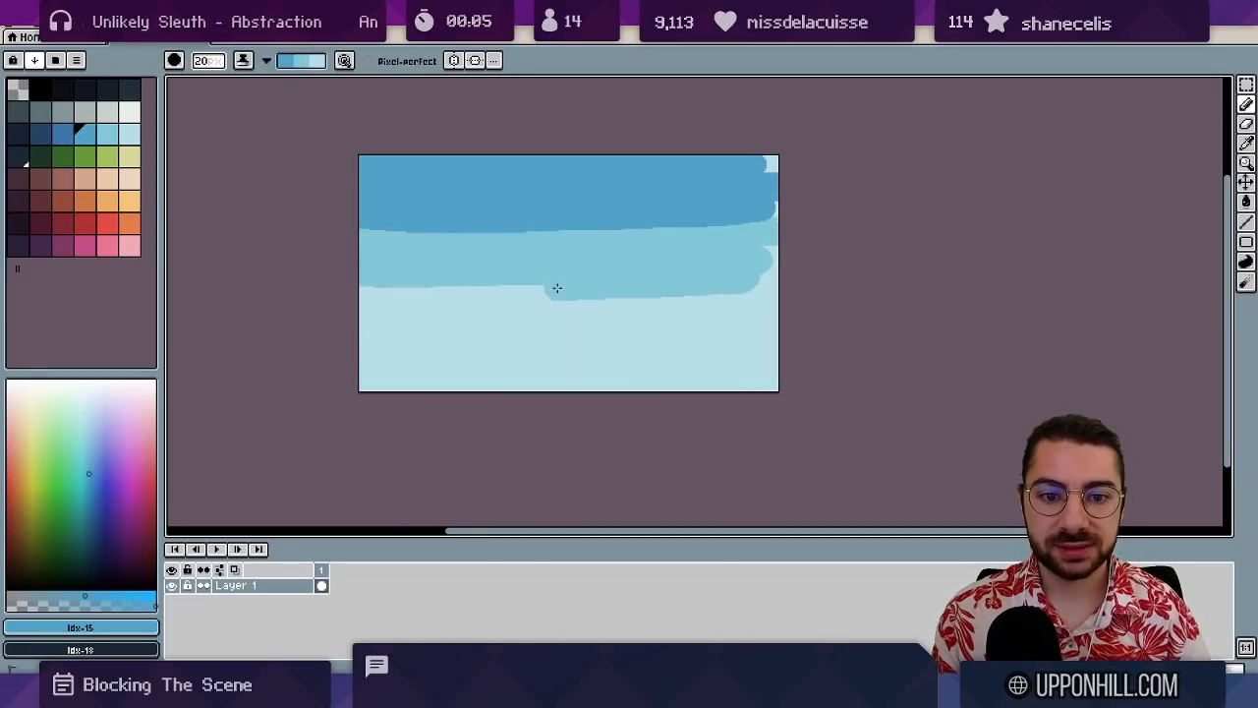
# - Extend the light blue middle sky band upward and even out its border with the darker blue band above
pyautogui.press('x')
pyautogui.moveTo(361, 235); pyautogui.dragTo(774, 229)
pyautogui.hotkey('ctrl', 'z')
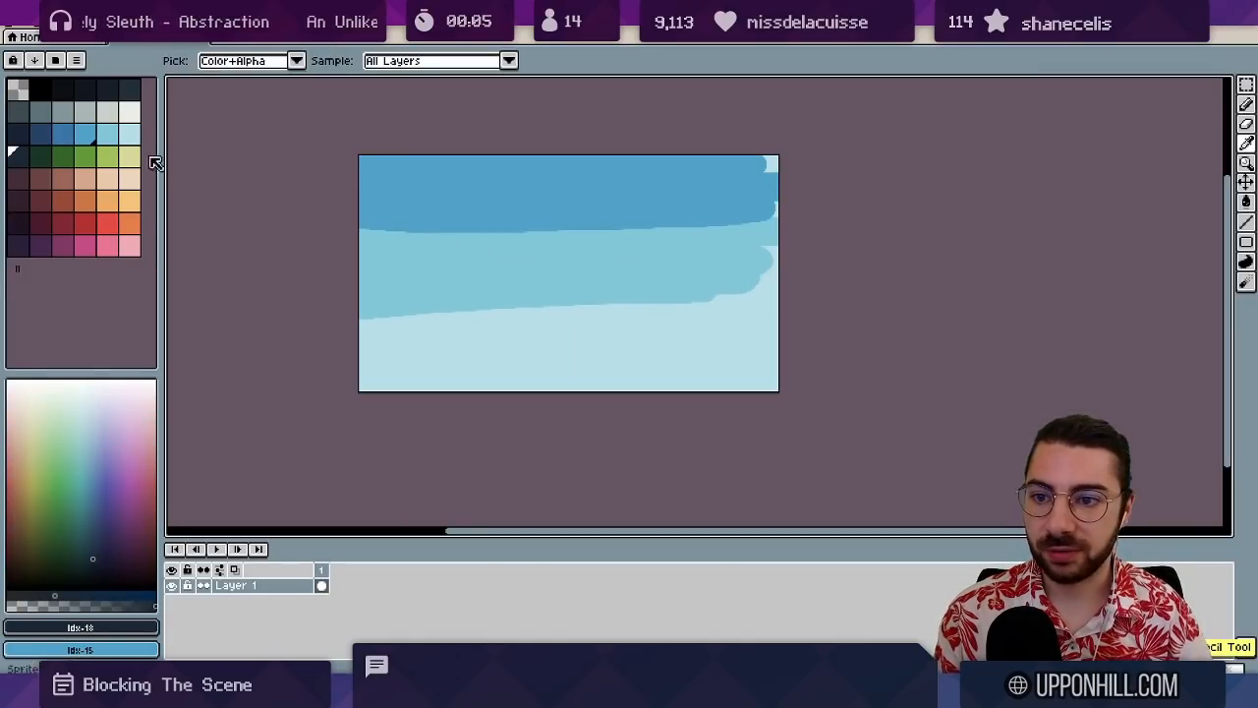
pyautogui.click(91, 140)
pyautogui.moveTo(360, 218); pyautogui.dragTo(782, 244)
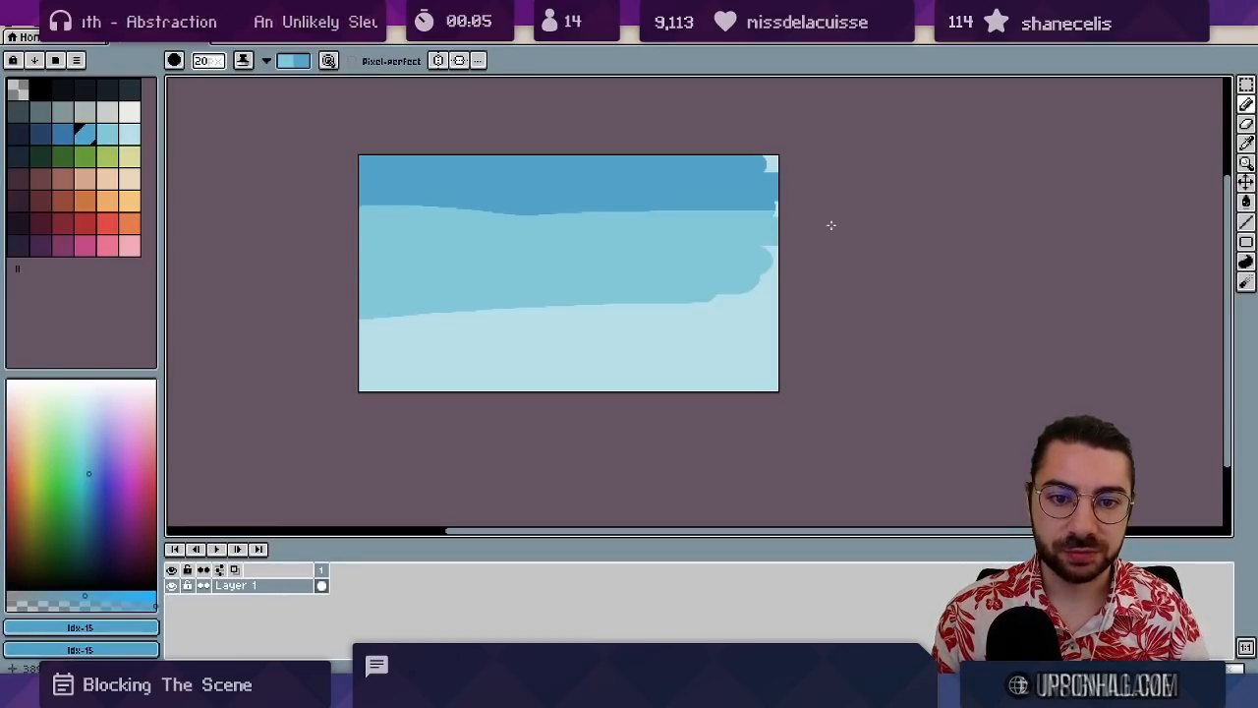
pyautogui.press('i')
pyautogui.press('b')
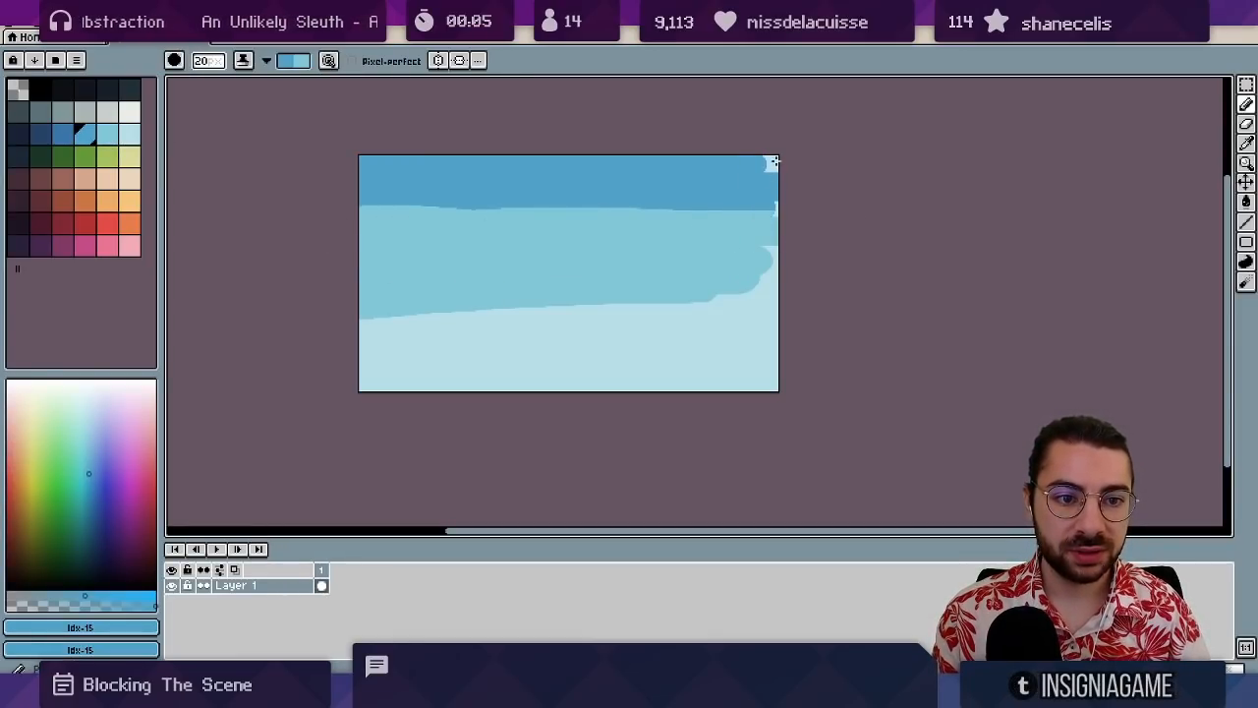
# - Fill the light blue band out to the canvas's right edge and level its lower border with the palest blue
pyautogui.keyDown('alt'); pyautogui.click(747, 225); pyautogui.keyUp('alt')
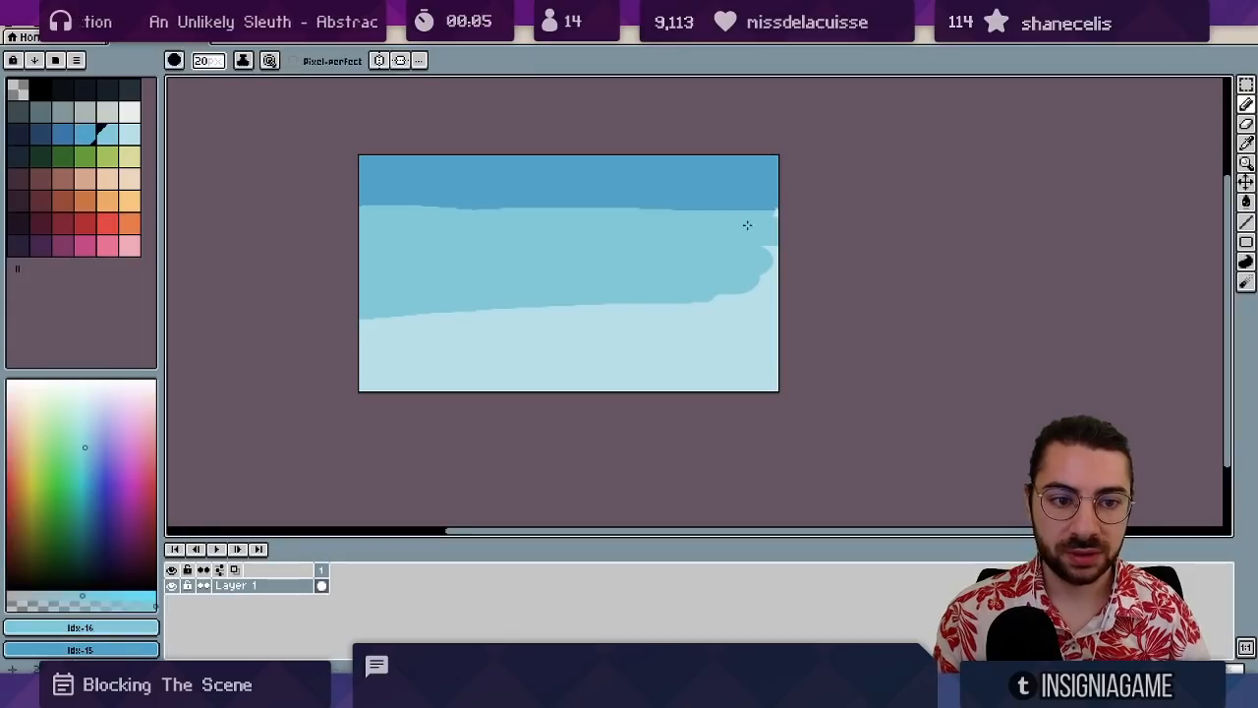
pyautogui.moveTo(784, 295); pyautogui.dragTo(660, 297)
pyautogui.keyDown('alt'); pyautogui.click(708, 330); pyautogui.keyUp('alt')
pyautogui.moveTo(348, 305); pyautogui.dragTo(778, 297)
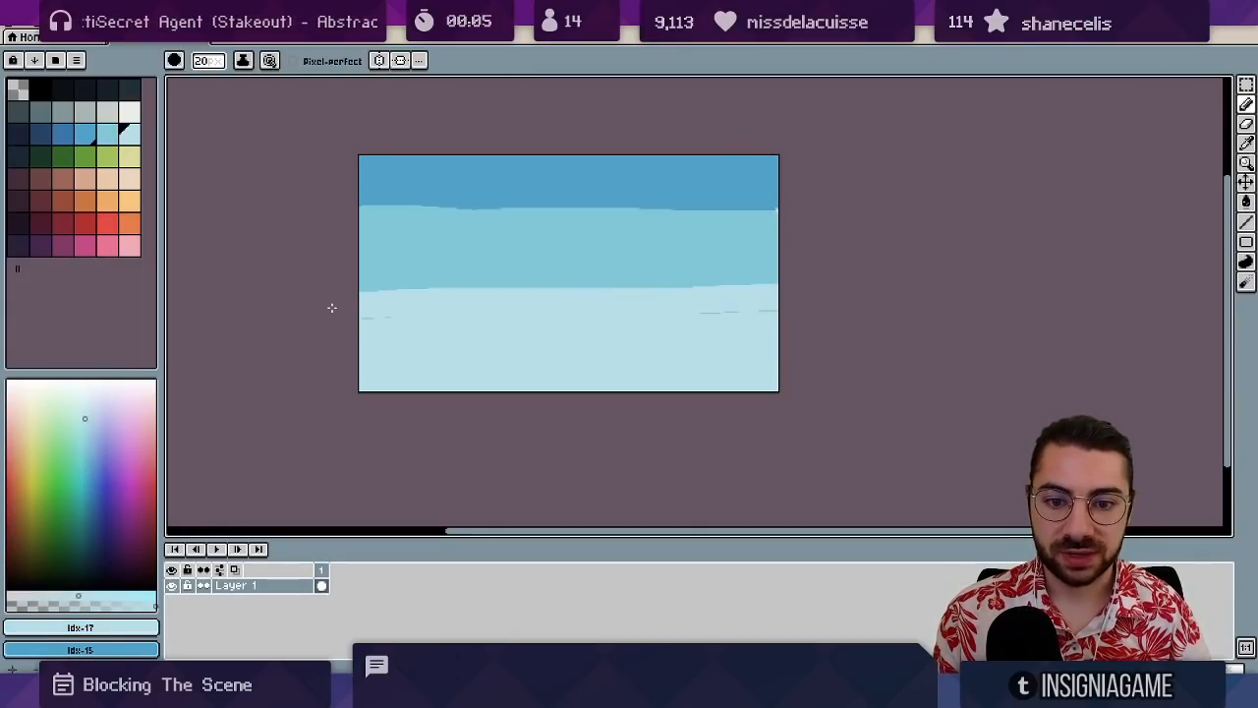
# - Paint a dark navy ground area across the lower part of the canvas beneath the sky
pyautogui.click(22, 156)
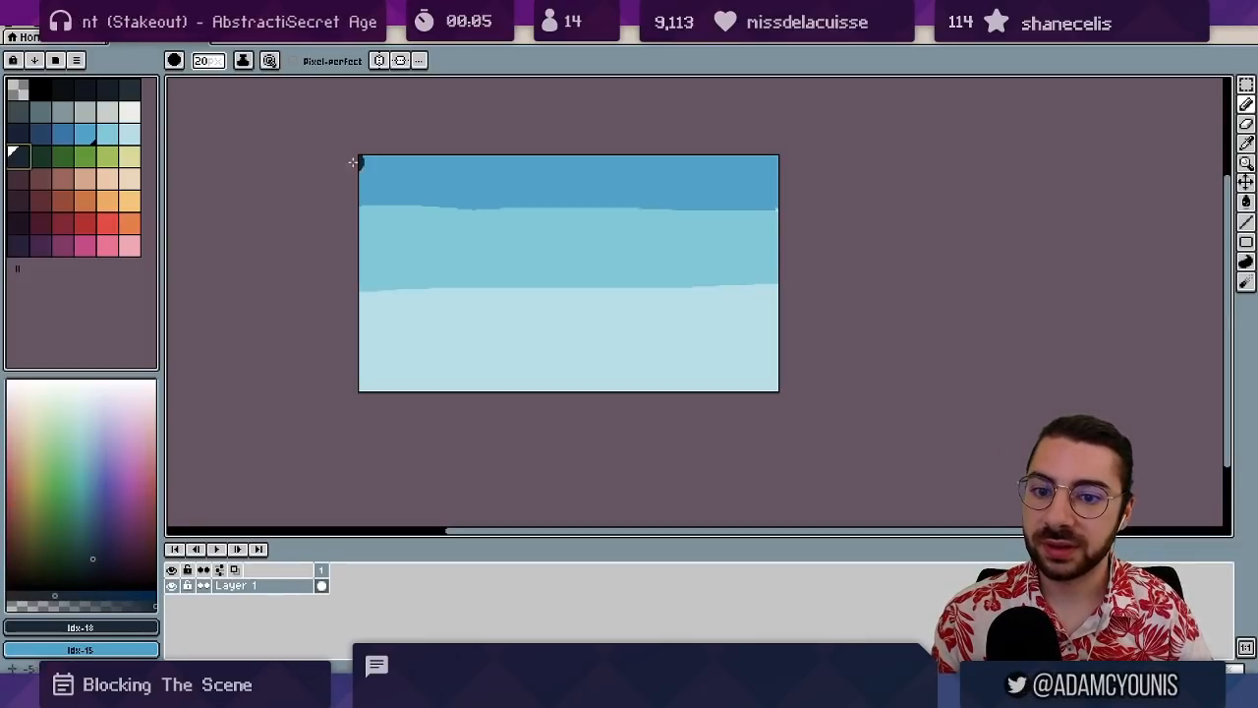
pyautogui.moveTo(320, 320); pyautogui.dragTo(767, 311)
pyautogui.moveTo(345, 346)
pyautogui.mouseDown()
pyautogui.moveTo(803, 323)
pyautogui.moveTo(365, 365)
pyautogui.moveTo(837, 378)
pyautogui.moveTo(411, 401)
pyautogui.moveTo(464, 381)
pyautogui.moveTo(844, 351)
pyautogui.mouseUp()
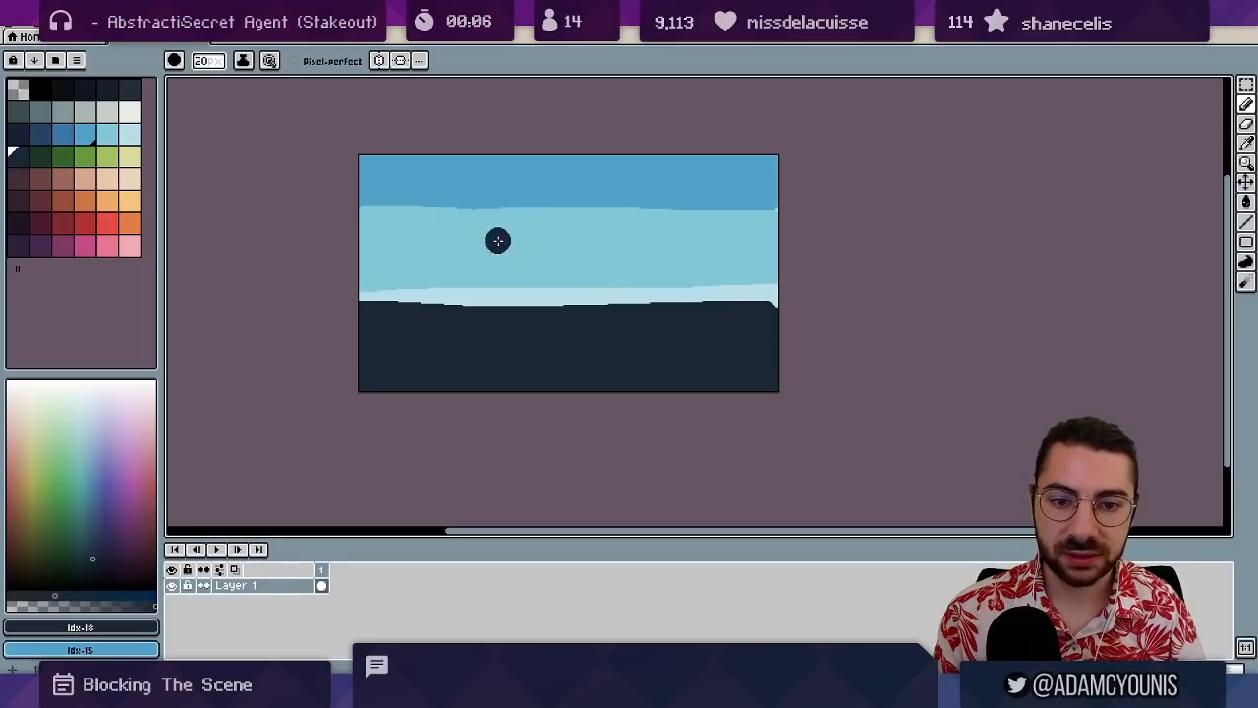
# - Paint a dark green band over the upper part of the navy ground with a 19 px brush
pyautogui.click(40, 156)
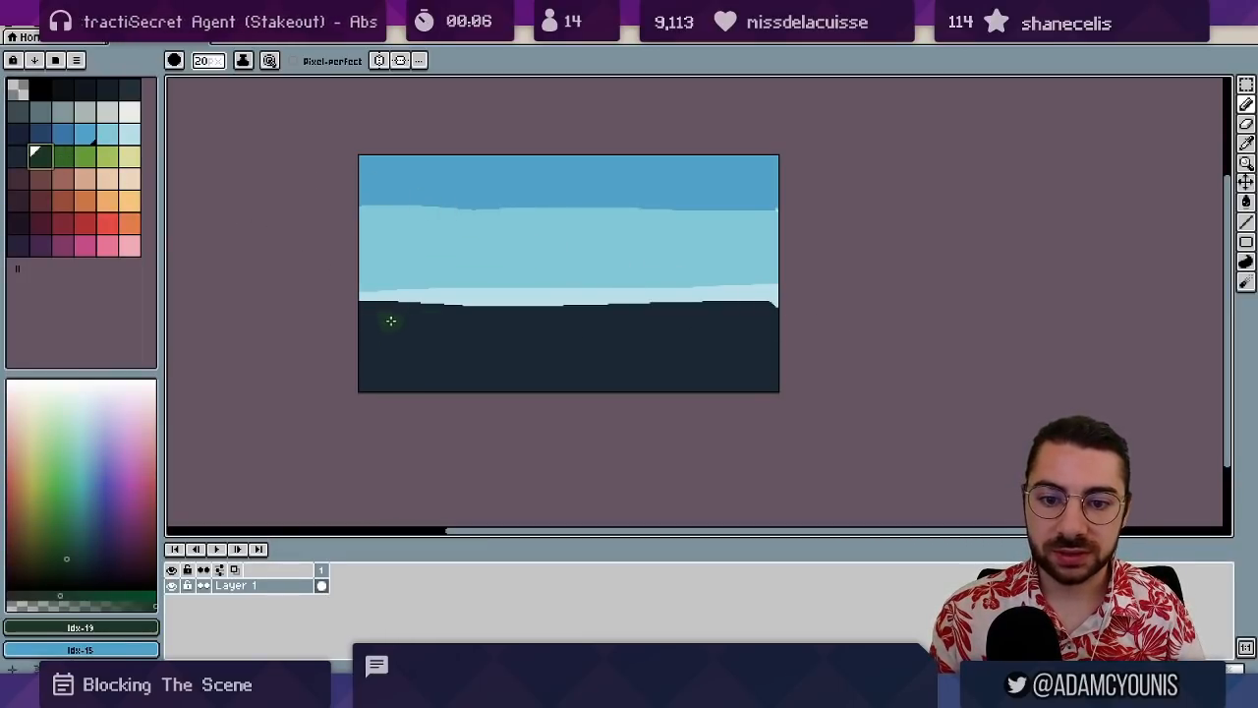
pyautogui.press('-')
pyautogui.moveTo(391, 320)
pyautogui.mouseDown()
pyautogui.moveTo(594, 306)
pyautogui.moveTo(487, 310)
pyautogui.moveTo(701, 332)
pyautogui.mouseUp()
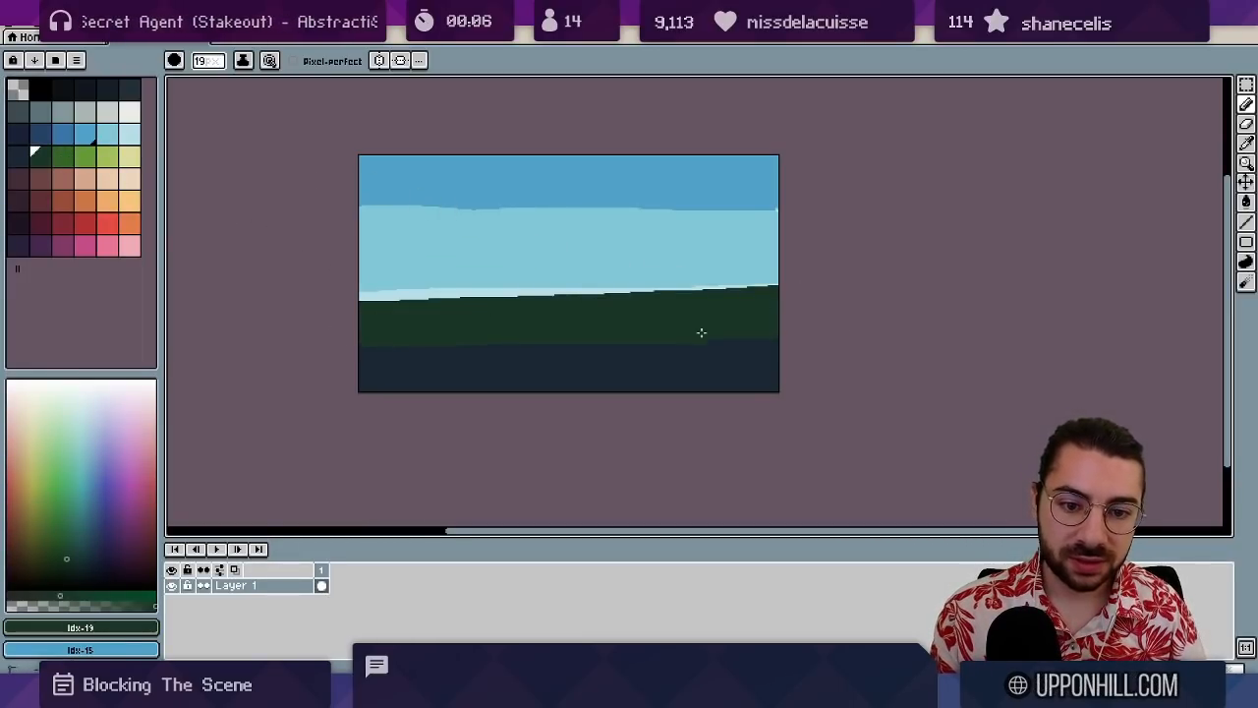
# - Cover most of the dark green band with medium green along the whole horizon
pyautogui.click(63, 161)
pyautogui.moveTo(393, 325)
pyautogui.mouseDown()
pyautogui.moveTo(370, 312)
pyautogui.moveTo(641, 315)
pyautogui.mouseUp()
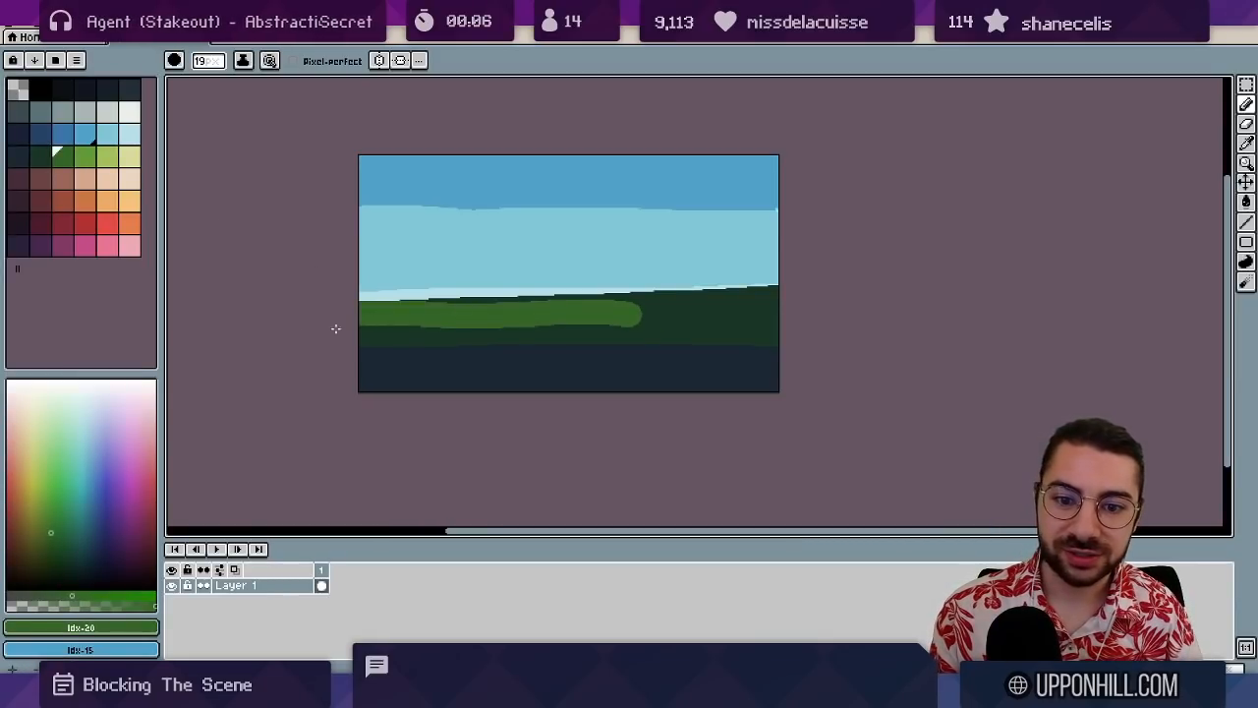
pyautogui.moveTo(335, 328)
pyautogui.mouseDown()
pyautogui.moveTo(513, 316)
pyautogui.moveTo(486, 306)
pyautogui.mouseUp()
# - Trim the green ridge with light blue, and paint a pale blue strip along the whole horizon with a 13 px brush
pyautogui.scroll(1, 458, 333)
pyautogui.scroll(-1, 482, 314)
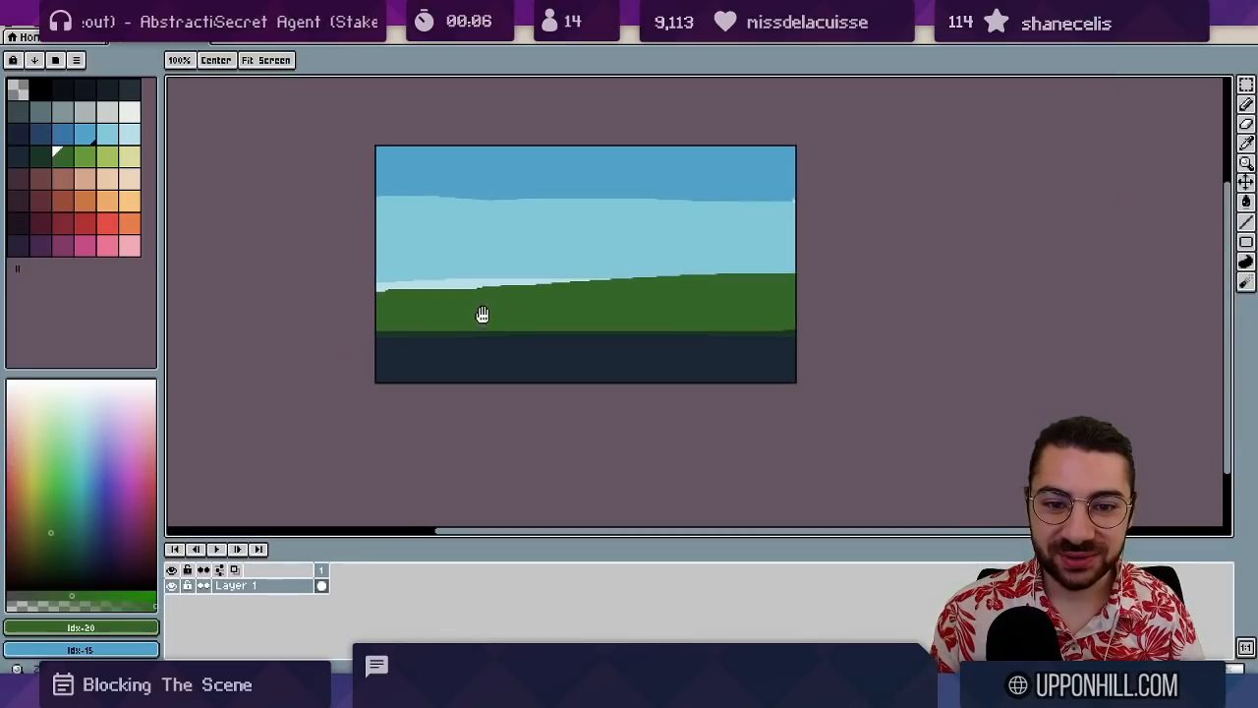
pyautogui.keyDown('alt'); pyautogui.click(483, 282); pyautogui.keyUp('alt')
pyautogui.keyDown('alt'); pyautogui.click(630, 262); pyautogui.keyUp('alt')
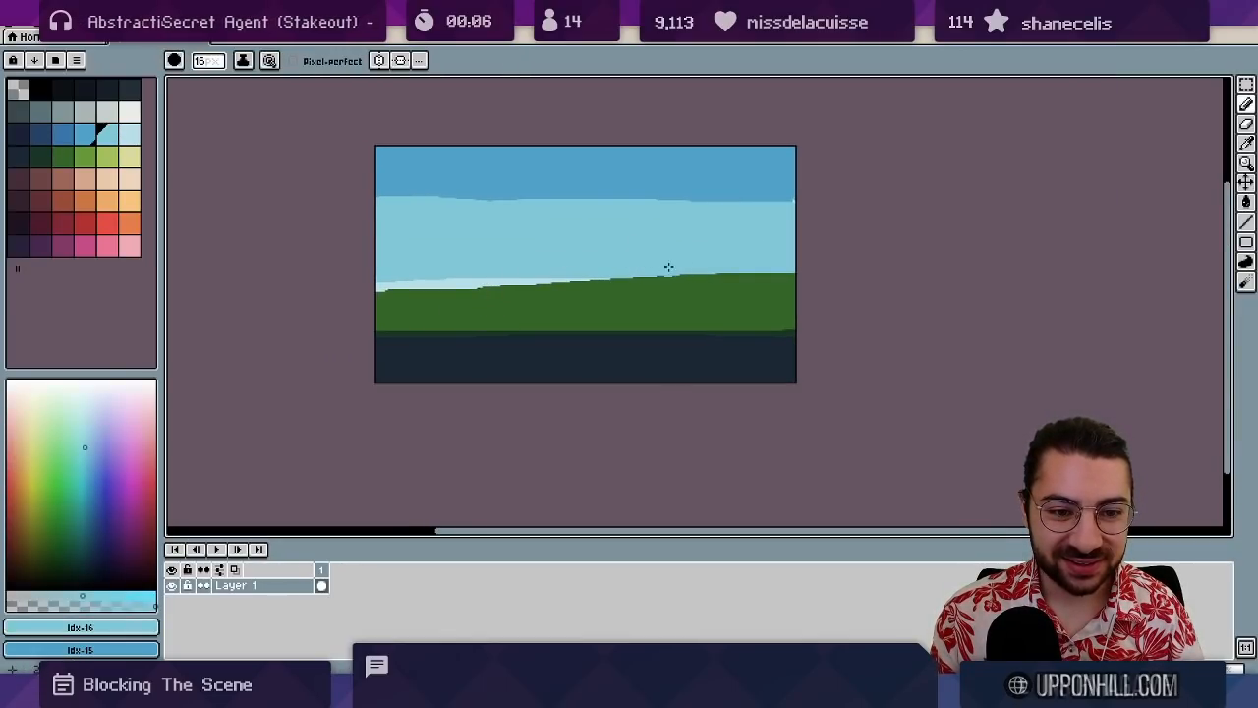
pyautogui.moveTo(622, 279); pyautogui.dragTo(786, 281)
pyautogui.keyDown('alt'); pyautogui.click(500, 281); pyautogui.keyUp('alt')
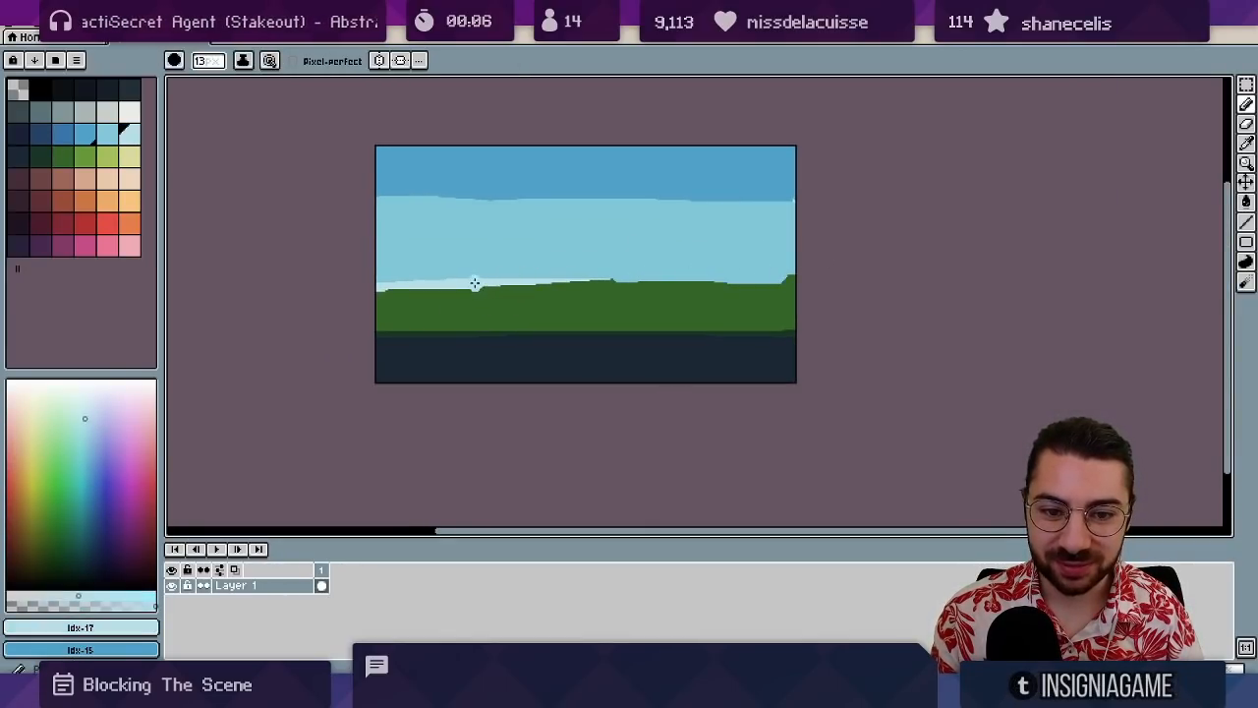
pyautogui.moveTo(383, 278); pyautogui.dragTo(832, 276)
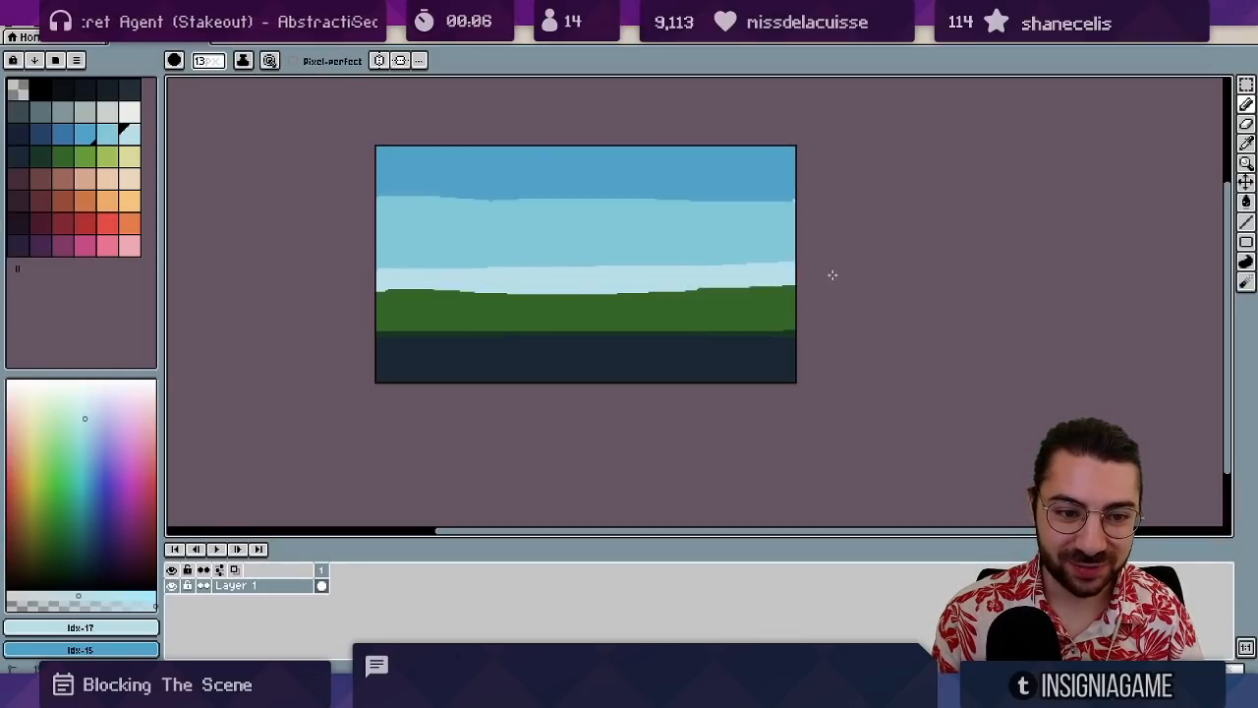
# - Paint a light blue strip between the pale blue band and the green land, using the 13 px brush
pyautogui.keyDown('alt'); pyautogui.click(441, 246); pyautogui.keyUp('alt')
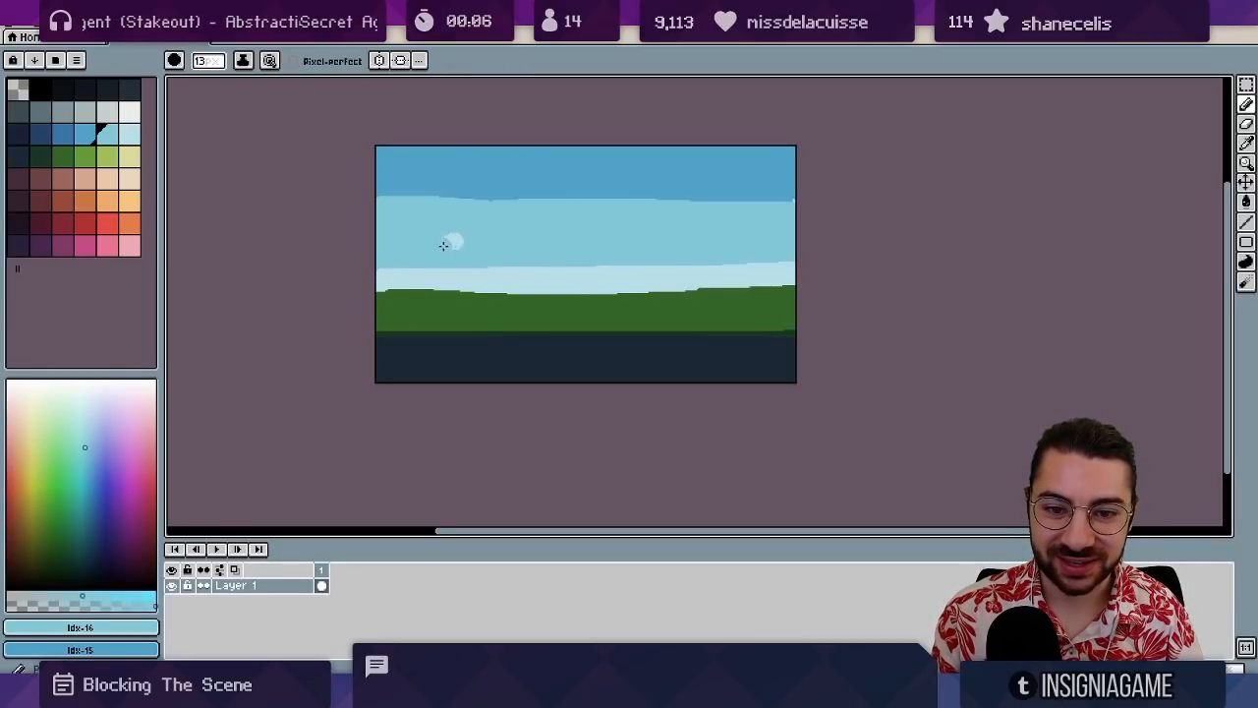
pyautogui.moveTo(391, 292)
pyautogui.mouseDown()
pyautogui.moveTo(514, 282)
pyautogui.moveTo(368, 292)
pyautogui.moveTo(884, 277)
pyautogui.mouseUp()
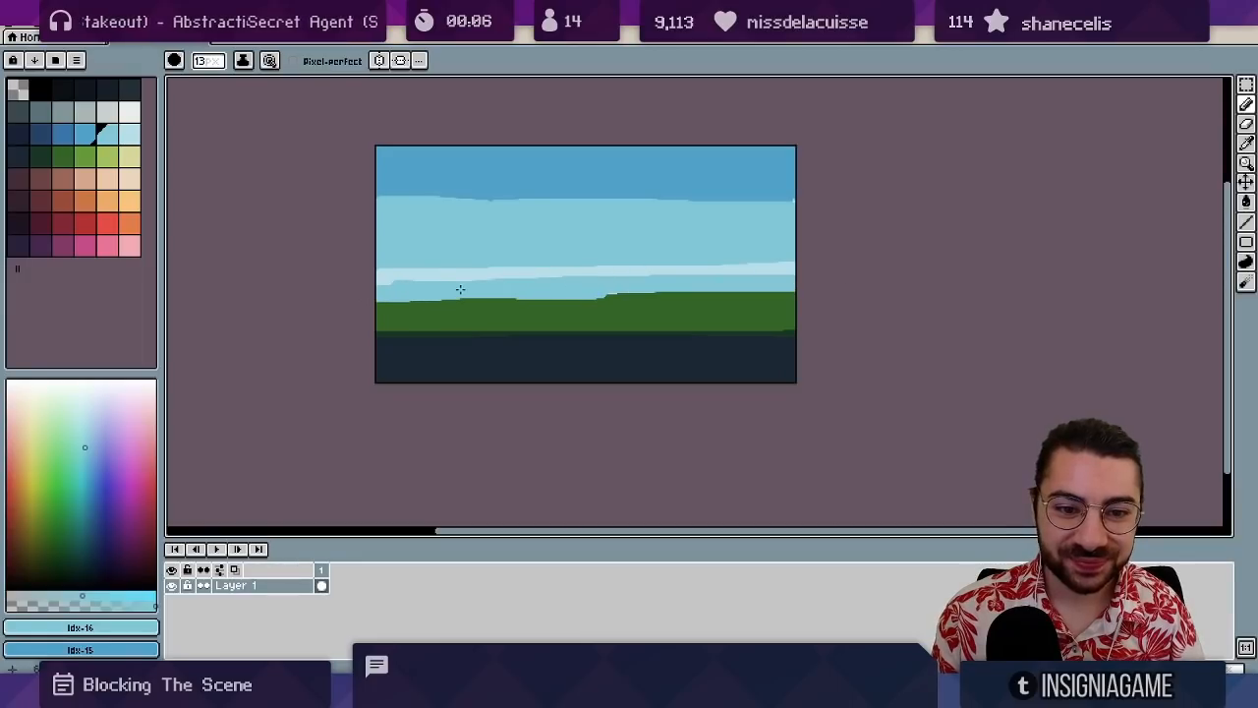
pyautogui.moveTo(460, 290); pyautogui.dragTo(801, 290)
pyautogui.moveTo(378, 282); pyautogui.dragTo(548, 282)
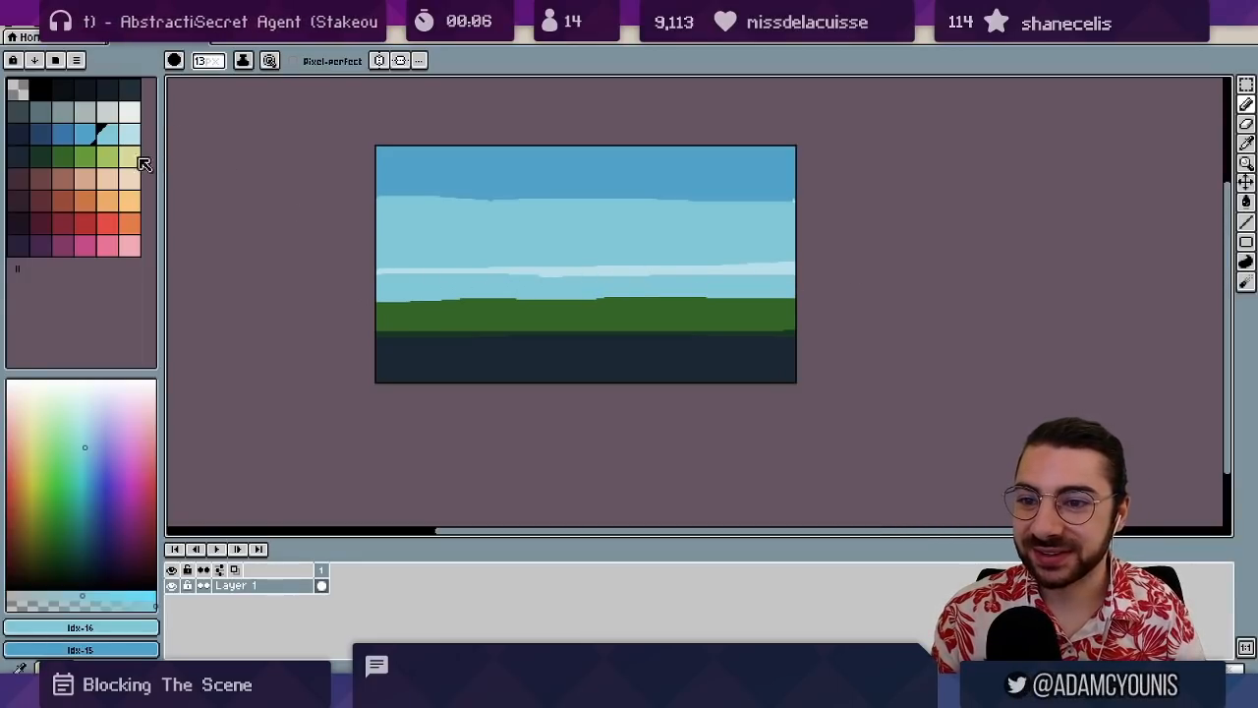
# - Paint a pale cream band and a slightly darker beige band along the horizon above the green
pyautogui.click(129, 178)
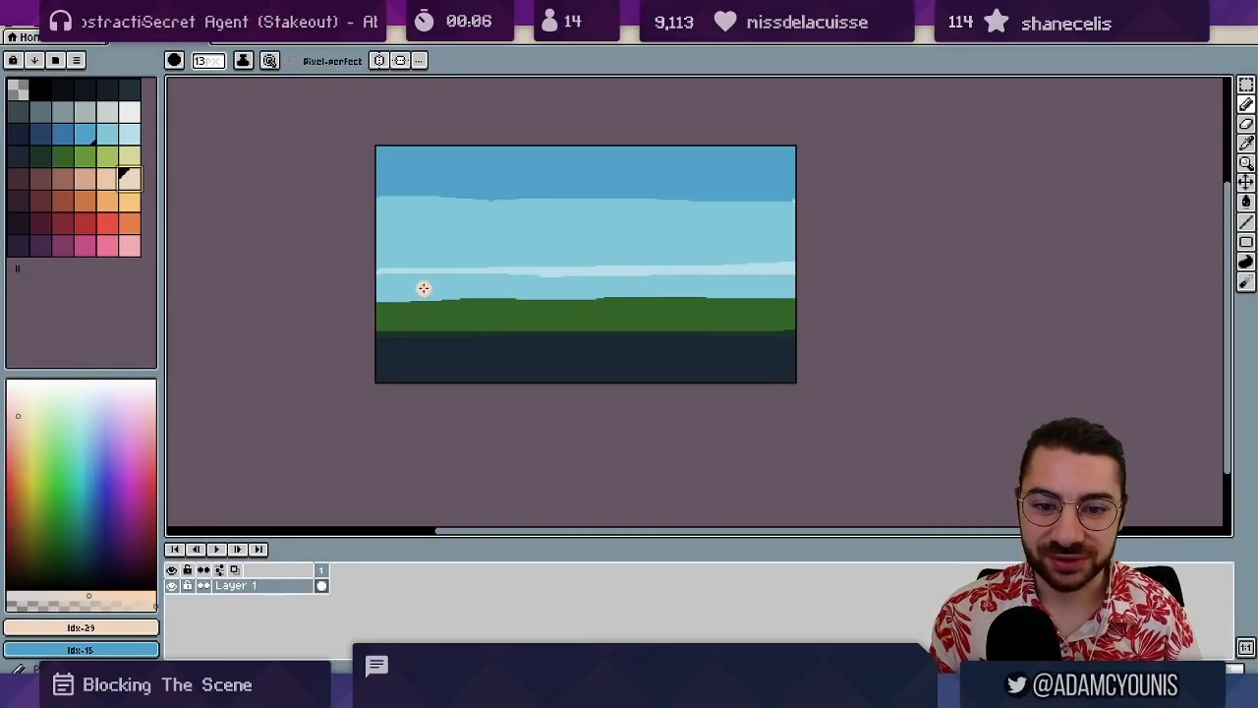
pyautogui.moveTo(423, 288)
pyautogui.mouseDown()
pyautogui.moveTo(356, 289)
pyautogui.moveTo(635, 287)
pyautogui.mouseUp()
pyautogui.click(108, 174)
pyautogui.moveTo(407, 316); pyautogui.dragTo(583, 299)
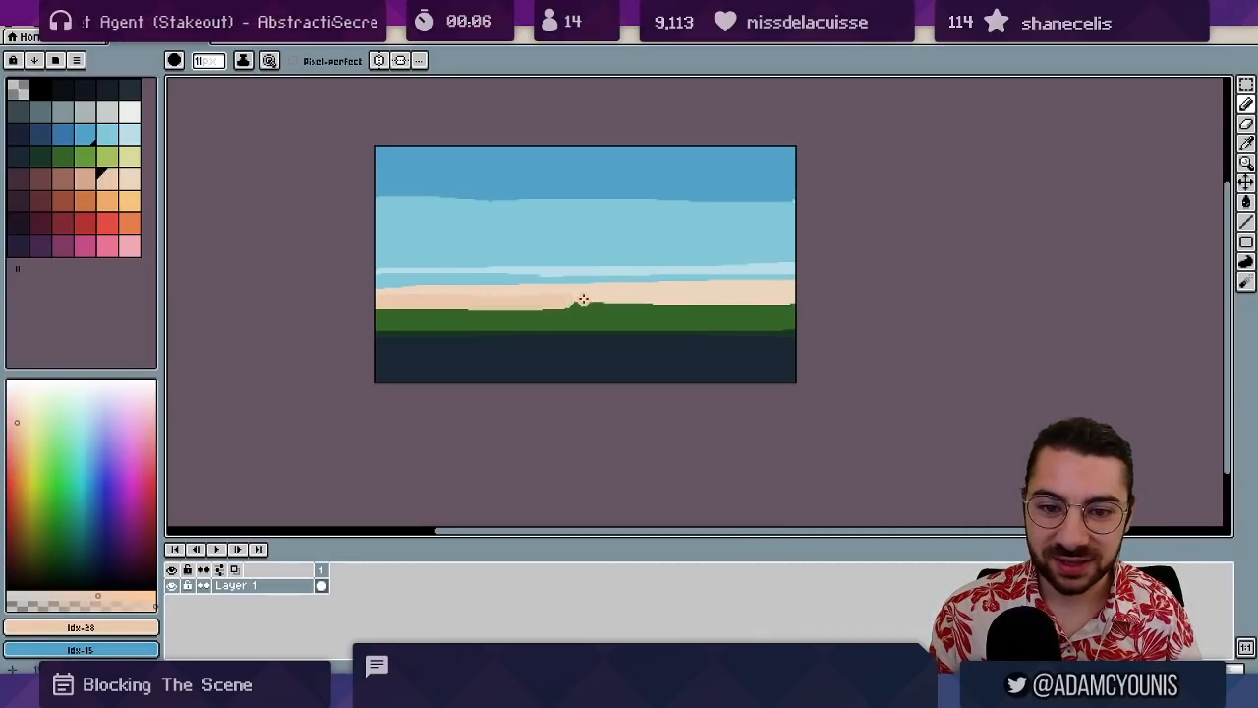
pyautogui.moveTo(359, 303); pyautogui.dragTo(771, 302)
pyautogui.moveTo(578, 309); pyautogui.dragTo(842, 314)
# - Paint a tan band below the beige one, covering the upper part of the green strip
pyautogui.click(86, 178)
pyautogui.moveTo(381, 314); pyautogui.dragTo(650, 321)
pyautogui.moveTo(593, 309); pyautogui.dragTo(794, 311)
pyautogui.click(63, 157)
# - Select all sand, green and navy bands with the Magic Wand and cut them from Layer 1
pyautogui.press('w')
pyautogui.click(454, 293)
pyautogui.keyDown('shift'); pyautogui.click(458, 300); pyautogui.keyUp('shift')
pyautogui.keyDown('shift'); pyautogui.click(464, 313); pyautogui.keyUp('shift')
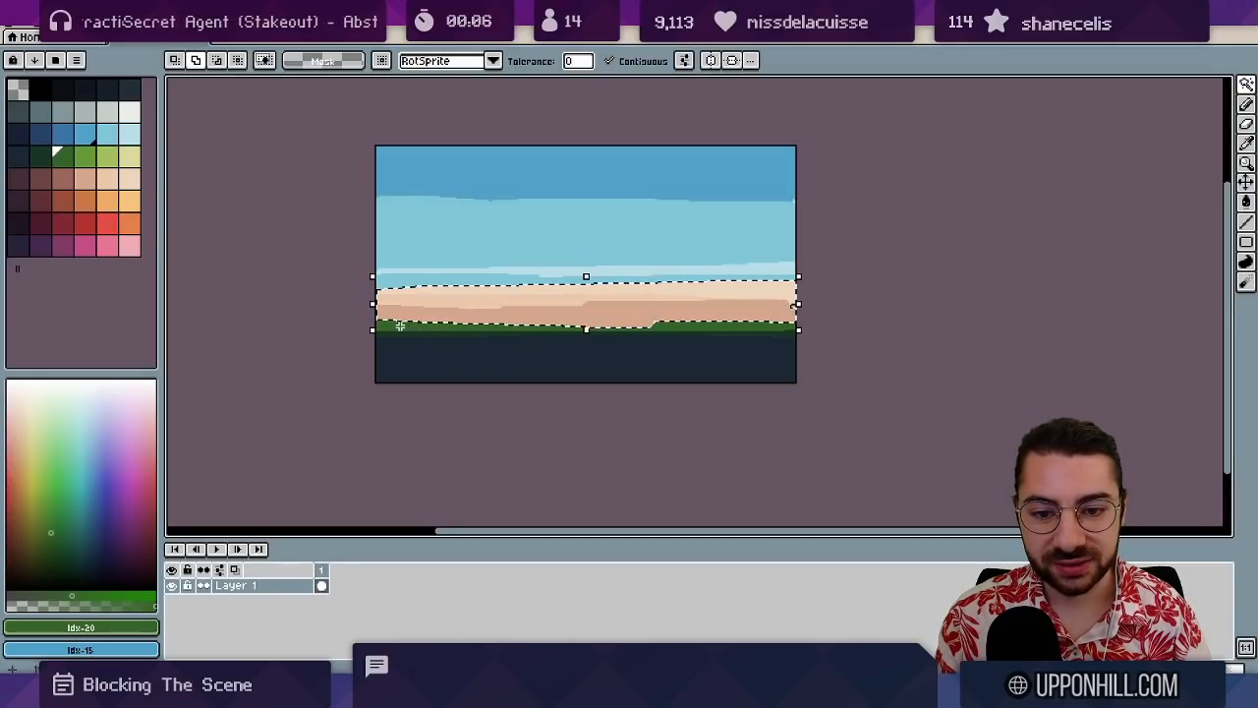
pyautogui.keyDown('shift'); pyautogui.click(405, 329); pyautogui.keyUp('shift')
pyautogui.keyDown('shift'); pyautogui.click(415, 343); pyautogui.keyUp('shift')
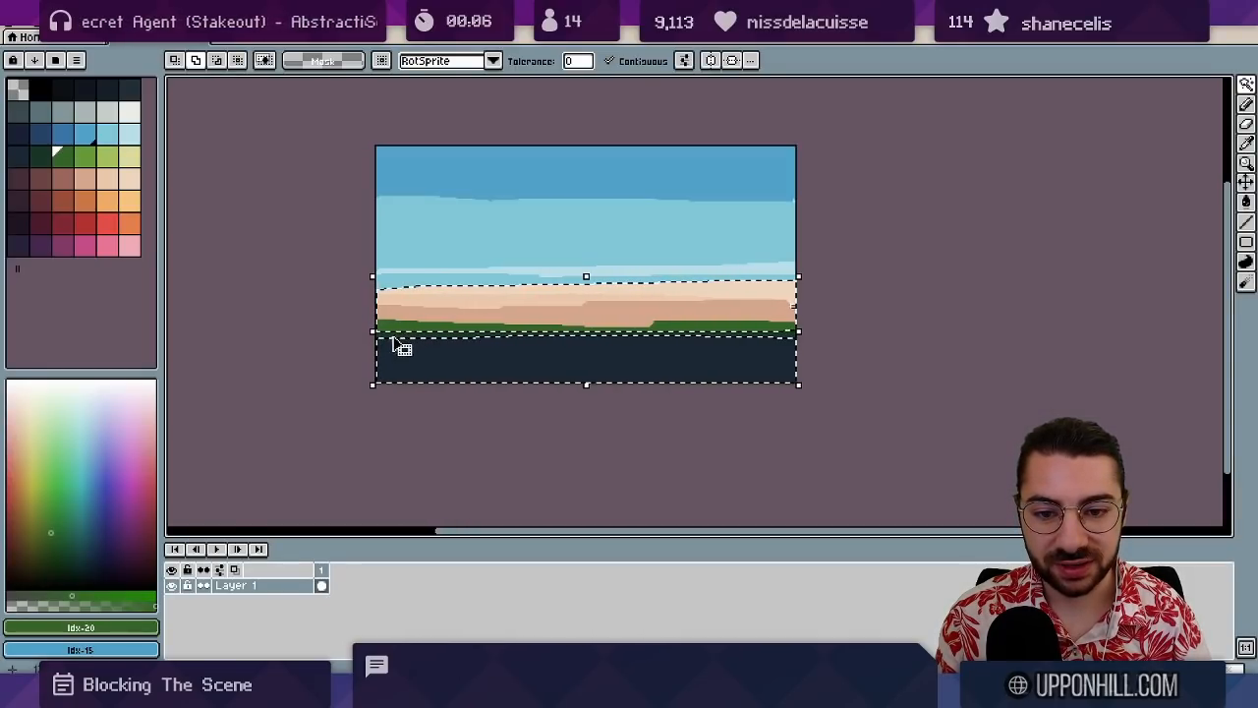
pyautogui.moveTo(393, 340); pyautogui.dragTo(445, 319)
pyautogui.keyDown('shift'); pyautogui.click(410, 331); pyautogui.keyUp('shift')
pyautogui.moveTo(586, 269); pyautogui.dragTo(475, 288)
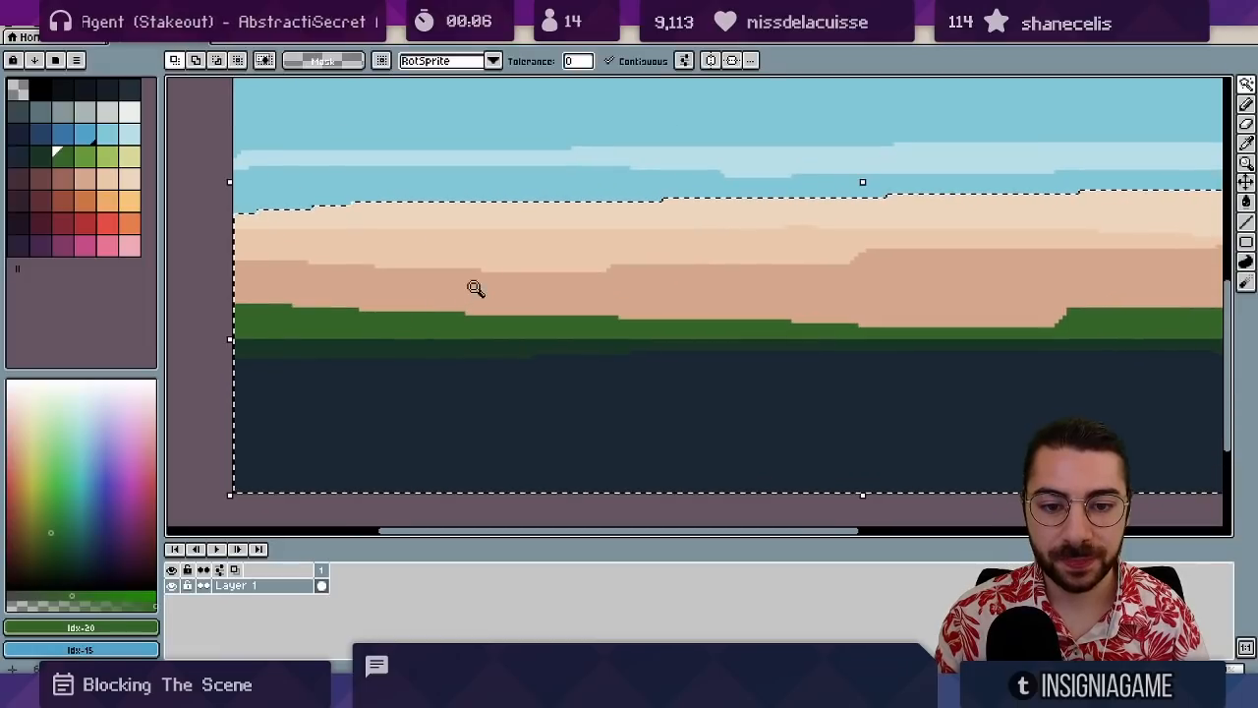
pyautogui.scroll(-3, 475, 288)
pyautogui.press('Delete')
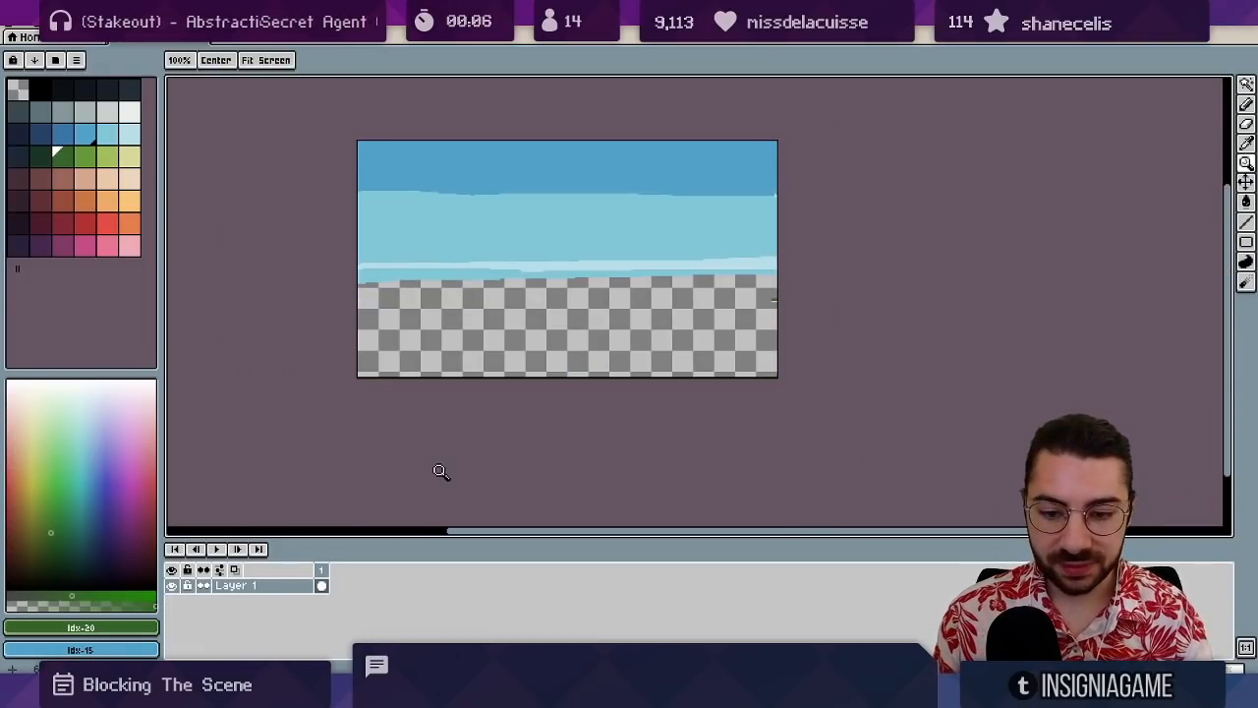
# - Paste the cut ground bands onto a new layer above Layer 1 and clear the selection
pyautogui.hotkey('shift', 'n')
pyautogui.hotkey('ctrl', 'v')
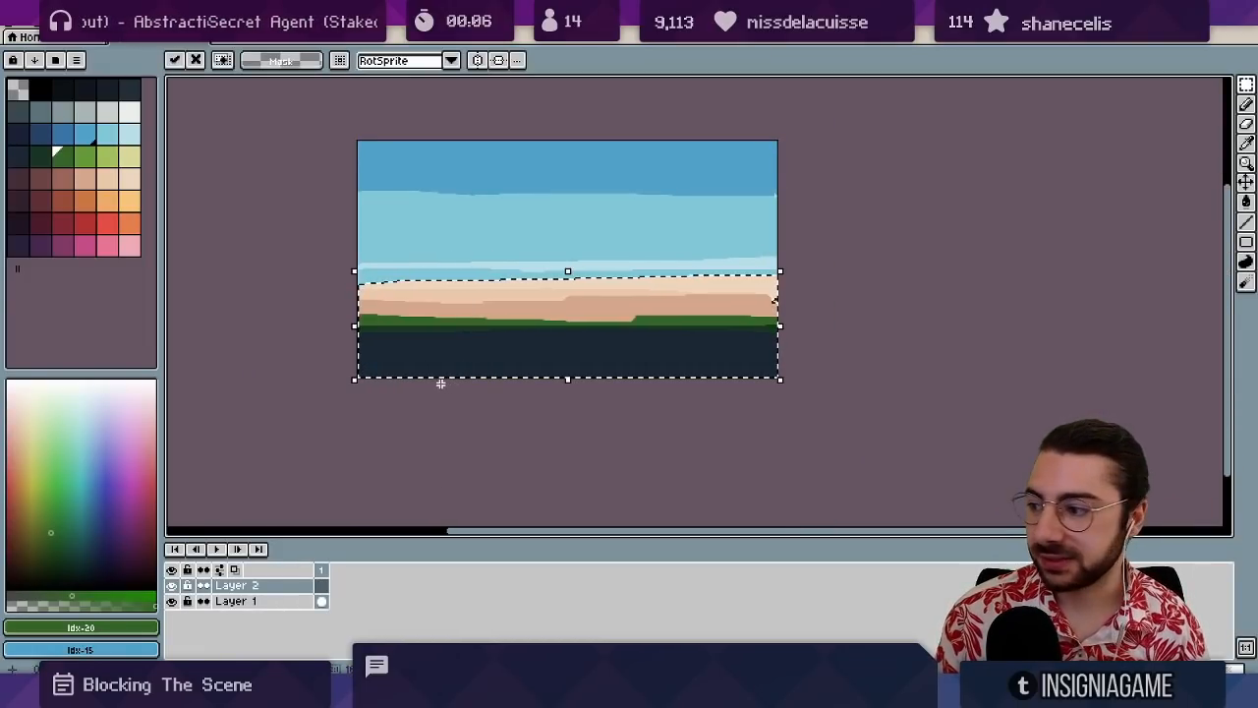
pyautogui.press('Return')
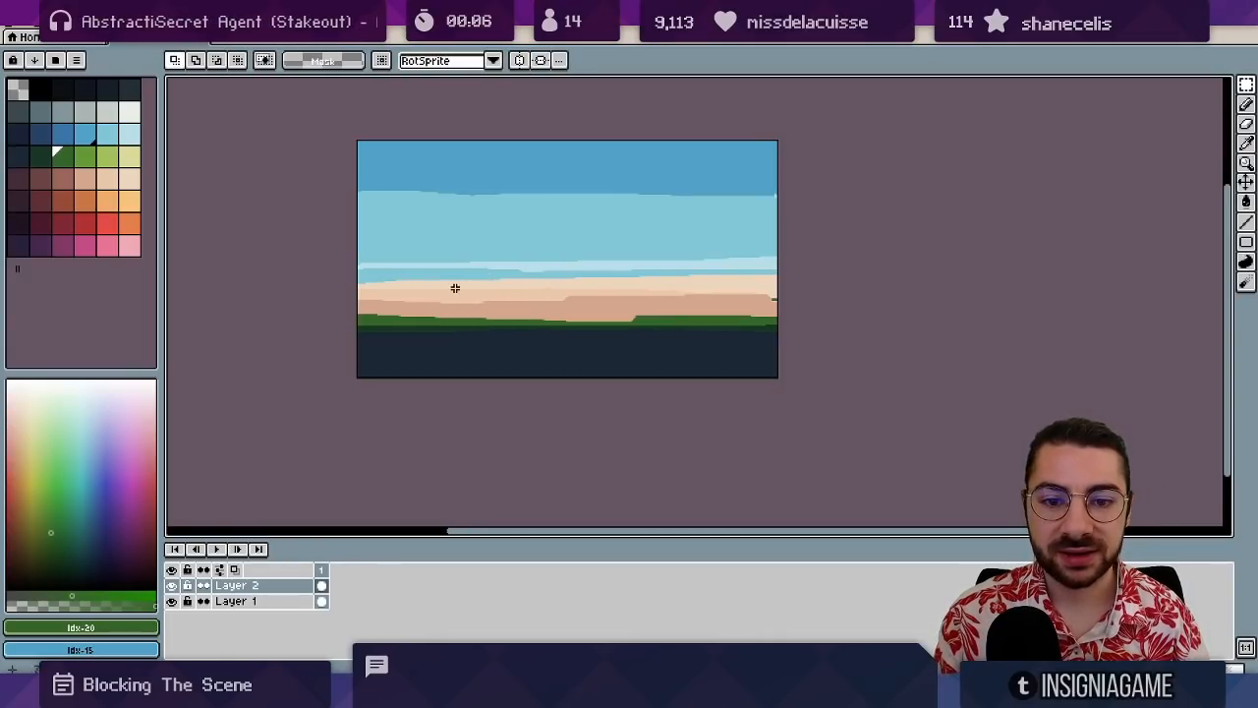
# - Hide Layer 2 and fill the empty lower part of Layer 1 with the light blue from the sky
pyautogui.click(172, 585)
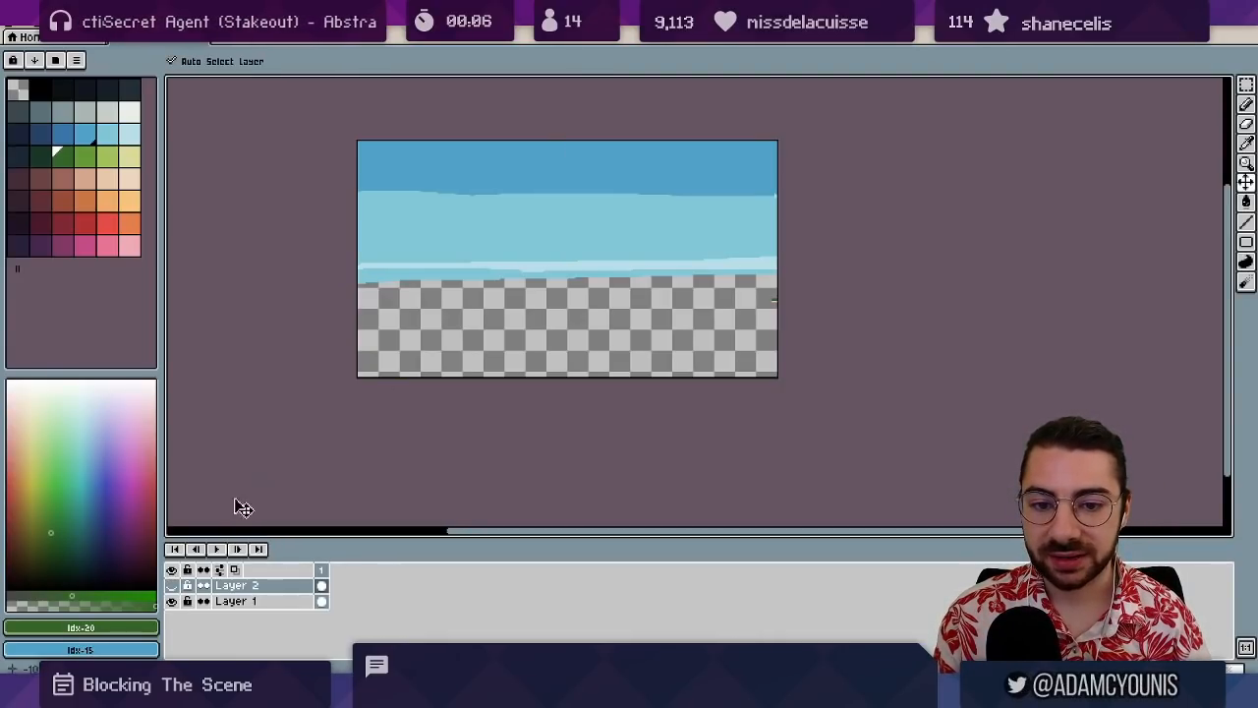
pyautogui.keyDown('alt'); pyautogui.click(421, 267); pyautogui.keyUp('alt')
pyautogui.press('g')
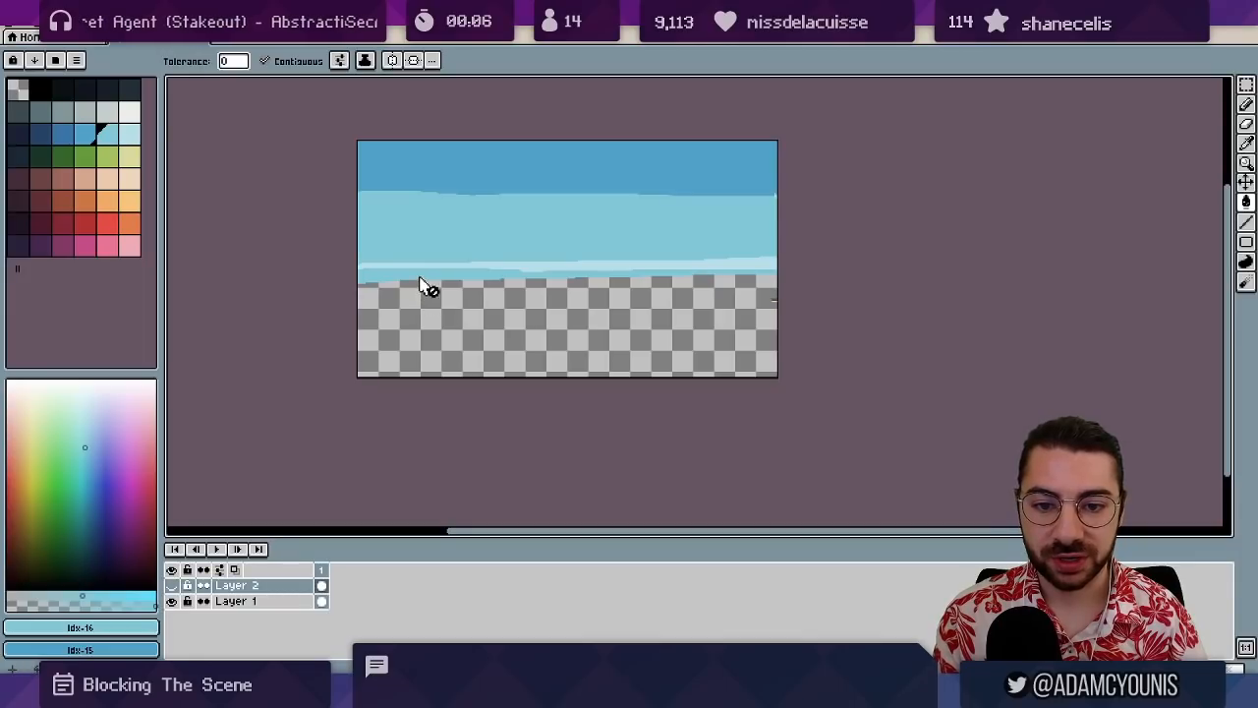
pyautogui.keyDown('ctrl'); pyautogui.click(424, 282); pyautogui.keyUp('ctrl')
pyautogui.click(421, 307)
# - Move the light blue area below the pale strip from Layer 1 onto a new layer by cutting and pasting
pyautogui.press('w')
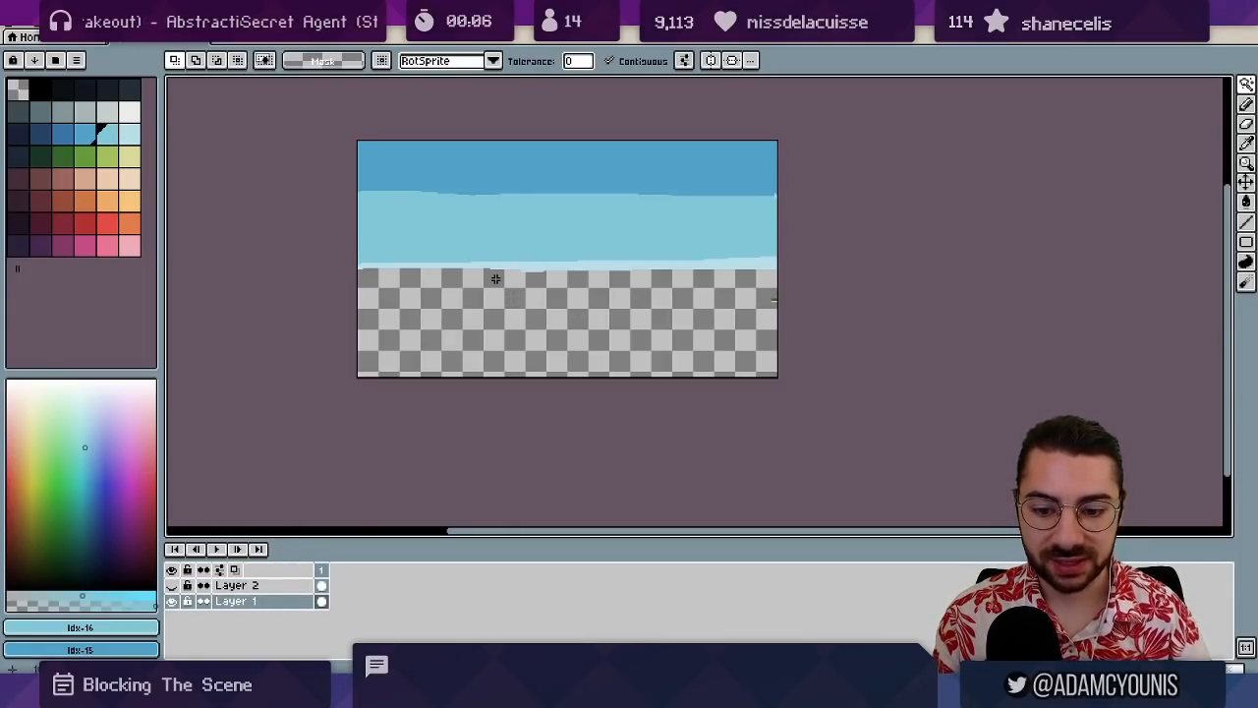
pyautogui.hotkey('shift', 'n')
pyautogui.hotkey('ctrl', 'v')
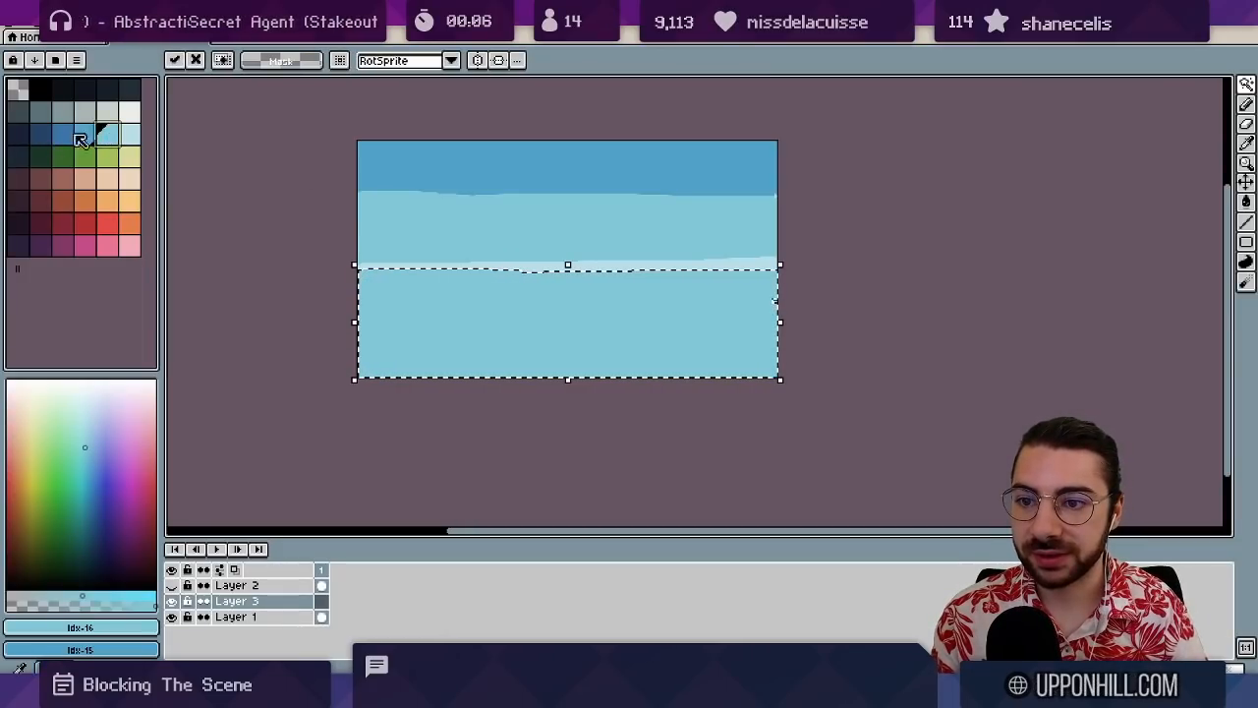
# - Paint the selected lower area on Layer 3 as sea in medium blue and darker blue, and deselect it
pyautogui.moveTo(76, 135); pyautogui.dragTo(63, 135)
pyautogui.press('b')
pyautogui.scroll(6, 427, 283)
pyautogui.moveTo(350, 284)
pyautogui.mouseDown()
pyautogui.moveTo(848, 291)
pyautogui.moveTo(292, 299)
pyautogui.moveTo(781, 296)
pyautogui.moveTo(781, 318)
pyautogui.moveTo(363, 359)
pyautogui.moveTo(914, 387)
pyautogui.moveTo(383, 349)
pyautogui.moveTo(430, 327)
pyautogui.moveTo(705, 325)
pyautogui.mouseUp()
pyautogui.moveTo(390, 318)
pyautogui.mouseDown()
pyautogui.moveTo(806, 307)
pyautogui.moveTo(312, 310)
pyautogui.moveTo(773, 306)
pyautogui.moveTo(475, 285)
pyautogui.moveTo(734, 285)
pyautogui.moveTo(451, 315)
pyautogui.moveTo(357, 342)
pyautogui.moveTo(807, 353)
pyautogui.moveTo(395, 383)
pyautogui.moveTo(910, 374)
pyautogui.mouseUp()
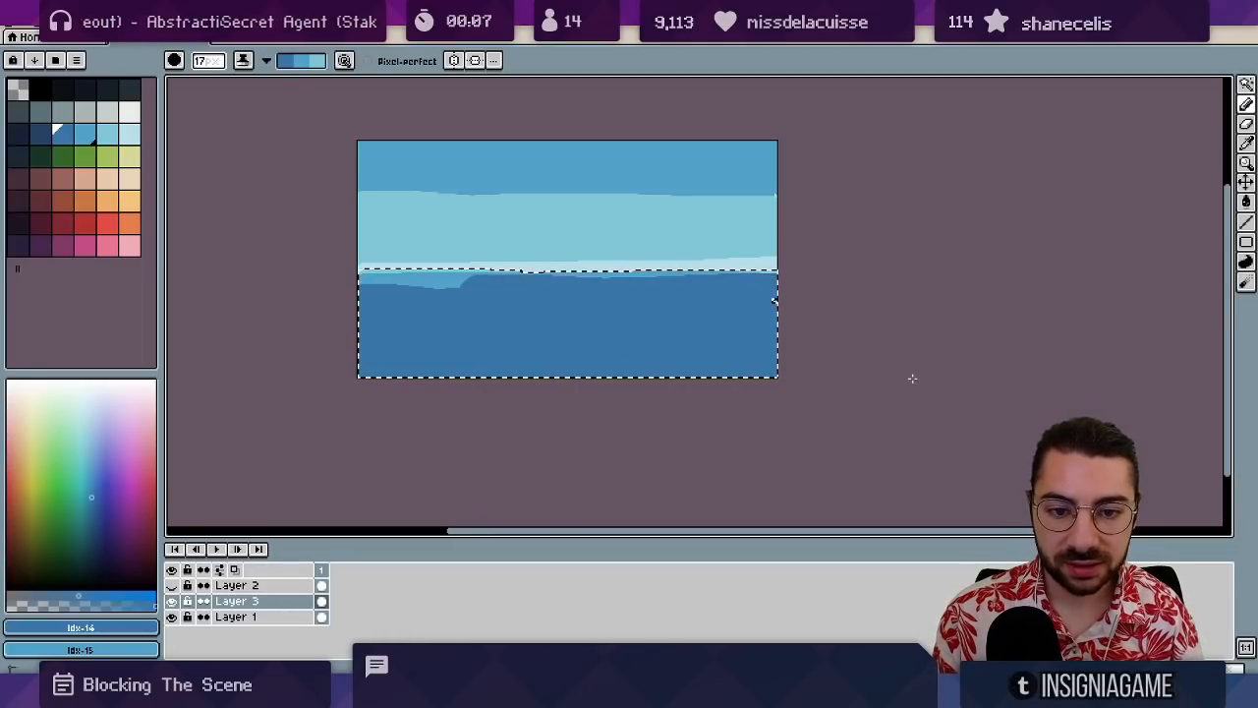
pyautogui.hotkey('ctrl', 'd')
# - Smooth the border between the sea's two blues with a medium blue 17 px stroke across the canvas
pyautogui.keyDown('alt'); pyautogui.click(462, 260); pyautogui.keyUp('alt')
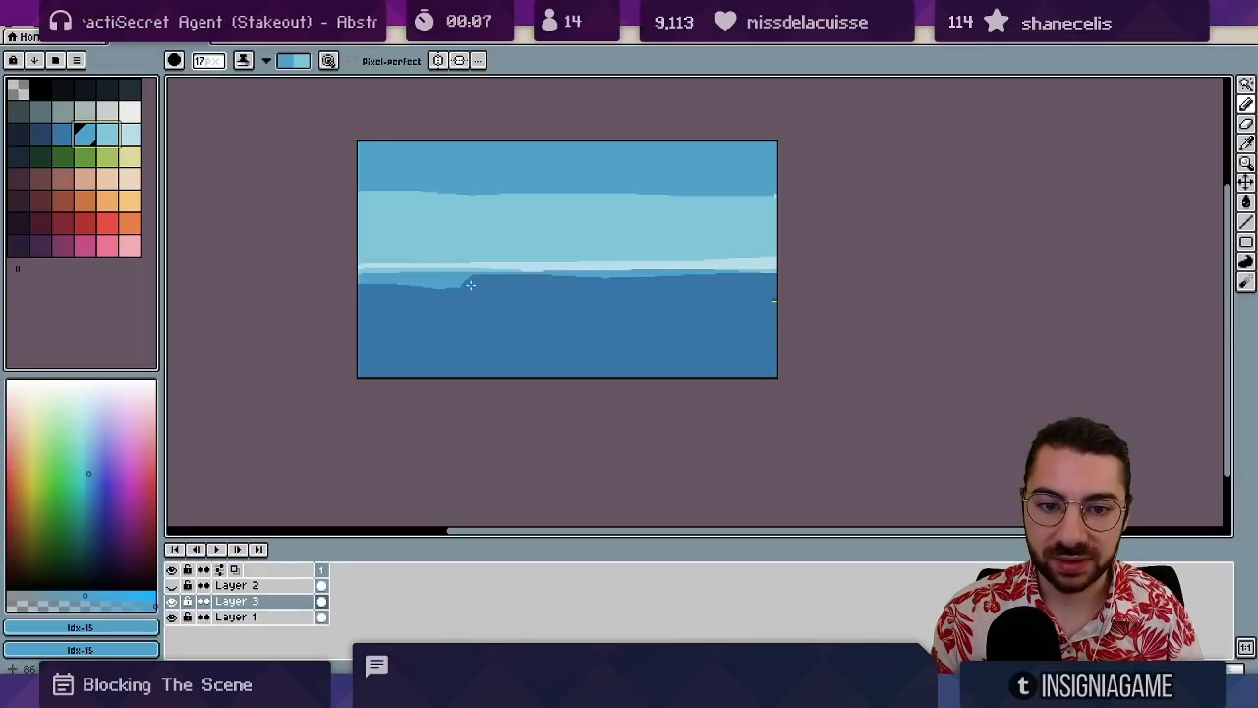
pyautogui.click(62, 133)
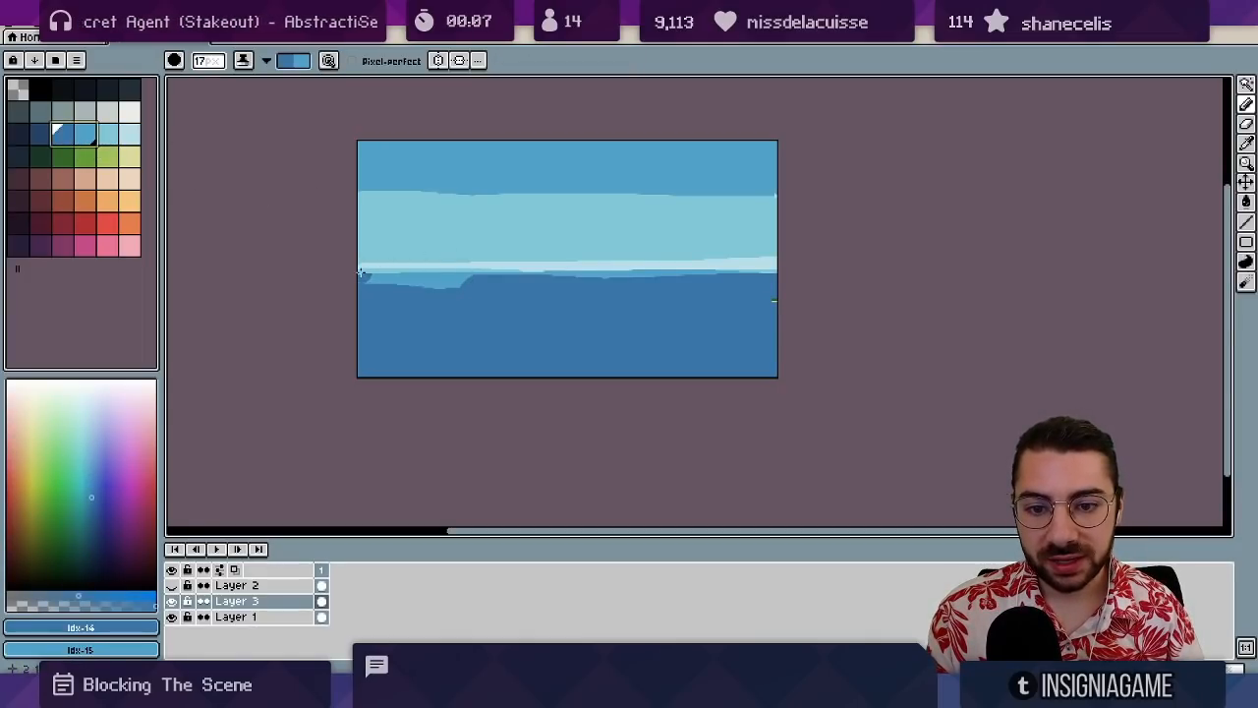
pyautogui.press('x')
pyautogui.moveTo(360, 284); pyautogui.dragTo(880, 271)
pyautogui.hotkey('ctrl', 'z')
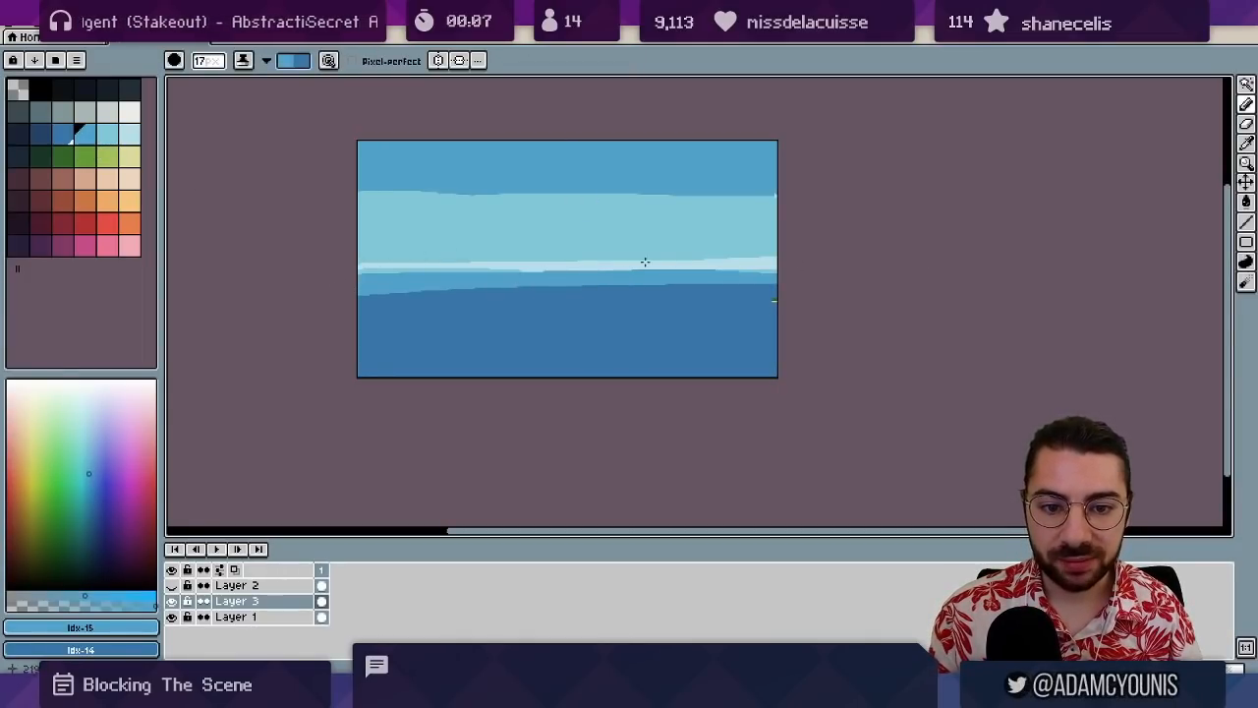
pyautogui.press('z')
pyautogui.click(529, 254)
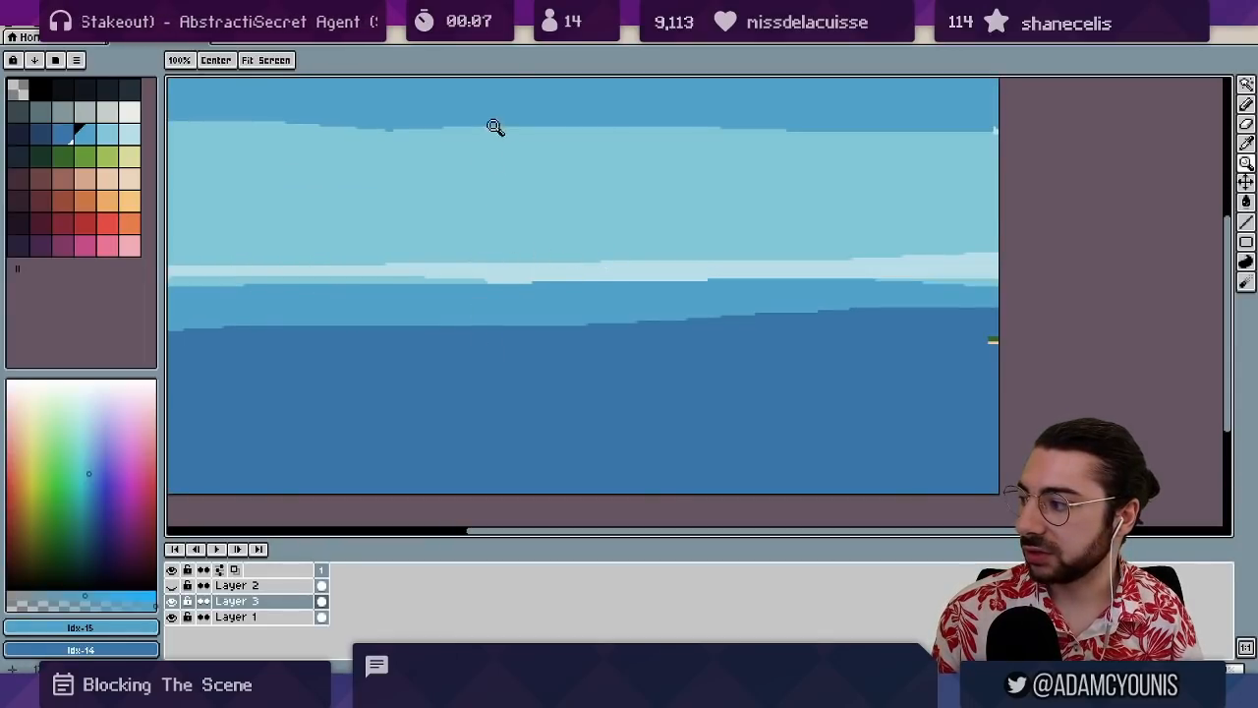
pyautogui.moveTo(479, 243); pyautogui.dragTo(531, 295)
pyautogui.rightClick(539, 295)
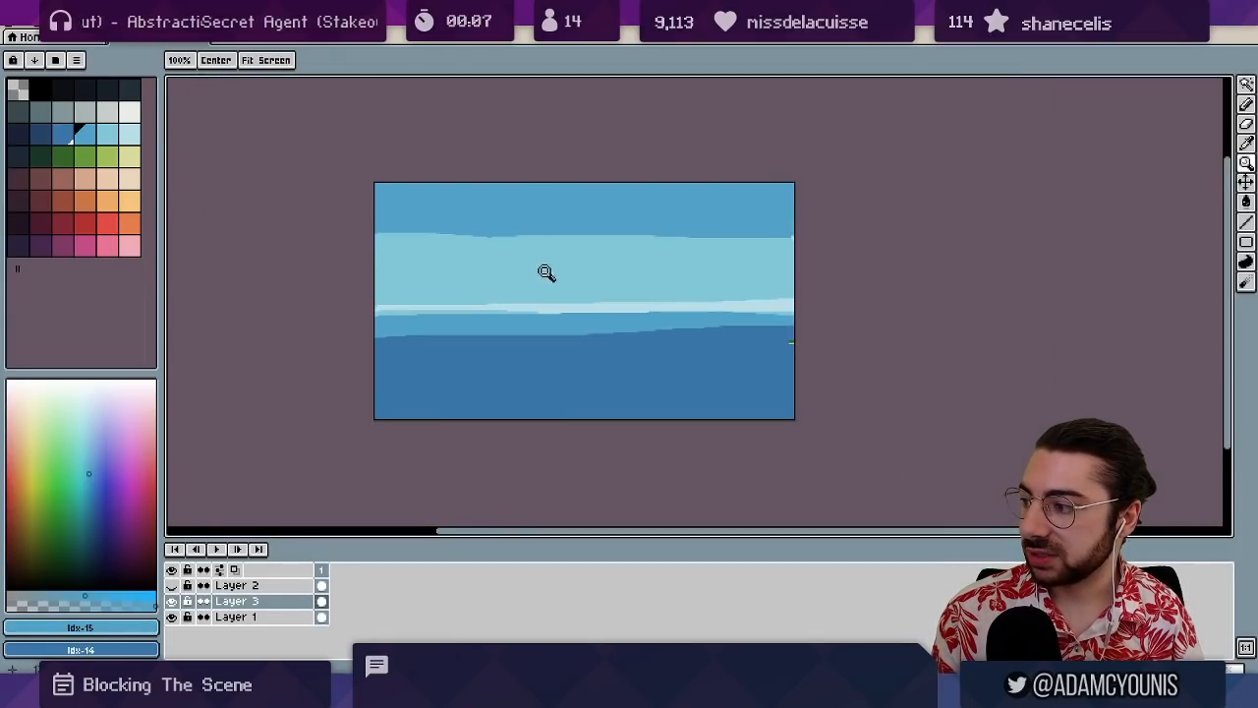
# - Cover the stray speck at the sea's right edge with the sampled darker blue
pyautogui.press('b')
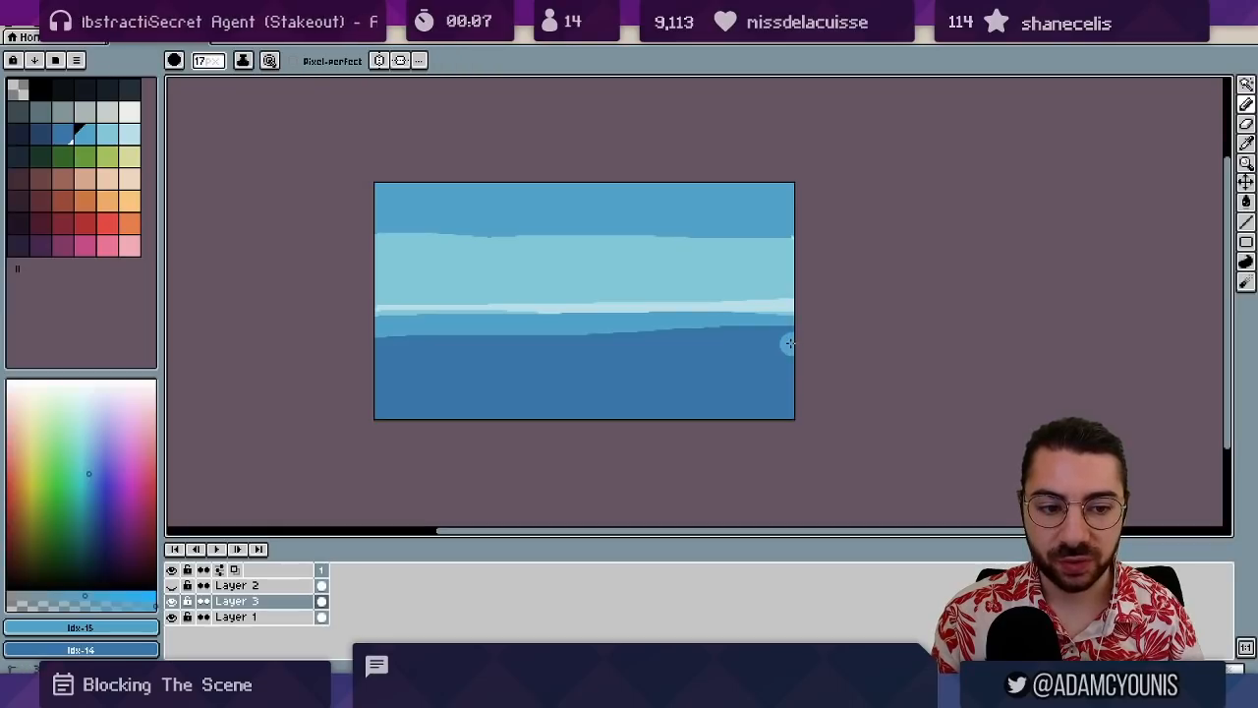
pyautogui.keyDown('alt'); pyautogui.click(788, 346); pyautogui.keyUp('alt')
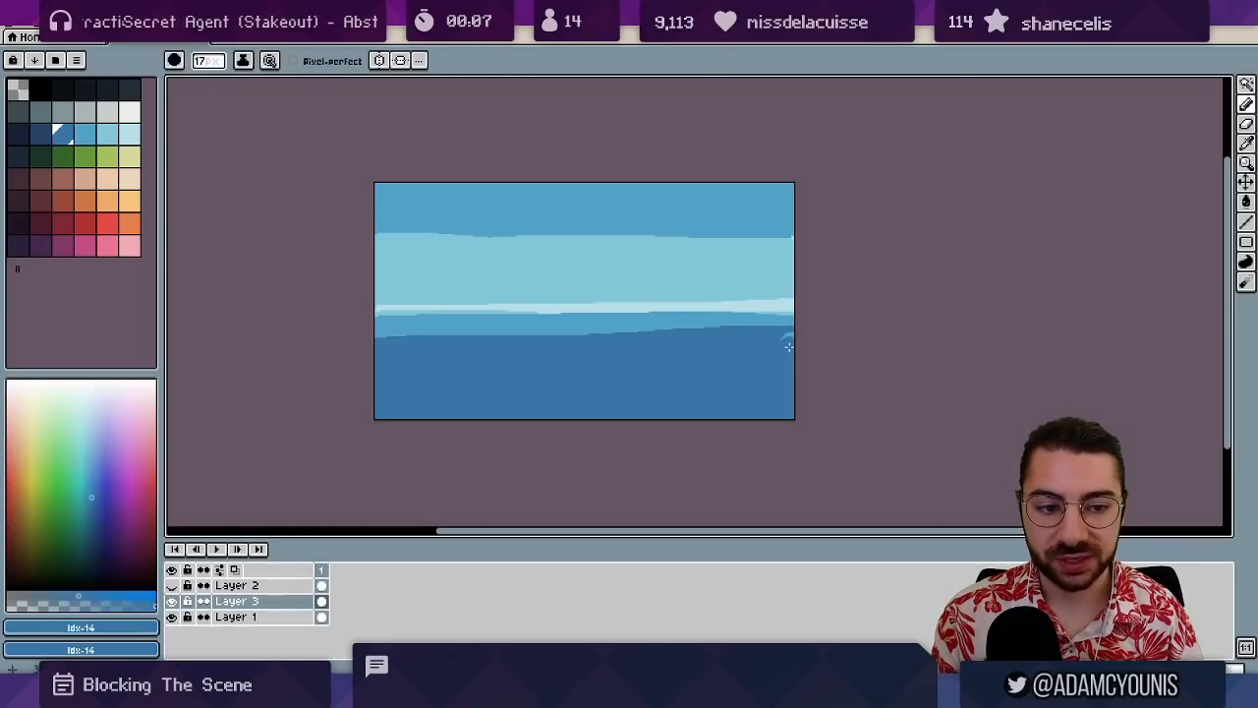
pyautogui.keyDown('alt'); pyautogui.click(795, 232); pyautogui.keyUp('alt')
pyautogui.press('z')
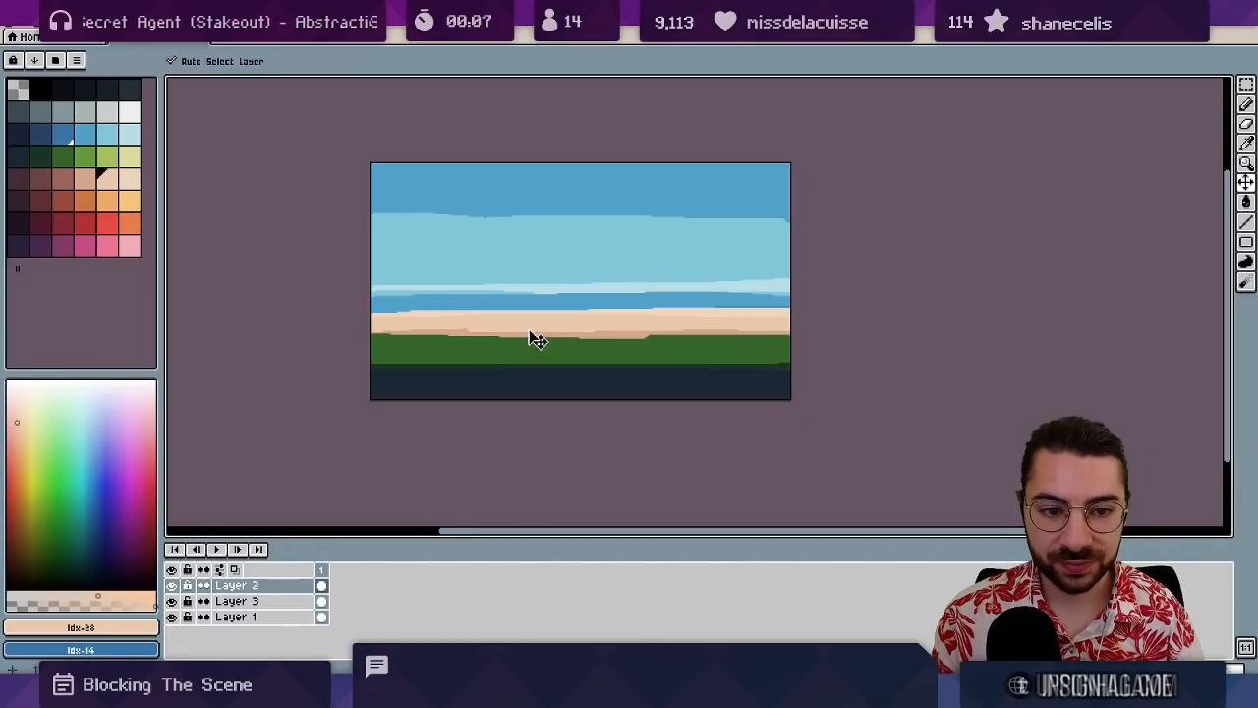
# - Select a full-width strip over the upper sand on Layer 2, shift it down to lower the sand's upper edge, and deselect
pyautogui.click(529, 298)
pyautogui.keyDown('ctrl'); pyautogui.click(533, 302); pyautogui.keyUp('ctrl')
pyautogui.keyDown('alt'); pyautogui.click(475, 289); pyautogui.keyUp('alt')
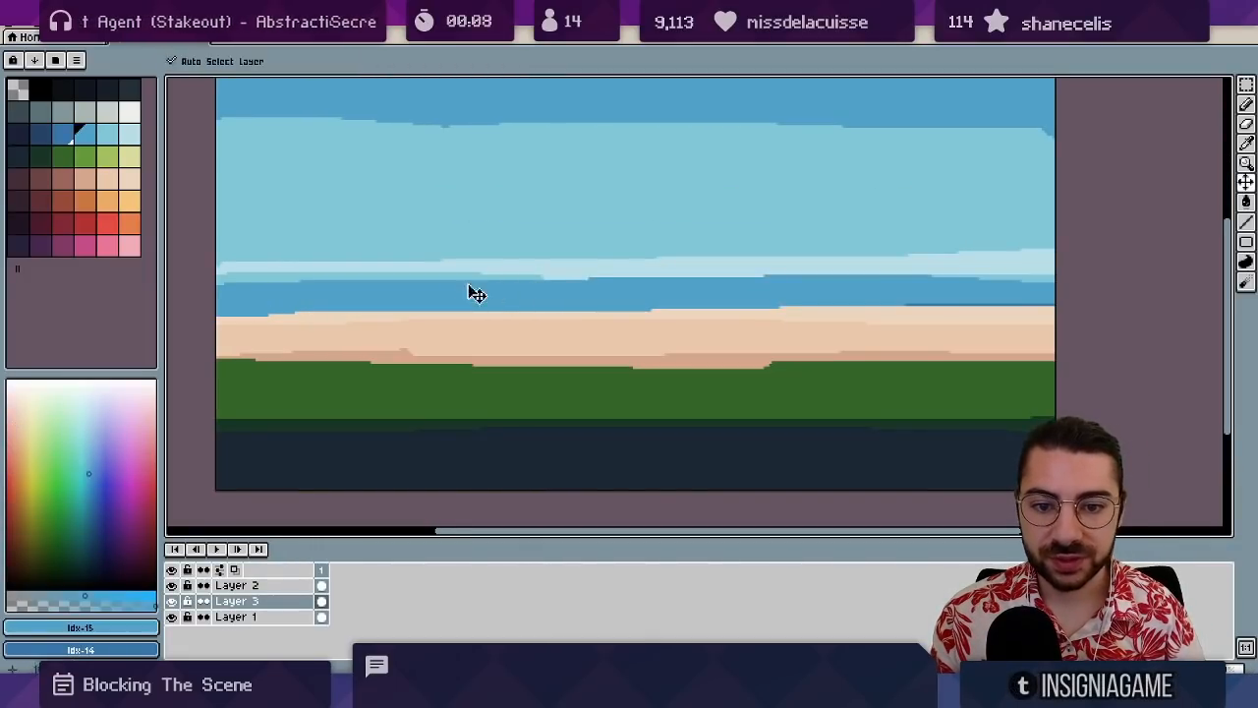
pyautogui.click(399, 329)
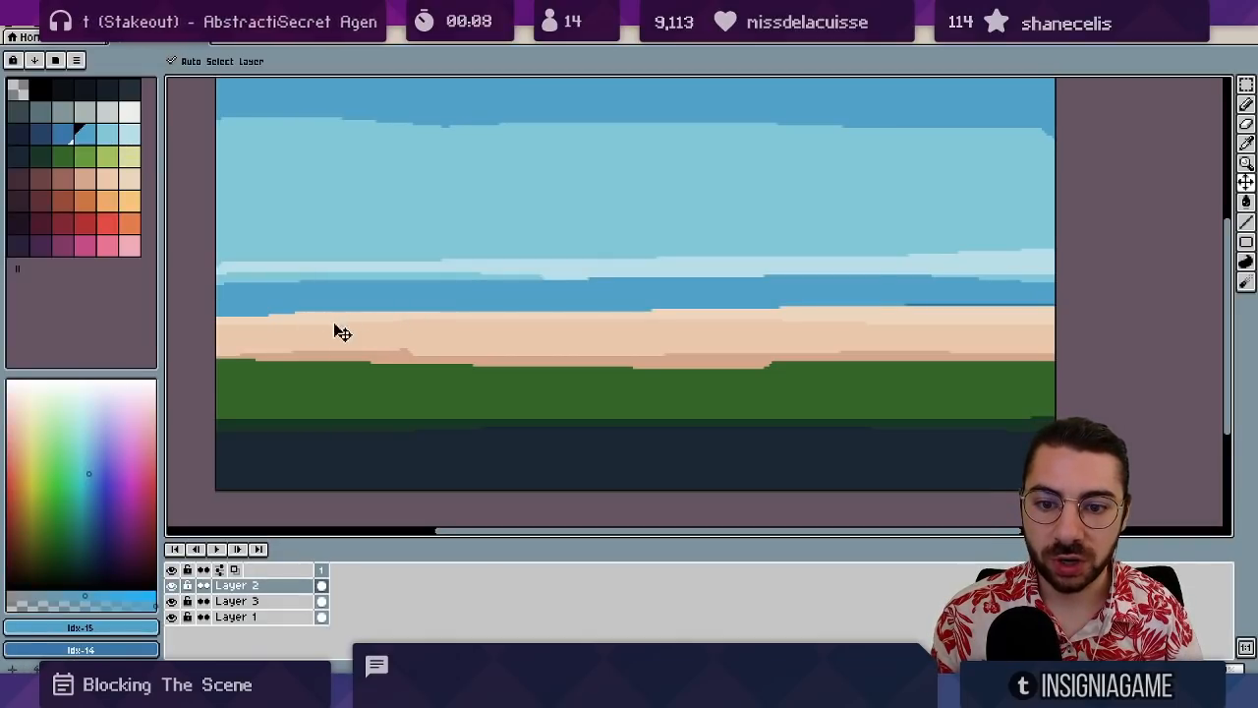
pyautogui.moveTo(374, 330); pyautogui.dragTo(377, 328)
pyautogui.press('m')
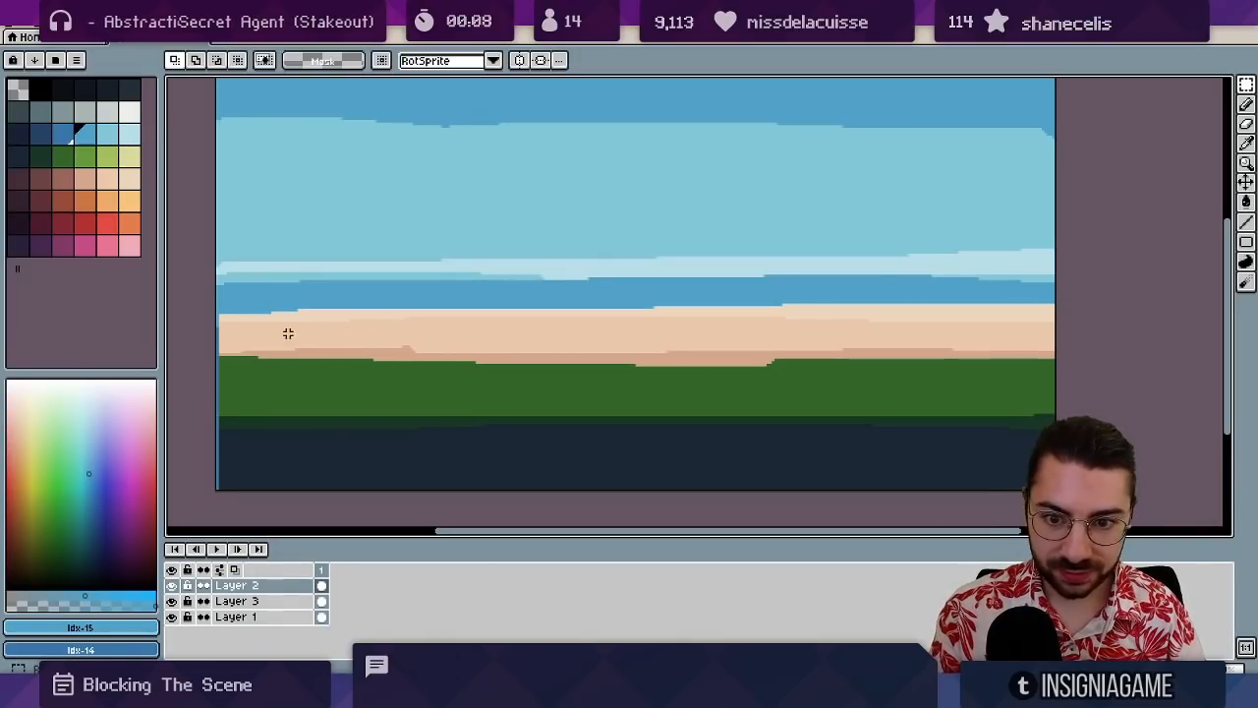
pyautogui.moveTo(218, 330); pyautogui.dragTo(1058, 277)
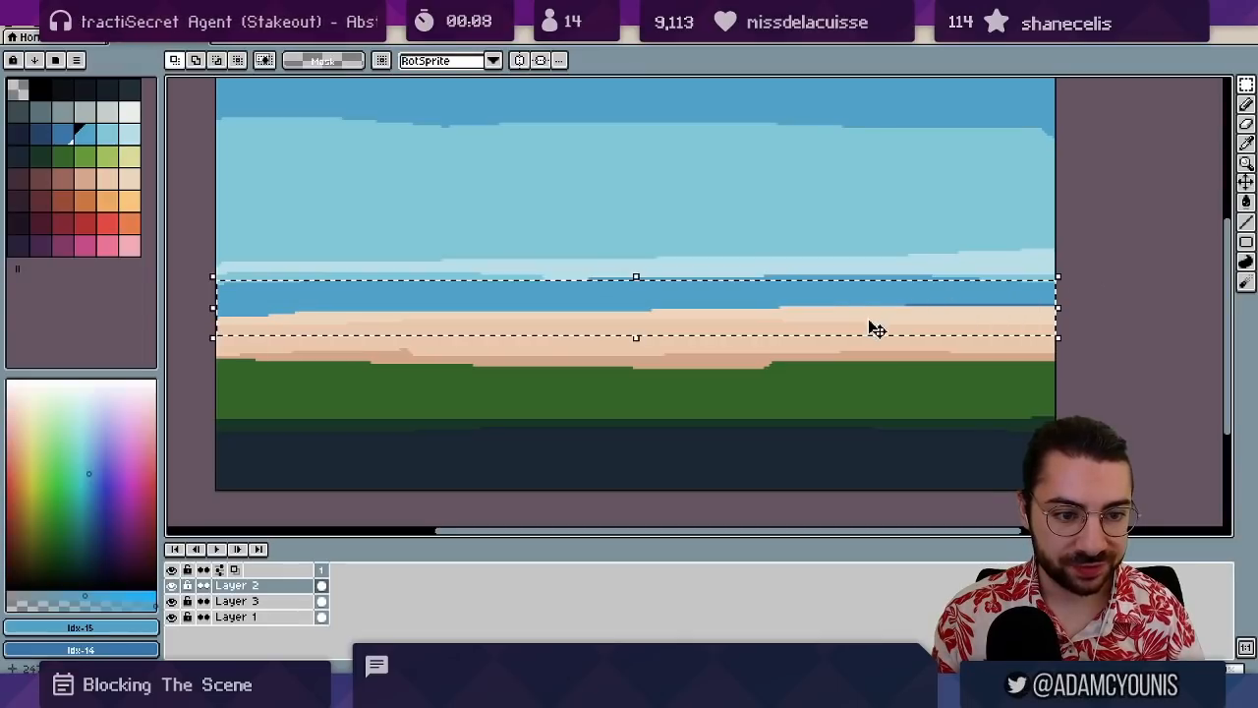
pyautogui.moveTo(874, 328); pyautogui.dragTo(878, 342)
pyautogui.hotkey('ctrl', 'd')
# - On Layer 3, paint the upper sea darker blue and a medium blue band along the sand with a 10 to 12 px brush
pyautogui.press('v')
pyautogui.click(661, 318)
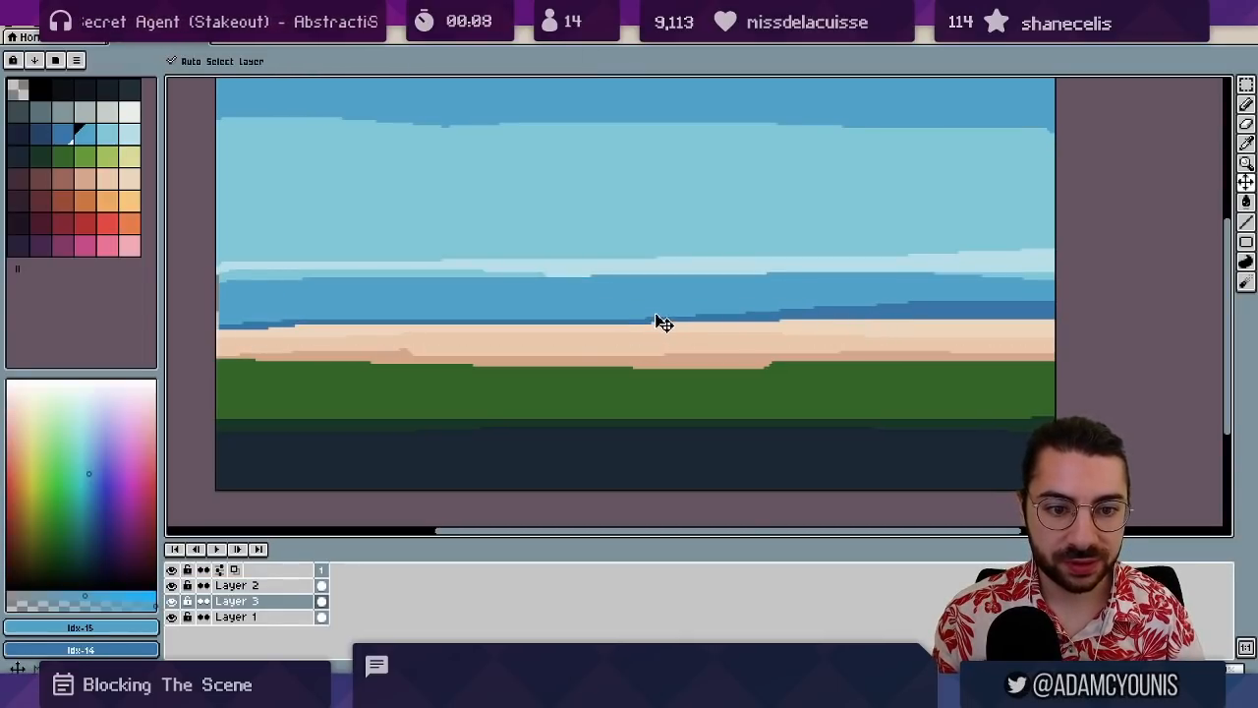
pyautogui.press('b')
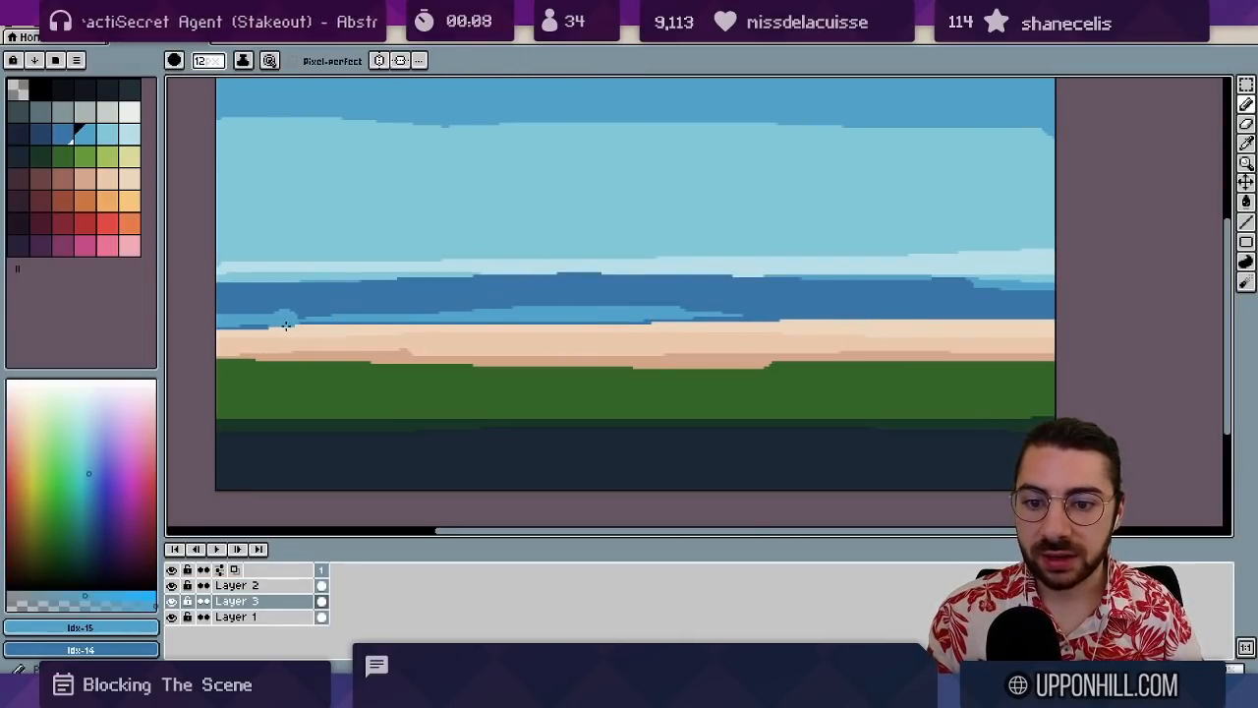
pyautogui.moveTo(221, 322); pyautogui.dragTo(1013, 313)
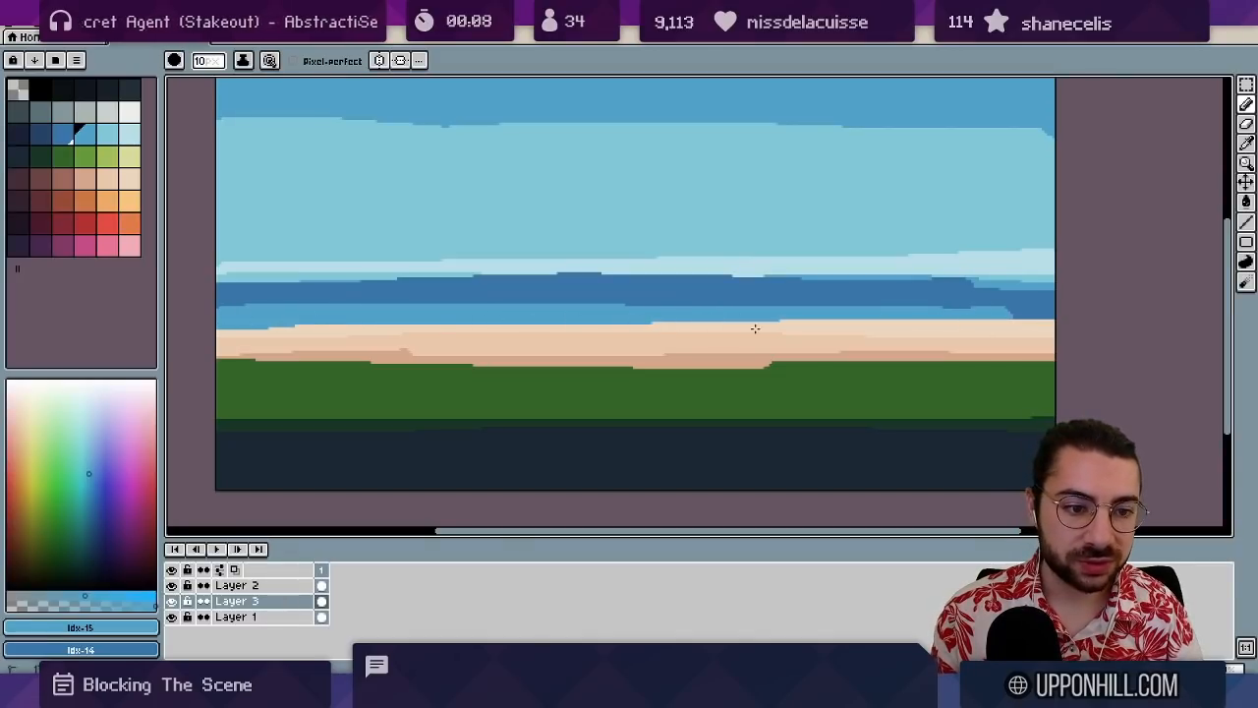
pyautogui.moveTo(843, 317); pyautogui.dragTo(1028, 320)
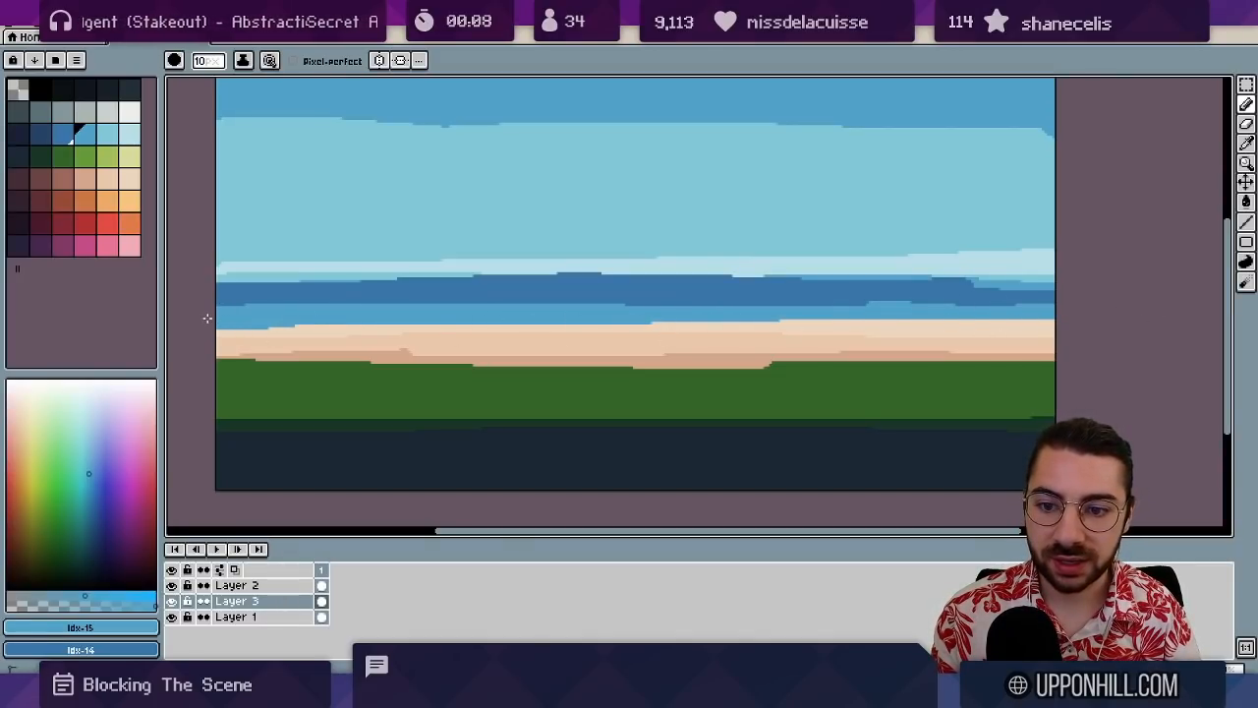
pyautogui.moveTo(619, 302); pyautogui.dragTo(867, 304)
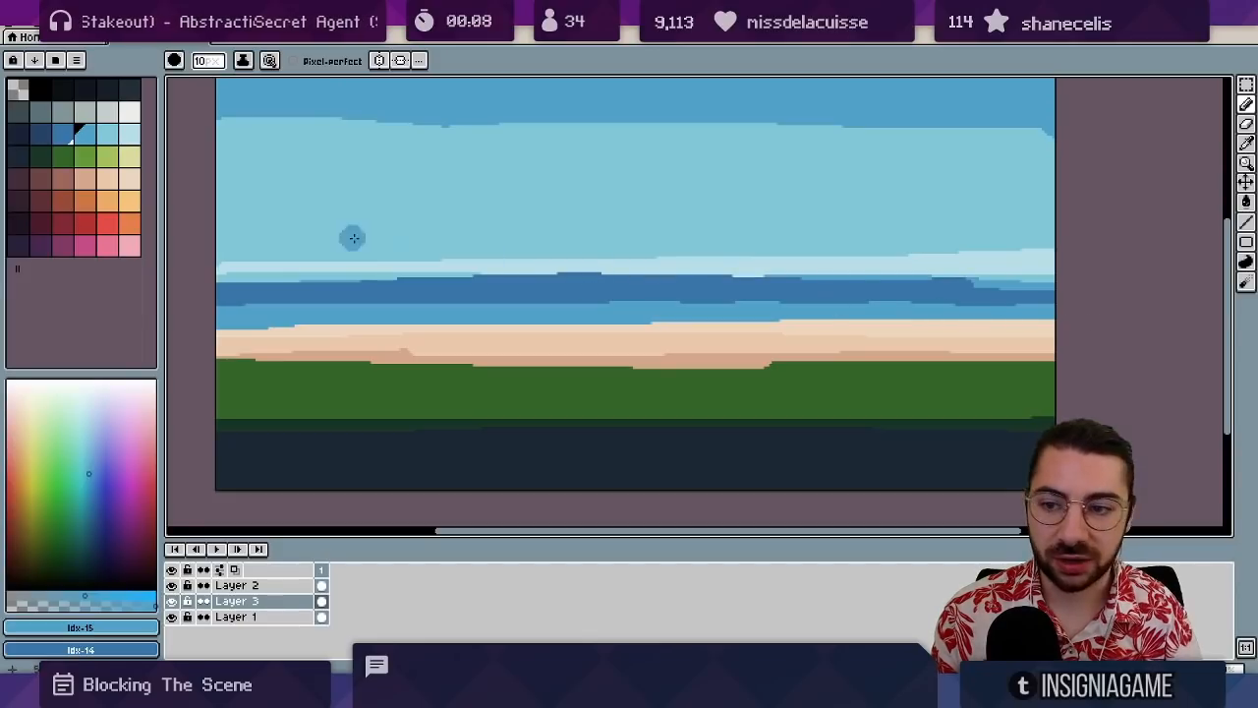
# - Lighten a thin strip of sea along the shoreline to light blue with a 10 px shading stroke
pyautogui.keyDown('alt'); pyautogui.click(269, 268); pyautogui.keyUp('alt')
pyautogui.press('x')
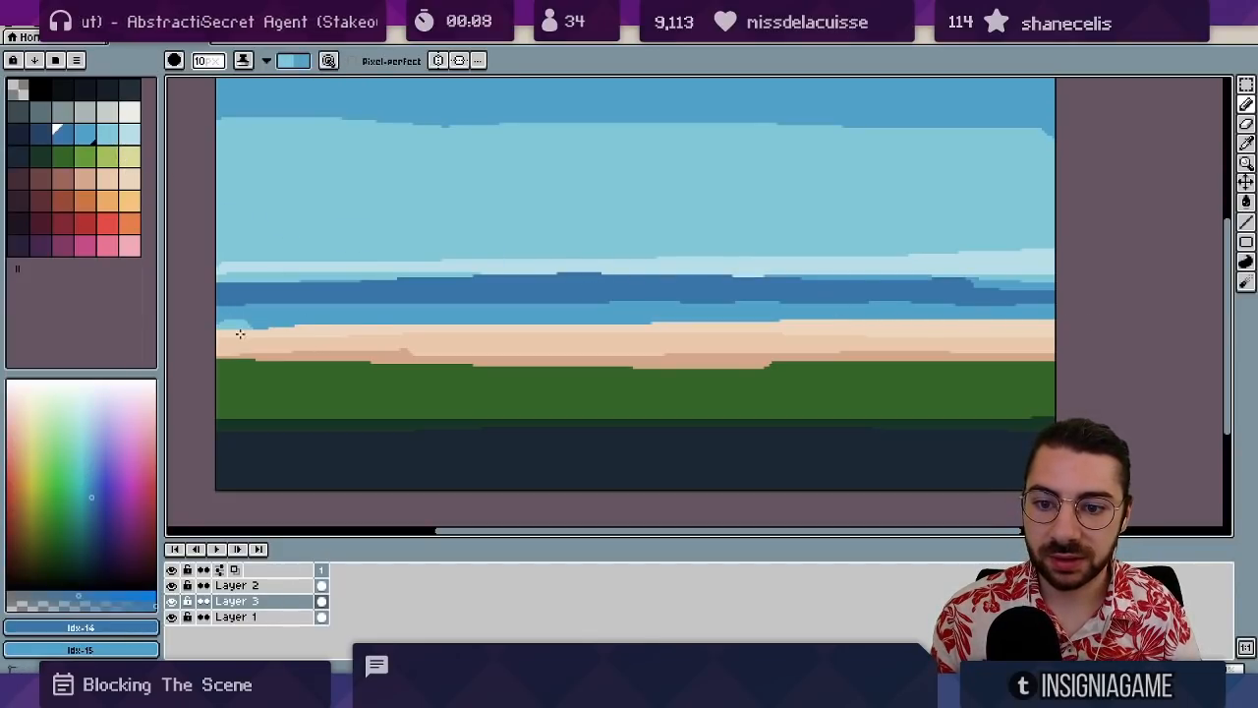
pyautogui.moveTo(239, 333)
pyautogui.mouseDown()
pyautogui.moveTo(270, 339)
pyautogui.moveTo(198, 331)
pyautogui.moveTo(699, 332)
pyautogui.moveTo(437, 331)
pyautogui.moveTo(963, 319)
pyautogui.moveTo(1042, 307)
pyautogui.mouseUp()
pyautogui.keyDown('alt'); pyautogui.click(413, 258); pyautogui.keyUp('alt')
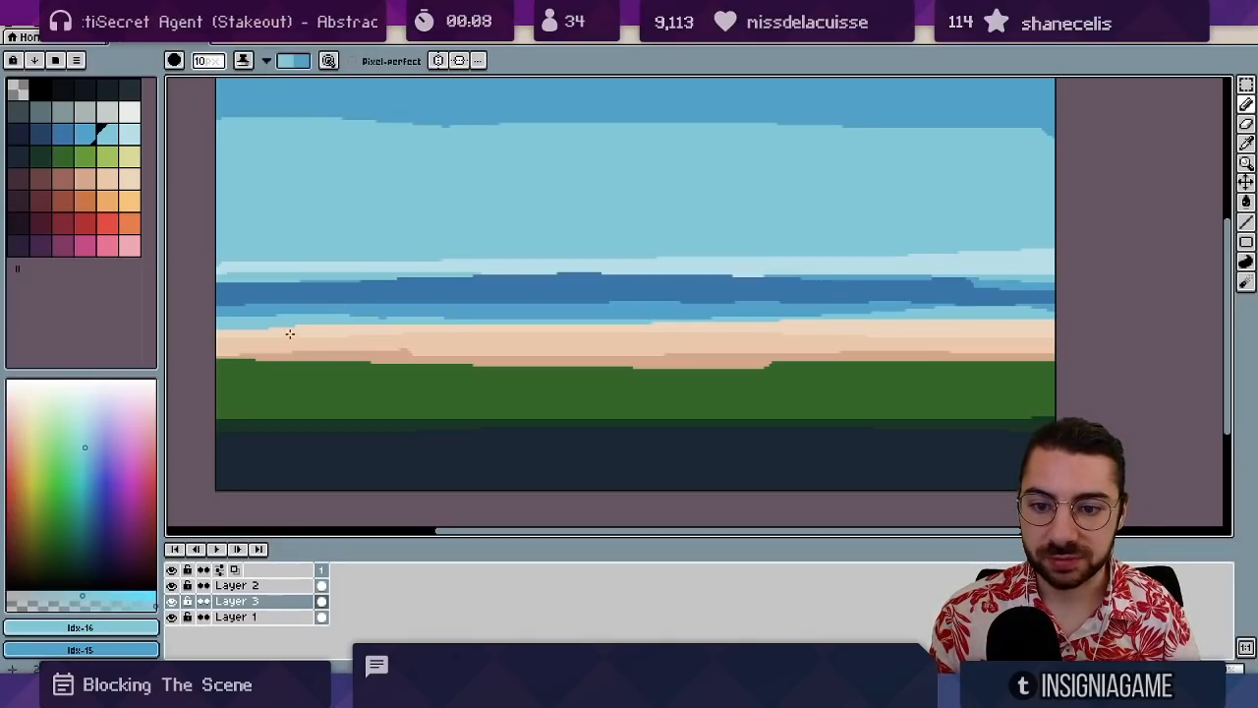
# - Paint pale blue (Idx-17) foam where the sea meets the sand with an 11 px brush
pyautogui.press('s')
pyautogui.press('+')
pyautogui.press('x')
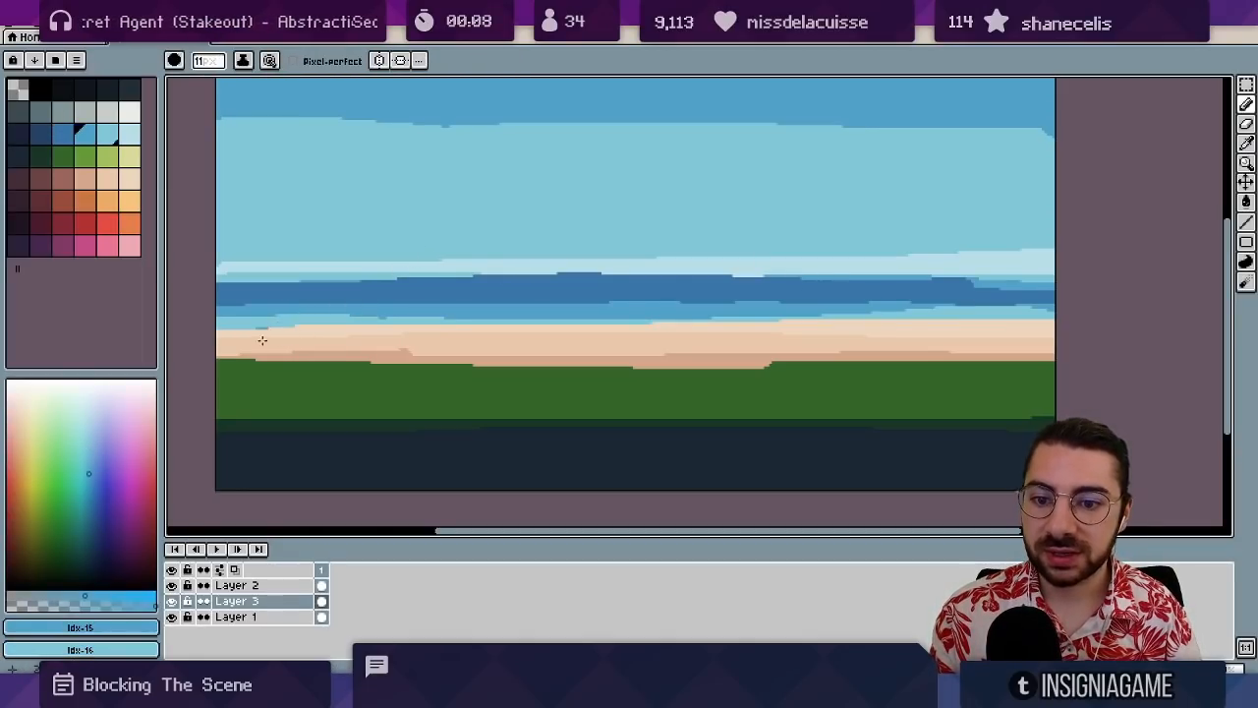
pyautogui.click(131, 136)
pyautogui.moveTo(253, 332); pyautogui.dragTo(240, 334)
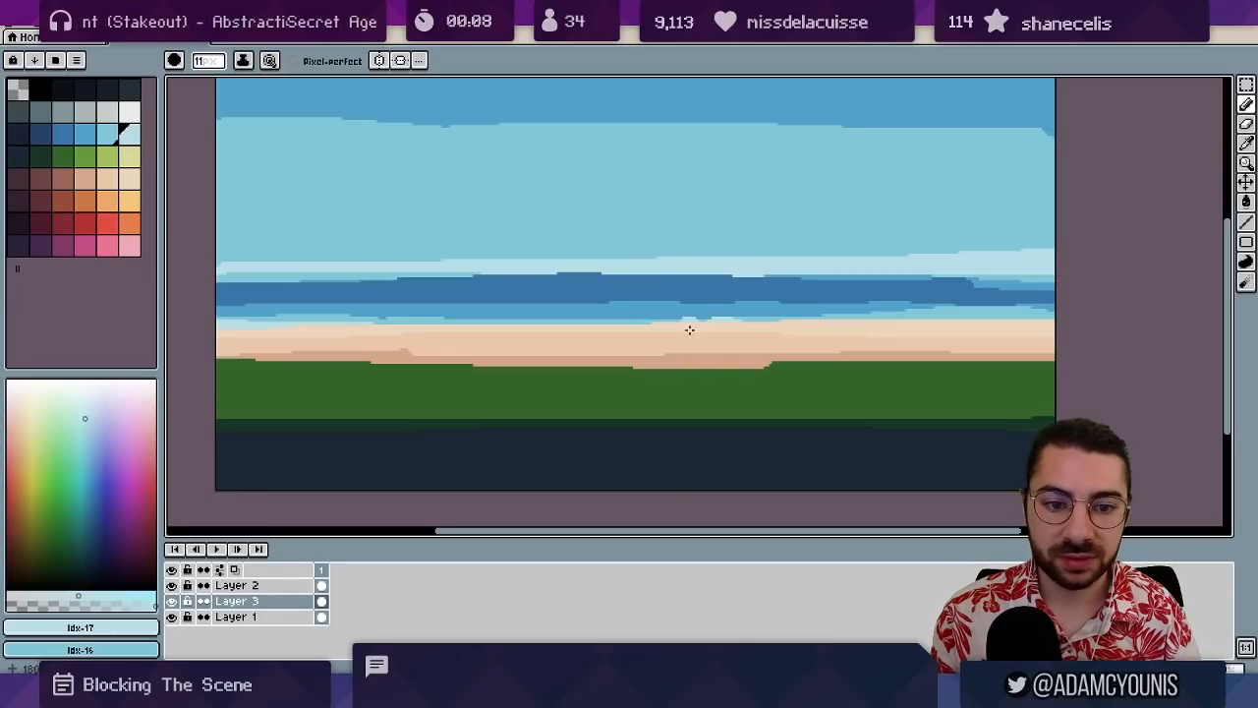
pyautogui.moveTo(690, 330)
pyautogui.mouseDown()
pyautogui.moveTo(803, 328)
pyautogui.moveTo(843, 304)
pyautogui.mouseUp()
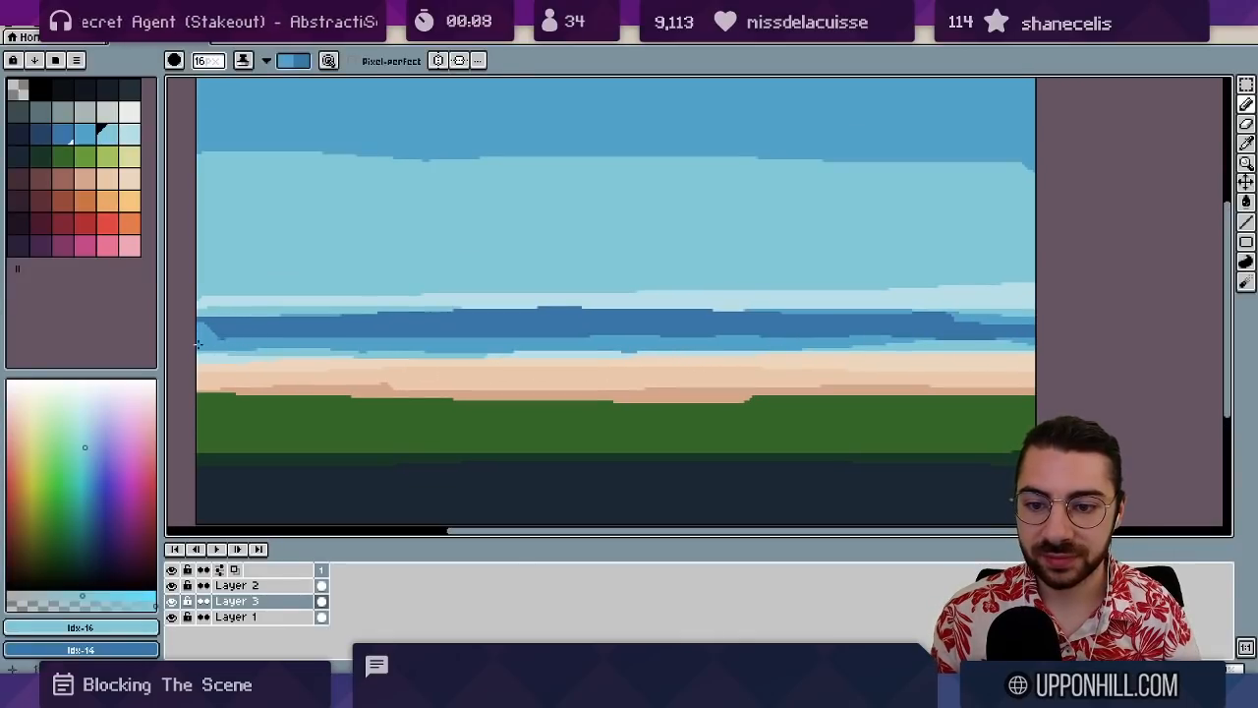
# - Lighten most of the sea's darker blue band to medium blue with a 16 px shading stroke across the canvas
pyautogui.moveTo(226, 334)
pyautogui.mouseDown()
pyautogui.moveTo(295, 349)
pyautogui.moveTo(847, 333)
pyautogui.moveTo(1012, 342)
pyautogui.mouseUp()
pyautogui.press('z')
pyautogui.scroll(-3, 593, 310)
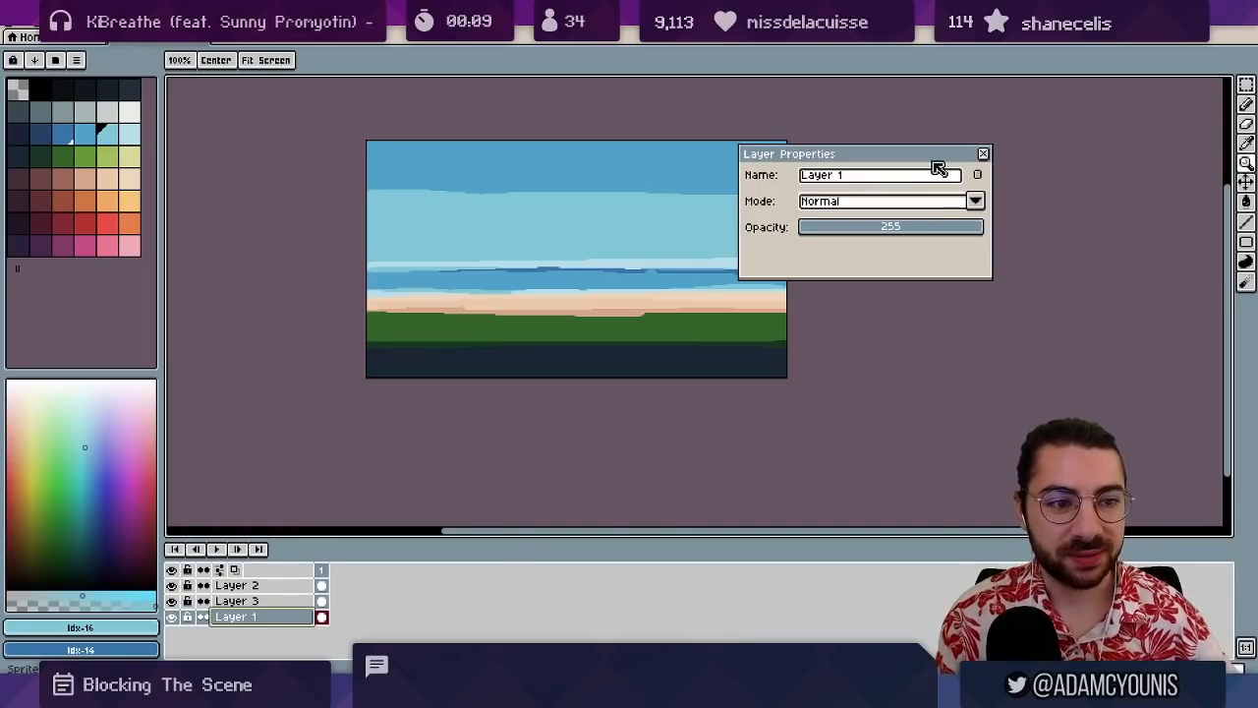
# - Rename the sky layer, Layer 1, as Sky
pyautogui.moveTo(937, 157); pyautogui.dragTo(991, 171)
pyautogui.click(925, 197)
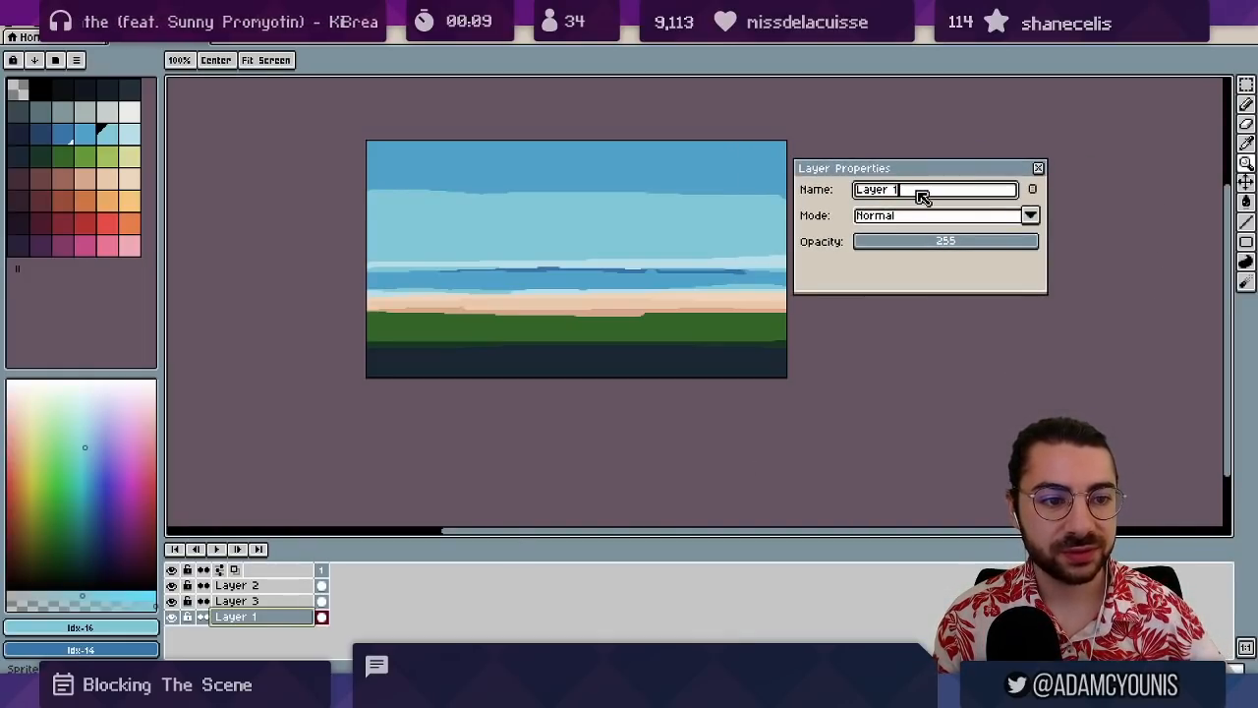
pyautogui.hotkey('ctrl', 'a')
pyautogui.press('BackSpace')
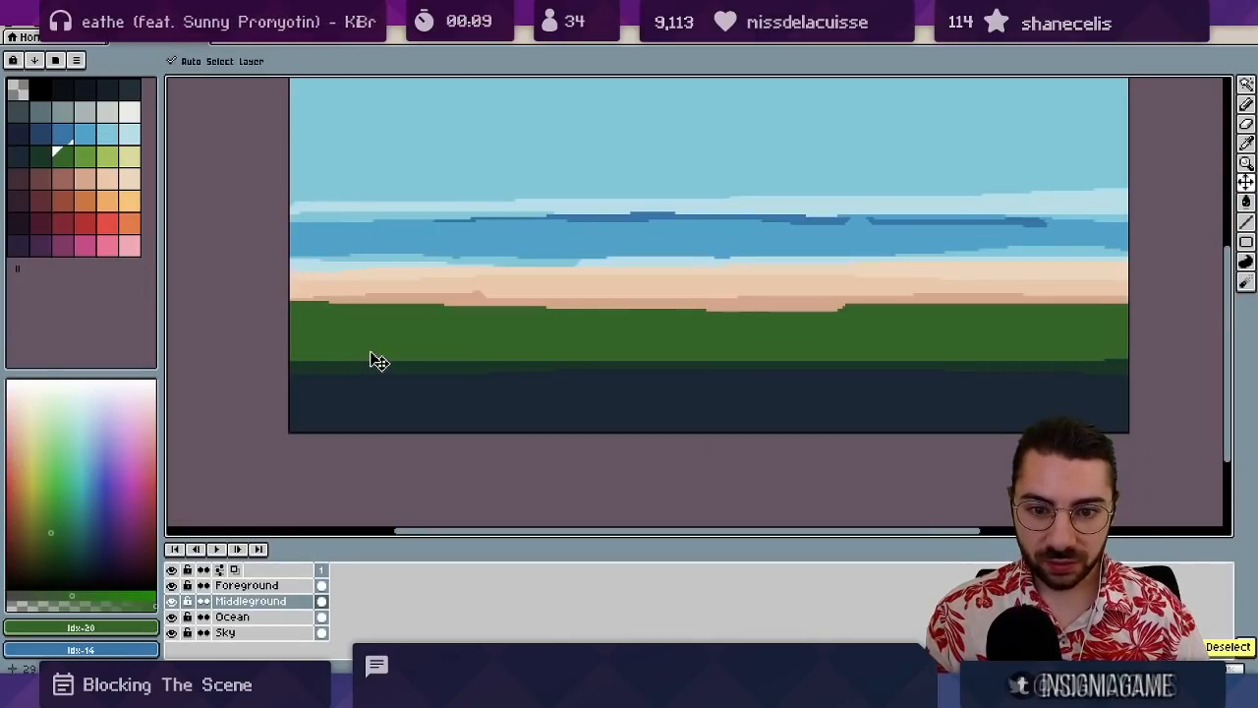
# - Undo the trial move of the dark foreground, choose the lighter green (Idx-21), and add a new layer above Middleground
pyautogui.moveTo(374, 403); pyautogui.dragTo(373, 367)
pyautogui.hotkey('ctrl', 'z')
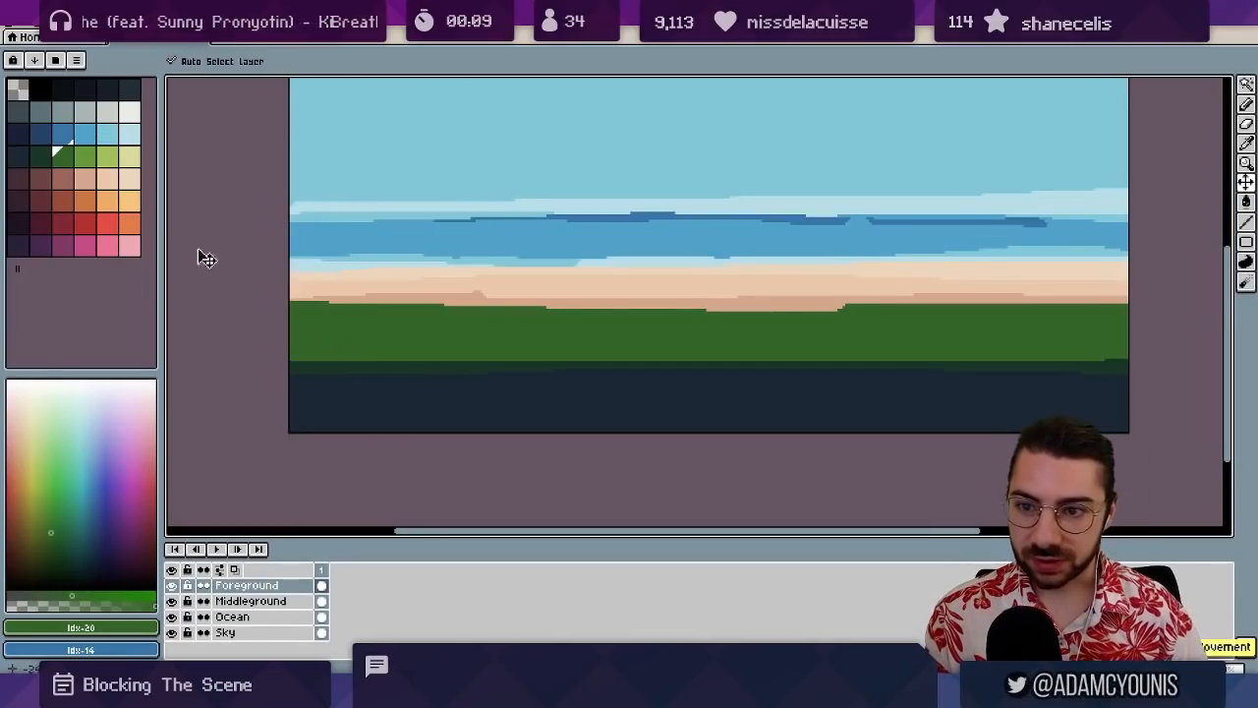
pyautogui.click(90, 159)
pyautogui.press('b')
pyautogui.hotkey('shift', 'n')
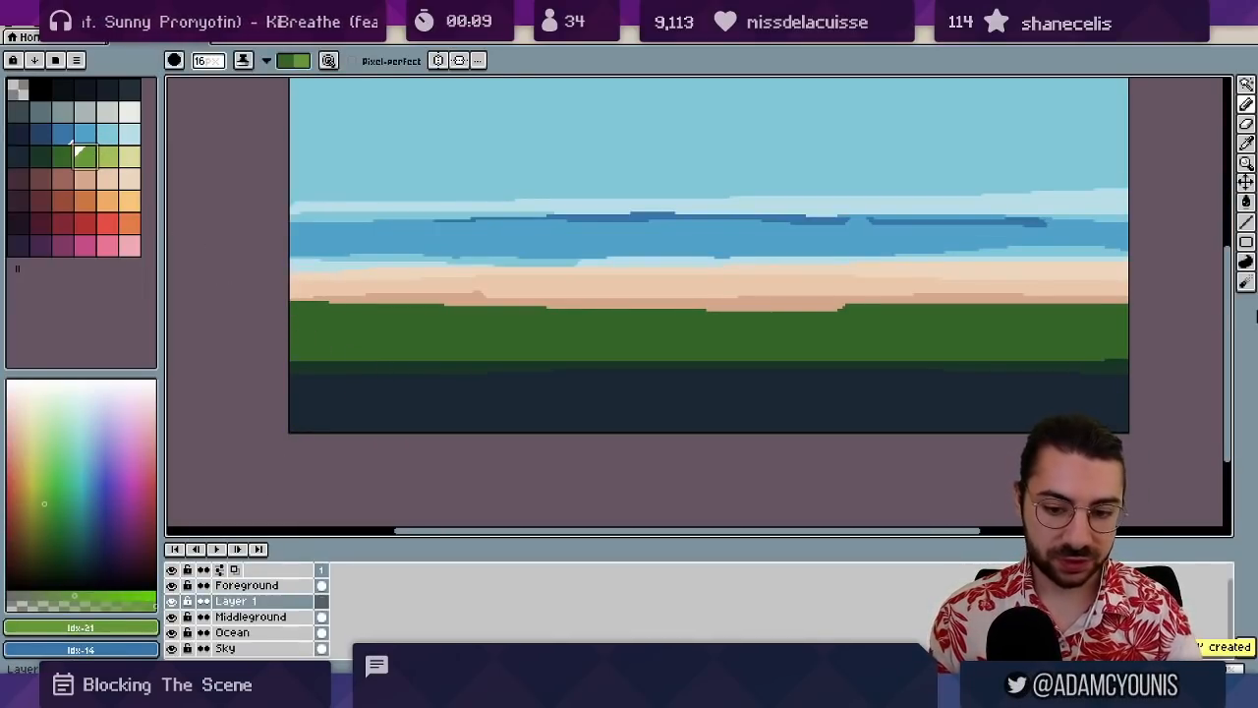
# - Paint a lighter green band across the lower part of the dark green on the new layer with a 23 px brush
pyautogui.press('1')
pyautogui.scroll(7, 396, 356)
pyautogui.moveTo(297, 360); pyautogui.dragTo(1219, 356)
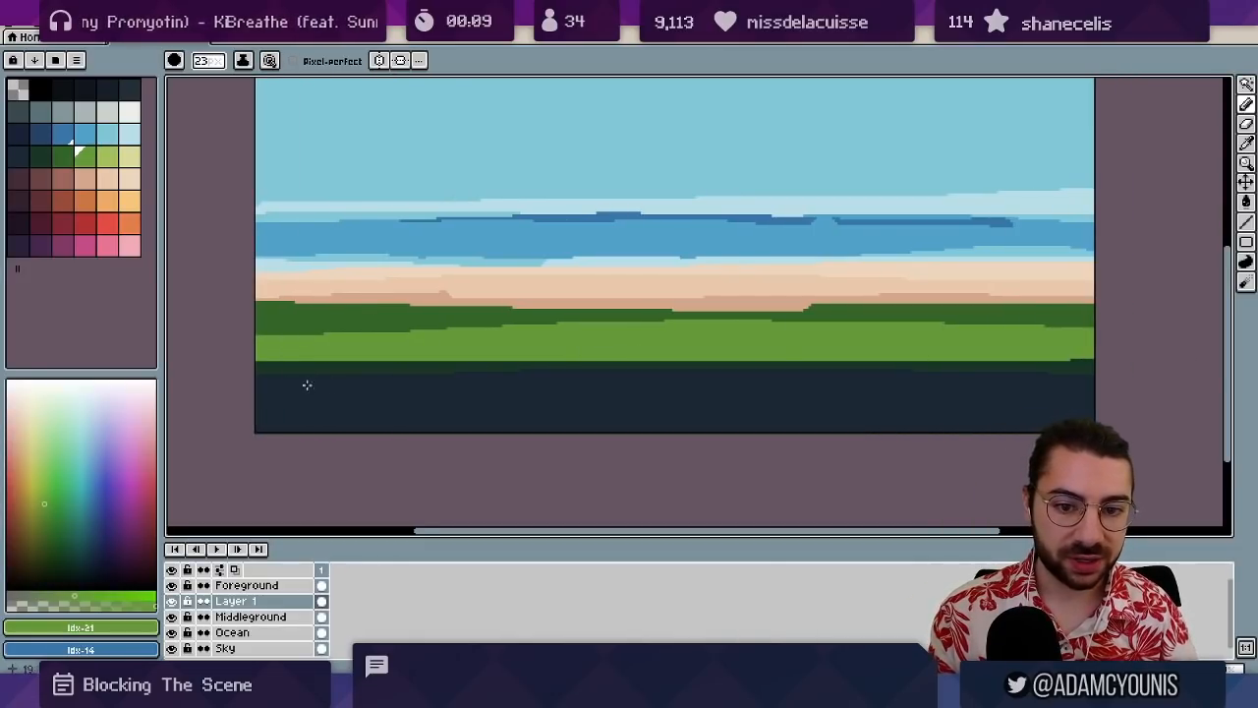
pyautogui.moveTo(218, 371); pyautogui.dragTo(605, 356)
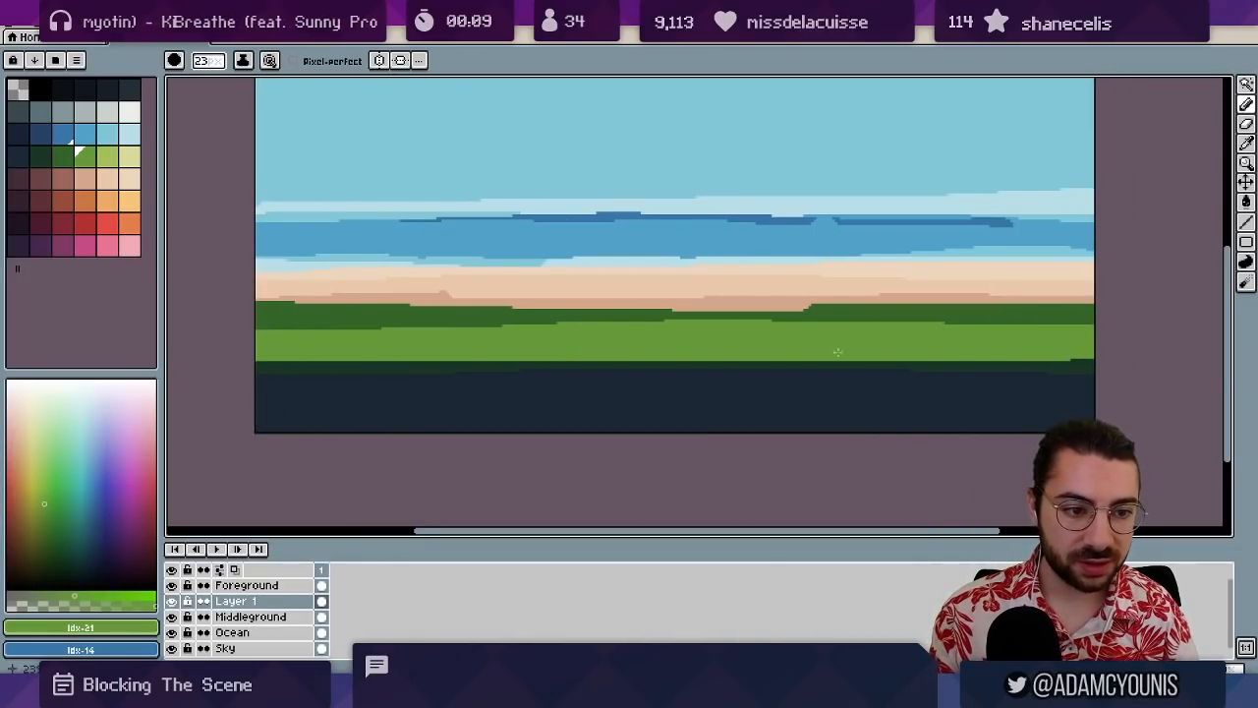
pyautogui.moveTo(273, 363); pyautogui.dragTo(385, 355)
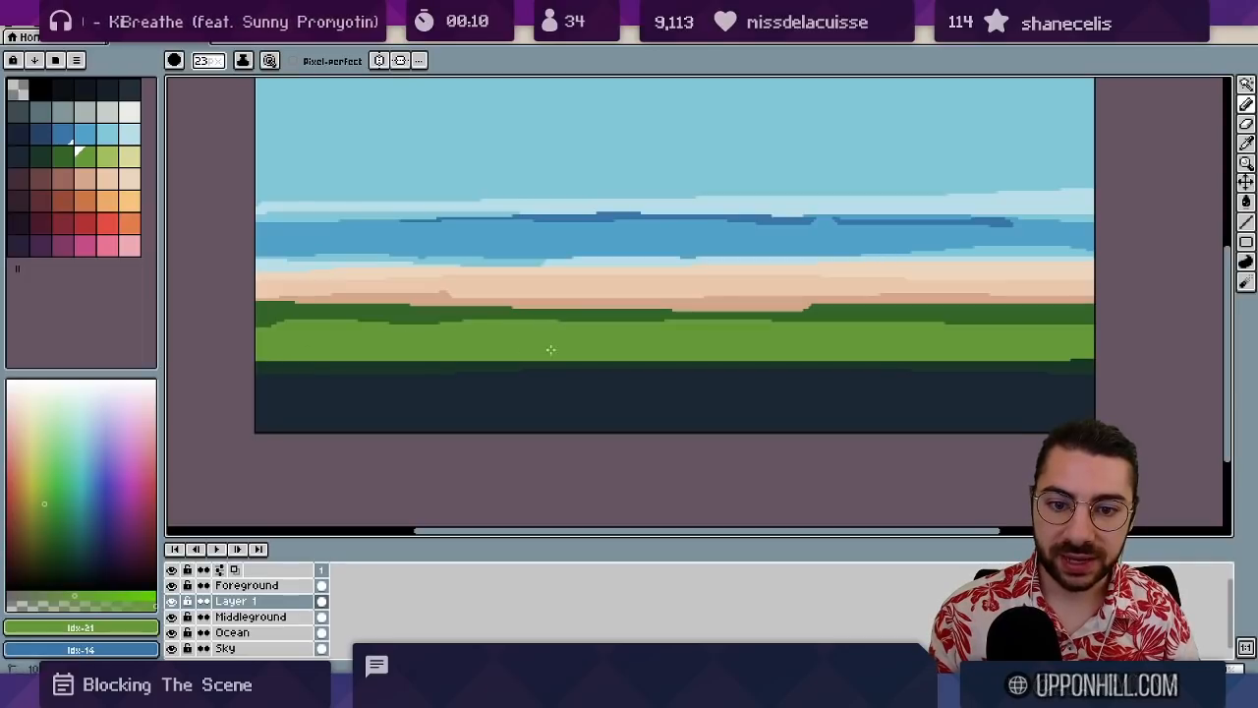
# - Straighten the lighter green band's upper edge by deleting a full-width rectangular selection over its uneven top
pyautogui.press('m')
pyautogui.moveTo(254, 325); pyautogui.dragTo(1219, 202)
pyautogui.press('Delete')
pyautogui.press('z')
pyautogui.scroll(-3, 456, 281)
pyautogui.moveTo(447, 299); pyautogui.dragTo(469, 315)
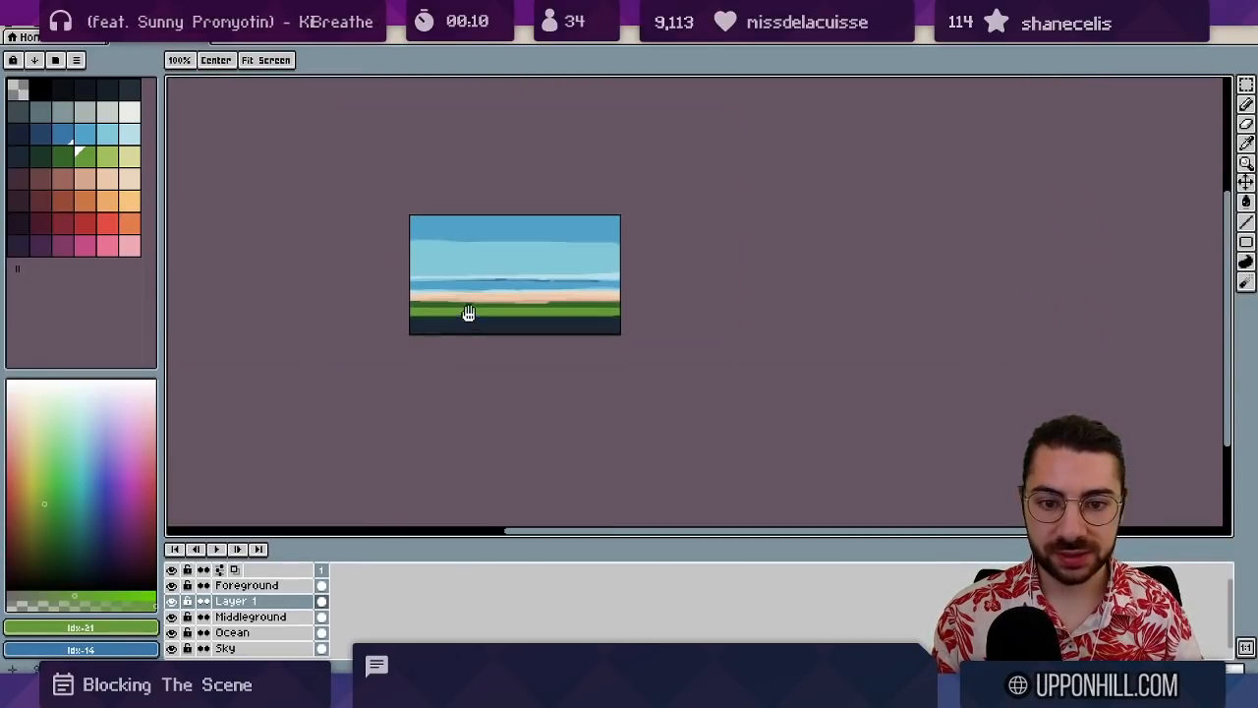
pyautogui.scroll(1, 431, 320)
# - Merge the Foreground layer down onto Layer 1 and rename the merged layer as Foreground
pyautogui.press('v')
pyautogui.click(231, 585)
pyautogui.rightClick(240, 585)
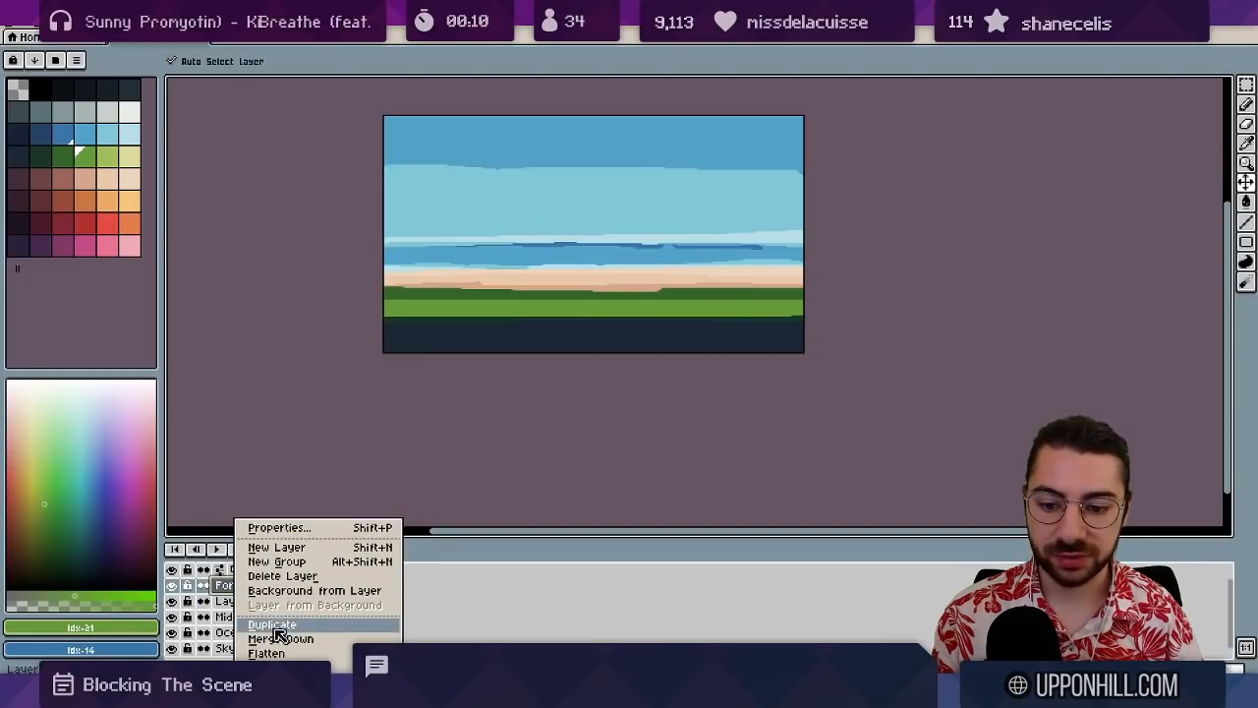
pyautogui.click(275, 639)
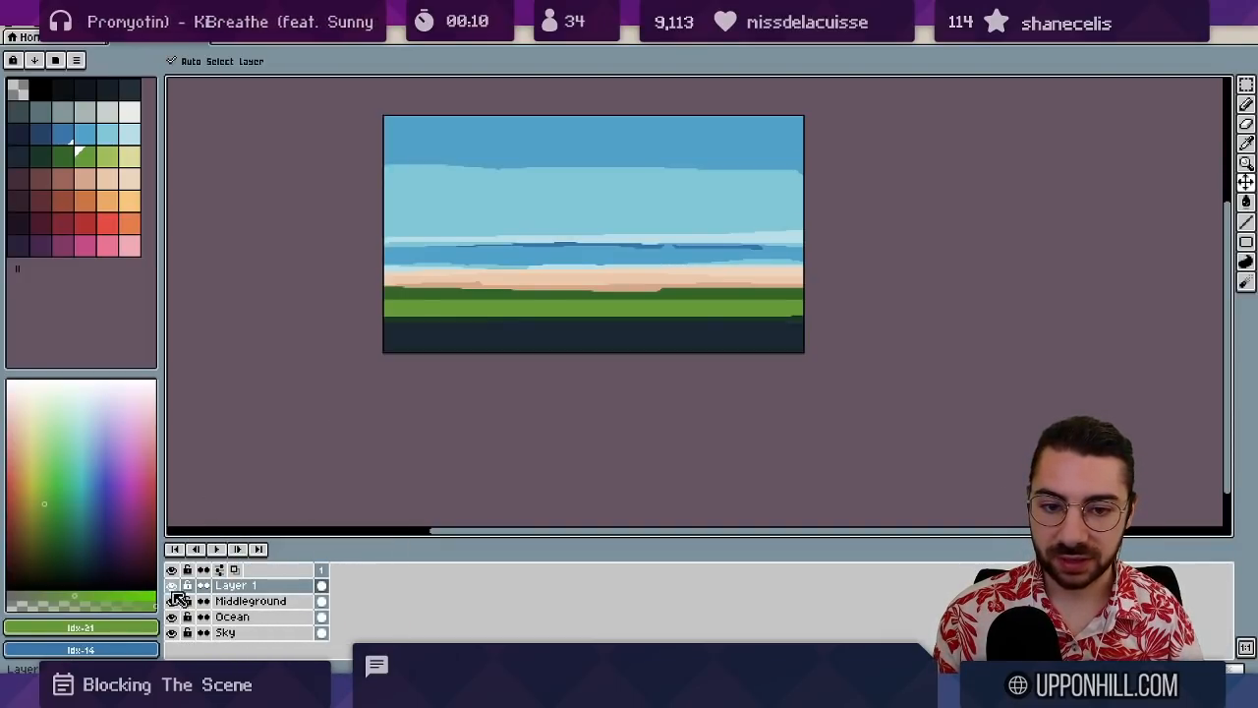
pyautogui.doubleClick(236, 585)
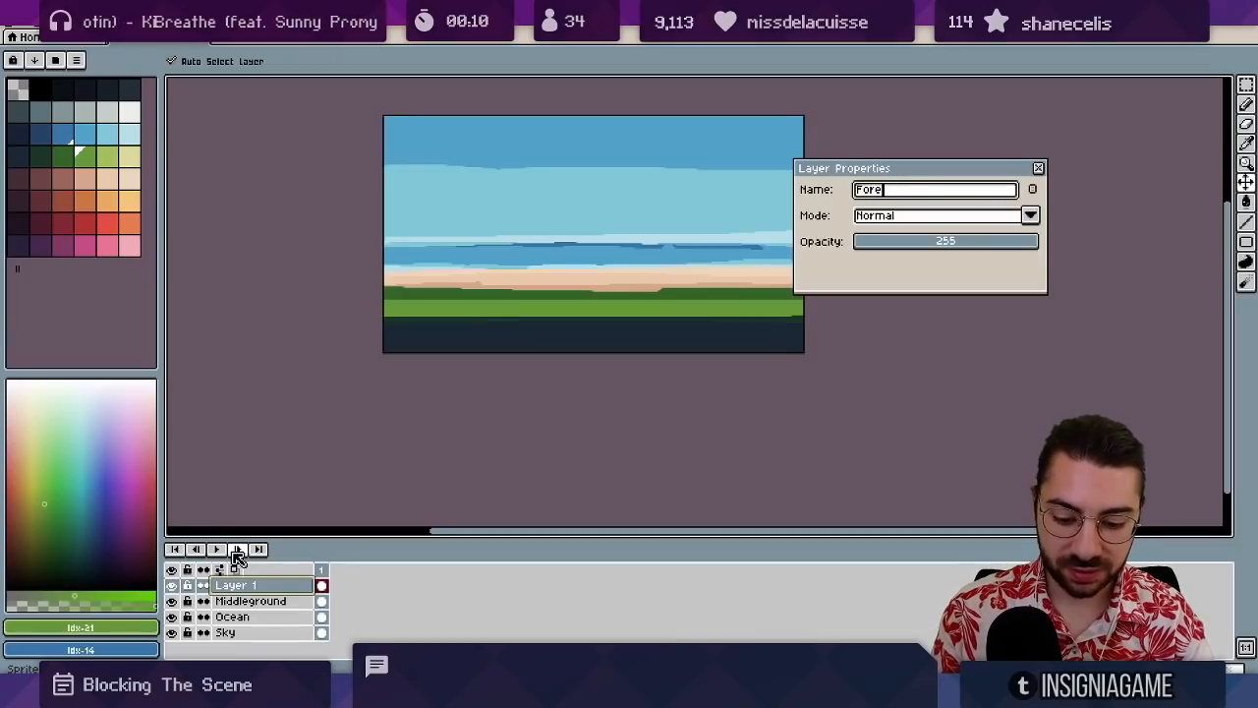
pyautogui.press('Return')
# - Shade the thin darker blue streaks near the horizon on the Ocean layer into medium blue with a 29 px brush
pyautogui.scroll(2, 491, 256)
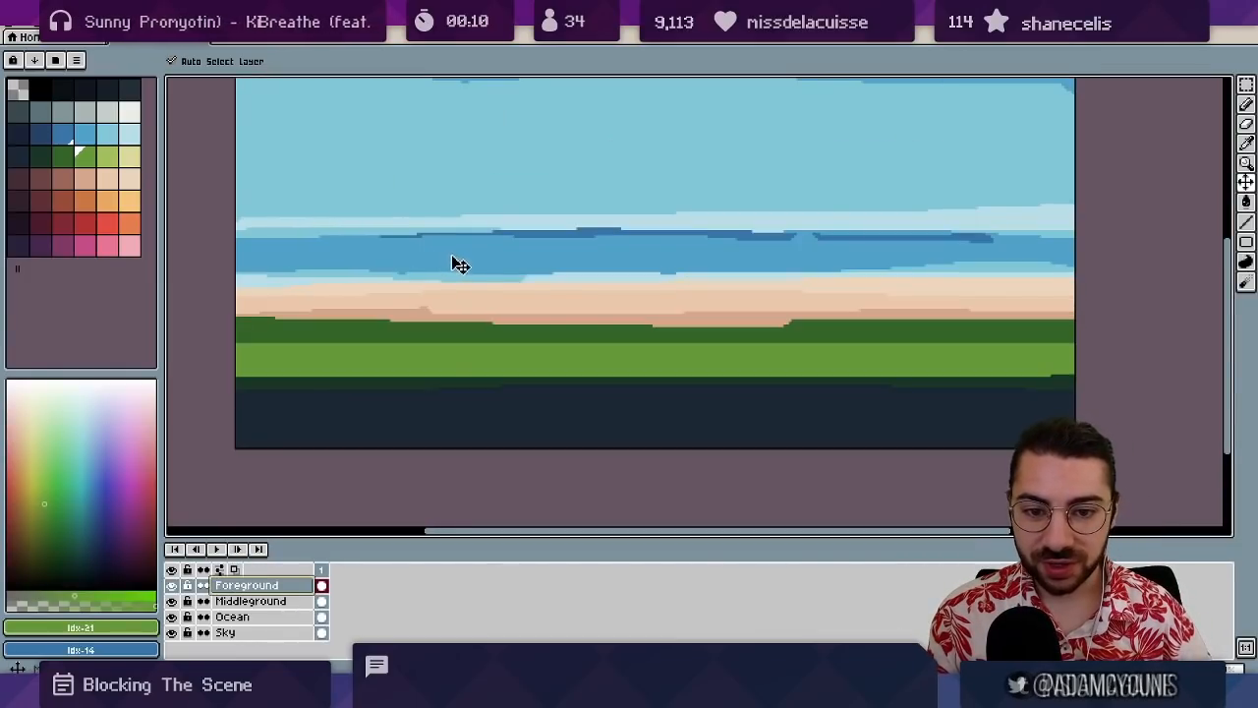
pyautogui.moveTo(453, 255); pyautogui.dragTo(457, 251)
pyautogui.hotkey('ctrl', 'z')
pyautogui.press('i')
pyautogui.click(417, 238)
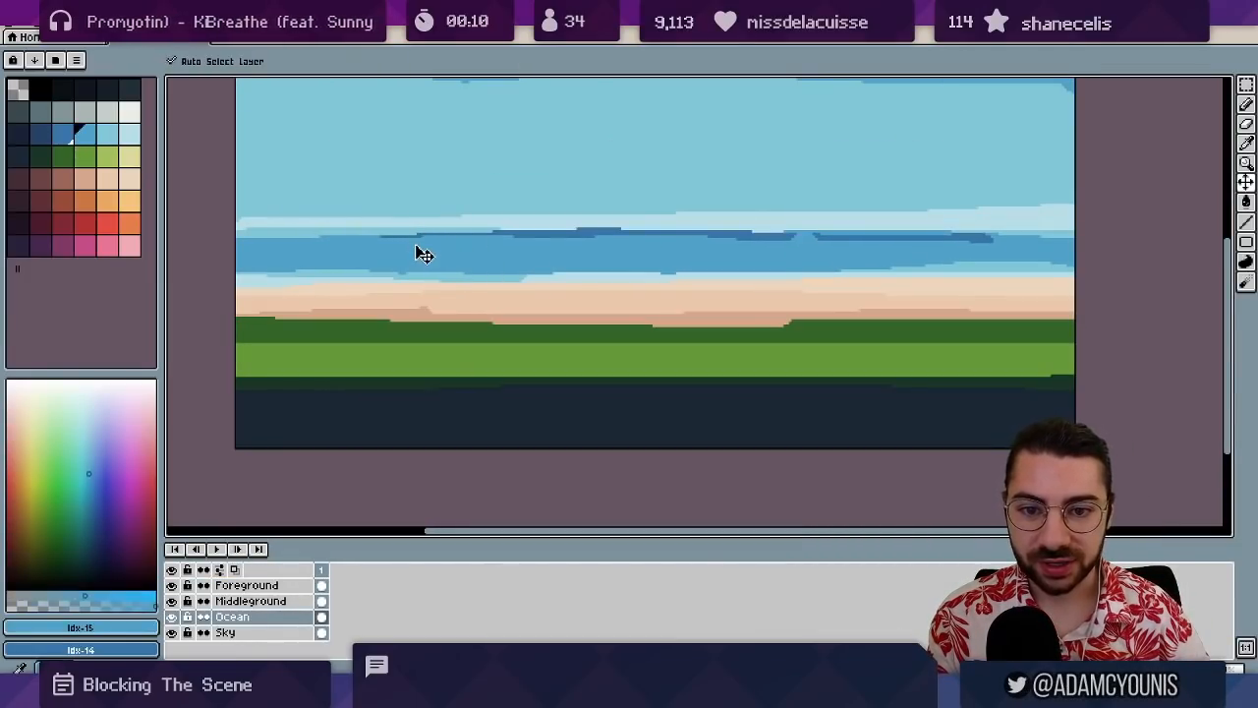
pyautogui.click(66, 139)
pyautogui.press('b')
pyautogui.press('s')
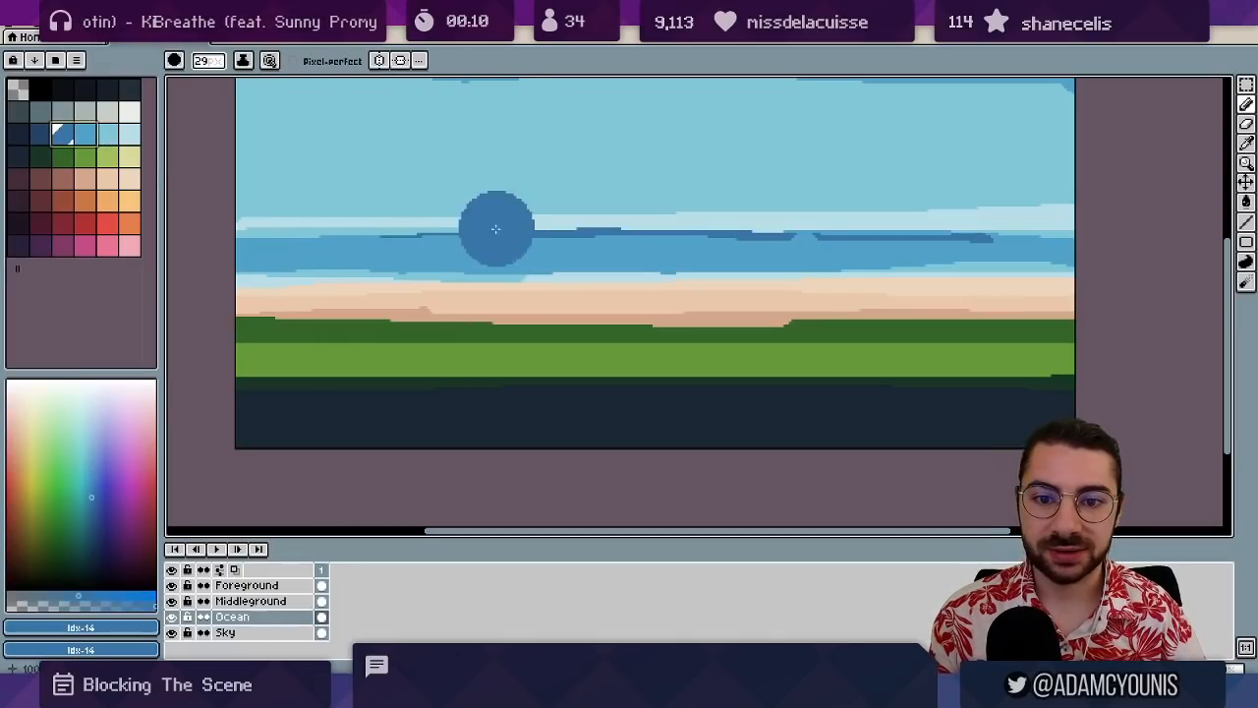
pyautogui.press('s')
pyautogui.moveTo(379, 236); pyautogui.dragTo(1142, 210)
pyautogui.moveTo(492, 230); pyautogui.dragTo(495, 281)
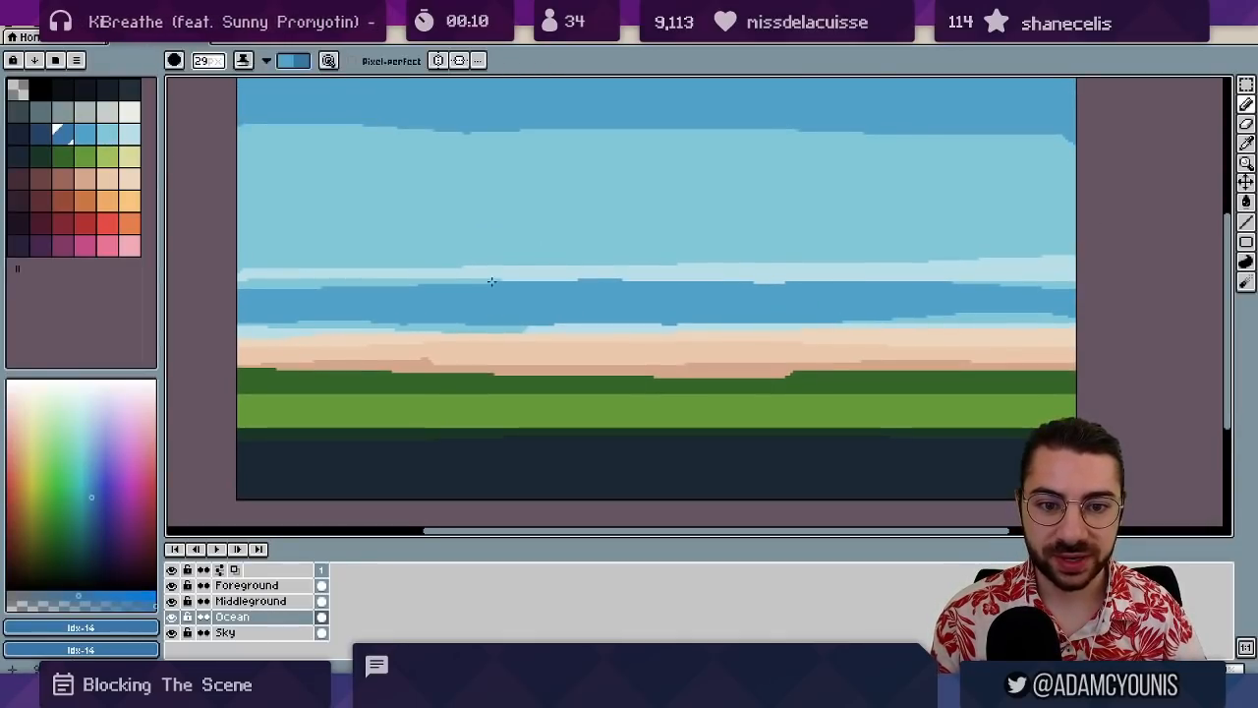
# - Paint a thicker, more even pale blue (Idx-17) strip above the horizon on the Sky layer with a 20 px brush
pyautogui.press('v')
pyautogui.press('i')
pyautogui.click(277, 302)
pyautogui.press('b')
pyautogui.moveTo(239, 287); pyautogui.dragTo(1208, 276)
pyautogui.moveTo(692, 267); pyautogui.dragTo(595, 267)
# - Turn on tiled mode along the X axis to view the landscape repeated horizontally
pyautogui.press('v')
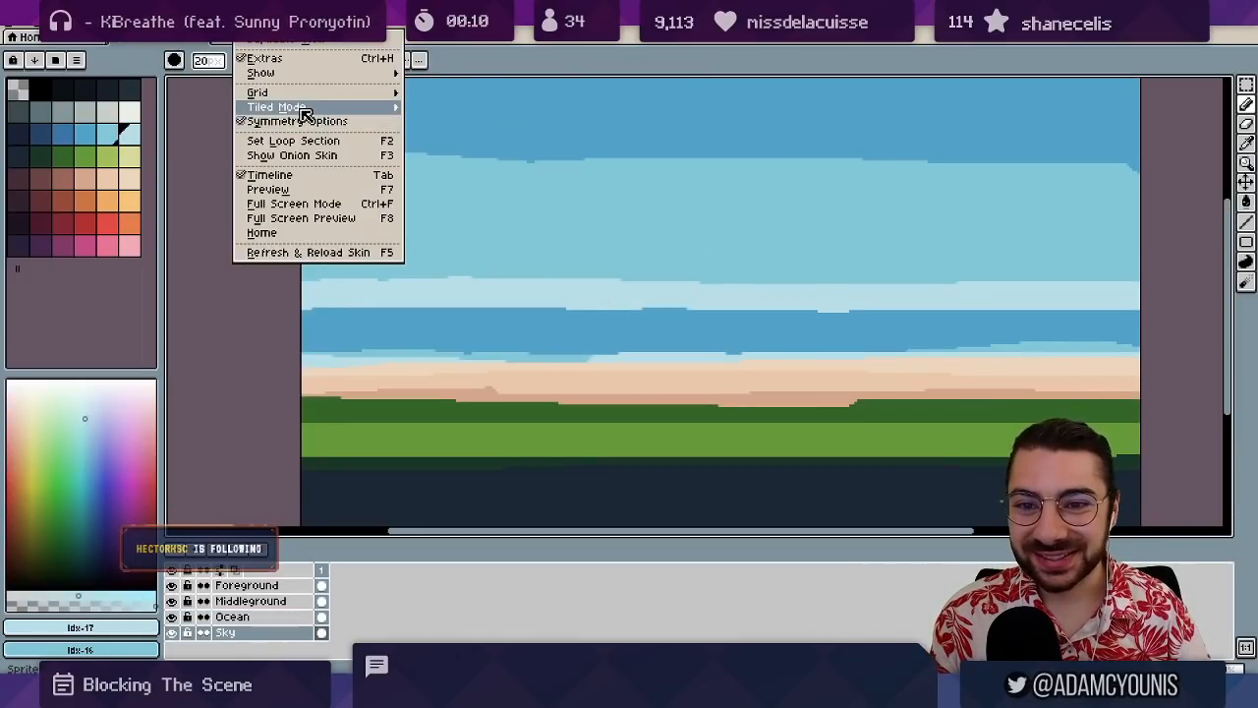
pyautogui.moveTo(283, 106)
pyautogui.click(452, 142)
pyautogui.scroll(-2, 486, 278)
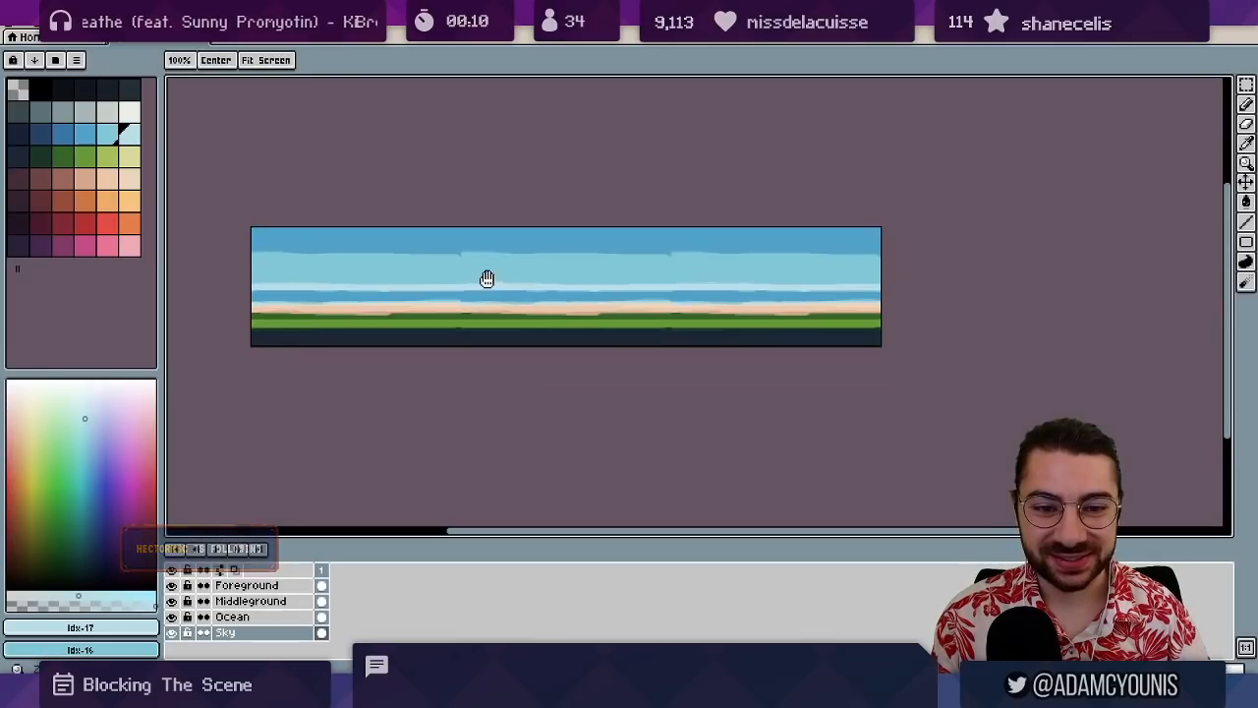
# - Paint low pale blue (Idx-17) clouds rising from the strip above the horizon on the Sky layer, reducing the brush size along the way
pyautogui.scroll(1, 478, 289)
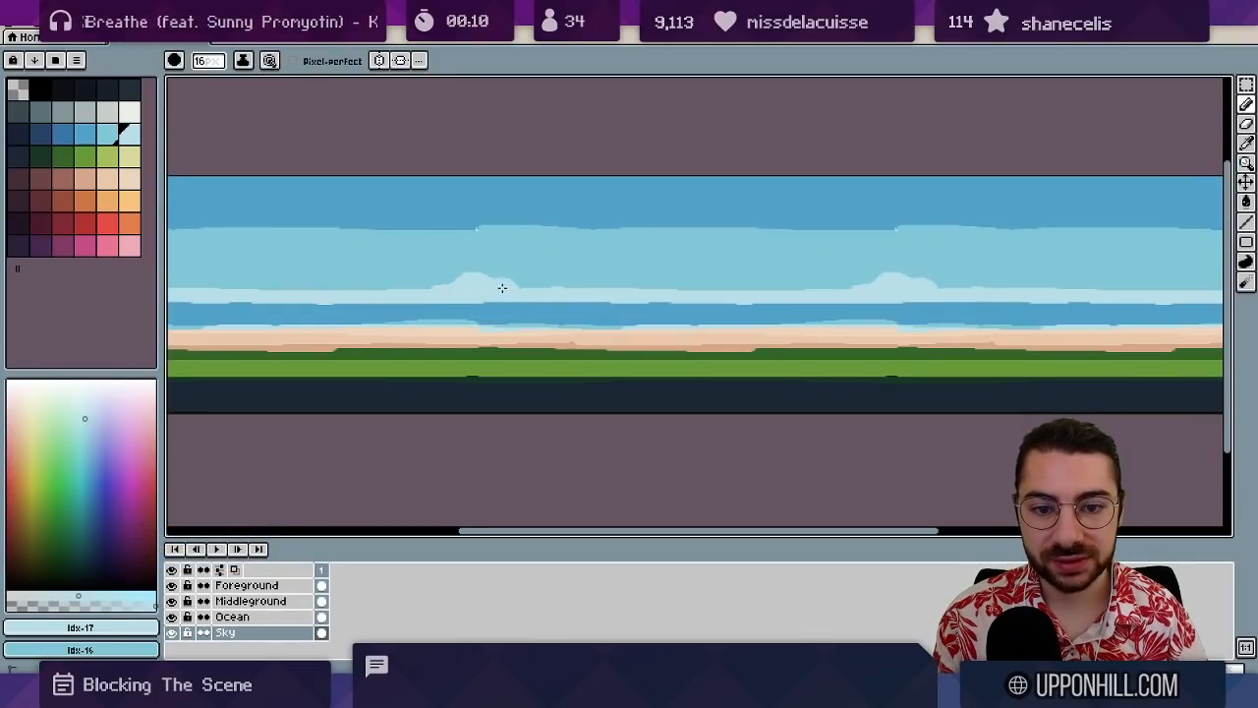
pyautogui.scroll(-1, 531, 292)
pyautogui.scroll(3, 601, 275)
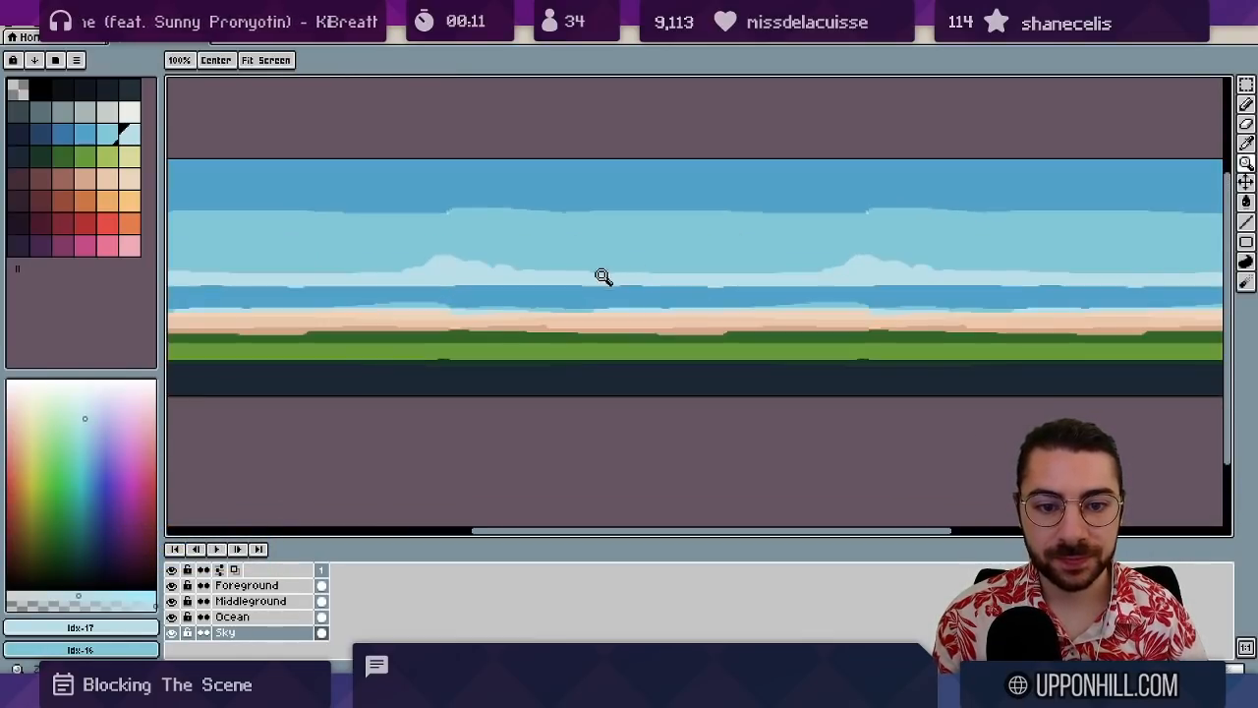
pyautogui.keyDown('alt'); pyautogui.click(485, 258); pyautogui.keyUp('alt')
pyautogui.press('-')
pyautogui.press('-')
pyautogui.press('-')
pyautogui.moveTo(518, 260); pyautogui.dragTo(797, 258)
pyautogui.moveTo(696, 260); pyautogui.dragTo(934, 267)
# - Sculpt the tops of the horizon clouds into separate mounds with a 7 px brush in the light blue sky color (Idx-16)
pyautogui.scroll(1, 522, 284)
pyautogui.keyDown('alt'); pyautogui.click(522, 284); pyautogui.keyUp('alt')
pyautogui.moveTo(522, 284); pyautogui.dragTo(654, 275)
pyautogui.scroll(-6, 518, 280)
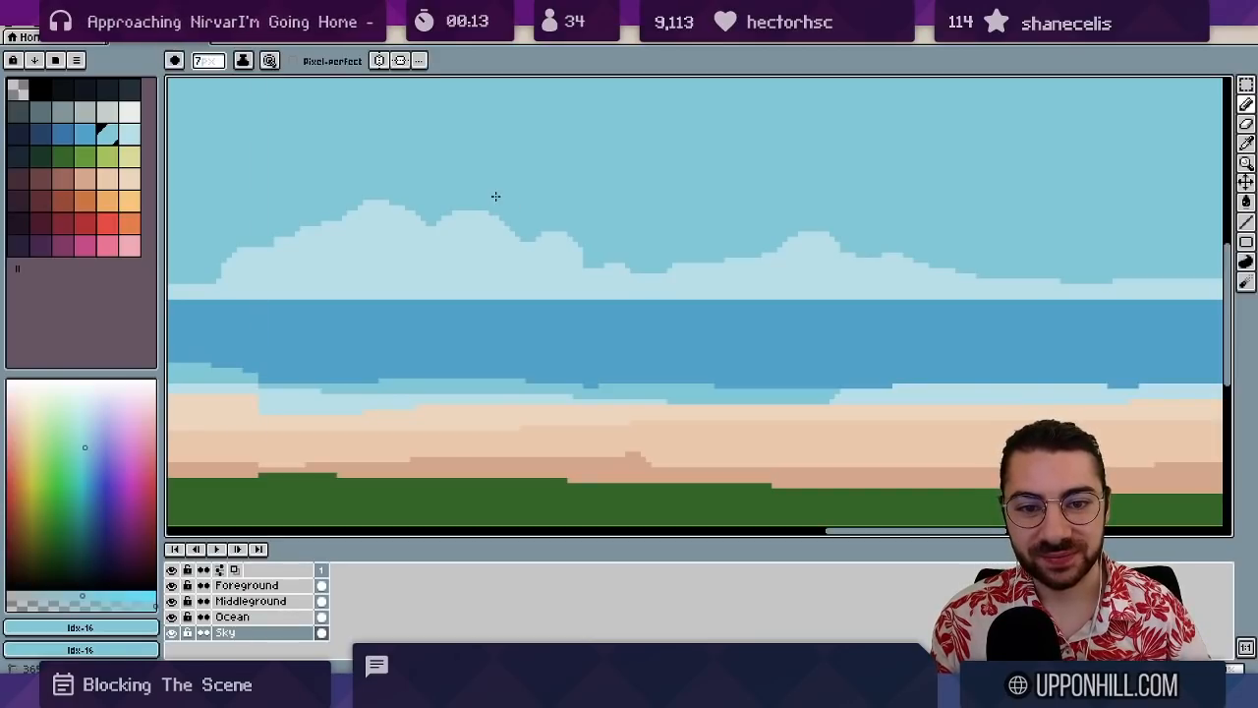
pyautogui.moveTo(374, 190); pyautogui.dragTo(508, 194)
pyautogui.keyDown('alt'); pyautogui.click(475, 242); pyautogui.keyUp('alt')
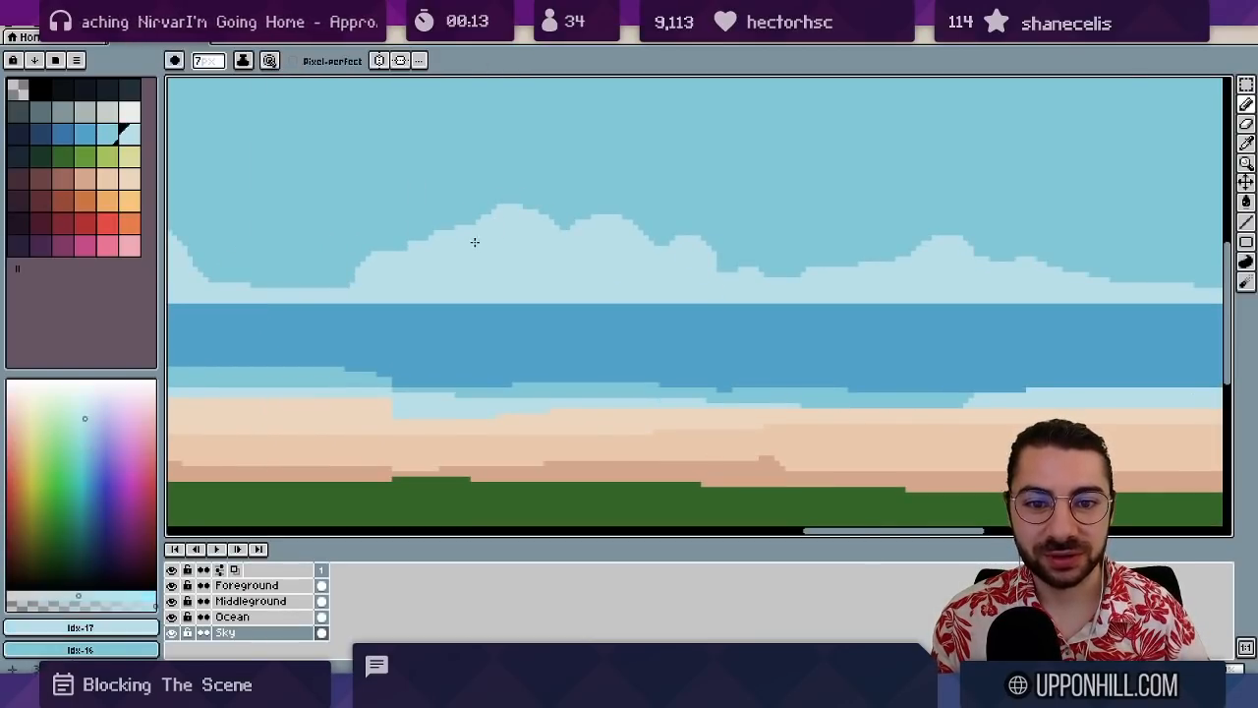
pyautogui.keyDown('alt'); pyautogui.click(462, 210); pyautogui.keyUp('alt')
pyautogui.keyDown('alt'); pyautogui.click(476, 245); pyautogui.keyUp('alt')
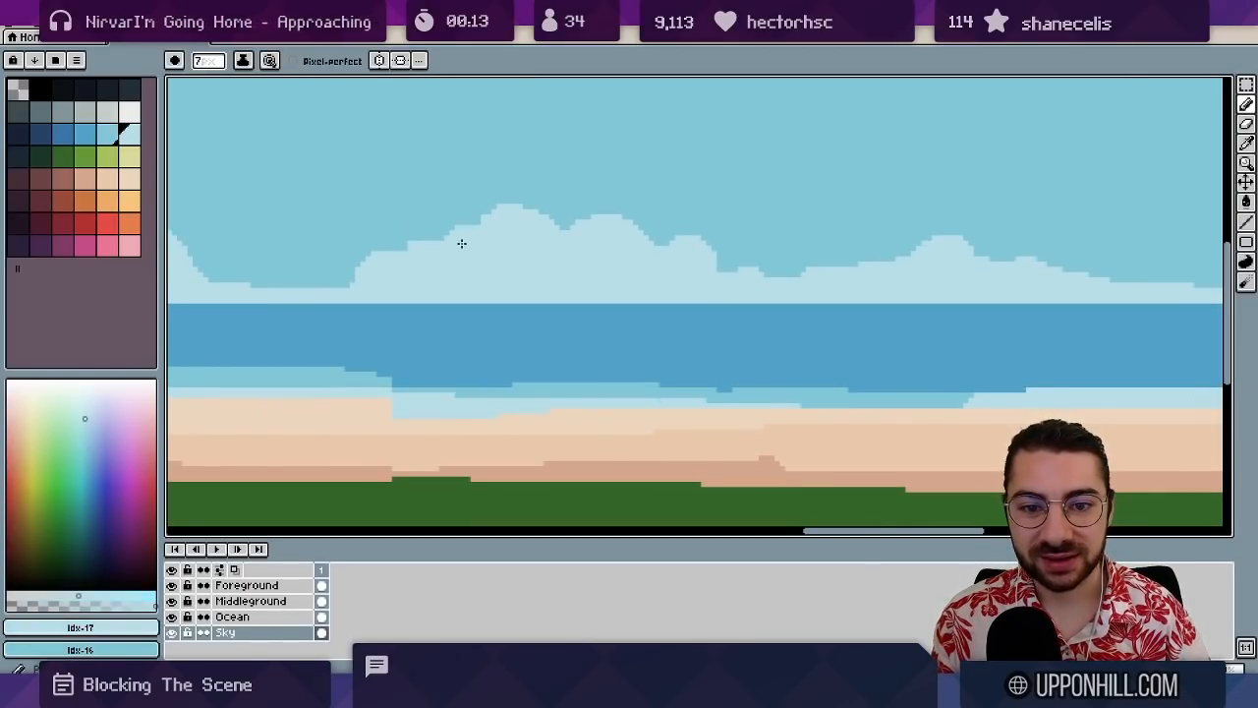
# - Break the left slope of the large horizon cloud into rounded puffs, alternating pale blue (Idx-17) and sky blue (Idx-16) at 7 px
pyautogui.moveTo(459, 243); pyautogui.dragTo(454, 239)
pyautogui.keyDown('alt'); pyautogui.click(413, 218); pyautogui.keyUp('alt')
pyautogui.moveTo(424, 224); pyautogui.dragTo(404, 238)
pyautogui.keyDown('alt'); pyautogui.click(377, 272); pyautogui.keyUp('alt')
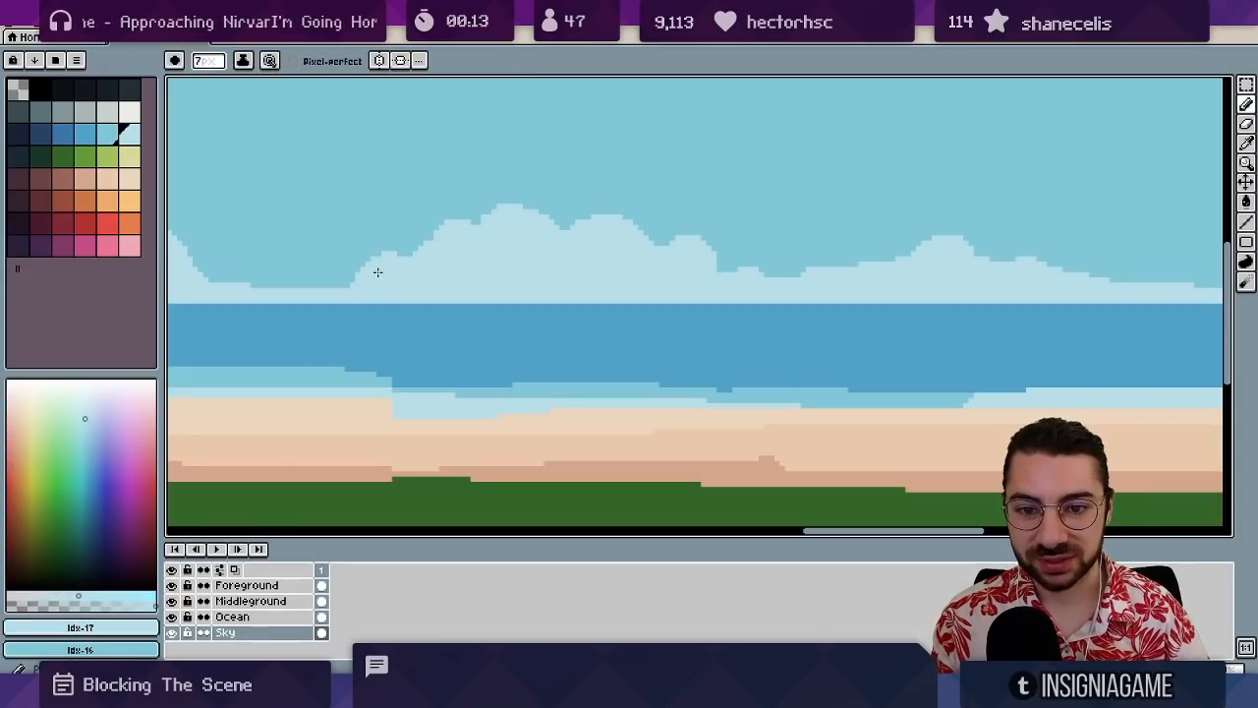
pyautogui.scroll(-2, 437, 252)
pyautogui.scroll(3, 472, 252)
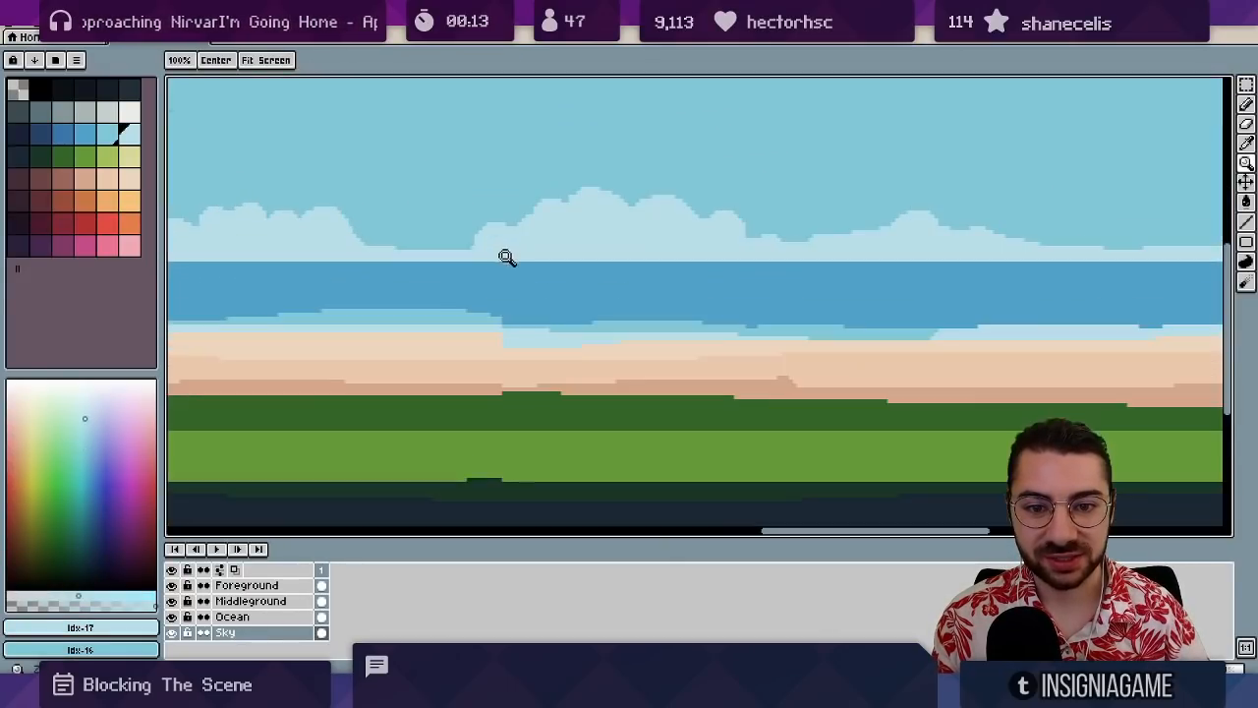
# - Add a small pale puff in the gap between the two horizon clouds and step the left cloud's right edge downward
pyautogui.moveTo(448, 246); pyautogui.dragTo(497, 245)
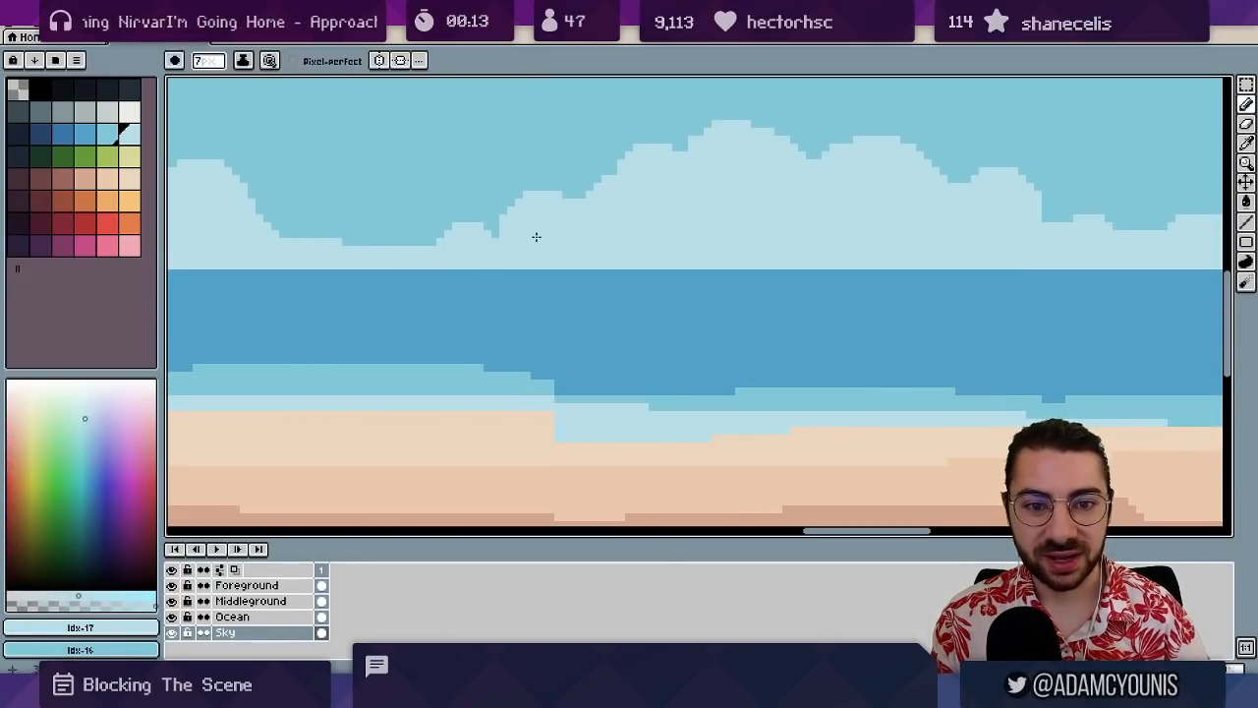
pyautogui.press('z')
pyautogui.moveTo(568, 223); pyautogui.dragTo(531, 227)
pyautogui.moveTo(449, 198); pyautogui.dragTo(524, 241)
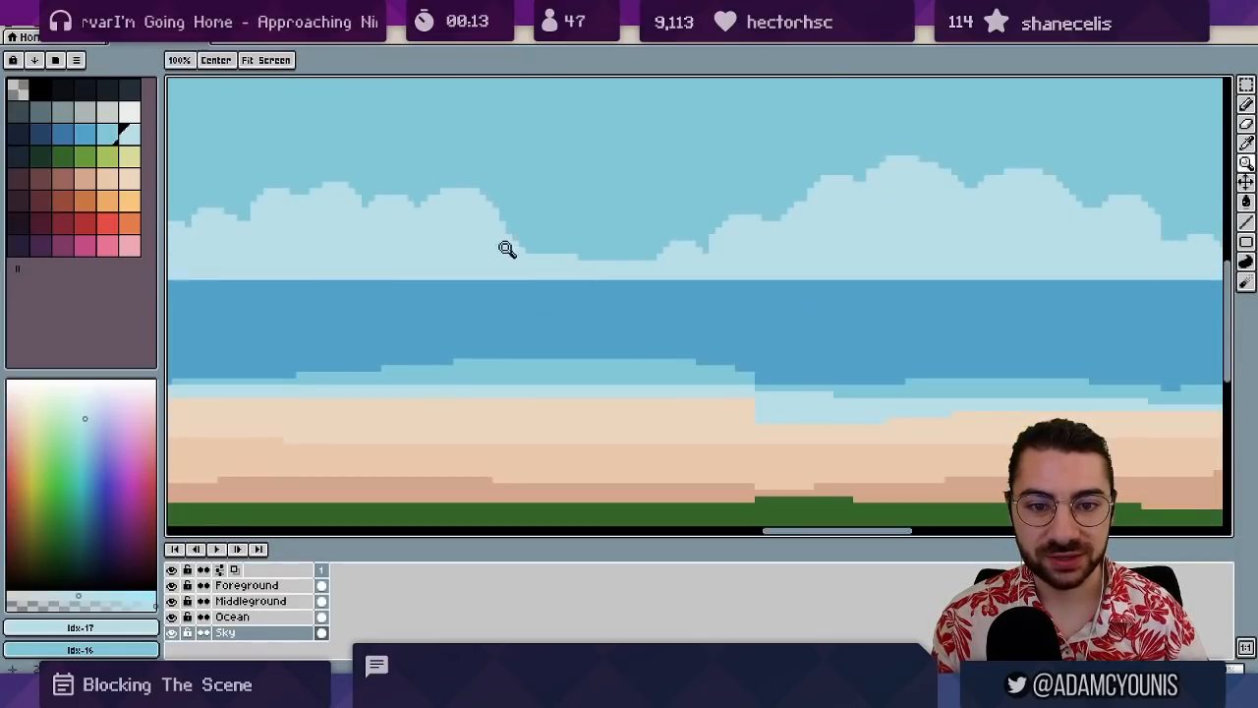
pyautogui.press('b')
pyautogui.keyDown('alt'); pyautogui.click(536, 180); pyautogui.keyUp('alt')
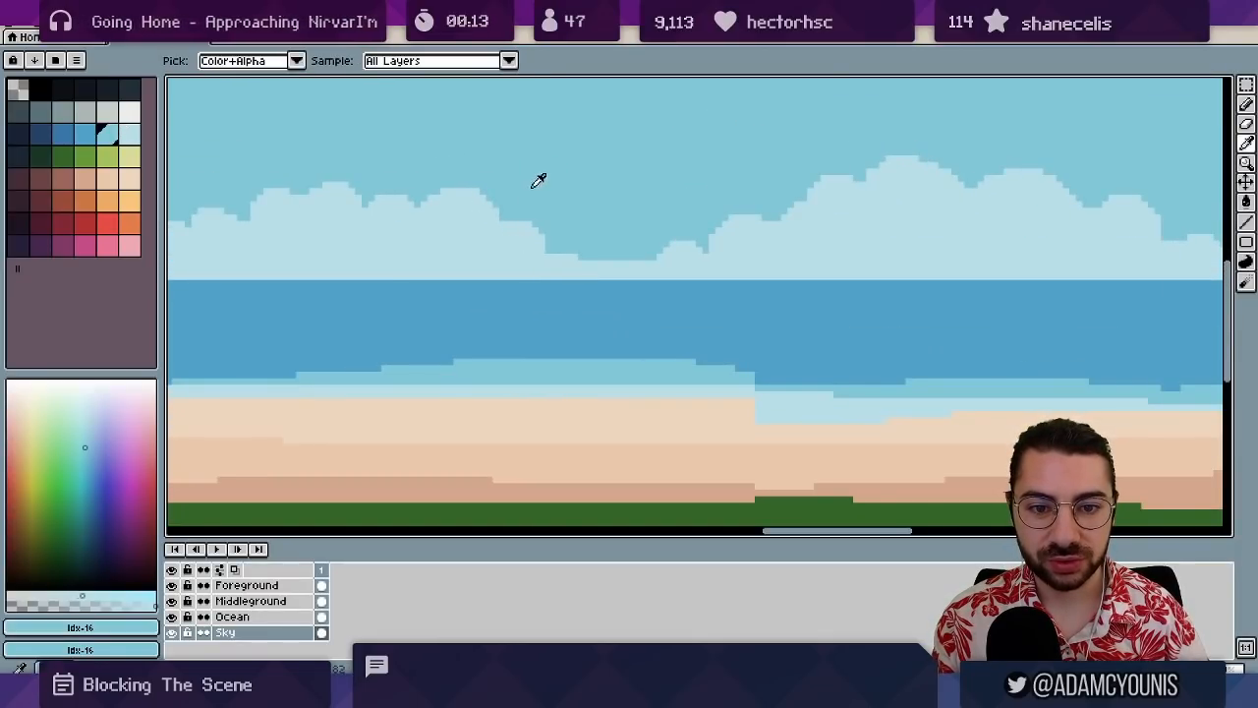
pyautogui.moveTo(506, 221); pyautogui.dragTo(549, 222)
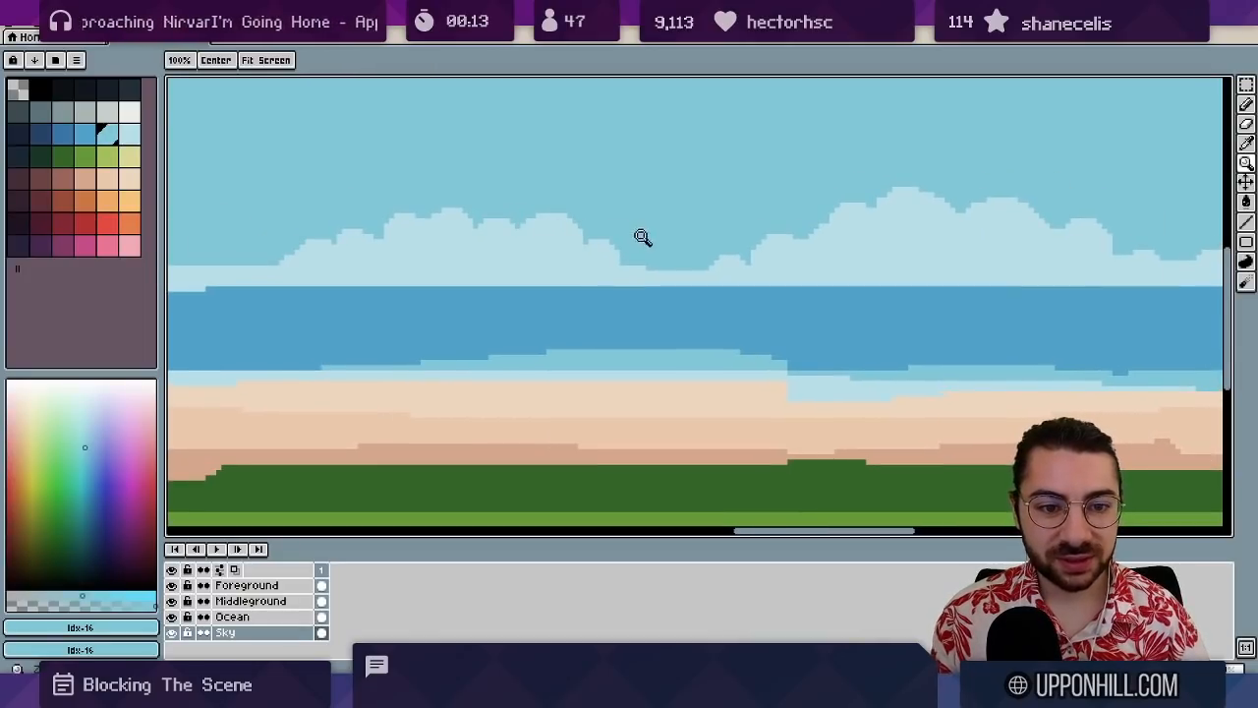
# - Clean up the horizon cloud outlines with sky blue (Idx-16) and build up further rounded puffs in pale blue (Idx-17)
pyautogui.moveTo(641, 240)
pyautogui.mouseDown()
pyautogui.moveTo(668, 275)
pyautogui.moveTo(643, 292)
pyautogui.mouseUp()
pyautogui.keyDown('alt'); pyautogui.click(668, 278); pyautogui.keyUp('alt')
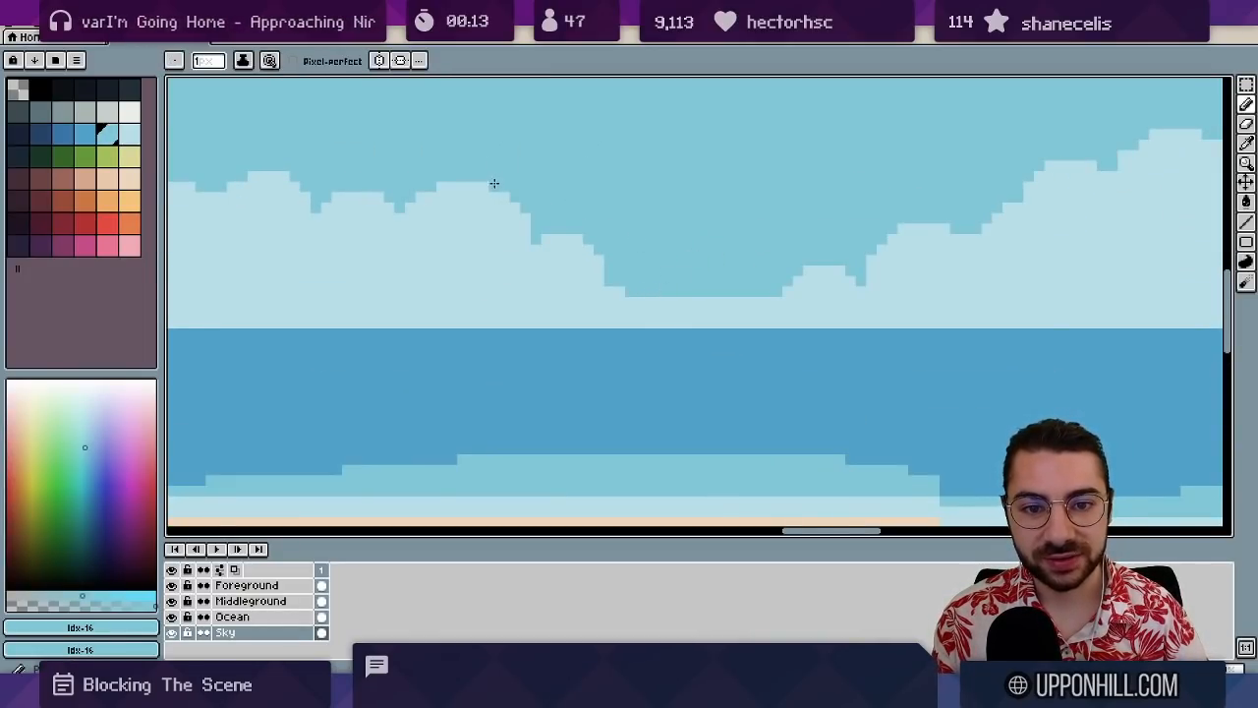
pyautogui.scroll(-3, 495, 185)
pyautogui.scroll(3, 497, 163)
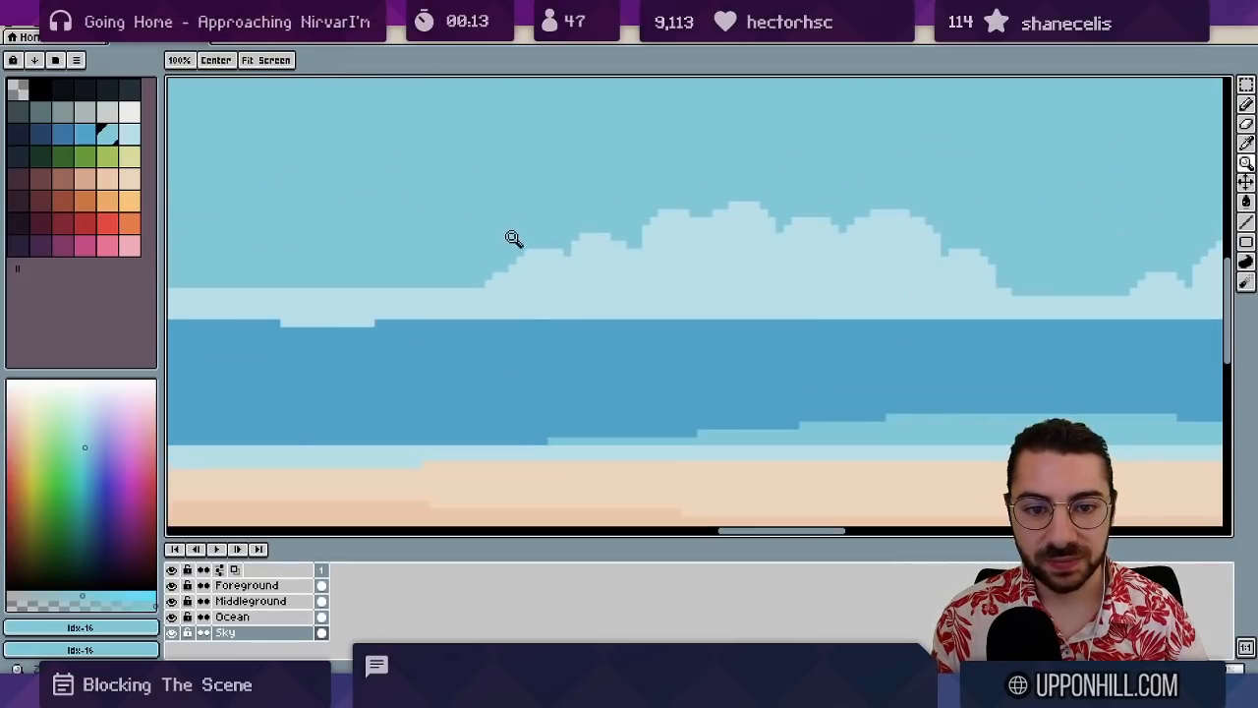
pyautogui.scroll(-3, 637, 197)
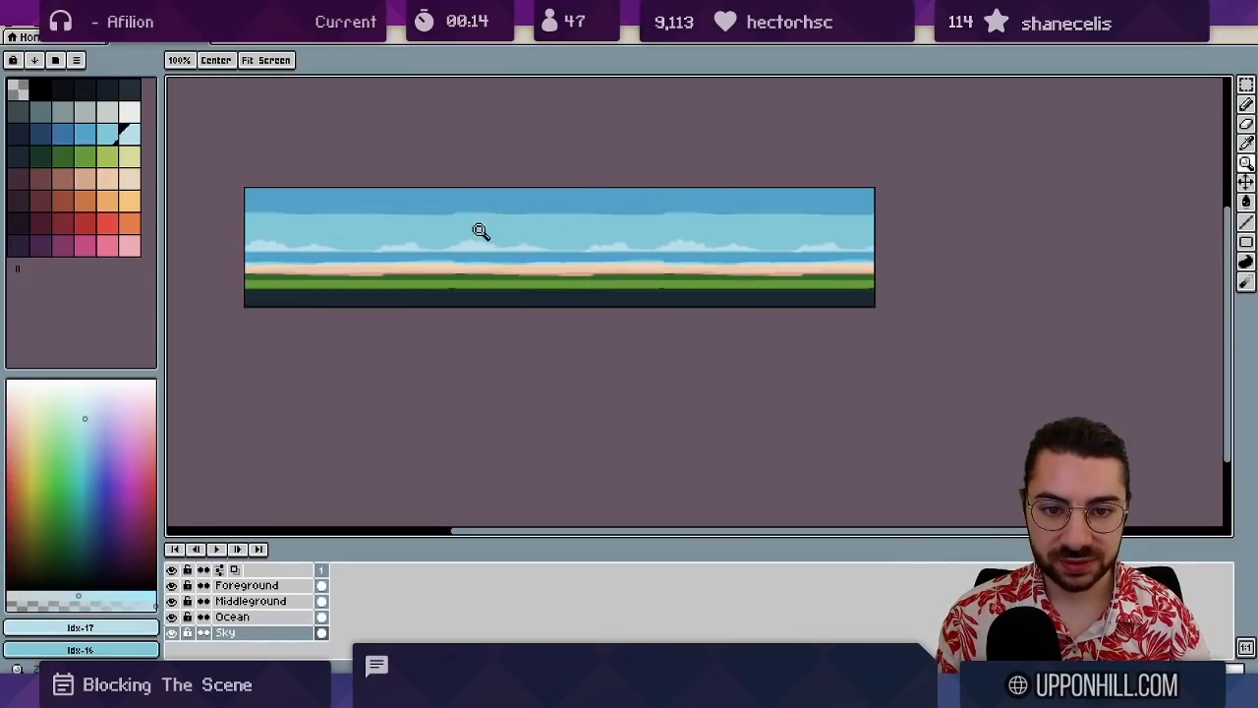
pyautogui.scroll(4, 556, 242)
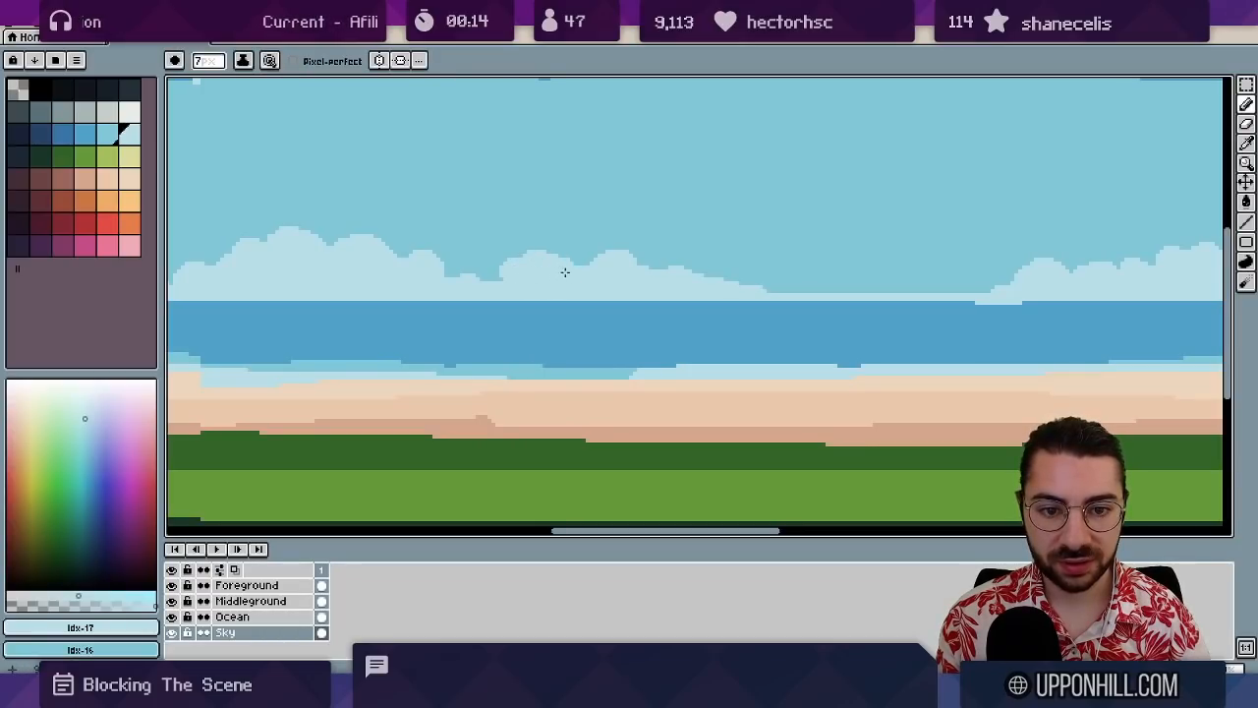
pyautogui.moveTo(565, 272); pyautogui.dragTo(571, 267)
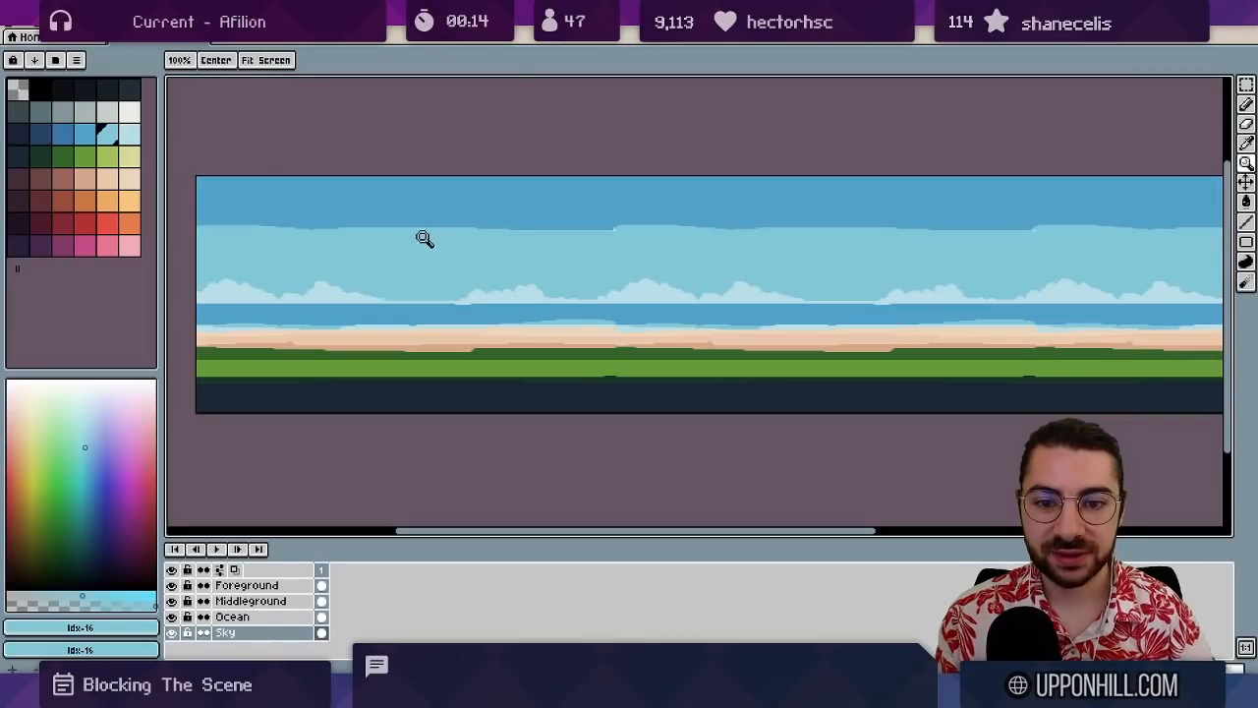
# - Repaint the straight border between upper and middle sky as a wavy edge with a 20 px brush in darker blue (Idx-15)
pyautogui.keyDown('alt'); pyautogui.click(388, 220); pyautogui.keyUp('alt')
pyautogui.hotkey('ctrl', 'alt', 'c')
pyautogui.press('Return')
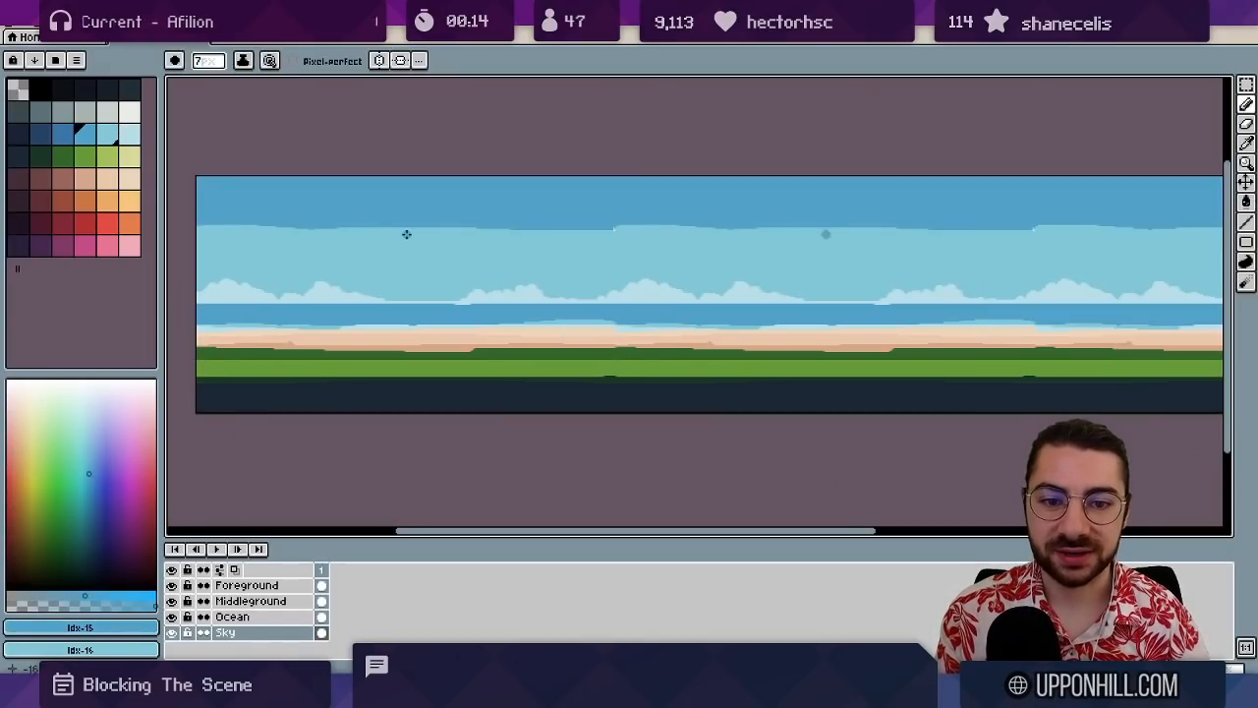
pyautogui.scroll(16, 391, 237)
pyautogui.moveTo(111, 135); pyautogui.dragTo(87, 134)
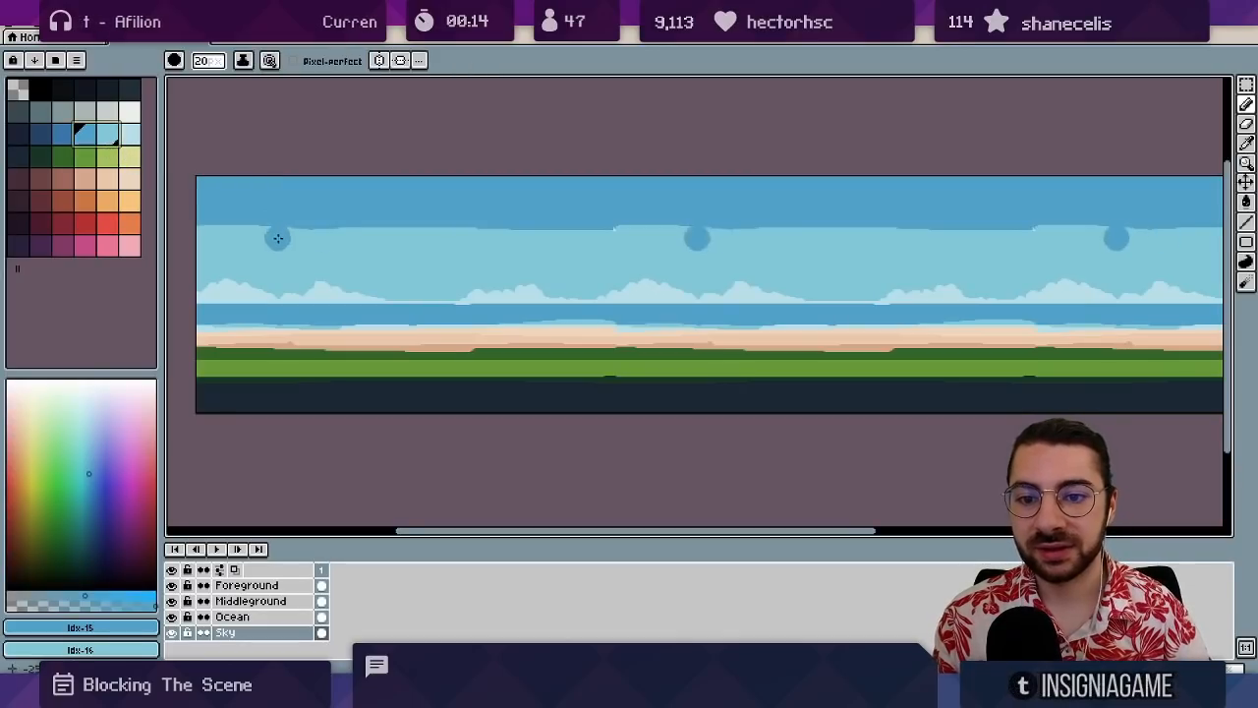
pyautogui.press('s')
pyautogui.moveTo(245, 225)
pyautogui.mouseDown()
pyautogui.moveTo(210, 221)
pyautogui.moveTo(308, 240)
pyautogui.moveTo(376, 232)
pyautogui.moveTo(326, 236)
pyautogui.moveTo(395, 248)
pyautogui.moveTo(423, 234)
pyautogui.moveTo(435, 253)
pyautogui.moveTo(493, 231)
pyautogui.moveTo(495, 247)
pyautogui.moveTo(639, 222)
pyautogui.mouseUp()
pyautogui.scroll(3, 639, 236)
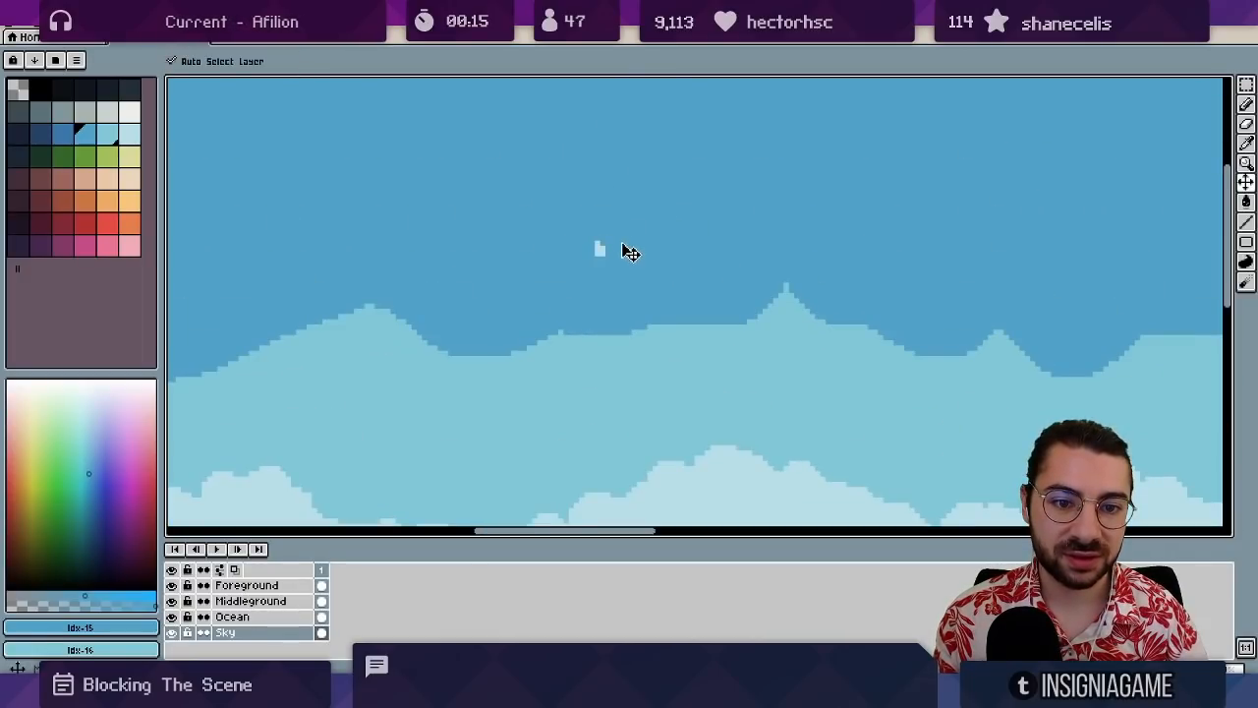
# - Carve a flat-bottomed darker blue (Idx-15) trough into the light blue cloud mass on the Sky layer
pyautogui.press('z')
pyautogui.scroll(-3, 650, 252)
pyautogui.press('b')
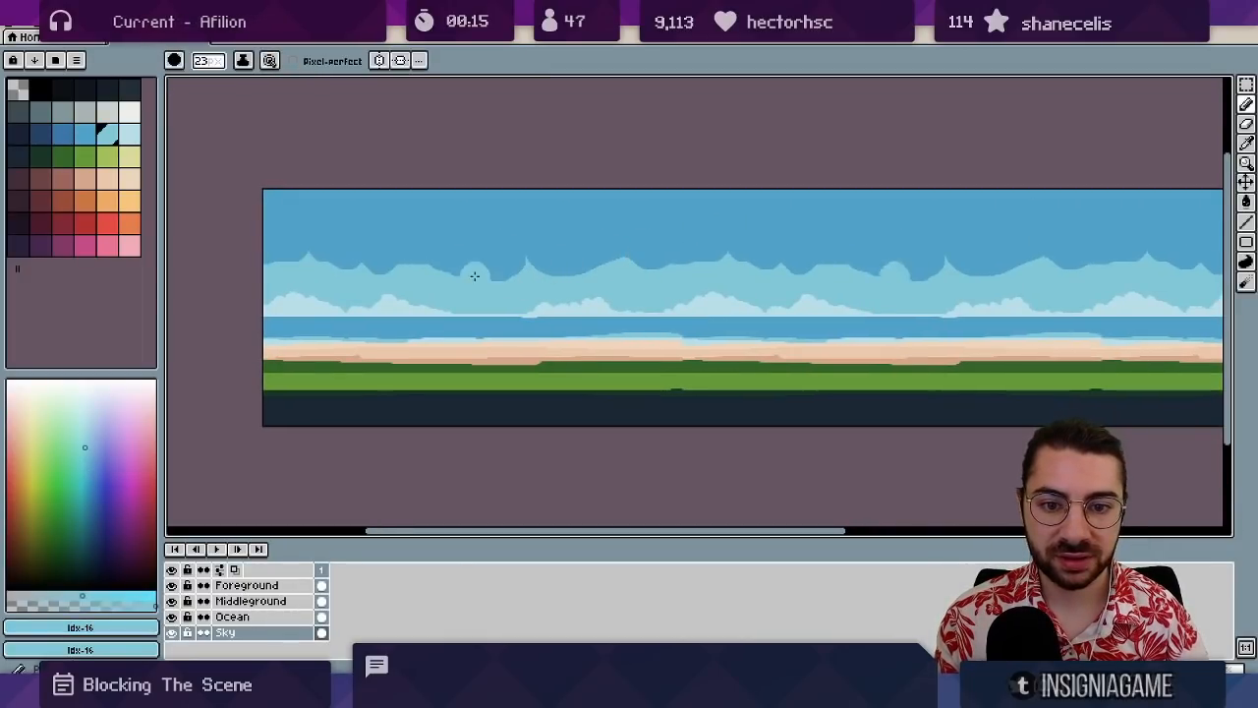
pyautogui.press('z')
pyautogui.hscroll(-1, 401, 275)
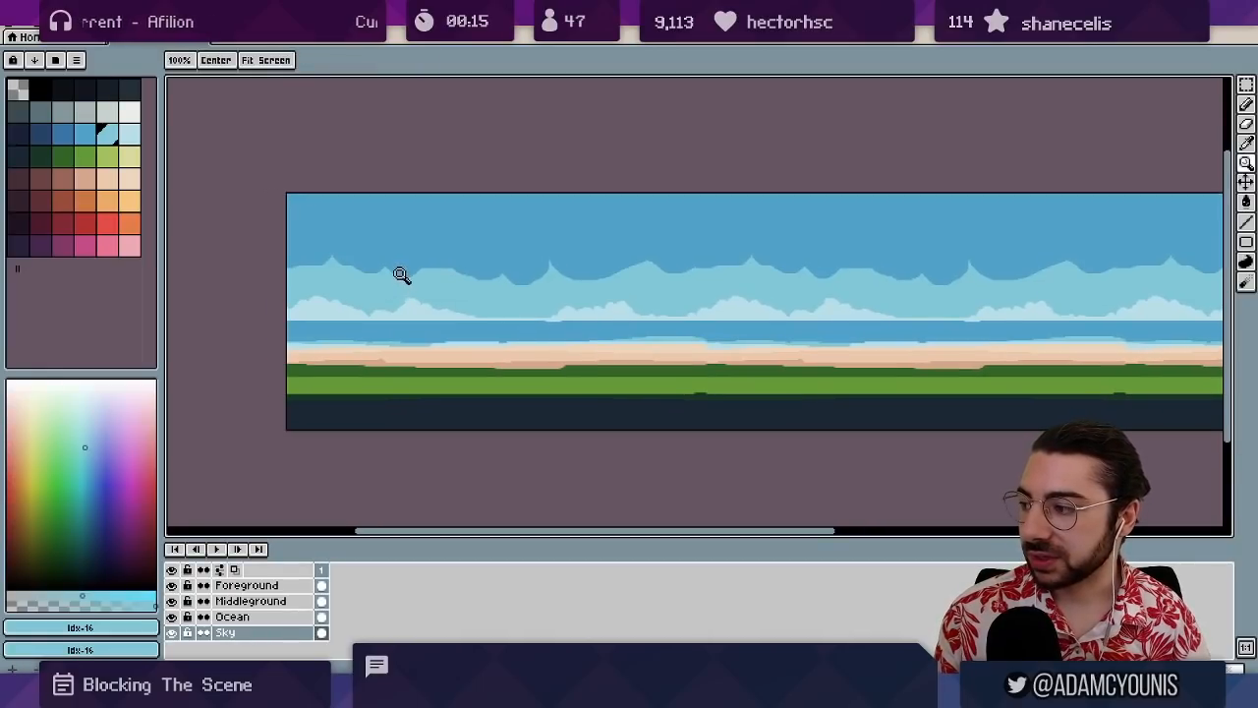
pyautogui.press('b')
pyautogui.keyDown('alt'); pyautogui.click(482, 251); pyautogui.keyUp('alt')
pyautogui.moveTo(502, 279)
pyautogui.mouseDown()
pyautogui.moveTo(455, 284)
pyautogui.moveTo(550, 281)
pyautogui.mouseUp()
# - Paint a large billowing light blue (Idx-16) cloud beside the trough with a smaller brush, and resample the darker sky blue (Idx-15) for trimming
pyautogui.keyDown('alt'); pyautogui.click(473, 298); pyautogui.keyUp('alt')
pyautogui.press('-')
pyautogui.press('-')
pyautogui.press('-')
pyautogui.moveTo(459, 279)
pyautogui.mouseDown()
pyautogui.moveTo(295, 265)
pyautogui.moveTo(297, 244)
pyautogui.moveTo(346, 267)
pyautogui.moveTo(324, 262)
pyautogui.moveTo(397, 252)
pyautogui.mouseUp()
pyautogui.keyDown('alt'); pyautogui.click(505, 258); pyautogui.keyUp('alt')
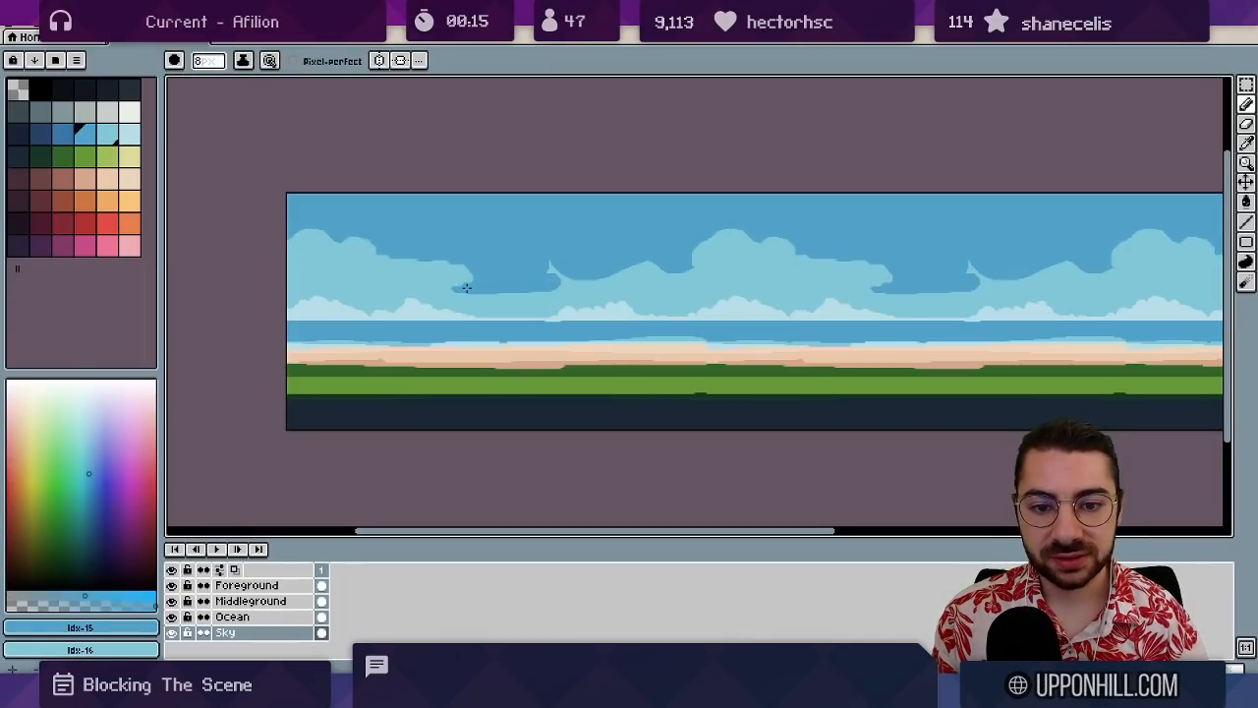
# - Cut the darker blue gap down toward the horizon clouds with a 4 px brush and shape its edges with light blue (Idx-16)
pyautogui.press('z')
pyautogui.click(458, 289)
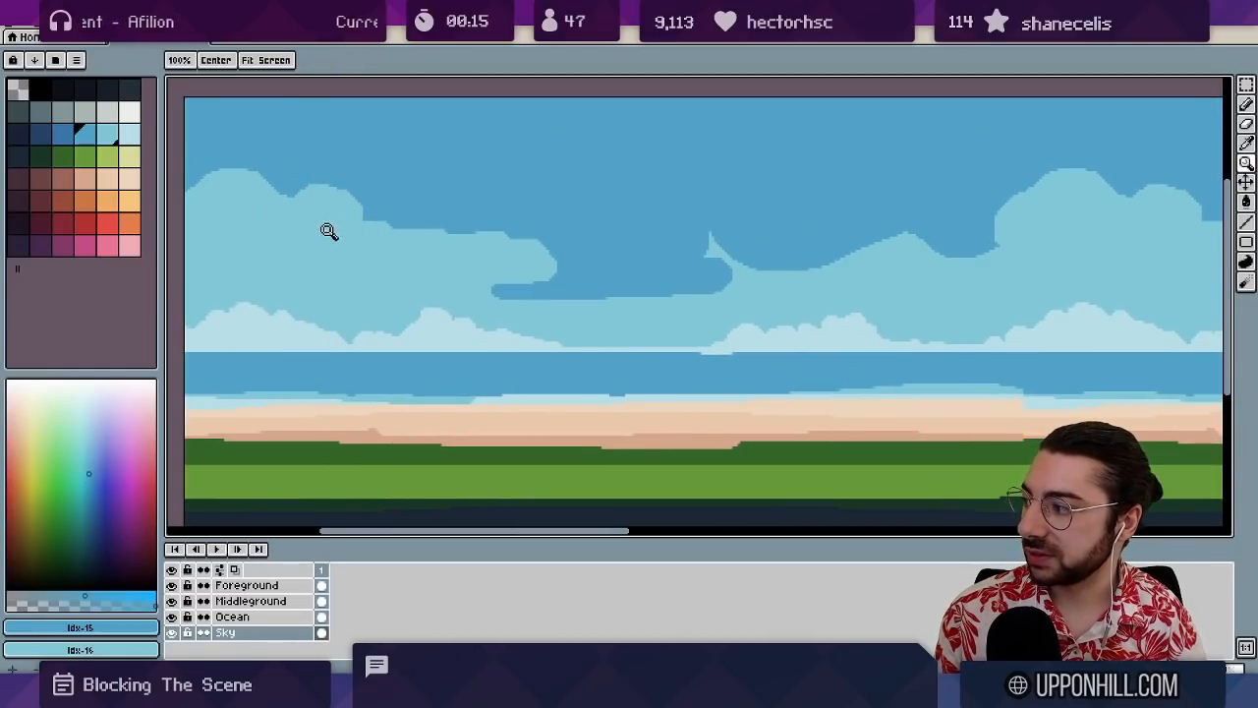
pyautogui.press('b')
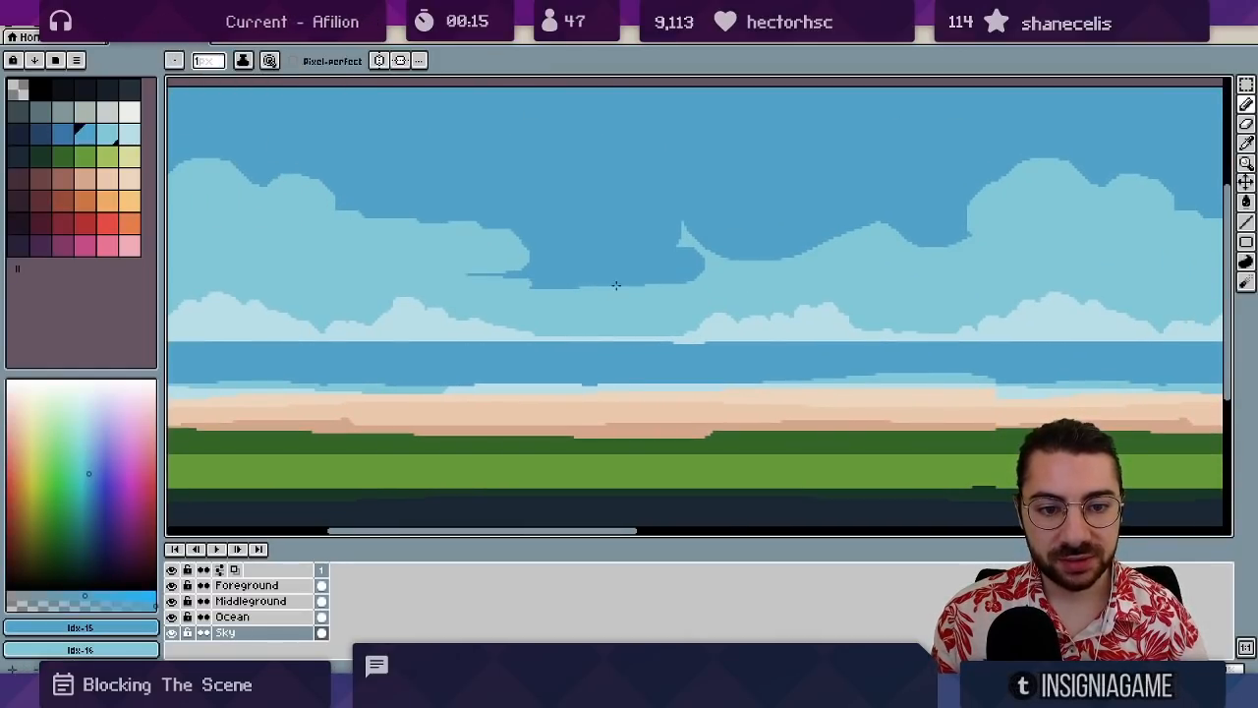
pyautogui.moveTo(616, 285)
pyautogui.mouseDown()
pyautogui.moveTo(632, 290)
pyautogui.moveTo(576, 309)
pyautogui.moveTo(604, 314)
pyautogui.mouseUp()
pyautogui.press('+')
pyautogui.press('+')
pyautogui.press('+')
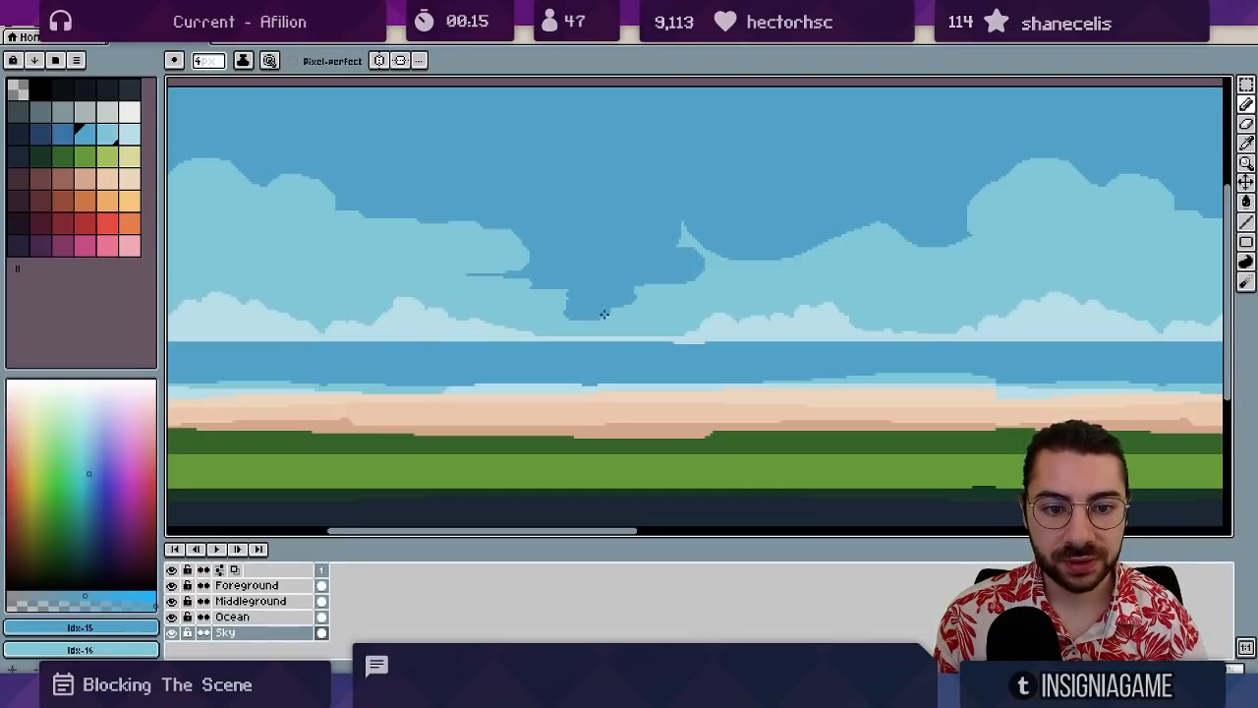
pyautogui.keyDown('alt'); pyautogui.click(562, 303); pyautogui.keyUp('alt')
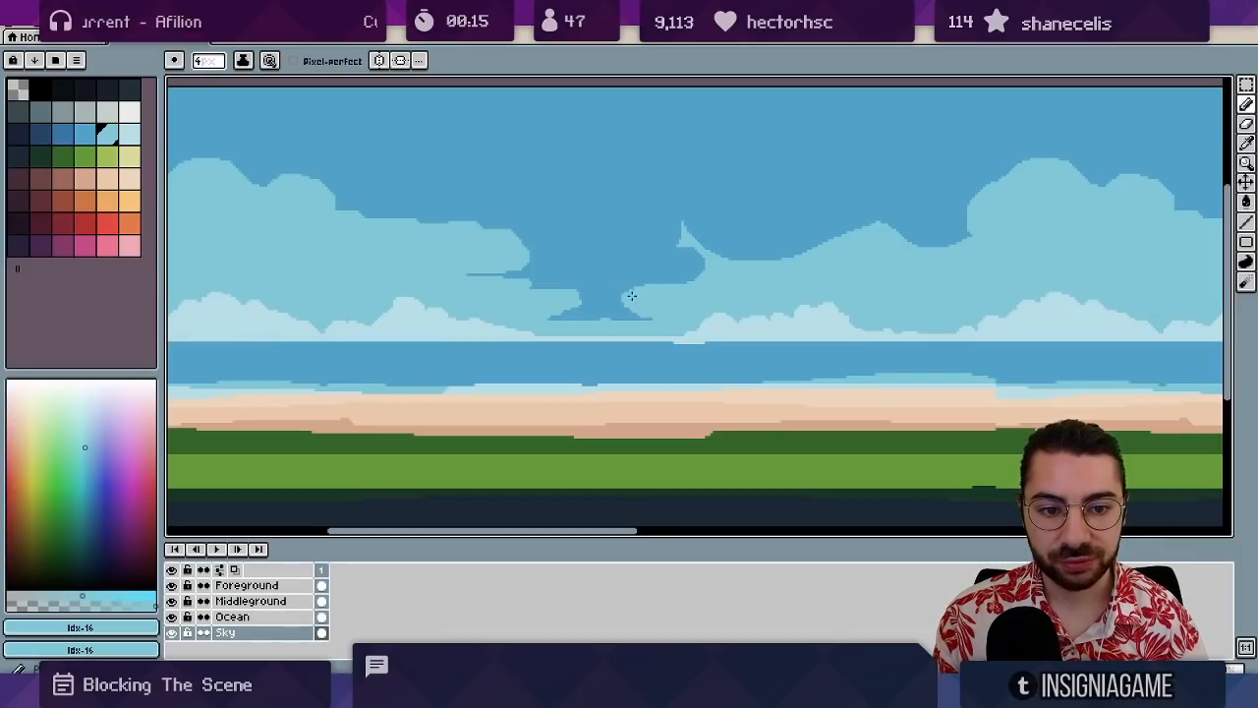
pyautogui.moveTo(671, 253); pyautogui.dragTo(587, 255)
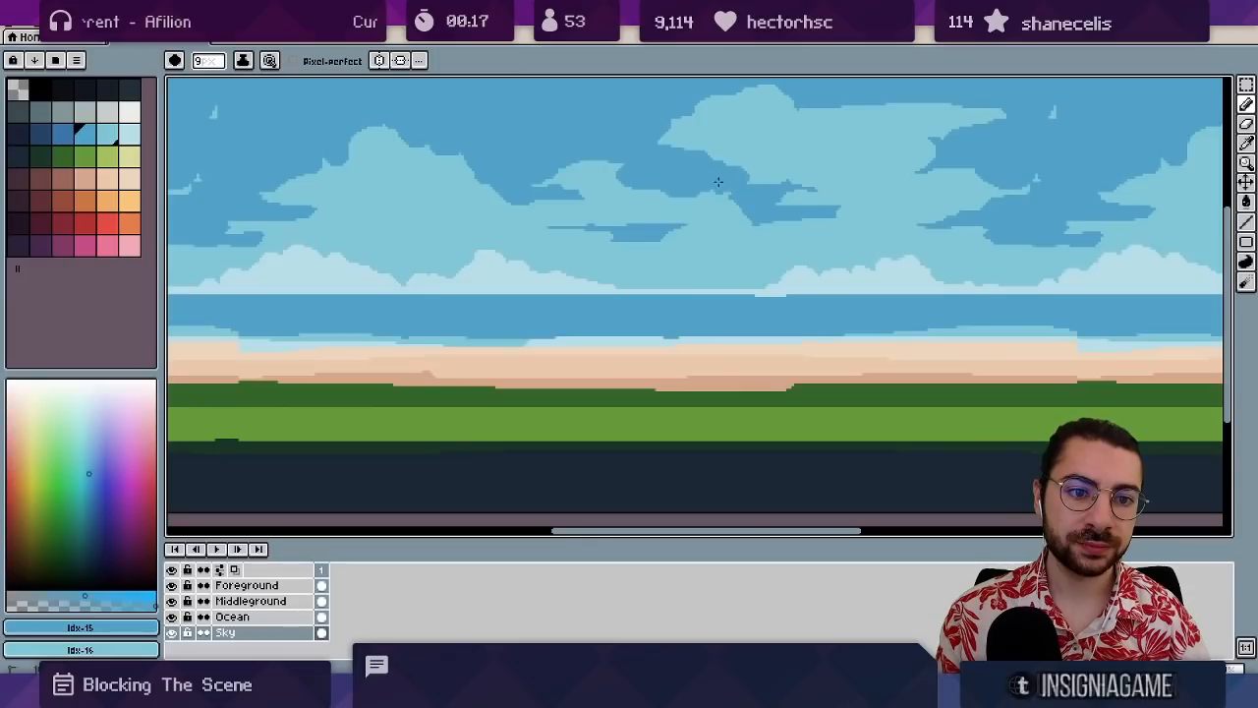
# - Trim the upper cloud's left end with a 9 px brush in Idx-15 and rebuild it as smaller lobes with a 7 px brush in Idx-16
pyautogui.moveTo(677, 120); pyautogui.dragTo(574, 227)
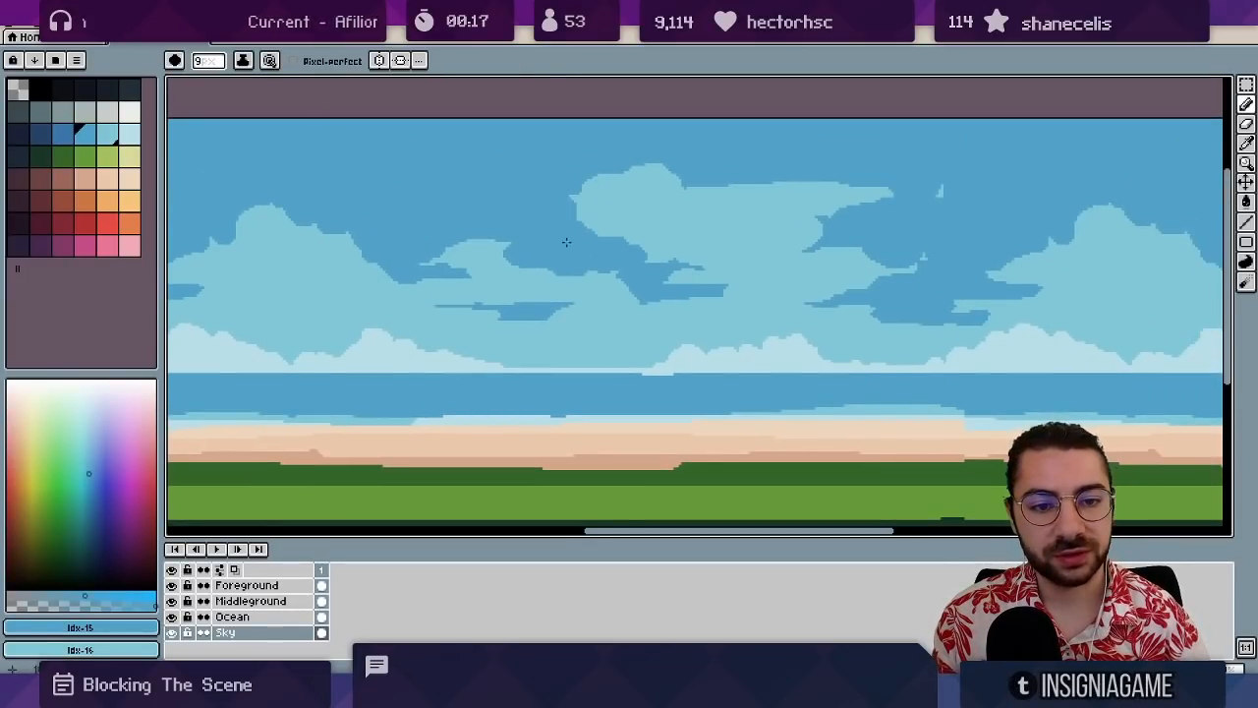
pyautogui.moveTo(571, 232)
pyautogui.mouseDown()
pyautogui.moveTo(608, 166)
pyautogui.moveTo(589, 205)
pyautogui.moveTo(692, 163)
pyautogui.mouseUp()
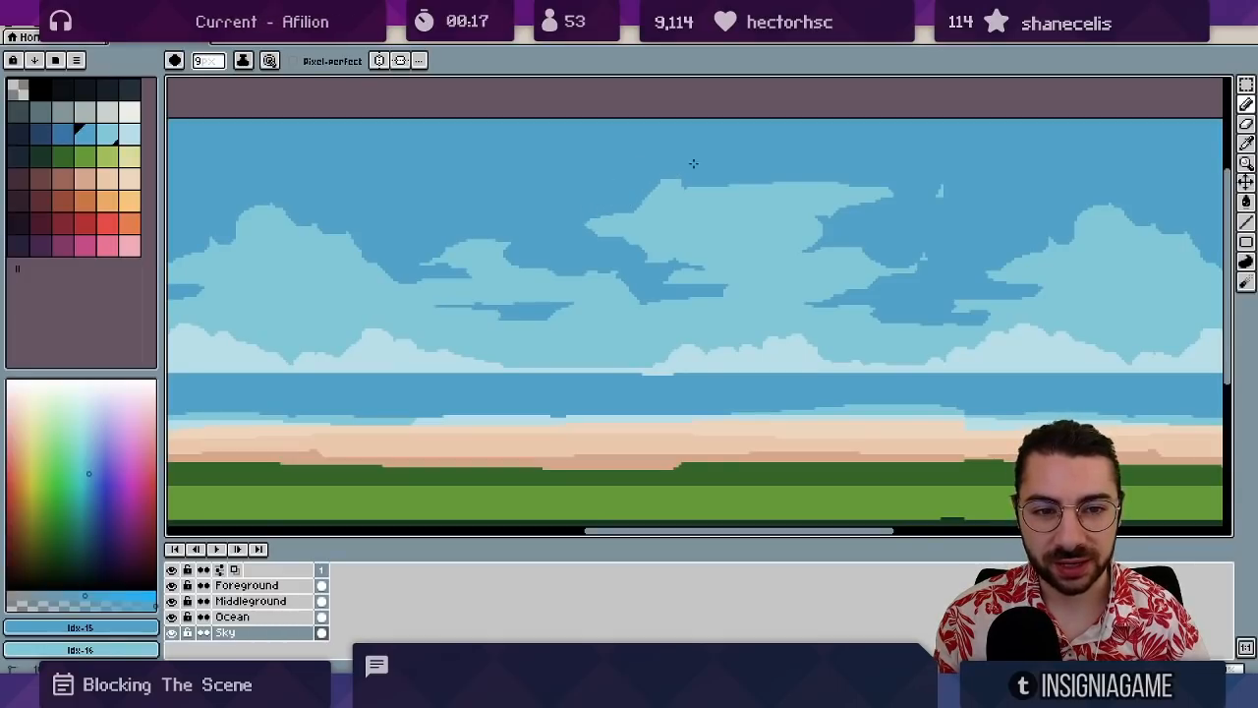
pyautogui.keyDown('alt'); pyautogui.click(695, 200); pyautogui.keyUp('alt')
pyautogui.press('-')
pyautogui.press('-')
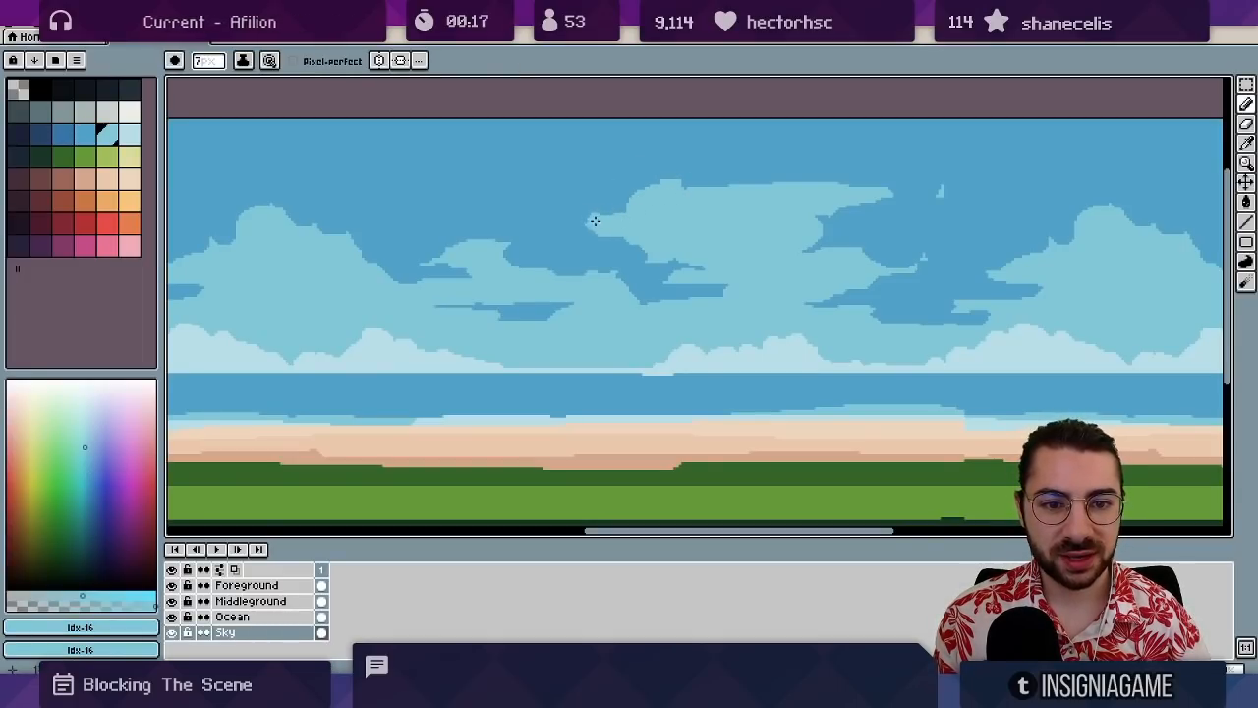
pyautogui.moveTo(602, 226)
pyautogui.mouseDown()
pyautogui.moveTo(565, 227)
pyautogui.moveTo(625, 220)
pyautogui.moveTo(605, 217)
pyautogui.moveTo(609, 194)
pyautogui.mouseUp()
pyautogui.press('z')
pyautogui.click(660, 199)
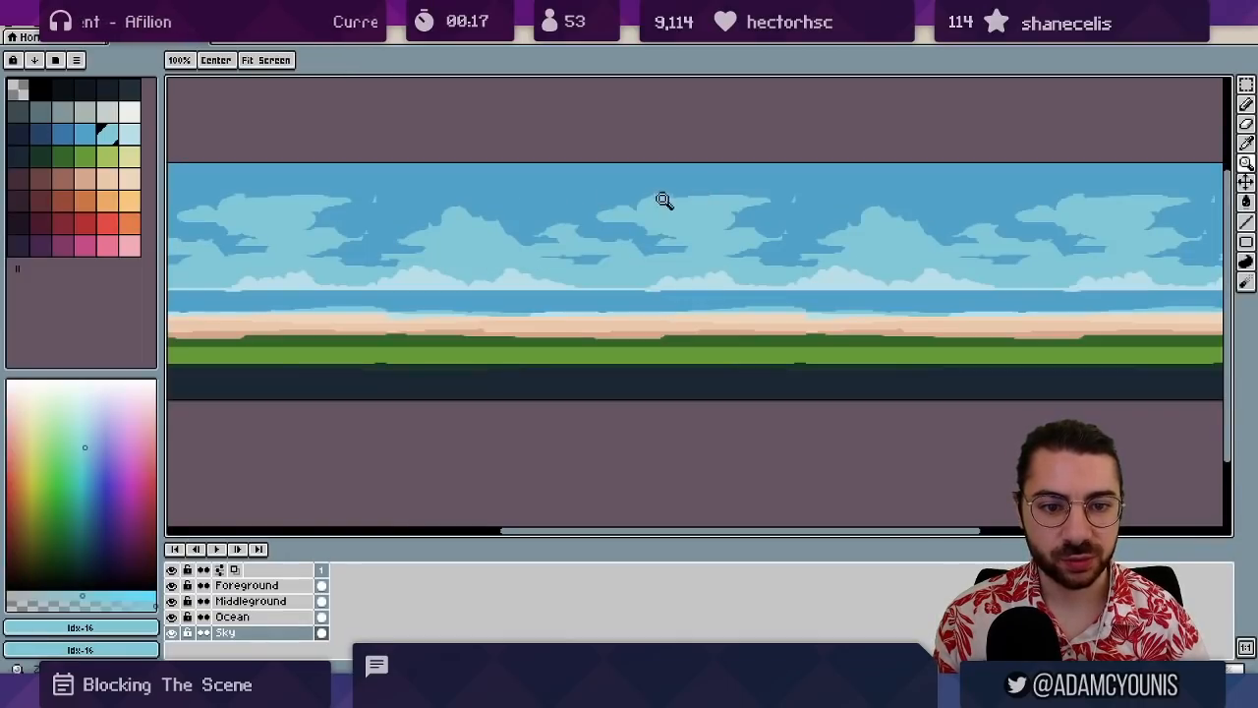
# - Carve darker blue (Idx-15) notches into the underside of the small middle cloud with a 3 px brush
pyautogui.click(594, 217)
pyautogui.press('b')
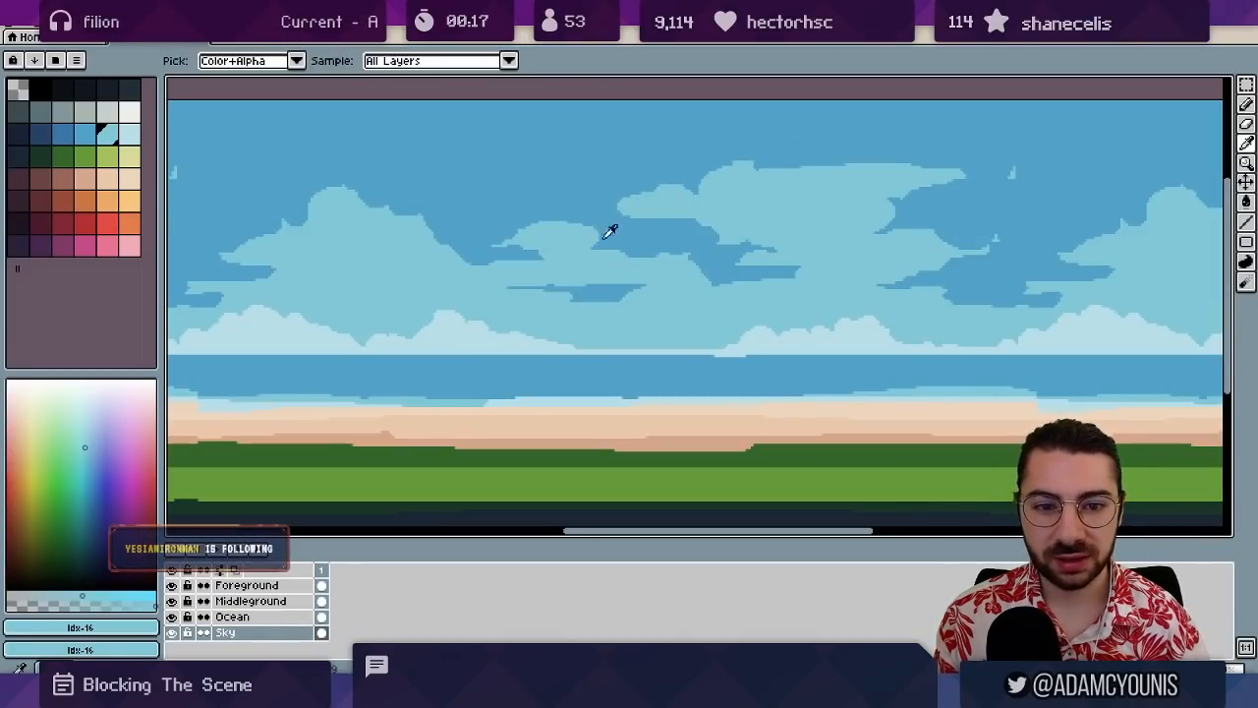
pyautogui.keyDown('alt'); pyautogui.click(710, 268); pyautogui.keyUp('alt')
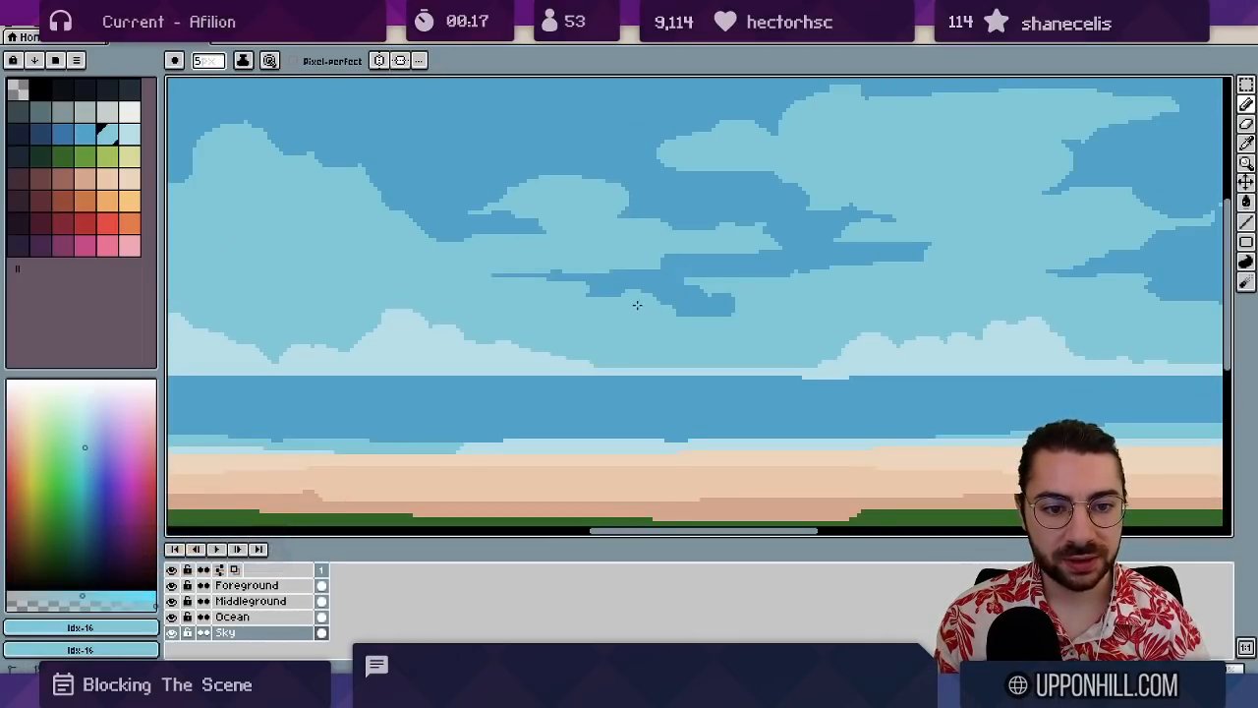
pyautogui.press('i')
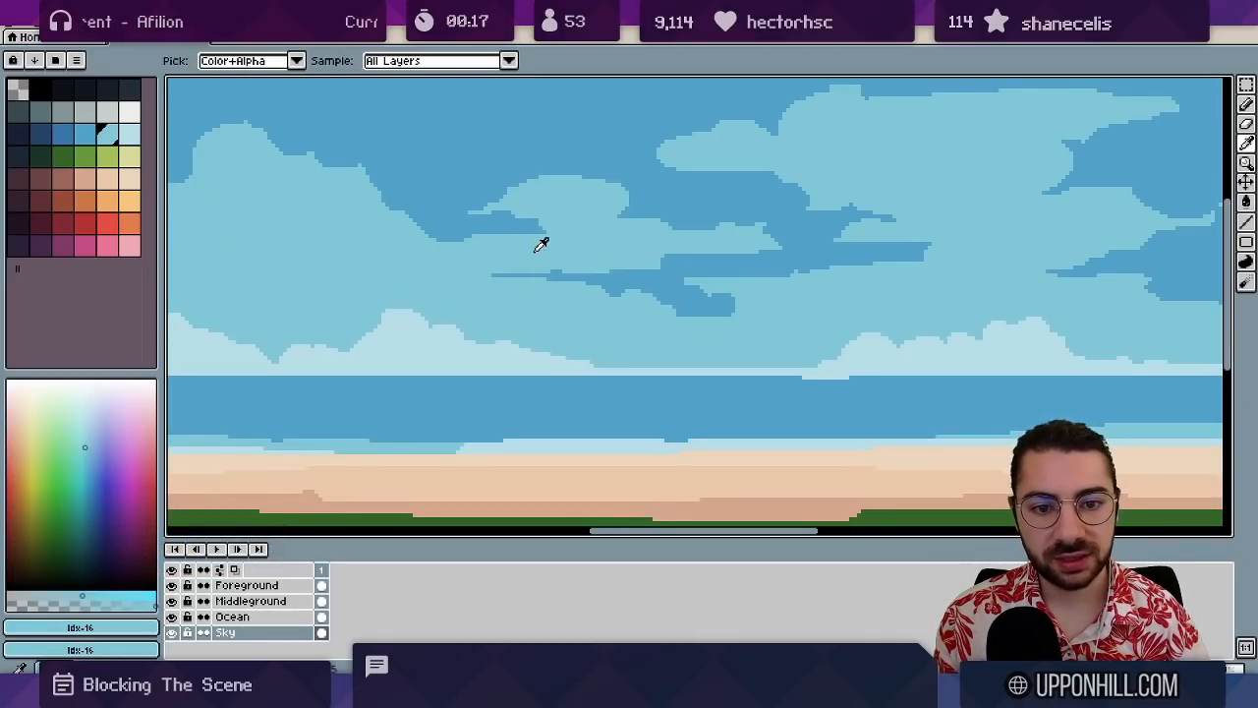
pyautogui.click(569, 269)
pyautogui.press('b')
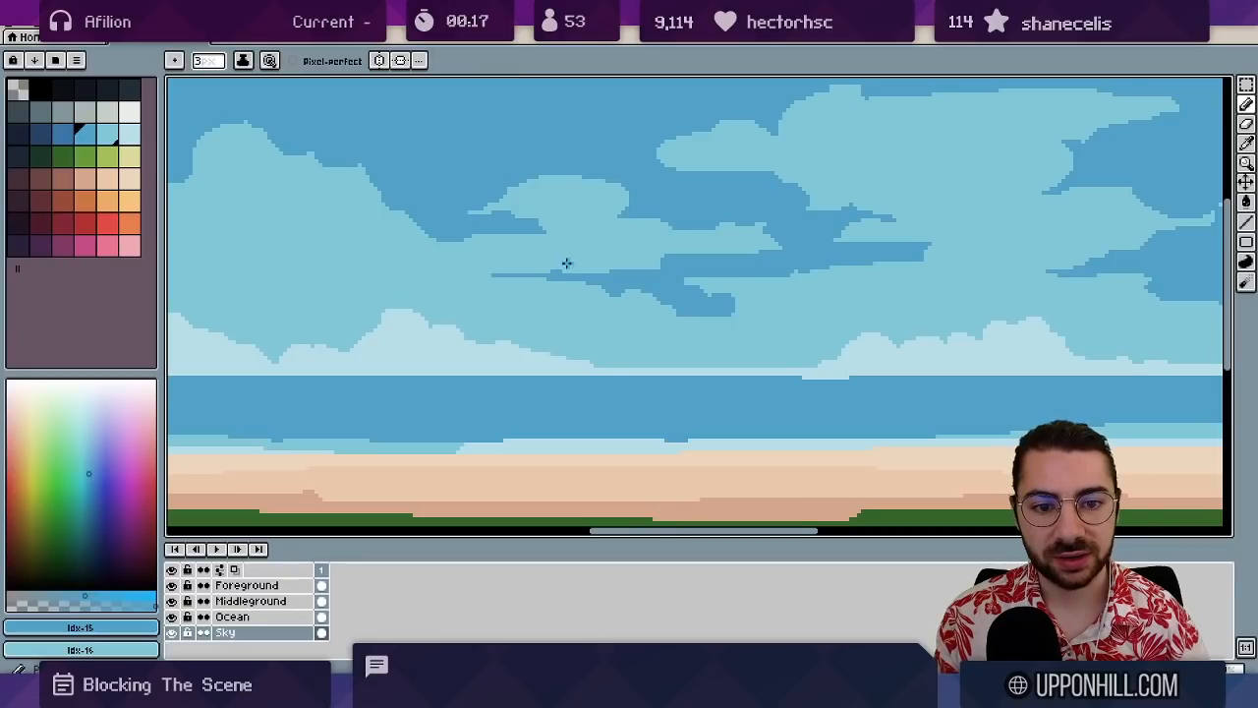
pyautogui.moveTo(556, 265)
pyautogui.mouseDown()
pyautogui.moveTo(645, 272)
pyautogui.moveTo(595, 259)
pyautogui.mouseUp()
pyautogui.press('i')
pyautogui.press('b')
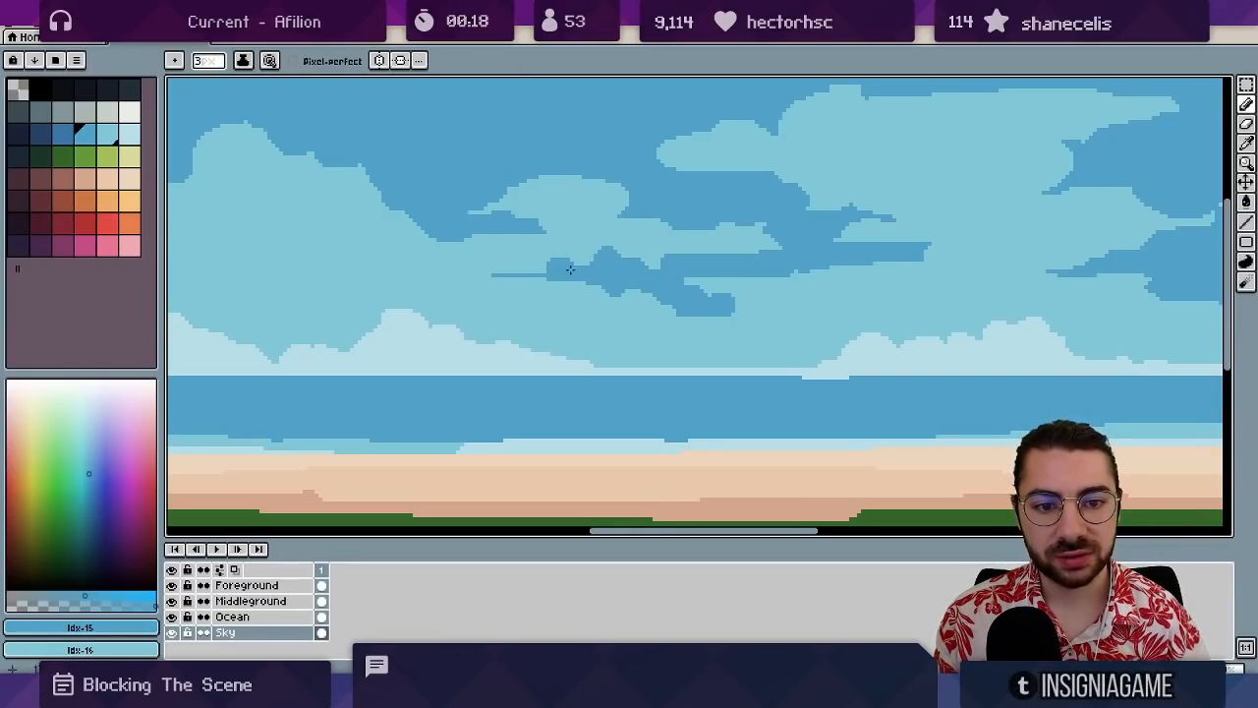
pyautogui.press('z')
pyautogui.scroll(-4, 571, 275)
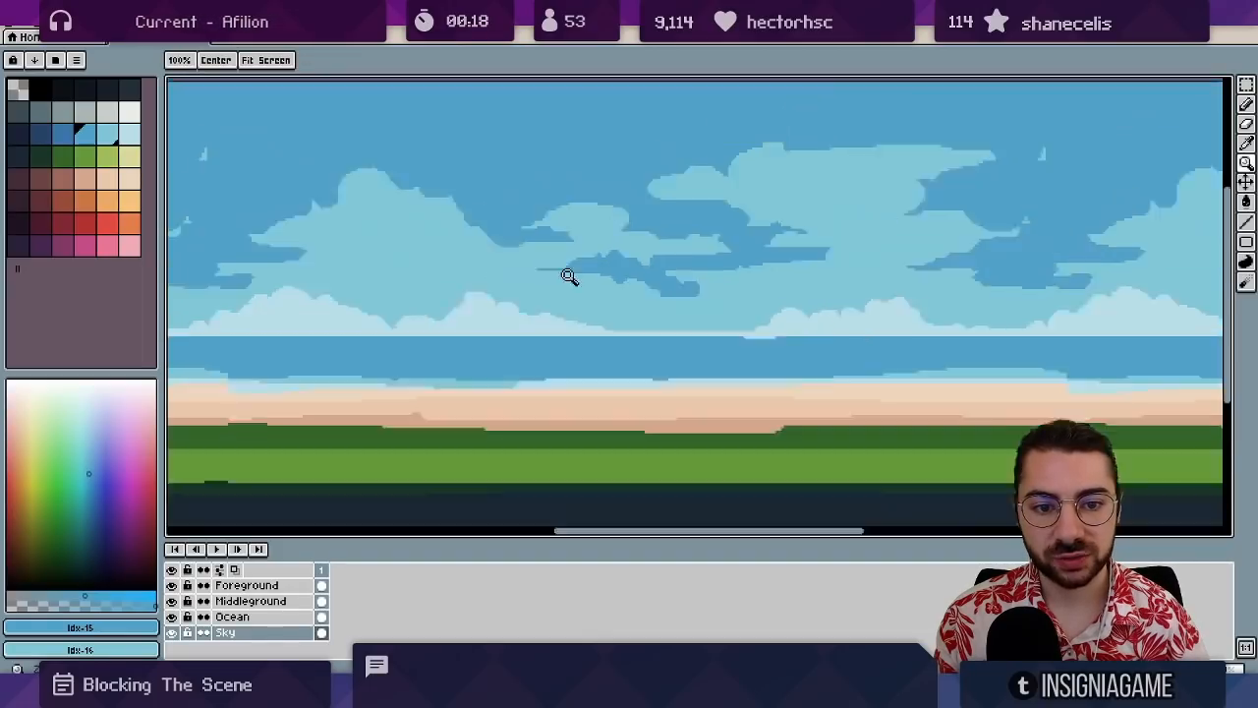
pyautogui.scroll(3, 567, 256)
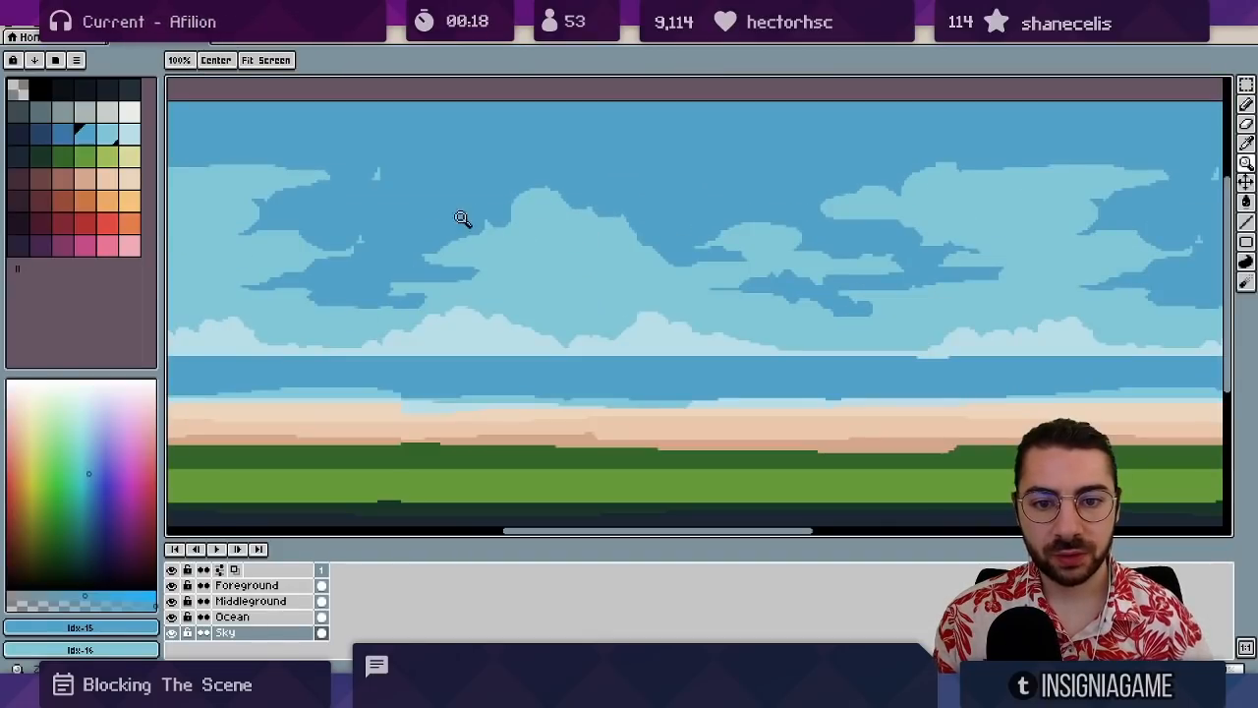
# - Add light blue (Idx-16) wisps to the large cloud's right side with a 5 px brush and break up its flat top in Idx-15
pyautogui.press('b')
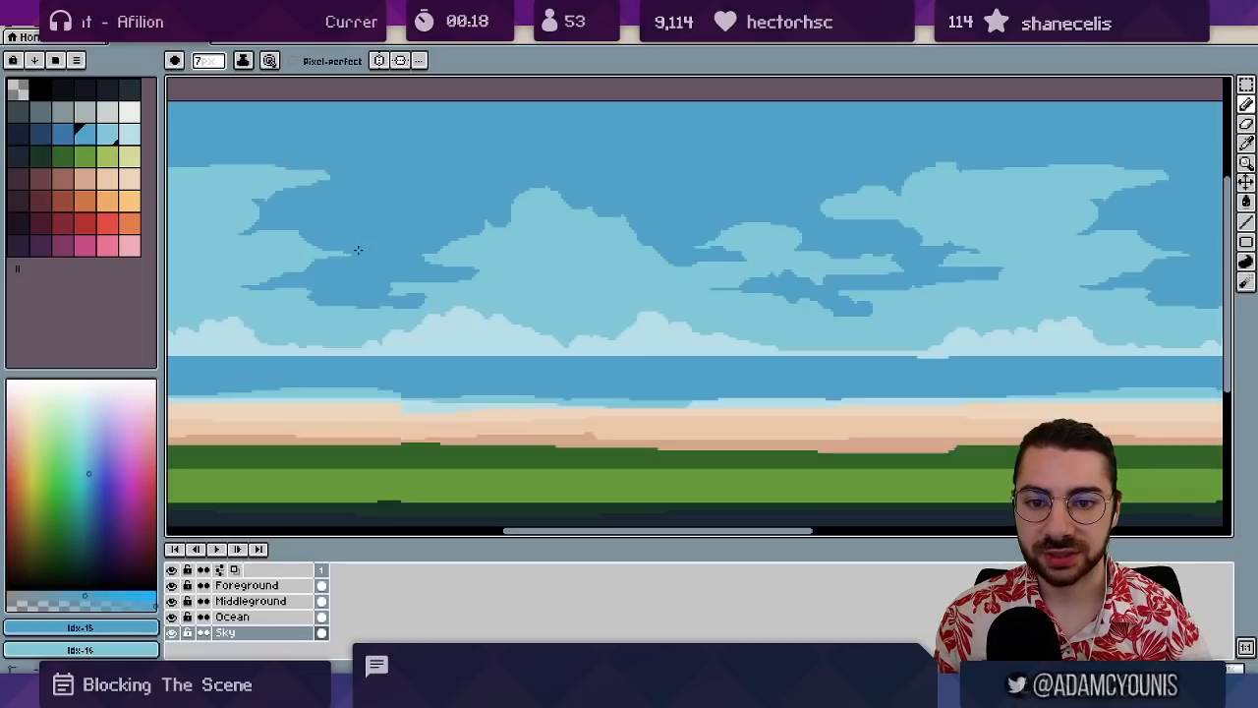
pyautogui.press('space')
pyautogui.moveTo(218, 232)
pyautogui.mouseDown()
pyautogui.moveTo(561, 277)
pyautogui.moveTo(689, 256)
pyautogui.moveTo(670, 261)
pyautogui.mouseUp()
pyautogui.keyDown('alt'); pyautogui.click(561, 244); pyautogui.keyUp('alt')
pyautogui.hotkey('ctrl', 'space')
pyautogui.click(545, 272)
pyautogui.moveTo(460, 252); pyautogui.dragTo(511, 262)
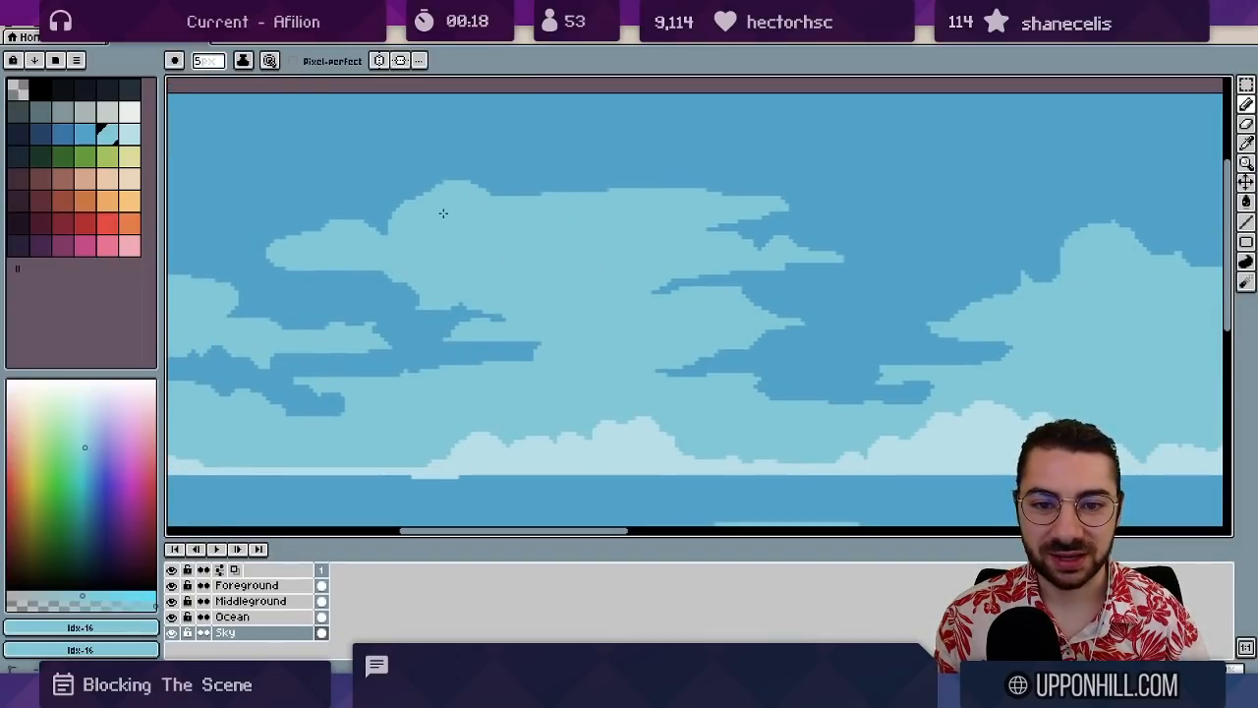
pyautogui.keyDown('alt'); pyautogui.click(514, 184); pyautogui.keyUp('alt')
pyautogui.moveTo(501, 195)
pyautogui.mouseDown()
pyautogui.moveTo(571, 187)
pyautogui.moveTo(589, 203)
pyautogui.moveTo(566, 188)
pyautogui.moveTo(531, 193)
pyautogui.moveTo(551, 204)
pyautogui.moveTo(593, 186)
pyautogui.moveTo(634, 196)
pyautogui.moveTo(589, 191)
pyautogui.moveTo(655, 191)
pyautogui.mouseUp()
# - Push a light blue (Idx-16) lobe into the end of the darker gap and taper the gap's tip with a 1 px brush in Idx-15
pyautogui.scroll(2, 305, 380)
pyautogui.press('-')
pyautogui.moveTo(304, 379); pyautogui.dragTo(669, 309)
pyautogui.keyDown('alt'); pyautogui.click(689, 311); pyautogui.keyUp('alt')
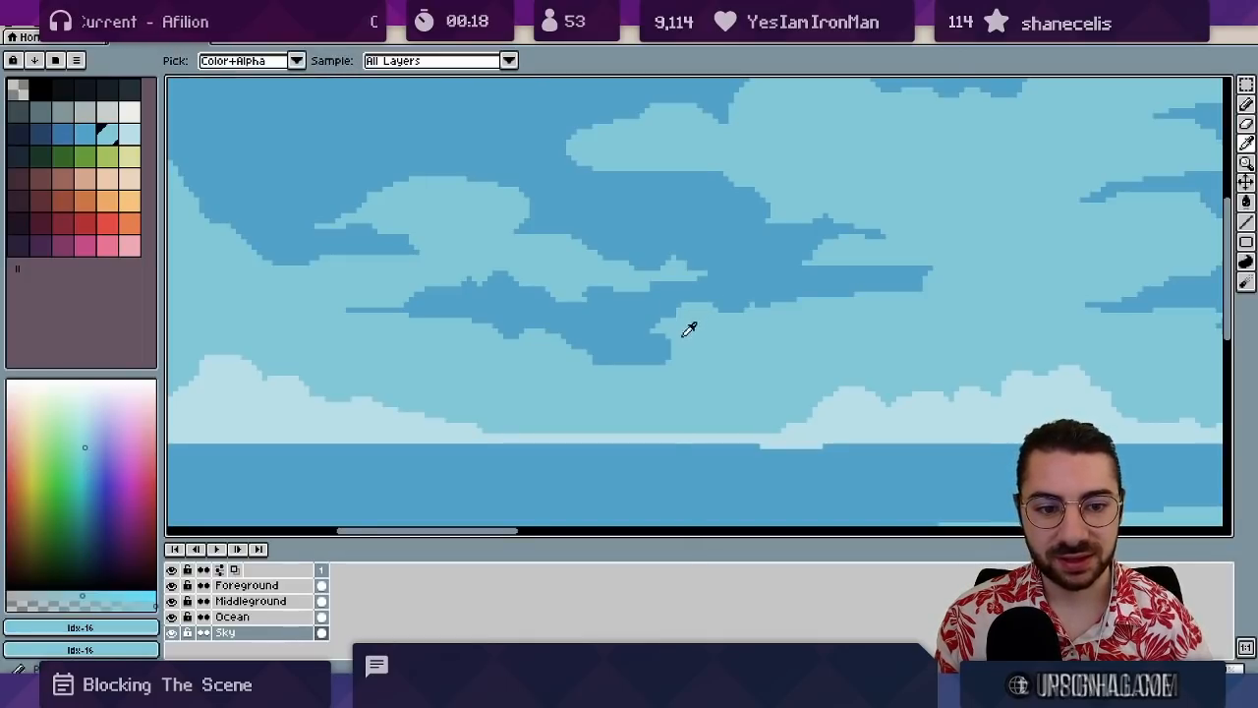
pyautogui.moveTo(656, 332); pyautogui.dragTo(671, 344)
pyautogui.press('-')
pyautogui.press('-')
pyautogui.keyDown('alt'); pyautogui.click(661, 354); pyautogui.keyUp('alt')
pyautogui.moveTo(694, 352); pyautogui.dragTo(664, 359)
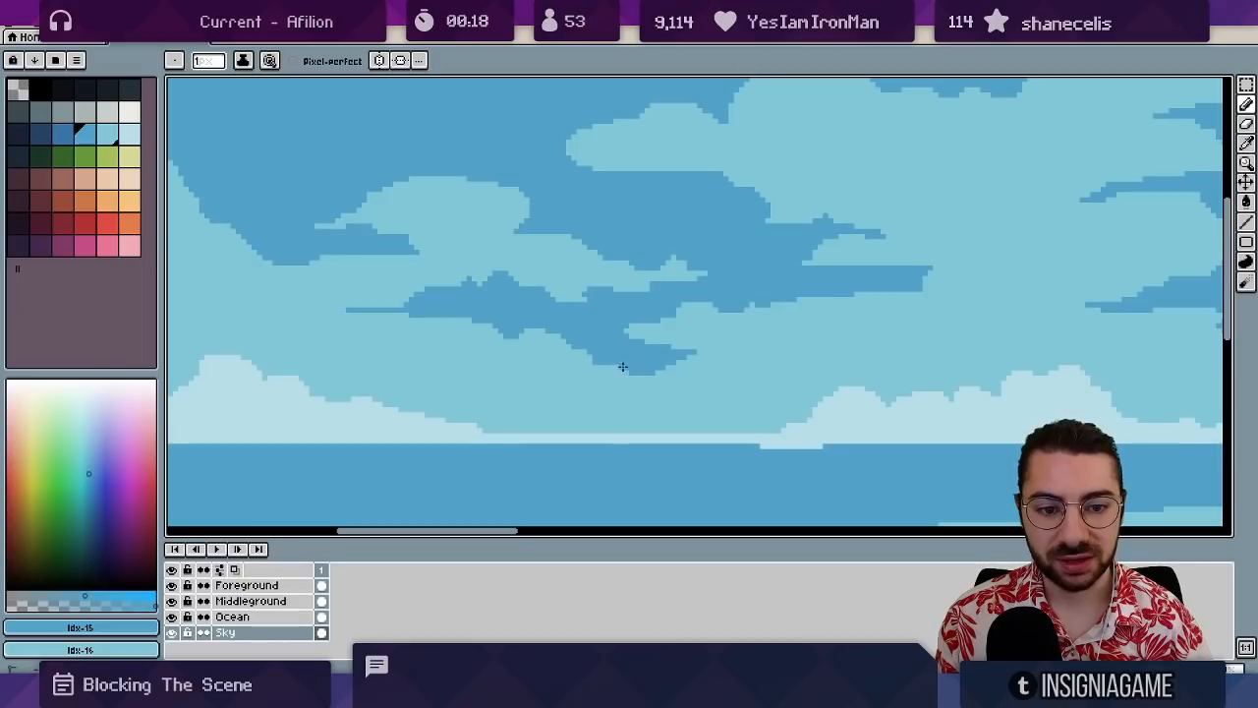
pyautogui.keyDown('alt'); pyautogui.click(676, 366); pyautogui.keyUp('alt')
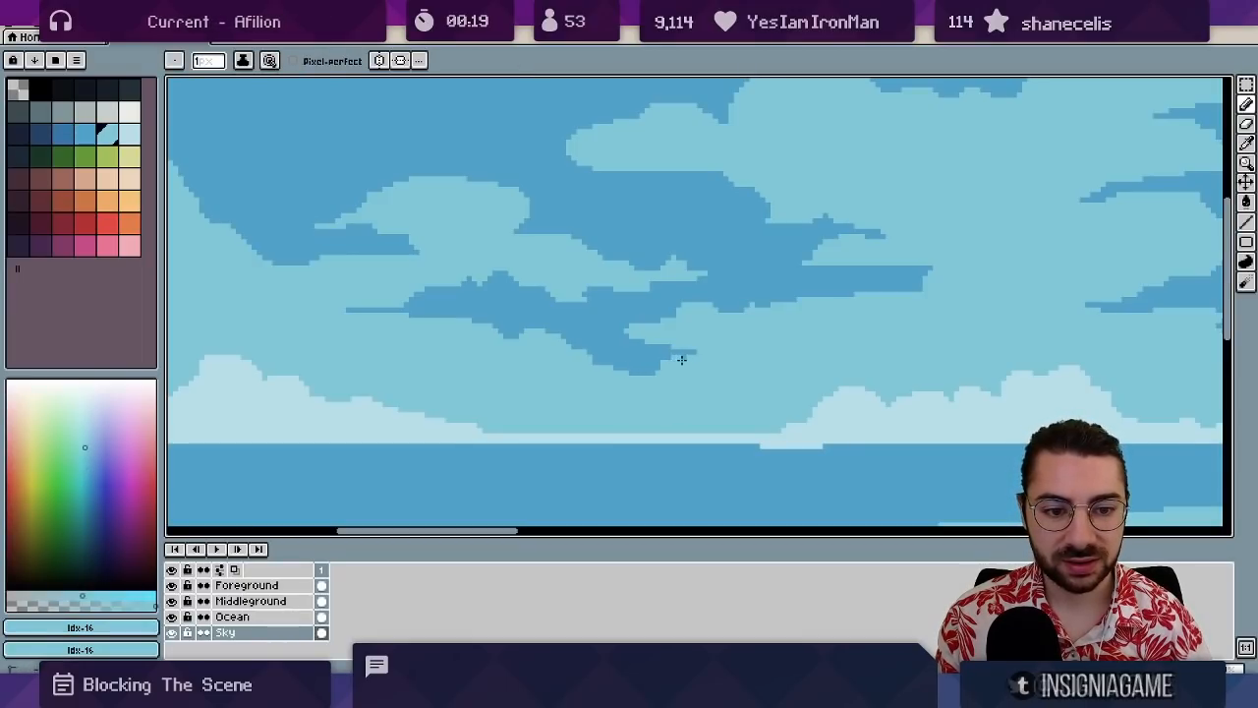
# - Fill the small gap under the small middle cloud and extend the cloud's left end with a 4 px brush in Idx-16
pyautogui.press('z')
pyautogui.scroll(-3, 677, 297)
pyautogui.scroll(3, 627, 323)
pyautogui.press('b')
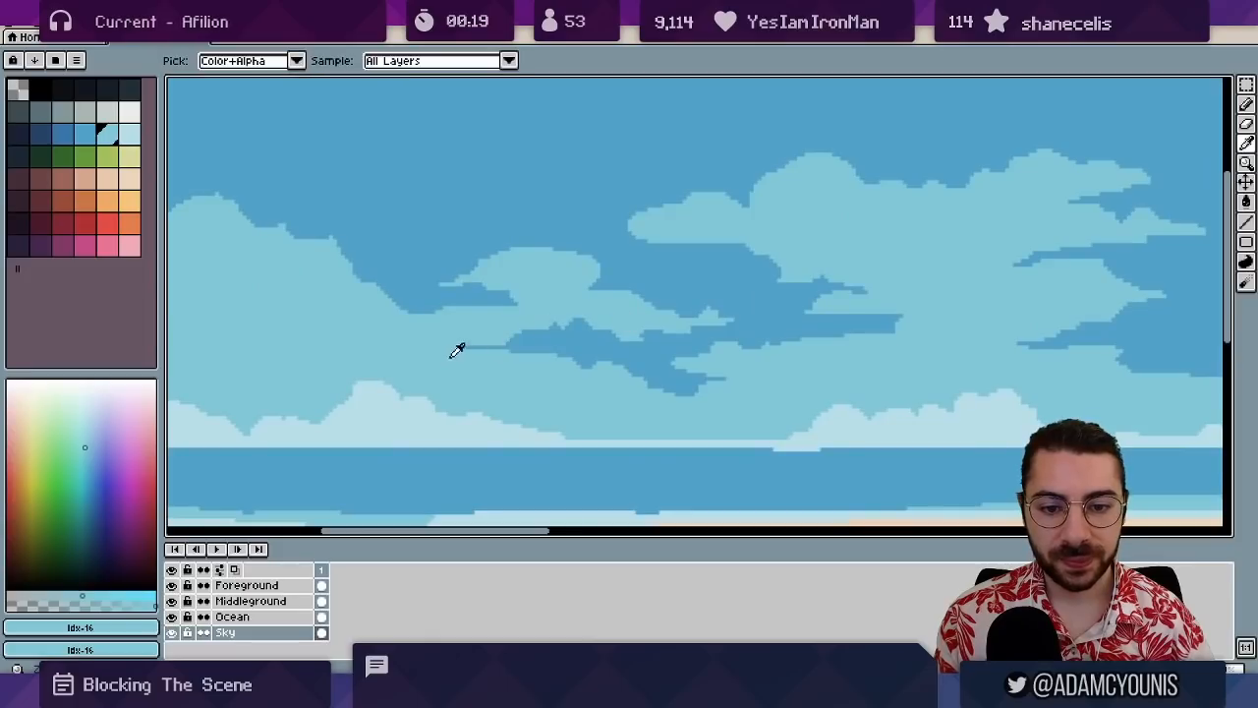
pyautogui.press('z')
pyautogui.scroll(-3, 551, 309)
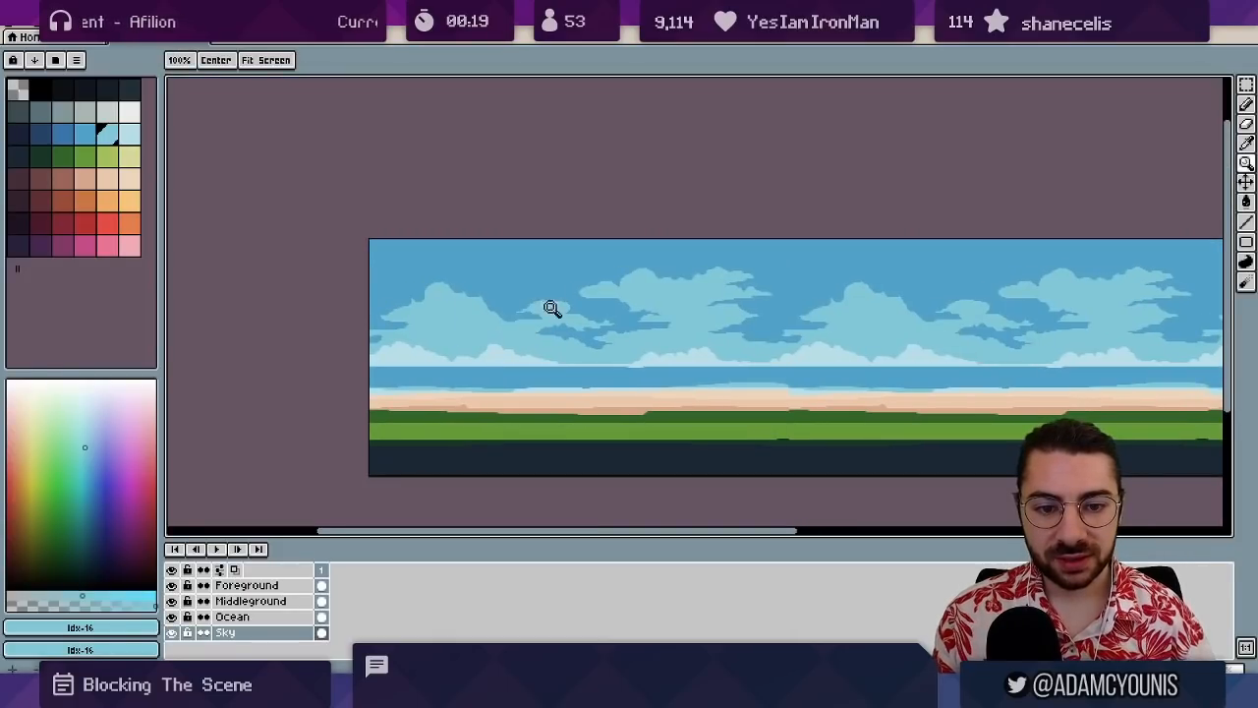
pyautogui.scroll(3, 529, 315)
pyautogui.press('b')
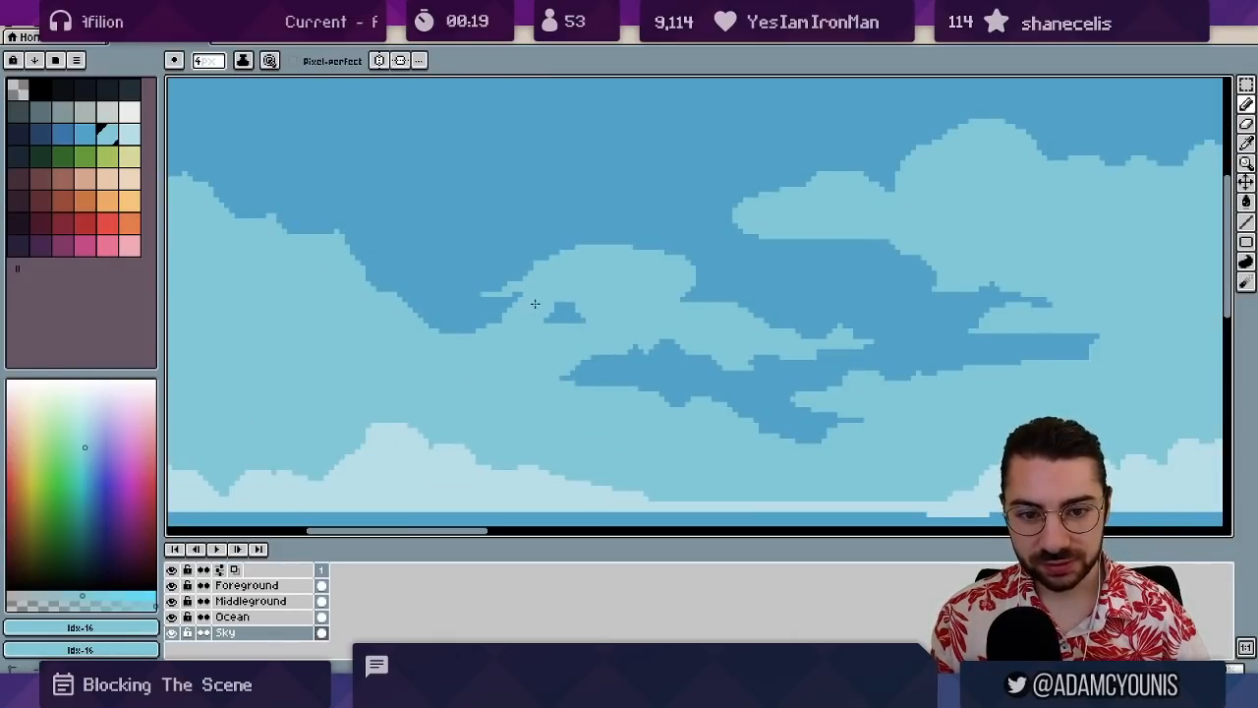
pyautogui.moveTo(497, 276); pyautogui.dragTo(518, 284)
pyautogui.press('+')
pyautogui.press('+')
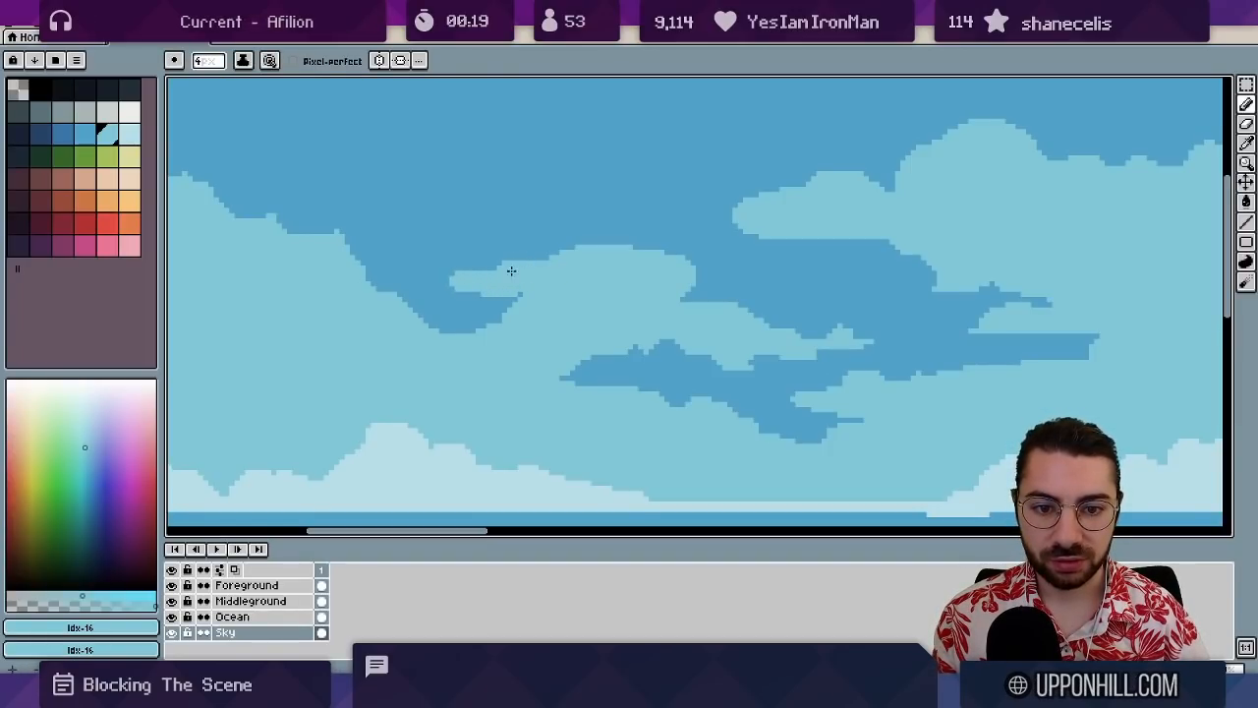
# - Thin the small cloud's left tip with a 2 px brush in Idx-15 and add small bumps along its top in Idx-16
pyautogui.keyDown('alt'); pyautogui.click(538, 256); pyautogui.keyUp('alt')
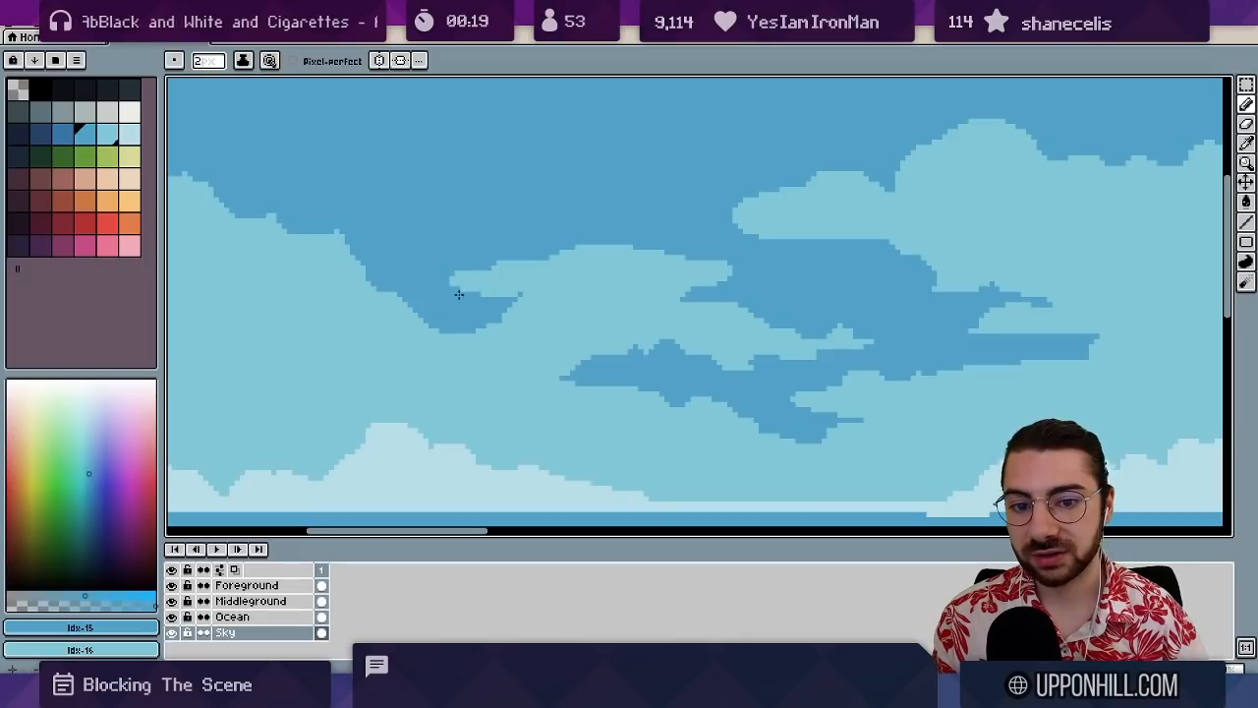
pyautogui.keyDown('alt'); pyautogui.click(500, 290); pyautogui.keyUp('alt')
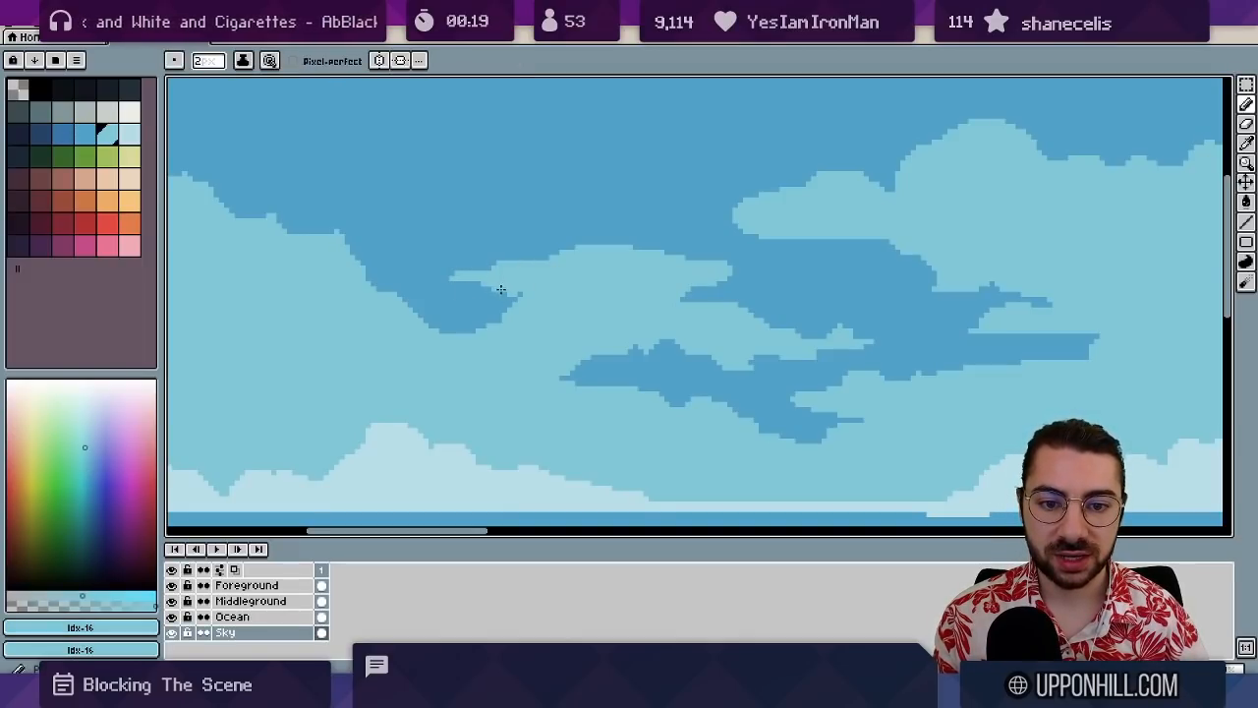
pyautogui.keyDown('alt'); pyautogui.click(527, 275); pyautogui.keyUp('alt')
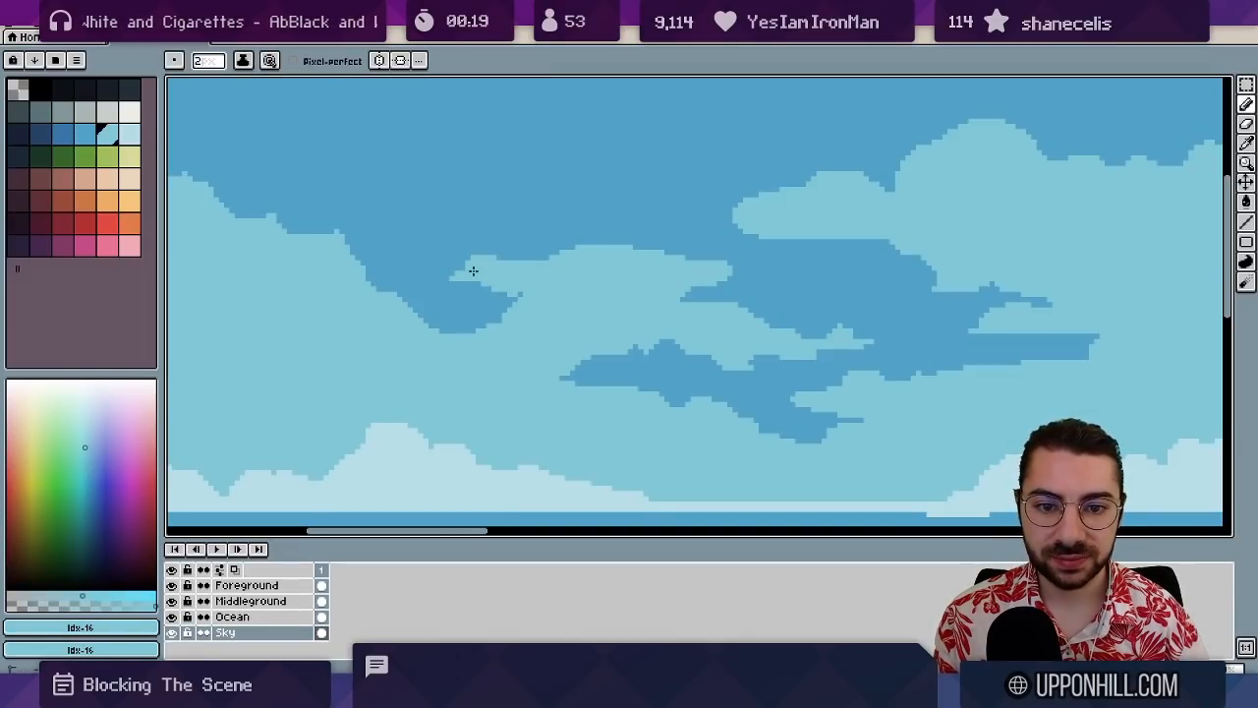
pyautogui.moveTo(521, 261); pyautogui.dragTo(541, 256)
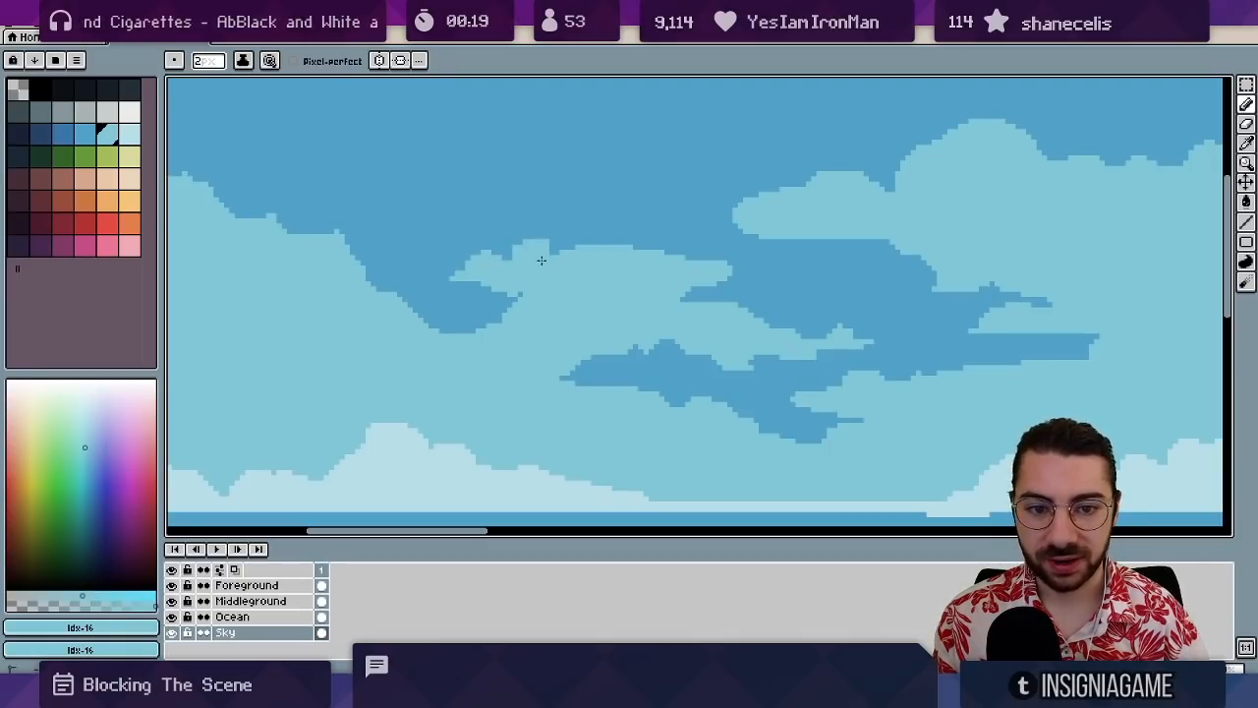
pyautogui.keyDown('alt'); pyautogui.click(535, 242); pyautogui.keyUp('alt')
# - Fill the darker blue streak under the large cloud's left side with light blue (Idx-16) using an 8 px brush
pyautogui.press('z')
pyautogui.scroll(-5, 537, 242)
pyautogui.scroll(2, 697, 247)
pyautogui.click(702, 246)
pyautogui.press('b')
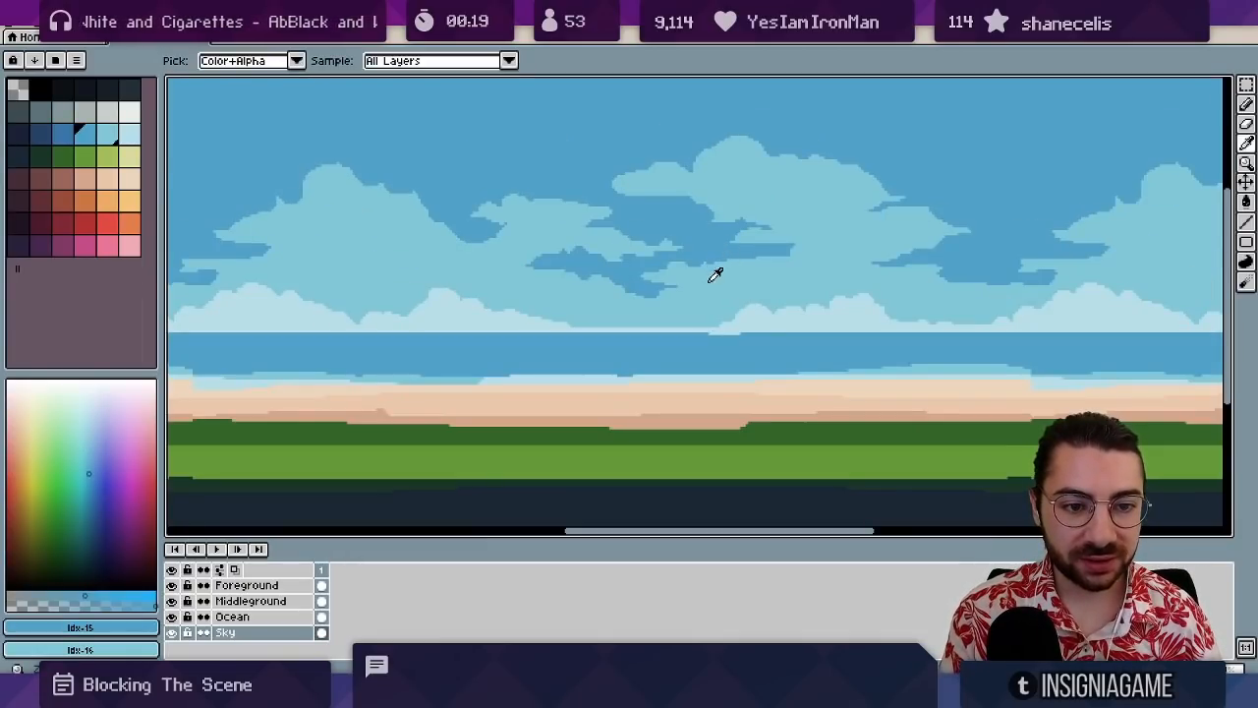
pyautogui.keyDown('alt'); pyautogui.click(709, 280); pyautogui.keyUp('alt')
pyautogui.moveTo(697, 257); pyautogui.dragTo(765, 242)
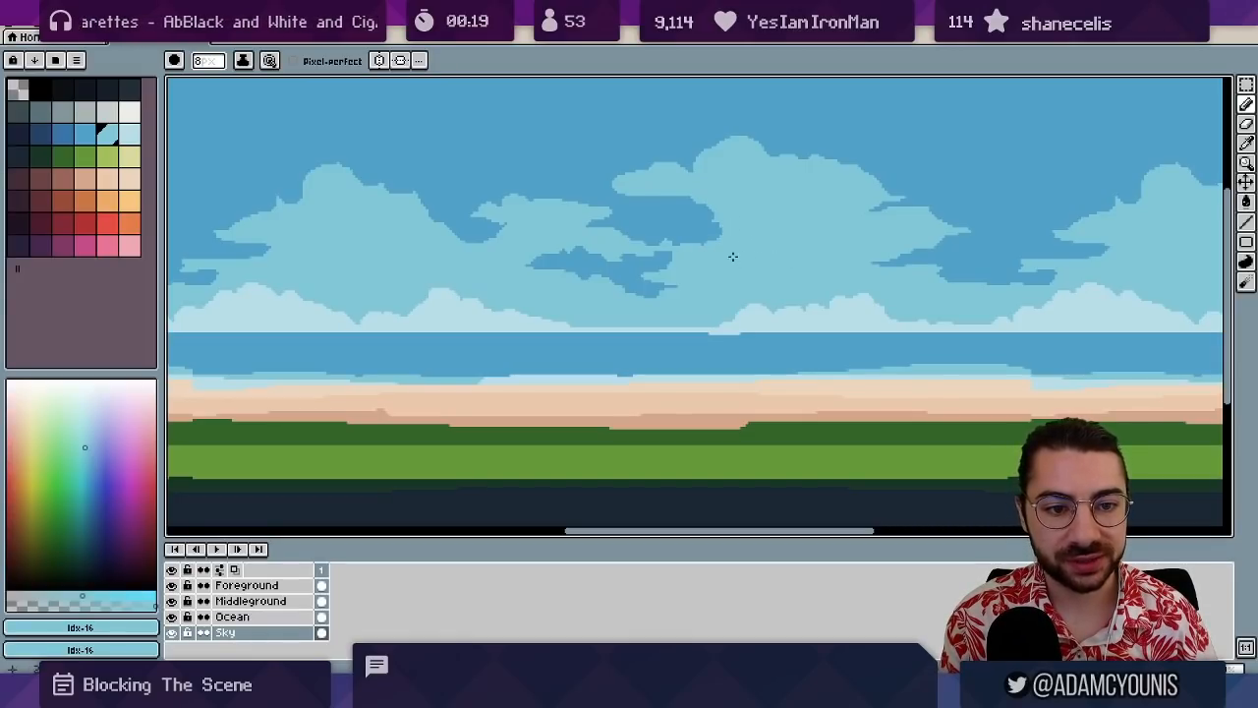
# - Remove the large cloud's overhanging left lobe and rebuild that side as a stepped slope with a 5 px brush in Idx-16
pyautogui.press('z')
pyautogui.scroll(-3, 710, 241)
pyautogui.scroll(3, 723, 236)
pyautogui.press('b')
pyautogui.keyDown('alt'); pyautogui.click(656, 215); pyautogui.keyUp('alt')
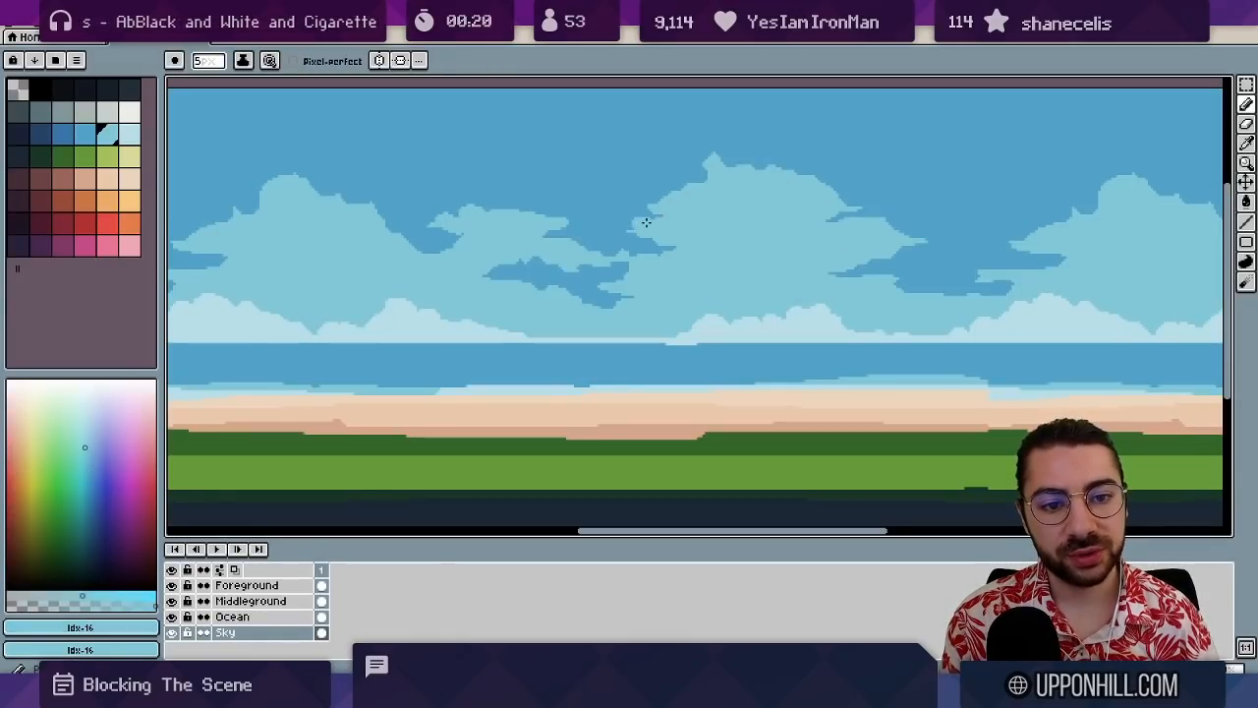
pyautogui.moveTo(647, 223); pyautogui.dragTo(655, 218)
pyautogui.keyDown('alt'); pyautogui.click(662, 210); pyautogui.keyUp('alt')
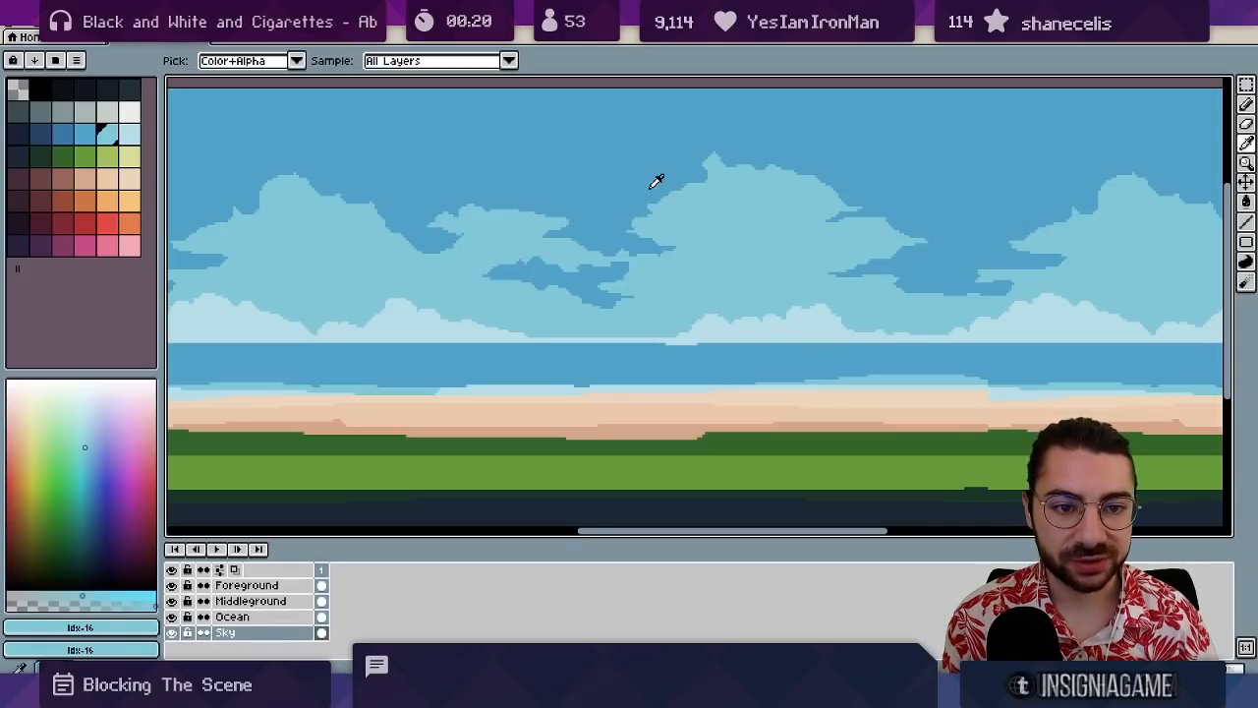
# - Cut a darker blue (Idx-15) notch beneath the large cloud's pointed top with a smaller brush and resample the cloud colour
pyautogui.keyDown('alt'); pyautogui.click(653, 185); pyautogui.keyUp('alt')
pyautogui.press('-')
pyautogui.press('-')
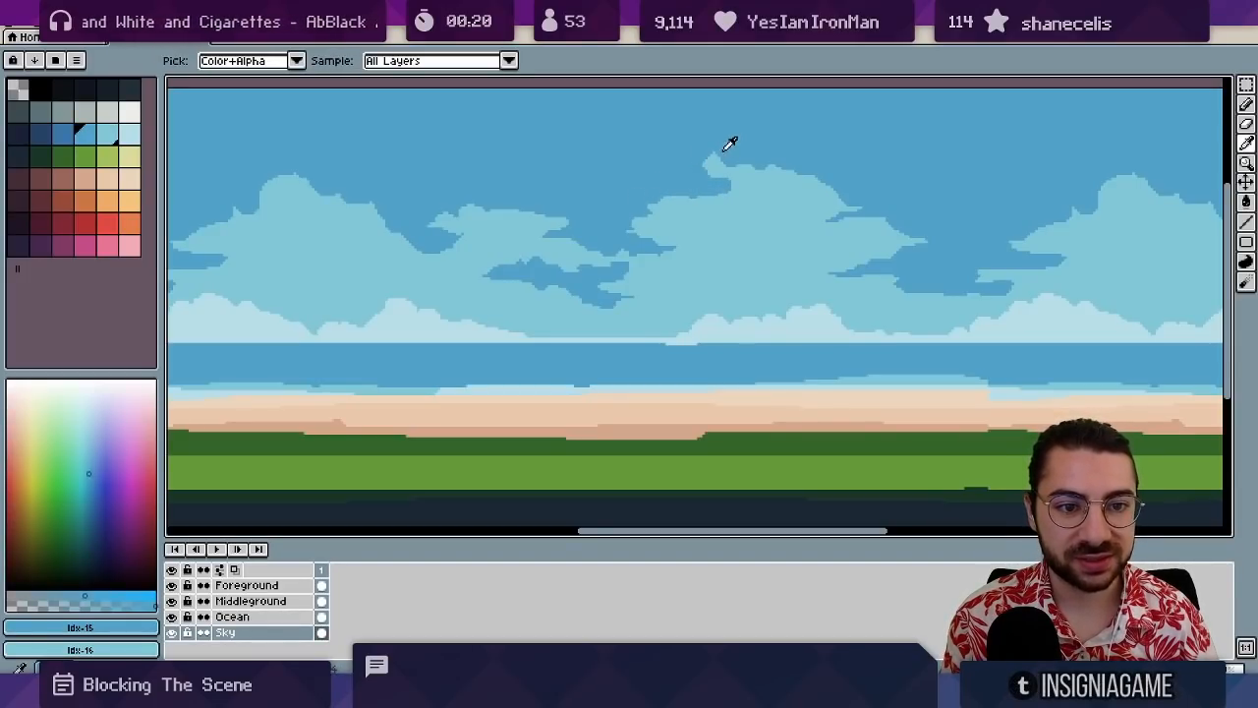
pyautogui.moveTo(730, 143); pyautogui.dragTo(717, 163)
pyautogui.keyDown('alt'); pyautogui.click(733, 182); pyautogui.keyUp('alt')
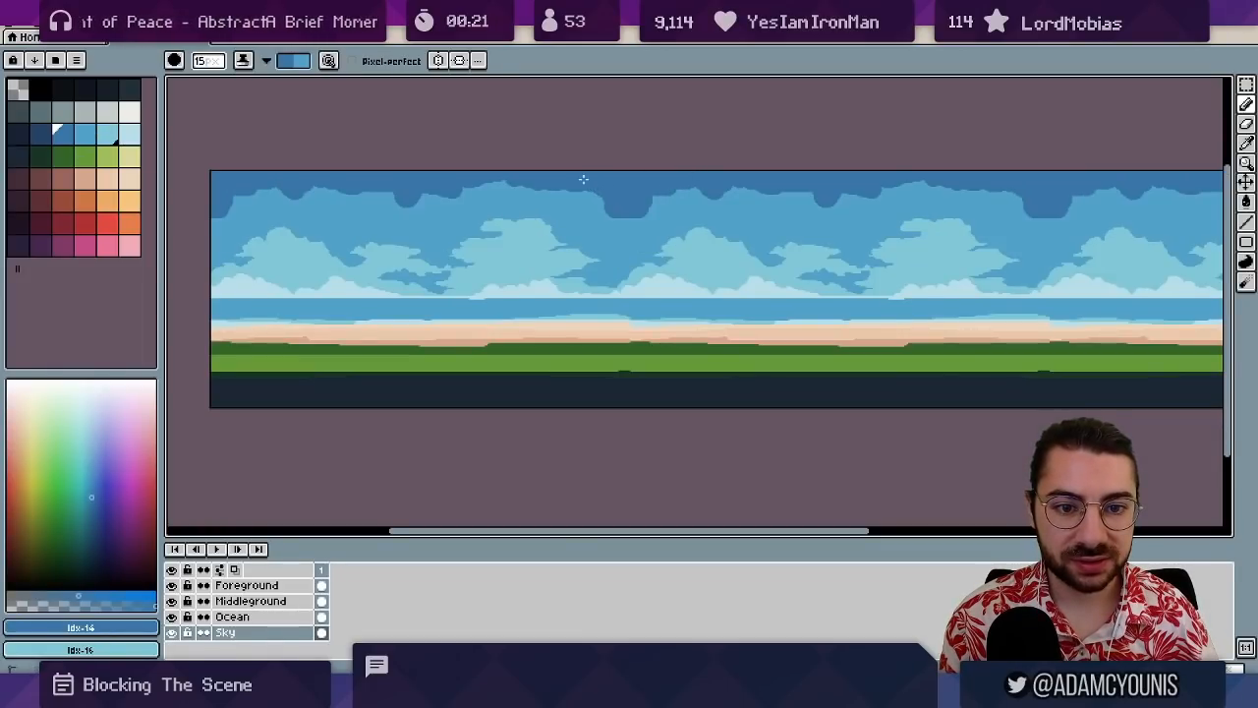
# - Stretch the middle lobe of the deep blue (Idx-14) band at the top of the sky into a horizontal streak with a 7 px brush
pyautogui.press('z')
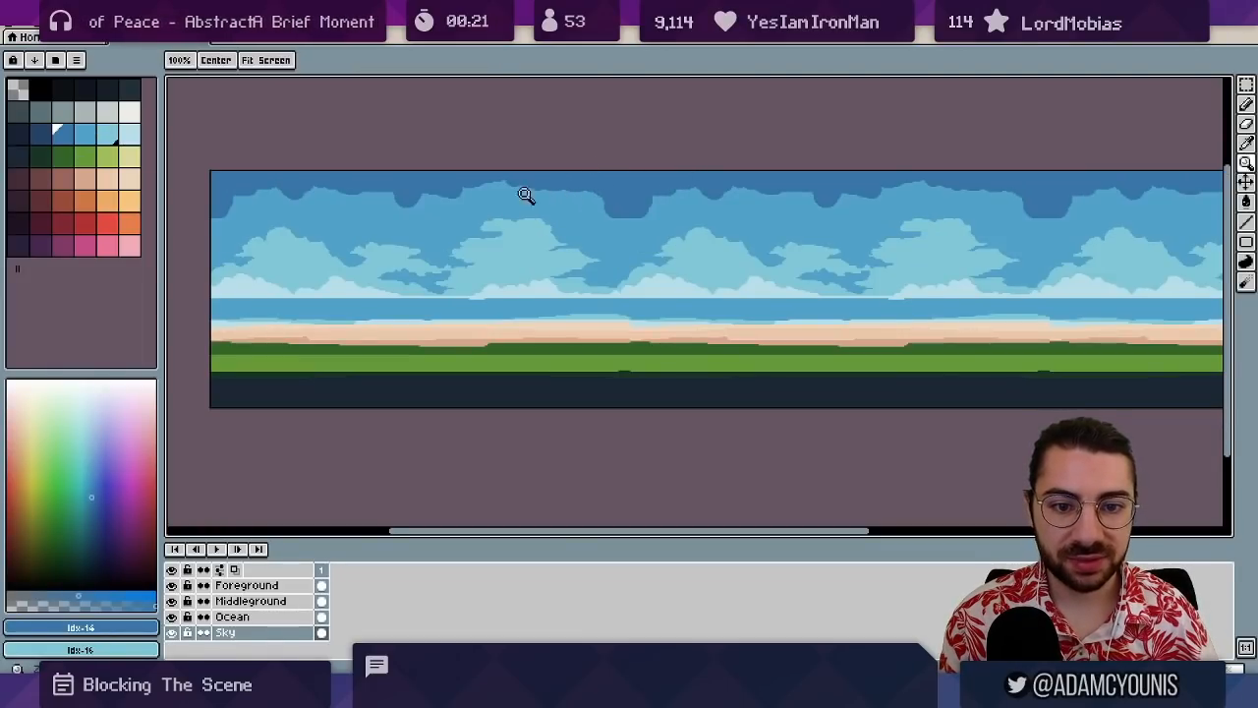
pyautogui.rightClick(560, 188)
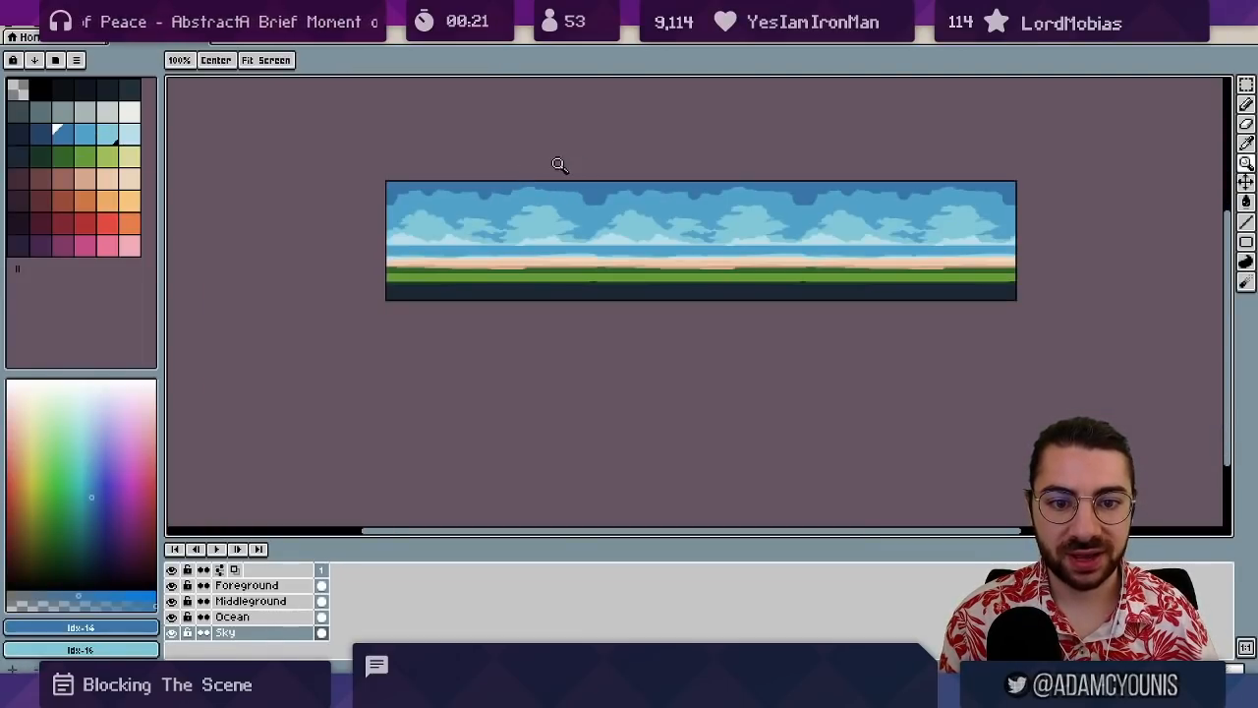
pyautogui.click(465, 197)
pyautogui.click(472, 204)
pyautogui.press('b')
pyautogui.keyDown('alt'); pyautogui.click(522, 158); pyautogui.keyUp('alt')
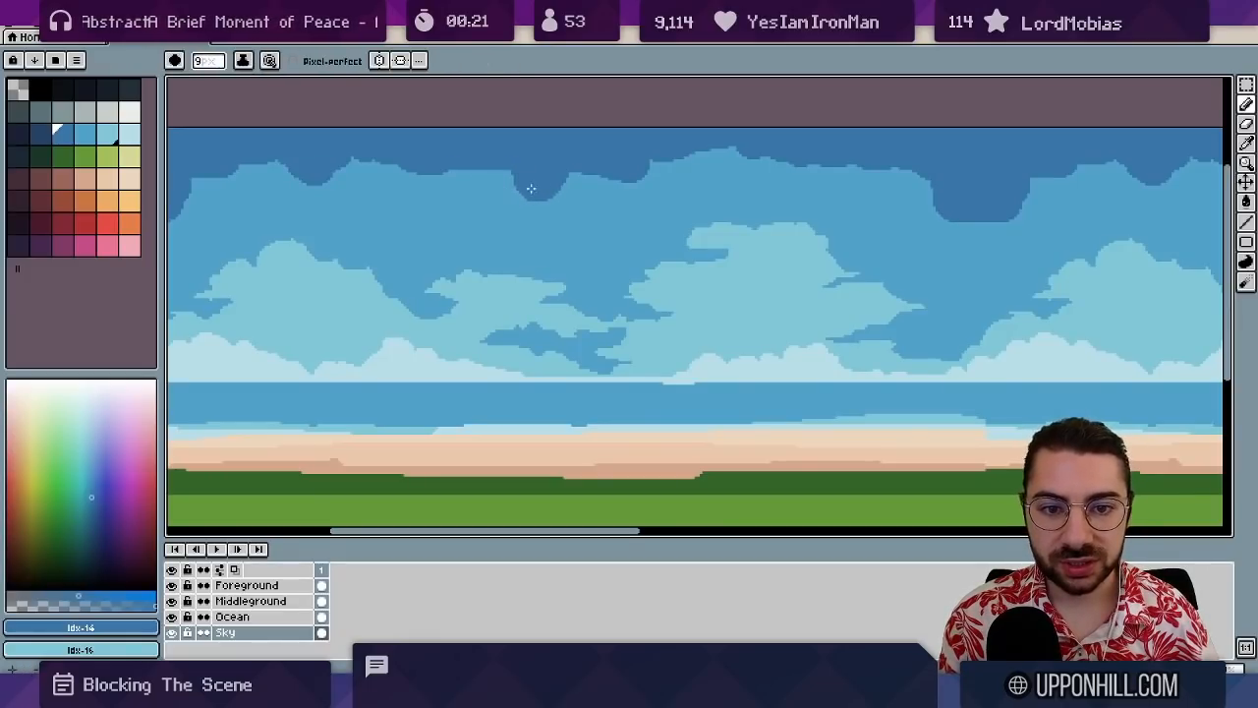
pyautogui.press('-')
pyautogui.press('-')
pyautogui.moveTo(561, 188)
pyautogui.mouseDown()
pyautogui.moveTo(482, 200)
pyautogui.moveTo(558, 181)
pyautogui.mouseUp()
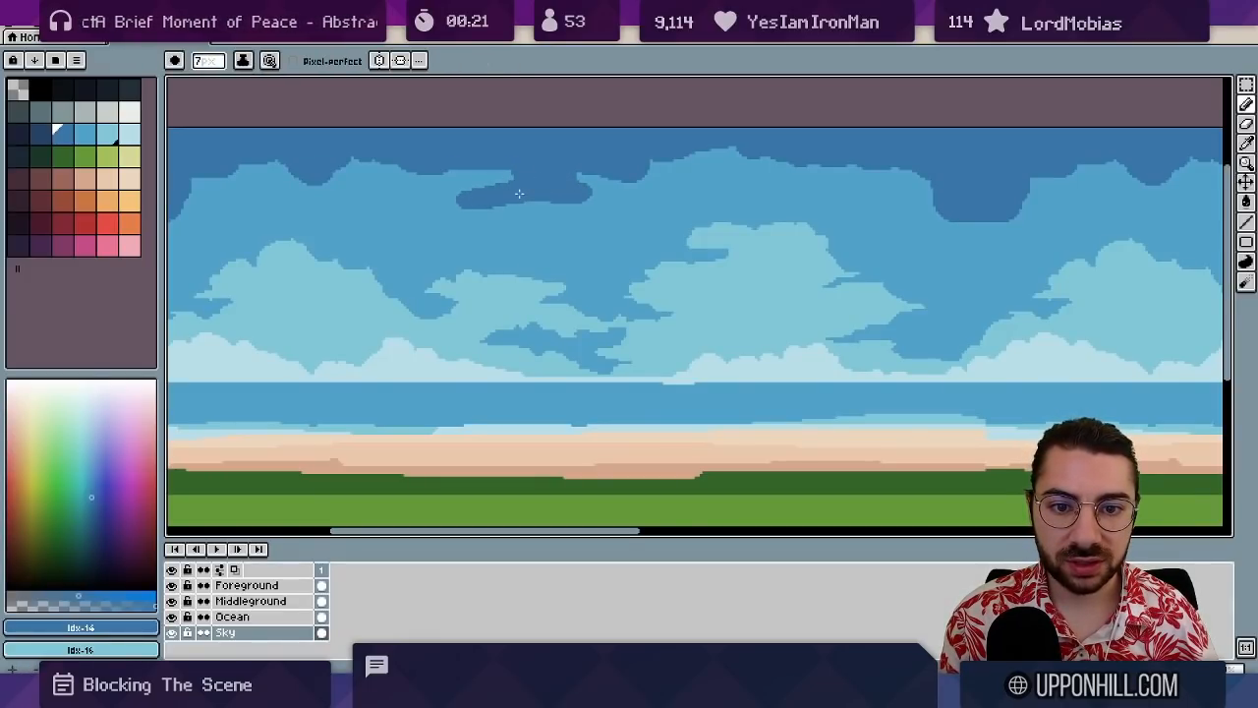
# - Trim the underside and right end of the deep blue streak by alternating the sampled Idx-15 and Idx-14 blues
pyautogui.keyDown('alt'); pyautogui.click(519, 193); pyautogui.keyUp('alt')
pyautogui.keyDown('alt'); pyautogui.click(450, 208); pyautogui.keyUp('alt')
pyautogui.moveTo(456, 209)
pyautogui.mouseDown()
pyautogui.moveTo(558, 200)
pyautogui.moveTo(531, 196)
pyautogui.moveTo(549, 203)
pyautogui.moveTo(525, 213)
pyautogui.moveTo(580, 211)
pyautogui.mouseUp()
pyautogui.keyDown('alt'); pyautogui.click(519, 193); pyautogui.keyUp('alt')
pyautogui.keyDown('alt'); pyautogui.click(596, 204); pyautogui.keyUp('alt')
pyautogui.moveTo(581, 191)
pyautogui.mouseDown()
pyautogui.moveTo(601, 192)
pyautogui.moveTo(566, 191)
pyautogui.moveTo(572, 211)
pyautogui.mouseUp()
pyautogui.keyDown('alt'); pyautogui.click(553, 178); pyautogui.keyUp('alt')
# - Rework the deep blue band's lower edge above the streak's left end with a brush four sizes larger
pyautogui.keyDown('alt'); pyautogui.click(593, 187); pyautogui.keyUp('alt')
pyautogui.press('+')
pyautogui.press('+')
pyautogui.press('+')
pyautogui.press('+')
pyautogui.moveTo(441, 163); pyautogui.dragTo(500, 181)
pyautogui.press('alt')
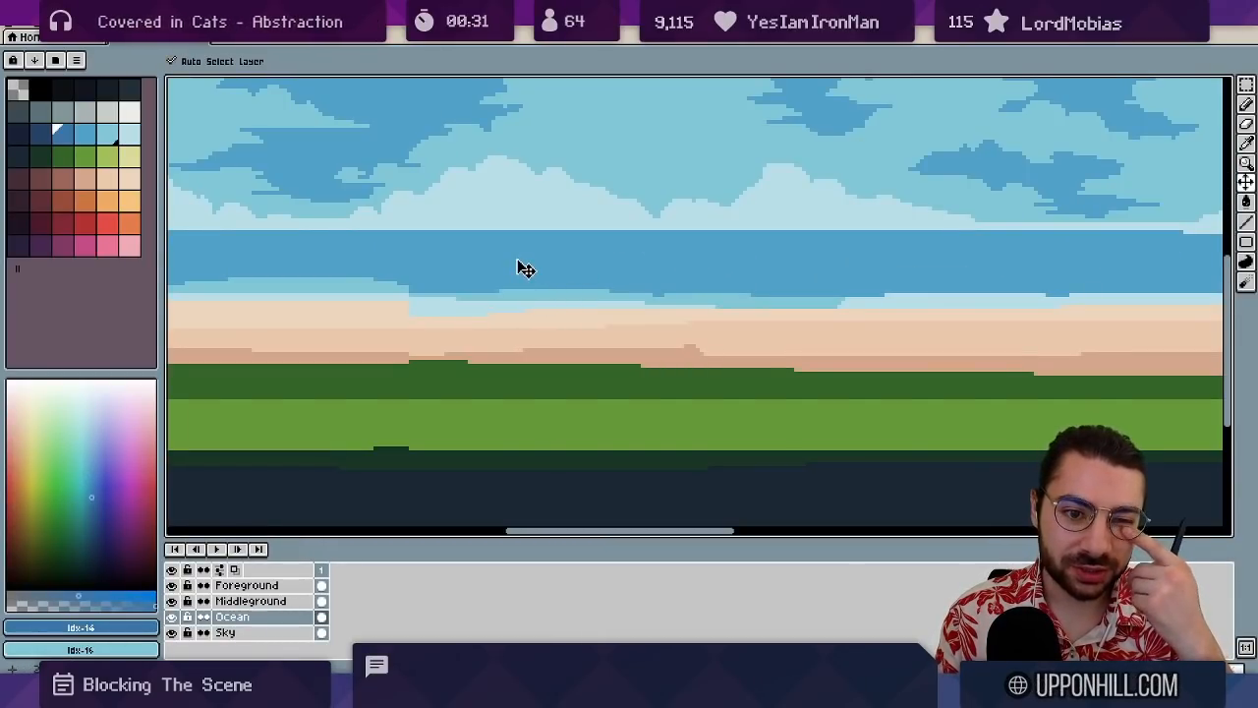
# - Lower the bottom edge of the light sand (Idx-29) on the Middleground layer with a 5 px brush, undoing the last stroke
pyautogui.keyDown('ctrl'); pyautogui.click(546, 336); pyautogui.keyUp('ctrl')
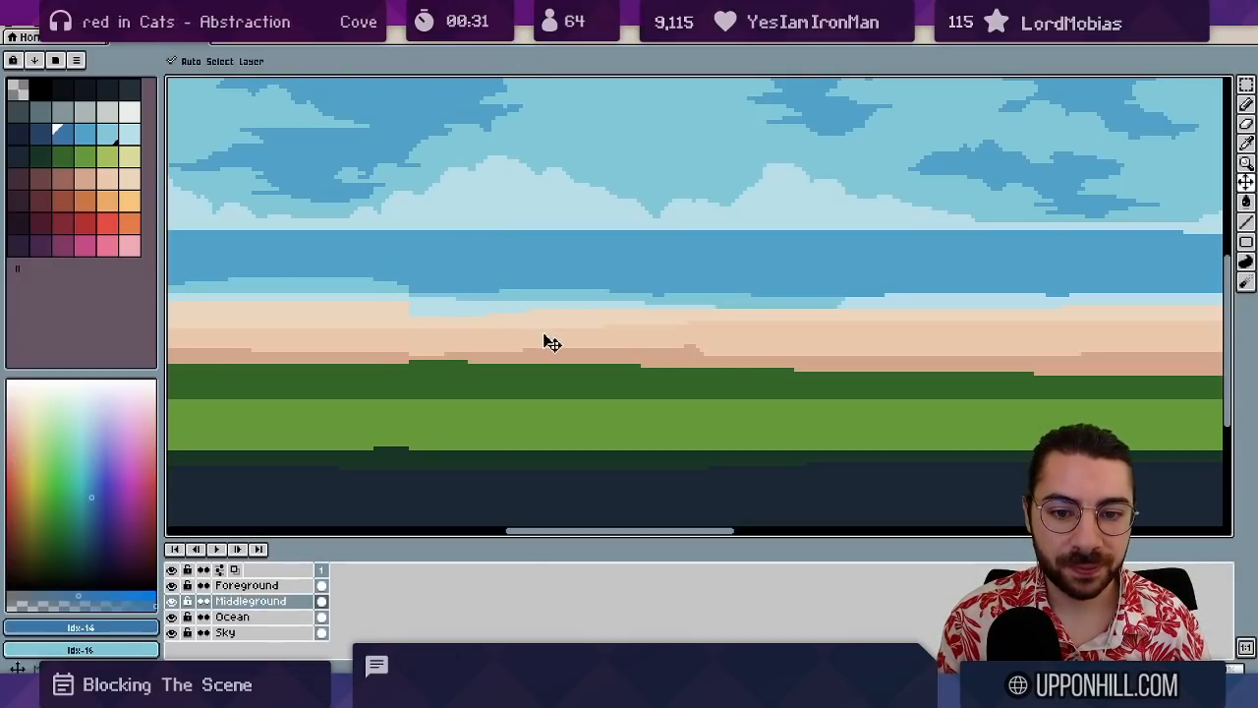
pyautogui.keyDown('alt'); pyautogui.click(546, 321); pyautogui.keyUp('alt')
pyautogui.keyDown('alt'); pyautogui.click(549, 325); pyautogui.keyUp('alt')
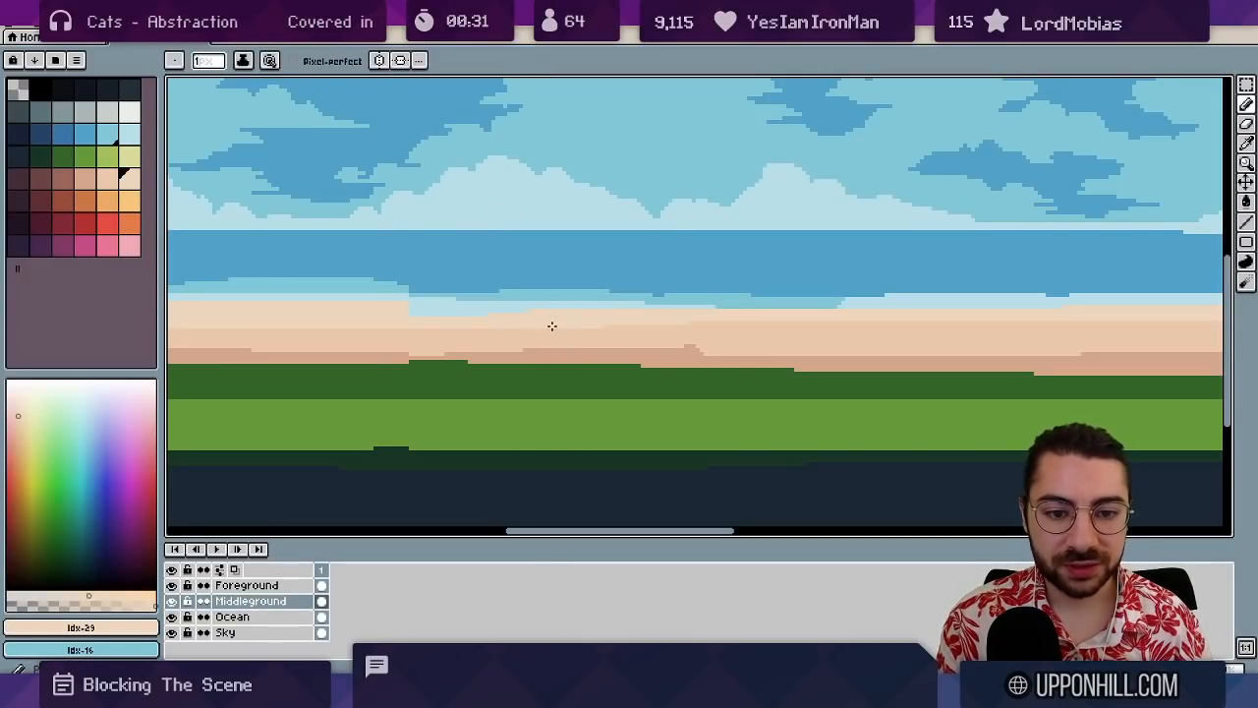
pyautogui.moveTo(550, 327)
pyautogui.mouseDown()
pyautogui.moveTo(640, 322)
pyautogui.moveTo(508, 326)
pyautogui.moveTo(828, 328)
pyautogui.mouseUp()
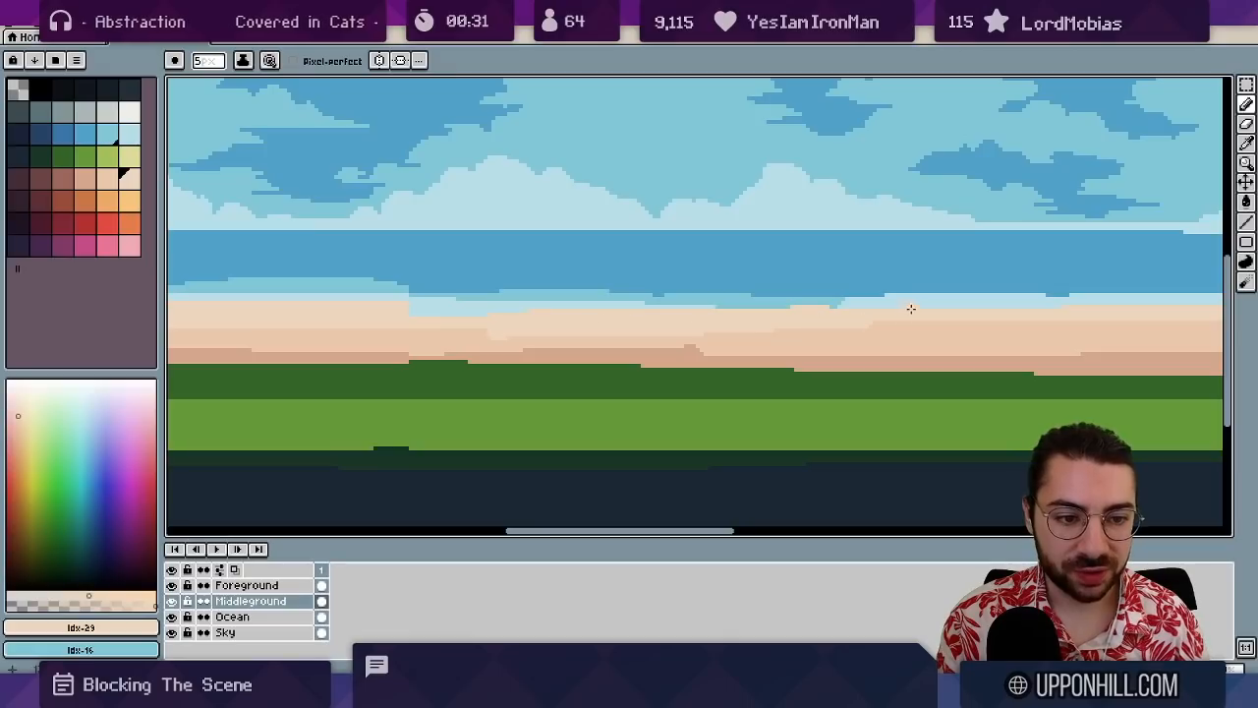
pyautogui.hotkey('ctrl', 'z')
# - Thicken the light sand band down into the Idx-28 sand along the whole beach with a 10 px brush
pyautogui.keyDown('alt'); pyautogui.click(585, 341); pyautogui.keyUp('alt')
pyautogui.keyDown('alt'); pyautogui.click(574, 318); pyautogui.keyUp('alt')
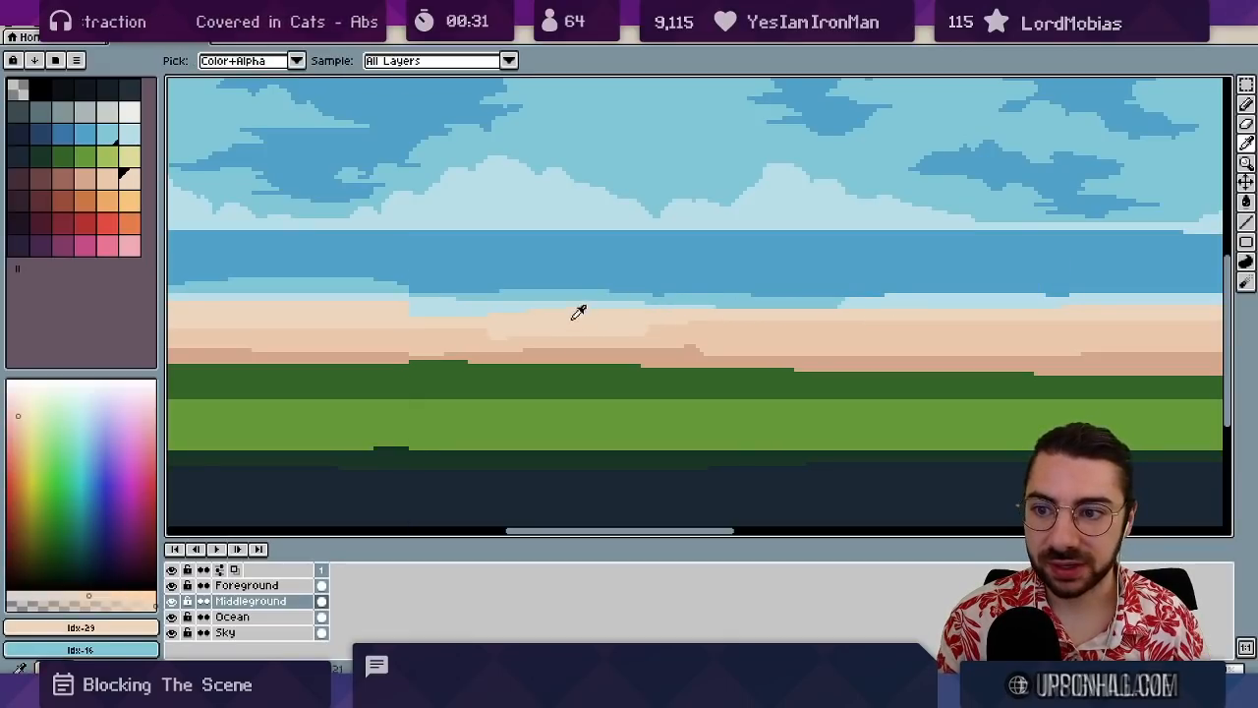
pyautogui.click(106, 181)
pyautogui.hotkey('alt', '2')
pyautogui.press('x')
pyautogui.moveTo(502, 323)
pyautogui.mouseDown()
pyautogui.moveTo(612, 323)
pyautogui.moveTo(549, 311)
pyautogui.moveTo(815, 317)
pyautogui.moveTo(833, 295)
pyautogui.moveTo(840, 315)
pyautogui.moveTo(1133, 316)
pyautogui.mouseUp()
pyautogui.moveTo(619, 329); pyautogui.dragTo(828, 327)
pyautogui.moveTo(504, 314); pyautogui.dragTo(761, 314)
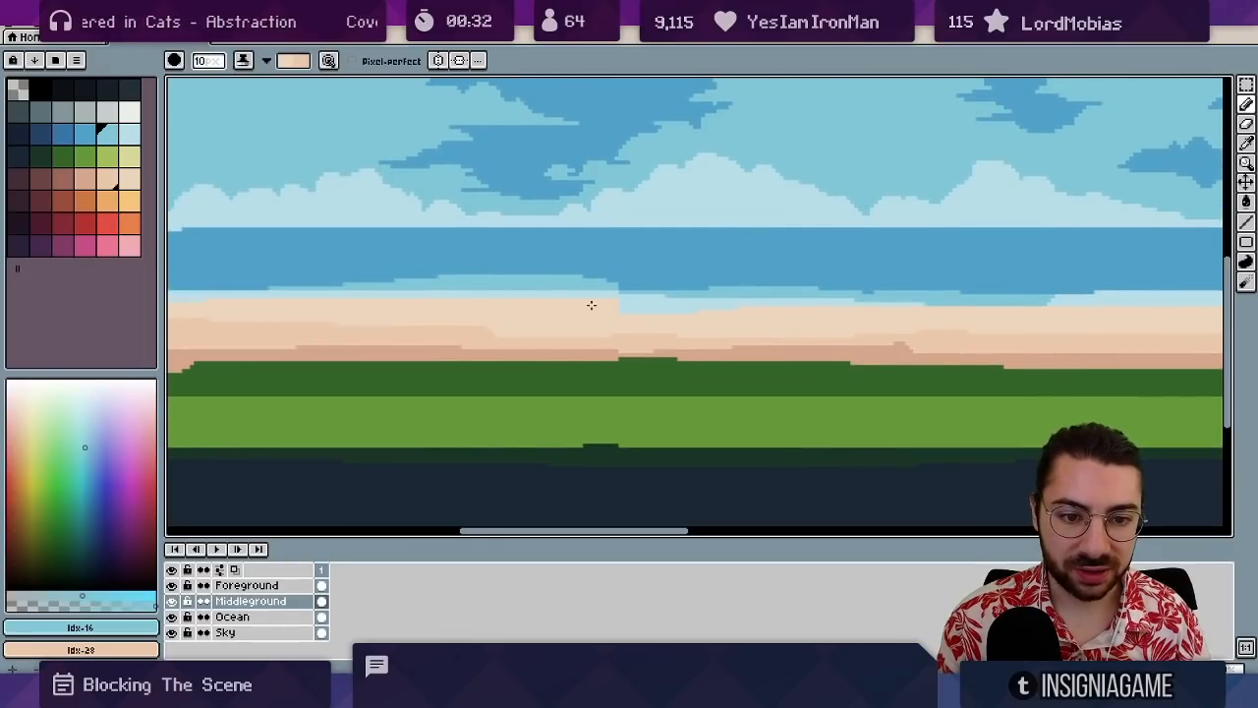
pyautogui.moveTo(404, 319); pyautogui.dragTo(511, 317)
pyautogui.press('z')
pyautogui.moveTo(689, 294); pyautogui.dragTo(630, 294)
pyautogui.scroll(2, 646, 296)
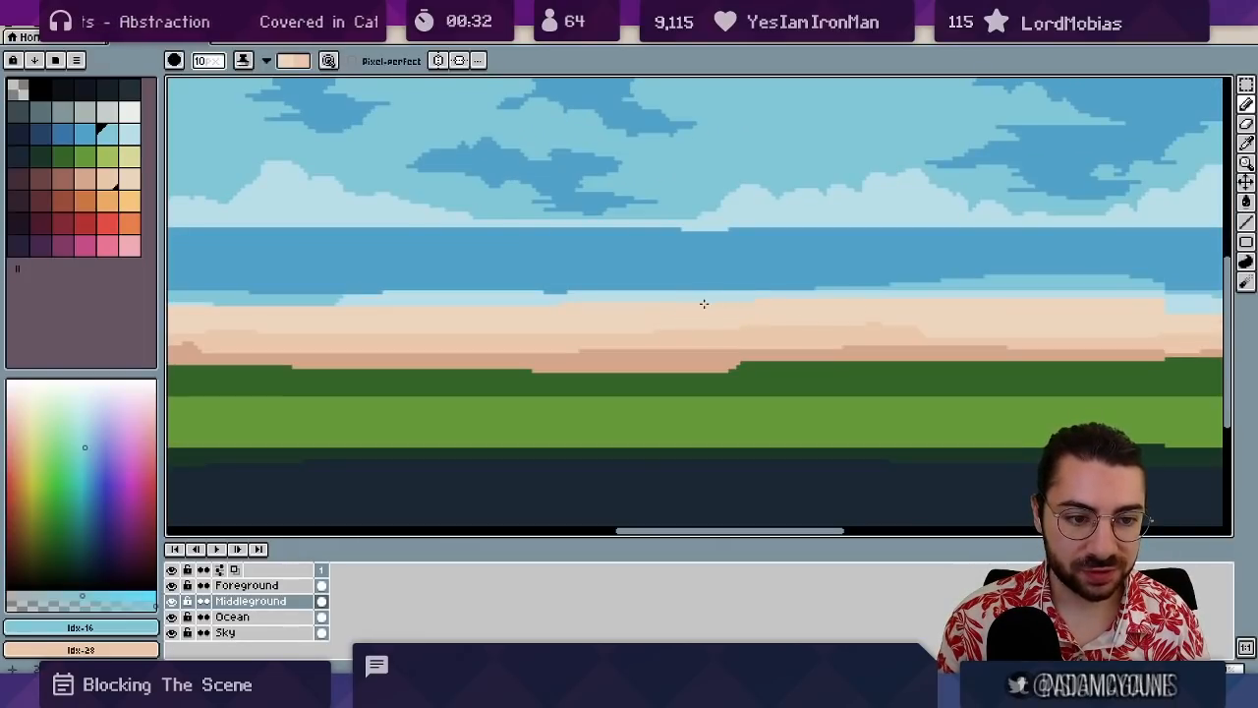
pyautogui.press('m')
pyautogui.scroll(2, 800, 343)
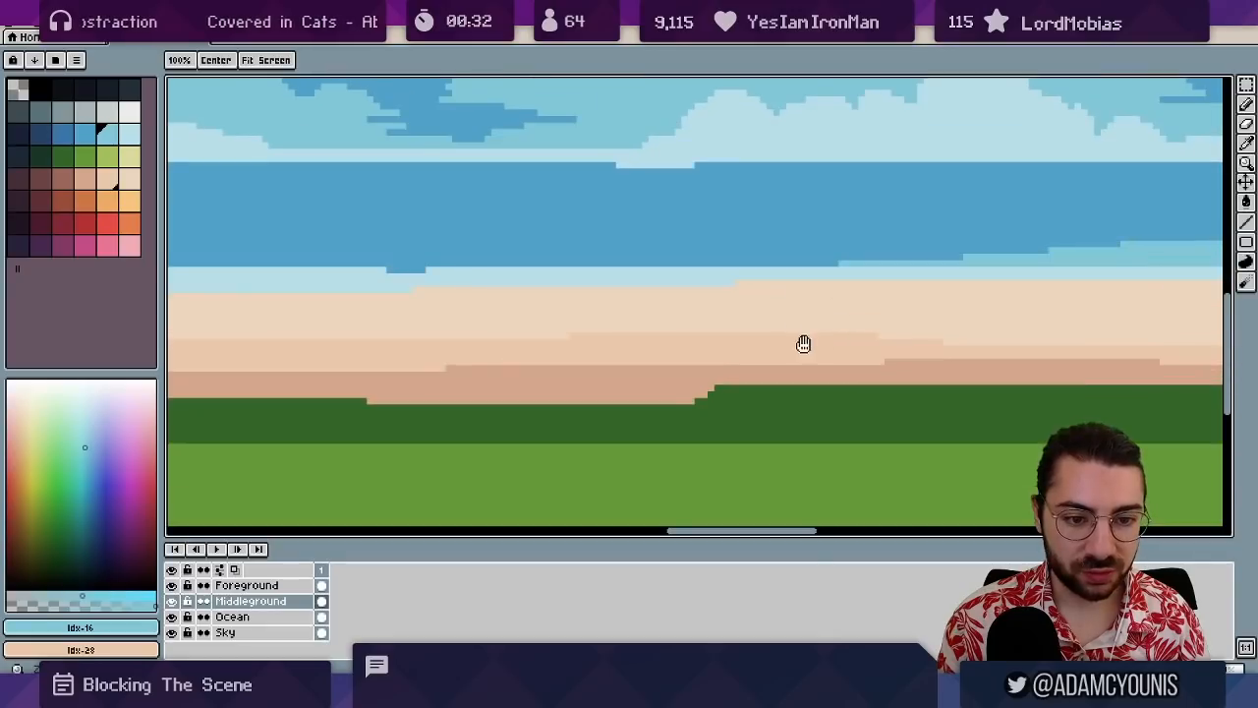
pyautogui.moveTo(705, 217); pyautogui.dragTo(751, 352)
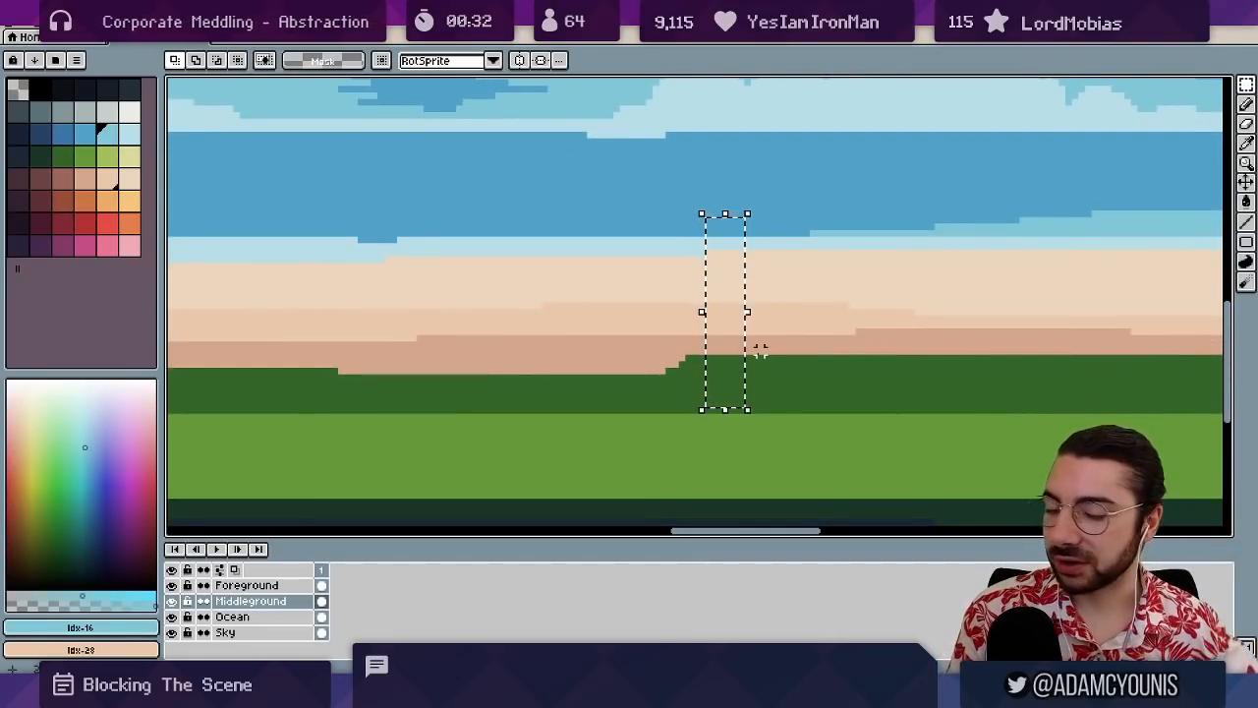
pyautogui.hotkey('ctrl', 'd')
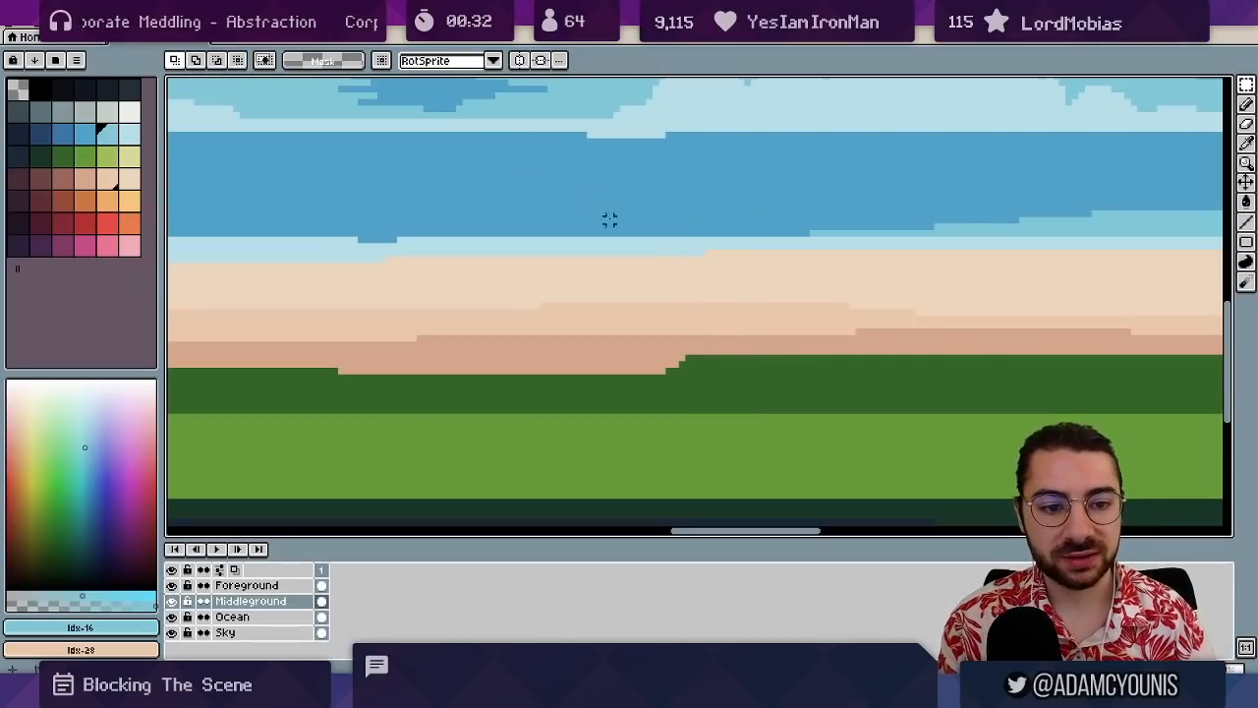
# - Smooth the stepped shoreline at the tile seam with 1 px strokes, using the sampled light sand (Idx-29) and pale blue water
pyautogui.press('b')
pyautogui.keyDown('alt'); pyautogui.click(753, 330); pyautogui.keyUp('alt')
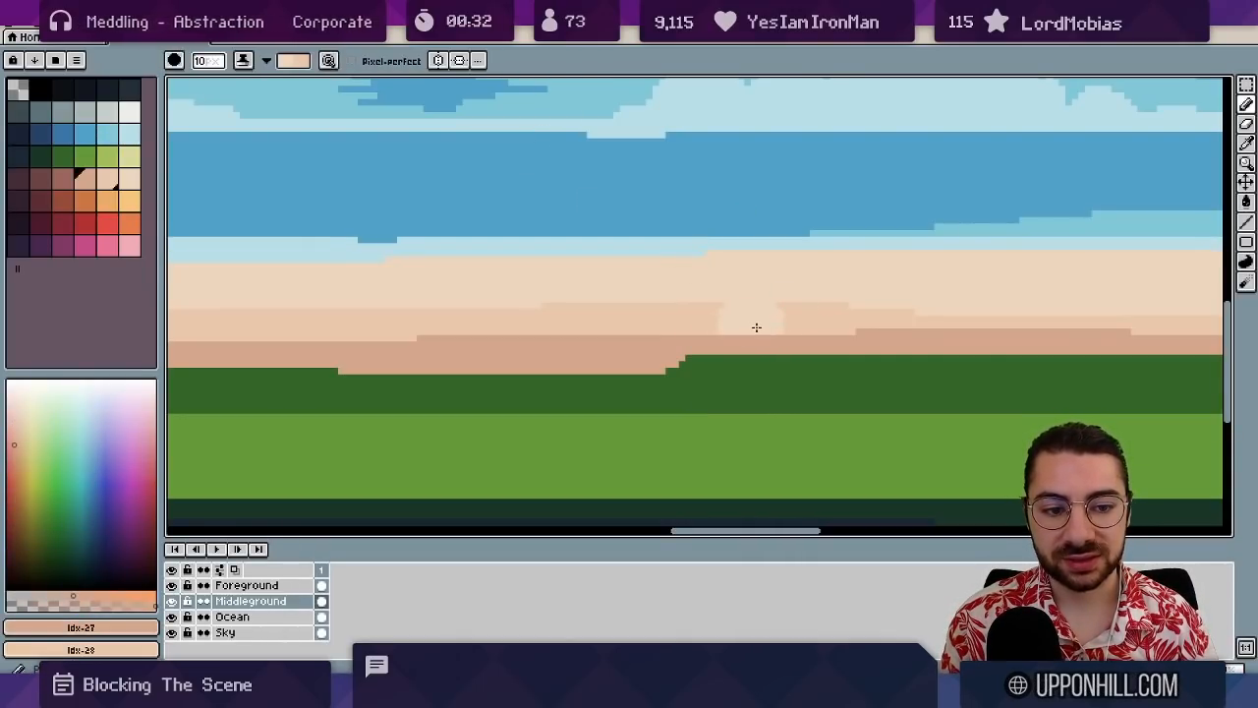
pyautogui.scroll(-1, 593, 298)
pyautogui.keyDown('alt'); pyautogui.click(595, 293); pyautogui.keyUp('alt')
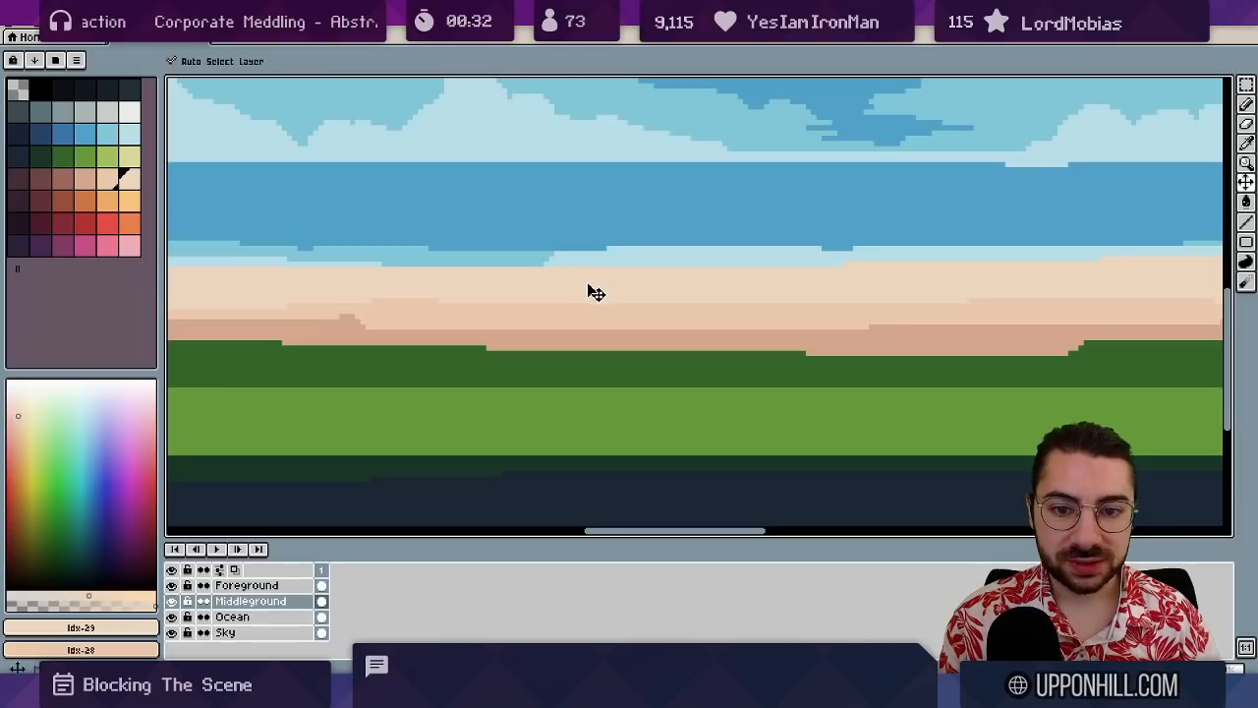
pyautogui.scroll(-1, 595, 293)
pyautogui.scroll(-1, 633, 273)
pyautogui.scroll(1, 576, 275)
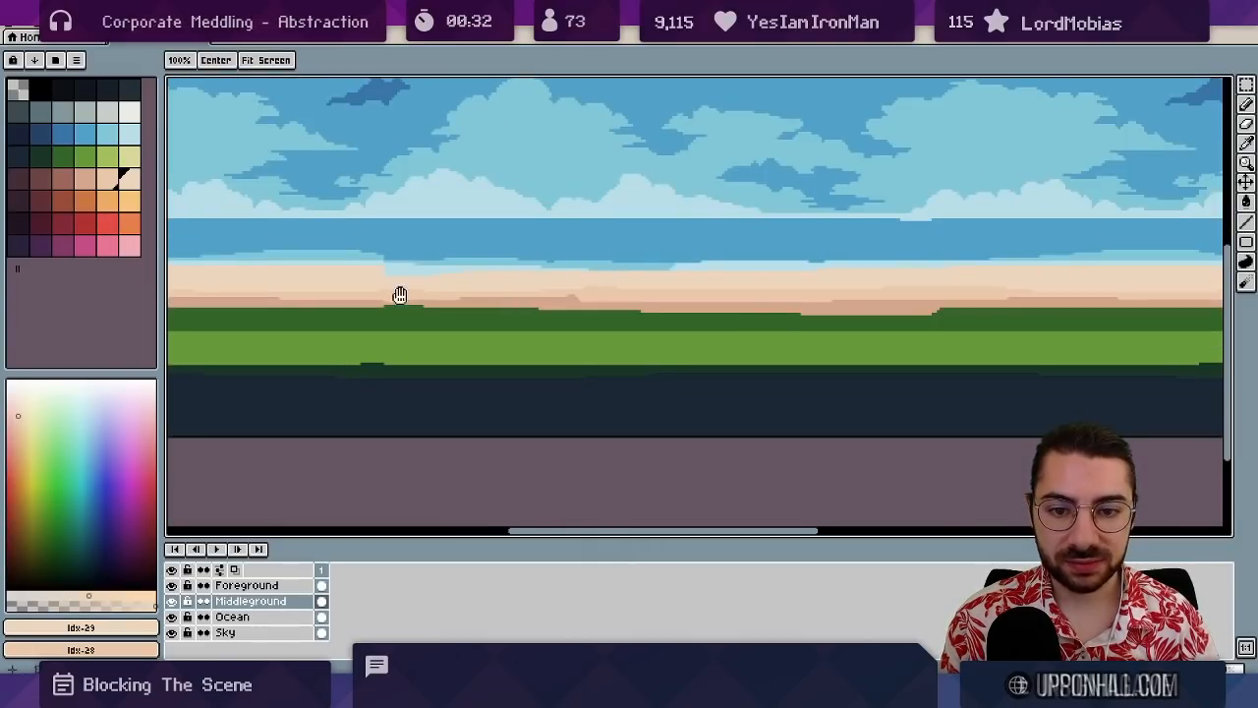
pyautogui.scroll(1, 472, 283)
pyautogui.moveTo(502, 298); pyautogui.dragTo(584, 297)
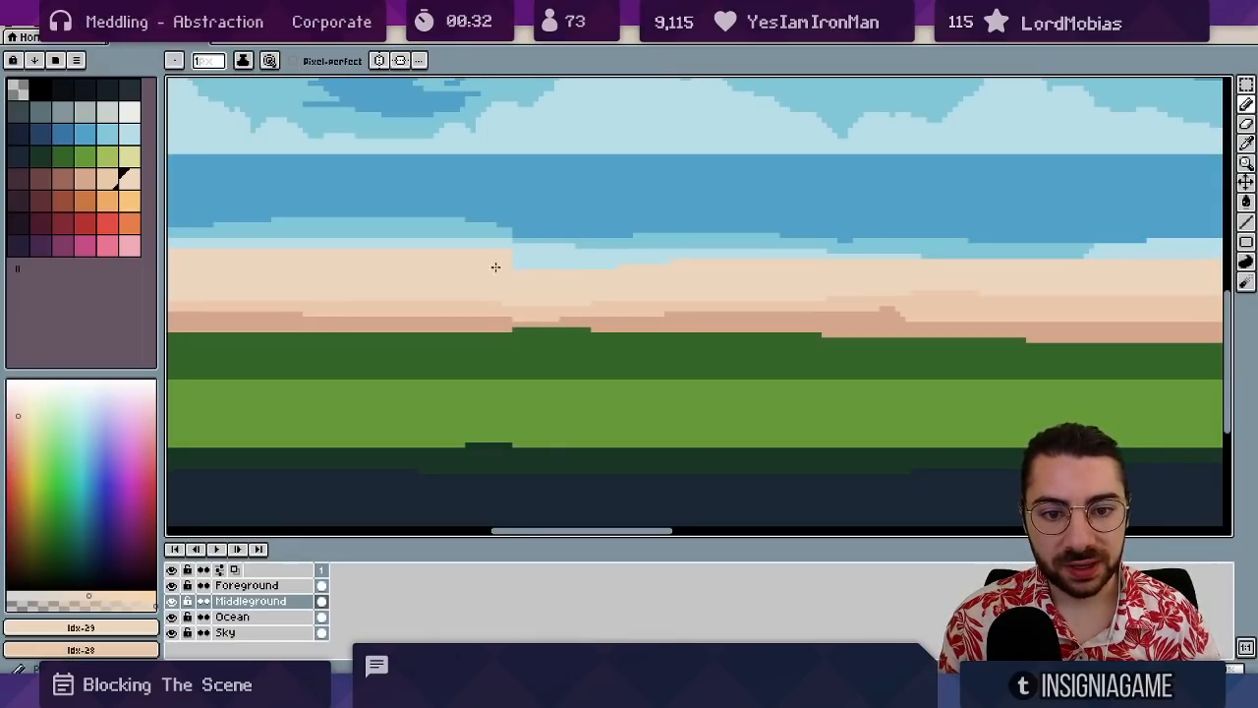
pyautogui.keyDown('alt'); pyautogui.click(561, 242); pyautogui.keyUp('alt')
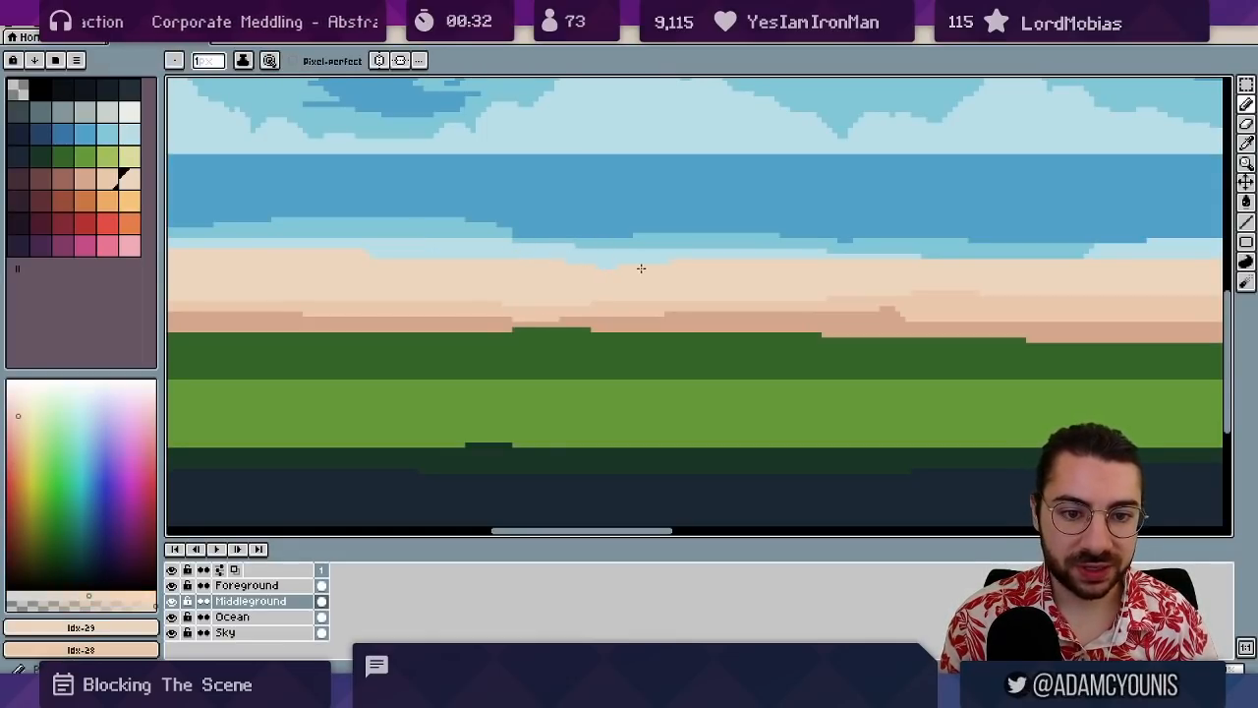
# - Extend the pale blue (Idx-17) shallows into the upper edge of the light sand with 1 px straight lines
pyautogui.press('space')
pyautogui.moveTo(1062, 261); pyautogui.dragTo(661, 245)
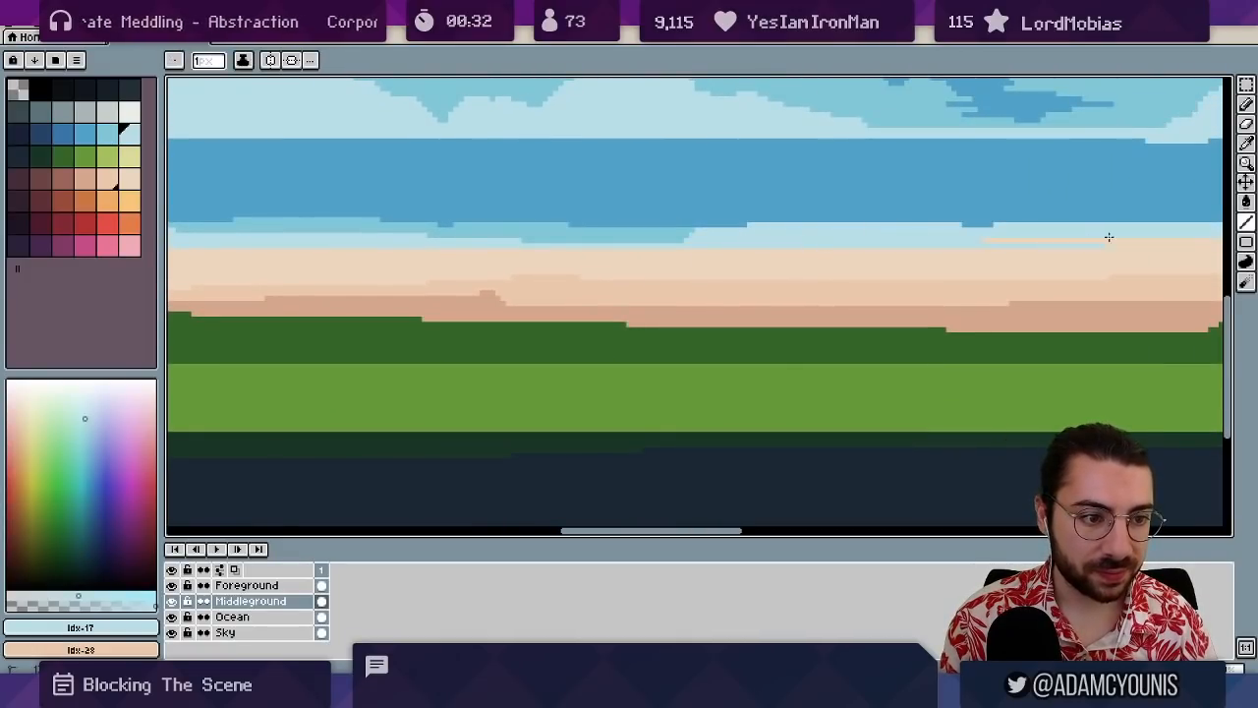
pyautogui.moveTo(1048, 239); pyautogui.dragTo(678, 263)
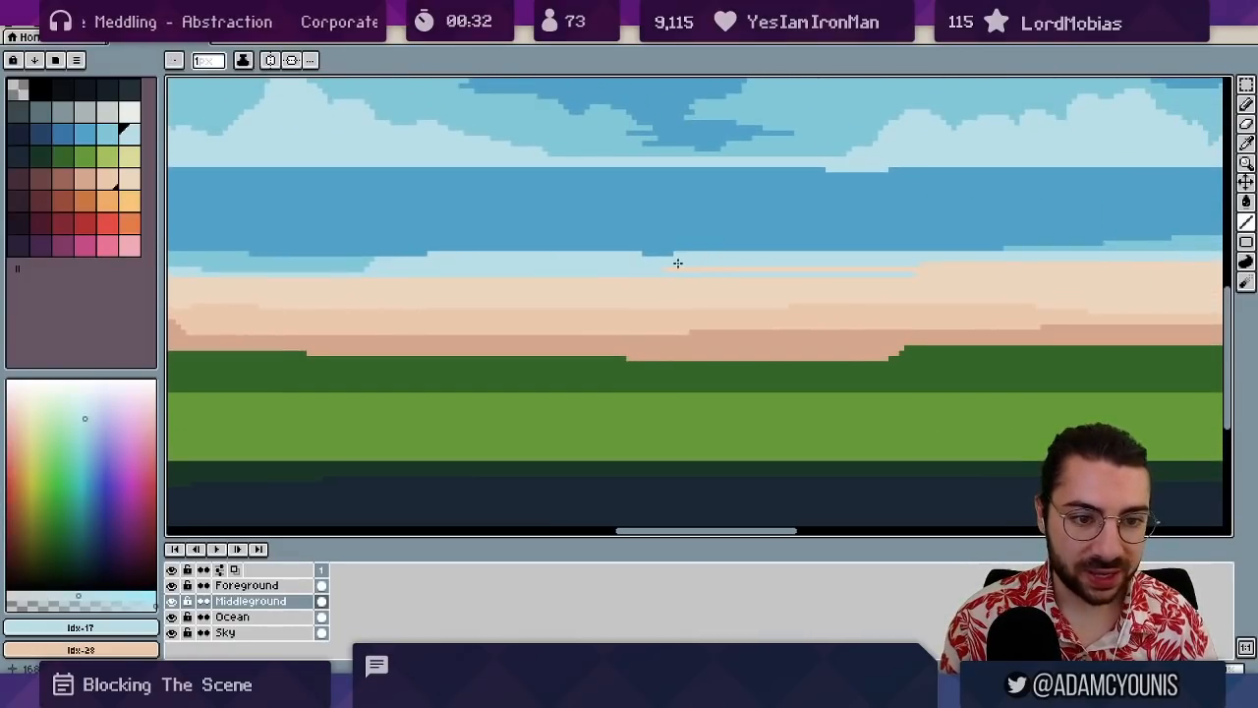
pyautogui.moveTo(1069, 259); pyautogui.dragTo(666, 272)
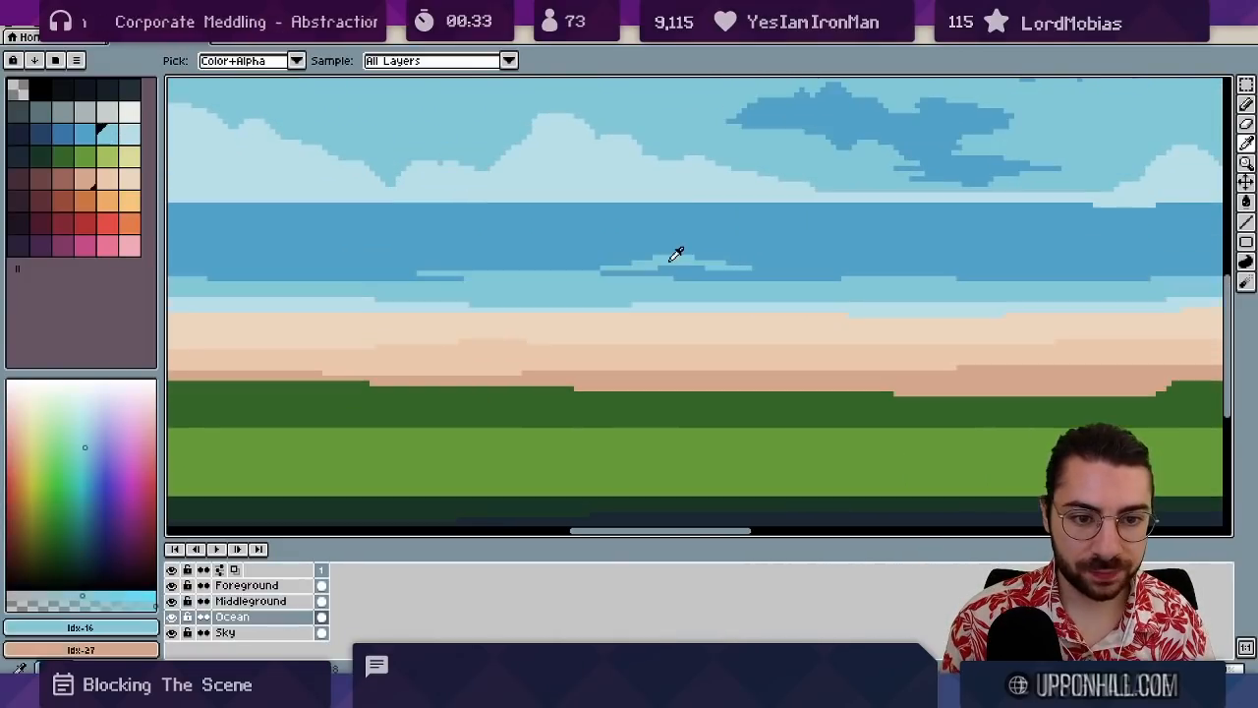
# - Break the Ocean layer's mid-blue lower edge into horizontal streaks with a 1 px brush, alternating Idx-15 and Idx-16
pyautogui.keyDown('alt'); pyautogui.click(708, 272); pyautogui.keyUp('alt')
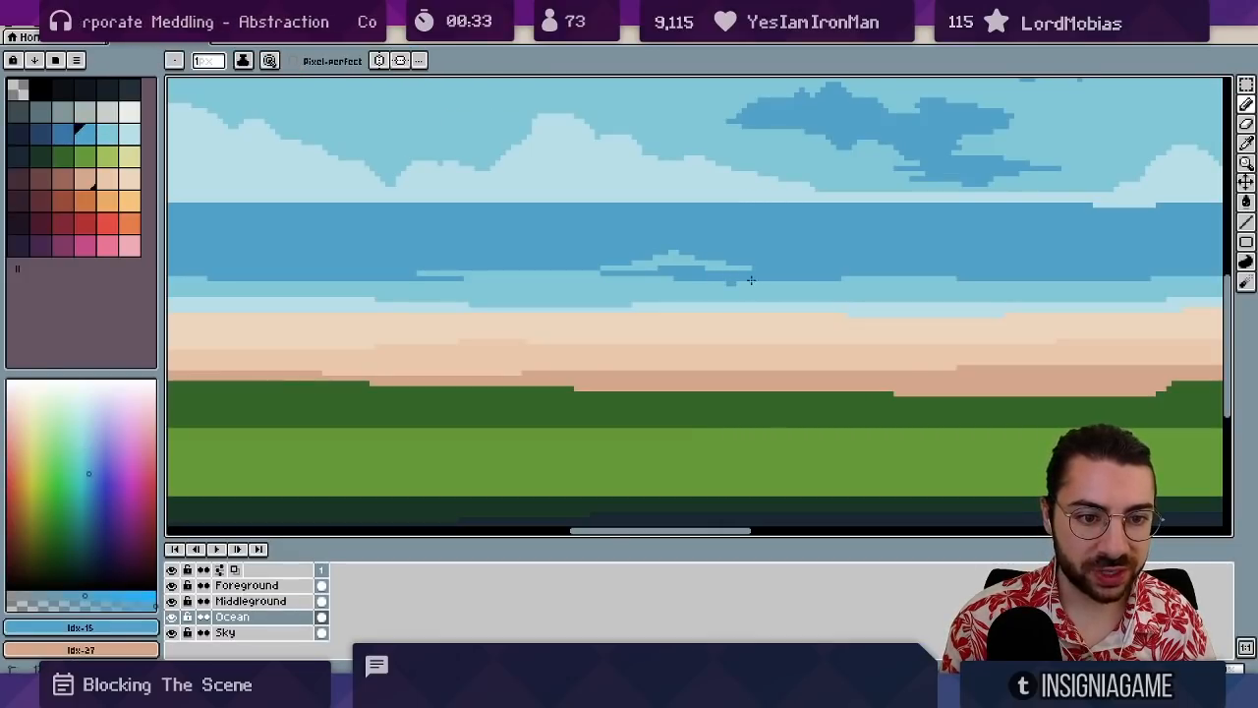
pyautogui.moveTo(745, 281); pyautogui.dragTo(789, 282)
pyautogui.keyDown('alt'); pyautogui.click(810, 270); pyautogui.keyUp('alt')
pyautogui.moveTo(862, 261)
pyautogui.mouseDown()
pyautogui.moveTo(783, 249)
pyautogui.moveTo(830, 259)
pyautogui.moveTo(807, 270)
pyautogui.moveTo(854, 256)
pyautogui.moveTo(893, 269)
pyautogui.moveTo(799, 225)
pyautogui.mouseUp()
pyautogui.keyDown('alt'); pyautogui.click(809, 277); pyautogui.keyUp('alt')
pyautogui.press('z')
pyautogui.scroll(4, 821, 270)
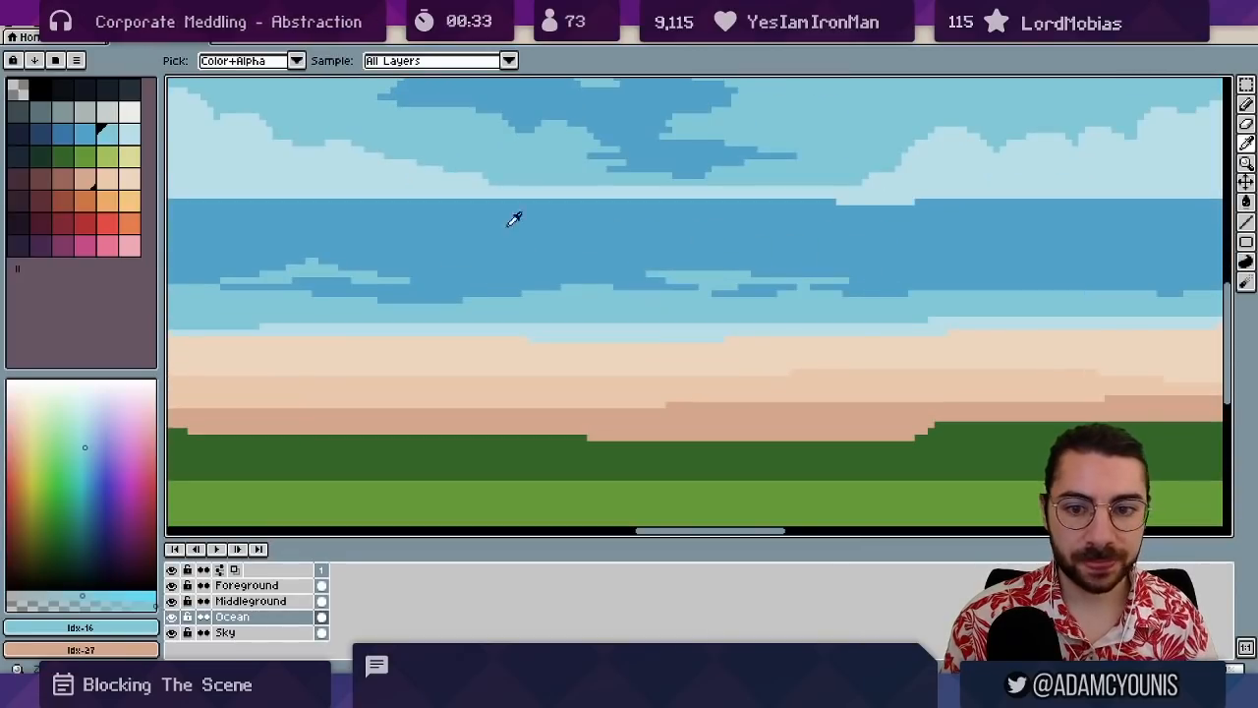
# - Clean the tip of the light ripple and continue the alternating Idx-15 and Idx-16 streaks further right along the ocean's edge
pyautogui.keyDown('alt'); pyautogui.click(340, 251); pyautogui.keyUp('alt')
pyautogui.click(313, 260)
pyautogui.moveTo(964, 289); pyautogui.dragTo(786, 291)
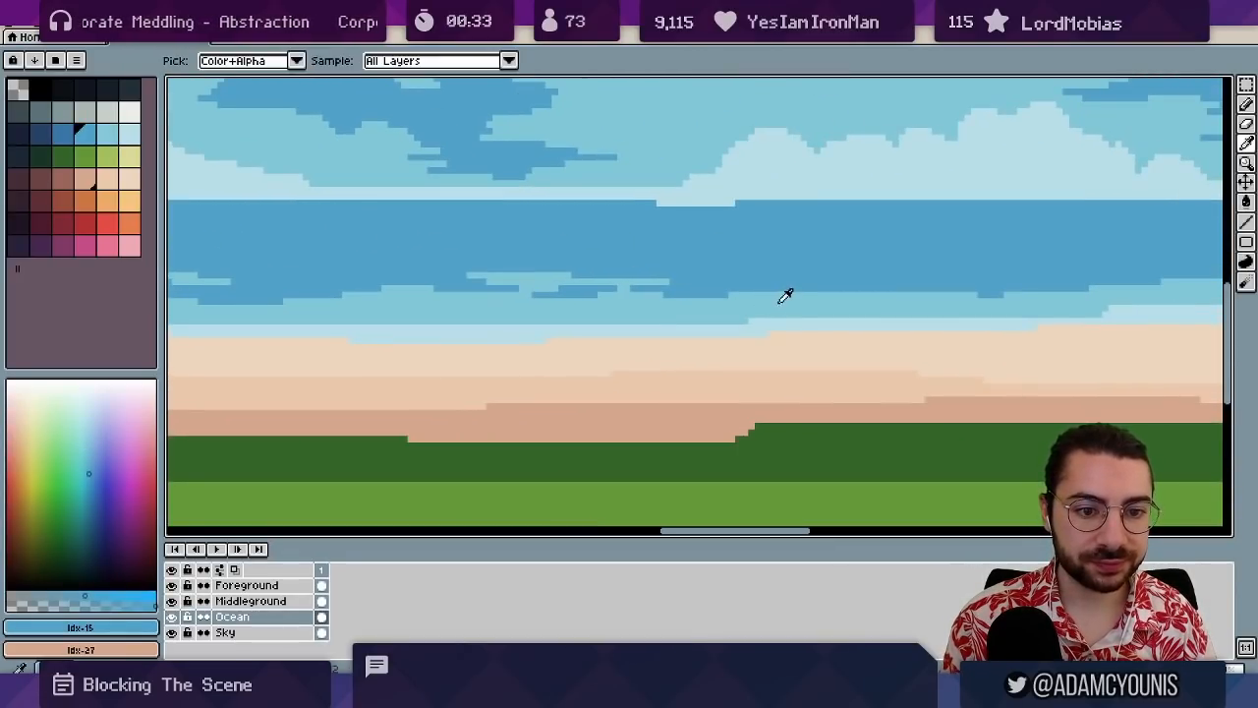
pyautogui.keyDown('alt'); pyautogui.click(784, 298); pyautogui.keyUp('alt')
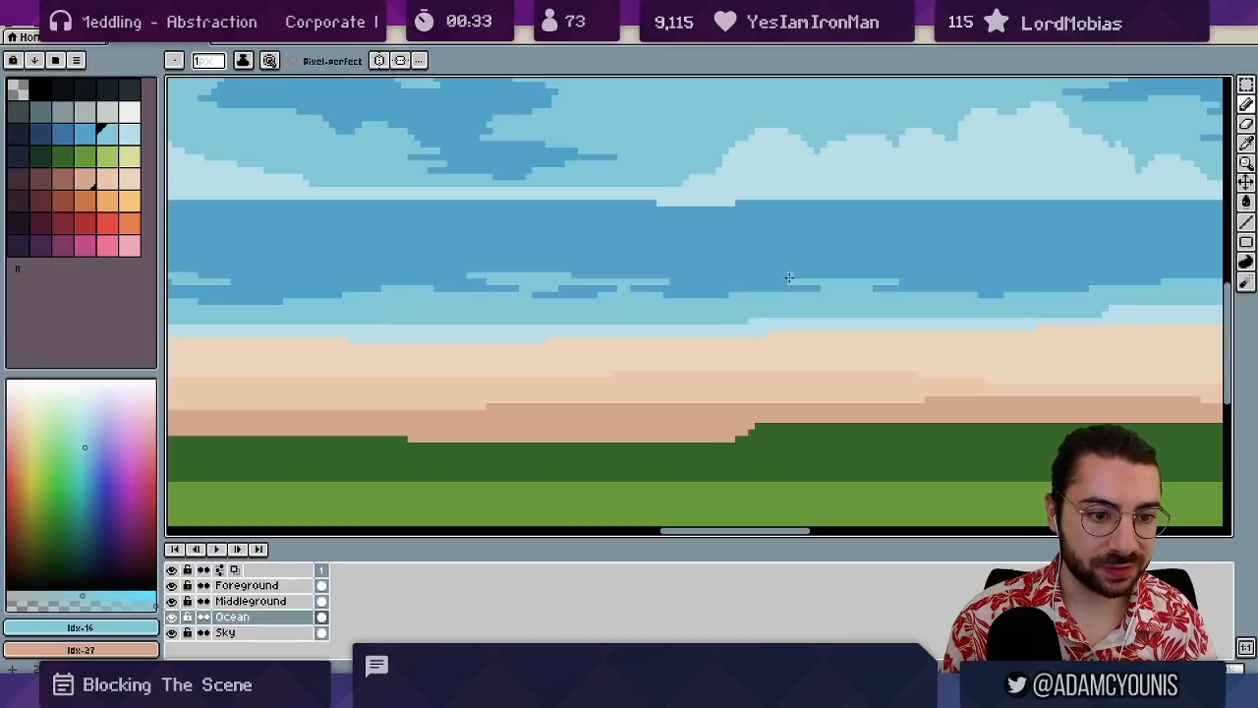
pyautogui.moveTo(745, 276)
pyautogui.mouseDown()
pyautogui.moveTo(830, 274)
pyautogui.moveTo(819, 280)
pyautogui.mouseUp()
pyautogui.keyDown('alt'); pyautogui.click(798, 273); pyautogui.keyUp('alt')
pyautogui.keyDown('alt'); pyautogui.click(768, 268); pyautogui.keyUp('alt')
pyautogui.moveTo(710, 279); pyautogui.dragTo(777, 280)
pyautogui.moveTo(927, 258); pyautogui.dragTo(838, 260)
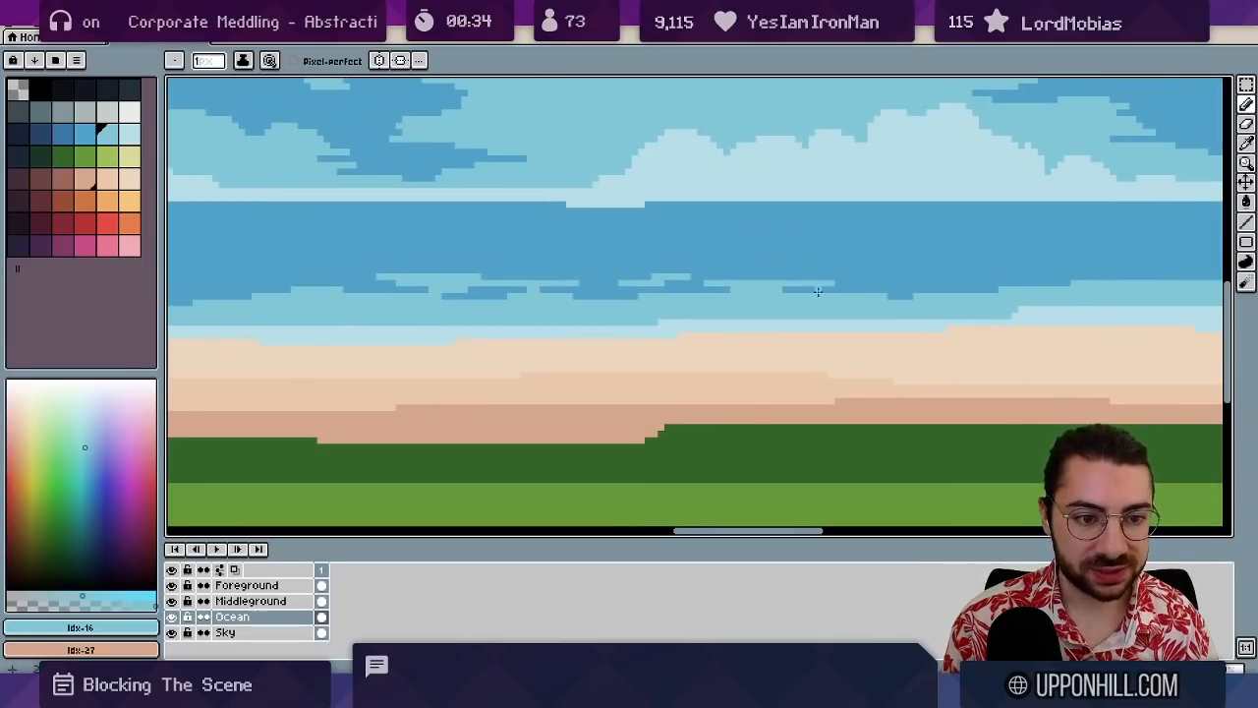
# - Scatter small light blue (Idx-16) dashes through the mid-blue water above the streaks, working leftward
pyautogui.scroll(-1, 686, 267)
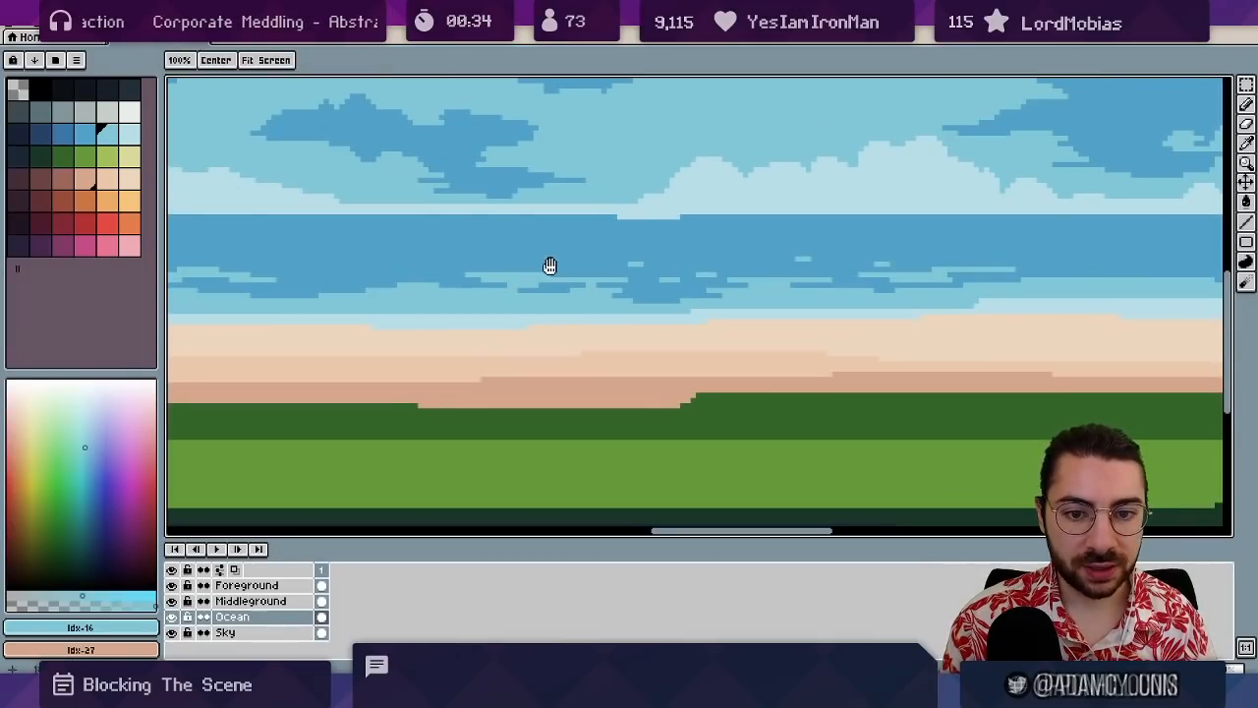
pyautogui.hscroll(-3, 560, 264)
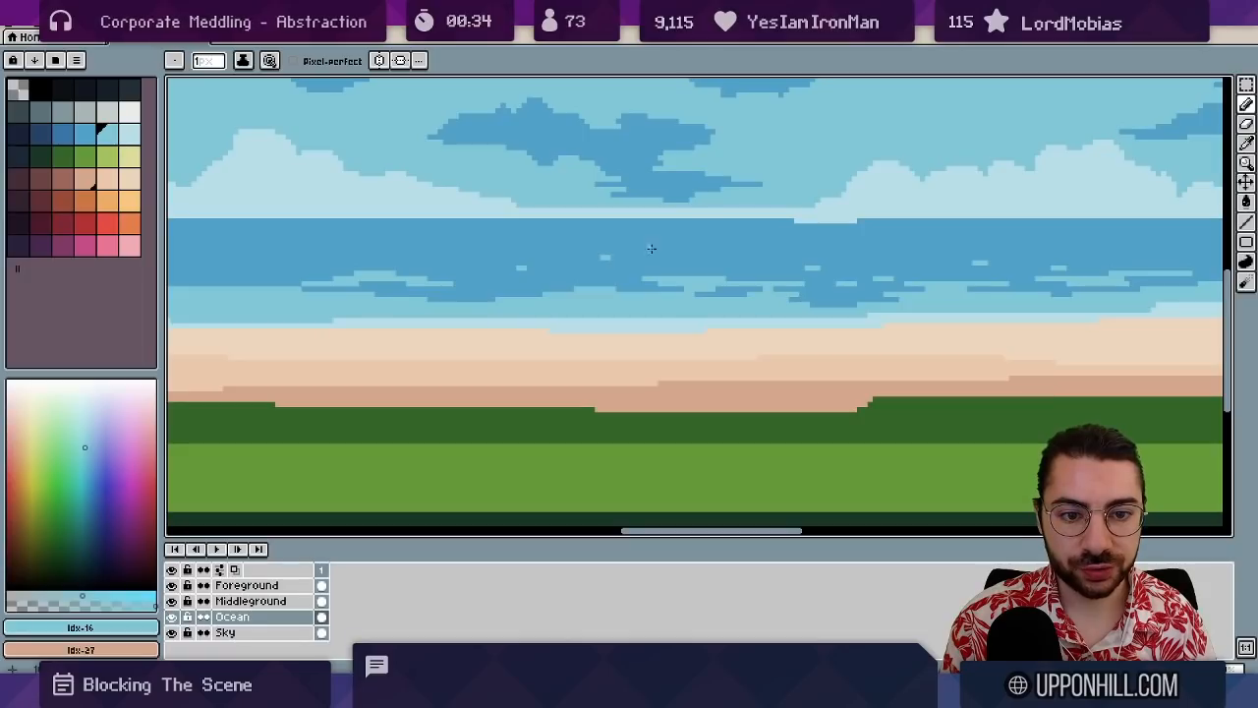
pyautogui.hscroll(-2, 600, 276)
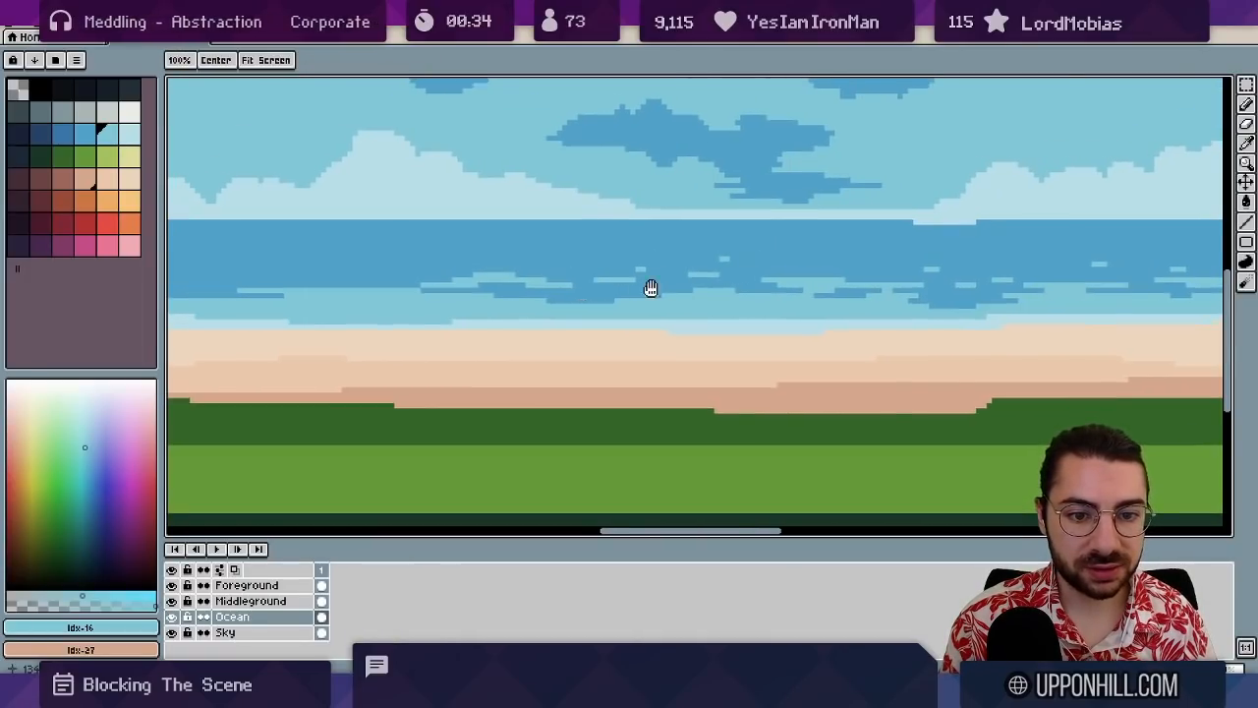
pyautogui.hscroll(-3, 651, 284)
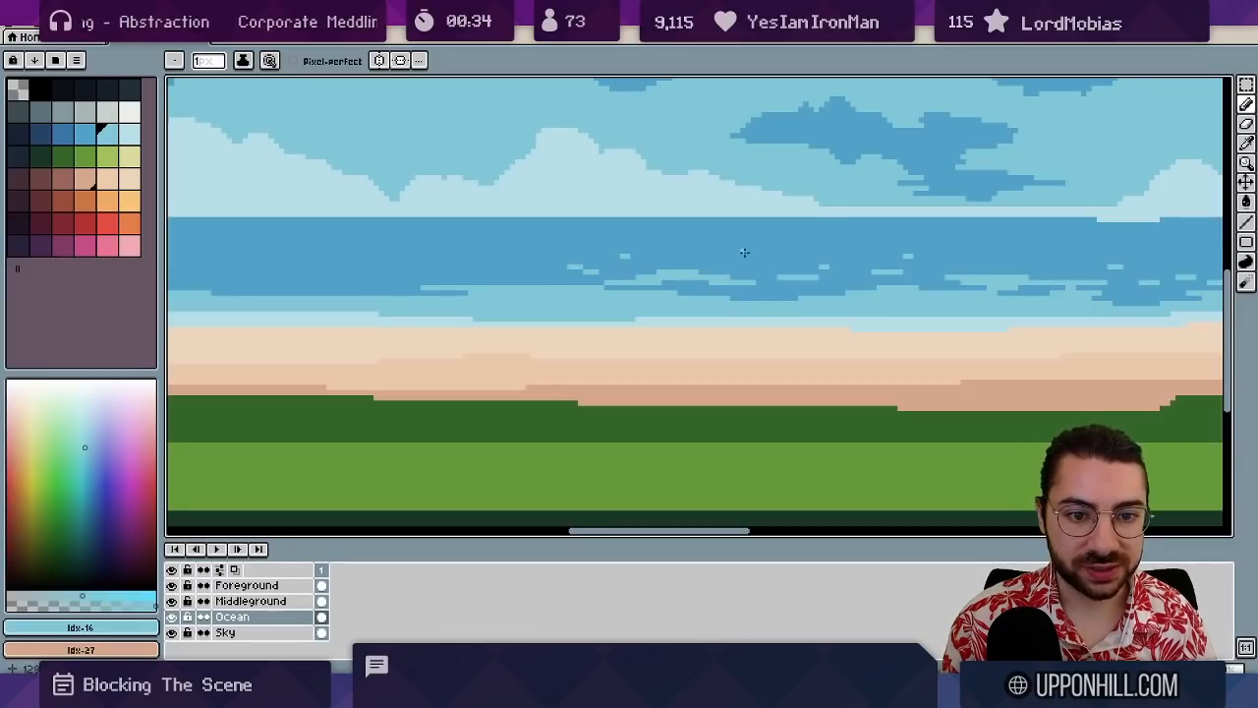
pyautogui.hscroll(-4, 770, 255)
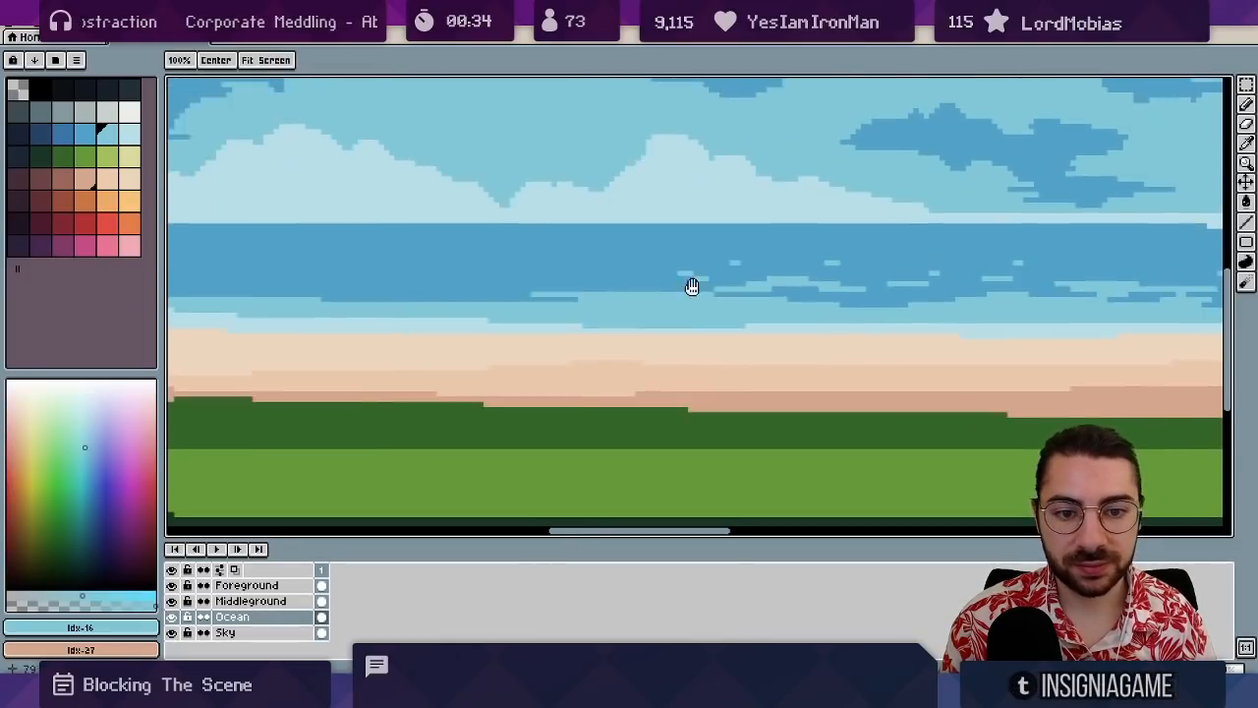
# - Trim the leftmost light ripples into shorter dashes with 1 px strokes of the sampled Idx-15 and Idx-16 blues
pyautogui.press('z')
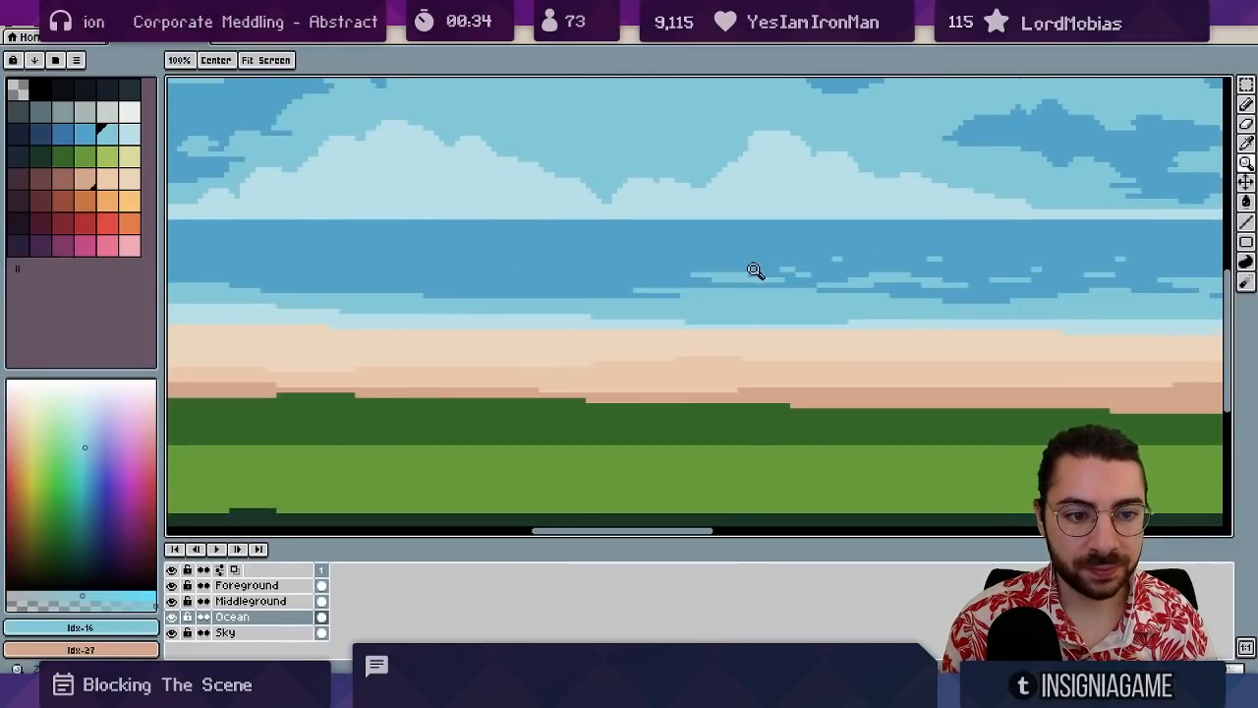
pyautogui.scroll(-3, 754, 269)
pyautogui.scroll(5, 634, 281)
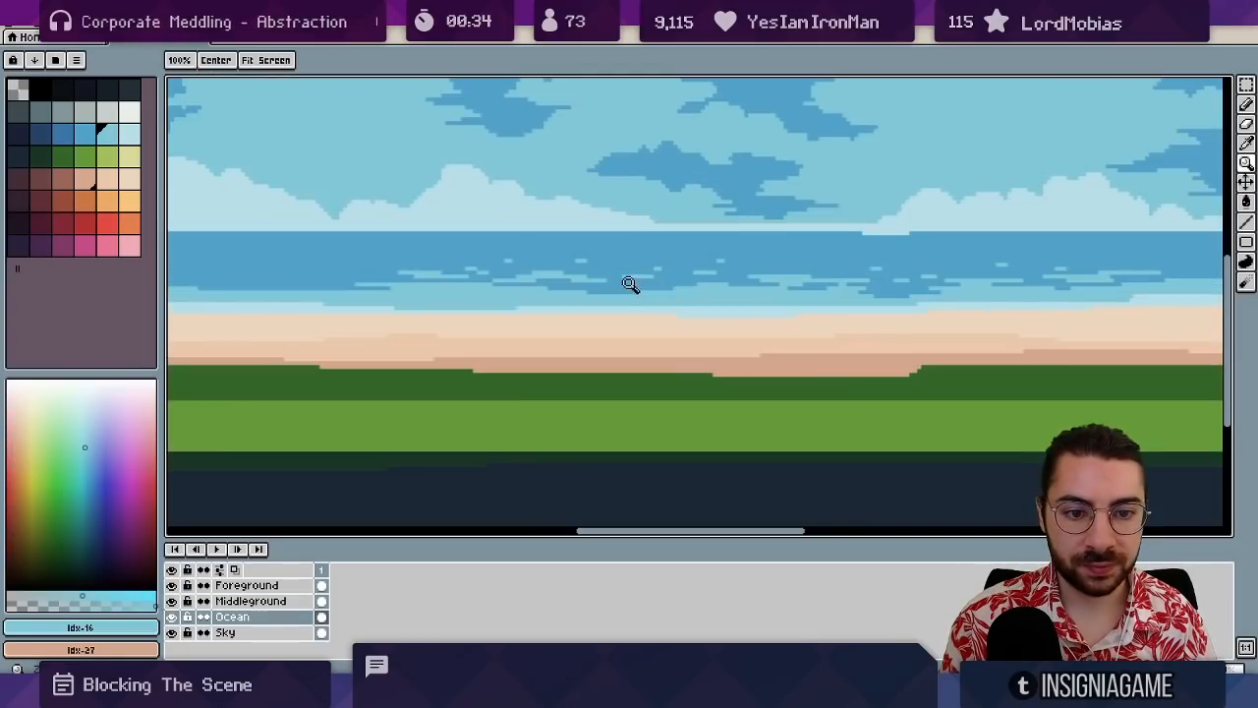
pyautogui.keyDown('alt'); pyautogui.click(540, 256); pyautogui.keyUp('alt')
pyautogui.press('b')
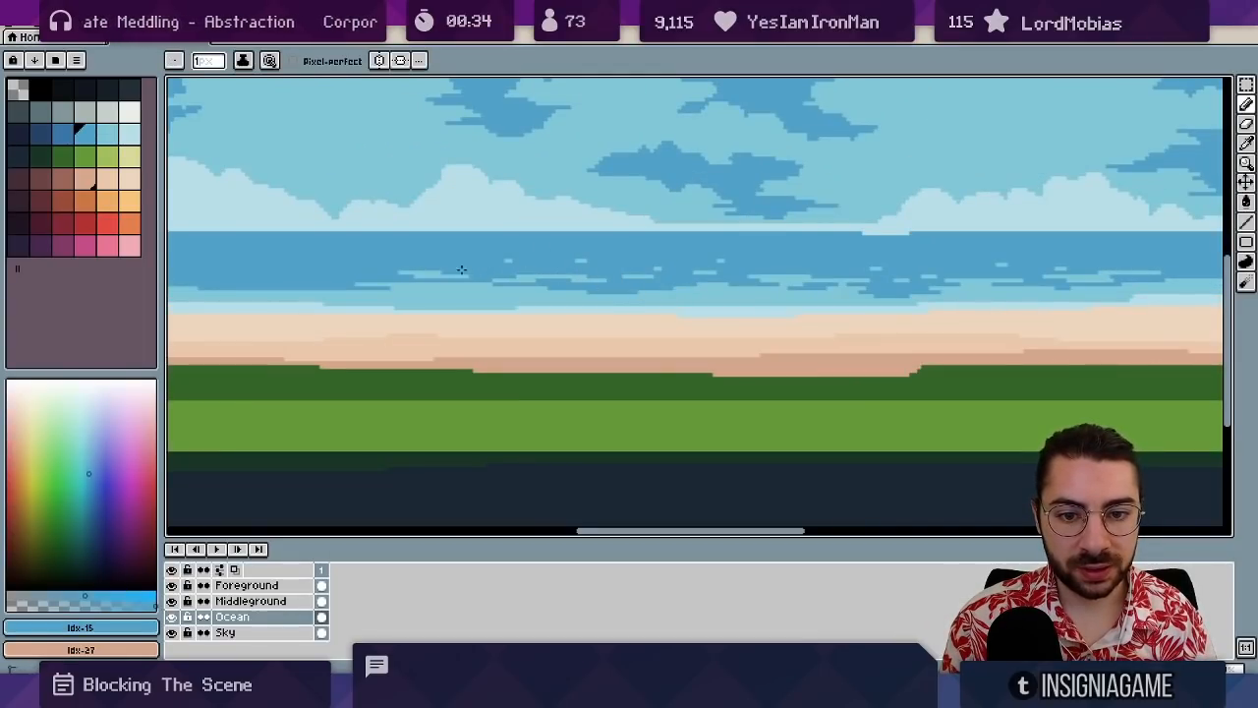
pyautogui.press('z')
pyautogui.hscroll(-4, 675, 272)
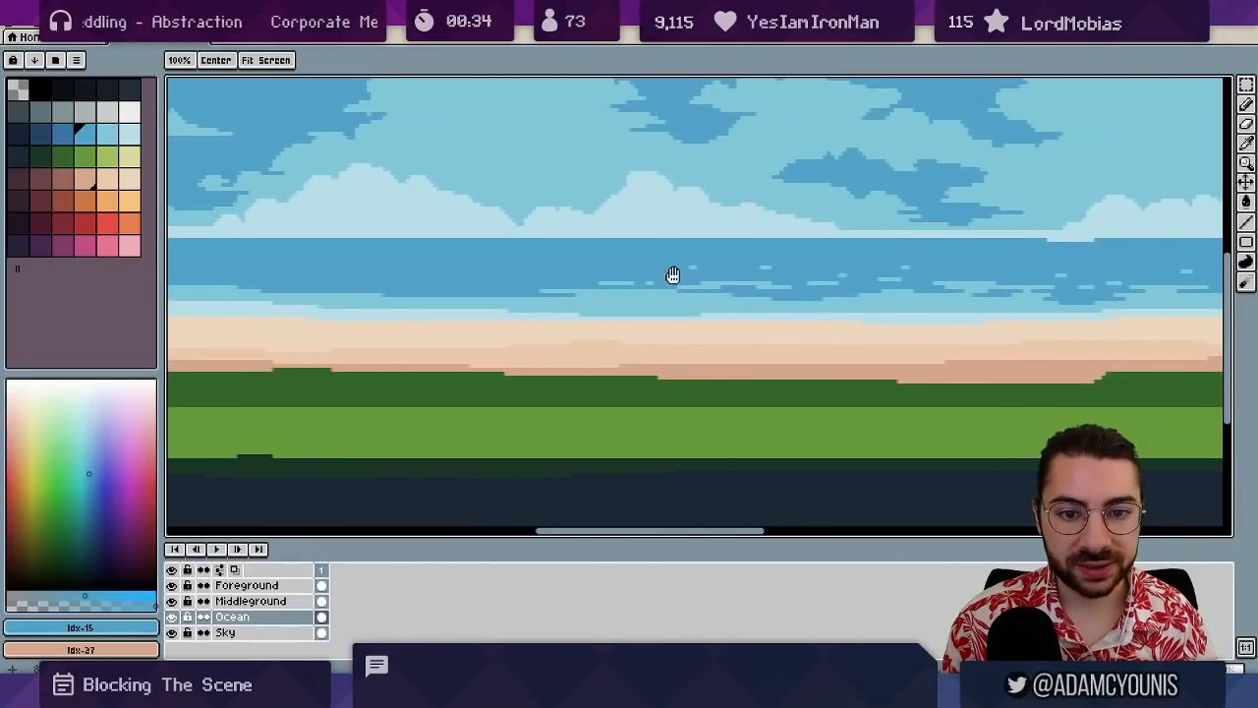
pyautogui.press('b')
pyautogui.keyDown('alt'); pyautogui.click(720, 283); pyautogui.keyUp('alt')
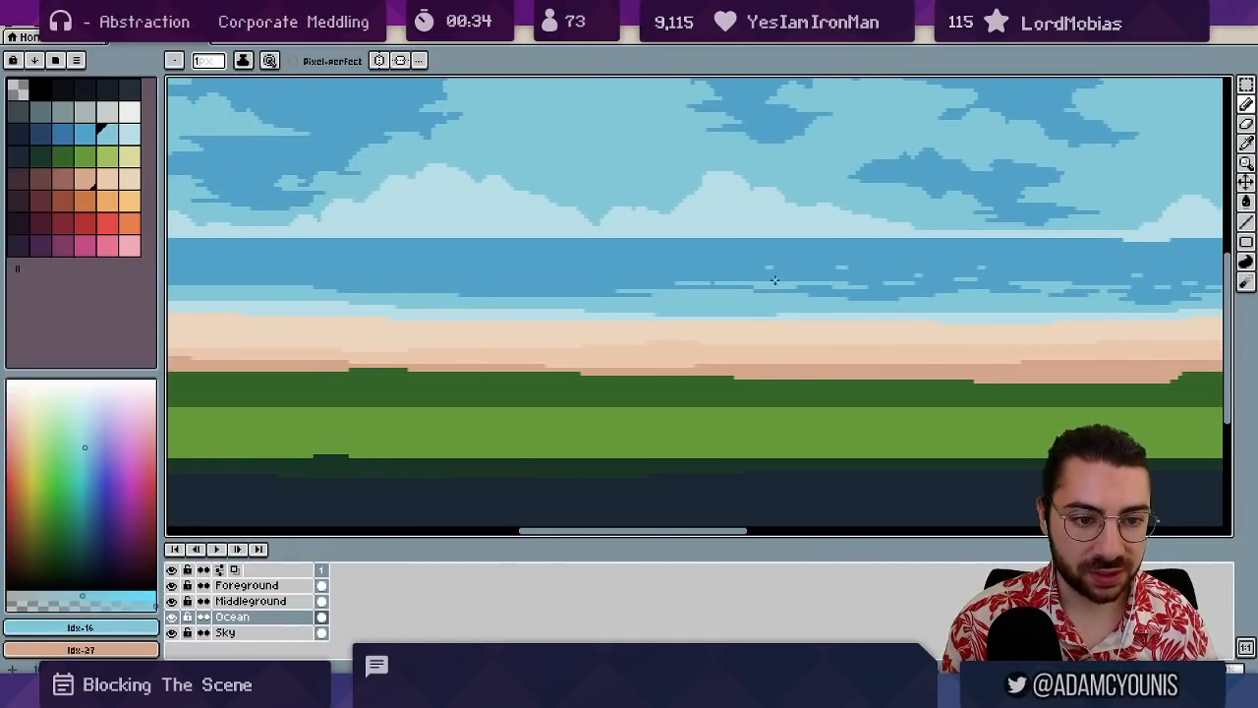
pyautogui.keyDown('alt'); pyautogui.click(716, 279); pyautogui.keyUp('alt')
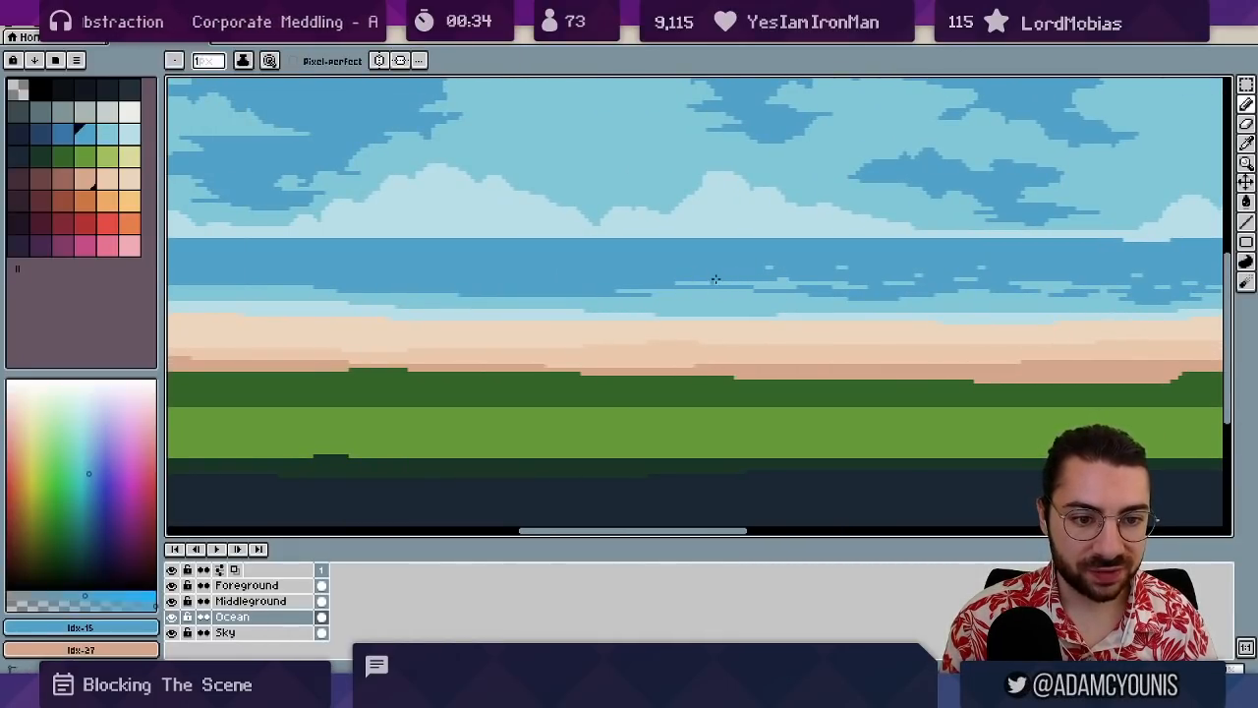
# - Add a small cluster of light blue (Idx-16) dashes in the mid-blue water above the leftmost ripples
pyautogui.keyDown('alt'); pyautogui.click(781, 275); pyautogui.keyUp('alt')
pyautogui.scroll(2, 802, 264)
pyautogui.keyDown('alt'); pyautogui.click(781, 278); pyautogui.keyUp('alt')
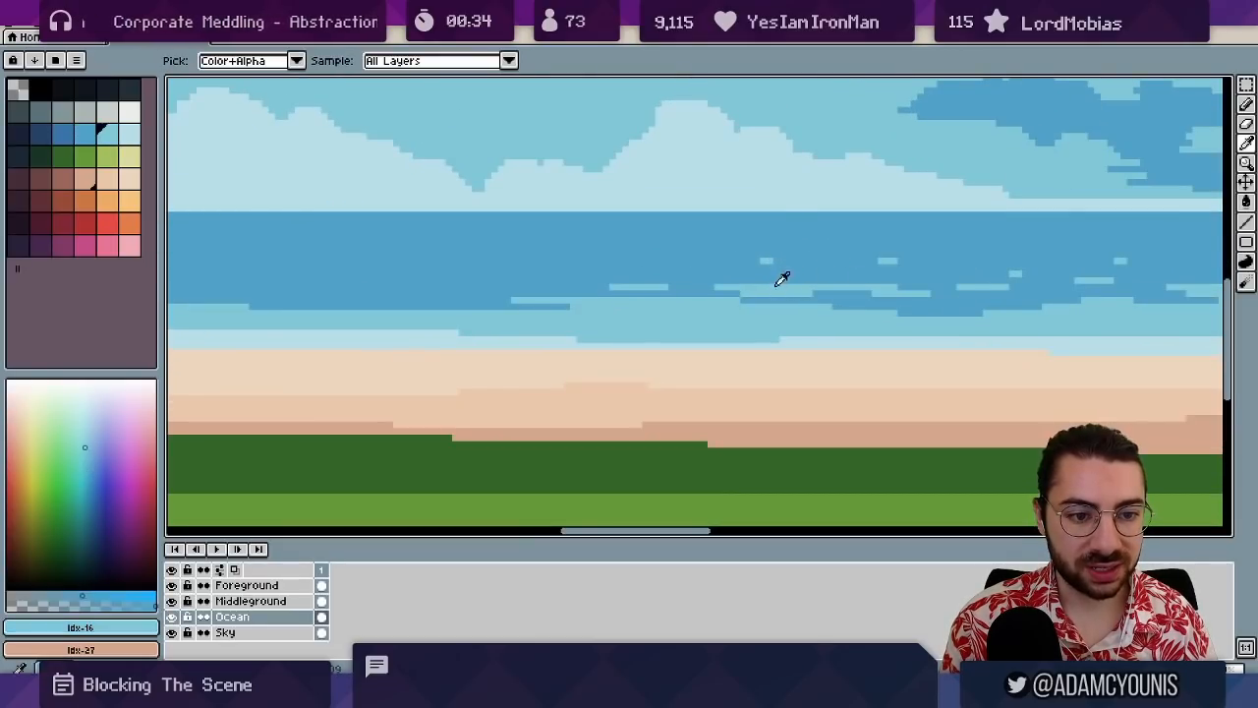
pyautogui.hscroll(3, 727, 267)
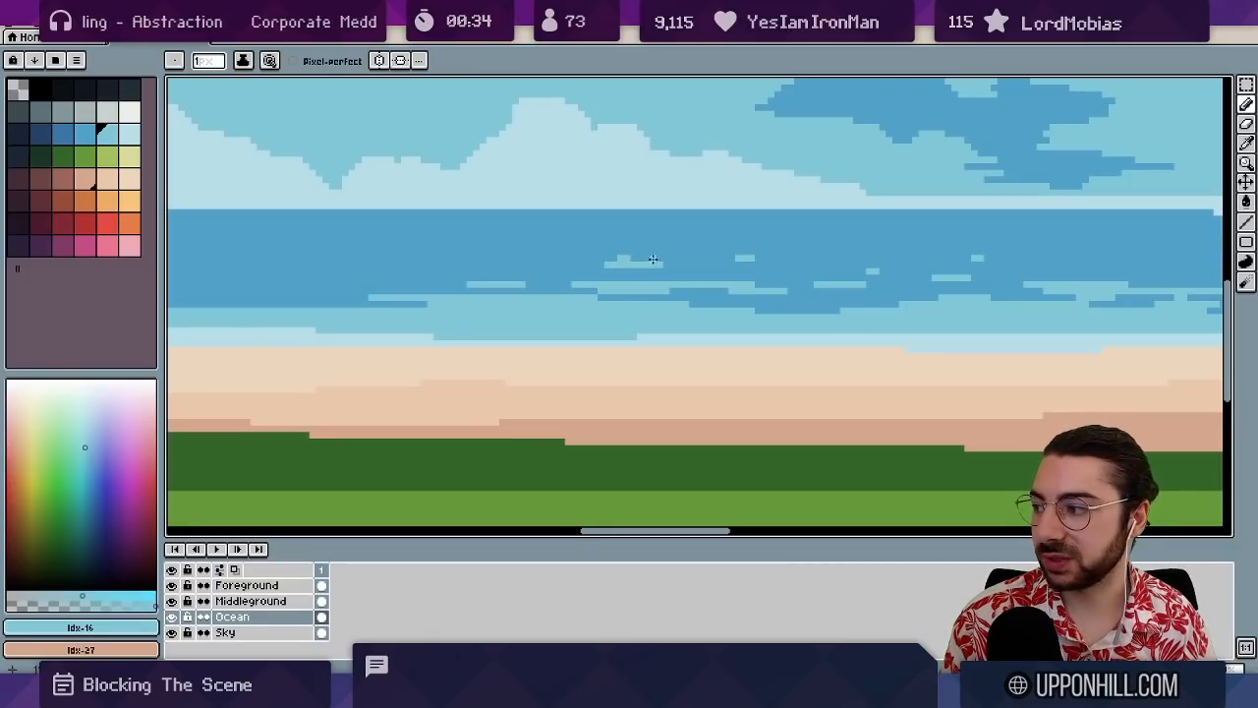
# - Add a light blue (Idx-16) ripple streak to the ocean and sample the pale foam blue (Idx-17) on the Middleground layer
pyautogui.moveTo(559, 276); pyautogui.dragTo(660, 278)
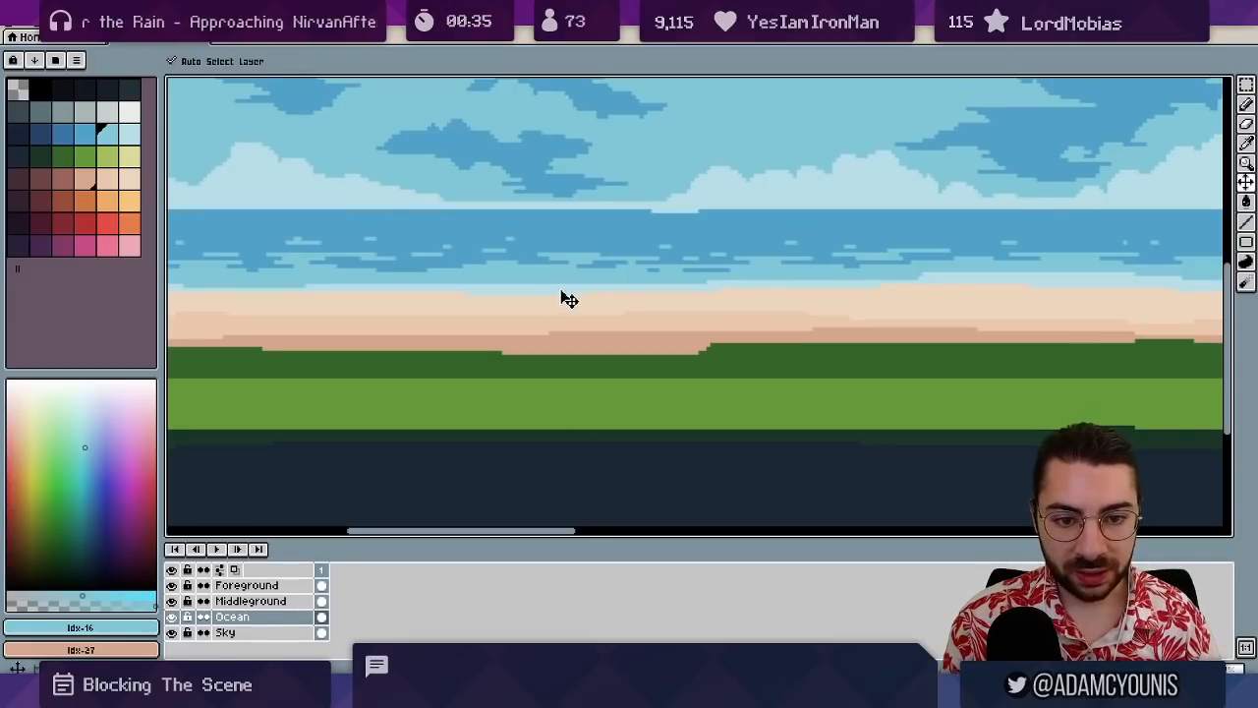
pyautogui.keyDown('ctrl'); pyautogui.click(561, 290); pyautogui.keyUp('ctrl')
pyautogui.keyDown('alt'); pyautogui.click(516, 292); pyautogui.keyUp('alt')
pyautogui.press('b')
pyautogui.moveTo(360, 295); pyautogui.dragTo(441, 305)
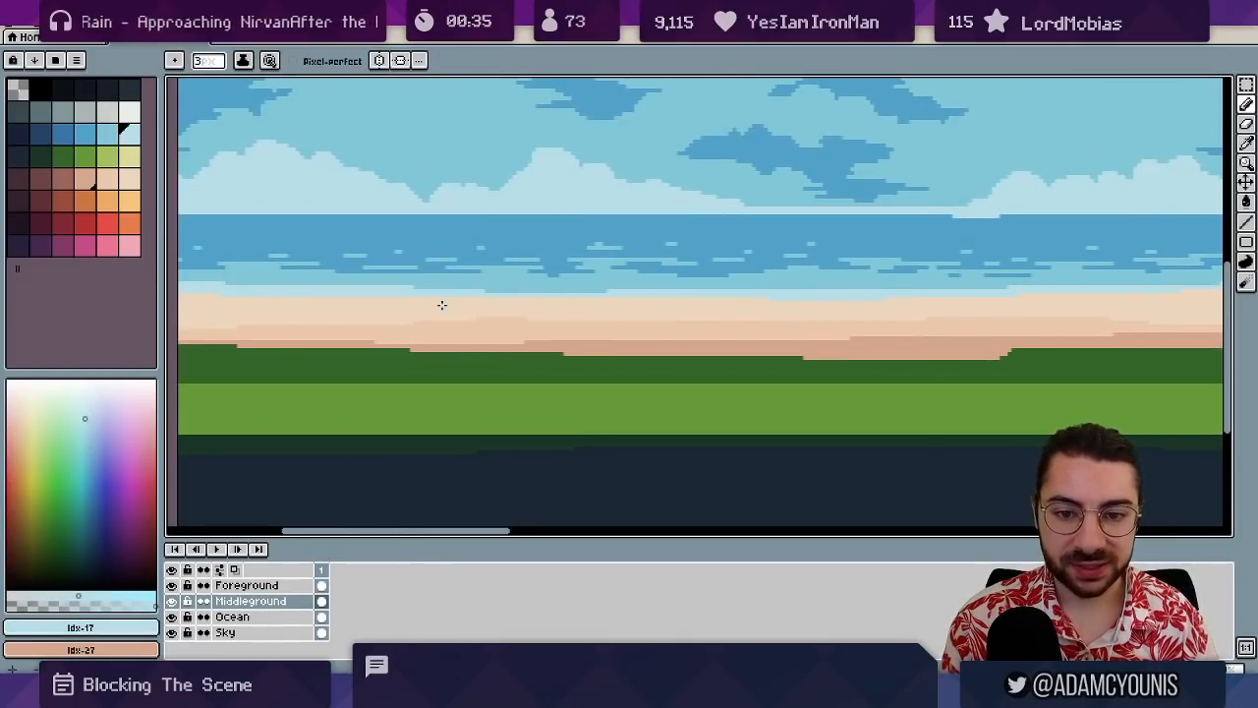
# - Set up a 6 px shading brush with the Idx-17 and Idx-16 blues for the shoreline foam
pyautogui.press('i')
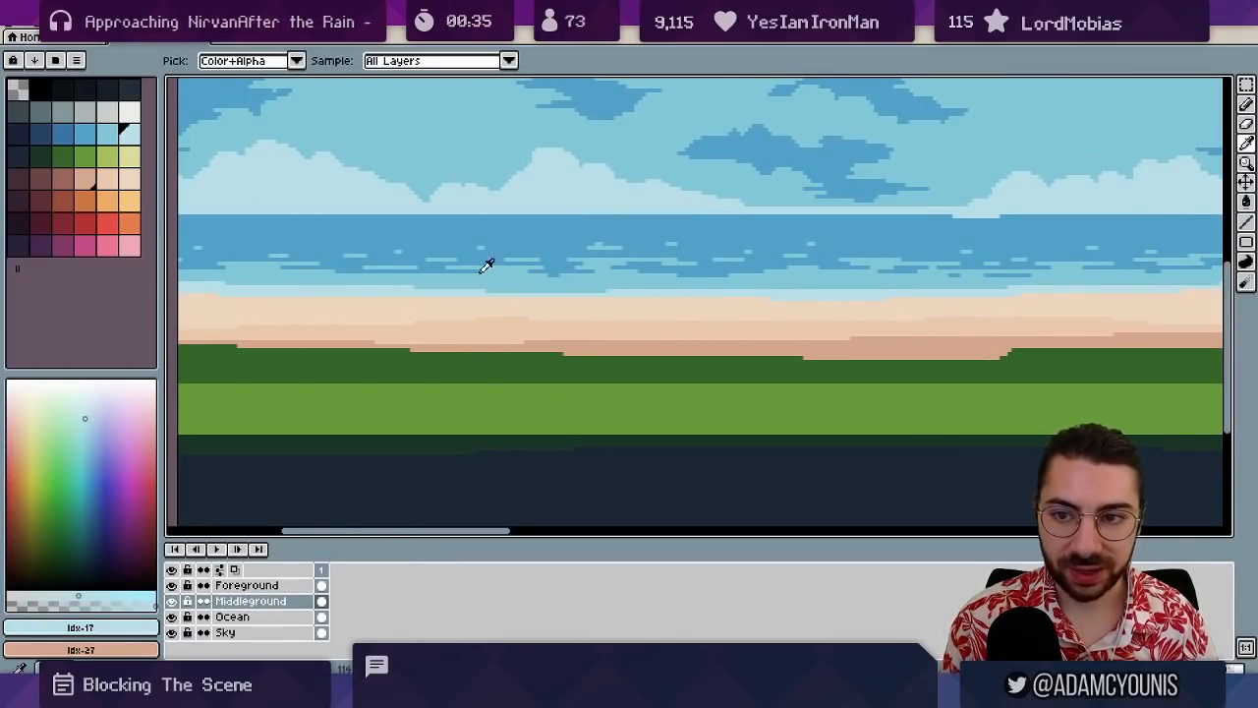
pyautogui.moveTo(127, 140); pyautogui.dragTo(108, 138)
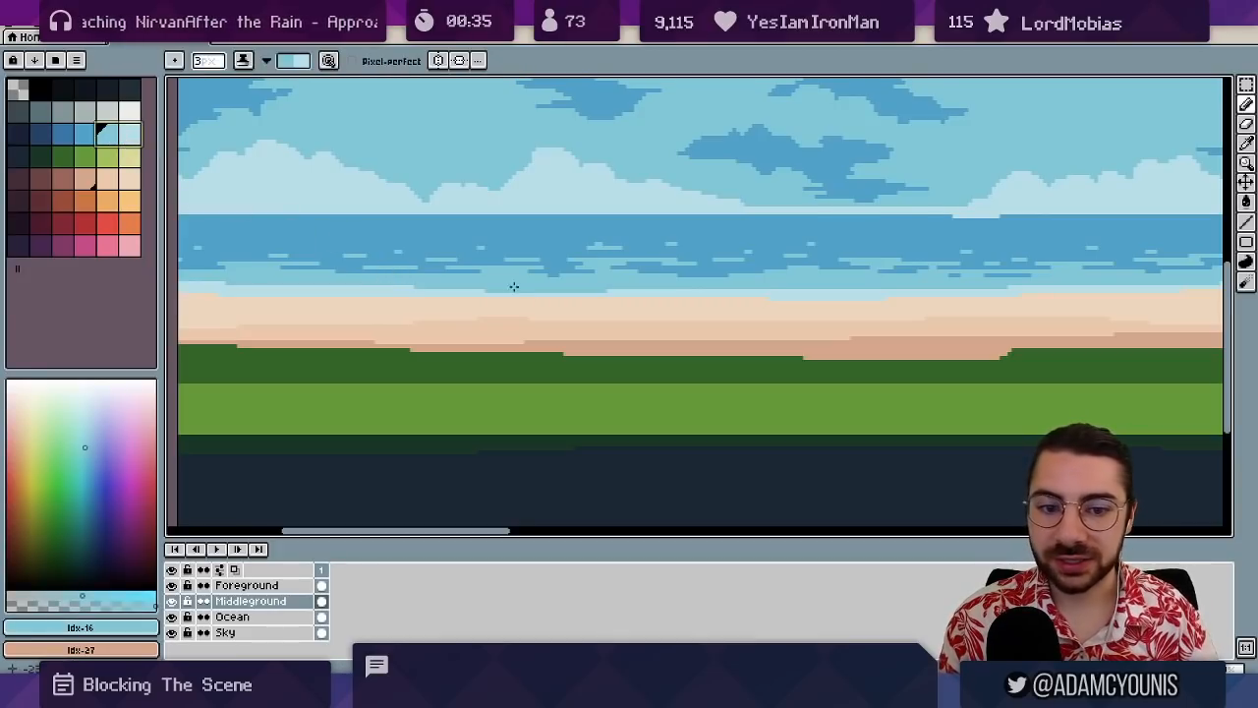
pyautogui.press('x')
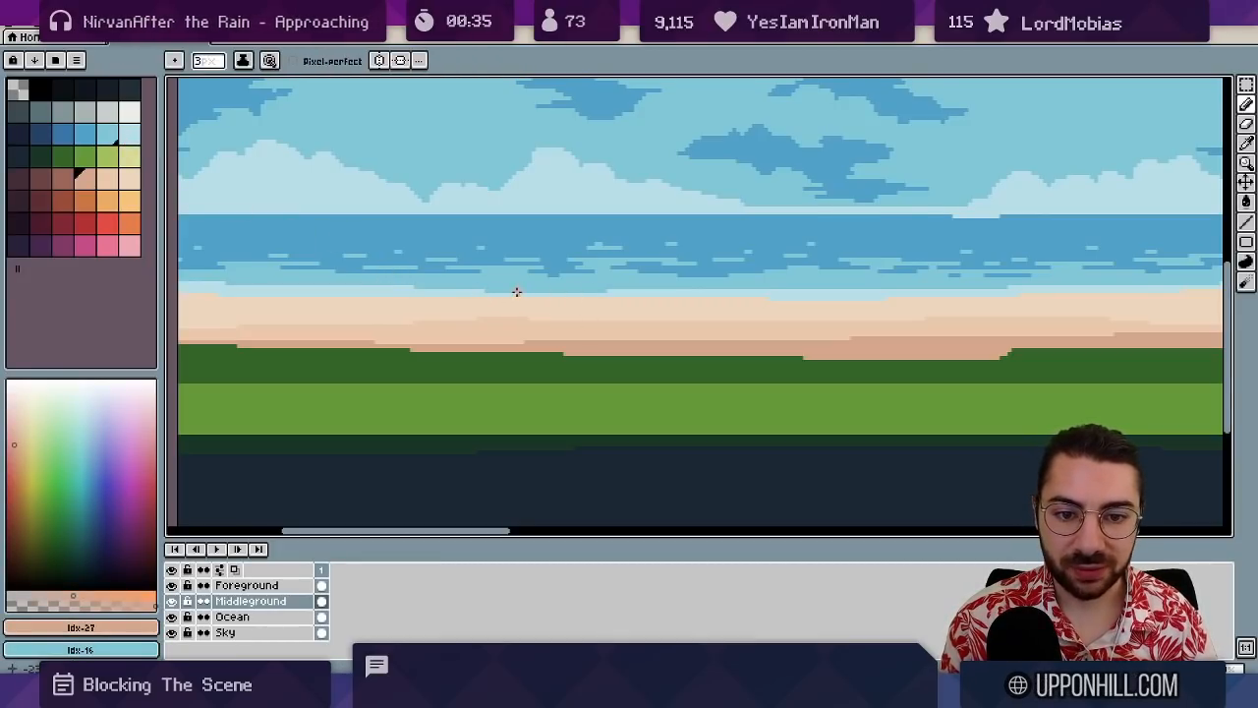
pyautogui.press('b')
pyautogui.press('x')
pyautogui.press('x')
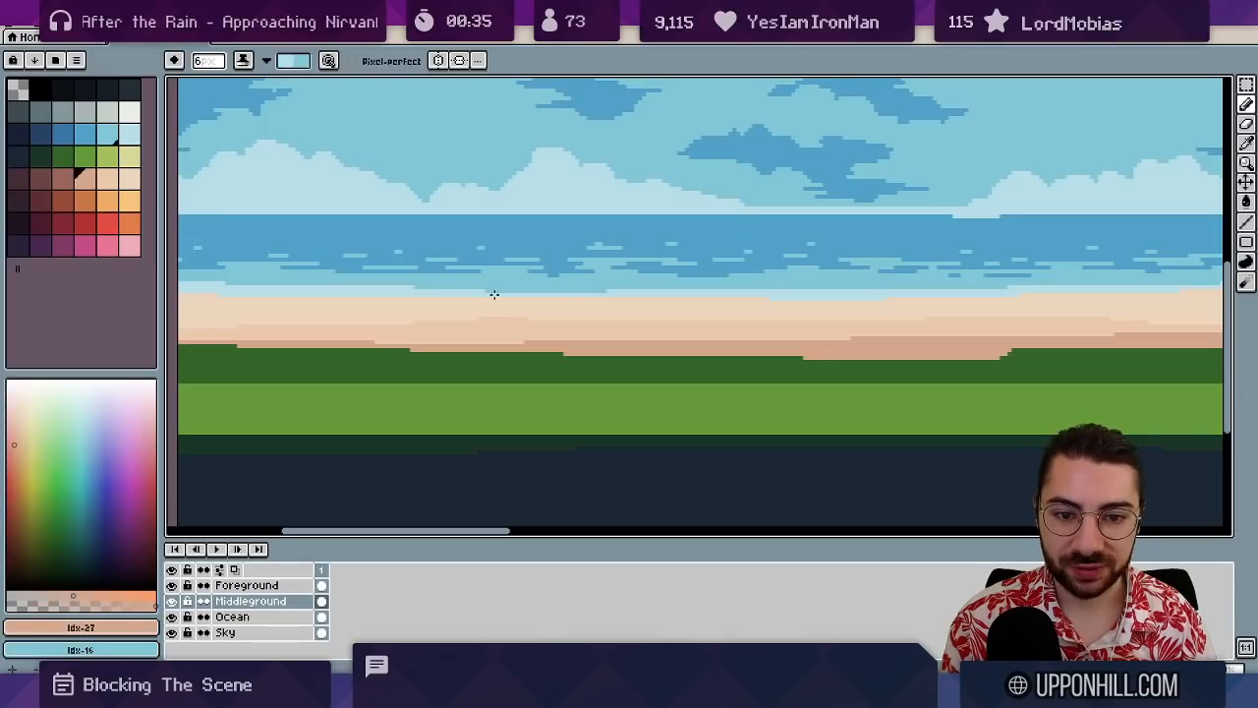
pyautogui.click(107, 133)
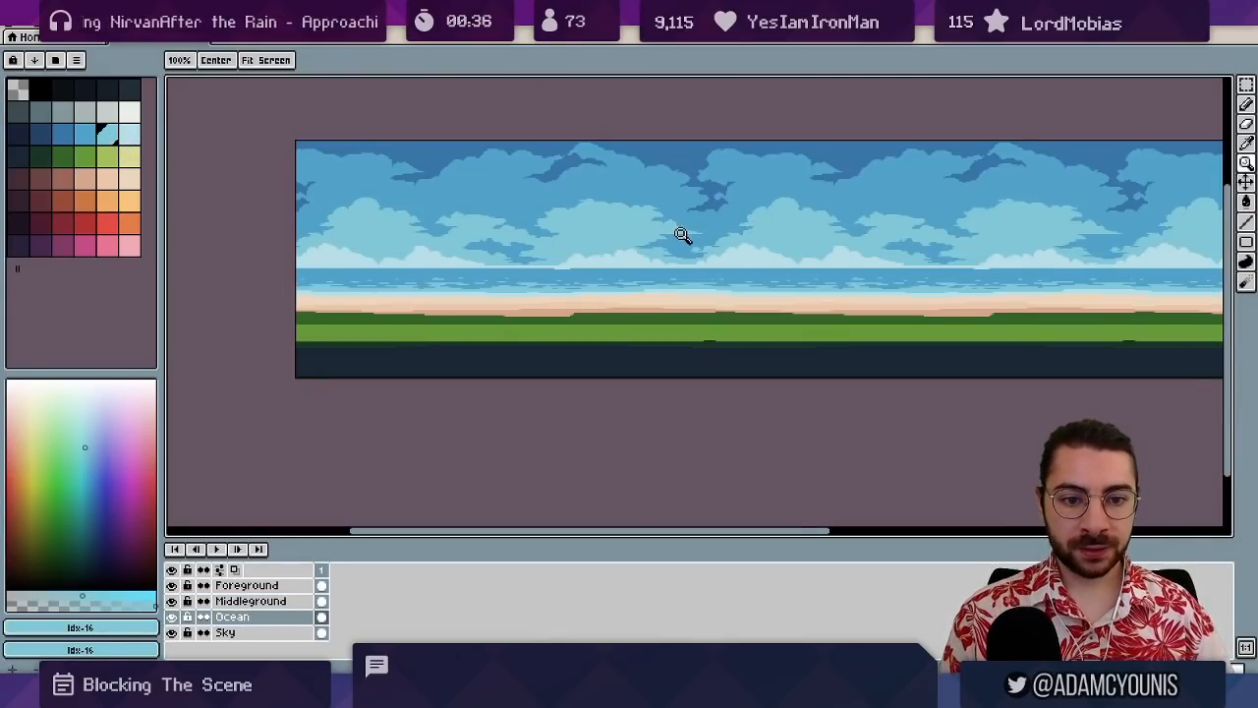
# - Shade a thin darker blue band along the start of the Ocean layer's horizon, using a 9 px brush with an Idx-14 and Idx-15 ramp
pyautogui.click(536, 261)
pyautogui.keyDown('alt'); pyautogui.click(542, 267); pyautogui.keyUp('alt')
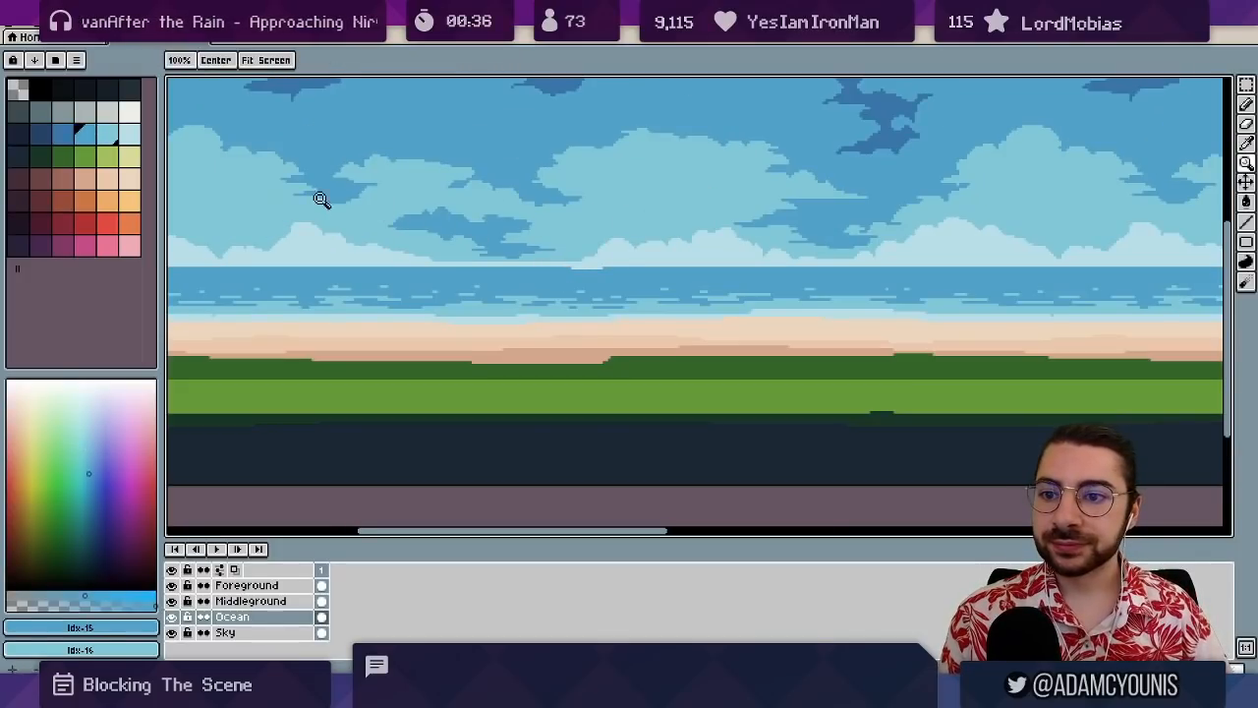
pyautogui.click(65, 135)
pyautogui.press('b')
pyautogui.moveTo(354, 225); pyautogui.dragTo(725, 259)
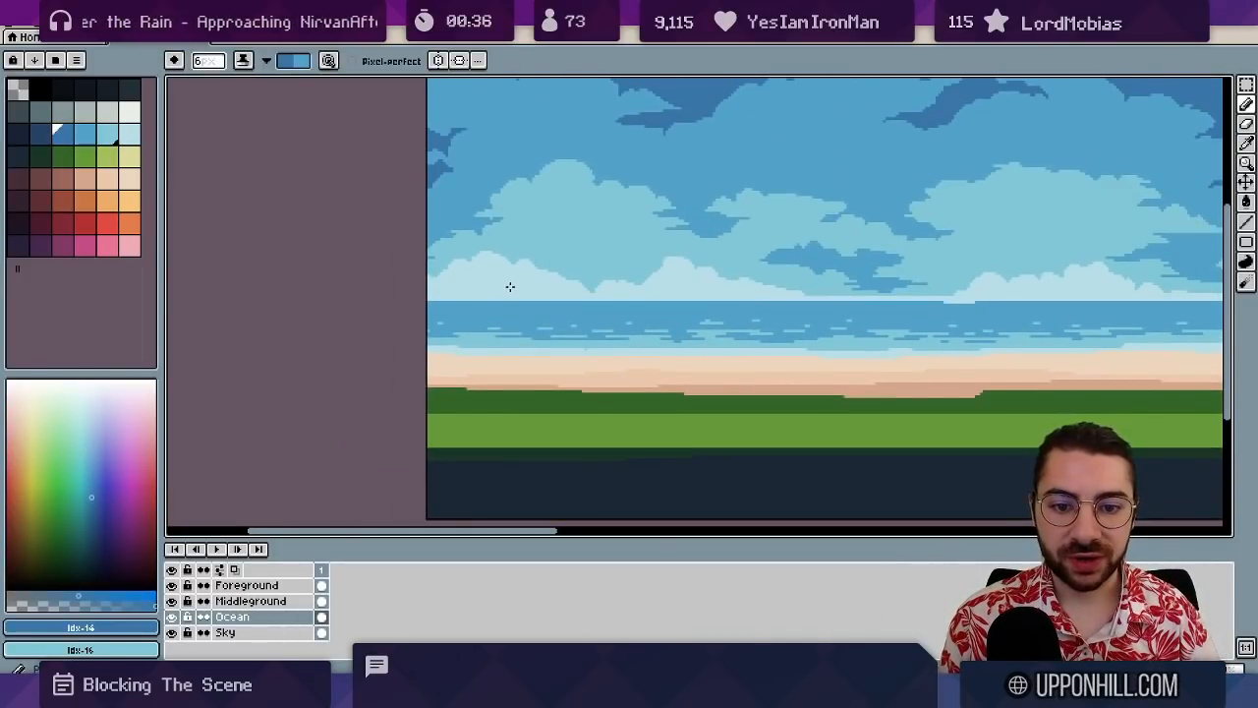
pyautogui.press('Escape')
pyautogui.hotkey('alt', '1')
pyautogui.press('x')
pyautogui.press('x')
pyautogui.moveTo(438, 299)
pyautogui.mouseDown()
pyautogui.moveTo(586, 295)
pyautogui.moveTo(421, 296)
pyautogui.moveTo(808, 290)
pyautogui.mouseUp()
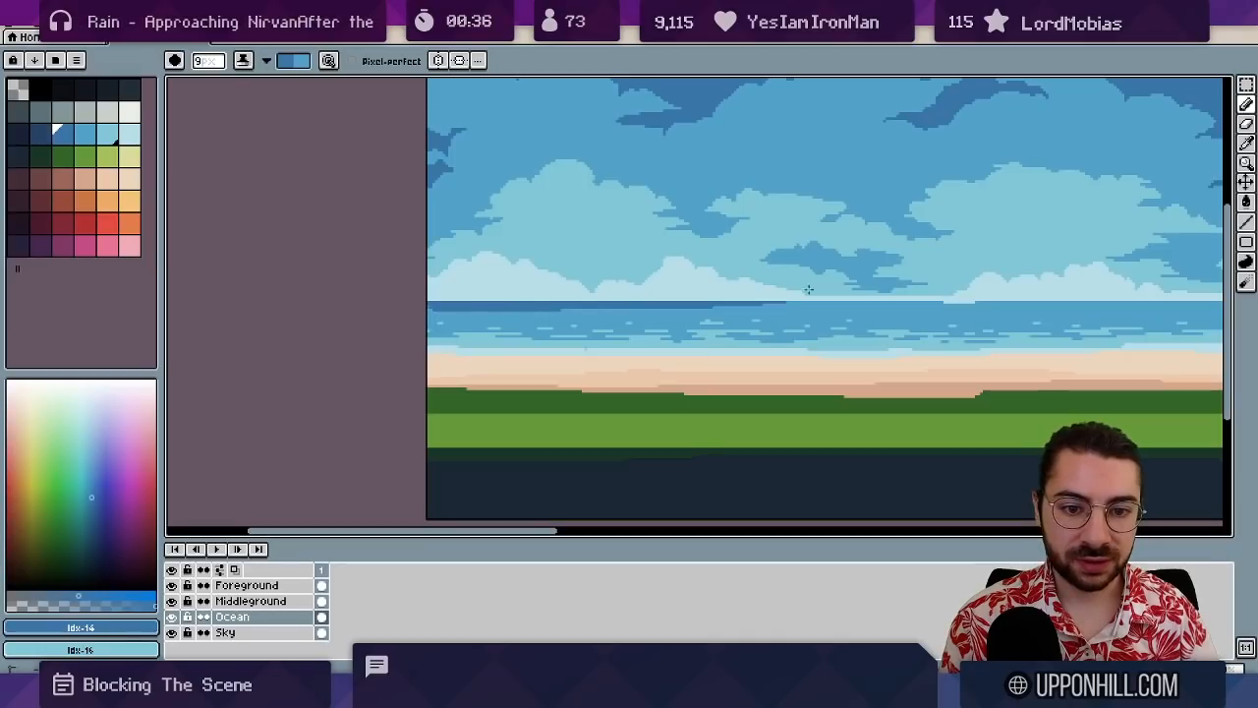
# - Extend the dark blue (Idx-14) horizon band further right across the ocean with long, slightly uneven strokes
pyautogui.moveTo(441, 293); pyautogui.dragTo(1014, 272)
pyautogui.moveTo(835, 284)
pyautogui.mouseDown()
pyautogui.moveTo(649, 260)
pyautogui.moveTo(1079, 275)
pyautogui.moveTo(1028, 267)
pyautogui.mouseUp()
pyautogui.moveTo(1027, 267)
pyautogui.mouseDown()
pyautogui.moveTo(977, 255)
pyautogui.moveTo(787, 277)
pyautogui.moveTo(780, 254)
pyautogui.mouseUp()
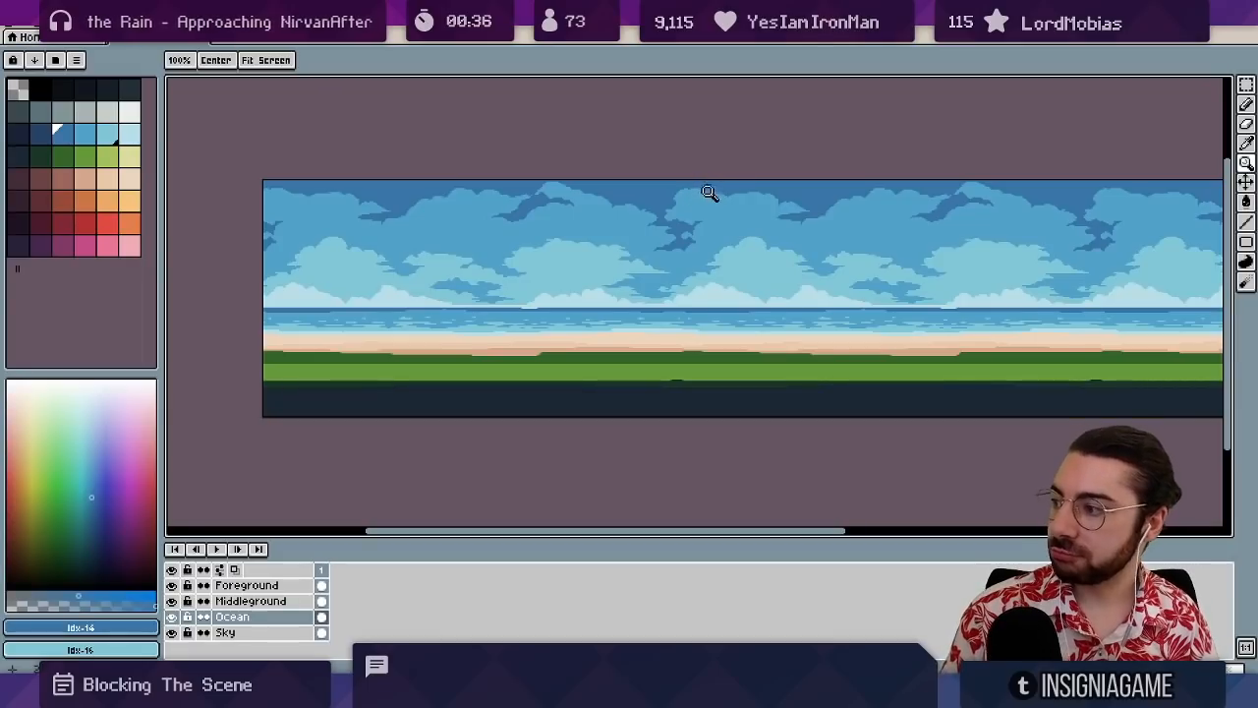
# - Thicken stretches of the ocean's dark horizon band with more 9 px Idx-14 shading strokes and sample the neighbouring Idx-15 blue
pyautogui.press('b')
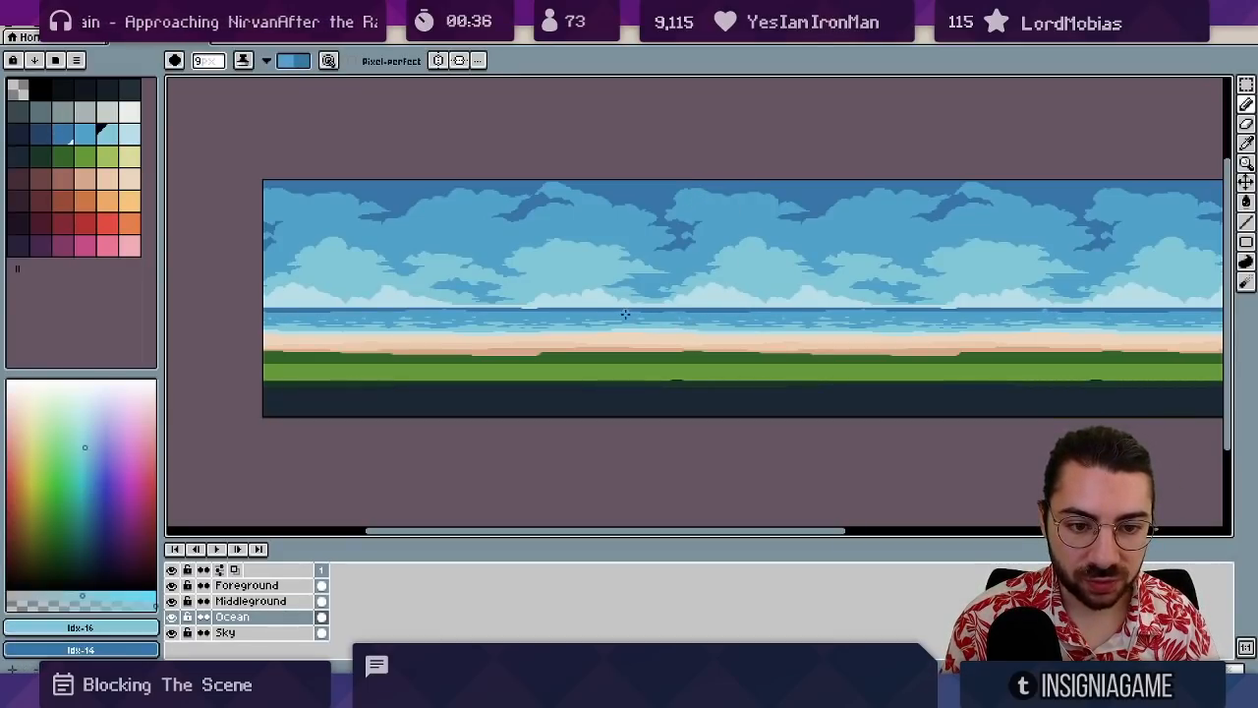
pyautogui.press('z')
pyautogui.click(780, 312)
pyautogui.press('b')
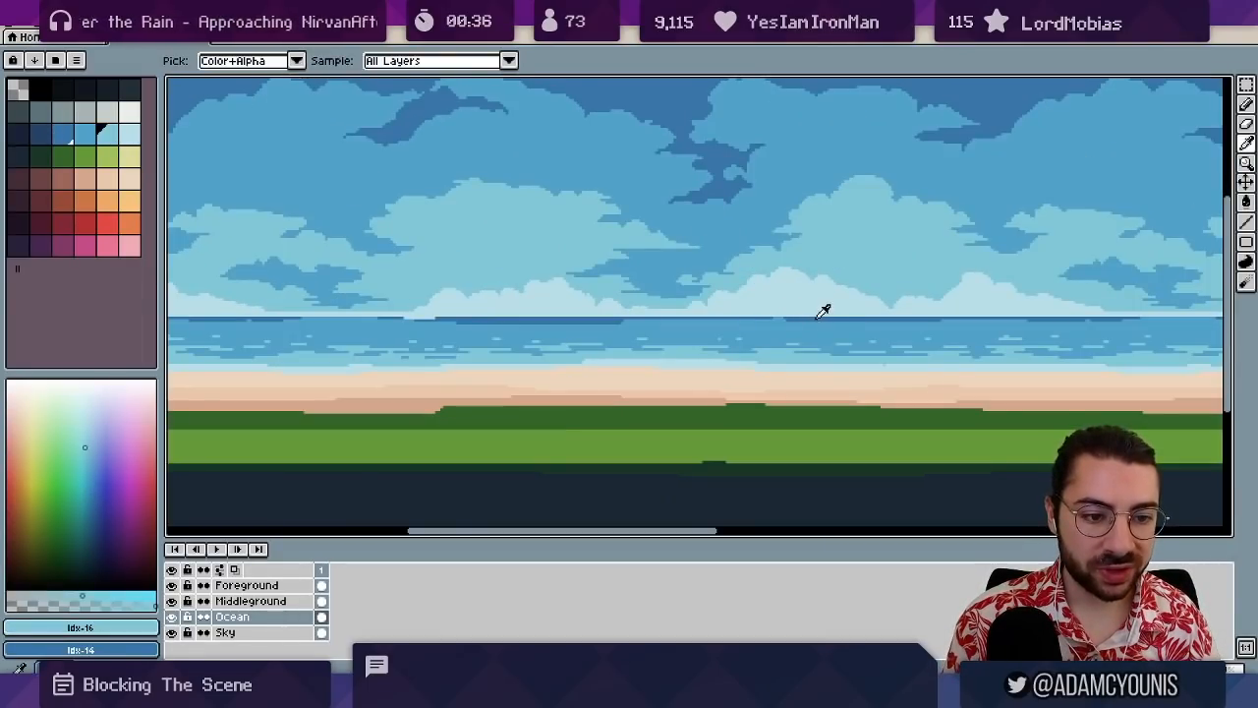
pyautogui.keyDown('alt'); pyautogui.click(817, 317); pyautogui.keyUp('alt')
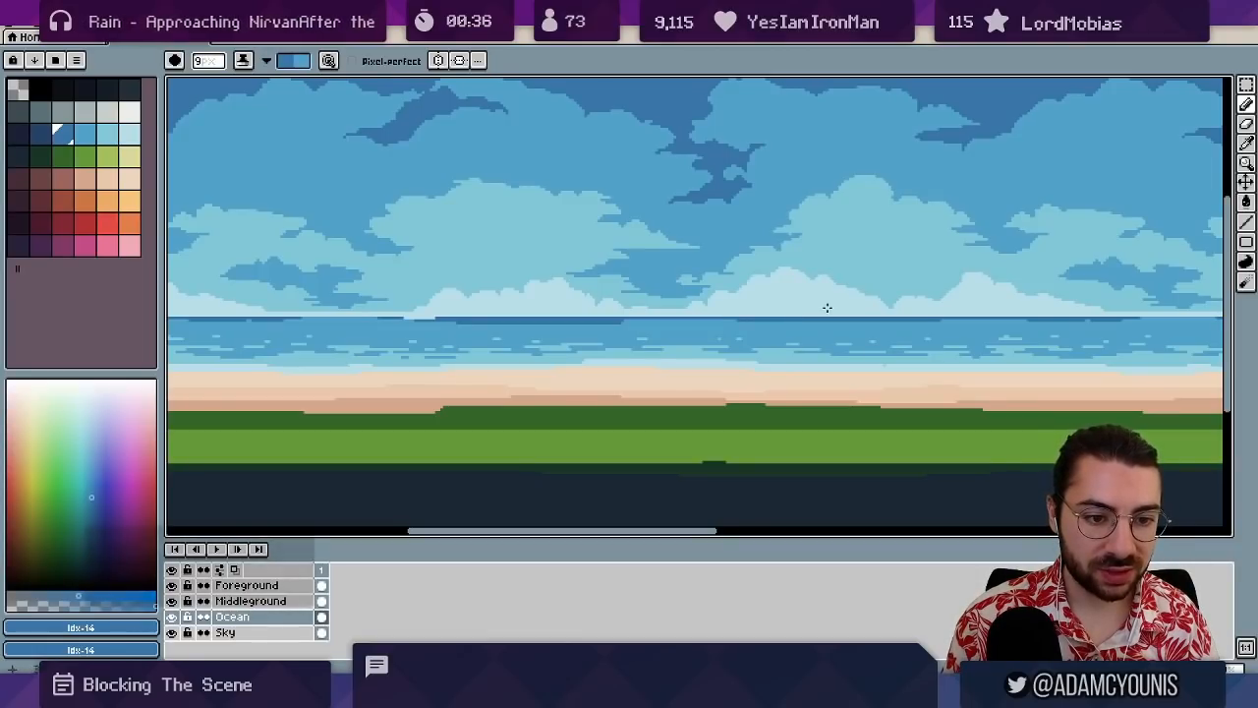
pyautogui.moveTo(738, 306); pyautogui.dragTo(896, 295)
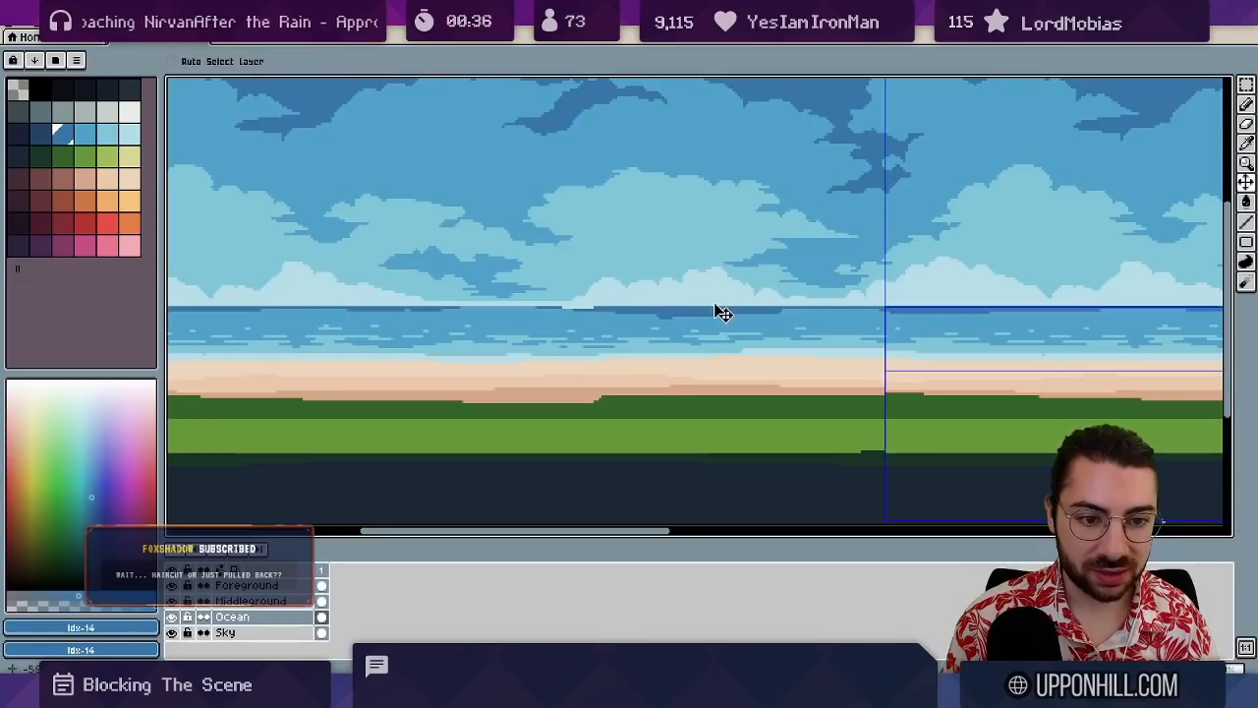
pyautogui.moveTo(685, 298); pyautogui.dragTo(723, 295)
pyautogui.keyDown('alt'); pyautogui.click(784, 319); pyautogui.keyUp('alt')
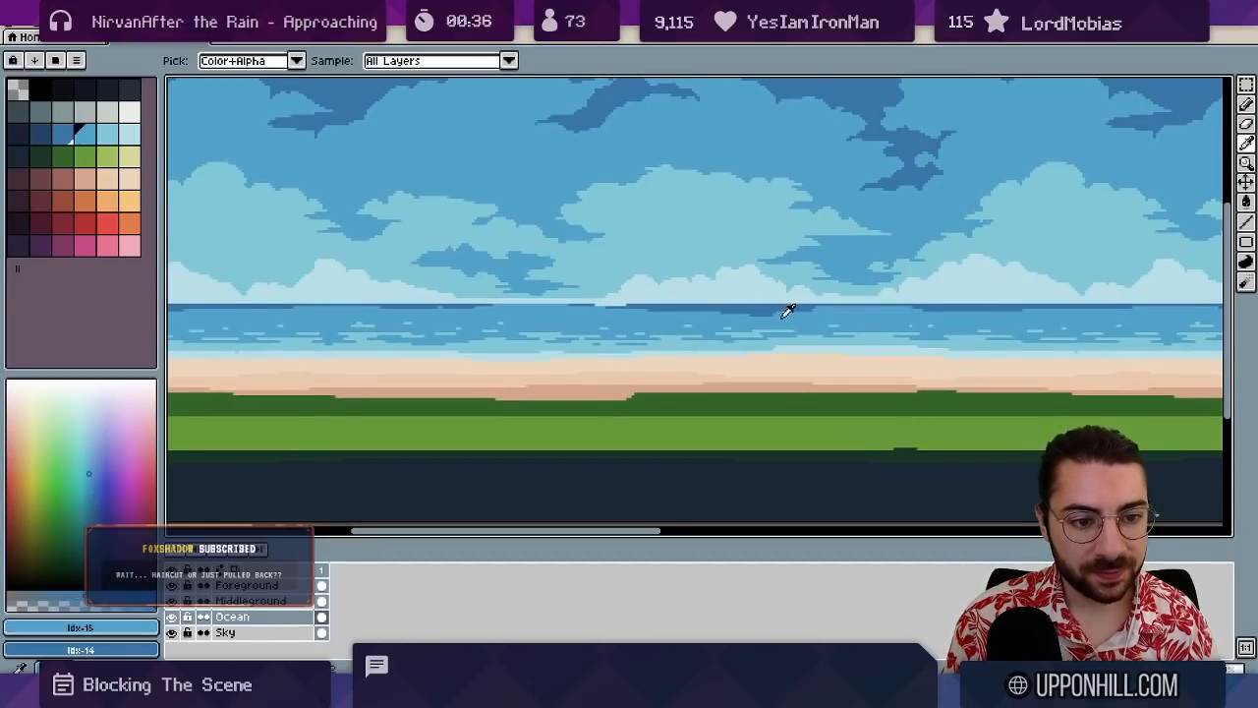
pyautogui.press('x')
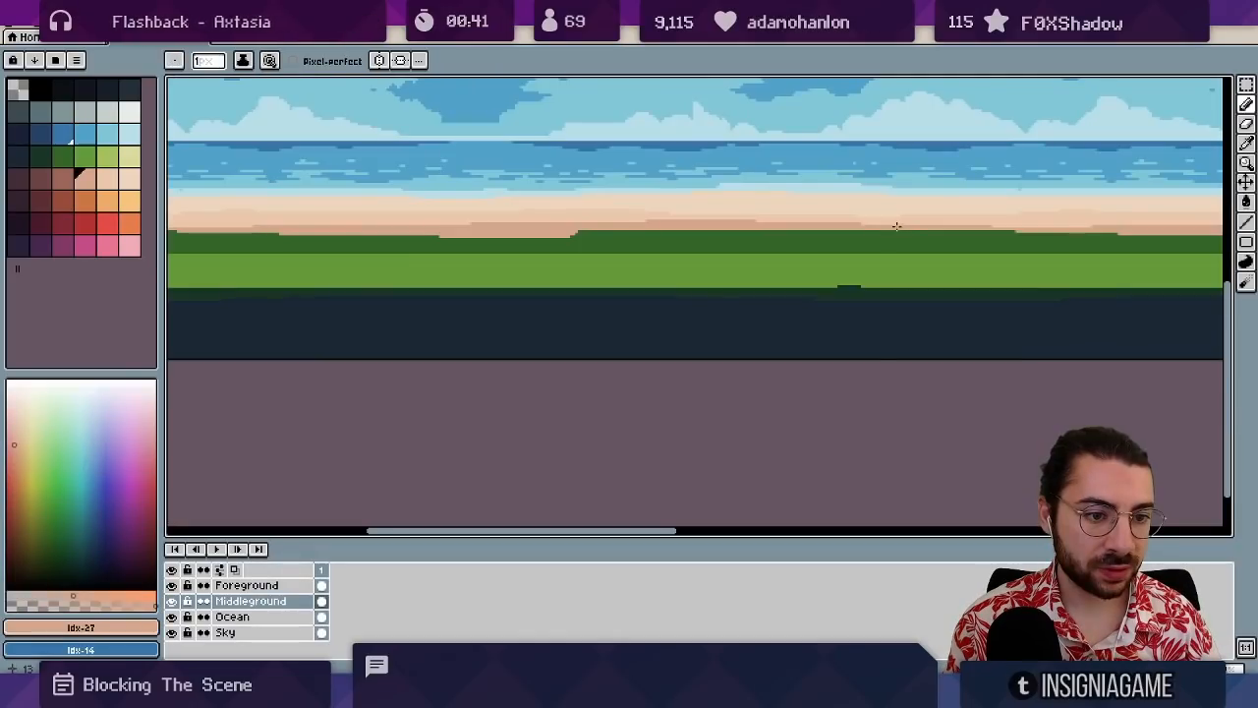
# - Undo the last sand-coloured stroke on the Middleground's grass edge and pick the dark green grass band with the Magic Wand
pyautogui.scroll(-3, 834, 249)
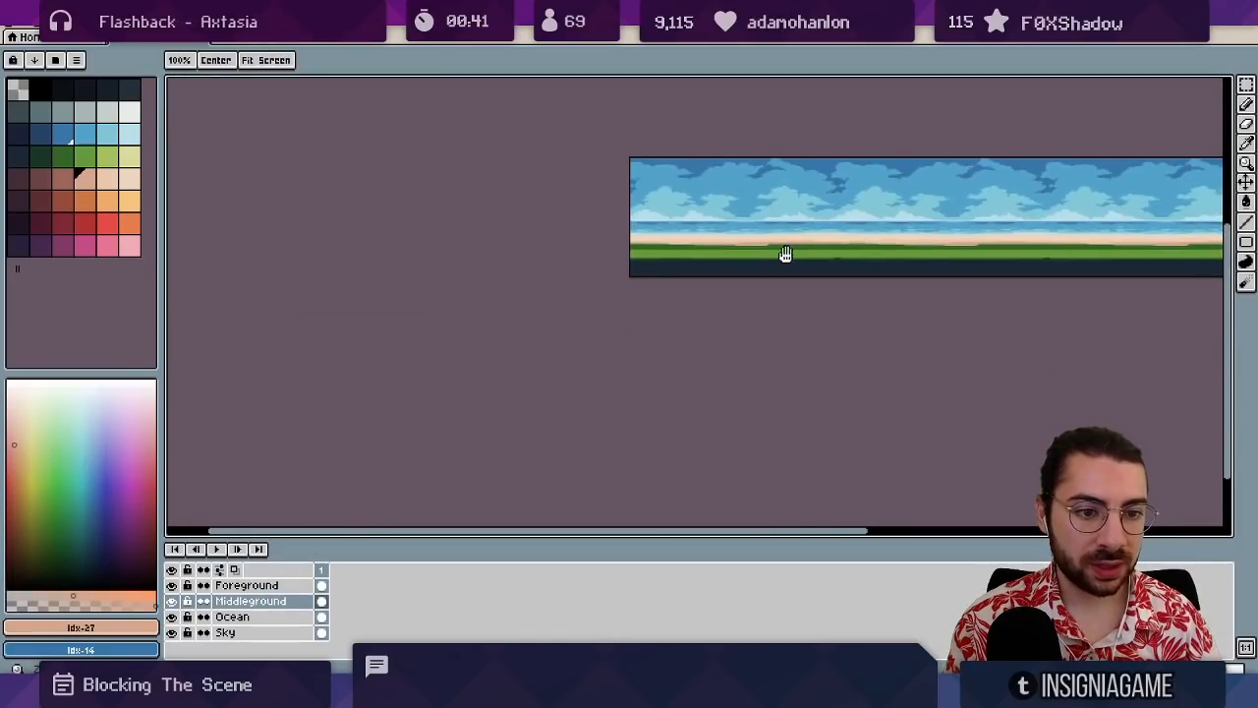
pyautogui.moveTo(786, 255); pyautogui.dragTo(812, 306)
pyautogui.scroll(3, 802, 265)
pyautogui.hotkey('ctrl', 'z')
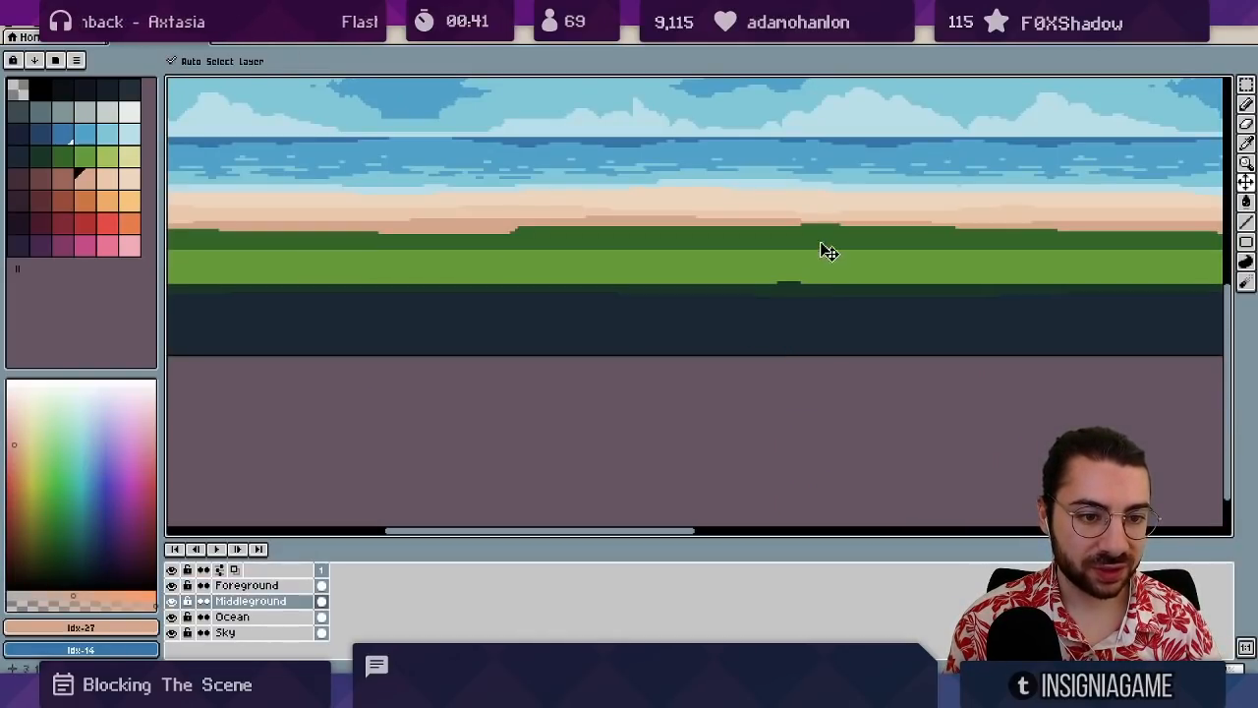
pyautogui.press('w')
pyautogui.click(822, 246)
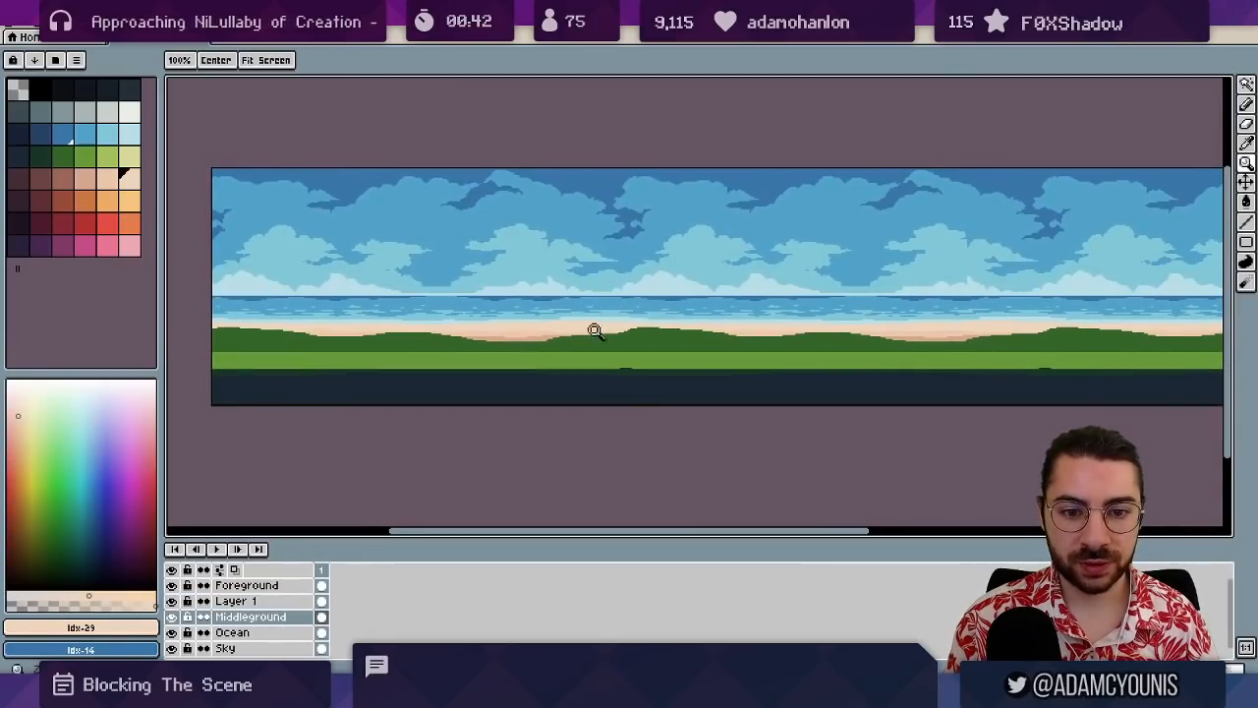
# - Add a new empty layer between the Middleground layer and the green hills on Layer 1
pyautogui.click(609, 321)
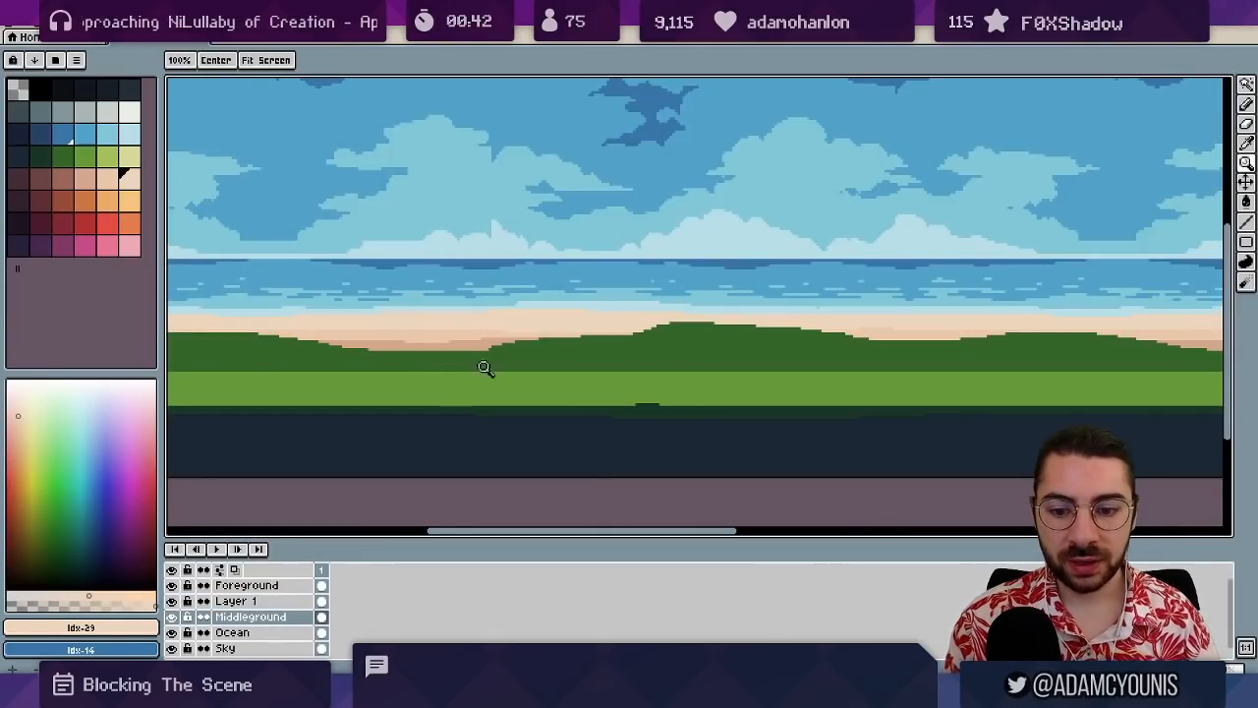
pyautogui.press('v')
pyautogui.moveTo(537, 364); pyautogui.dragTo(536, 361)
pyautogui.hotkey('ctrl', 'z')
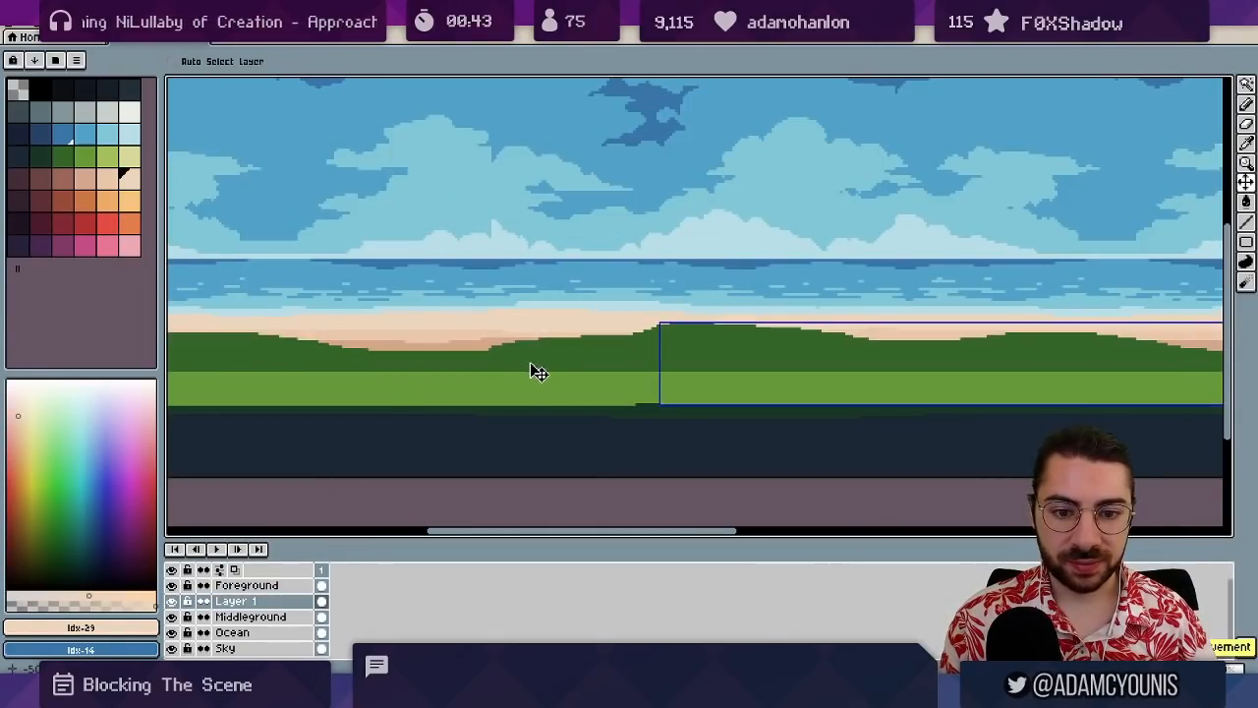
pyautogui.press('Down')
pyautogui.hotkey('shift', 'n')
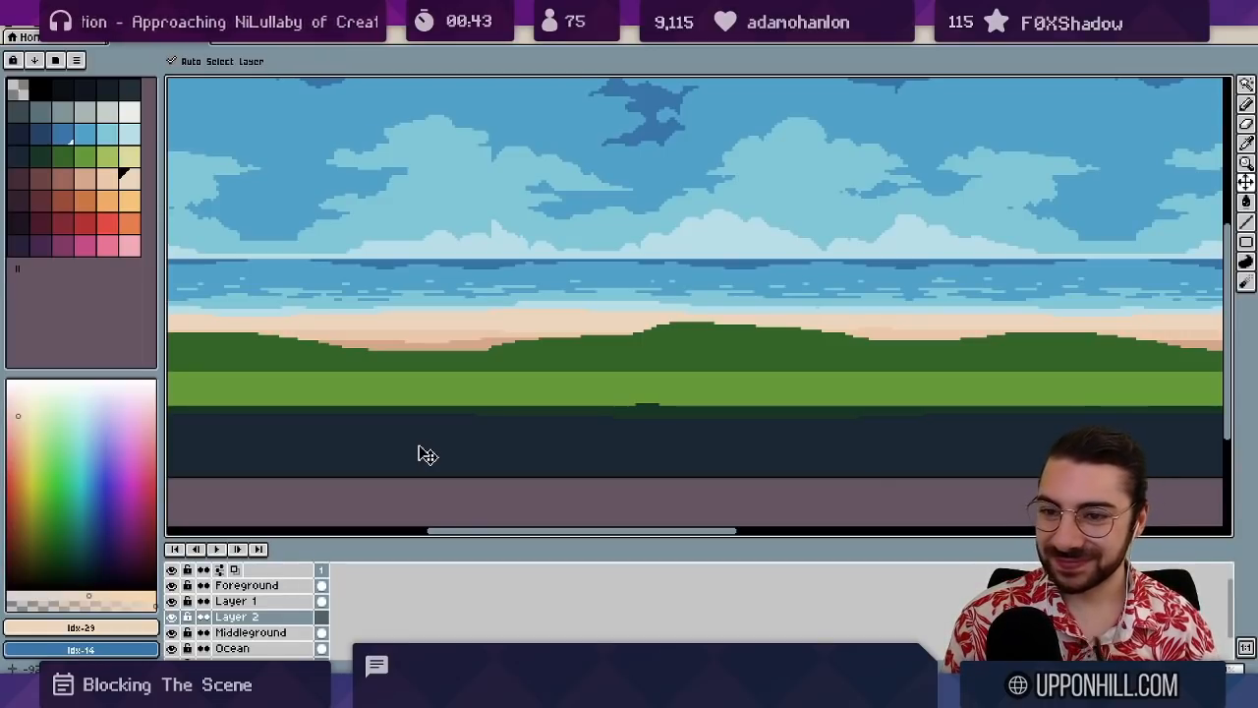
# - Block in light green (Idx-22) bush shapes along the hilltops on Layer 2 with a 3 px brush
pyautogui.click(109, 158)
pyautogui.press('b')
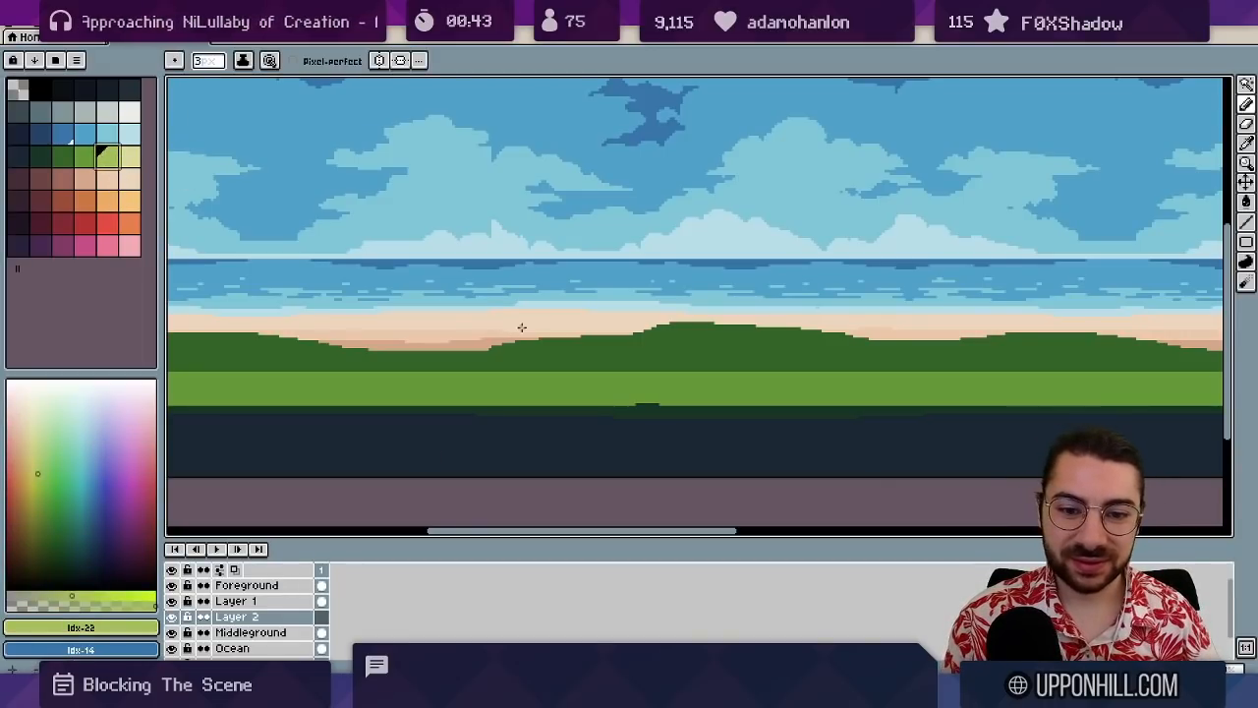
pyautogui.moveTo(516, 322)
pyautogui.mouseDown()
pyautogui.moveTo(561, 317)
pyautogui.moveTo(548, 331)
pyautogui.moveTo(572, 320)
pyautogui.moveTo(583, 334)
pyautogui.moveTo(521, 342)
pyautogui.mouseUp()
pyautogui.moveTo(610, 328); pyautogui.dragTo(637, 329)
pyautogui.moveTo(770, 336)
pyautogui.mouseDown()
pyautogui.moveTo(694, 328)
pyautogui.moveTo(723, 320)
pyautogui.mouseUp()
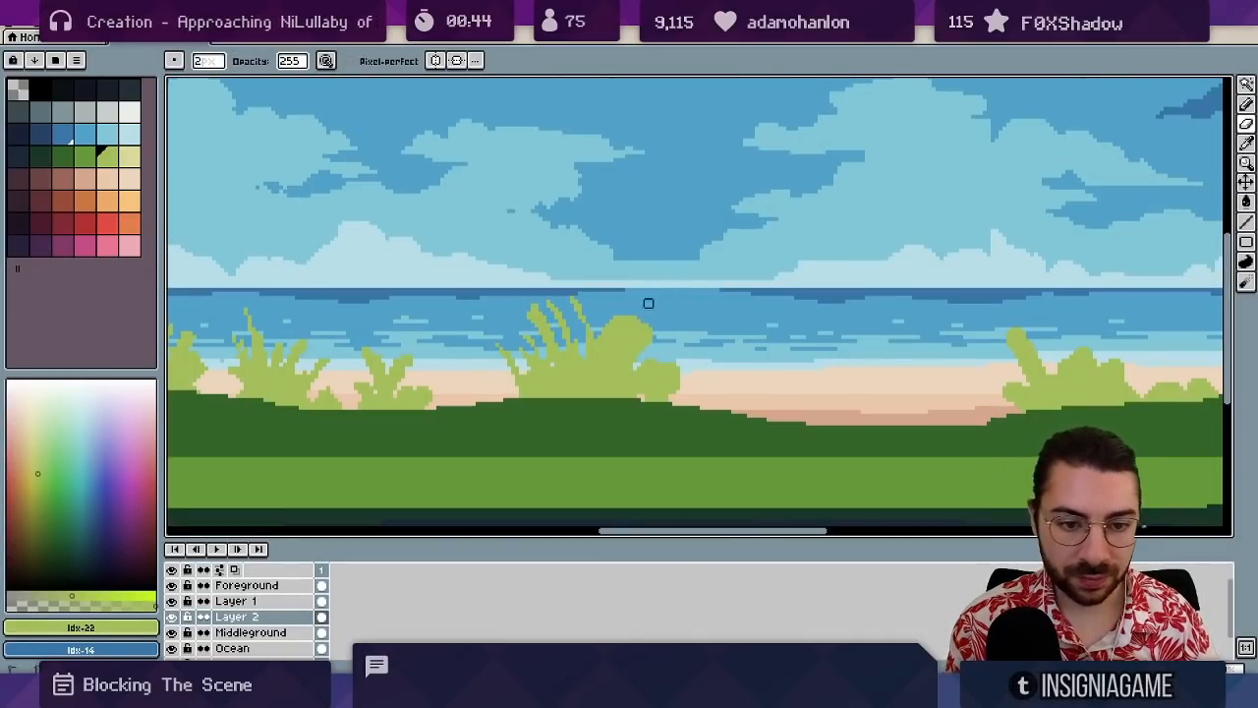
# - Carve gaps into the right side of the largest bush with a 2 px eraser to separate its leaf blades
pyautogui.moveTo(625, 321)
pyautogui.mouseDown()
pyautogui.moveTo(661, 339)
pyautogui.moveTo(679, 314)
pyautogui.mouseUp()
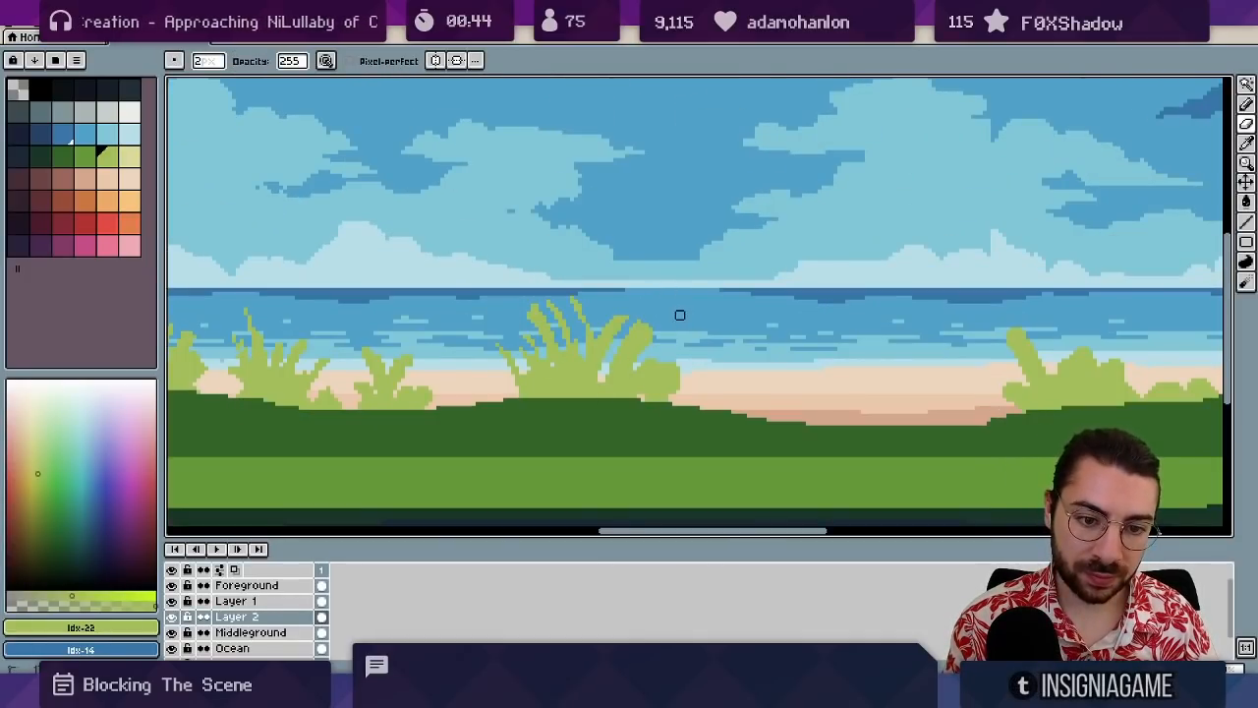
pyautogui.moveTo(655, 363); pyautogui.dragTo(609, 373)
pyautogui.keyDown('alt'); pyautogui.click(595, 362); pyautogui.keyUp('alt')
pyautogui.press('b')
# - Hide the Middleground, Ocean and Sky layers, and slim the thick blade on the largest bush's upper left with the eraser
pyautogui.moveTo(173, 633); pyautogui.dragTo(173, 660)
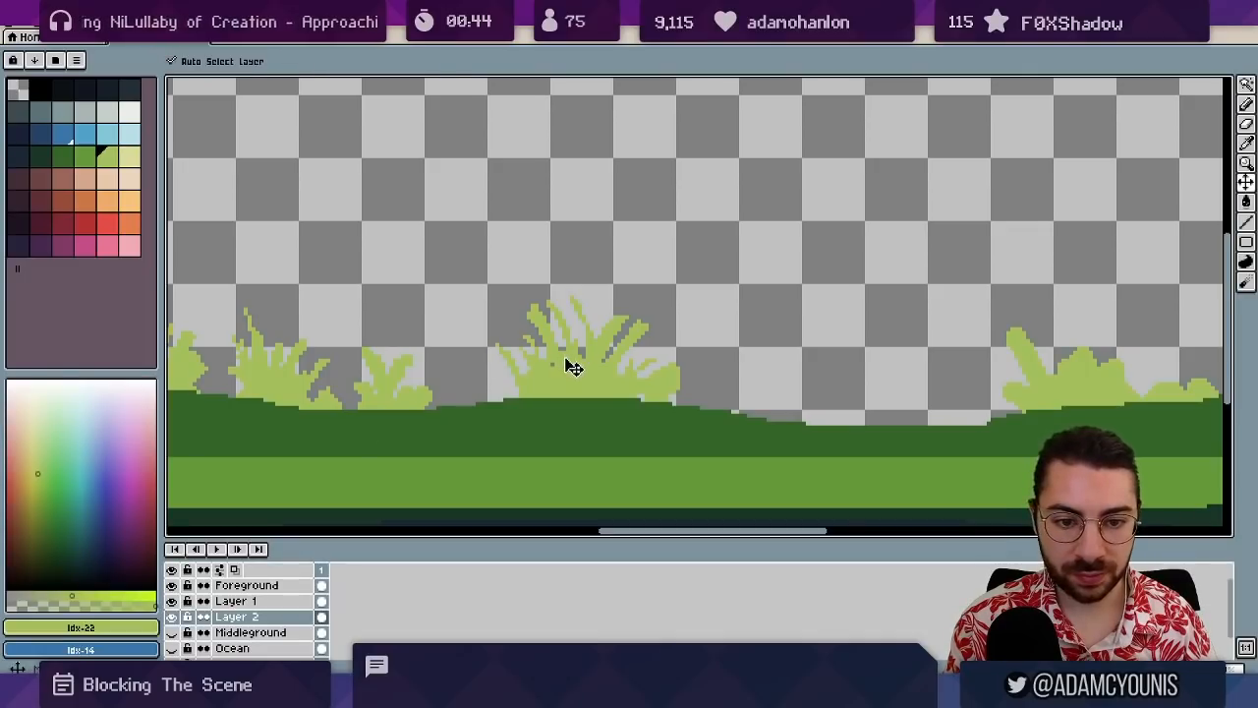
pyautogui.scroll(2, 562, 371)
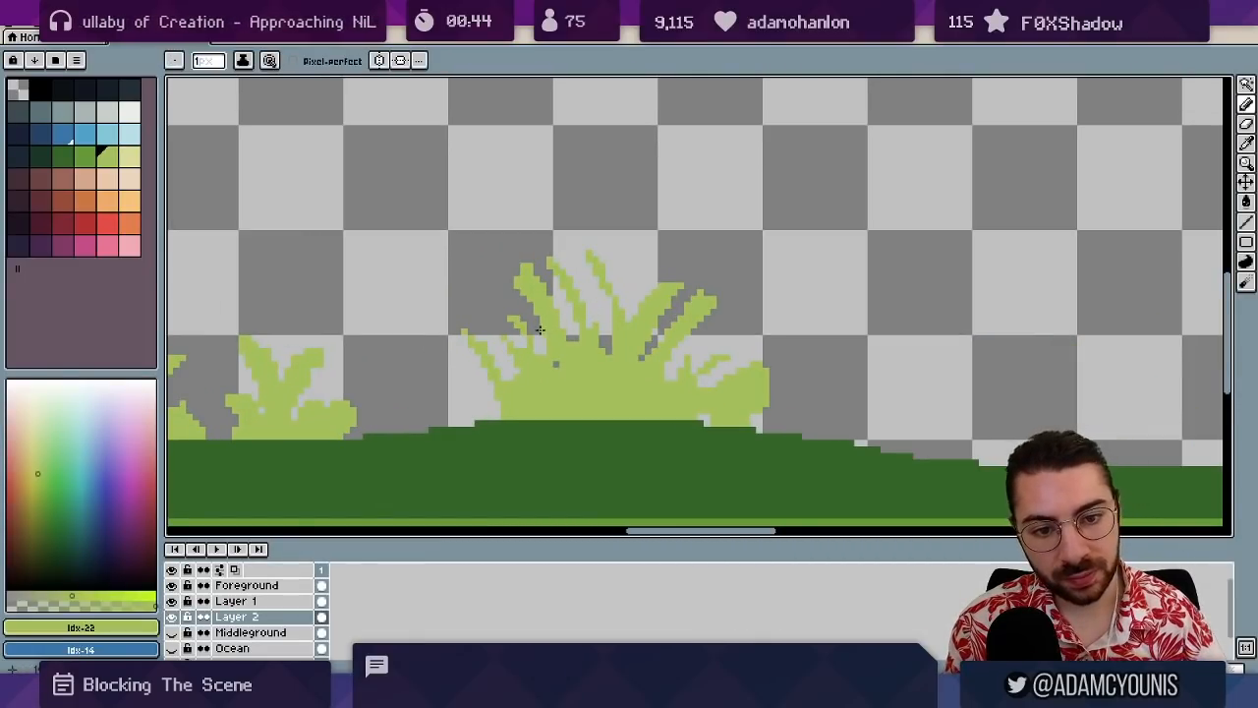
pyautogui.press('e')
pyautogui.moveTo(521, 271); pyautogui.dragTo(564, 361)
pyautogui.press('b')
pyautogui.keyDown('alt'); pyautogui.click(568, 339); pyautogui.keyUp('alt')
pyautogui.press('+')
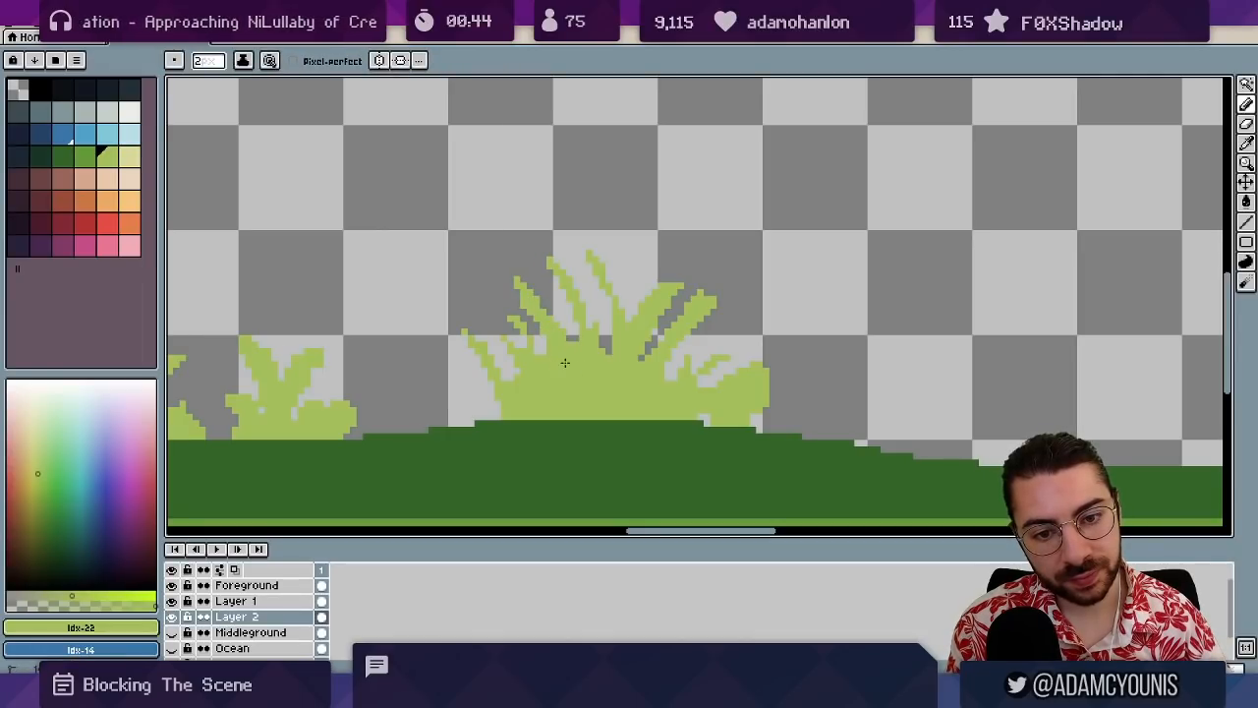
# - Paint extra light green (Idx-22) blades along the top of the largest bush with a 2 px brush
pyautogui.moveTo(513, 293)
pyautogui.mouseDown()
pyautogui.moveTo(578, 371)
pyautogui.moveTo(631, 237)
pyautogui.mouseUp()
pyautogui.press('e')
pyautogui.press('b')
pyautogui.keyDown('alt'); pyautogui.click(576, 306); pyautogui.keyUp('alt')
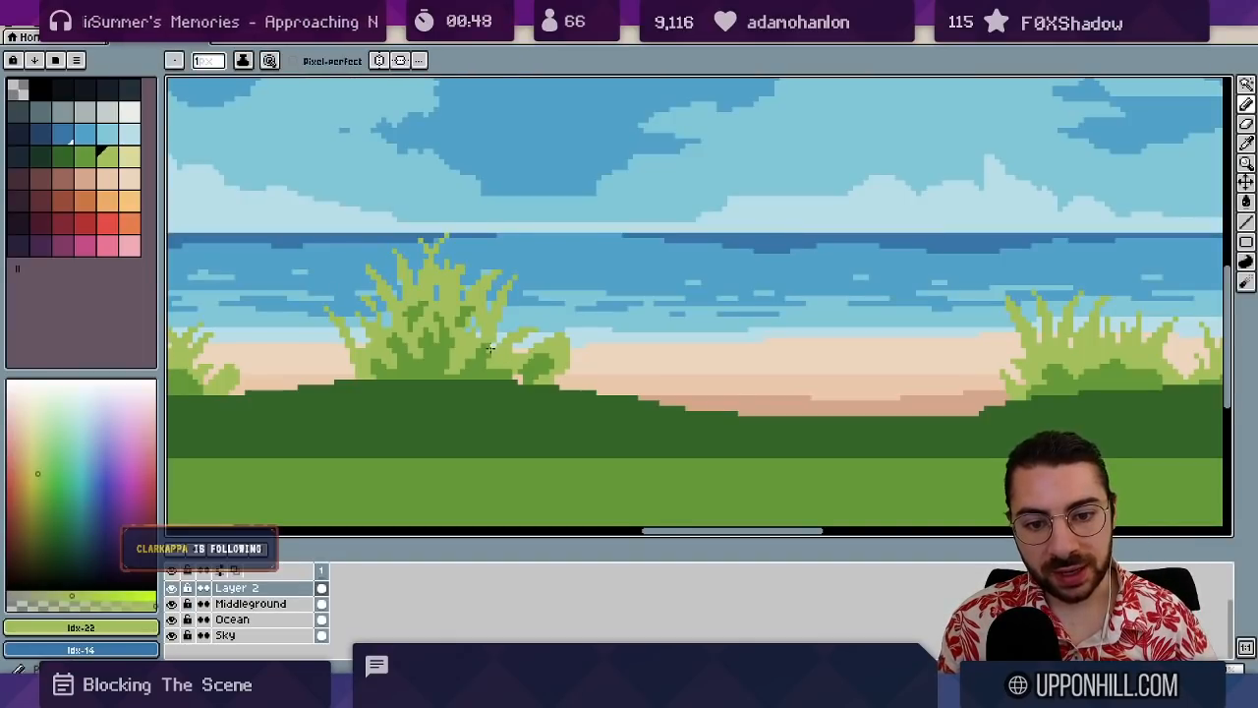
# - Refine the shaded leaves inside the largest bush with 1 px strokes, alternating the sampled Idx-21 and Idx-22 greens
pyautogui.keyDown('alt'); pyautogui.click(484, 344); pyautogui.keyUp('alt')
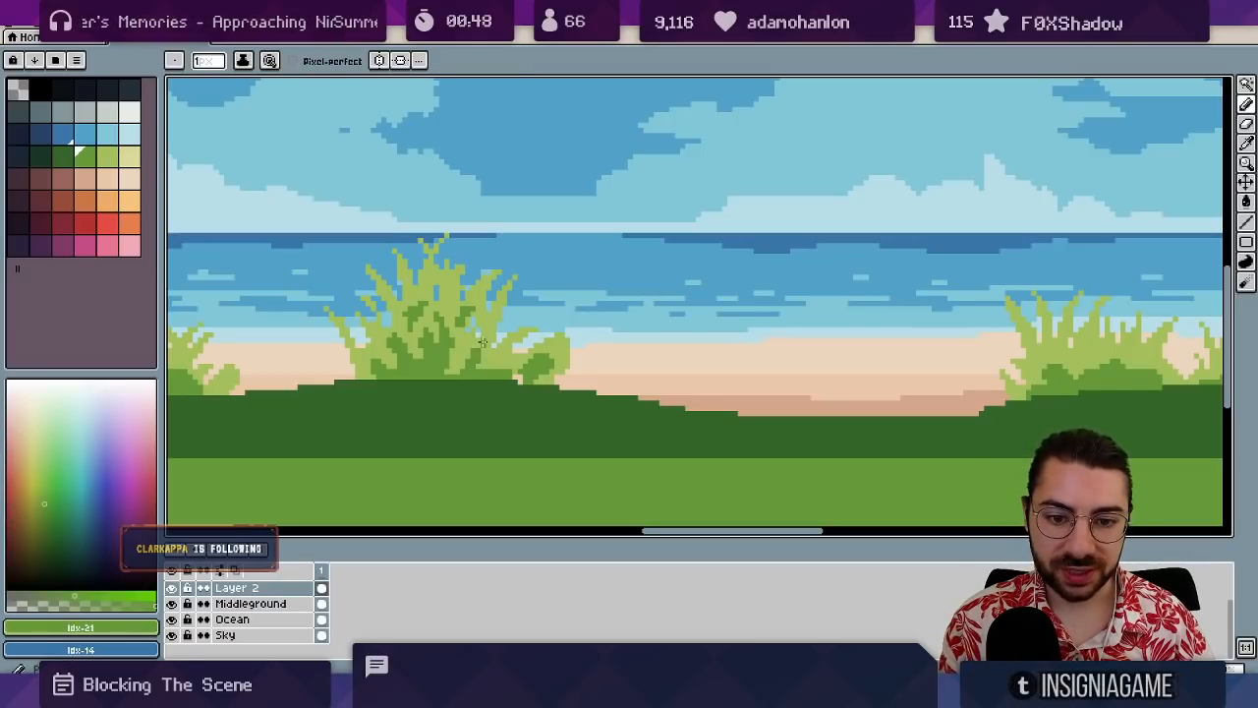
pyautogui.keyDown('alt'); pyautogui.click(476, 352); pyautogui.keyUp('alt')
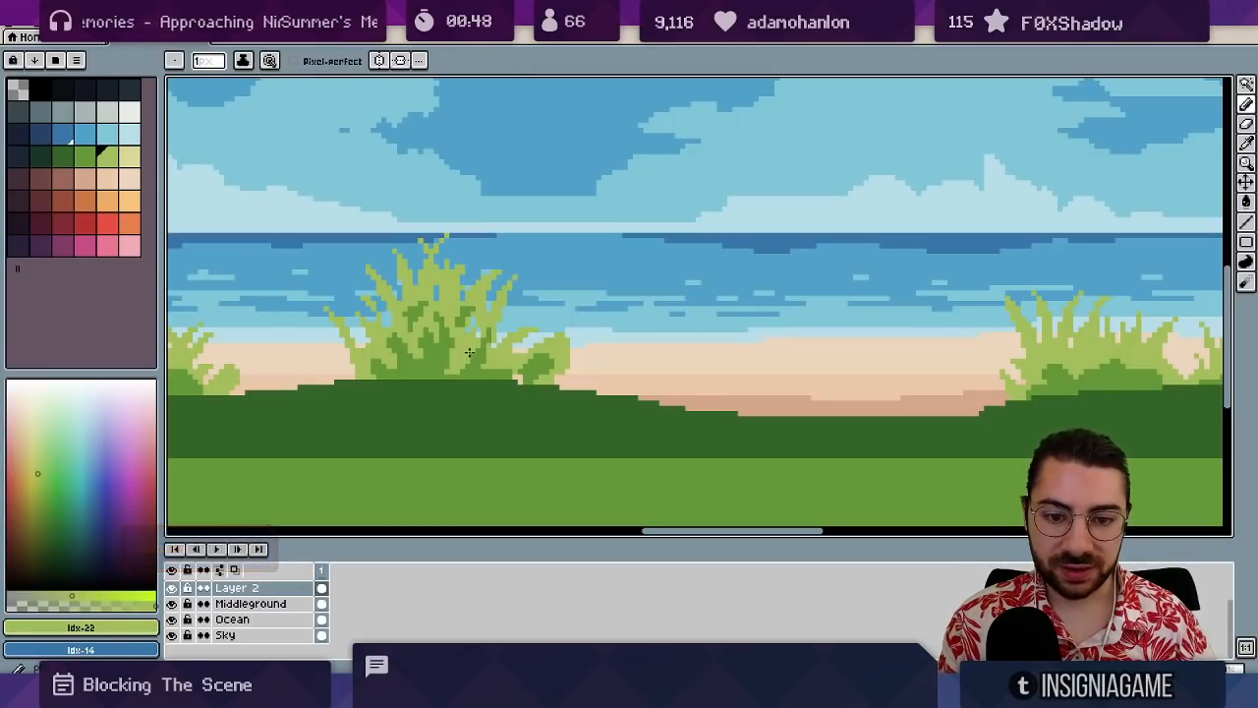
pyautogui.keyDown('alt'); pyautogui.click(472, 352); pyautogui.keyUp('alt')
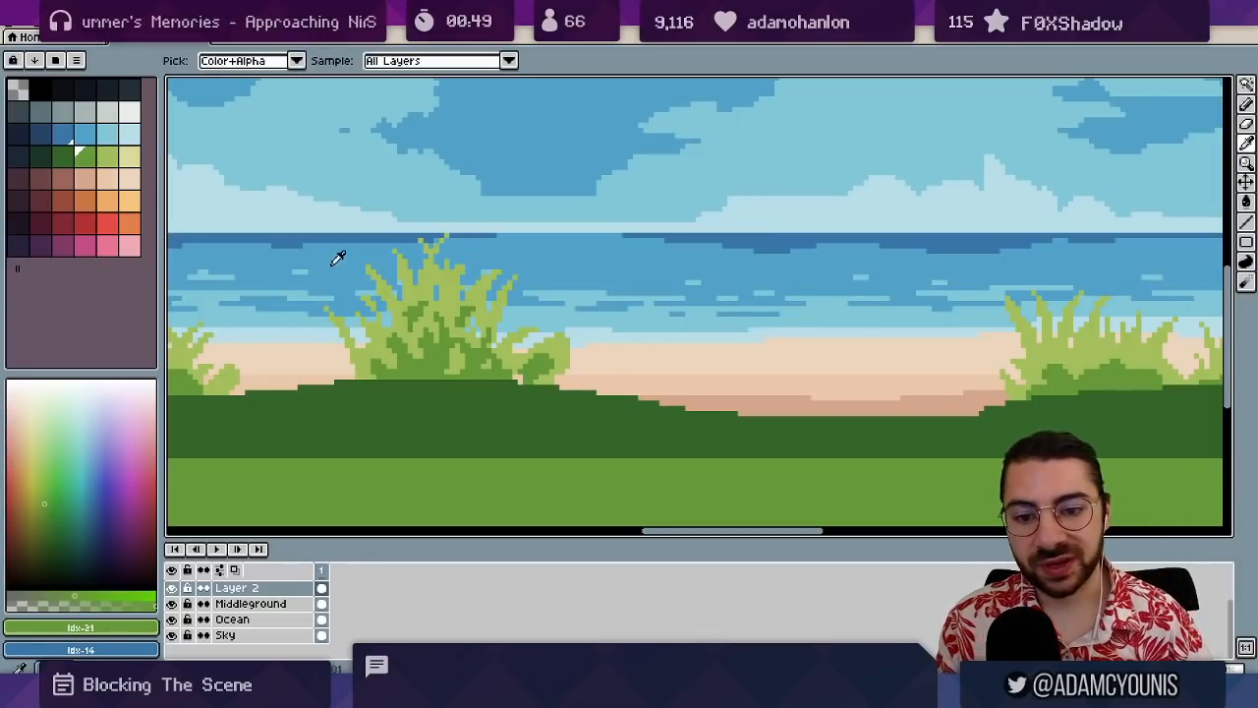
pyautogui.keyDown('alt'); pyautogui.click(374, 343); pyautogui.keyUp('alt')
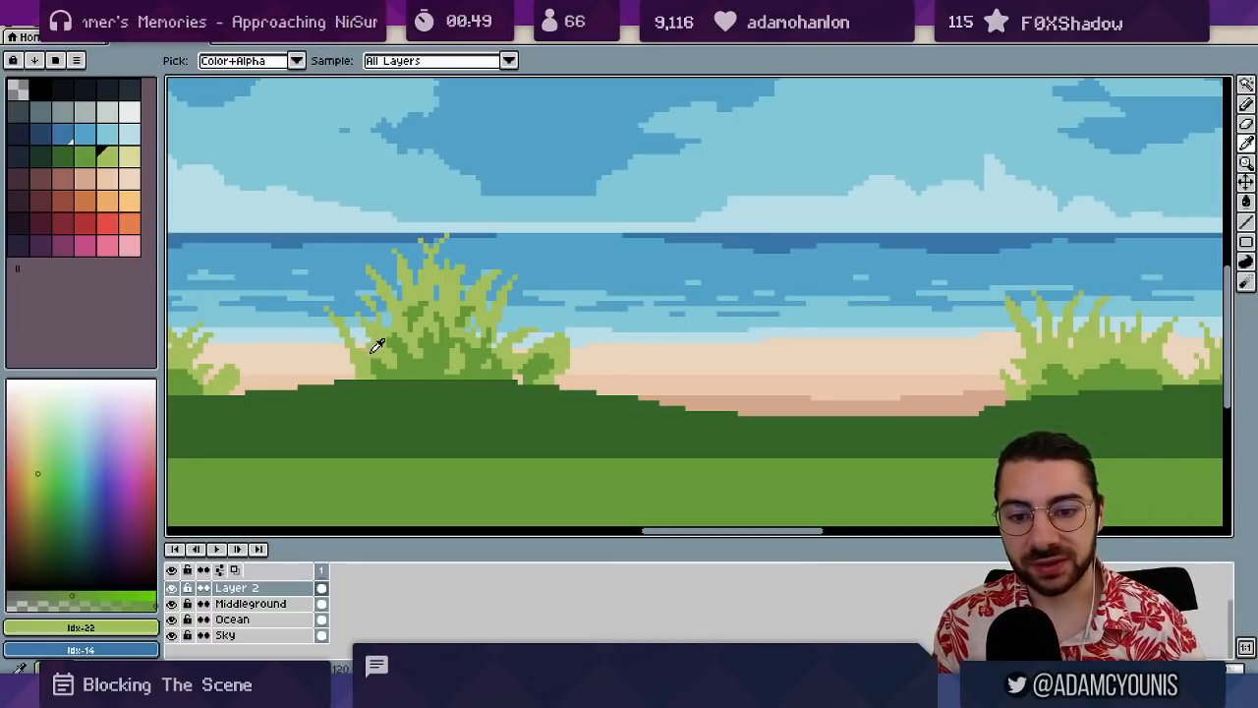
pyautogui.keyDown('alt'); pyautogui.click(420, 281); pyautogui.keyUp('alt')
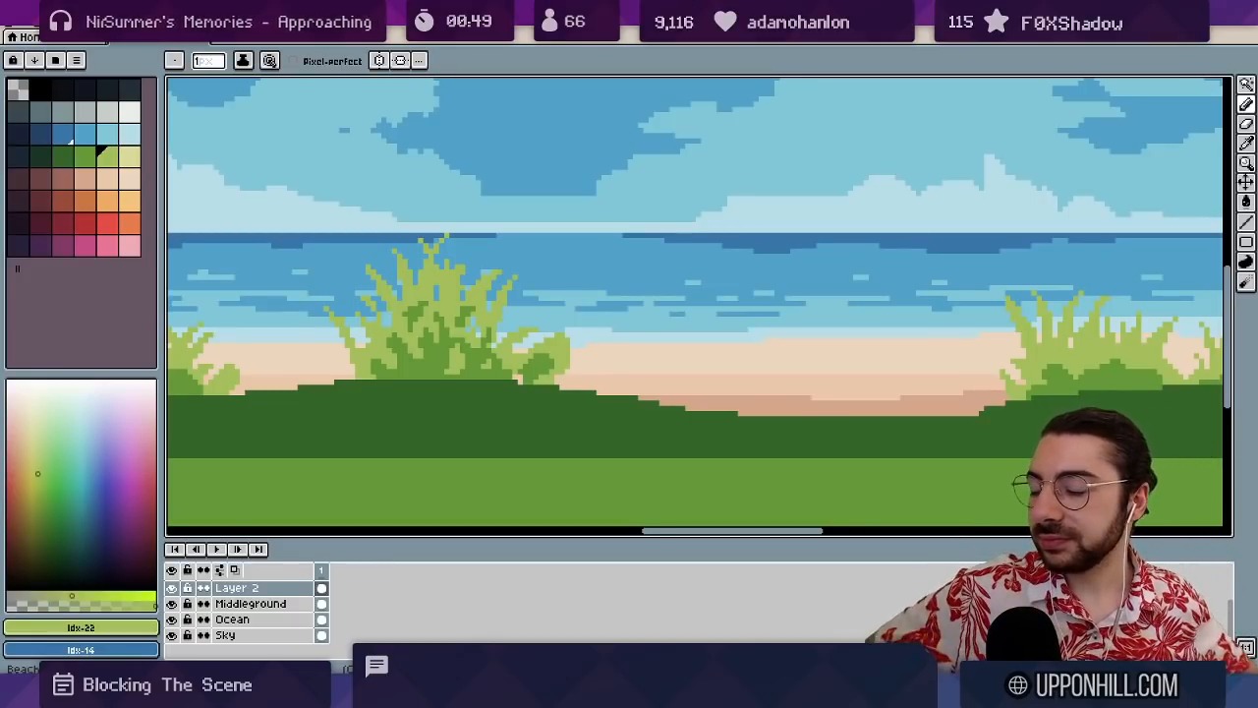
# - Touch up the leaf shading on the largest bush's left side with 1 px strokes of the sampled Idx-22 and Idx-21 greens
pyautogui.keyDown('alt'); pyautogui.click(389, 339); pyautogui.keyUp('alt')
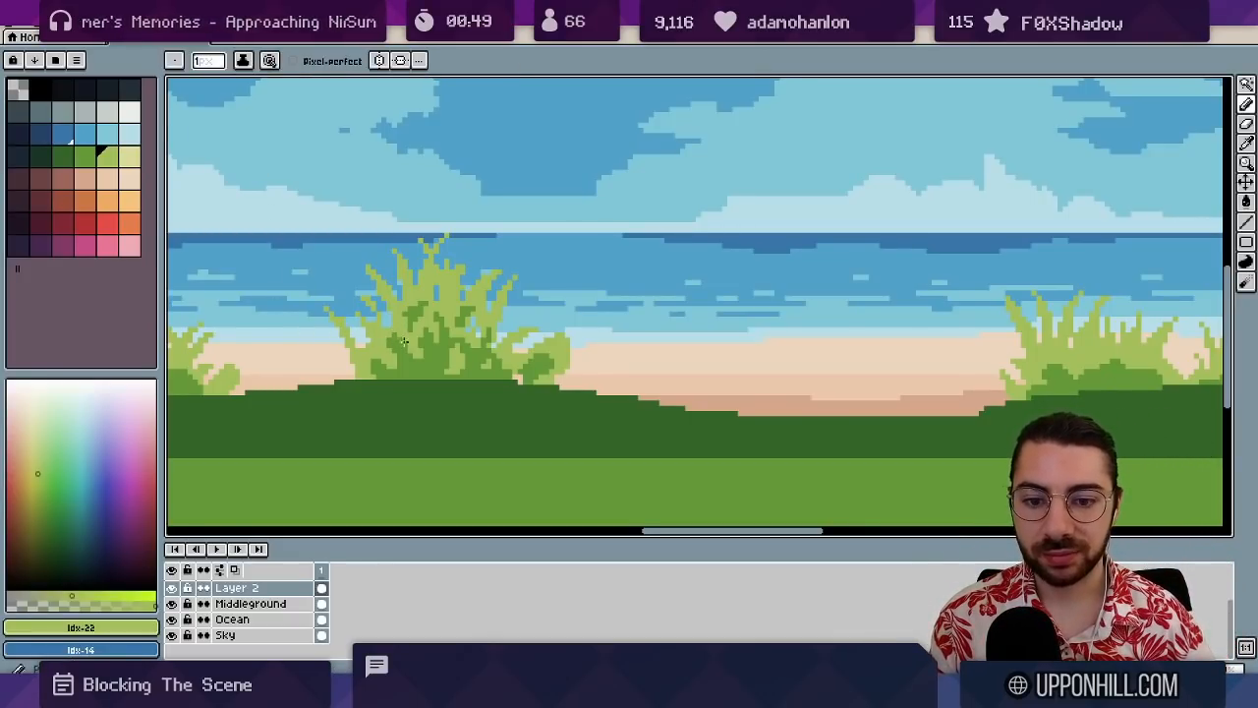
pyautogui.press('z')
pyautogui.click(419, 344)
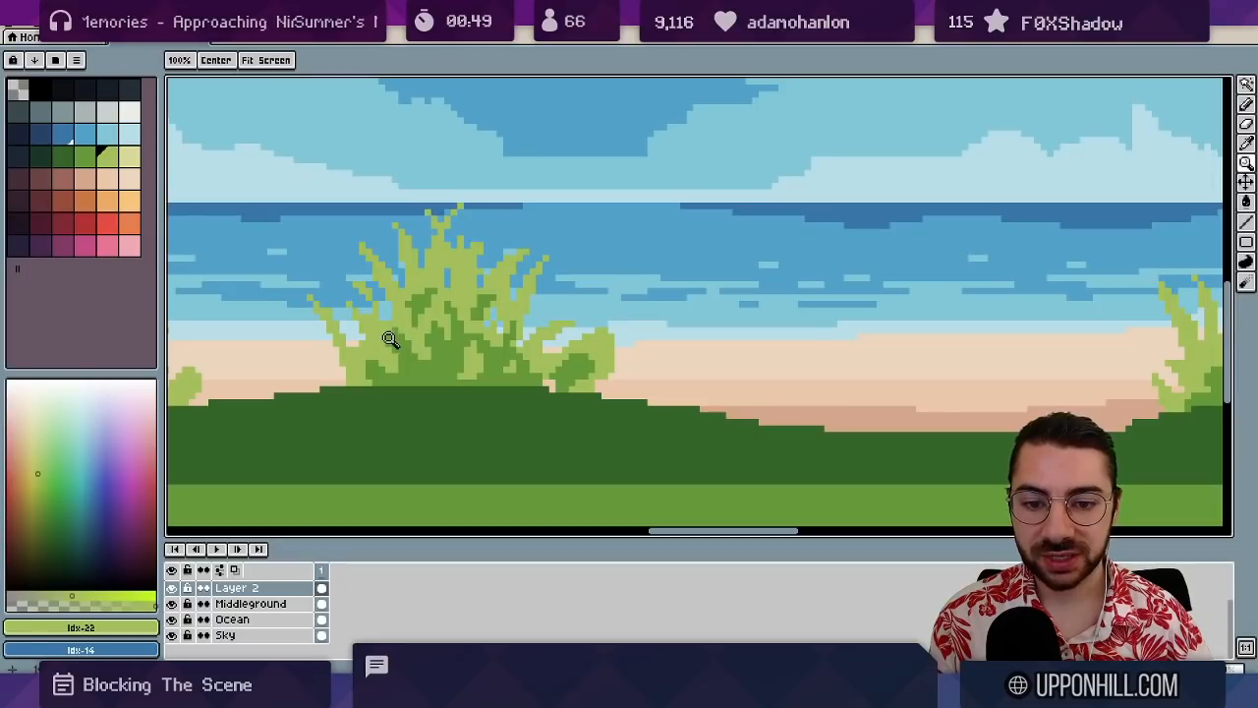
pyautogui.press('b')
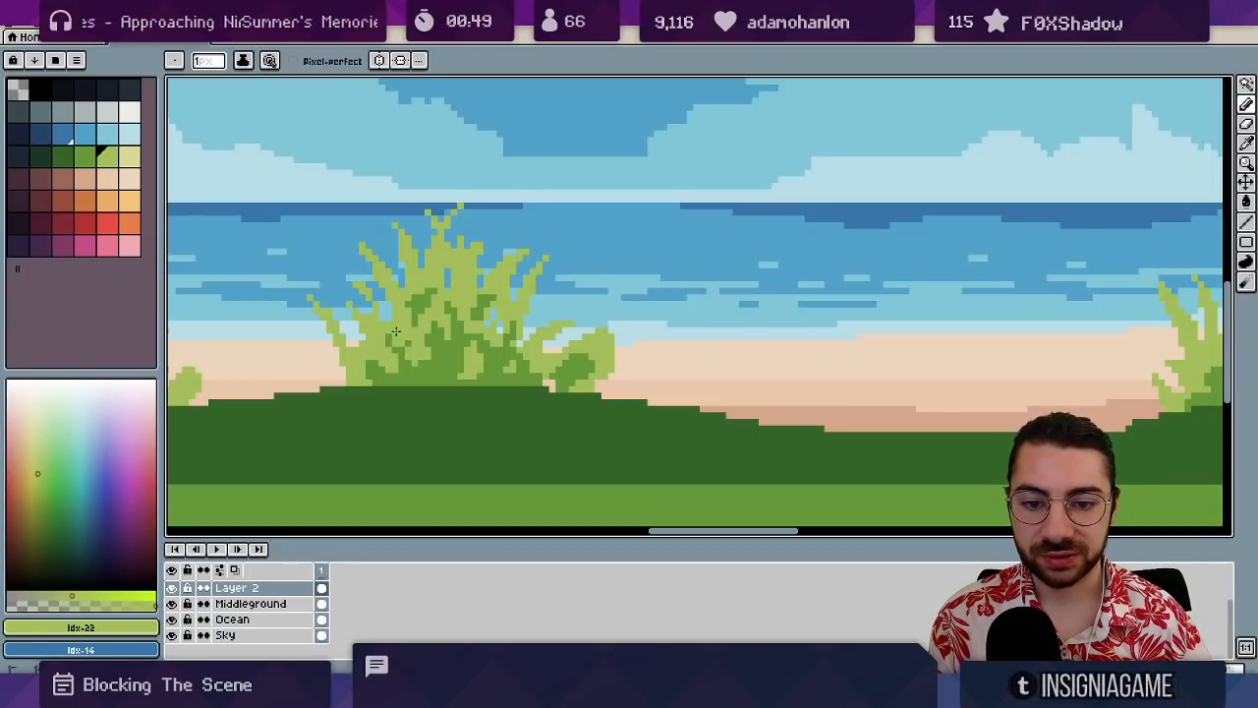
pyautogui.keyDown('alt'); pyautogui.click(407, 356); pyautogui.keyUp('alt')
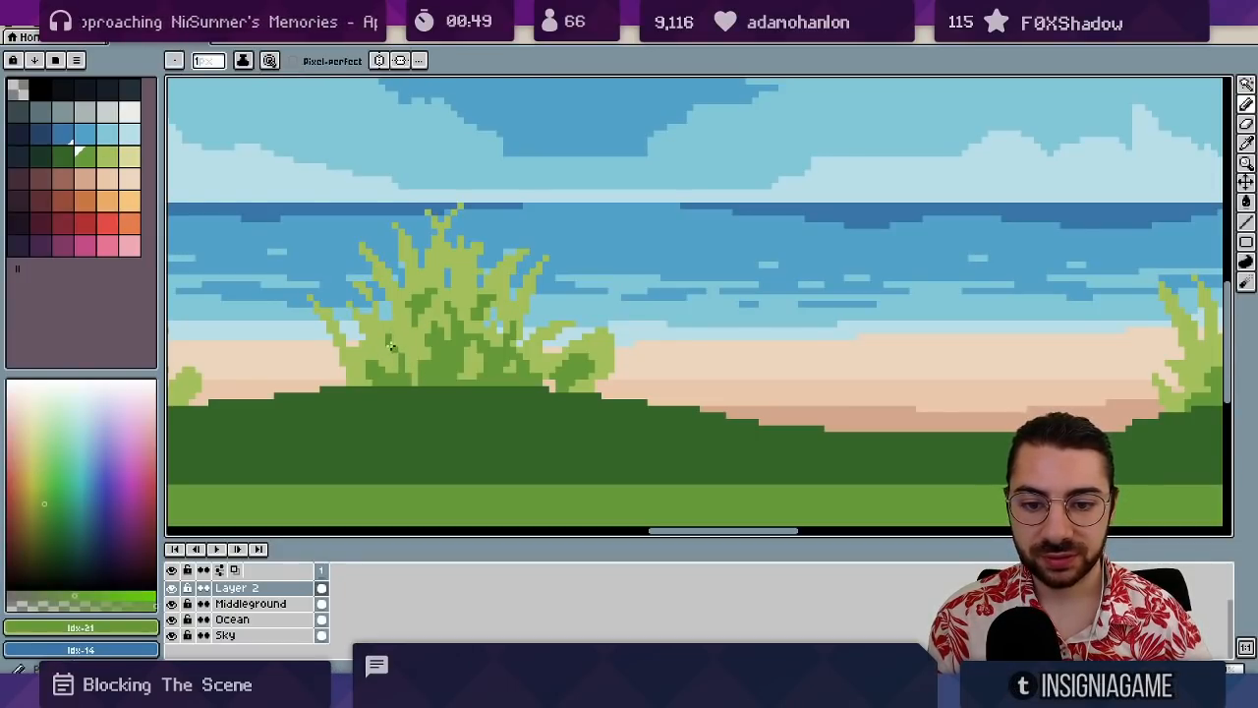
pyautogui.press('z')
pyautogui.rightClick(436, 281)
pyautogui.rightClick(500, 267)
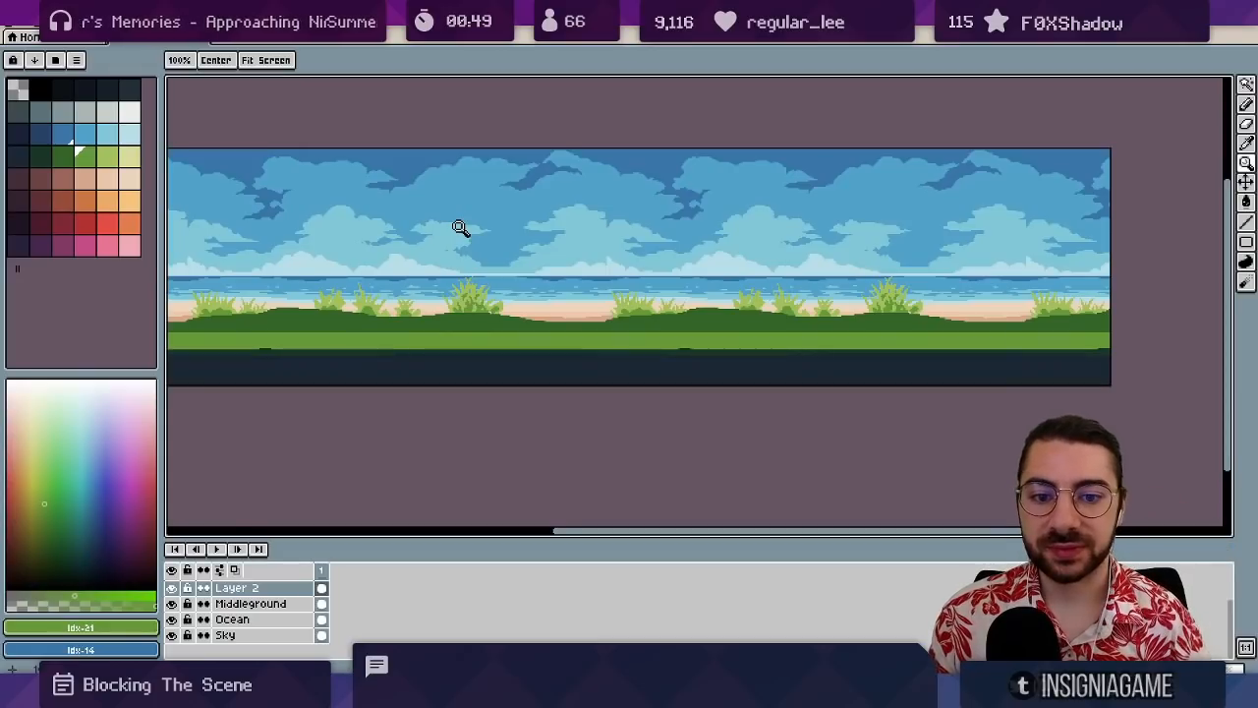
# - Recolor the rounded clump right of the largest bush with light green Idx-22 and carve it into thin blades with a 1 px eraser
pyautogui.moveTo(478, 310); pyautogui.dragTo(619, 300)
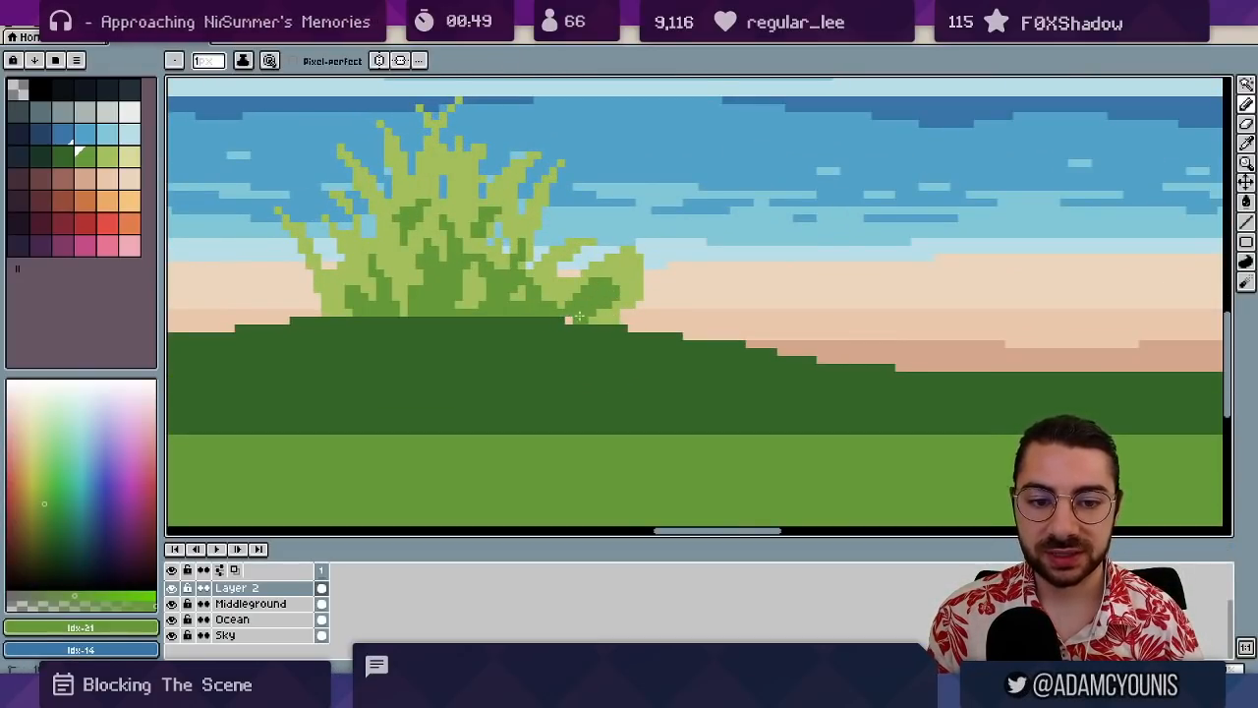
pyautogui.keyDown('alt'); pyautogui.click(624, 266); pyautogui.keyUp('alt')
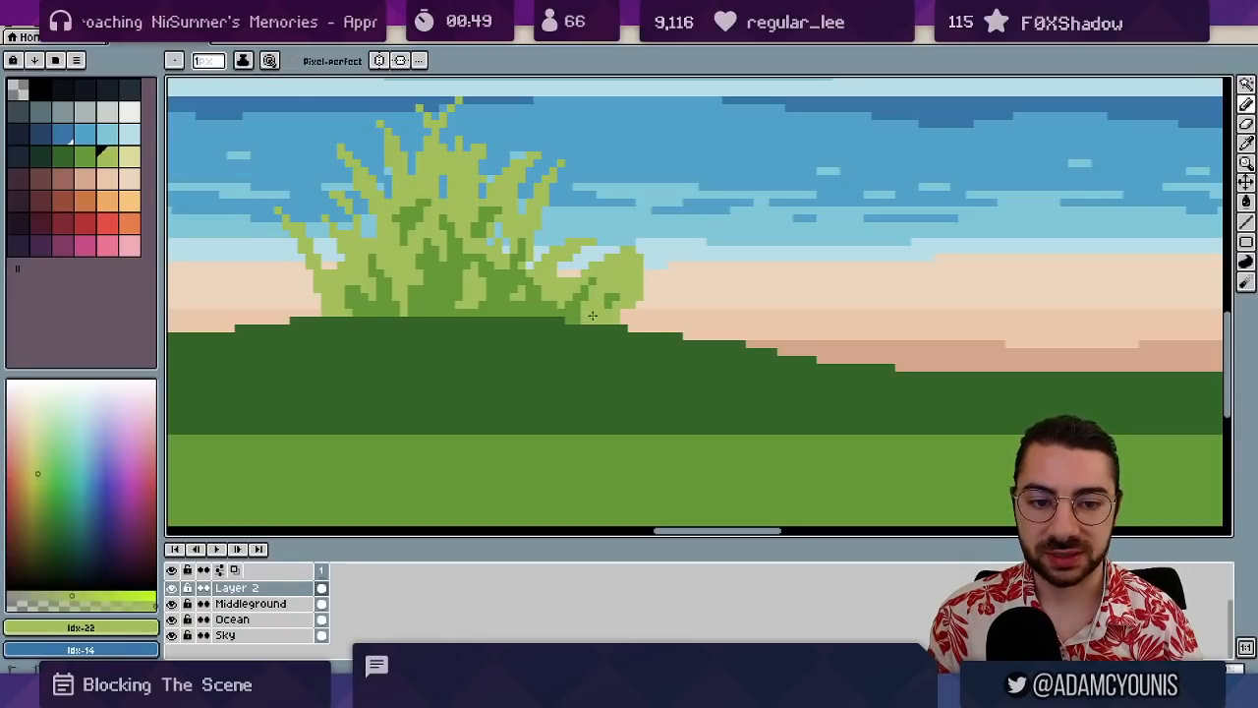
pyautogui.moveTo(615, 298); pyautogui.dragTo(607, 306)
pyautogui.press('e')
pyautogui.moveTo(631, 251)
pyautogui.mouseDown()
pyautogui.moveTo(608, 297)
pyautogui.moveTo(655, 259)
pyautogui.moveTo(631, 304)
pyautogui.mouseUp()
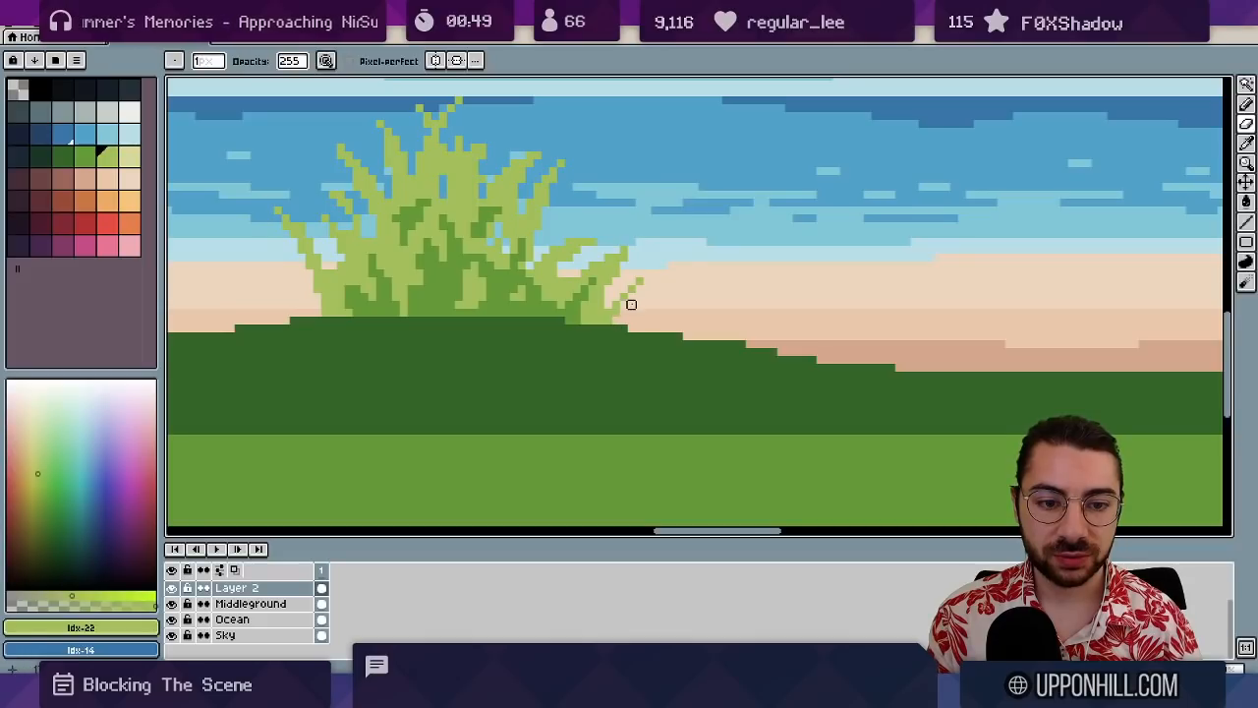
# - Try flattening the largest bush's shaded leaves with Paint Bucket fills of light green Idx-22, and undo the fills
pyautogui.press('g')
pyautogui.click(441, 276)
pyautogui.click(418, 210)
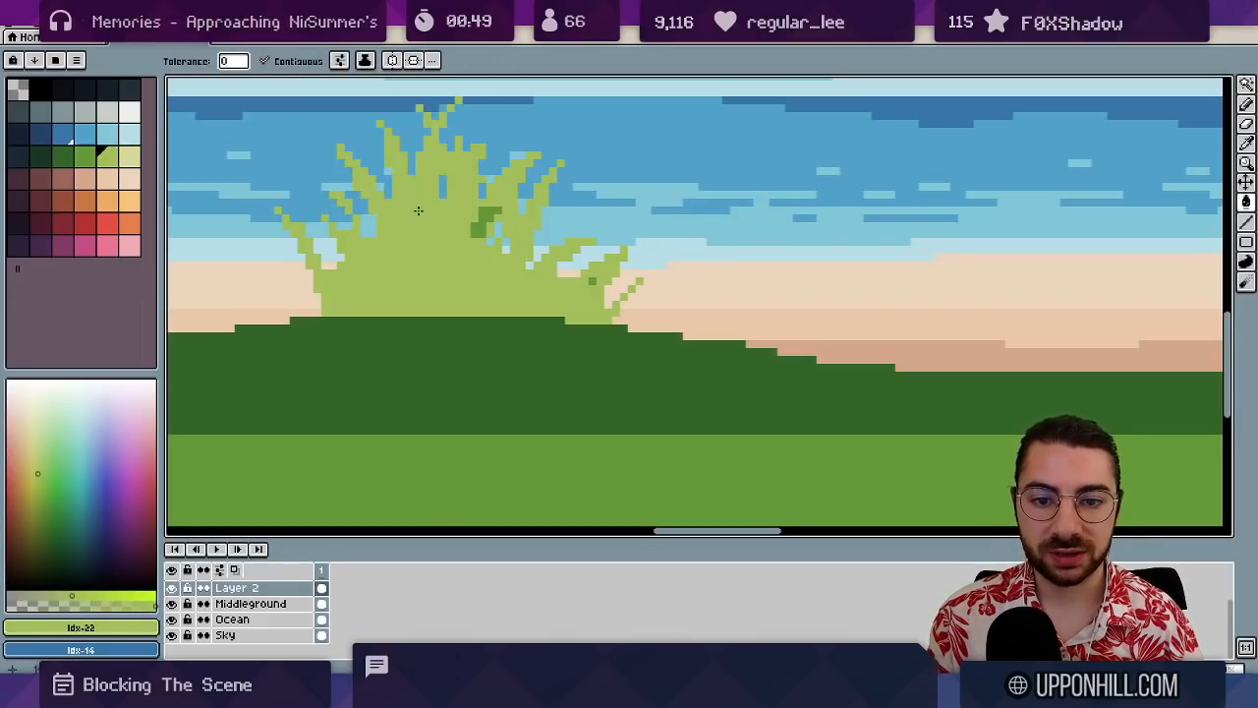
pyautogui.click(481, 227)
pyautogui.press('z')
pyautogui.moveTo(541, 236)
pyautogui.mouseDown()
pyautogui.moveTo(475, 238)
pyautogui.moveTo(592, 258)
pyautogui.moveTo(523, 256)
pyautogui.moveTo(483, 278)
pyautogui.mouseUp()
pyautogui.hotkey('ctrl', 'z')
pyautogui.hotkey('ctrl', 'z')
pyautogui.hotkey('ctrl', 'z')
pyautogui.hotkey('ctrl', 'z')
# - Rework the shaded leaves in the right half of the largest bush with the sampled Idx-22 and Idx-21 greens
pyautogui.keyDown('alt'); pyautogui.click(521, 266); pyautogui.keyUp('alt')
pyautogui.press('b')
pyautogui.press('z')
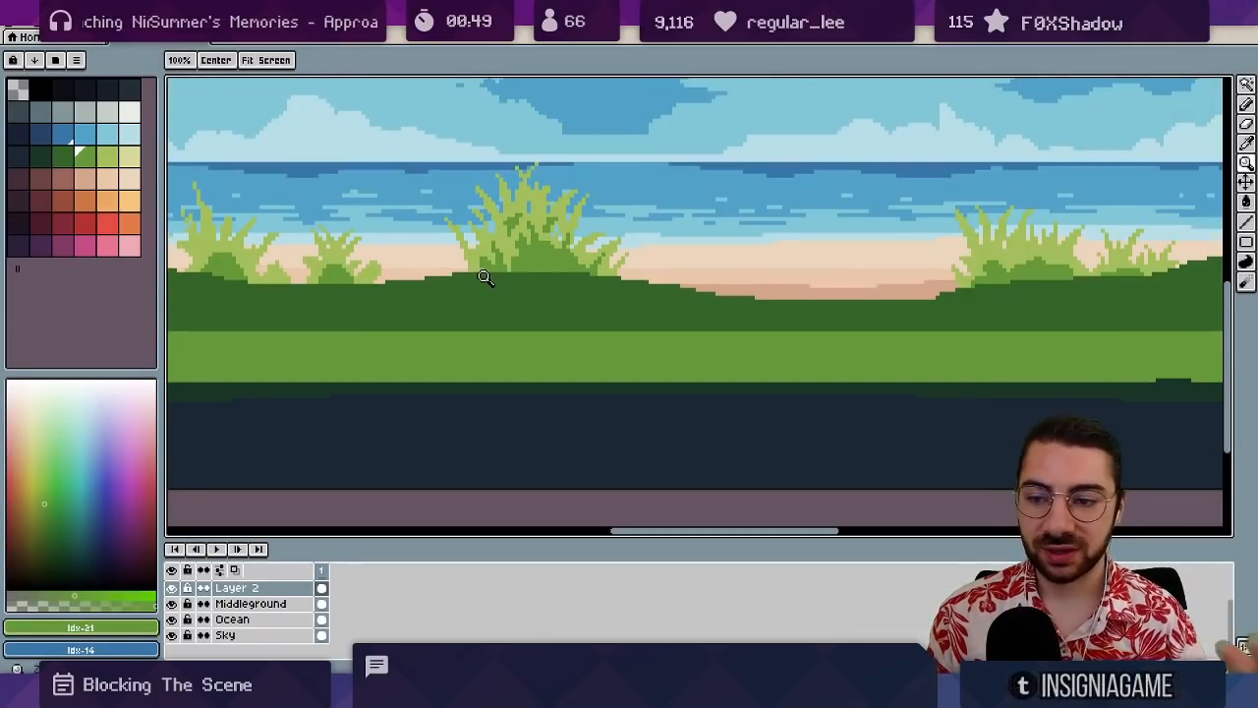
pyautogui.moveTo(498, 225); pyautogui.dragTo(574, 221)
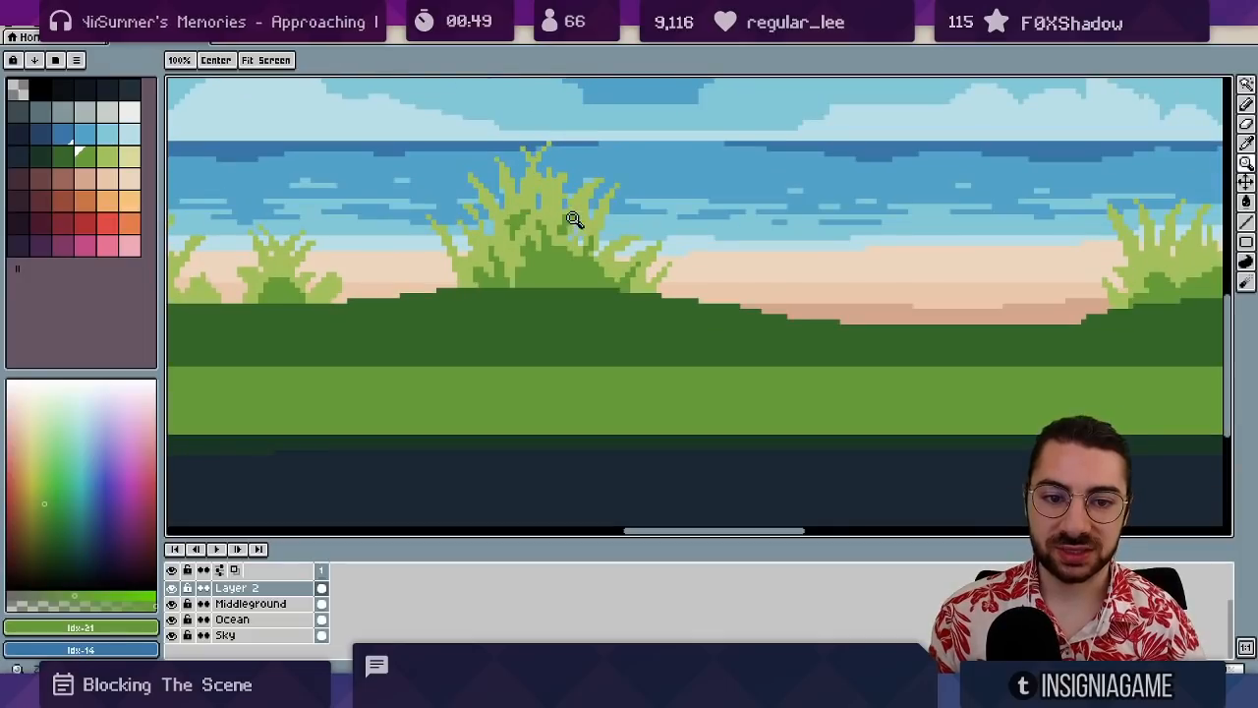
pyautogui.press('i')
pyautogui.click(591, 234)
pyautogui.press('b')
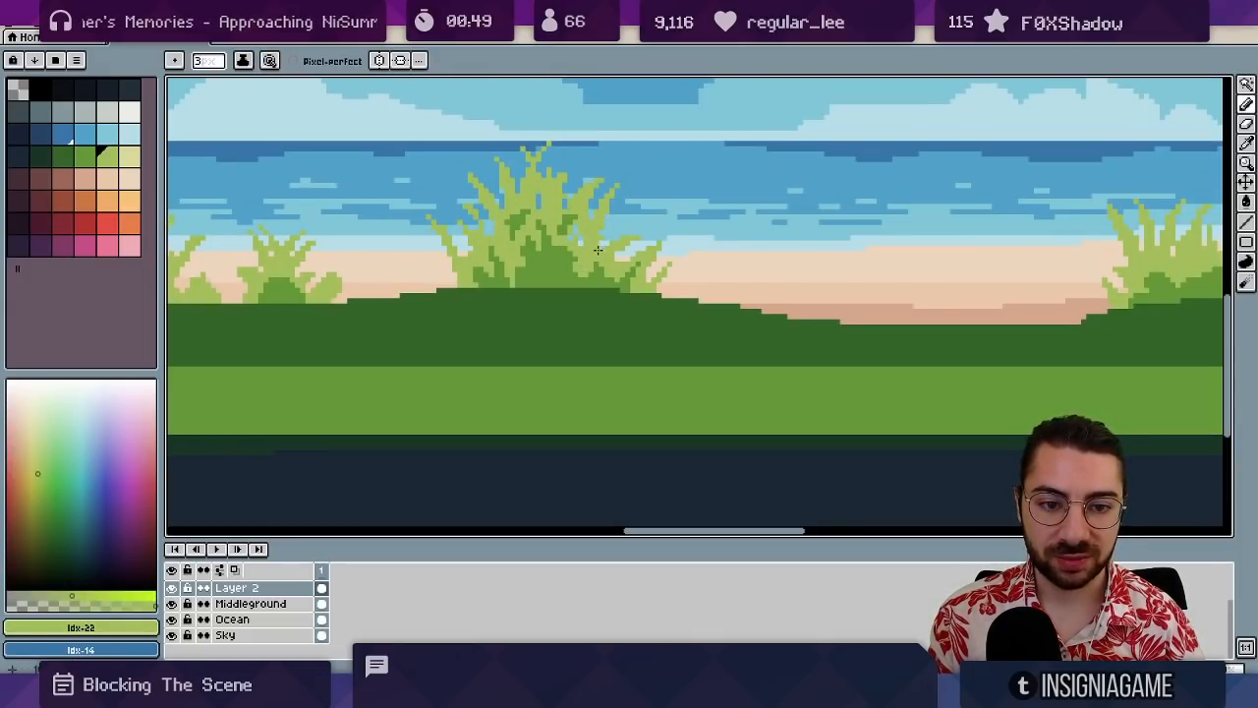
pyautogui.press('z')
pyautogui.moveTo(575, 243)
pyautogui.mouseDown()
pyautogui.moveTo(531, 236)
pyautogui.moveTo(577, 246)
pyautogui.moveTo(627, 286)
pyautogui.moveTo(630, 268)
pyautogui.mouseUp()
pyautogui.press('i')
pyautogui.press('b')
pyautogui.press('z')
pyautogui.press('b')
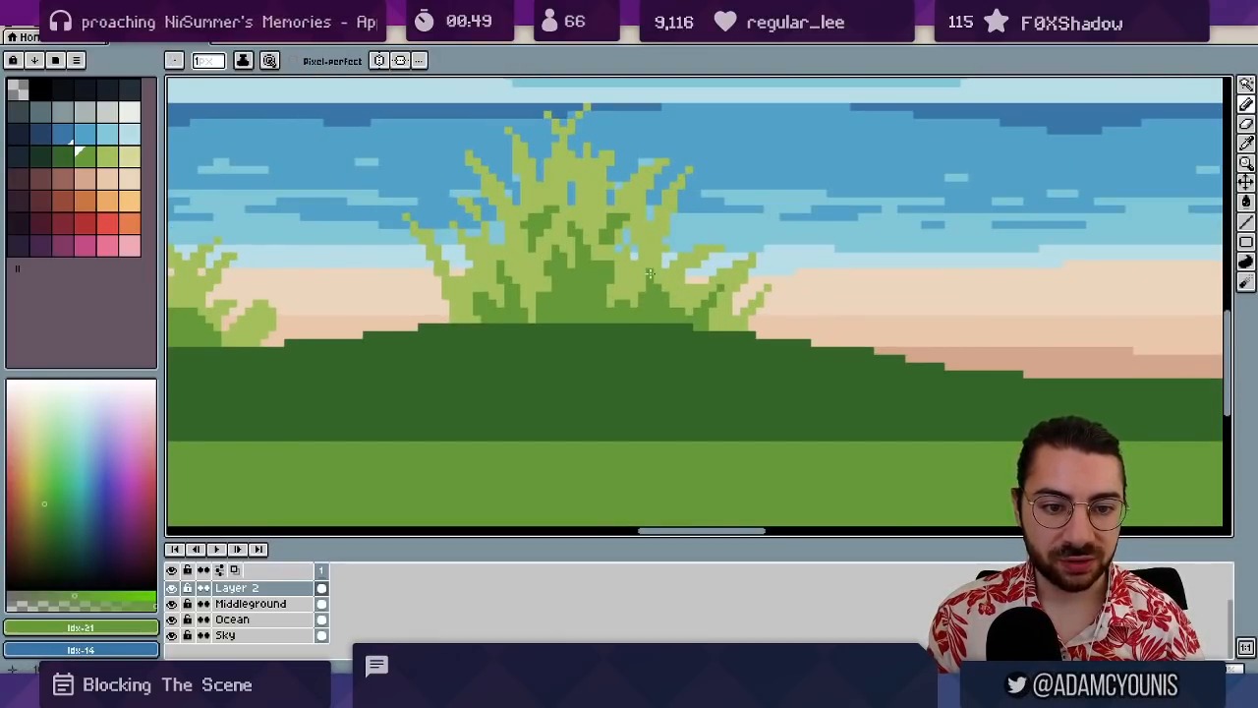
# - Trim the upper-right shaded leaf of the largest bush with Idx-22 and join it to the dark center with Idx-21
pyautogui.keyDown('alt'); pyautogui.click(634, 226); pyautogui.keyUp('alt')
pyautogui.click(626, 219)
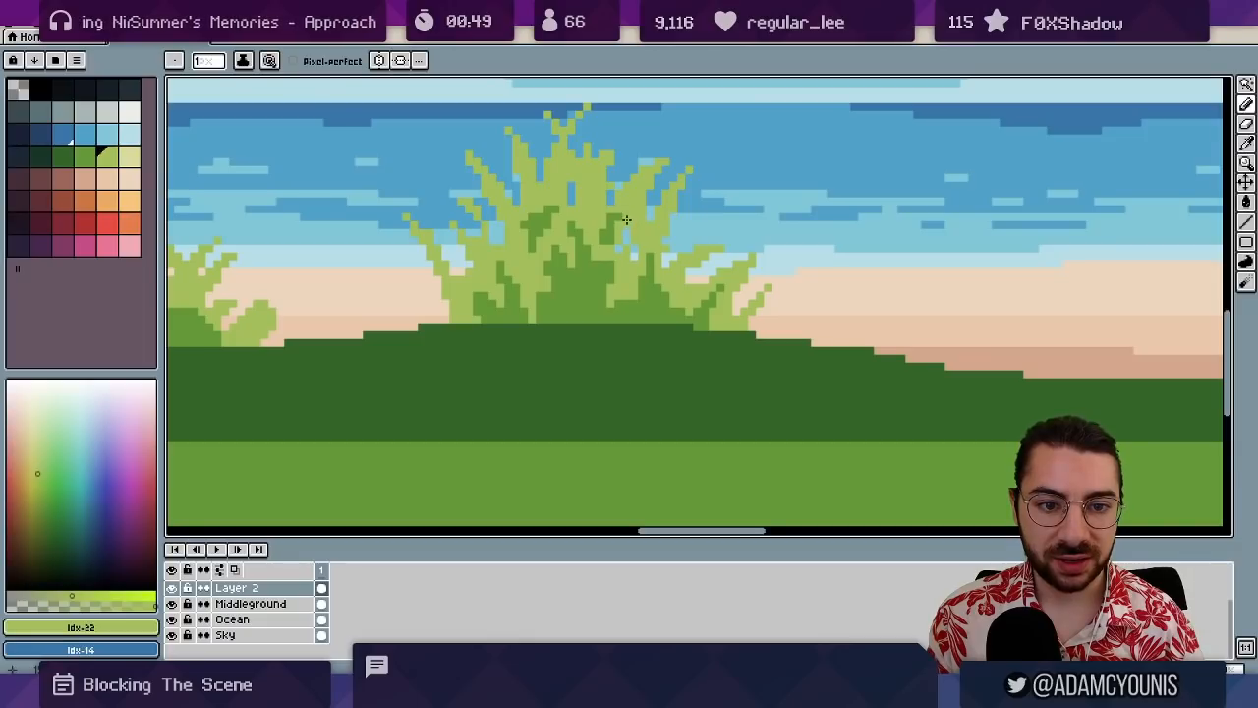
pyautogui.keyDown('alt'); pyautogui.click(606, 235); pyautogui.keyUp('alt')
pyautogui.click(599, 249)
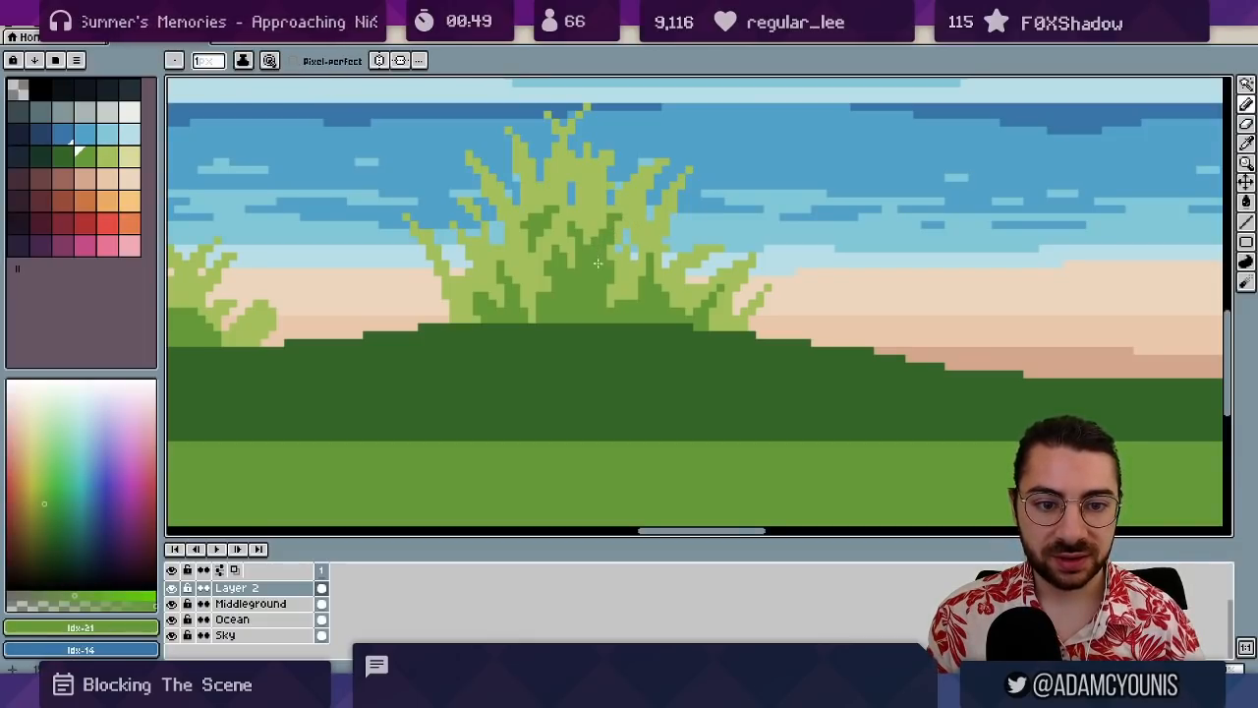
# - Reshape the shaded blades at the lower left of the largest bush, alternating 1 px strokes of Idx-21 and Idx-22
pyautogui.moveTo(472, 285); pyautogui.dragTo(547, 276)
pyautogui.keyDown('alt'); pyautogui.click(552, 285); pyautogui.keyUp('alt')
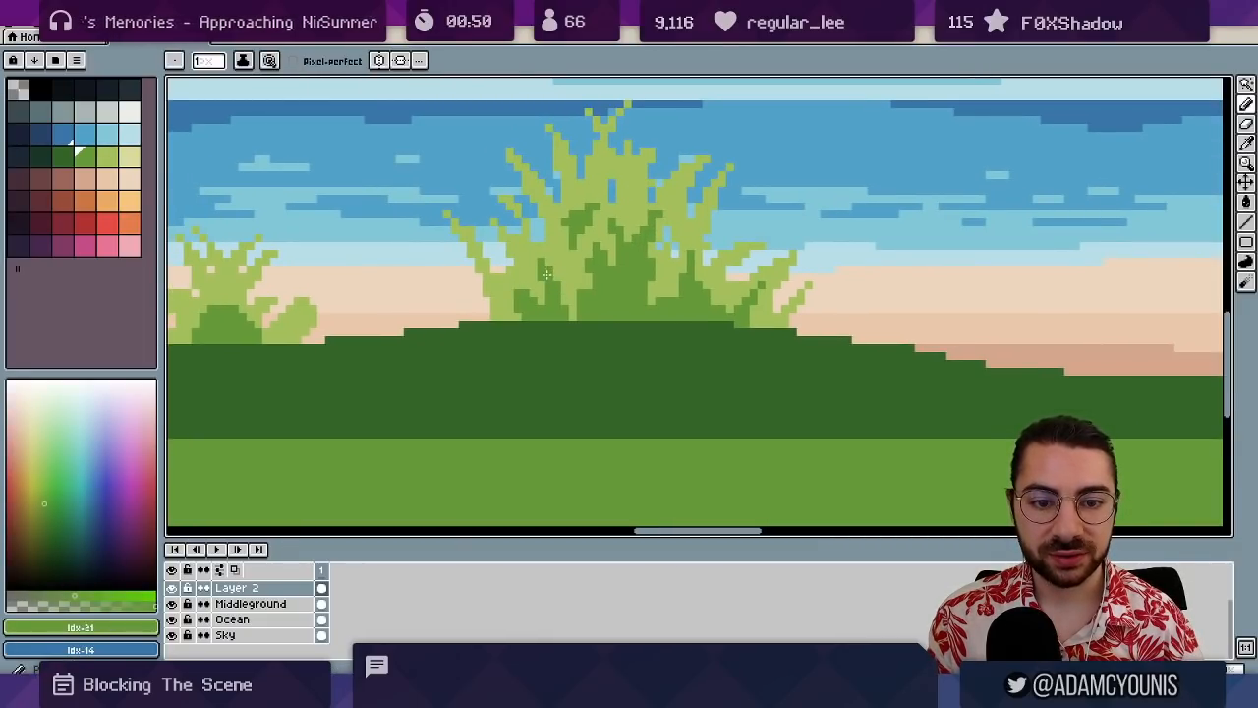
pyautogui.press('z')
pyautogui.click(556, 253)
pyautogui.keyDown('alt'); pyautogui.click(511, 280); pyautogui.keyUp('alt')
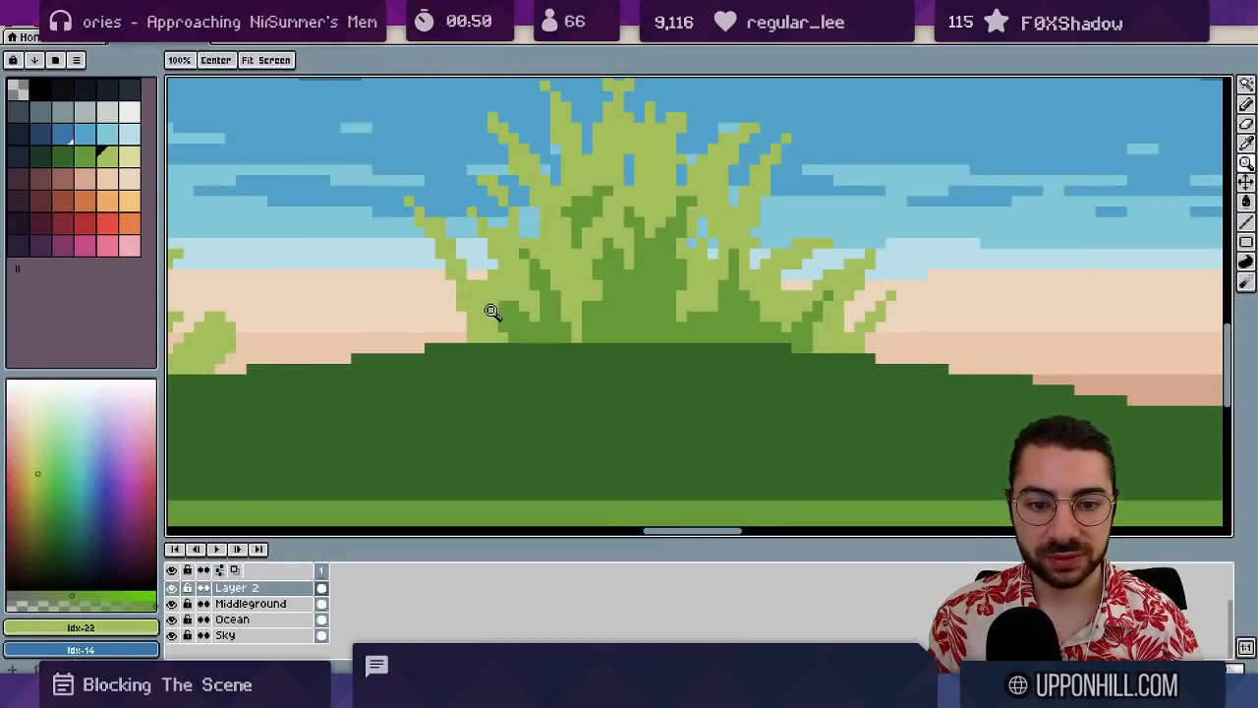
pyautogui.click(500, 319)
pyautogui.keyDown('alt'); pyautogui.click(503, 304); pyautogui.keyUp('alt')
pyautogui.click(496, 299)
# - Sharpen a blade tip on the tall-bladed bush further left and refine its inner shading with Idx-22 and Idx-21
pyautogui.moveTo(558, 270); pyautogui.dragTo(467, 298)
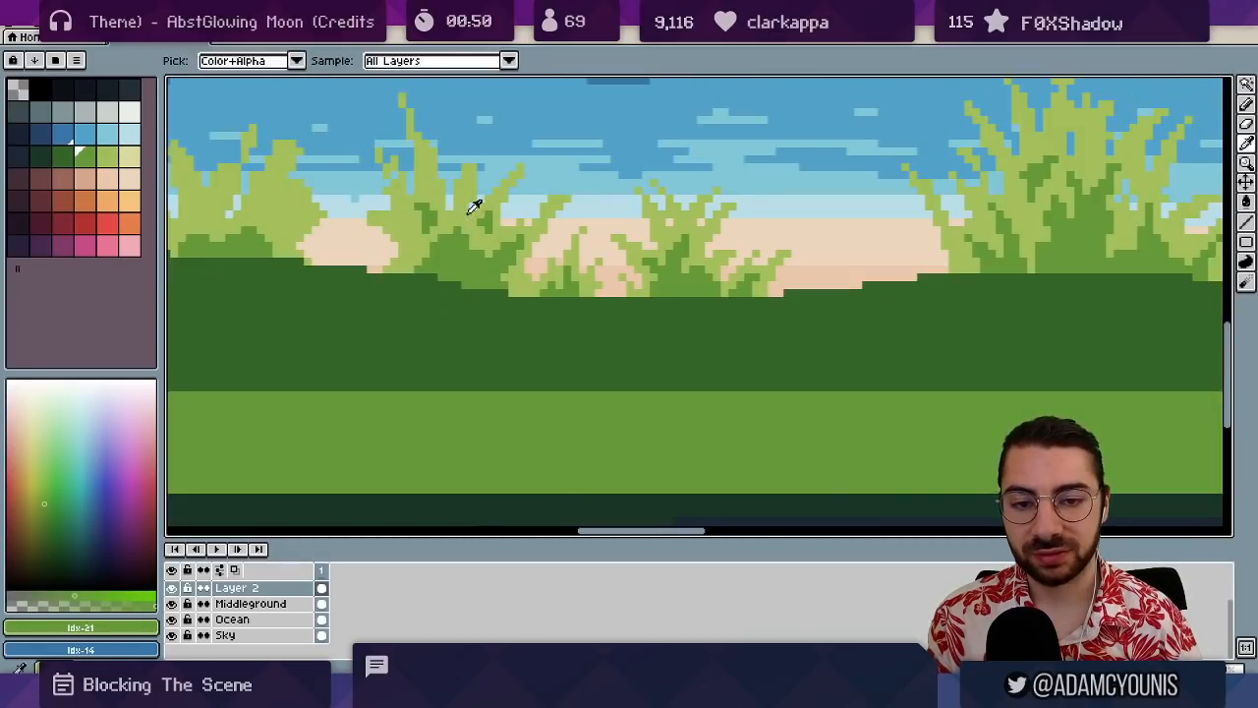
pyautogui.hotkey('ctrl', 'z')
pyautogui.press('e')
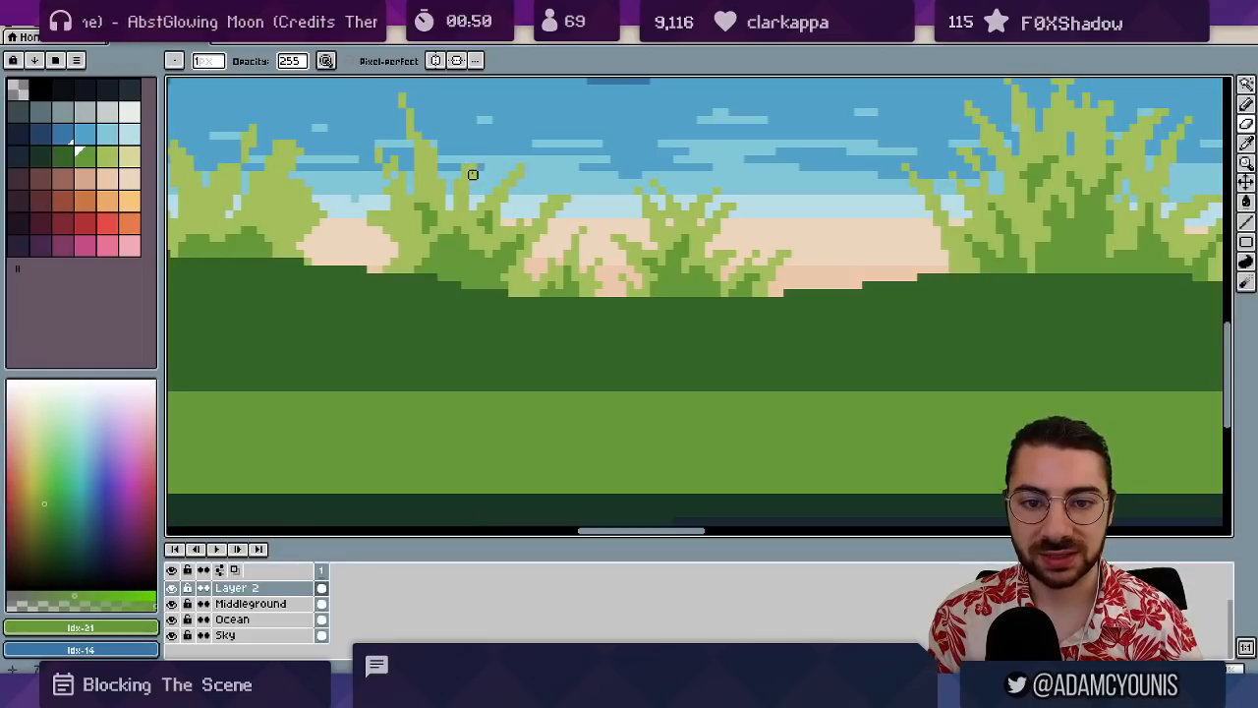
pyautogui.keyDown('alt'); pyautogui.click(480, 148); pyautogui.keyUp('alt')
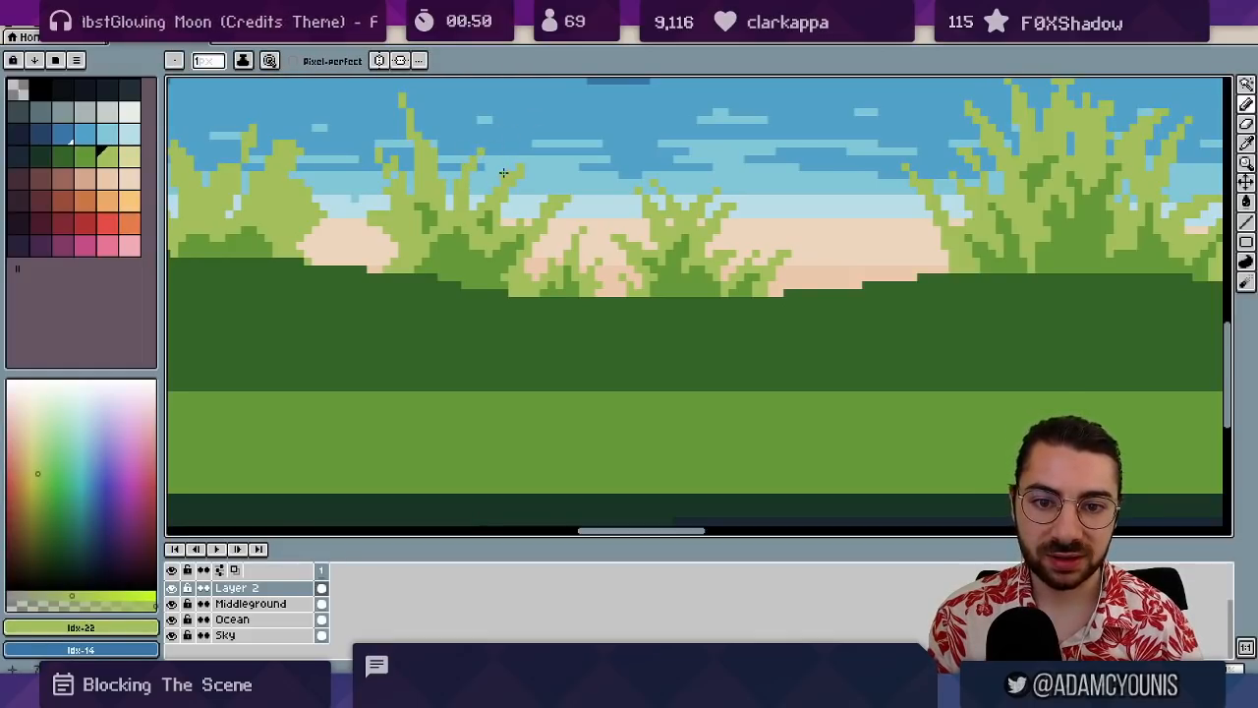
pyautogui.keyDown('alt'); pyautogui.click(454, 212); pyautogui.keyUp('alt')
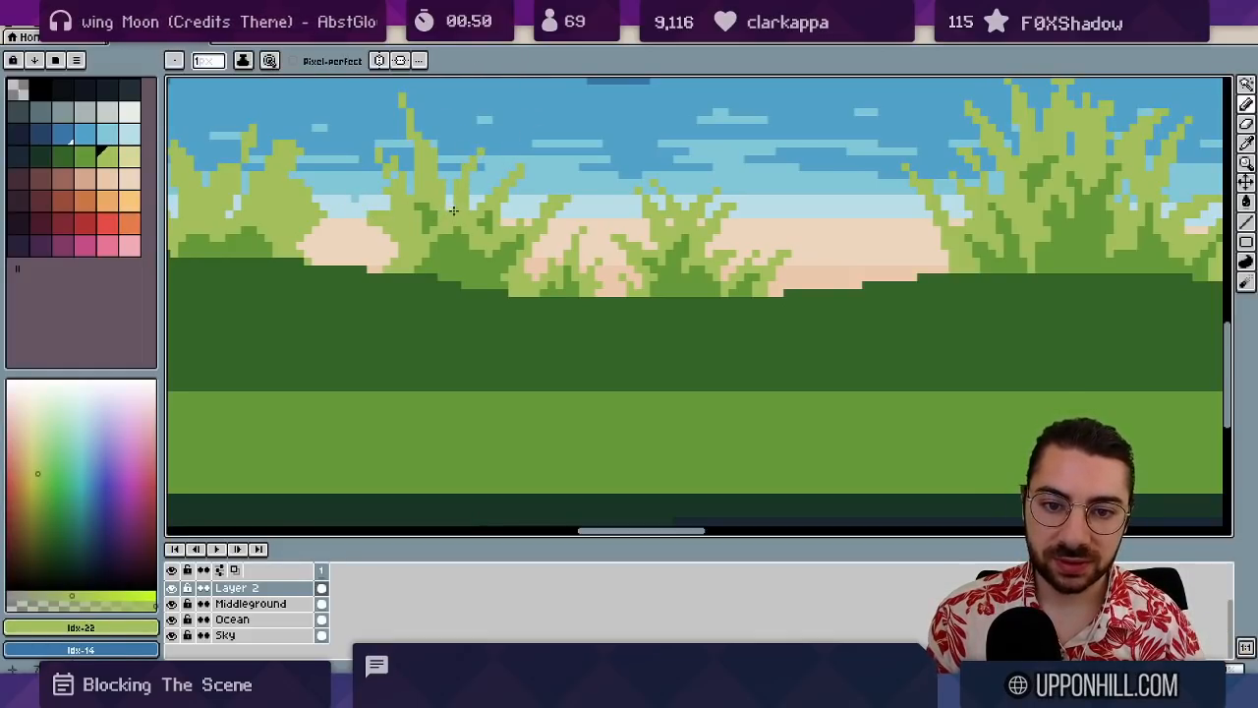
pyautogui.keyDown('alt'); pyautogui.click(451, 231); pyautogui.keyUp('alt')
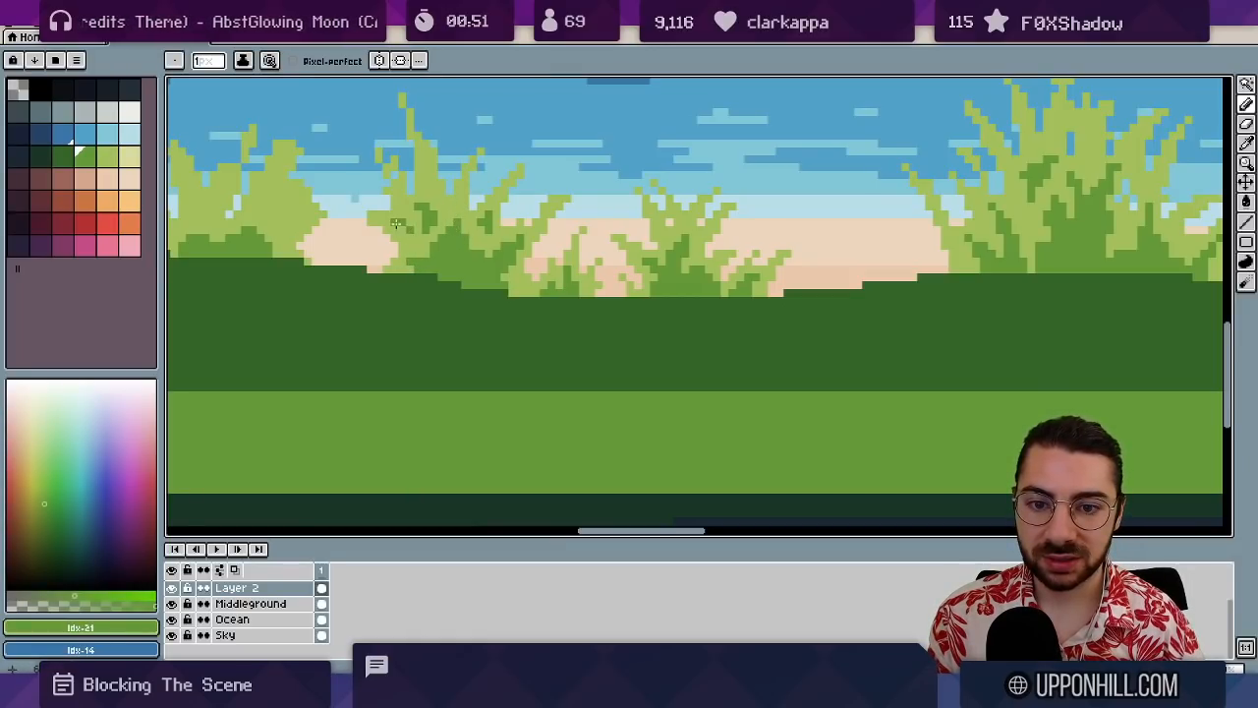
pyautogui.keyDown('alt'); pyautogui.click(390, 214); pyautogui.keyUp('alt')
# - Thin the tallest blade of the tall-bladed bush with a few eraser touches
pyautogui.press('z')
pyautogui.moveTo(415, 212); pyautogui.dragTo(343, 245)
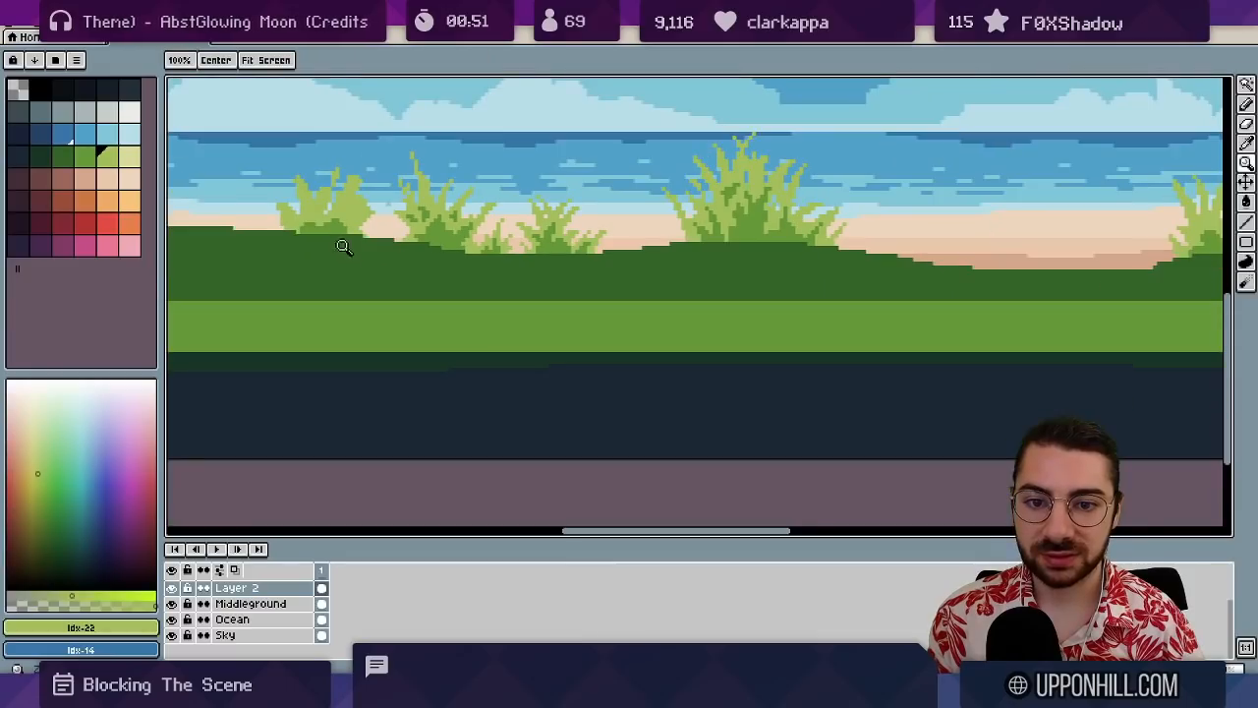
pyautogui.moveTo(444, 170); pyautogui.dragTo(450, 222)
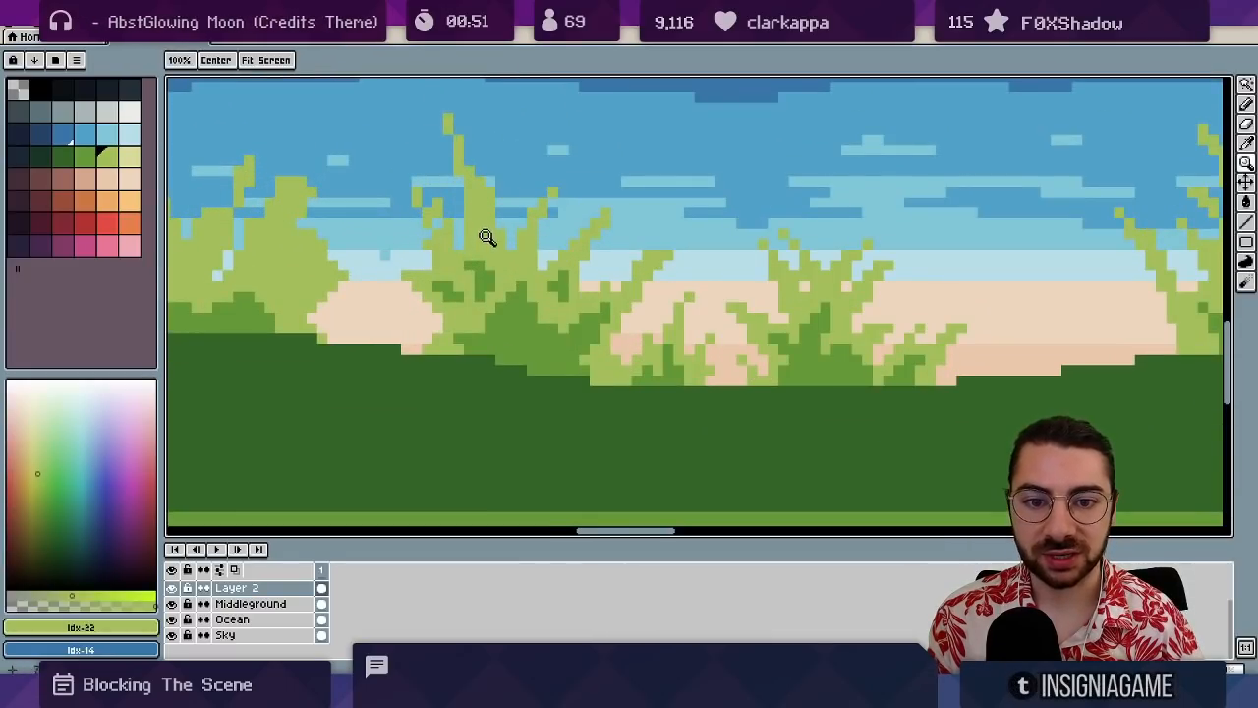
pyautogui.moveTo(468, 151)
pyautogui.mouseDown()
pyautogui.moveTo(472, 172)
pyautogui.moveTo(457, 177)
pyautogui.mouseUp()
pyautogui.press('e')
pyautogui.click(458, 171)
pyautogui.press('z')
pyautogui.moveTo(440, 196)
pyautogui.mouseDown()
pyautogui.moveTo(475, 241)
pyautogui.moveTo(462, 212)
pyautogui.mouseUp()
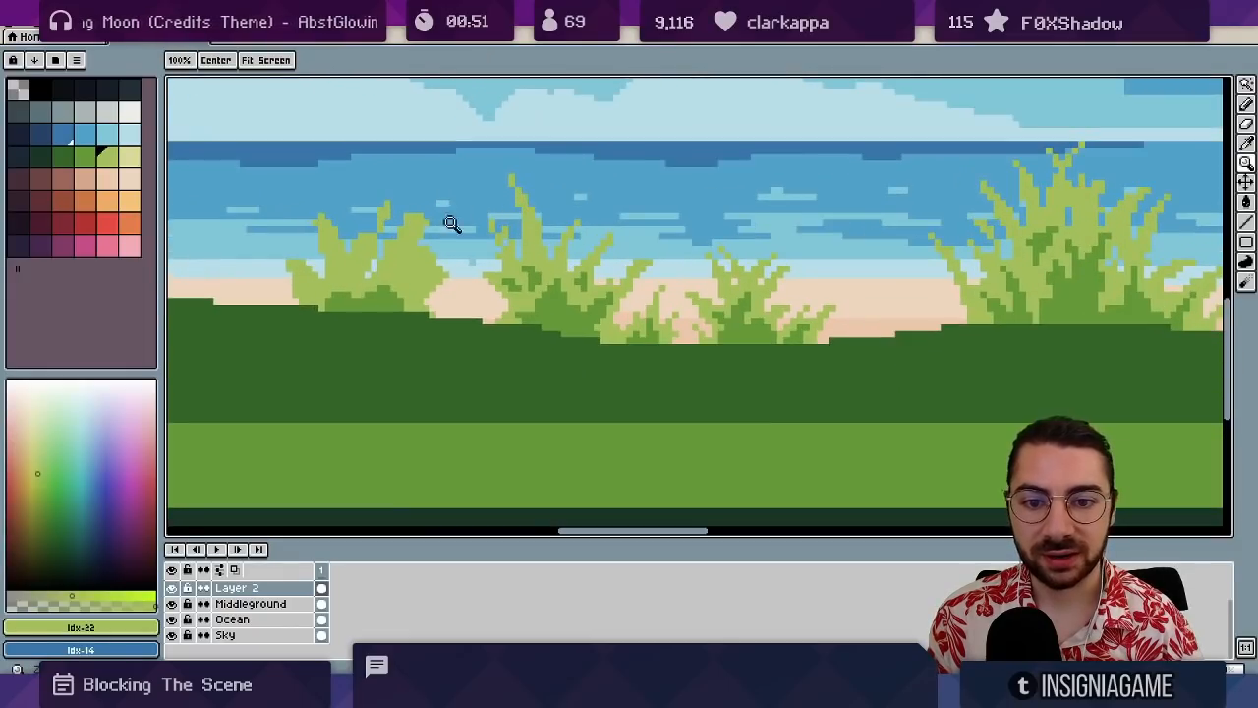
# - Try 3 px strokes of darker green Idx-21 on the neighboring rounded bush and over the sky, and undo them
pyautogui.moveTo(417, 253)
pyautogui.mouseDown()
pyautogui.moveTo(451, 256)
pyautogui.moveTo(435, 291)
pyautogui.mouseUp()
pyautogui.press('b')
pyautogui.keyDown('alt'); pyautogui.click(430, 289); pyautogui.keyUp('alt')
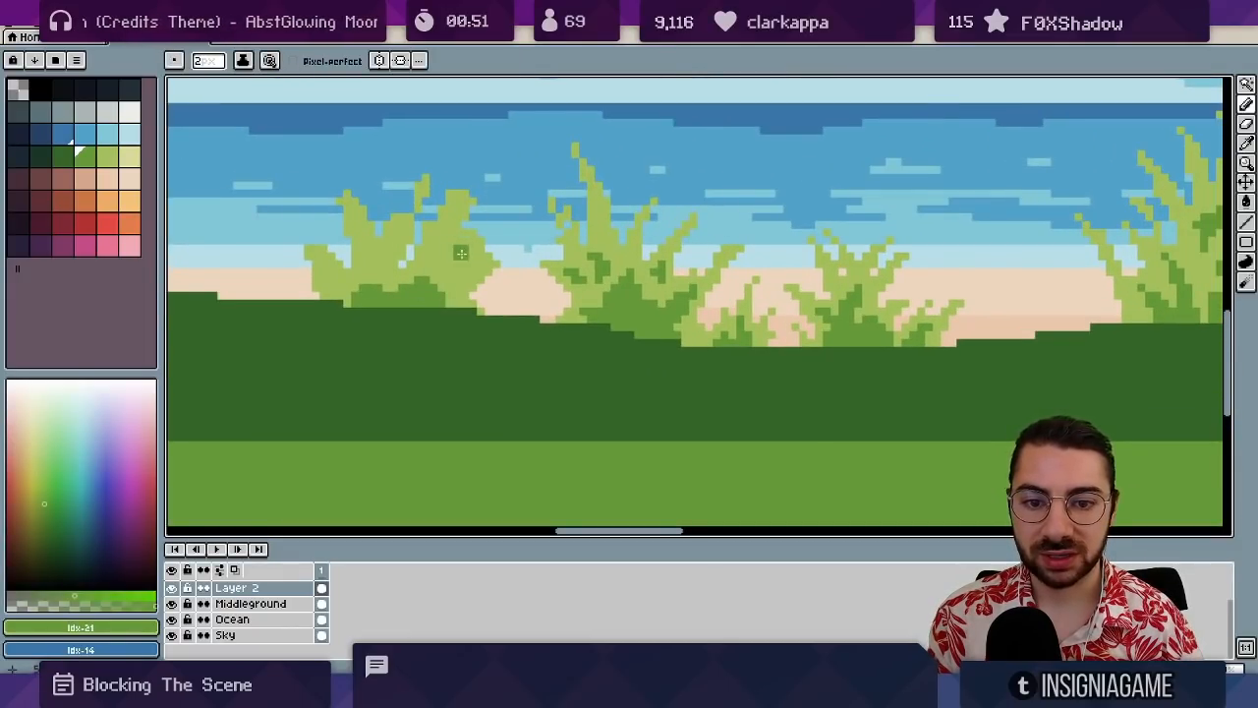
pyautogui.hotkey('ctrl', '+')
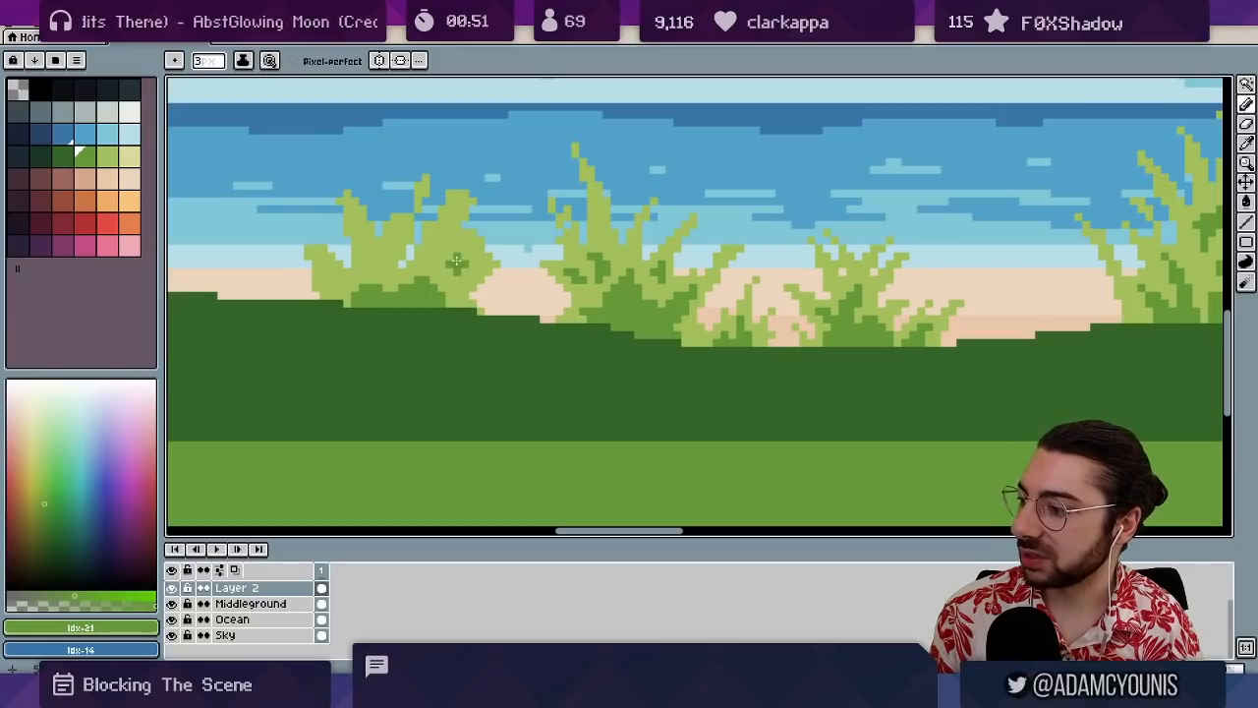
pyautogui.scroll(5, 466, 354)
pyautogui.moveTo(537, 199)
pyautogui.mouseDown()
pyautogui.moveTo(568, 240)
pyautogui.moveTo(547, 281)
pyautogui.moveTo(485, 328)
pyautogui.moveTo(515, 392)
pyautogui.moveTo(558, 391)
pyautogui.moveTo(541, 326)
pyautogui.moveTo(572, 320)
pyautogui.moveTo(550, 280)
pyautogui.mouseUp()
pyautogui.hotkey('ctrl', 'z')
pyautogui.moveTo(468, 201); pyautogui.dragTo(477, 200)
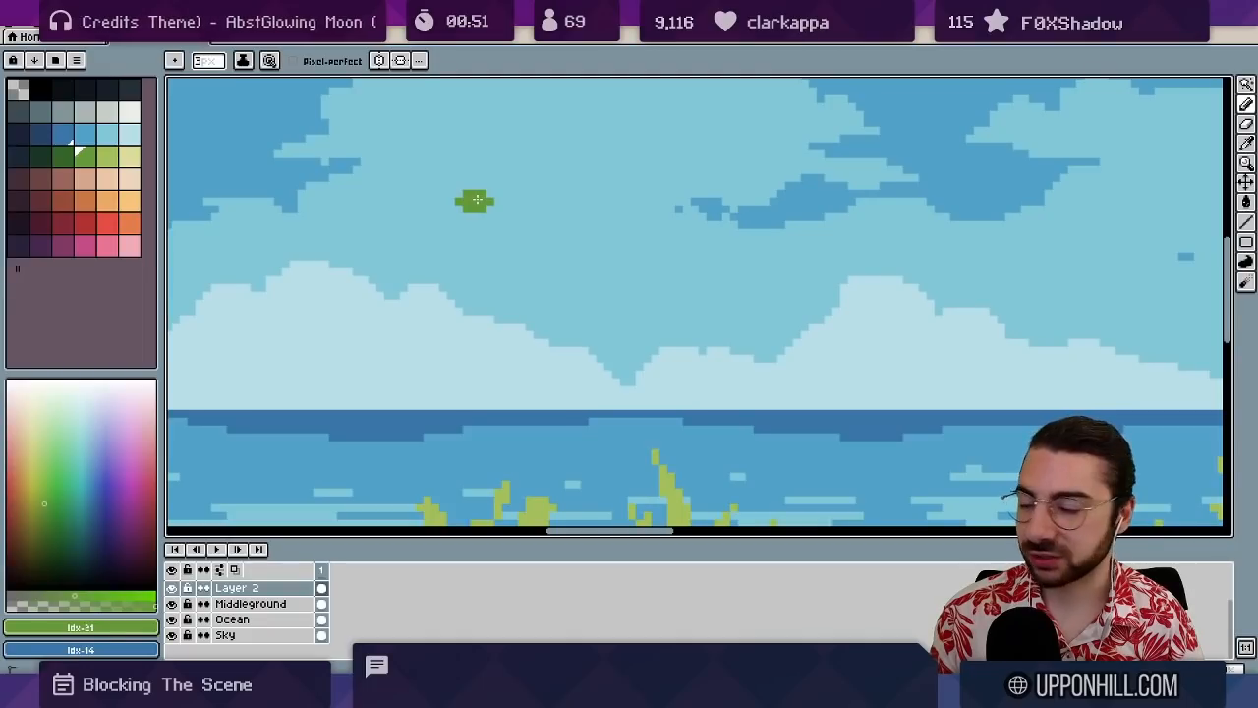
pyautogui.hotkey('ctrl', 'z')
# - Carve the rounded bush into separate shaded blades using the light green Idx-22 and a 1 px eraser
pyautogui.press('space')
pyautogui.moveTo(450, 429); pyautogui.dragTo(481, 123)
pyautogui.press('z')
pyautogui.click(481, 257)
pyautogui.press('b')
pyautogui.keyDown('alt'); pyautogui.click(519, 225); pyautogui.keyUp('alt')
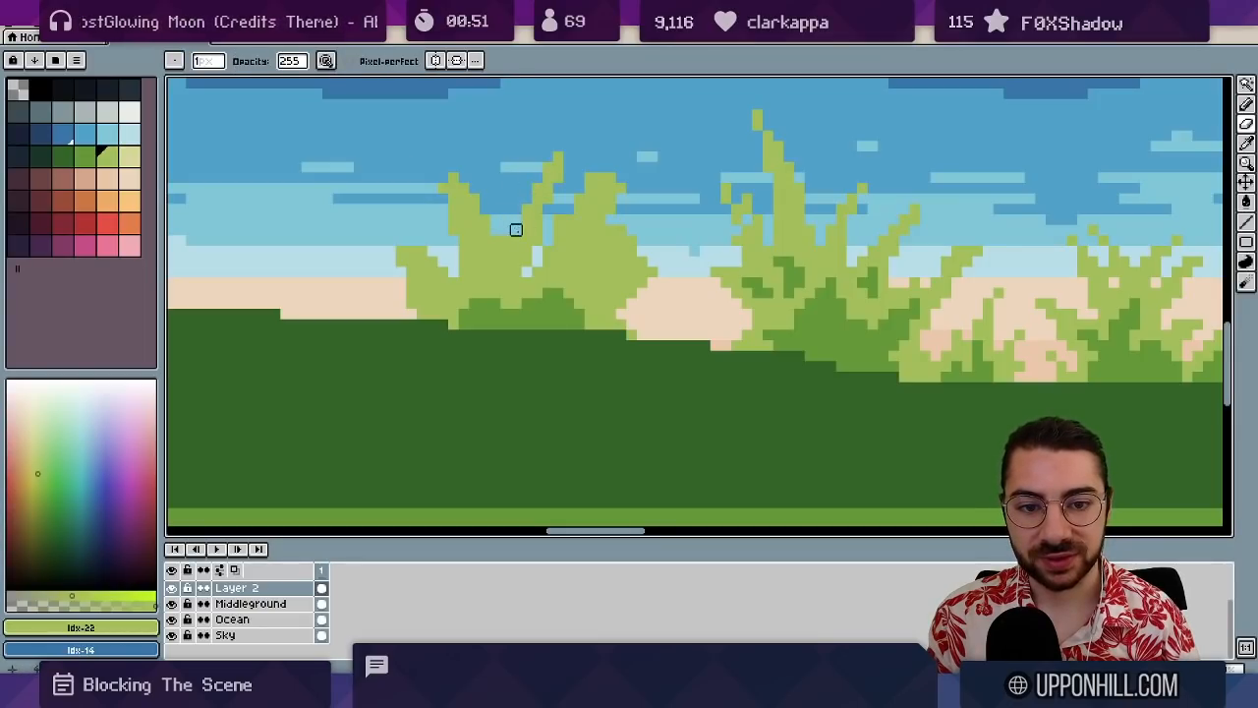
pyautogui.press('z')
pyautogui.scroll(-3, 436, 190)
pyautogui.click(659, 310)
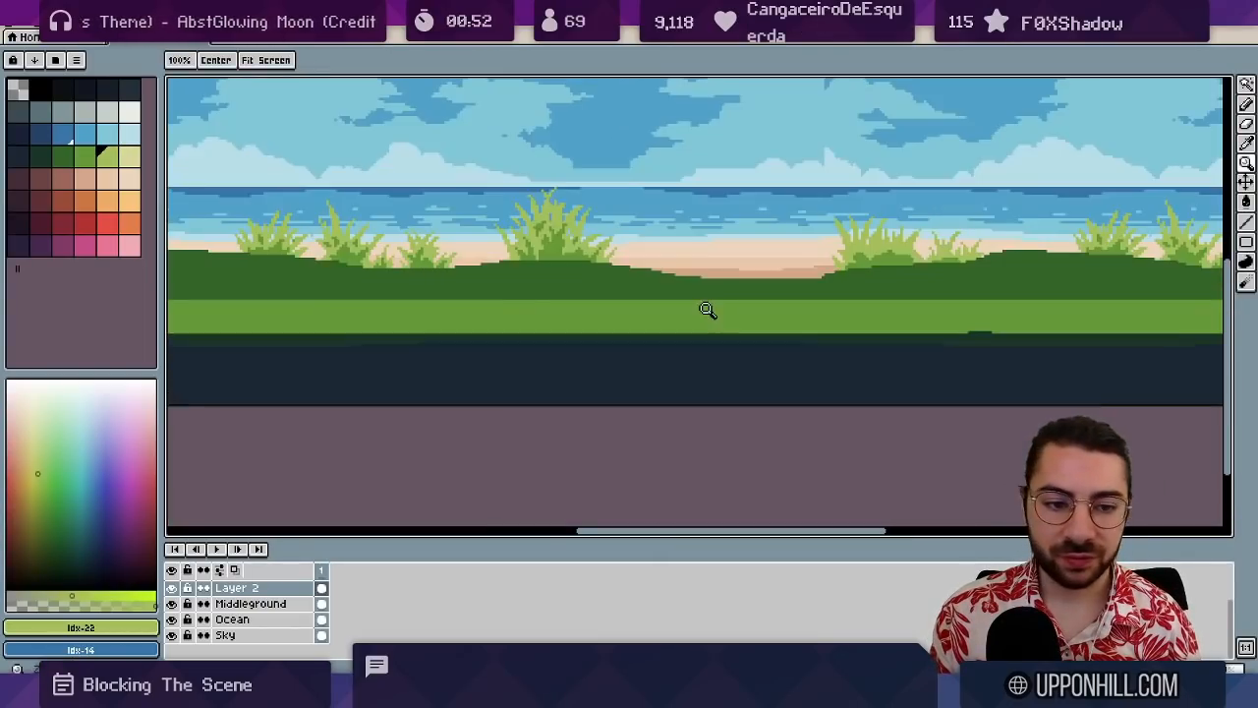
# - Nudge the bushes on Layer 2 slightly left along the hills with the Move tool
pyautogui.press('space')
pyautogui.moveTo(701, 304); pyautogui.dragTo(530, 291)
pyautogui.press('v')
pyautogui.hotkey('ctrl', 'z')
pyautogui.click(452, 248)
pyautogui.press('z')
pyautogui.click(487, 250)
pyautogui.press('v')
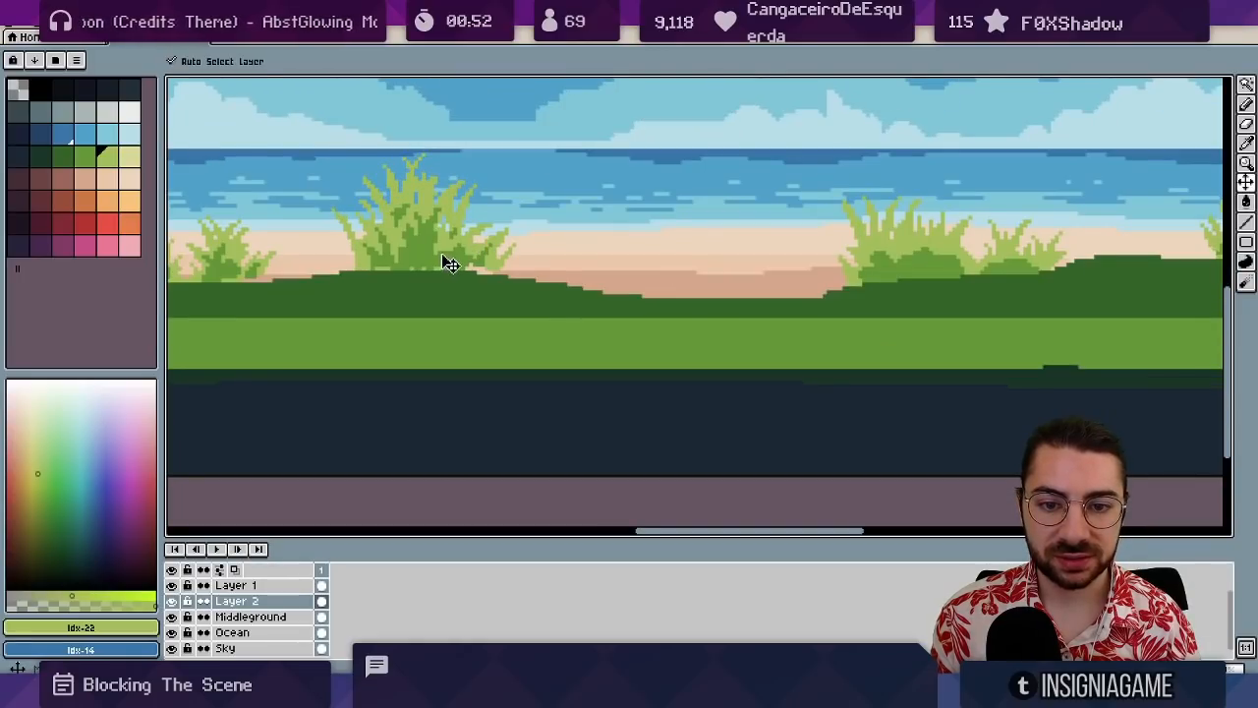
pyautogui.moveTo(443, 257); pyautogui.dragTo(439, 256)
pyautogui.hotkey('ctrl', 'z')
pyautogui.hotkey('ctrl', 'y')
# - Check the bush placement across the whole tiled scene and shift the bushes a little further left
pyautogui.press('z')
pyautogui.scroll(-4, 547, 233)
pyautogui.press('space')
pyautogui.moveTo(550, 224); pyautogui.dragTo(494, 234)
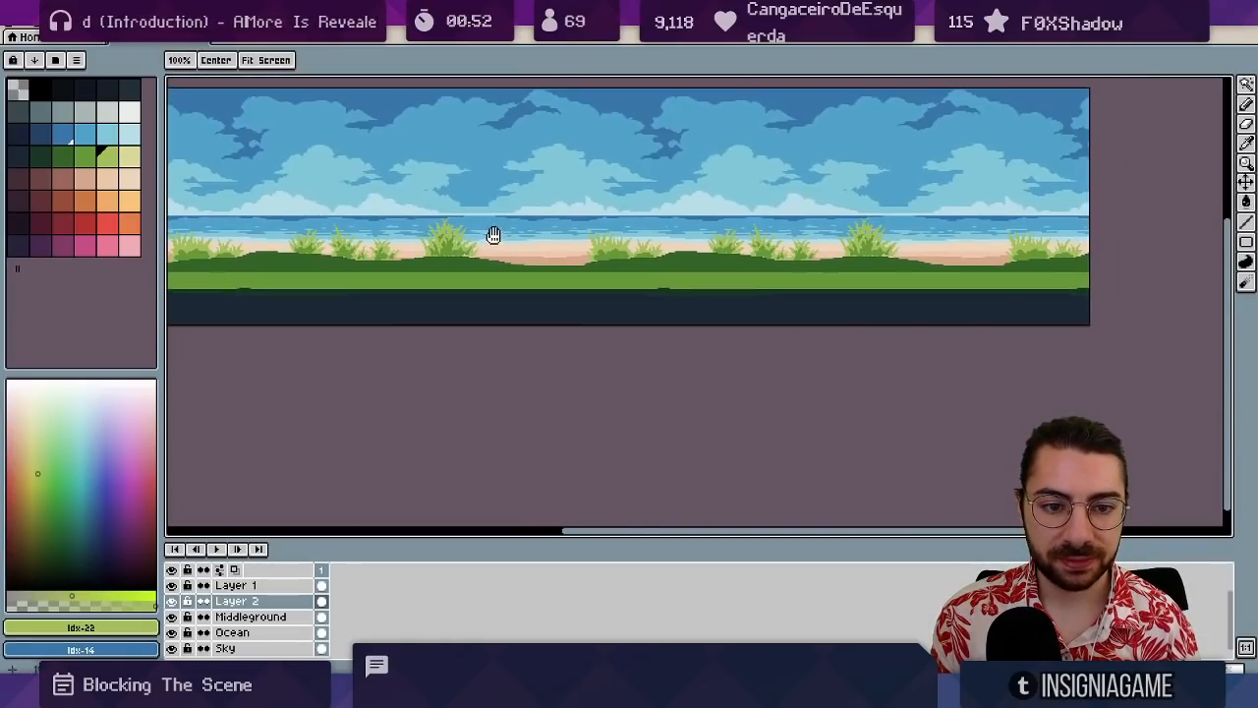
pyautogui.scroll(2, 388, 253)
pyautogui.press('v')
pyautogui.moveTo(396, 257)
pyautogui.mouseDown()
pyautogui.moveTo(411, 258)
pyautogui.moveTo(390, 258)
pyautogui.mouseUp()
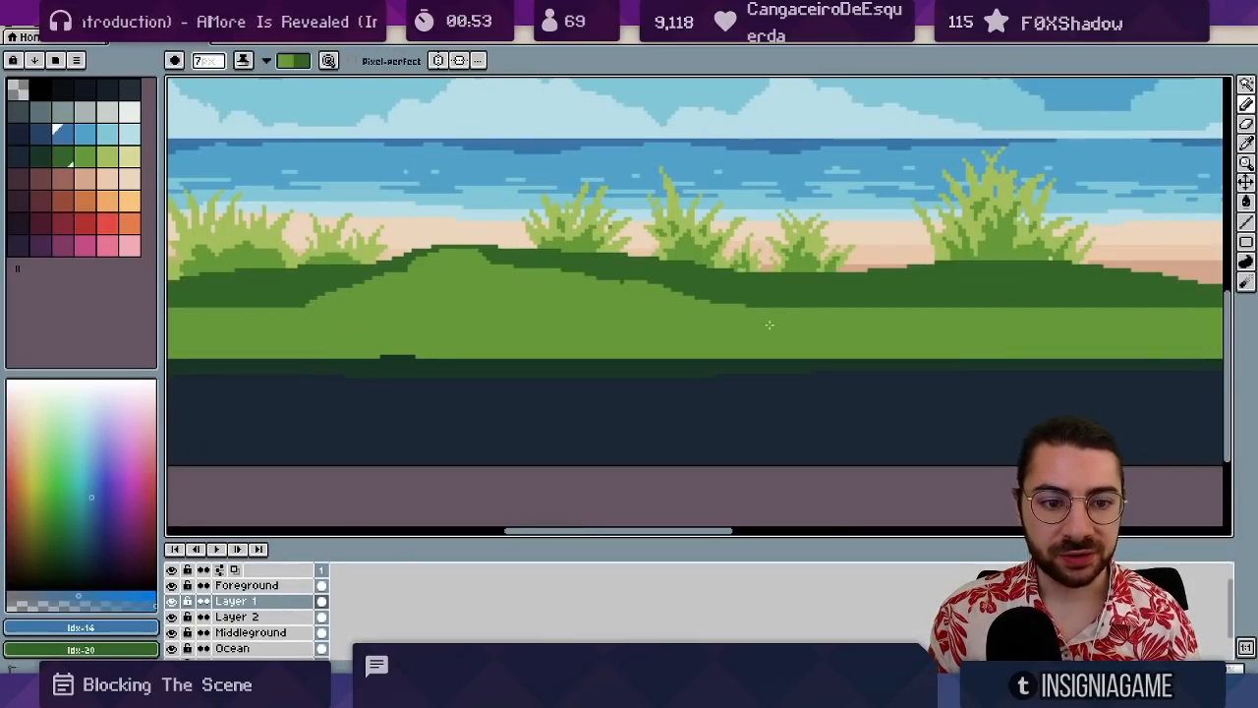
# - Paint a lighter green mound over the dark hill beneath the largest bush on Layer 1 with a 7 px shading brush
pyautogui.moveTo(993, 305); pyautogui.dragTo(815, 306)
pyautogui.press('z')
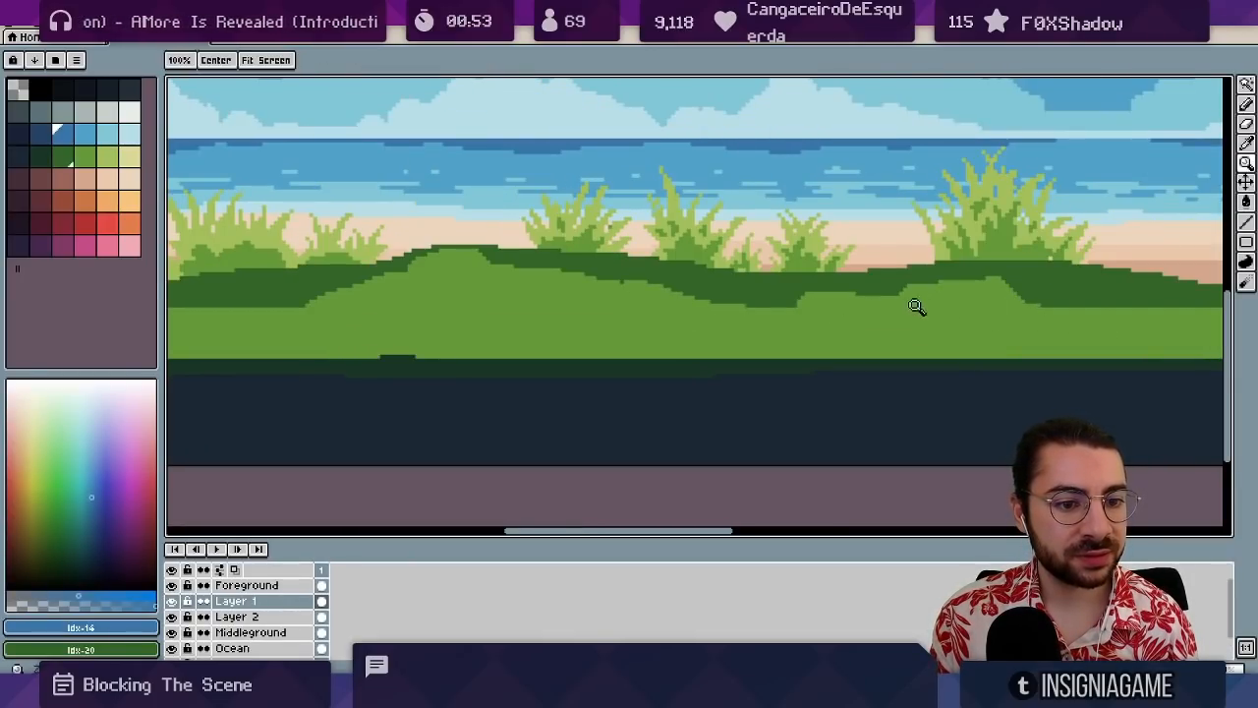
pyautogui.scroll(-2, 913, 301)
pyautogui.keyDown('ctrl'); pyautogui.click(677, 323); pyautogui.keyUp('ctrl')
pyautogui.press('space')
pyautogui.moveTo(283, 317); pyautogui.dragTo(495, 309)
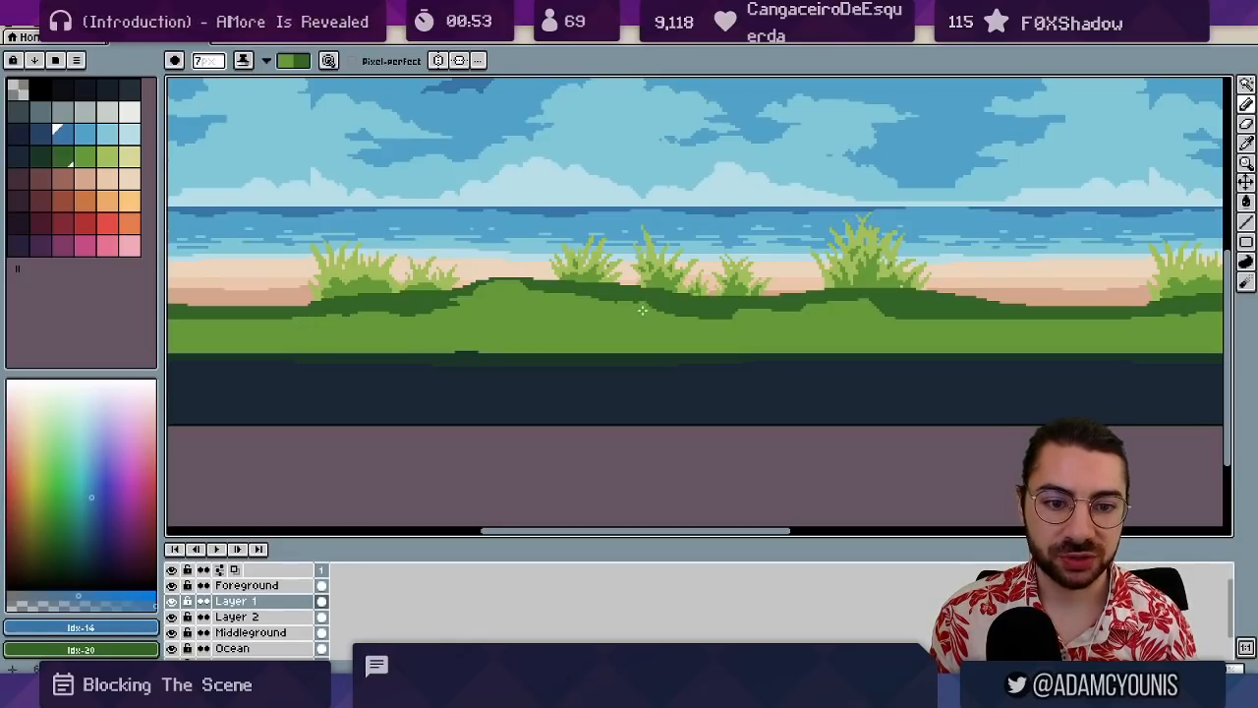
# - Draw short Idx-20 dark green grass blades along the crest of the central hill on Layer 1 with a 1 px pencil
pyautogui.press('x')
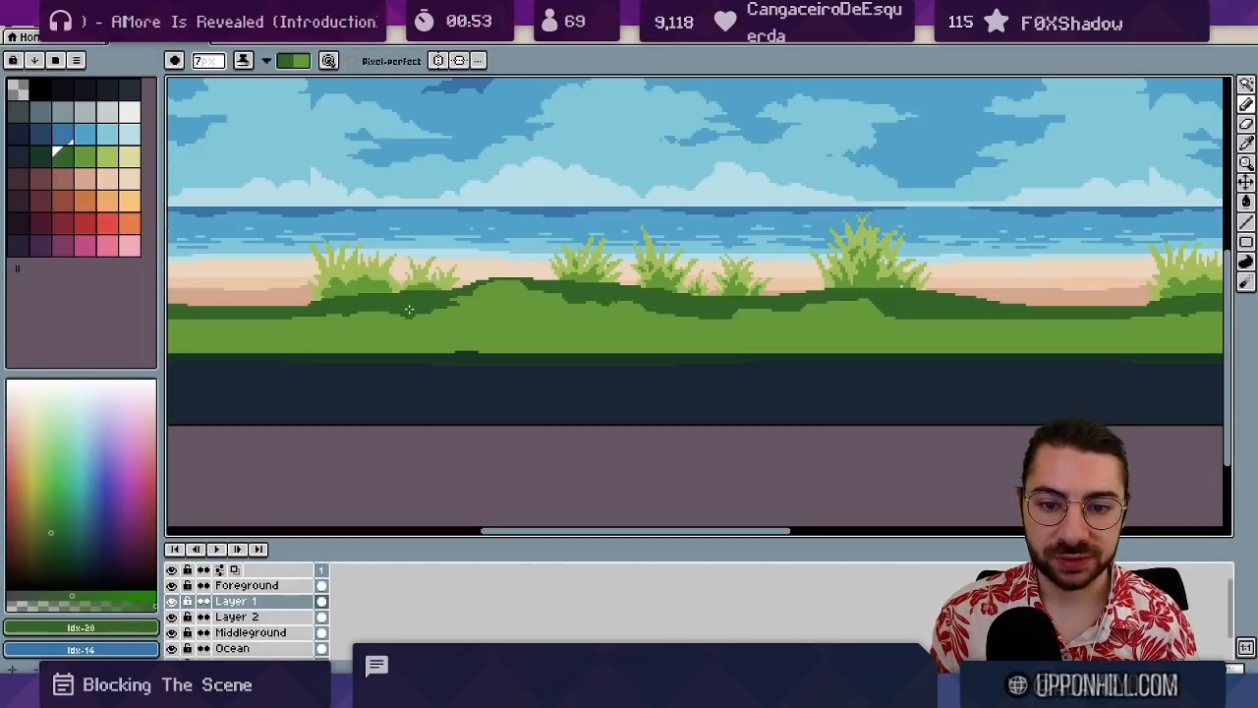
pyautogui.moveTo(631, 322); pyautogui.dragTo(515, 306)
pyautogui.press('x')
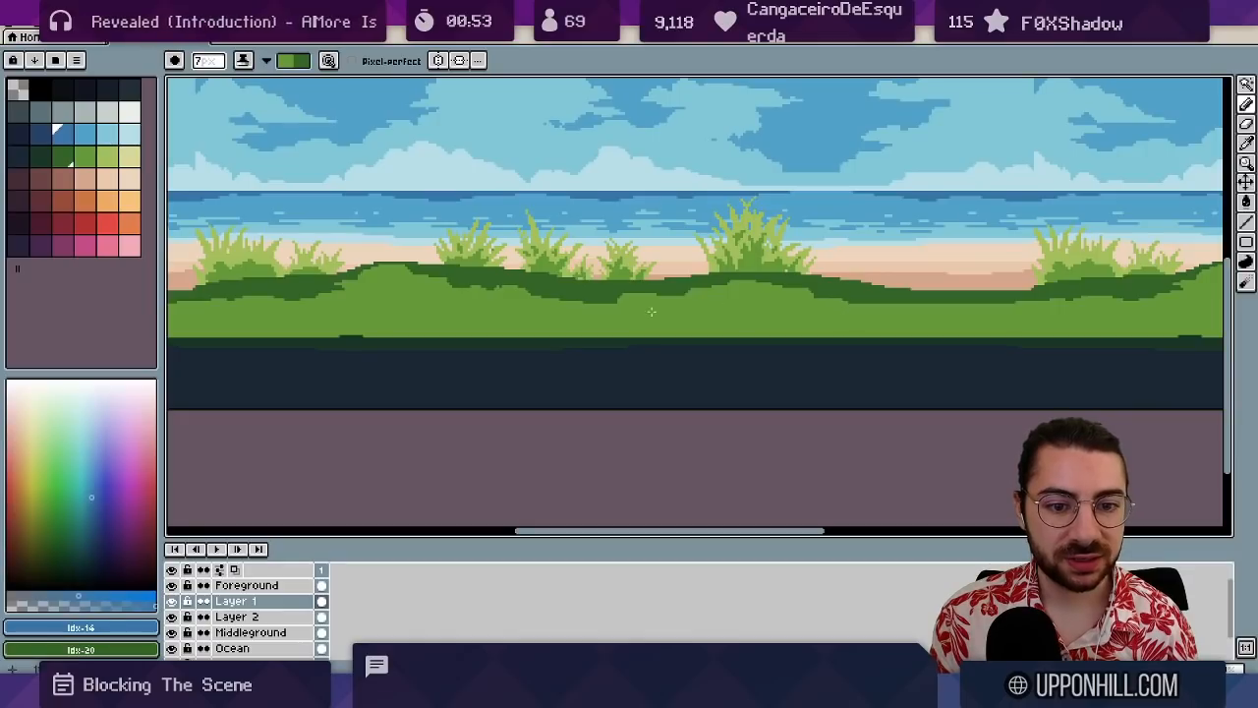
pyautogui.press('x')
pyautogui.moveTo(652, 312); pyautogui.dragTo(590, 302)
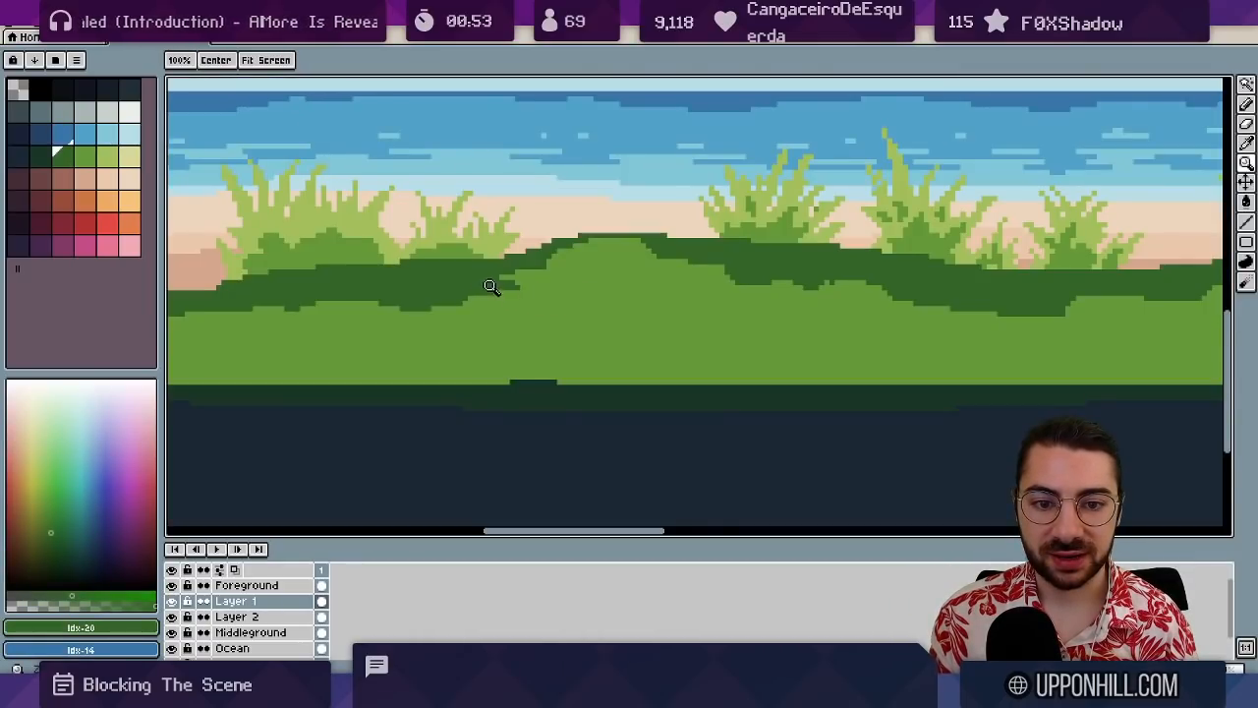
pyautogui.press('i')
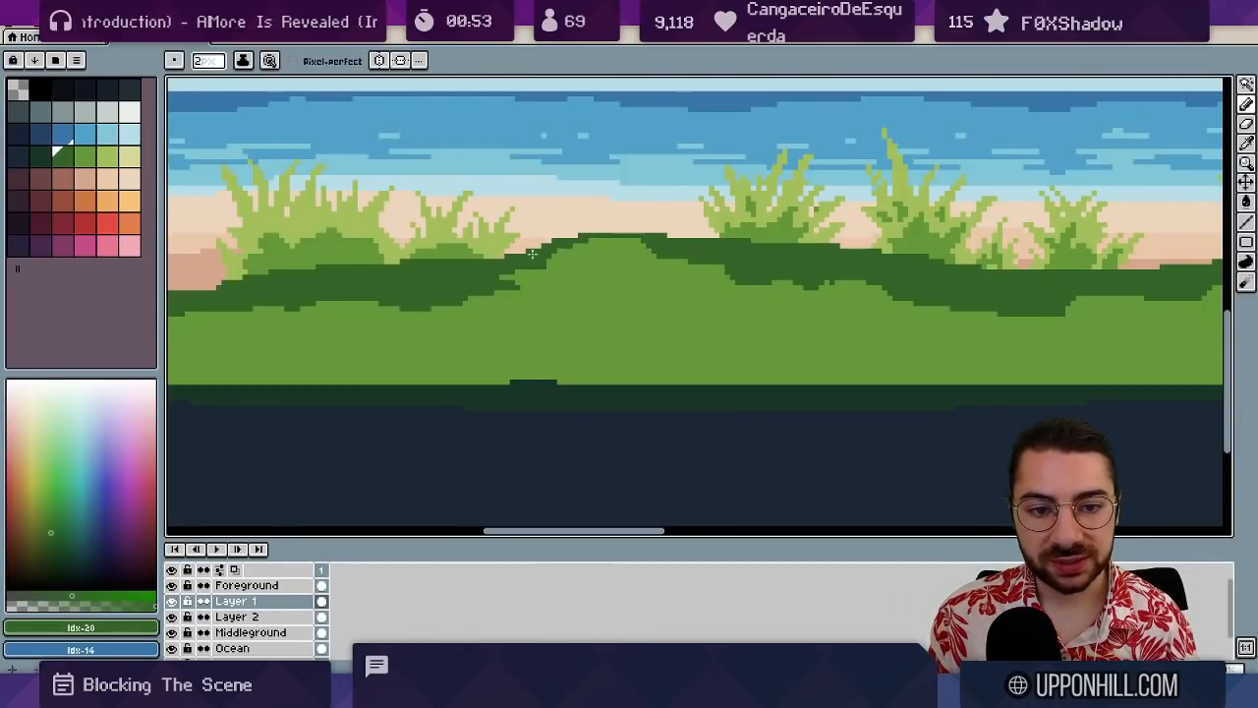
pyautogui.press('b')
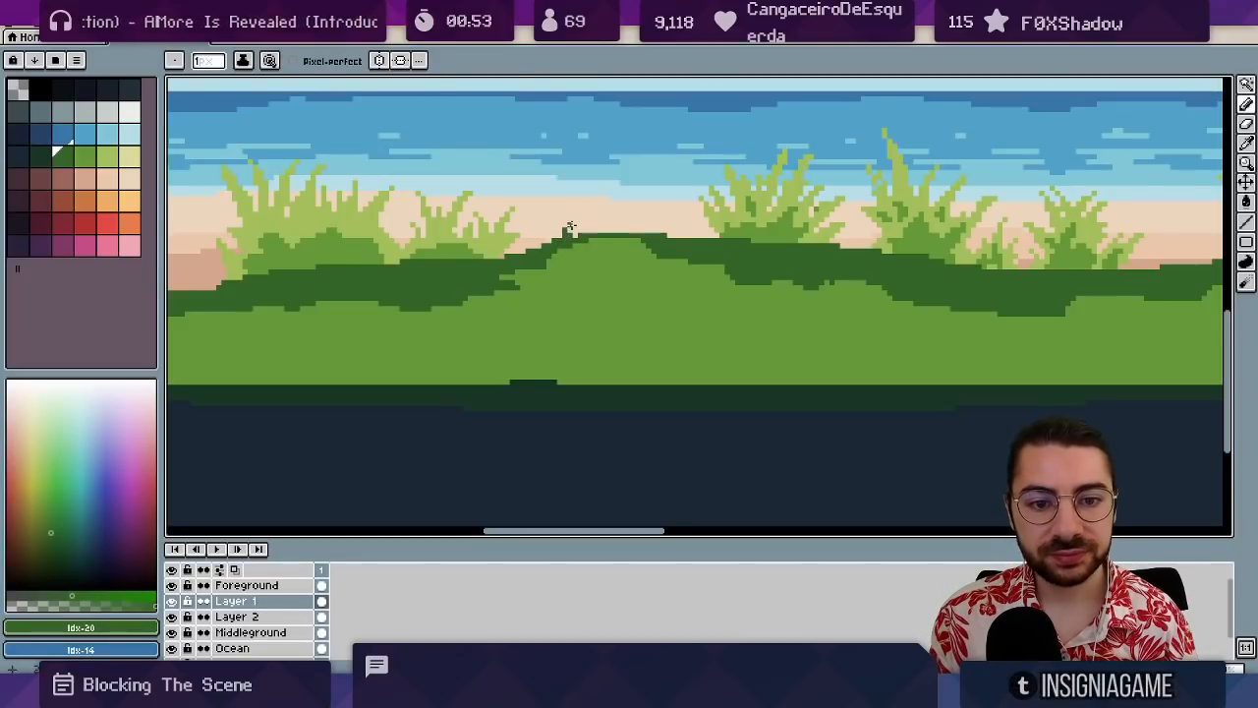
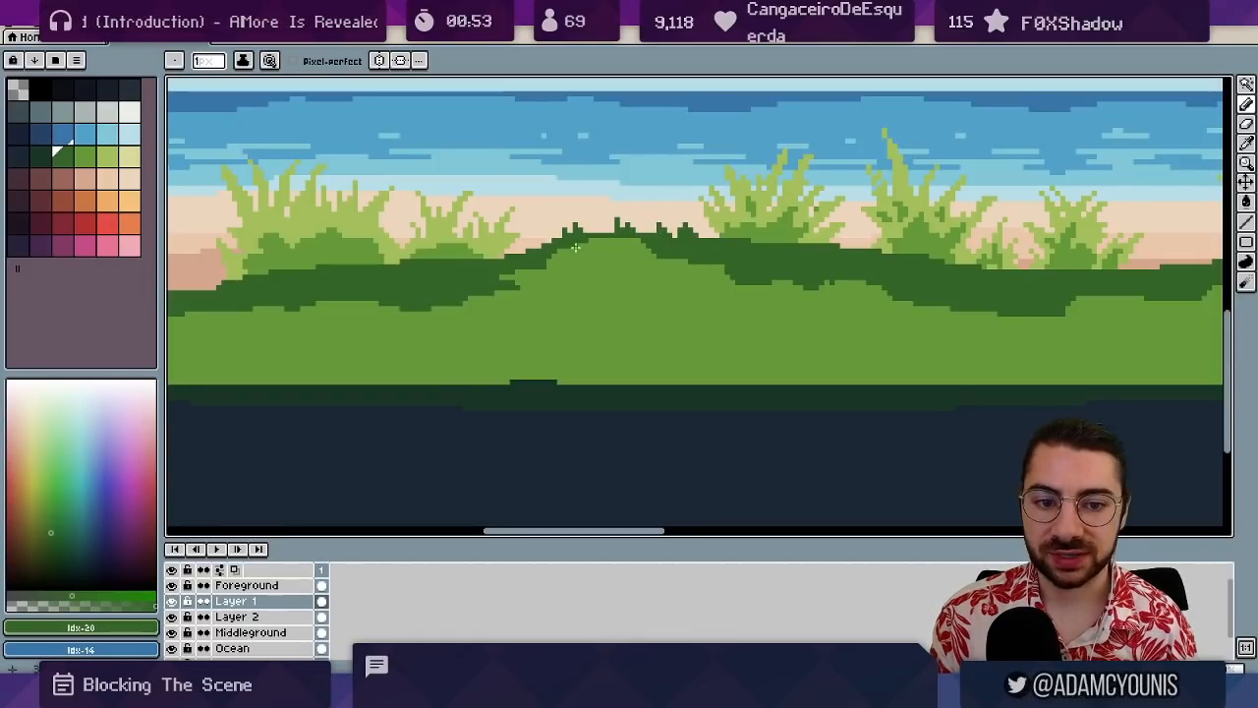
# - Extend the dark green grass blades along the ridge below the middle bushes, up to the sand gap before the largest bush
pyautogui.press('v')
pyautogui.moveTo(677, 331); pyautogui.dragTo(721, 233)
pyautogui.press('space')
pyautogui.moveTo(725, 283); pyautogui.dragTo(617, 225)
pyautogui.scroll(1, 594, 206)
pyautogui.press('i')
pyautogui.press('space')
pyautogui.press('b')
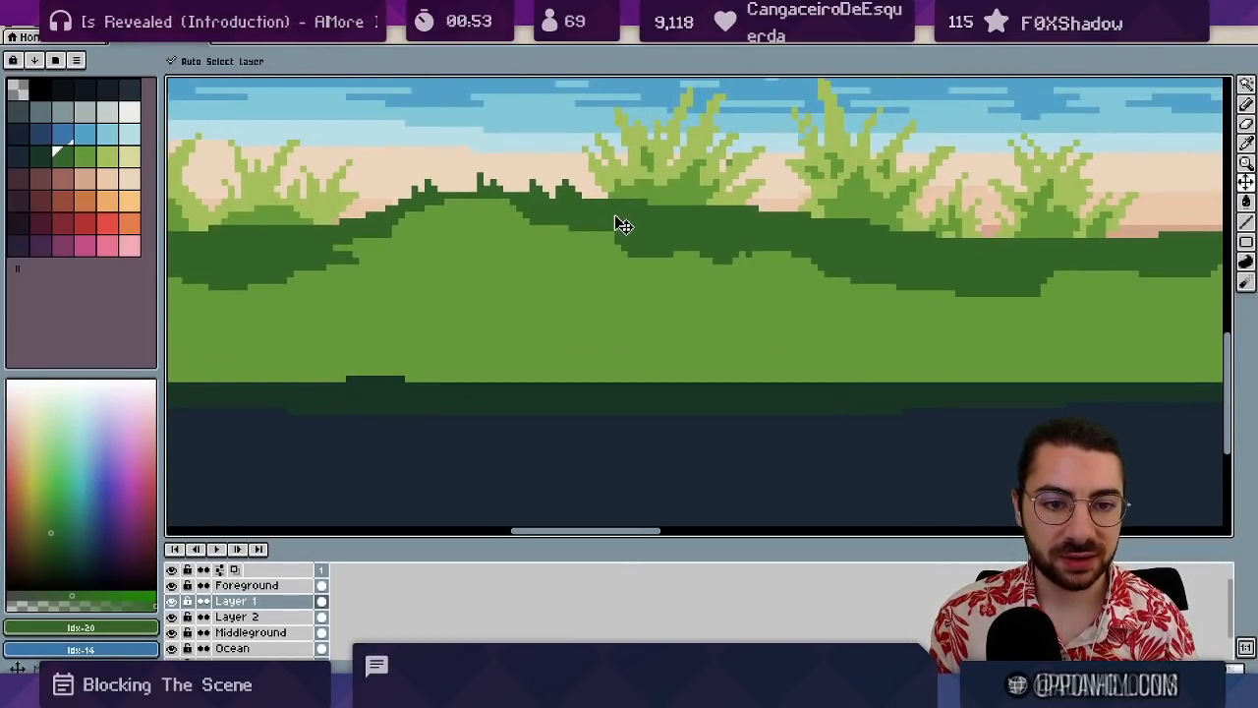
pyautogui.scroll(1, 614, 215)
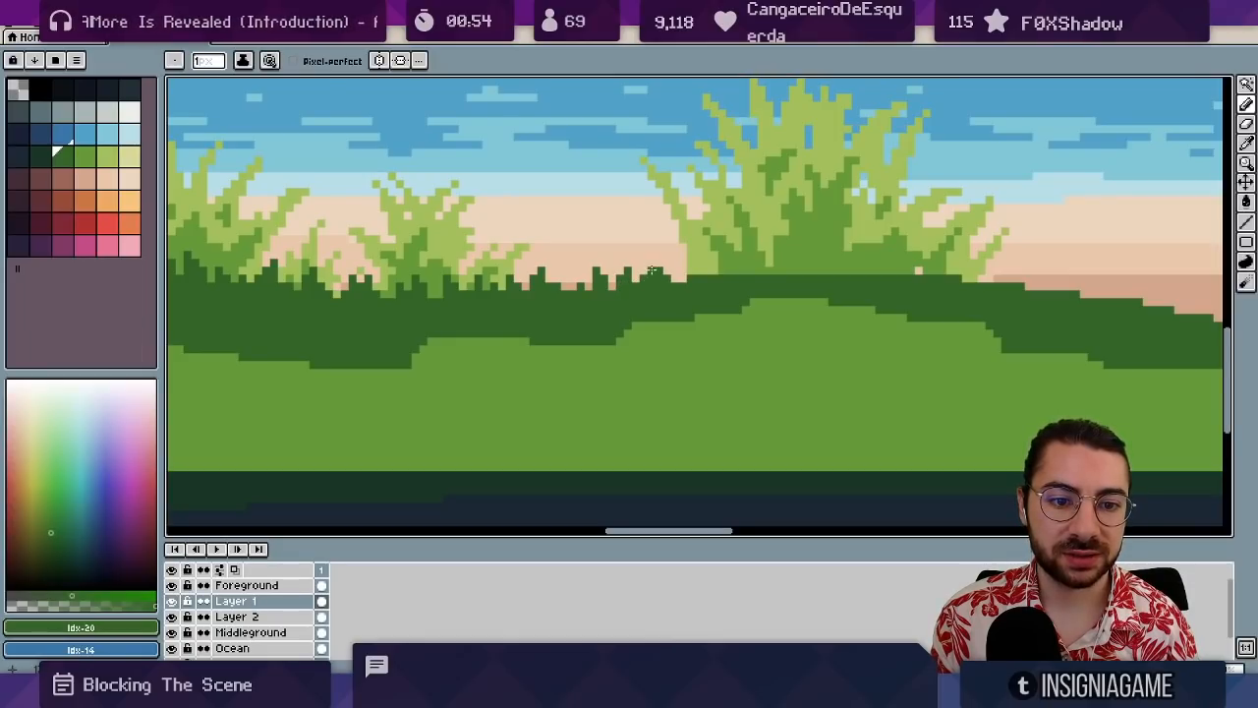
# - Fill in the dark grass fringe across the sand gap and over the near edge of the largest bush's base
pyautogui.press('e')
pyautogui.press('i')
pyautogui.press('b')
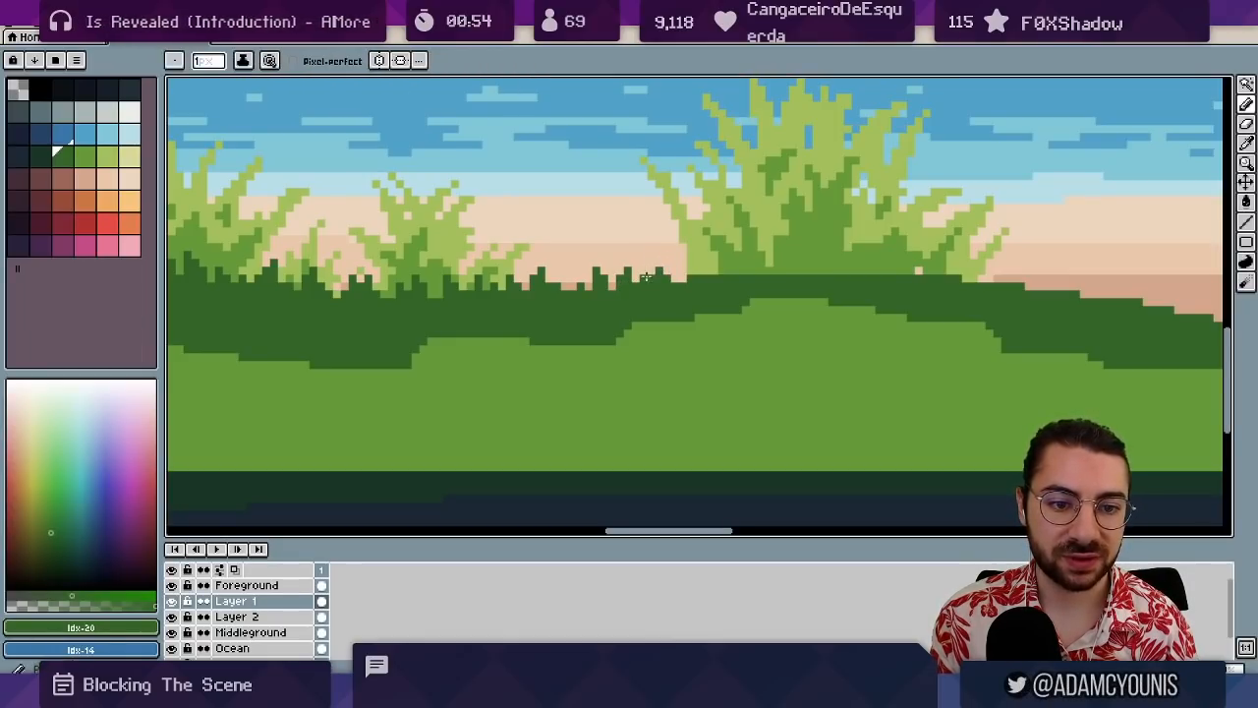
pyautogui.click(644, 272)
pyautogui.press('space')
pyautogui.moveTo(713, 256); pyautogui.dragTo(628, 251)
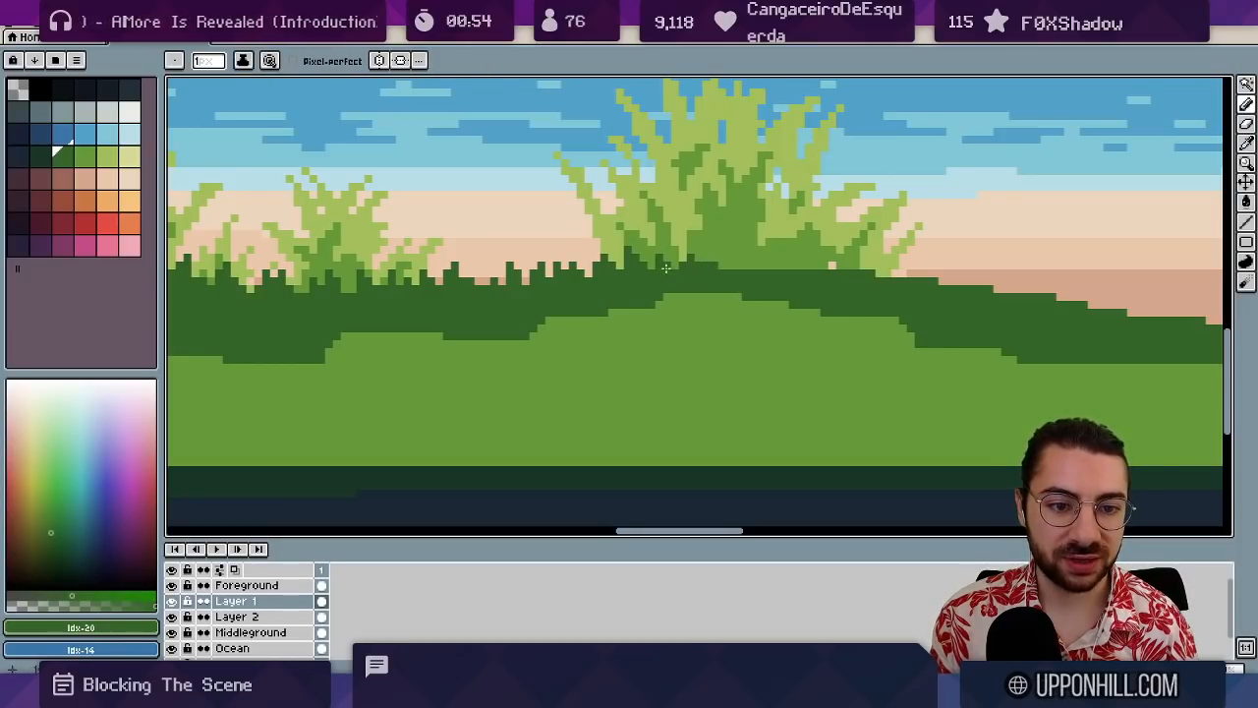
pyautogui.press('space')
pyautogui.moveTo(706, 269); pyautogui.dragTo(594, 258)
# - Draw a flat dark green strip on the open sand above the hill and add separate upright blades of increasing height to it
pyautogui.press('space')
pyautogui.moveTo(869, 241)
pyautogui.mouseDown()
pyautogui.moveTo(442, 302)
pyautogui.moveTo(602, 303)
pyautogui.mouseUp()
pyautogui.hotkey('ctrl', 'space')
pyautogui.click(503, 299)
pyautogui.click(491, 278)
pyautogui.hotkey('ctrl', 'z')
pyautogui.moveTo(385, 302); pyautogui.dragTo(741, 302)
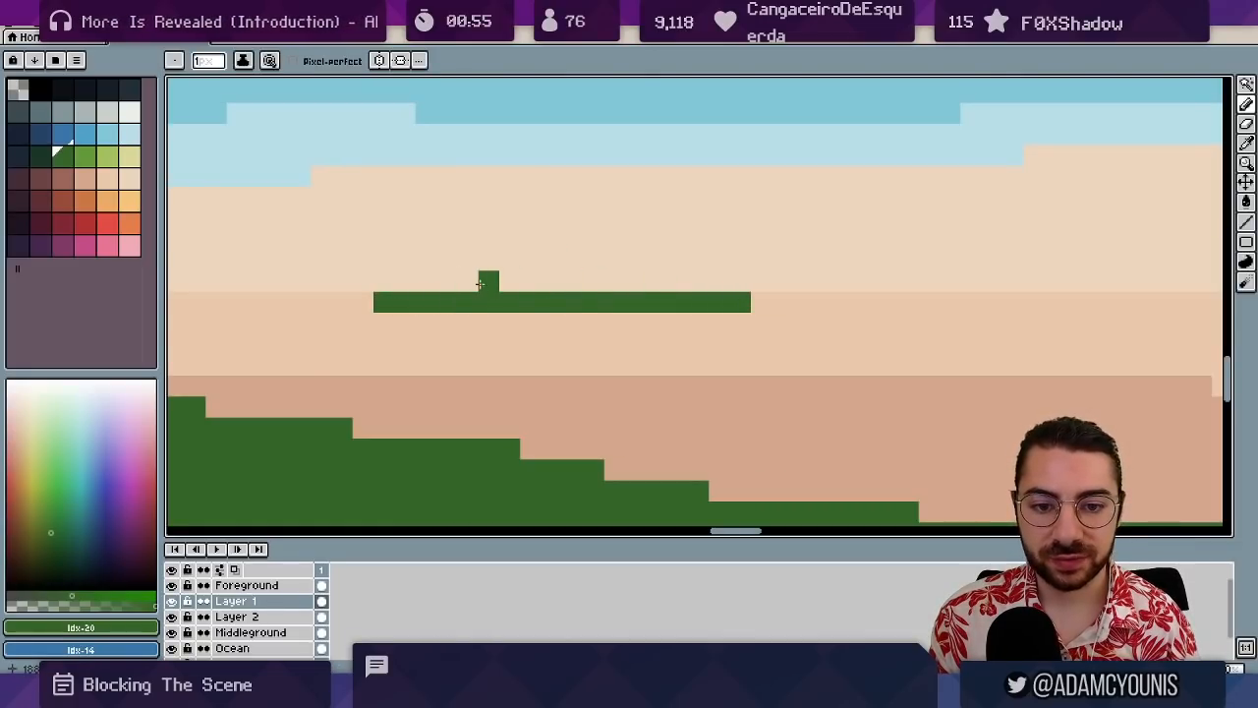
pyautogui.moveTo(530, 259); pyautogui.dragTo(529, 281)
pyautogui.moveTo(572, 239)
pyautogui.mouseDown()
pyautogui.moveTo(570, 284)
pyautogui.moveTo(628, 272)
pyautogui.moveTo(565, 246)
pyautogui.moveTo(582, 277)
pyautogui.mouseUp()
# - Add a stepped blade descending outward at the end of the strip and trim its stray pixels with the 1 px eraser
pyautogui.press('space')
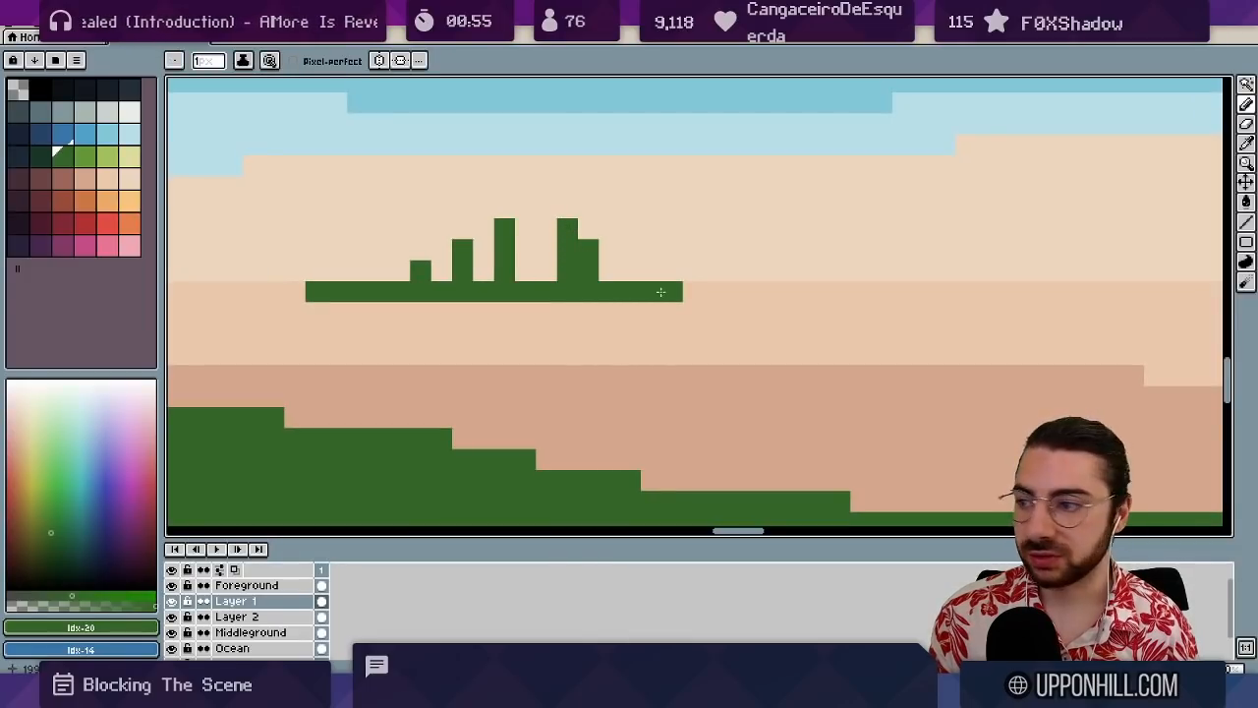
pyautogui.moveTo(651, 228)
pyautogui.mouseDown()
pyautogui.moveTo(669, 267)
pyautogui.moveTo(688, 269)
pyautogui.mouseUp()
pyautogui.press('e')
pyautogui.click(674, 228)
pyautogui.press('b')
pyautogui.press('e')
pyautogui.click(652, 270)
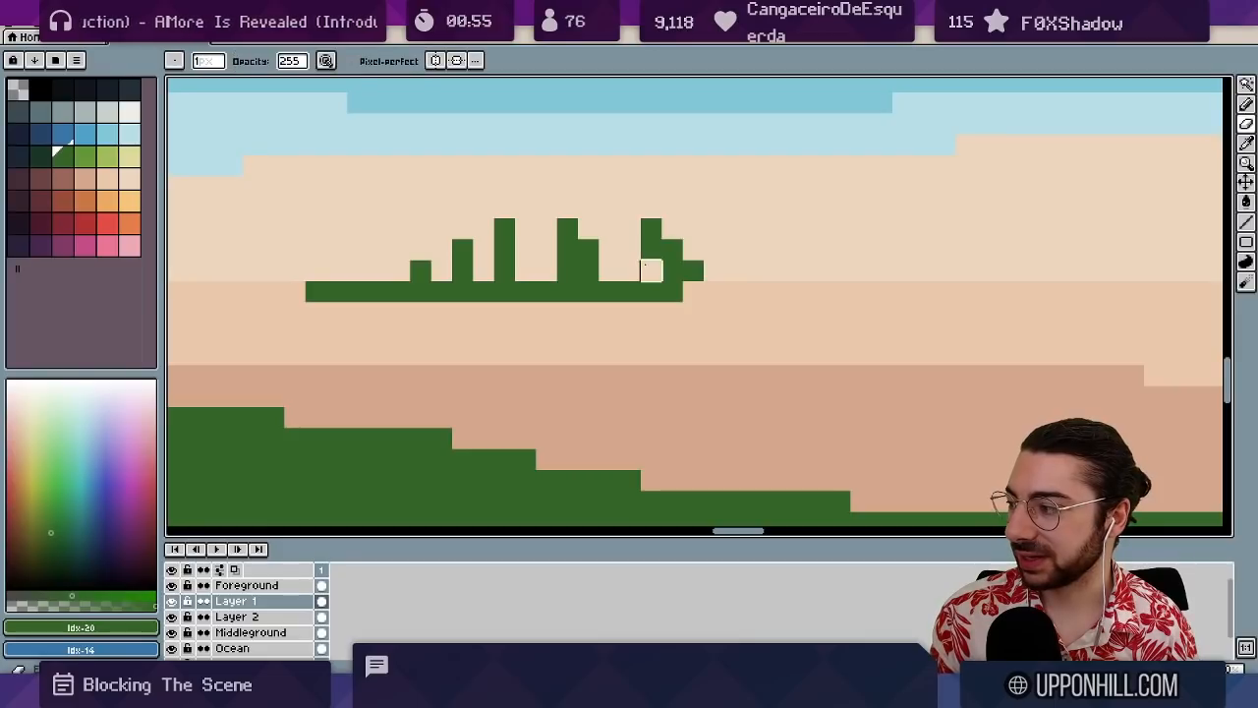
pyautogui.press('space')
pyautogui.scroll(-2, 675, 261)
# - Draw a tall stepped blade rising outward beside the descending one and extend the base strip beneath it
pyautogui.press('b')
pyautogui.moveTo(685, 276)
pyautogui.mouseDown()
pyautogui.moveTo(705, 276)
pyautogui.moveTo(712, 240)
pyautogui.moveTo(650, 248)
pyautogui.moveTo(701, 254)
pyautogui.moveTo(562, 248)
pyautogui.moveTo(688, 265)
pyautogui.moveTo(704, 234)
pyautogui.mouseUp()
pyautogui.press('z')
pyautogui.press('b')
pyautogui.click(660, 290)
pyautogui.press('z')
pyautogui.press('space')
pyautogui.press('b')
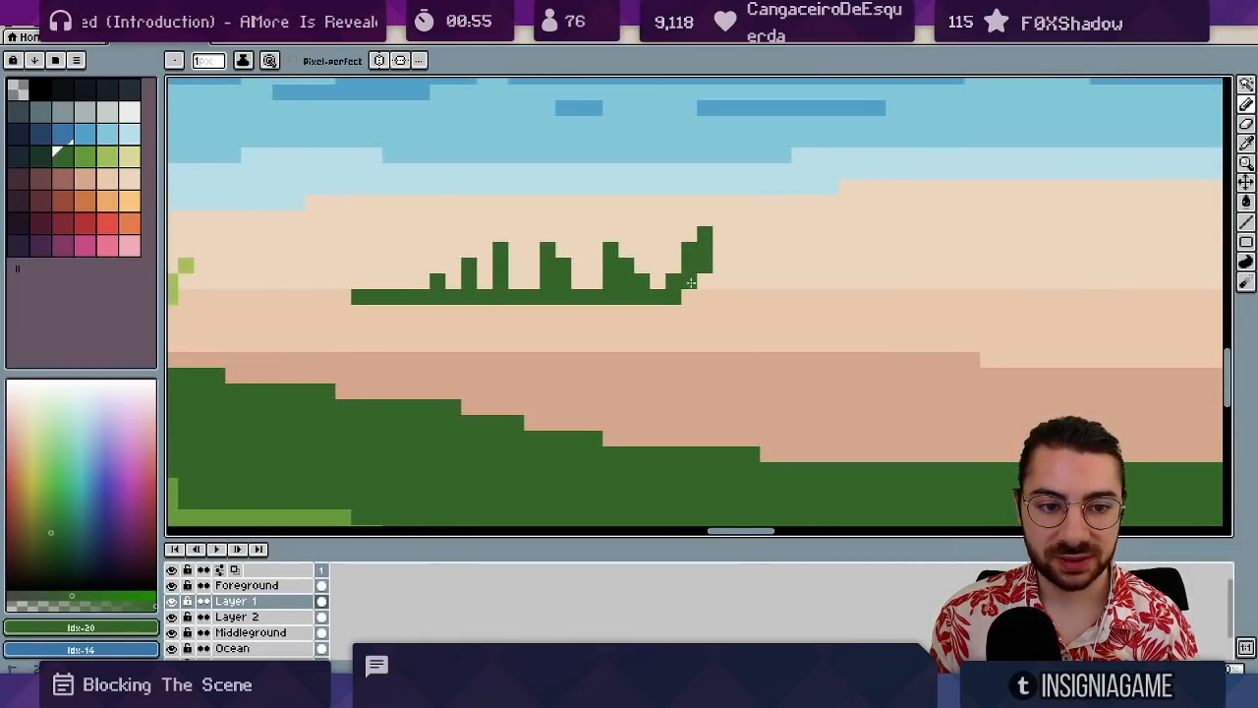
pyautogui.moveTo(691, 283); pyautogui.dragTo(700, 288)
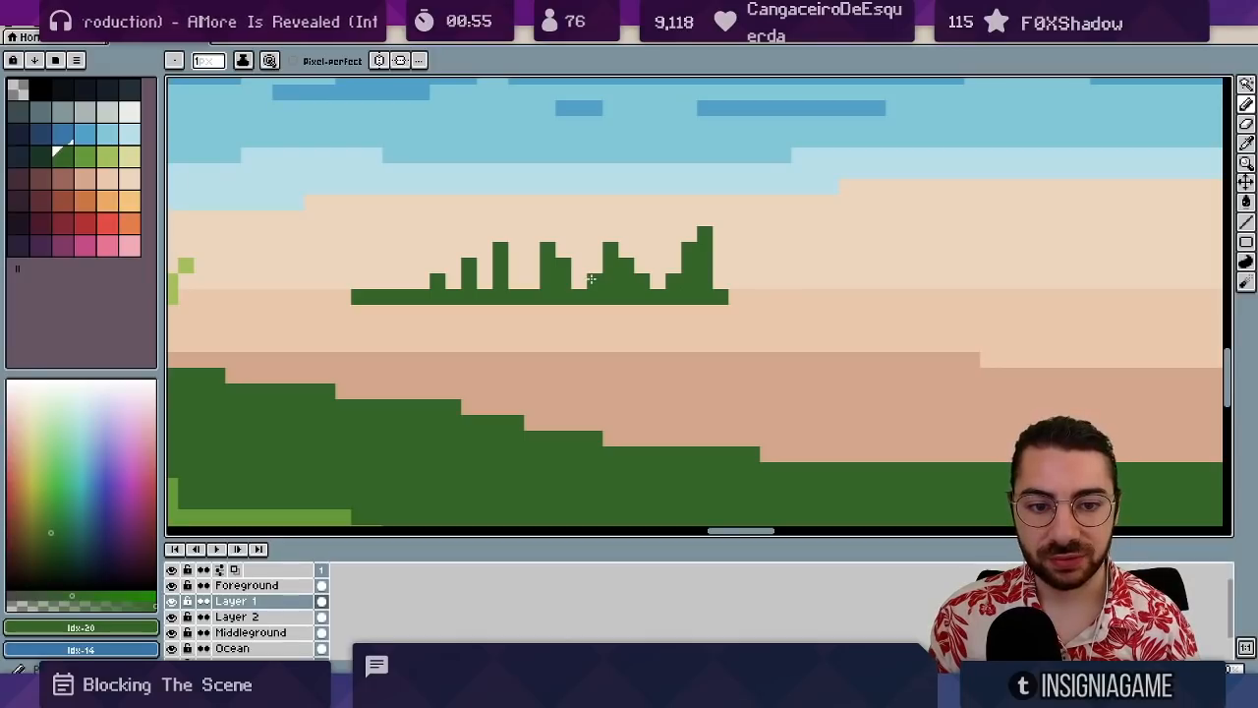
# - Reshape the strip's middle blades into an uneven cluster with pencil and eraser, and add a thick blade at its outer end
pyautogui.moveTo(532, 281); pyautogui.dragTo(532, 266)
pyautogui.press('e')
pyautogui.moveTo(610, 265)
pyautogui.mouseDown()
pyautogui.moveTo(610, 218)
pyautogui.moveTo(611, 281)
pyautogui.moveTo(548, 233)
pyautogui.mouseUp()
pyautogui.press('b')
pyautogui.click(563, 252)
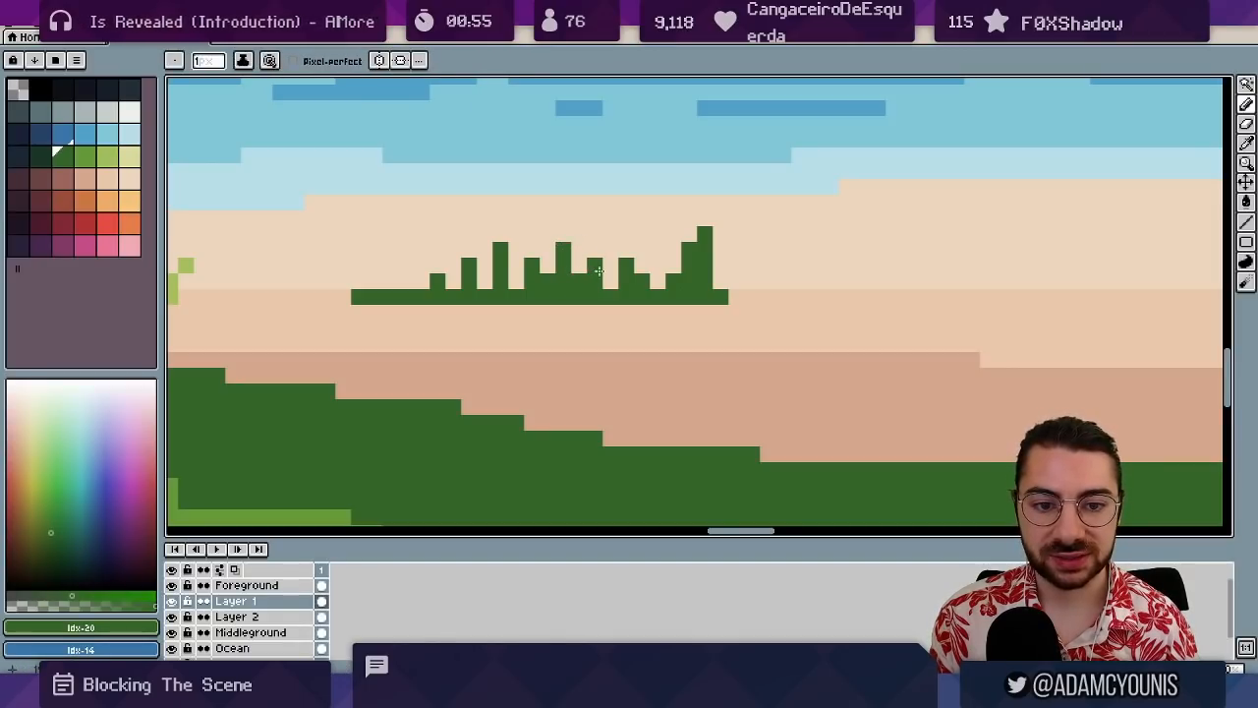
pyautogui.moveTo(767, 297)
pyautogui.mouseDown()
pyautogui.moveTo(748, 255)
pyautogui.moveTo(754, 293)
pyautogui.mouseUp()
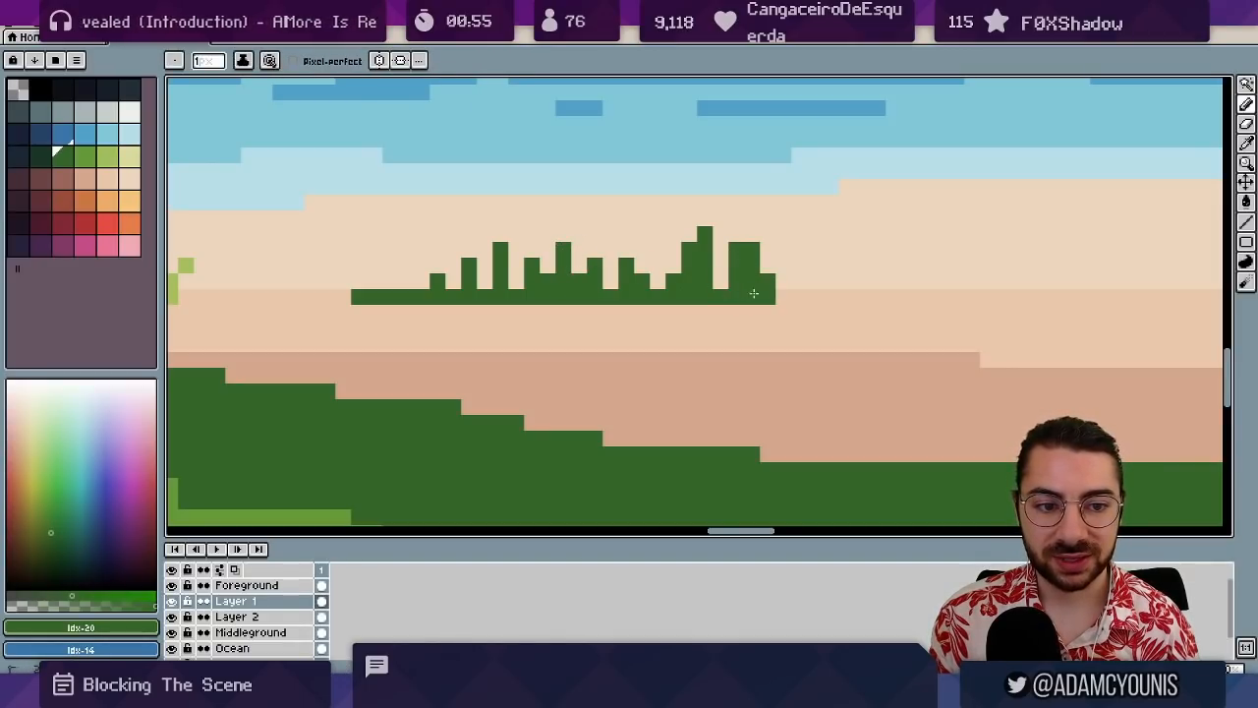
# - Add more dark green blades at the left end of the practice grass strip over the sand
pyautogui.press('z')
pyautogui.scroll(-3, 744, 225)
pyautogui.scroll(2, 728, 203)
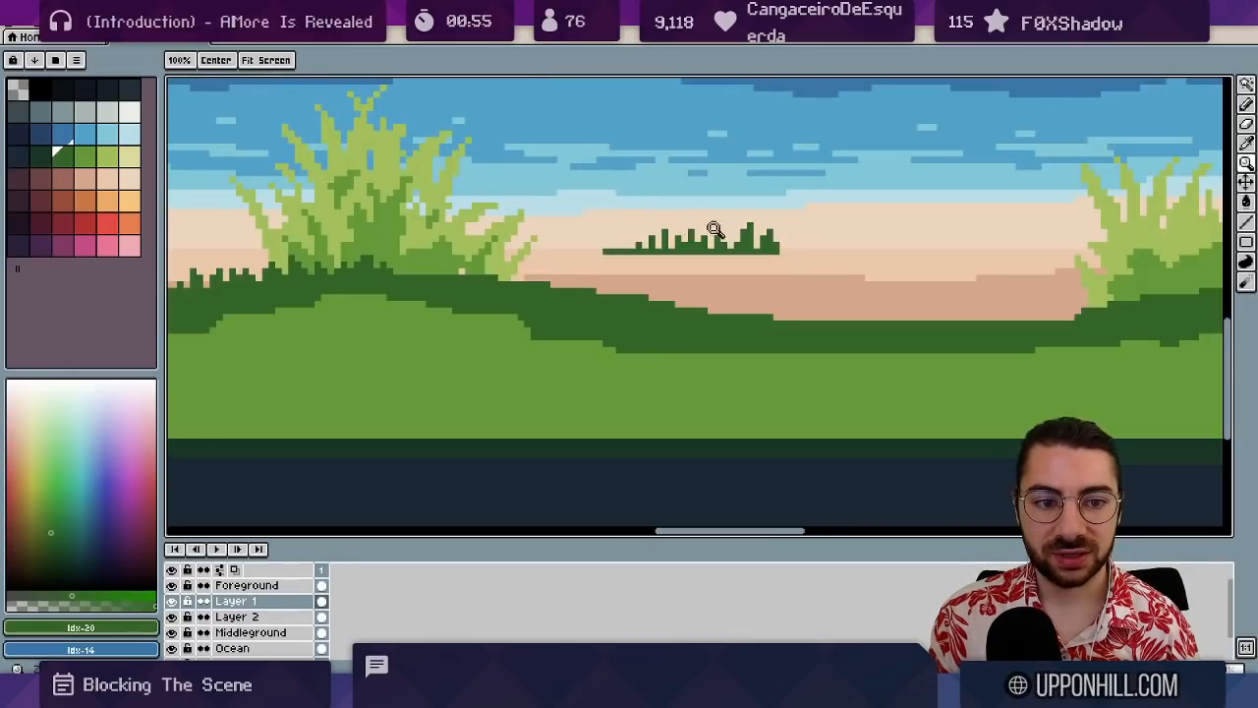
pyautogui.press('b')
pyautogui.moveTo(594, 223); pyautogui.dragTo(601, 243)
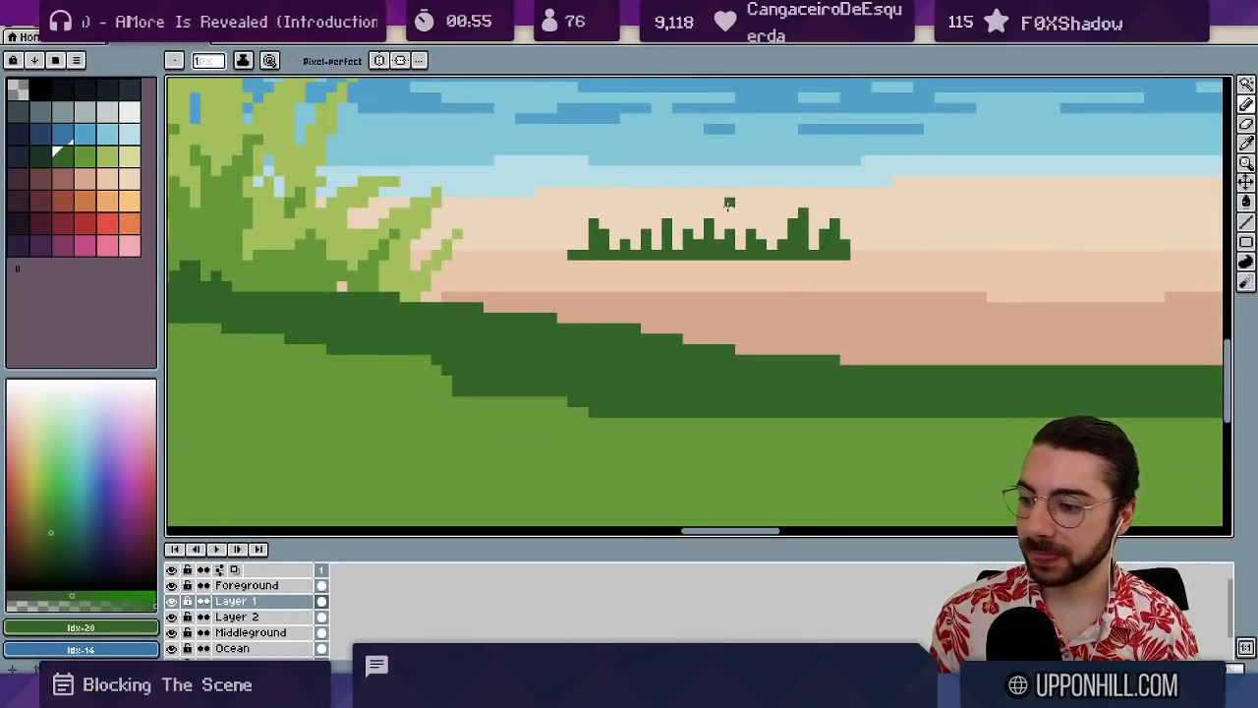
# - Select the practice grass strip over the sand with a rectangular marquee and delete it
pyautogui.press('m')
pyautogui.moveTo(542, 284); pyautogui.dragTo(931, 180)
pyautogui.press('Delete')
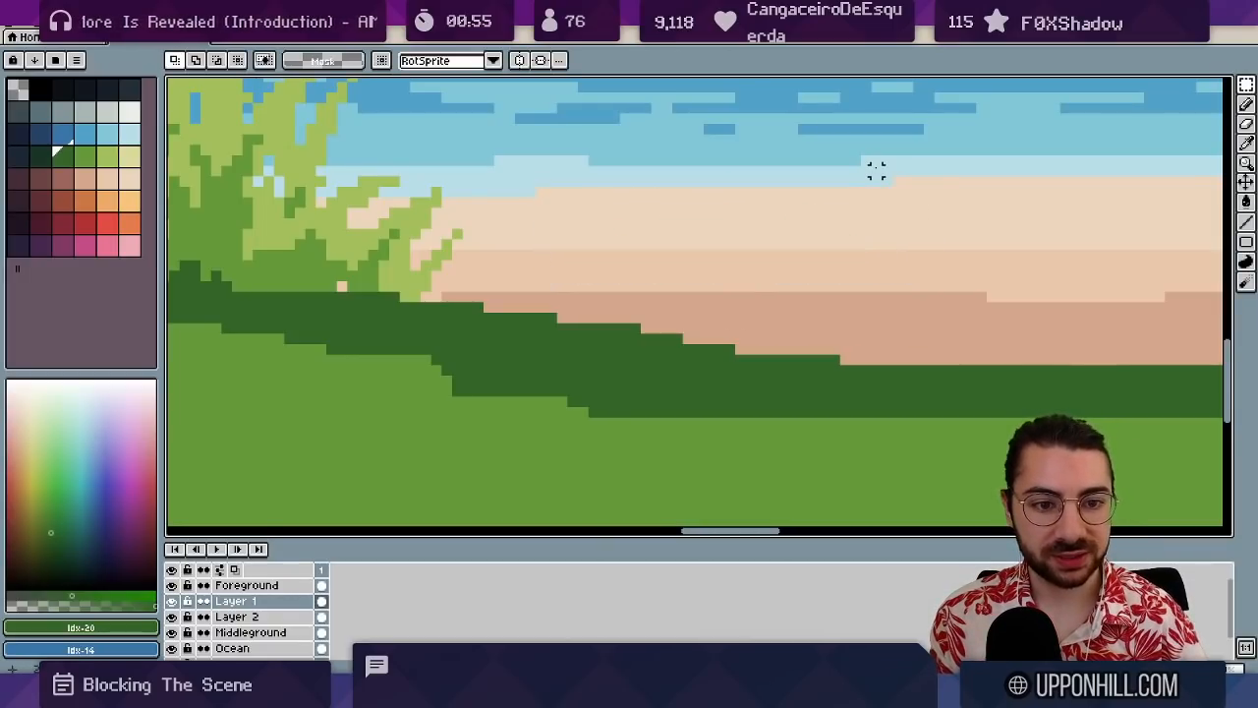
# - Draw dark green blade tips along the hill's upper edge beneath the middle of the big grass tuft
pyautogui.scroll(-3, 374, 259)
pyautogui.scroll(4, 562, 272)
pyautogui.press('b')
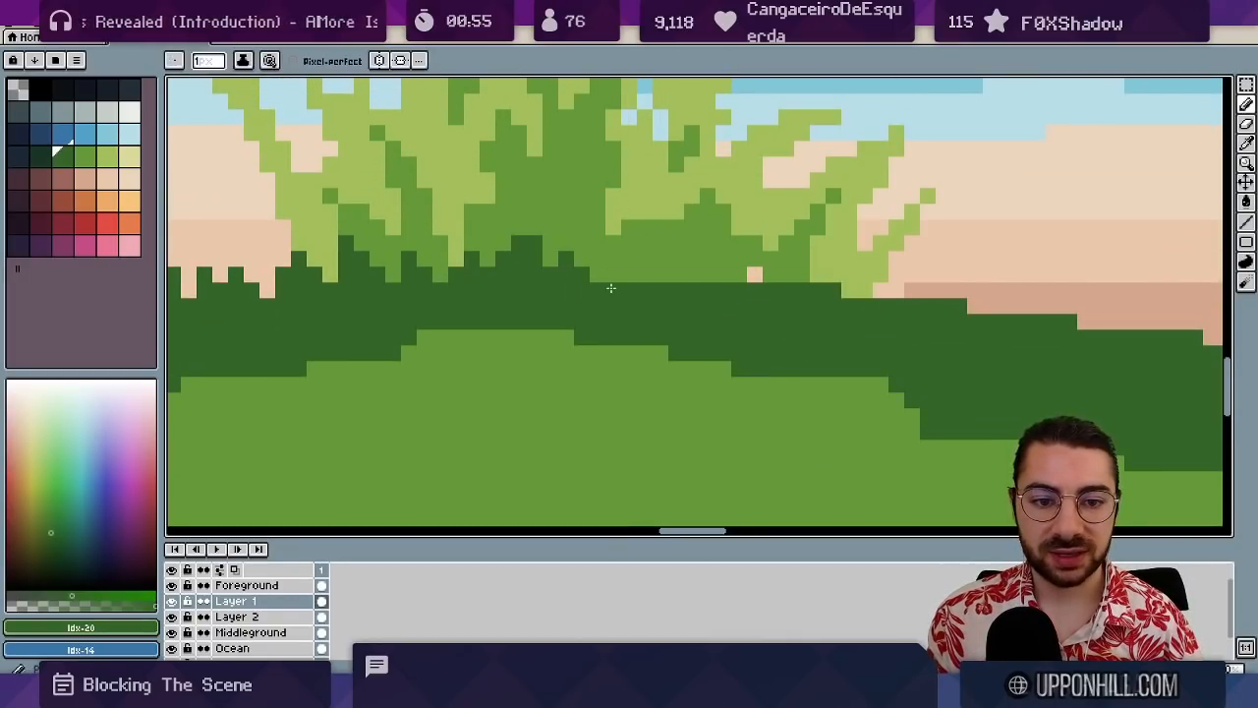
pyautogui.click(600, 262)
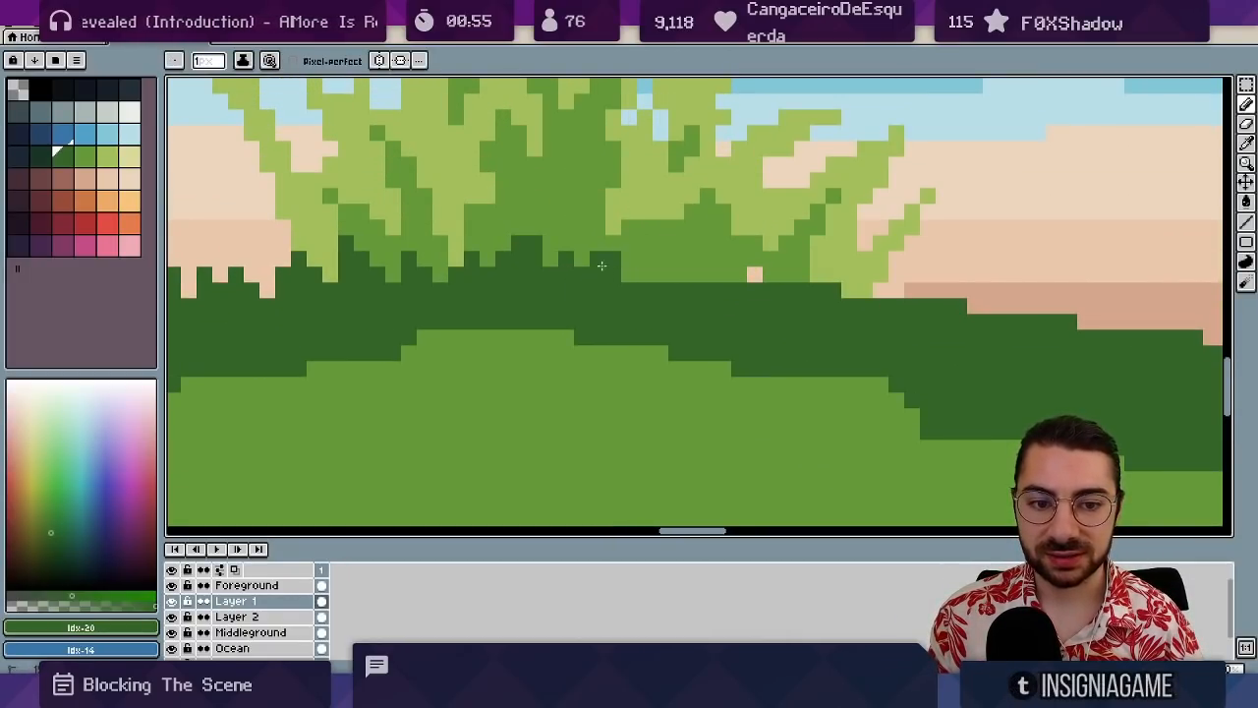
pyautogui.click(658, 273)
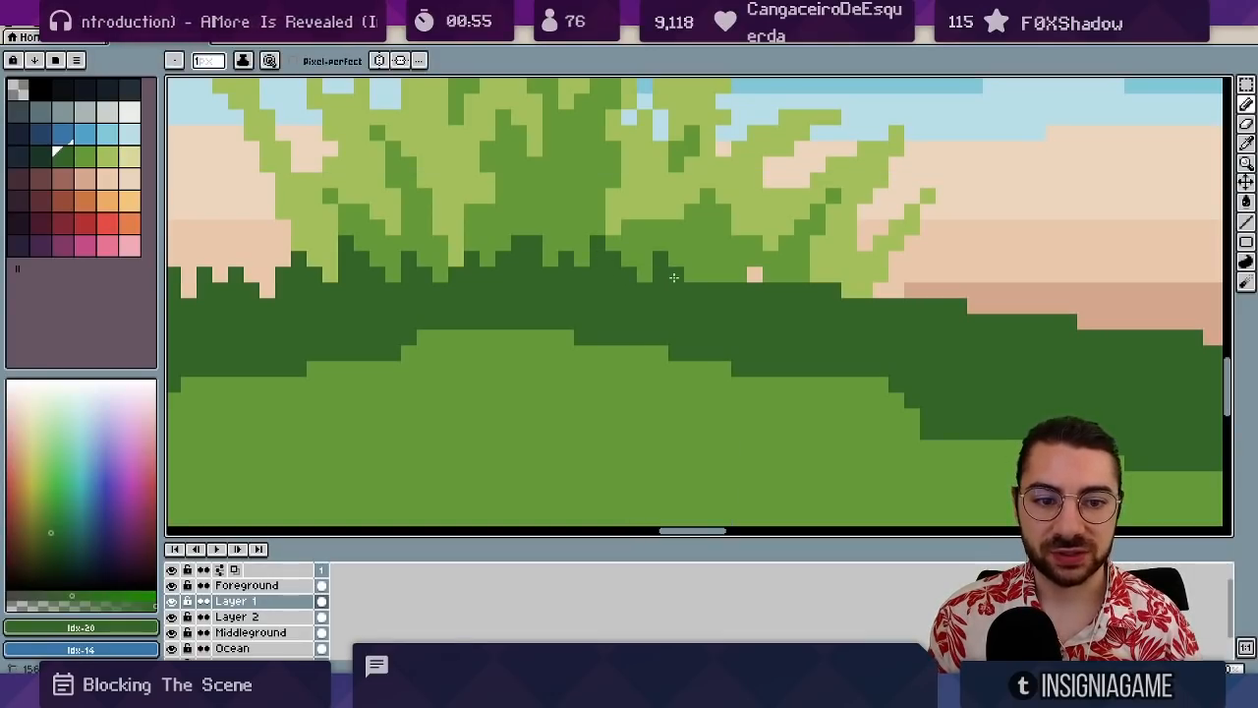
# - Fill the stray pink pixel at the base of the big tuft with green sampled from the tuft
pyautogui.keyDown('alt'); pyautogui.click(717, 245); pyautogui.keyUp('alt')
pyautogui.moveTo(750, 278); pyautogui.dragTo(590, 276)
pyautogui.keyDown('alt'); pyautogui.click(597, 284); pyautogui.keyUp('alt')
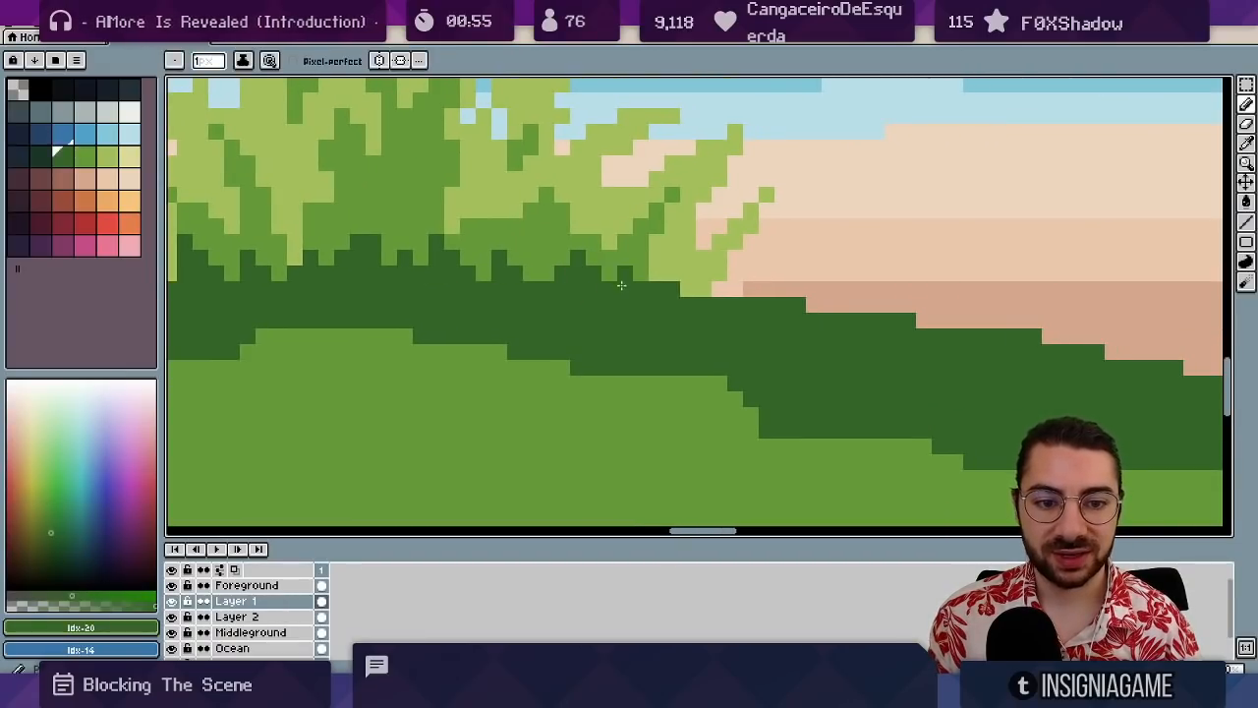
# - Continue the dark green blade tips past the big tuft's right end, tidying the hill edge with the Eraser
pyautogui.click(657, 273)
pyautogui.click(673, 258)
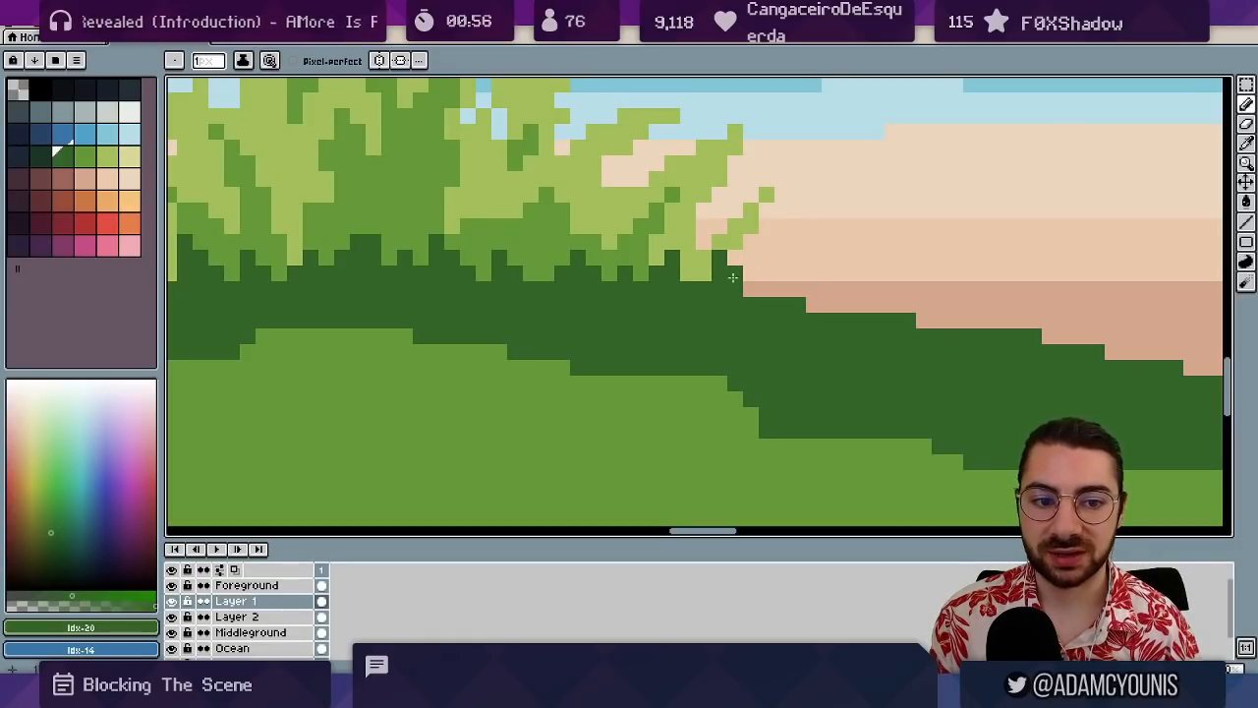
pyautogui.press('e')
pyautogui.click(704, 289)
pyautogui.press('space')
pyautogui.moveTo(761, 286)
pyautogui.mouseDown()
pyautogui.moveTo(773, 281)
pyautogui.moveTo(643, 273)
pyautogui.moveTo(664, 289)
pyautogui.mouseUp()
pyautogui.press('b')
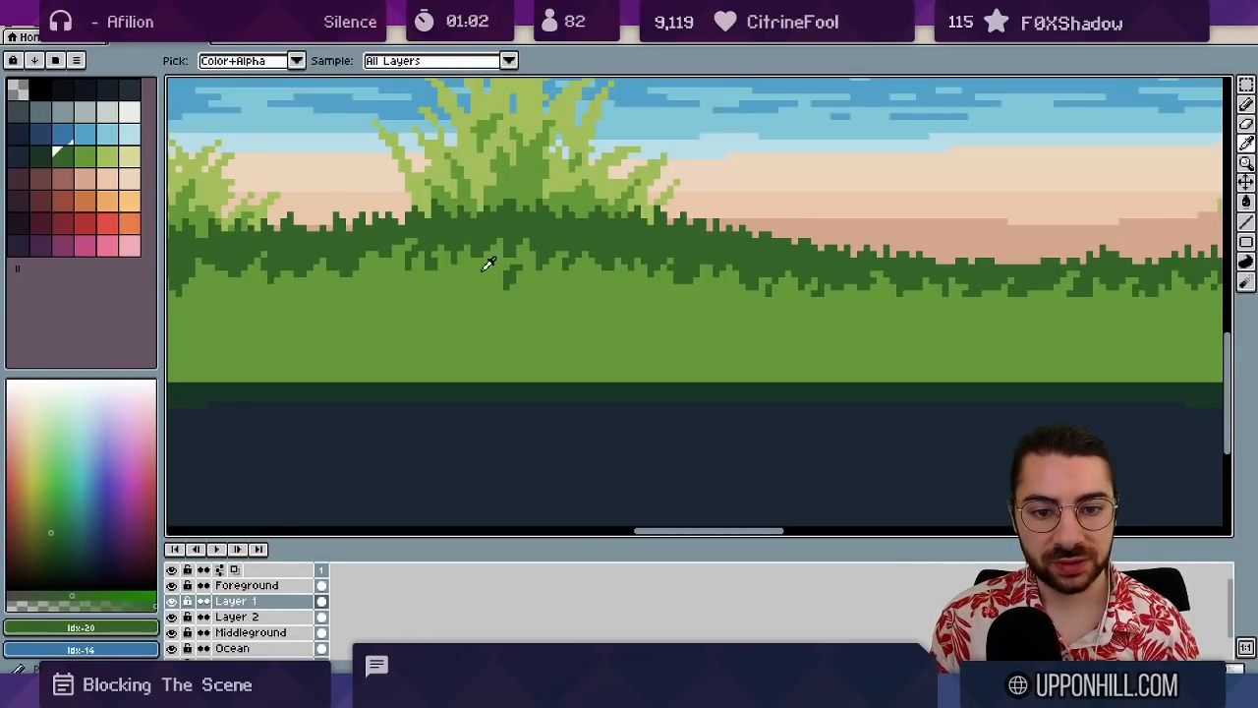
# - Paint small diagonal leaf marks below the dark grass band under the big tuft, alternating sampled dark green and mid green
pyautogui.keyDown('alt'); pyautogui.click(501, 269); pyautogui.keyUp('alt')
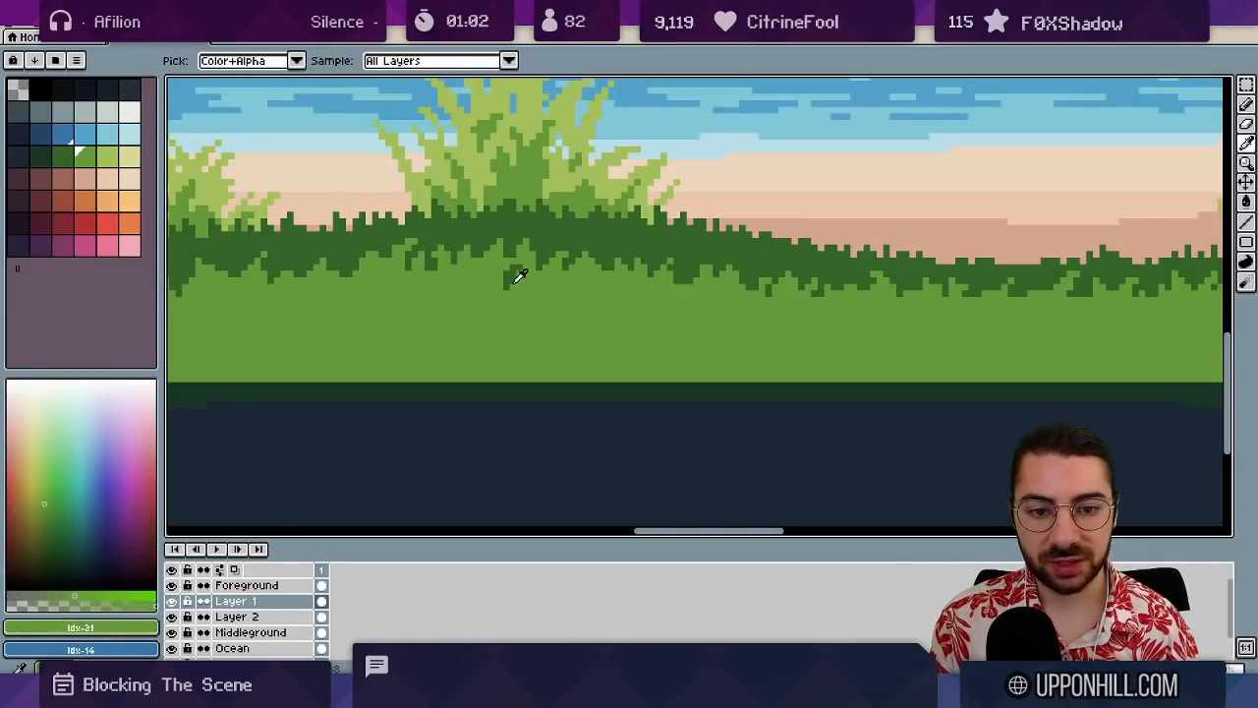
pyautogui.keyDown('alt'); pyautogui.click(513, 278); pyautogui.keyUp('alt')
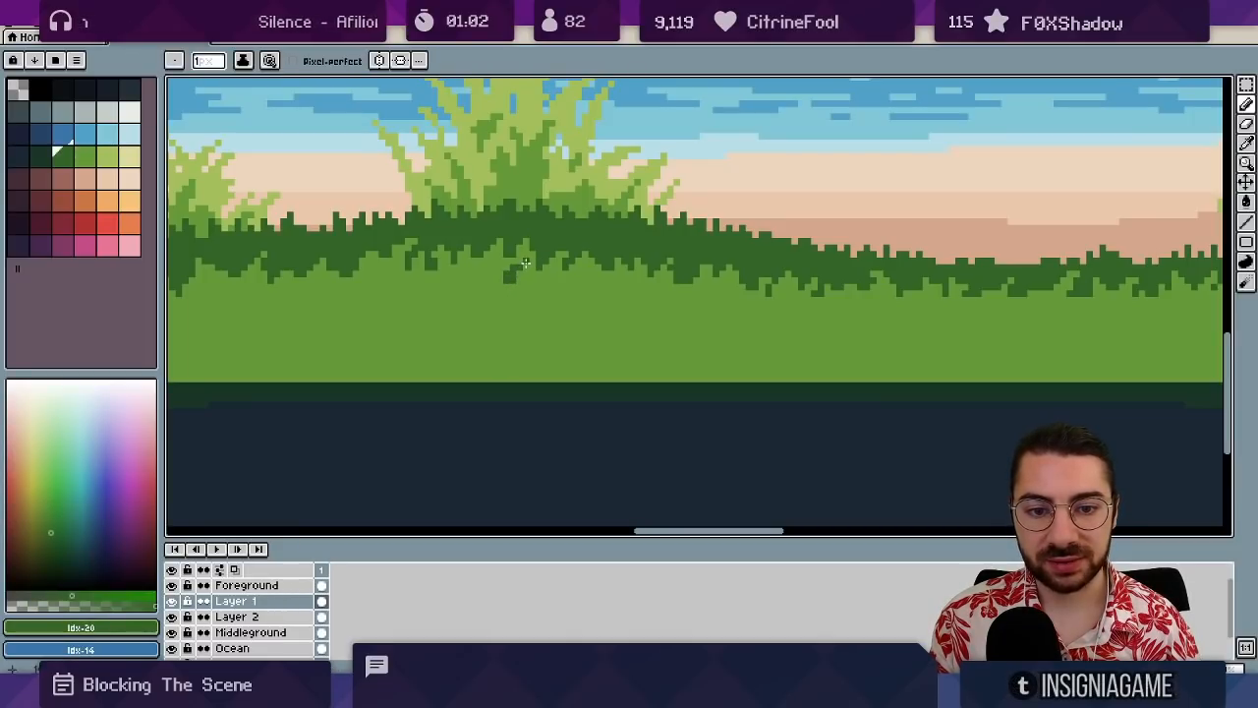
pyautogui.keyDown('alt'); pyautogui.click(584, 288); pyautogui.keyUp('alt')
pyautogui.click(578, 282)
pyautogui.keyDown('alt'); pyautogui.click(590, 283); pyautogui.keyUp('alt')
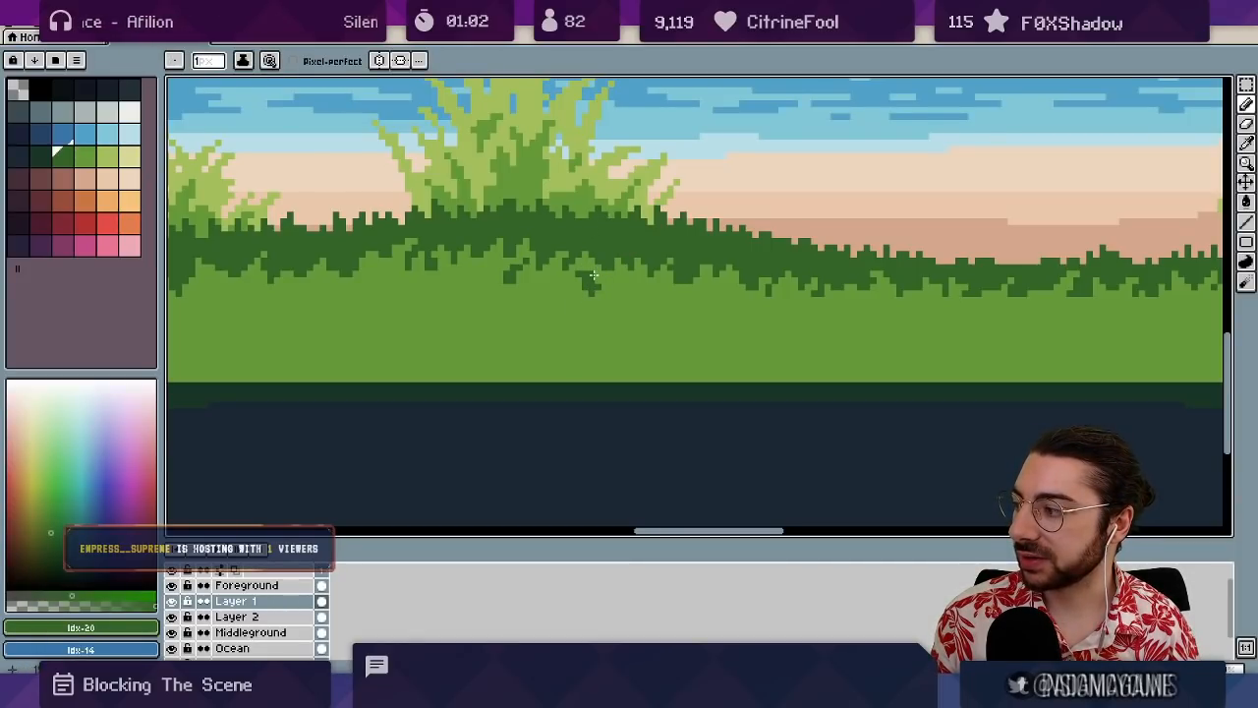
pyautogui.keyDown('alt'); pyautogui.click(596, 283); pyautogui.keyUp('alt')
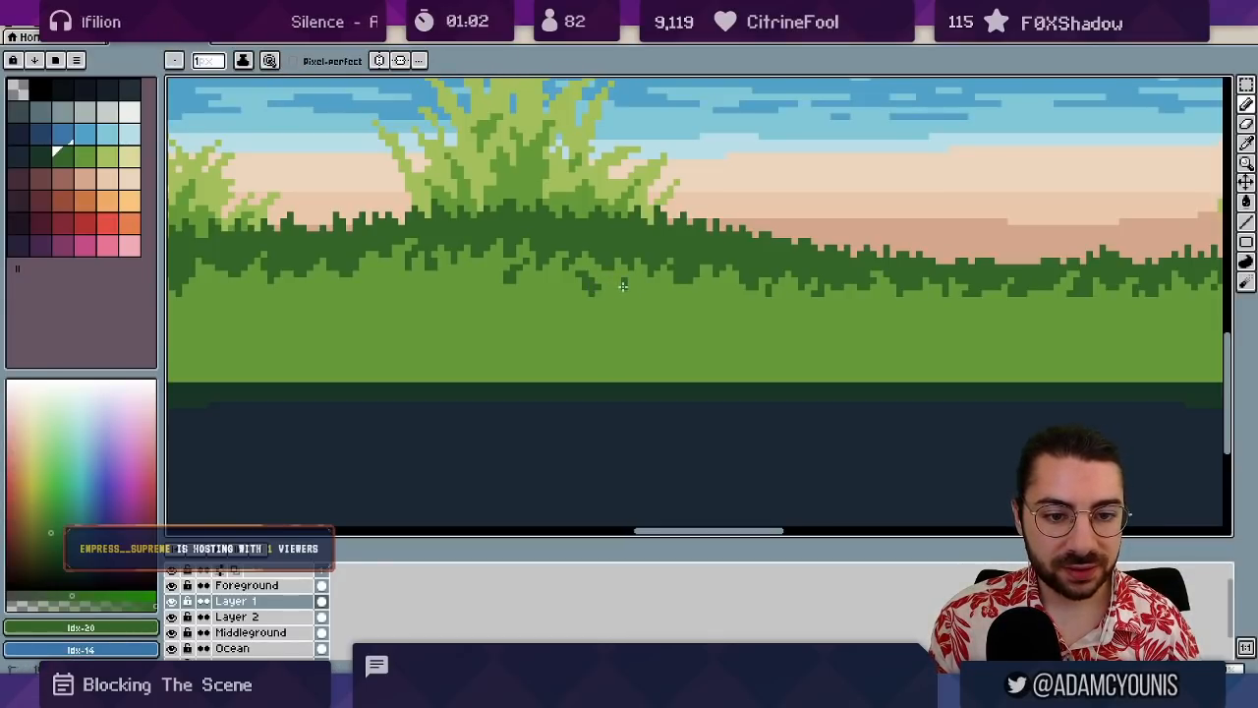
# - Shape another leaf mark just to the right with sampled mid and dark green, joining it to the dark grass band
pyautogui.keyDown('alt'); pyautogui.click(619, 273); pyautogui.keyUp('alt')
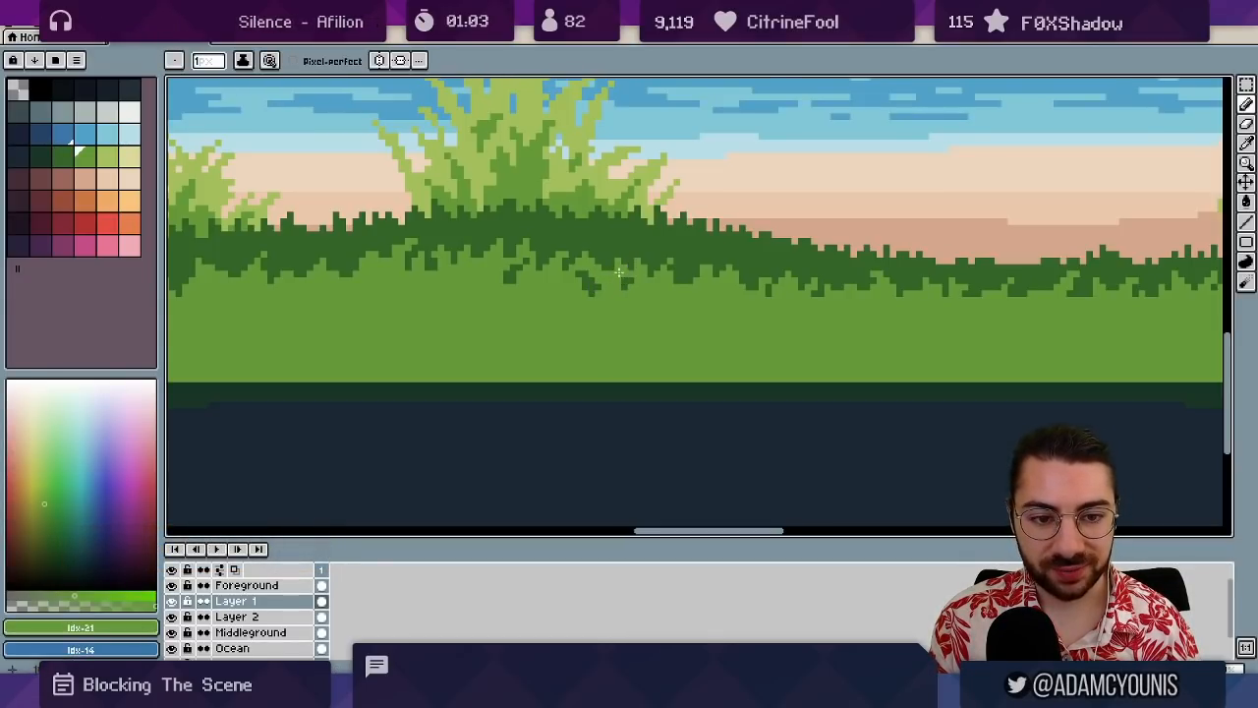
pyautogui.keyDown('alt'); pyautogui.click(622, 290); pyautogui.keyUp('alt')
pyautogui.keyDown('alt'); pyautogui.click(637, 286); pyautogui.keyUp('alt')
pyautogui.hotkey('ctrl', 'space')
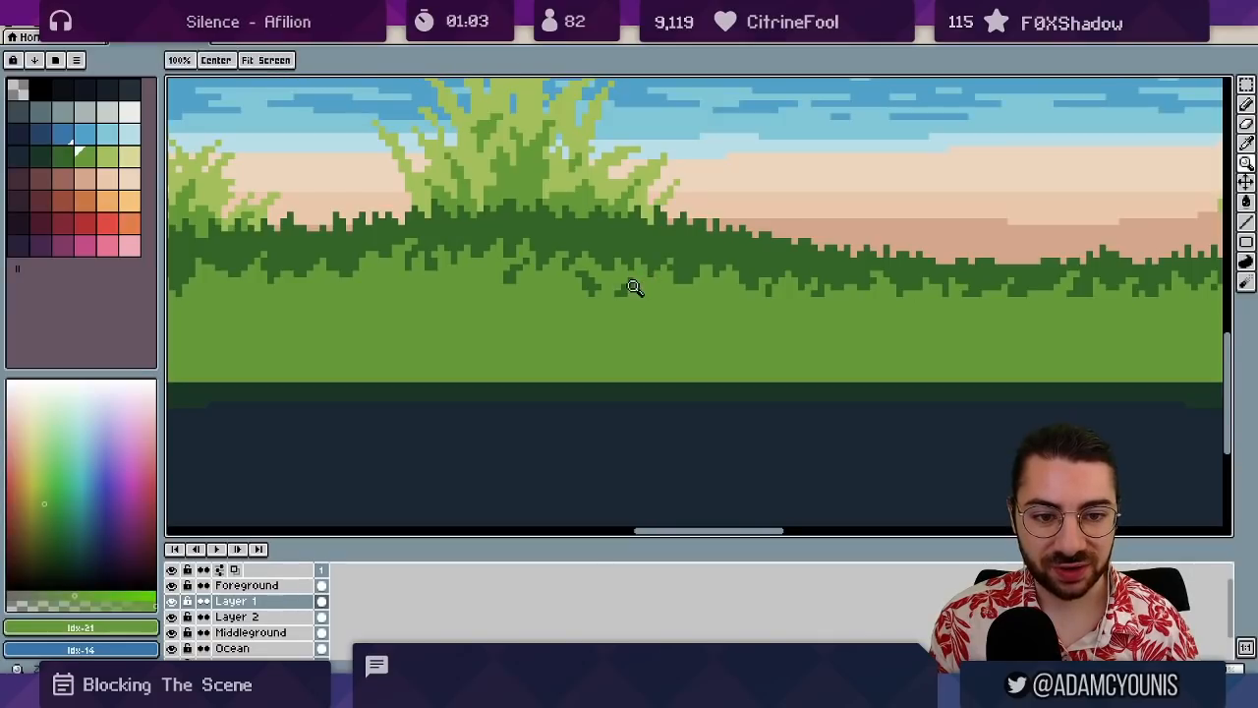
pyautogui.moveTo(647, 269)
pyautogui.mouseDown()
pyautogui.moveTo(615, 255)
pyautogui.moveTo(691, 282)
pyautogui.moveTo(642, 274)
pyautogui.mouseUp()
pyautogui.keyDown('alt'); pyautogui.click(658, 303); pyautogui.keyUp('alt')
pyautogui.click(630, 293)
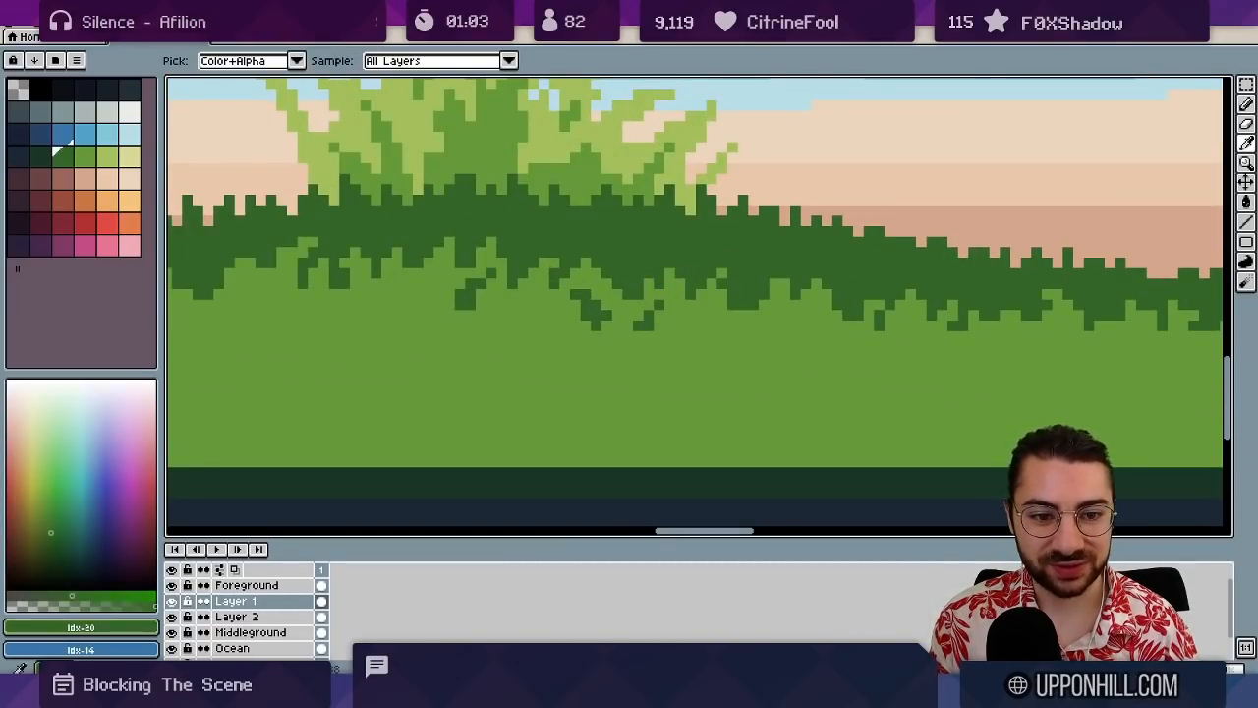
pyautogui.keyDown('alt'); pyautogui.click(649, 303); pyautogui.keyUp('alt')
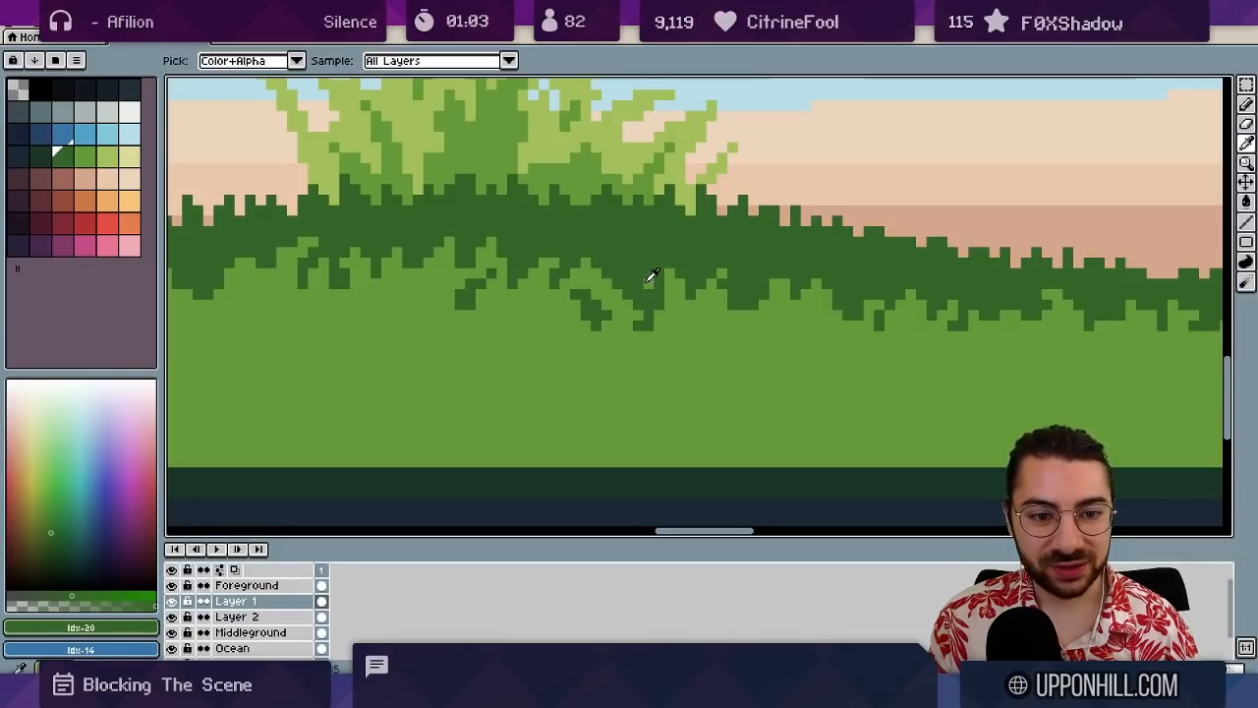
pyautogui.keyDown('alt'); pyautogui.click(649, 277); pyautogui.keyUp('alt')
# - Switch to the Gradient tool and set its dithering to Bayer Matrix 2x2
pyautogui.press('z')
pyautogui.moveTo(675, 266); pyautogui.dragTo(677, 242)
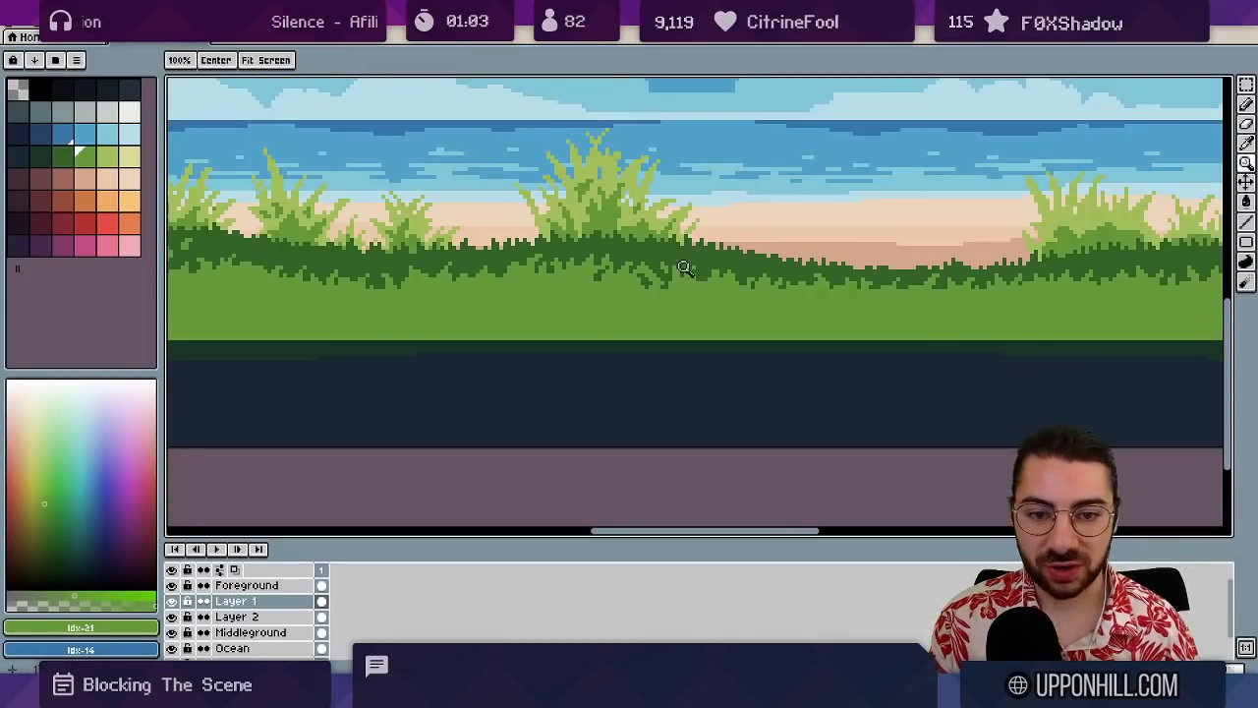
pyautogui.moveTo(630, 153); pyautogui.dragTo(602, 407)
pyautogui.moveTo(533, 349); pyautogui.dragTo(546, 254)
pyautogui.press('b')
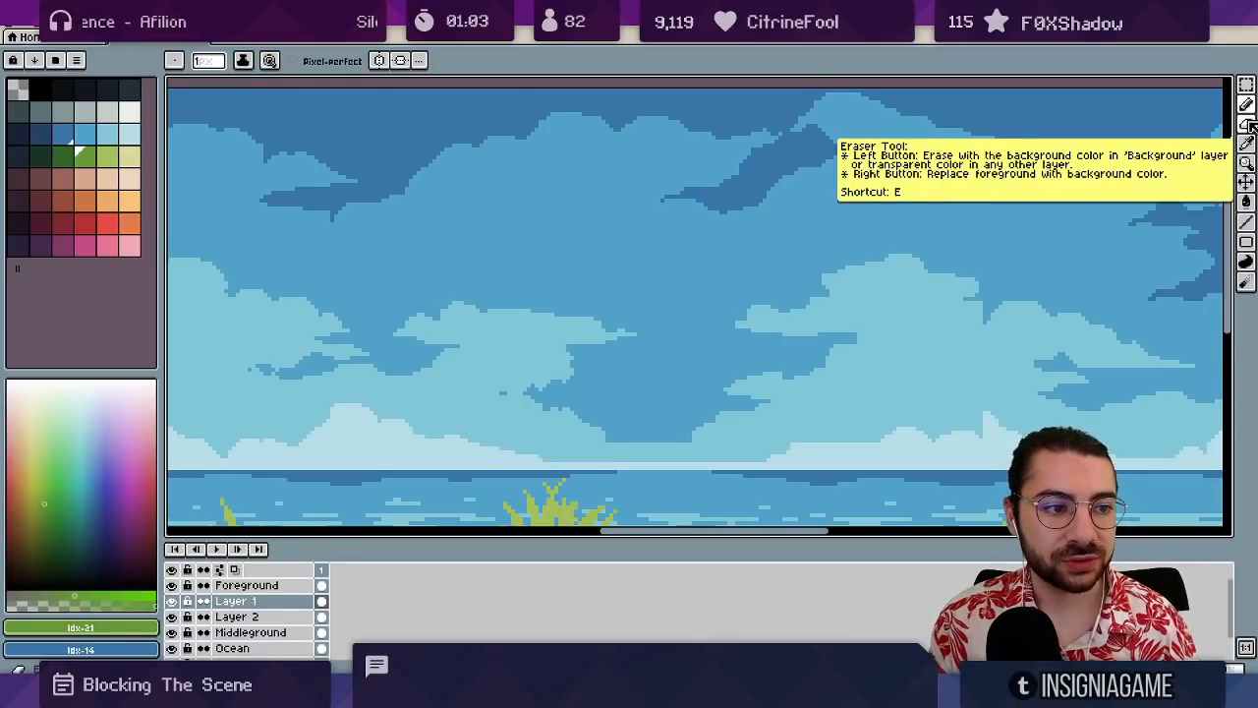
pyautogui.click(1248, 203)
pyautogui.click(1227, 204)
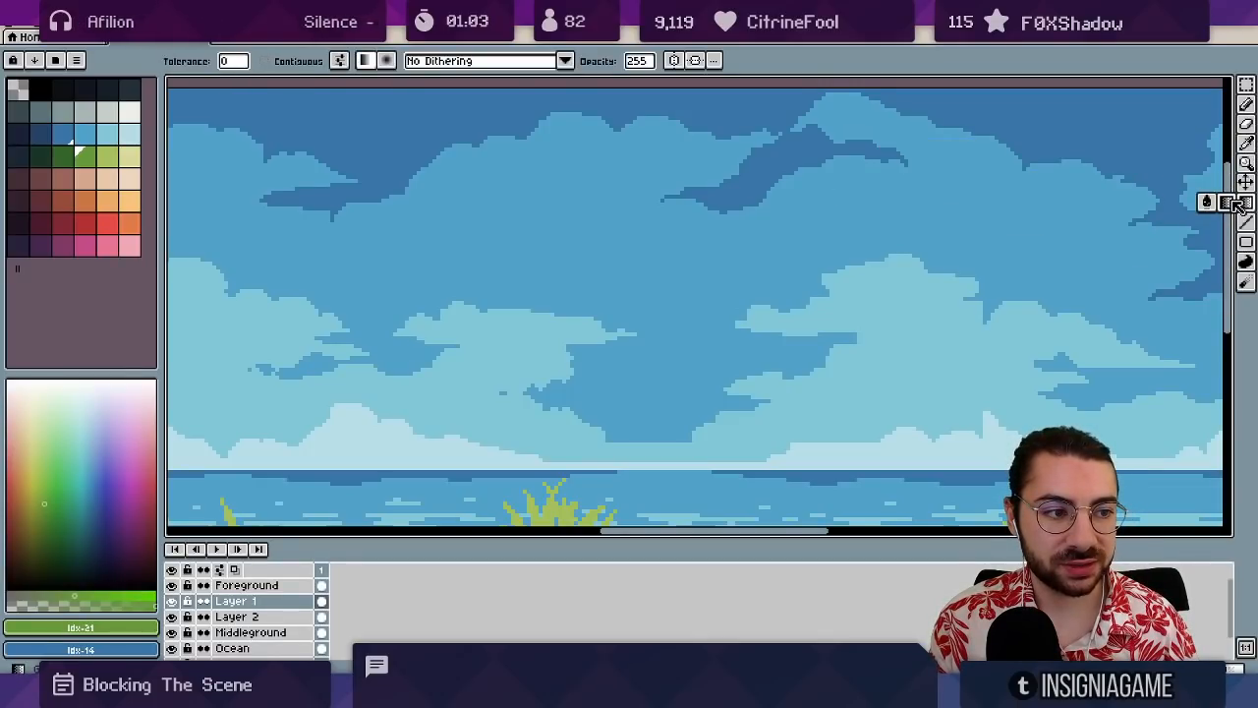
pyautogui.click(505, 62)
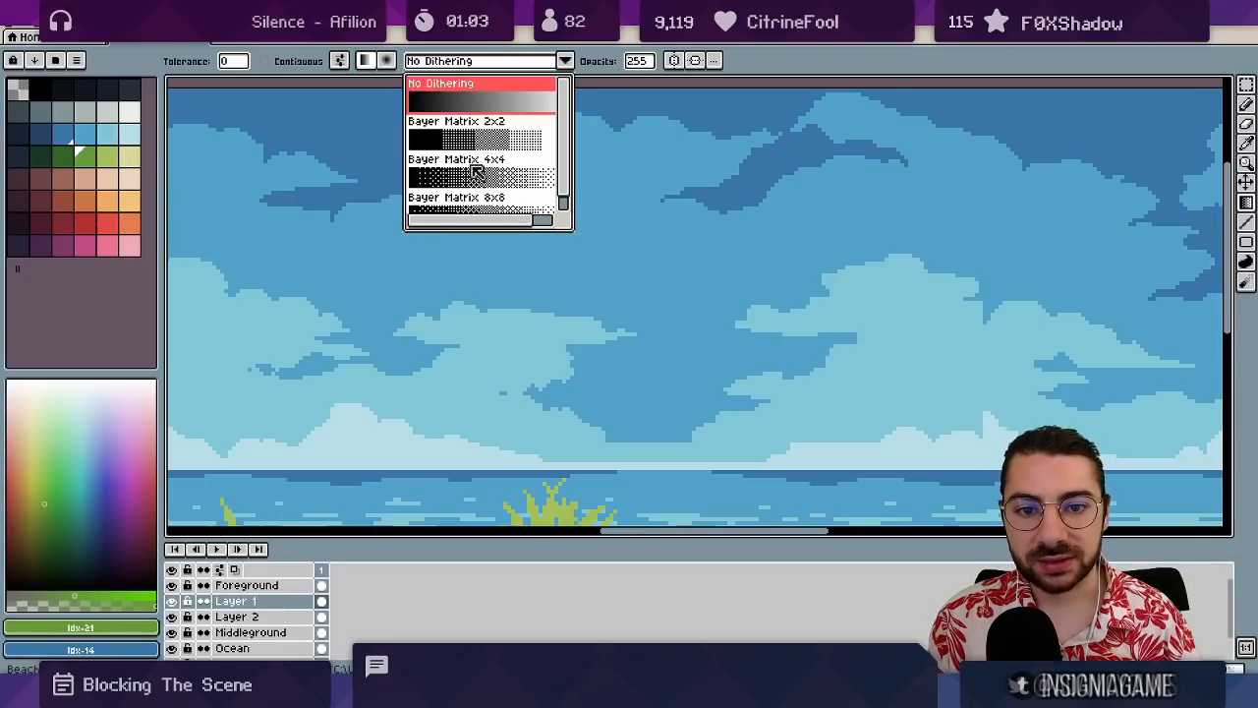
pyautogui.scroll(-1, 501, 122)
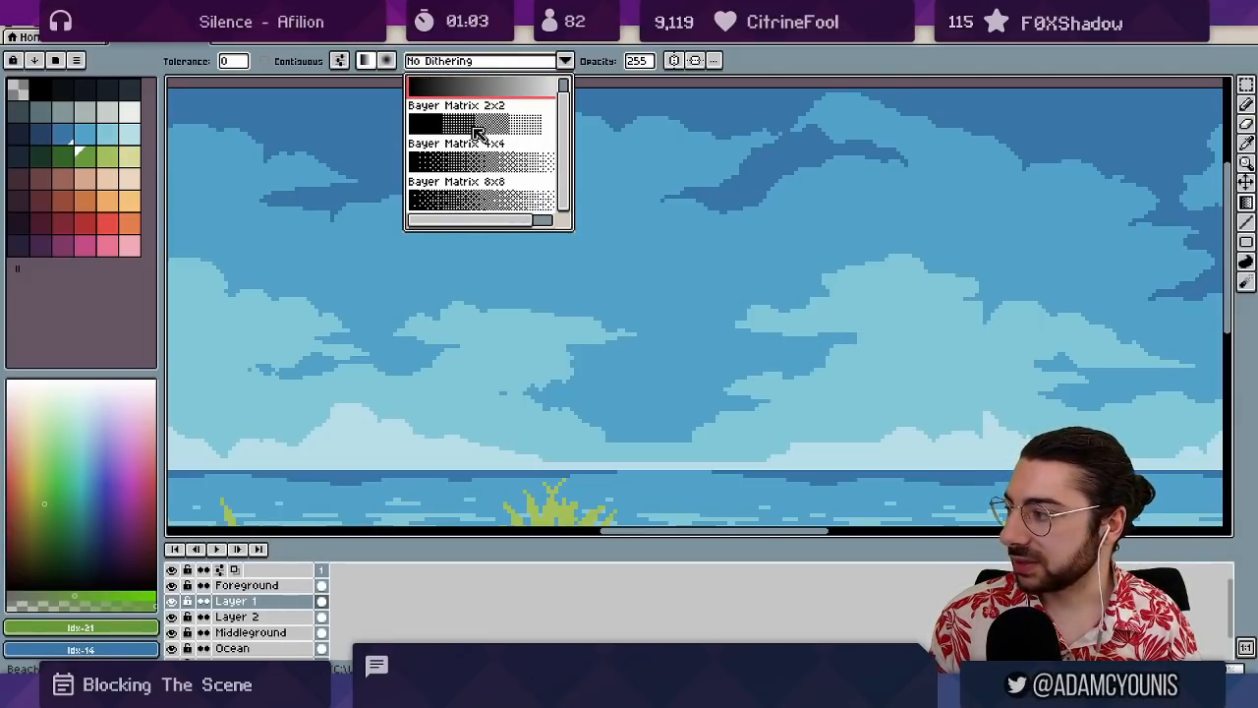
pyautogui.click(497, 135)
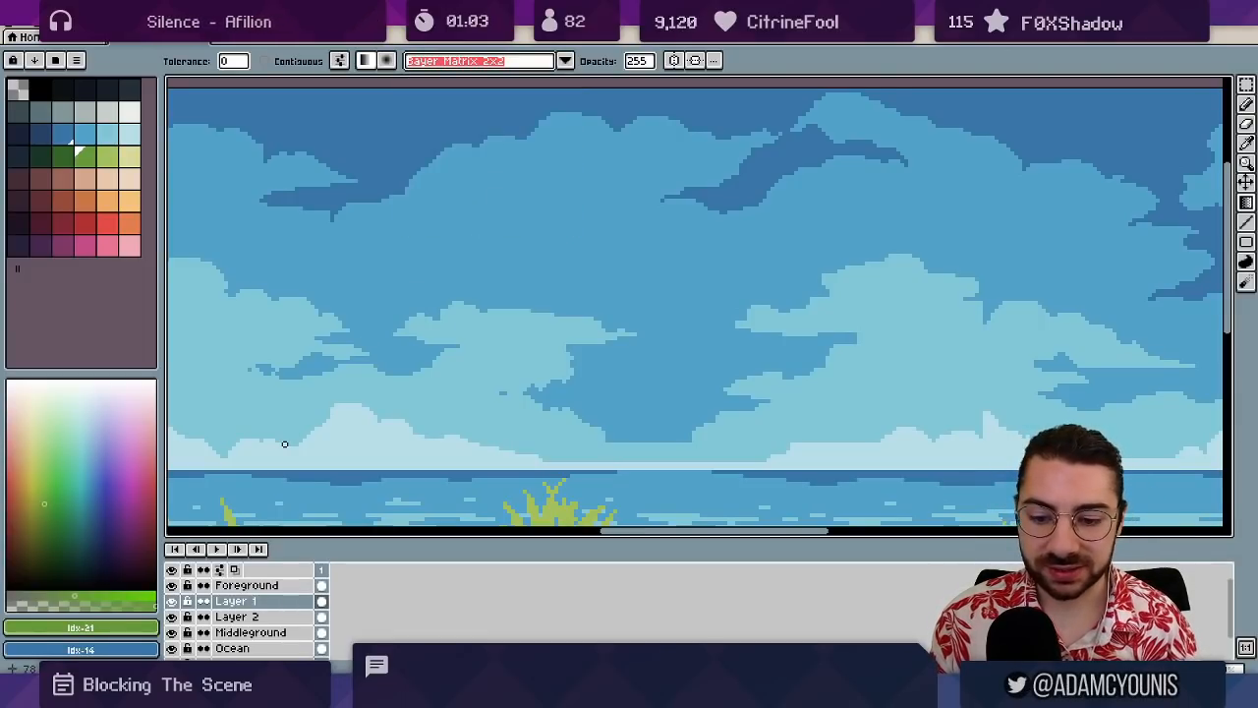
# - Add a new layer above Layer 1 and undo the stray pencil mark made on it
pyautogui.scroll(-2, 284, 445)
pyautogui.hotkey('shift', 'n')
pyautogui.press('b')
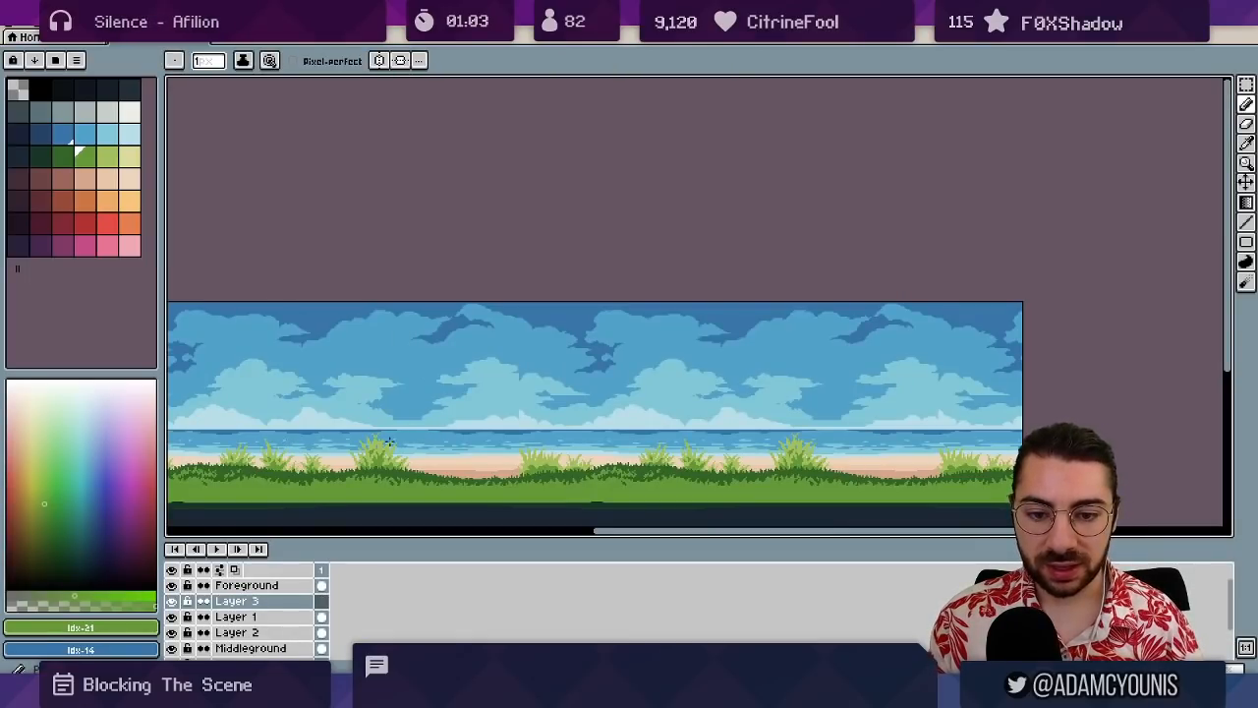
pyautogui.click(427, 391)
pyautogui.press('space')
pyautogui.moveTo(457, 383); pyautogui.dragTo(508, 303)
pyautogui.hotkey('ctrl', 'z')
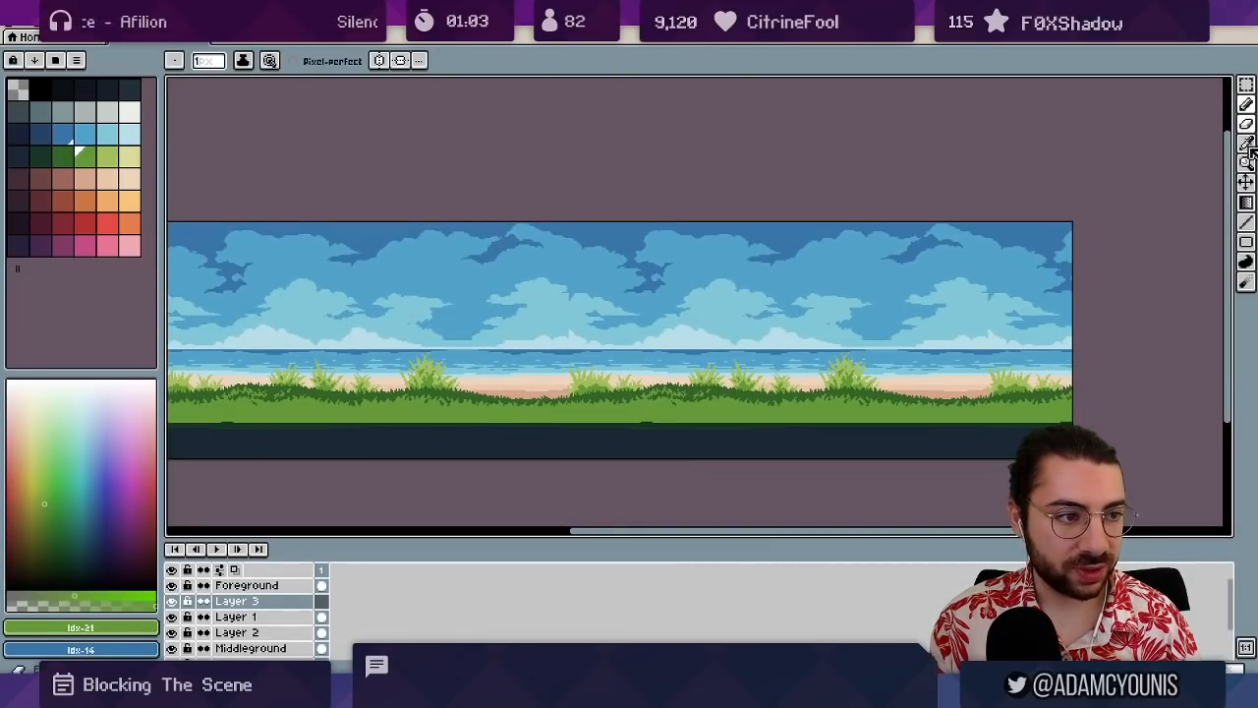
# - Fill the new layer with a near-vertical dithered gradient from dark blue (Idx-13) to blue (Idx-14)
pyautogui.click(1247, 202)
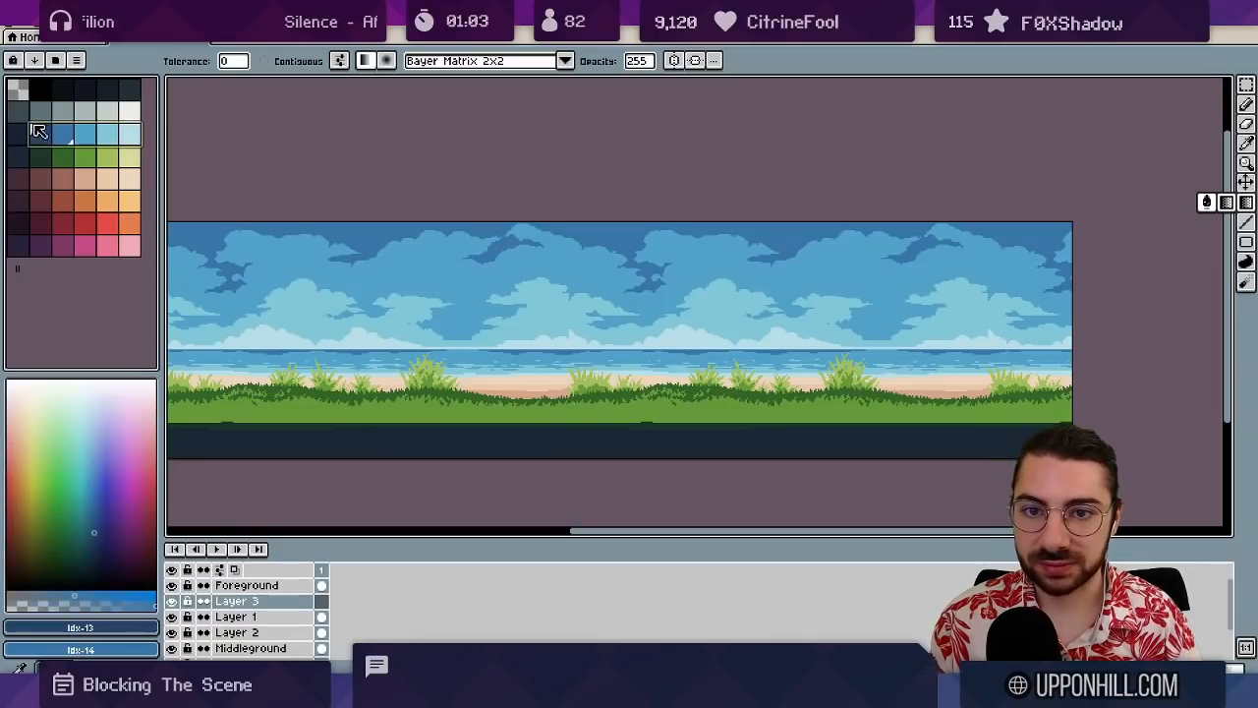
pyautogui.click(41, 133)
pyautogui.click(539, 270)
pyautogui.hotkey('ctrl', 'z')
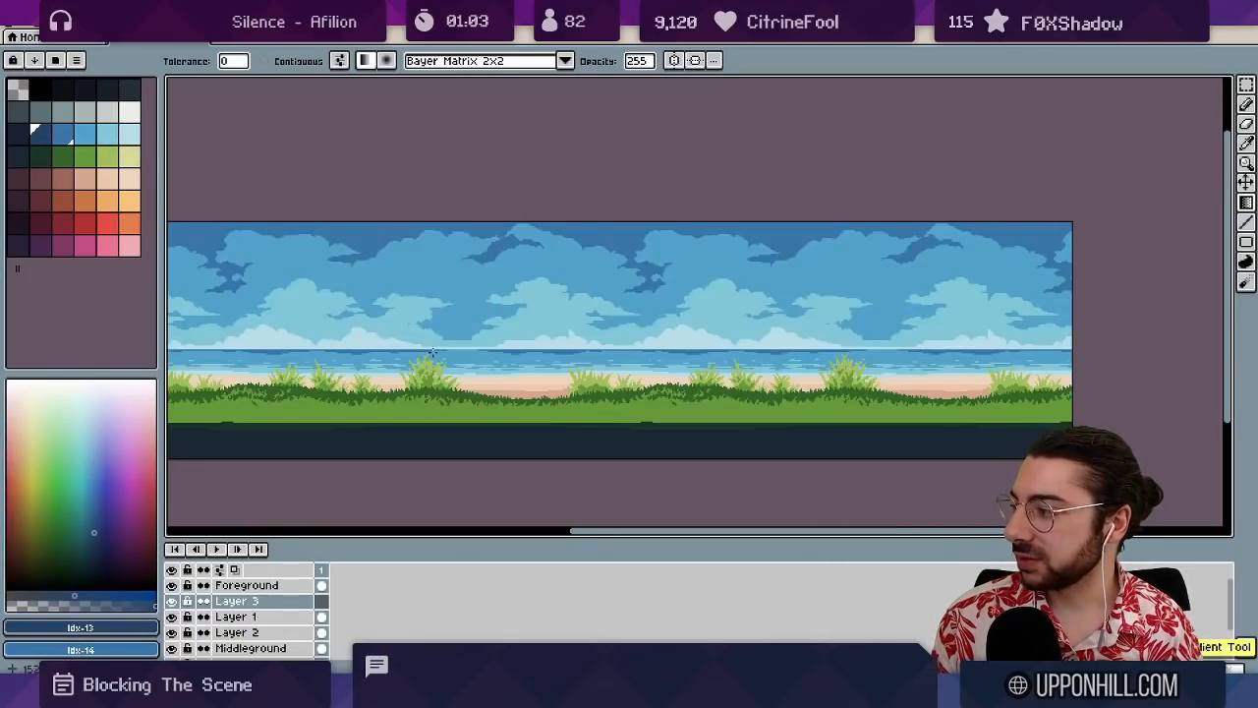
pyautogui.moveTo(429, 356); pyautogui.dragTo(431, 206)
# - Inspect the gradient's dithering pattern up close and clear it from the layer
pyautogui.press('z')
pyautogui.moveTo(413, 315); pyautogui.dragTo(454, 360)
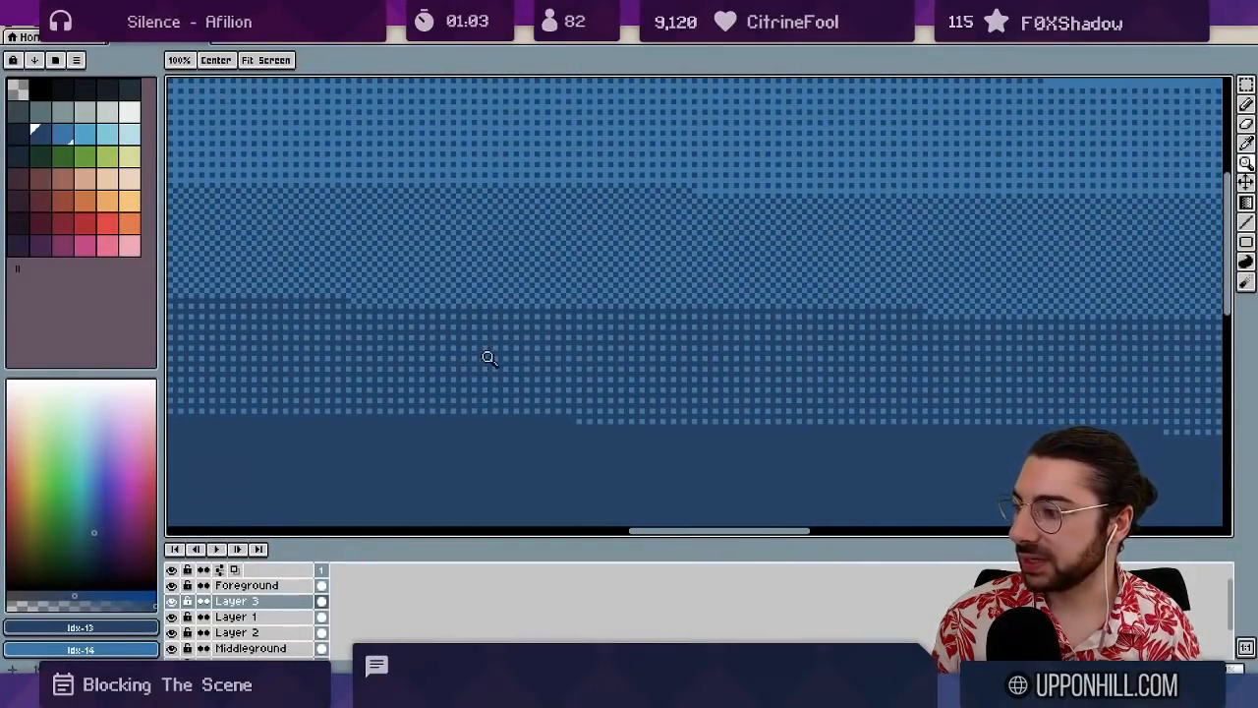
pyautogui.moveTo(520, 217); pyautogui.dragTo(527, 295)
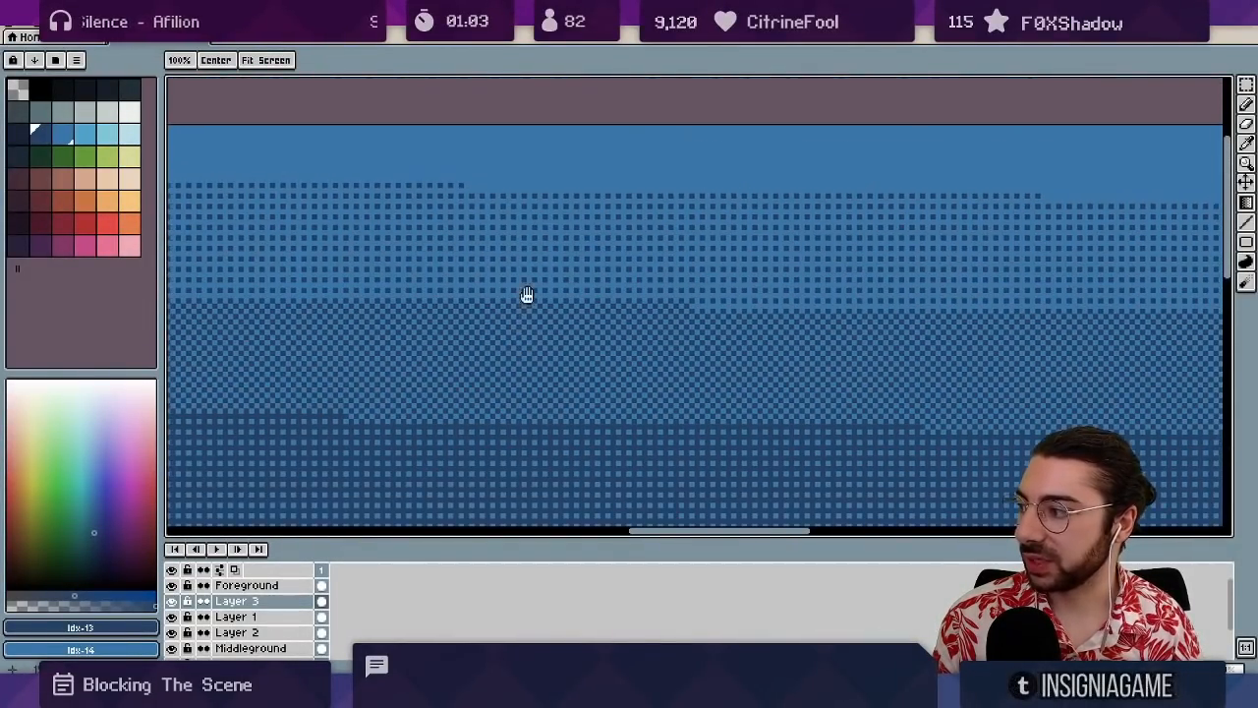
pyautogui.moveTo(577, 215)
pyautogui.mouseDown()
pyautogui.moveTo(516, 229)
pyautogui.moveTo(561, 220)
pyautogui.mouseUp()
pyautogui.moveTo(561, 217); pyautogui.dragTo(588, 220)
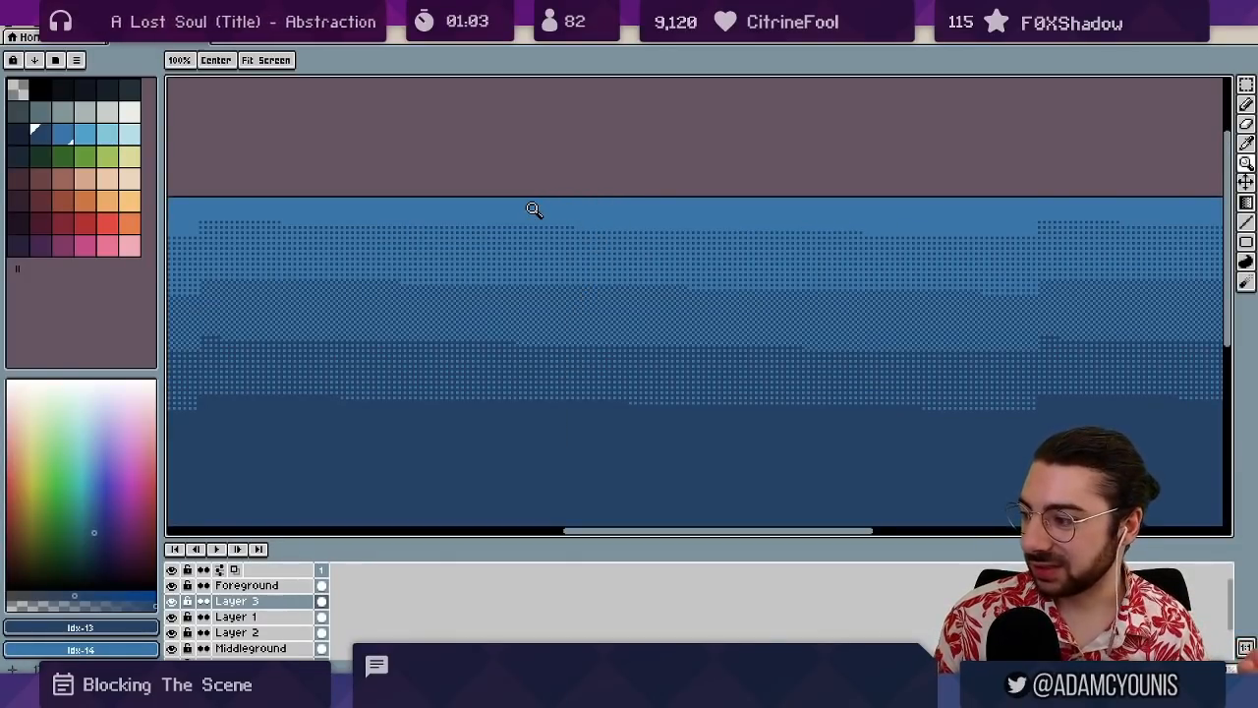
pyautogui.press('v')
pyautogui.press('Delete')
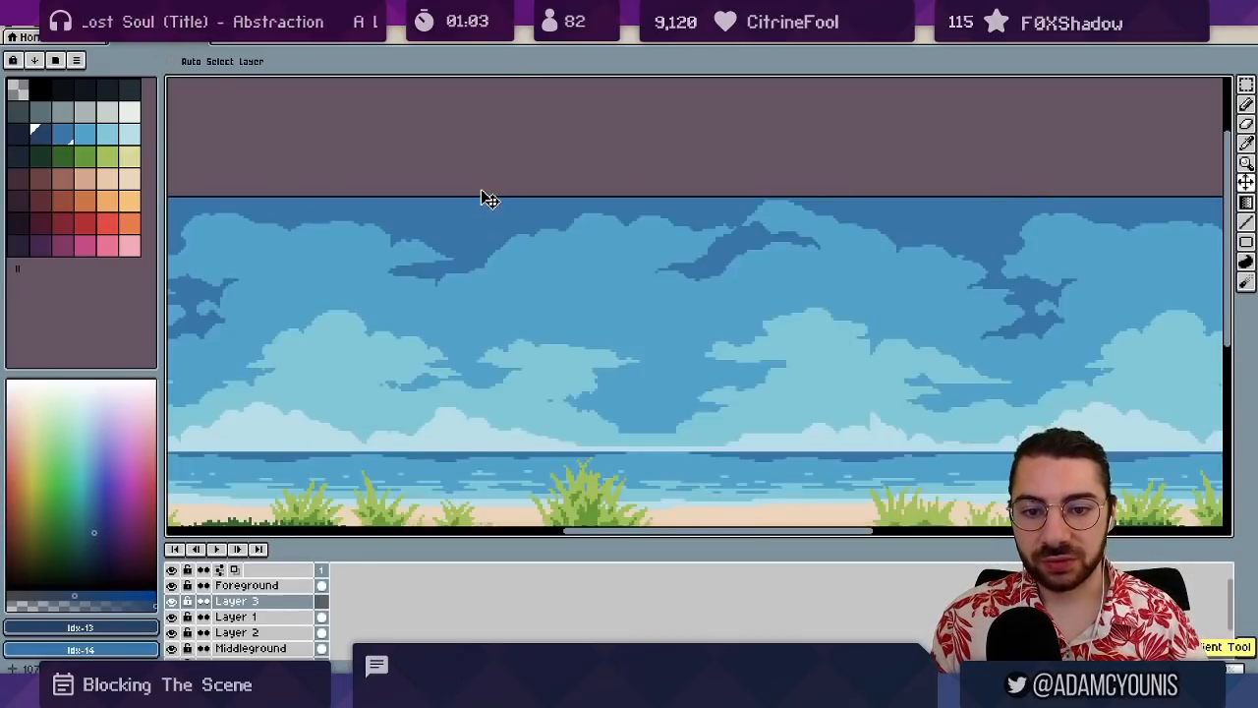
# - Paint a light green (Idx-21) leaf blade into the dark grass band on the hill, working on Layer 1
pyautogui.moveTo(479, 336); pyautogui.dragTo(481, 298)
pyautogui.scroll(-3, 508, 305)
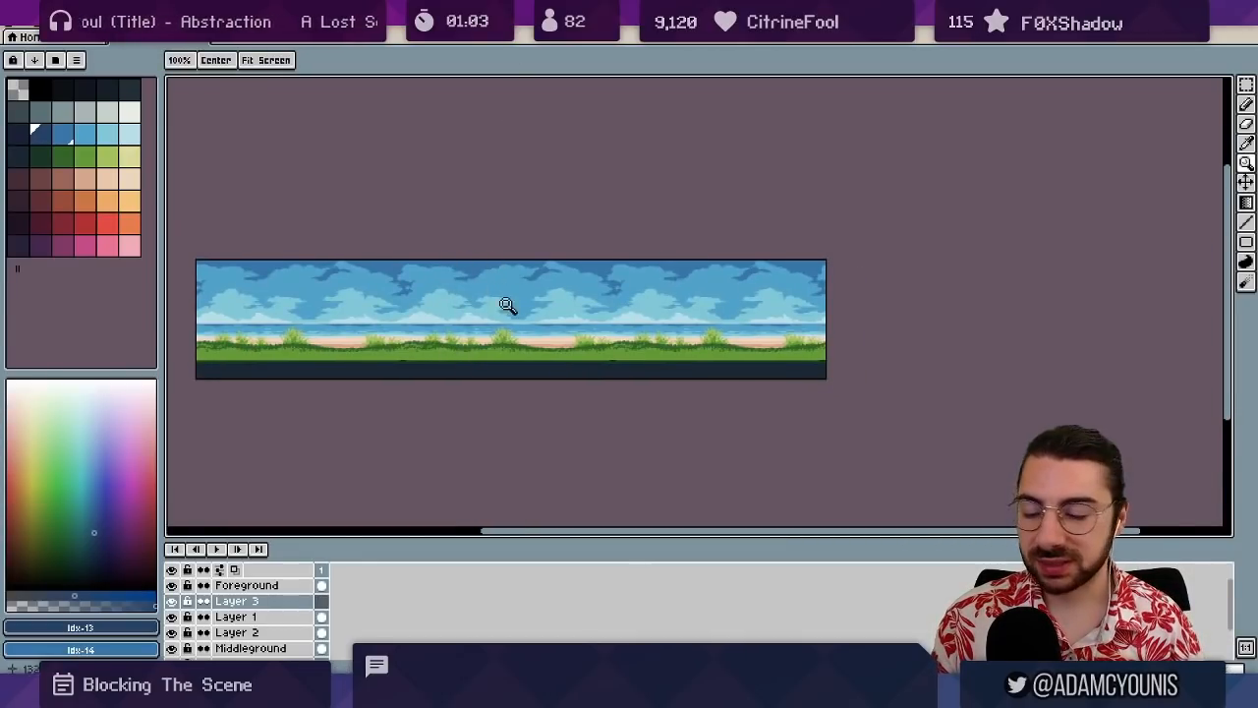
pyautogui.scroll(3, 458, 352)
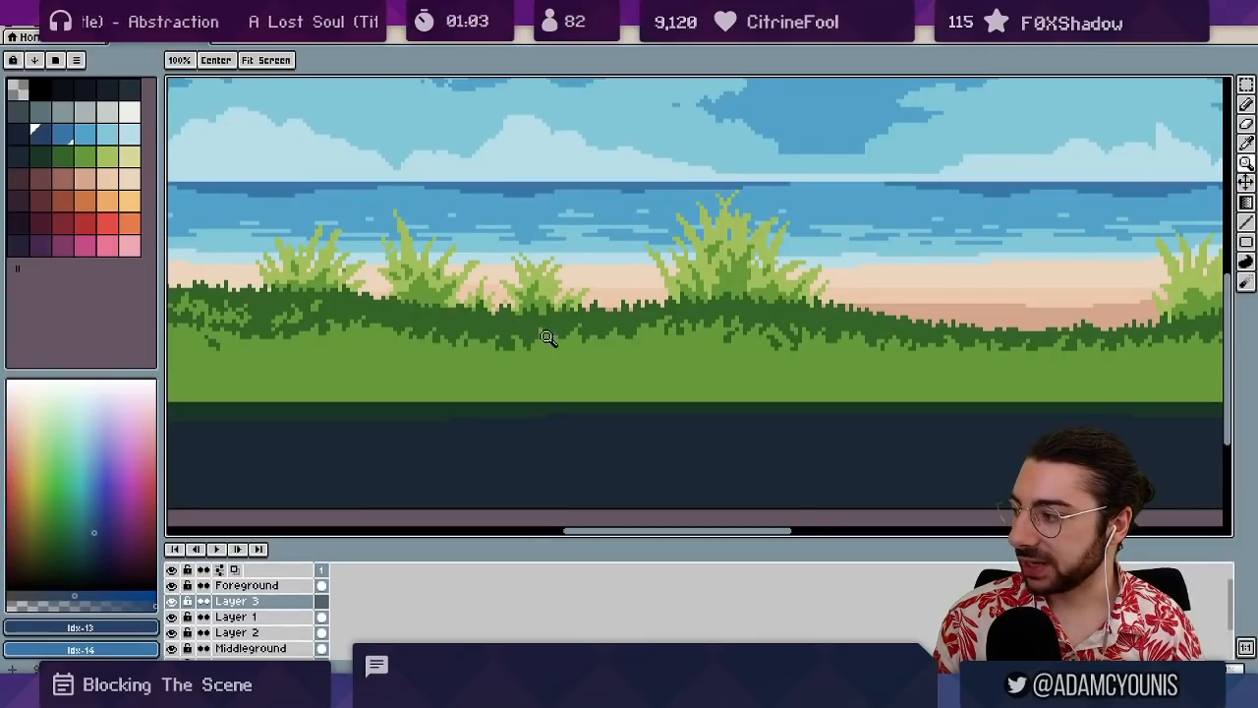
pyautogui.click(344, 334)
pyautogui.moveTo(333, 334); pyautogui.dragTo(501, 355)
pyautogui.click(438, 337)
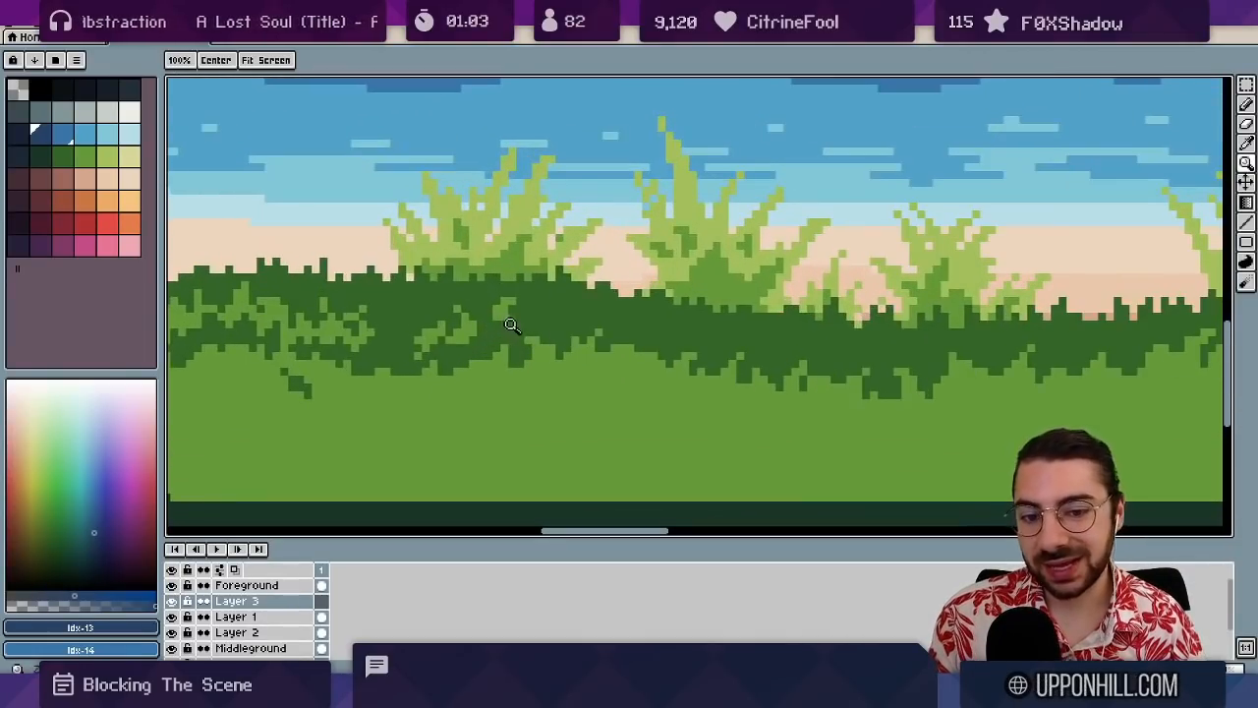
pyautogui.press('alt')
pyautogui.keyDown('alt'); pyautogui.click(506, 313); pyautogui.keyUp('alt')
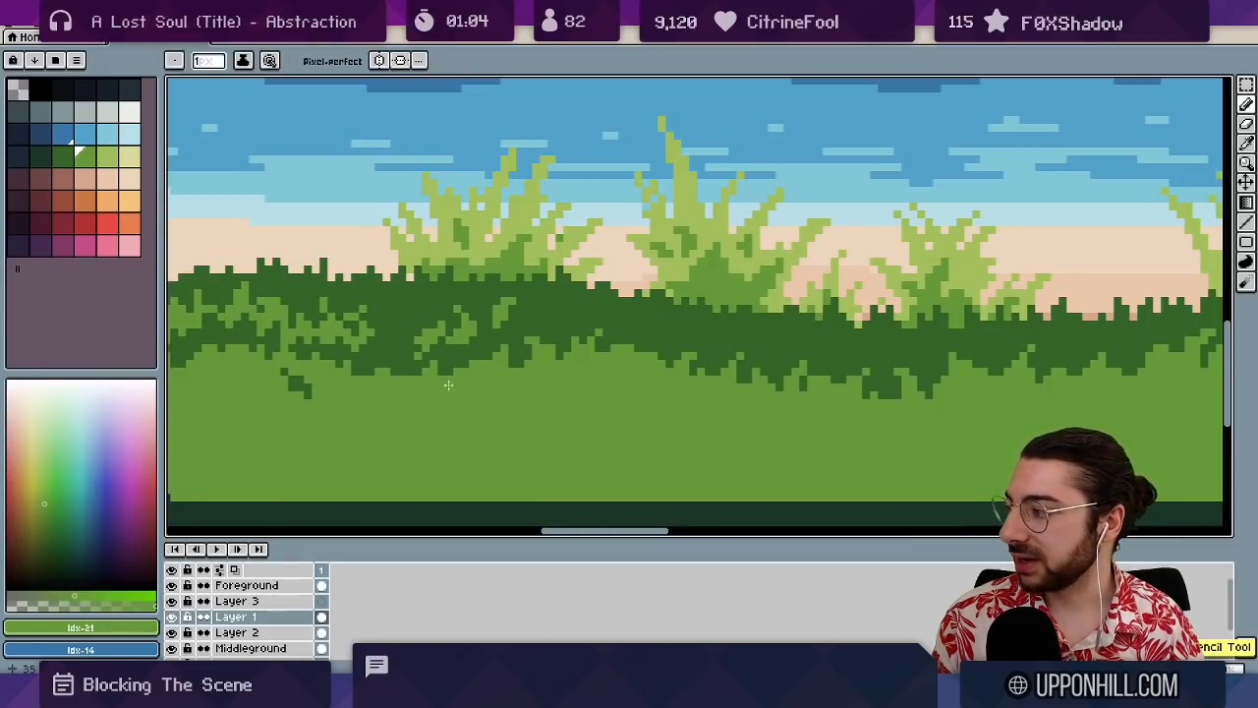
# - Refine the leaf edges in the hill's dark grass band, alternating light green (Idx-21) and dark green (Idx-20)
pyautogui.scroll(2, 460, 367)
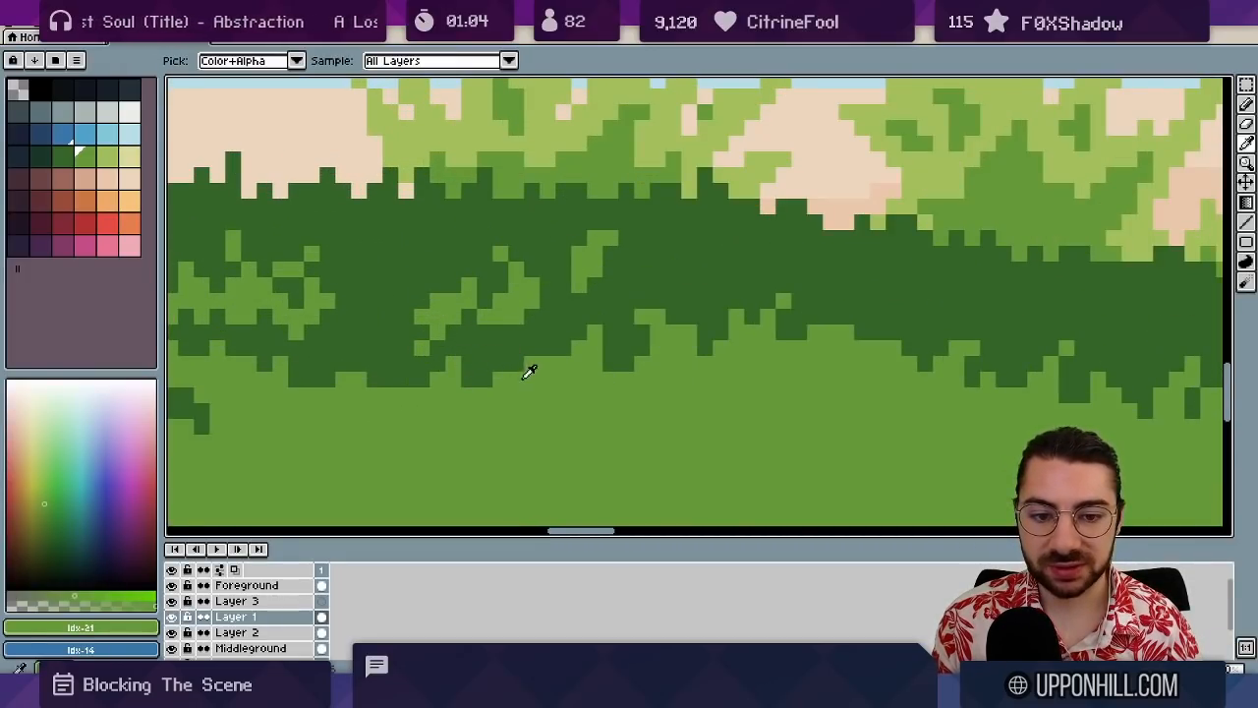
pyautogui.keyDown('alt'); pyautogui.click(491, 344); pyautogui.keyUp('alt')
pyautogui.click(500, 348)
pyautogui.keyDown('alt'); pyautogui.click(531, 363); pyautogui.keyUp('alt')
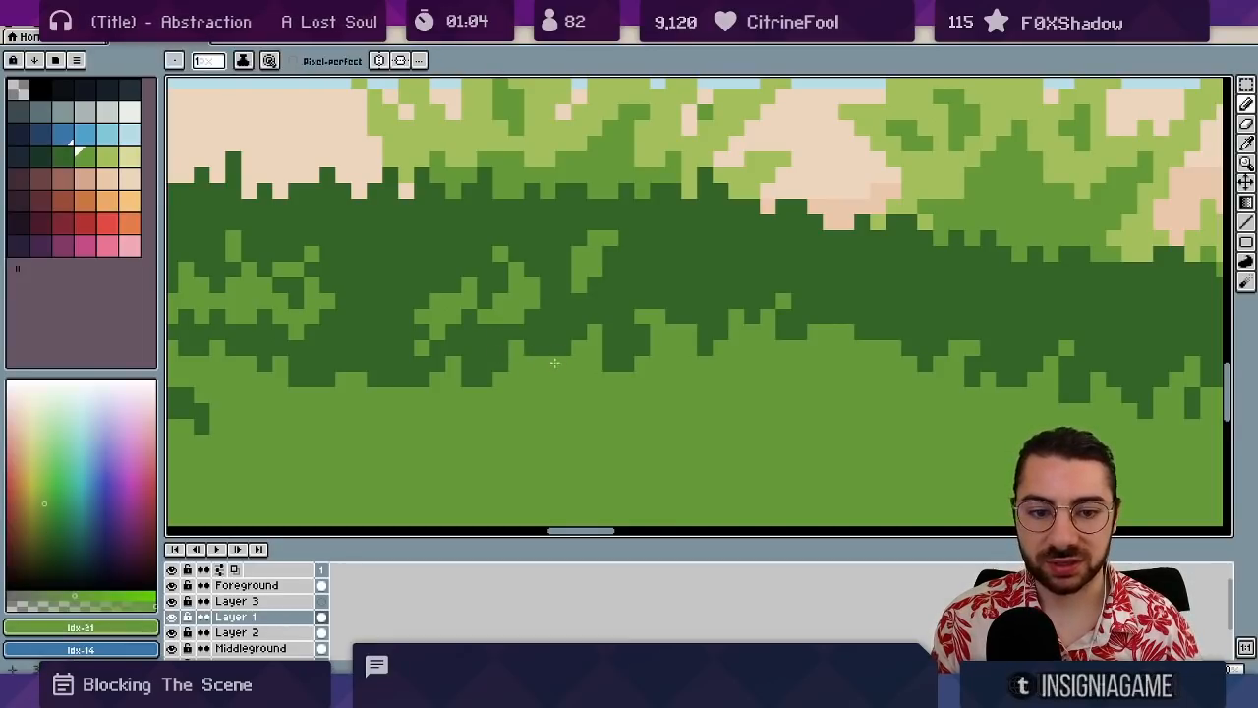
pyautogui.click(610, 268)
pyautogui.keyDown('alt'); pyautogui.click(582, 305); pyautogui.keyUp('alt')
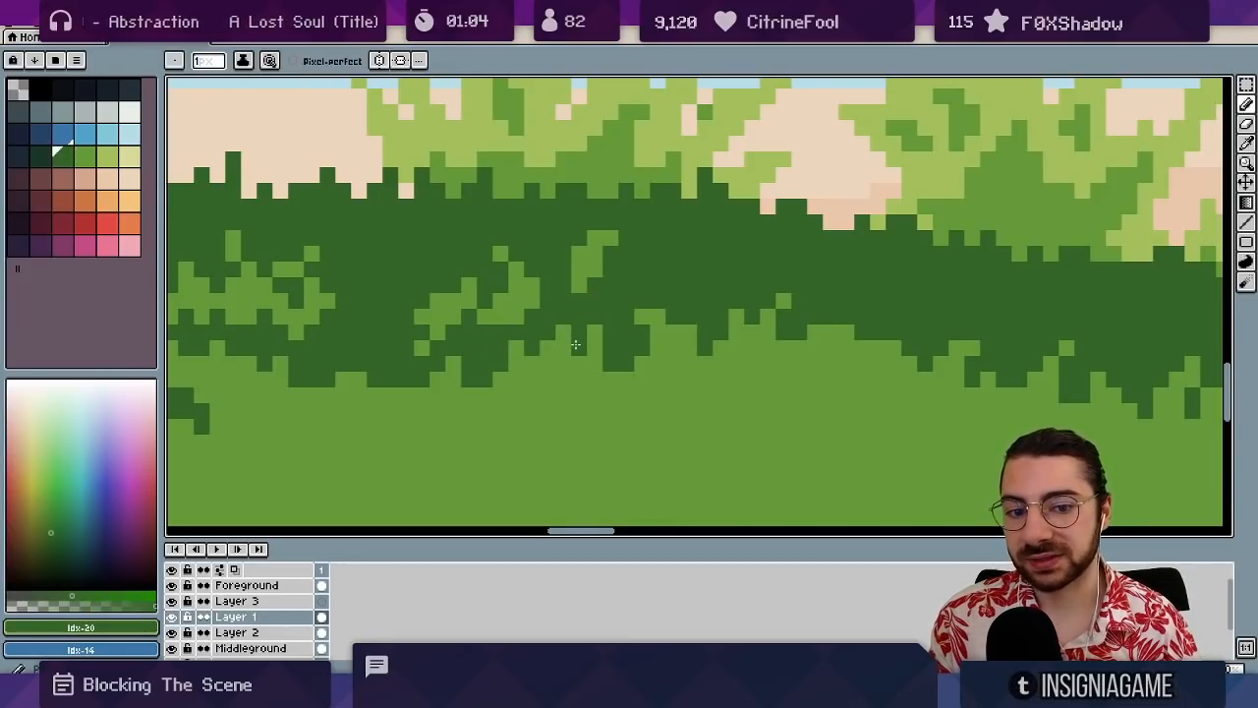
pyautogui.moveTo(366, 356); pyautogui.dragTo(505, 359)
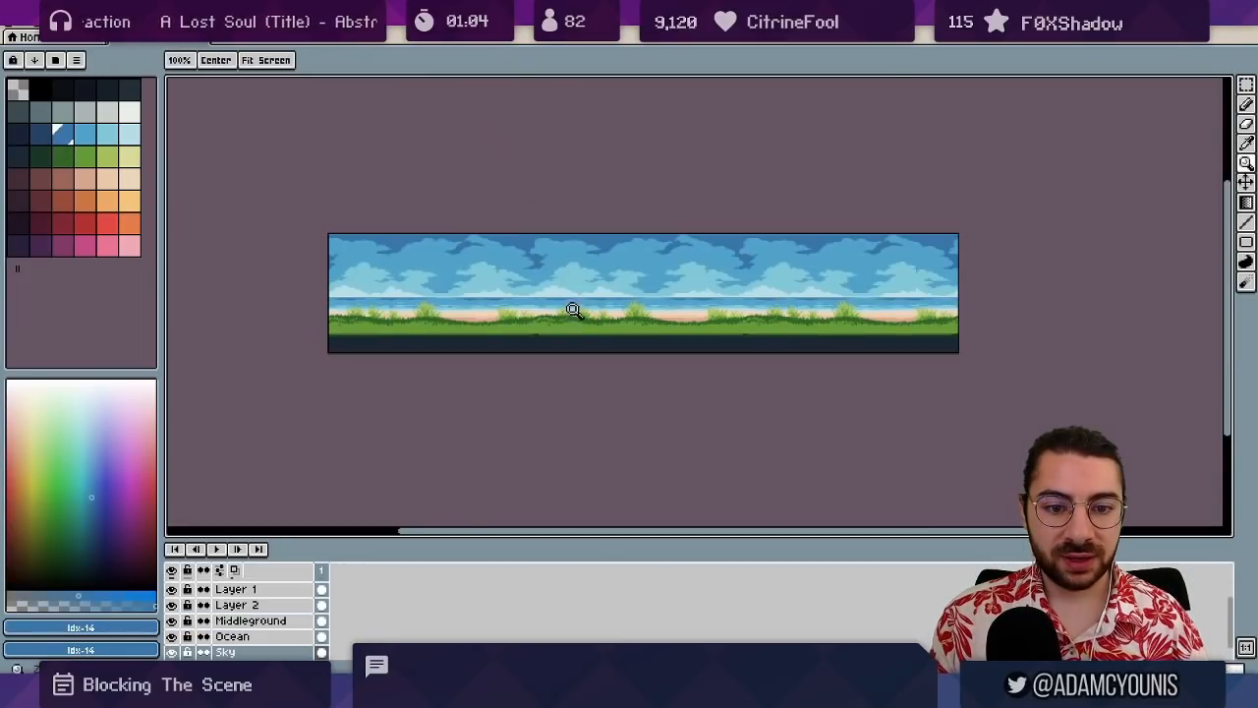
# - Cover the stray dark notches along the grass's lower edge with green (Idx-21) on the Foreground layer
pyautogui.click(574, 311)
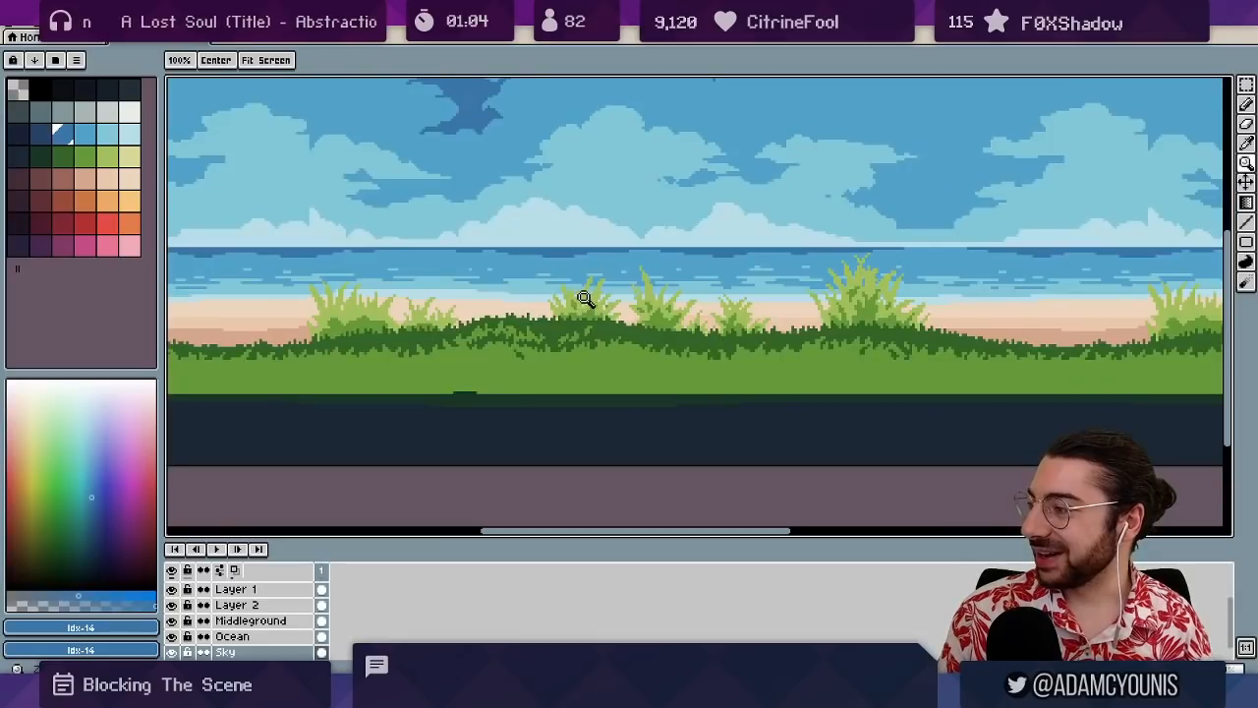
pyautogui.click(575, 309)
pyautogui.rightClick(580, 325)
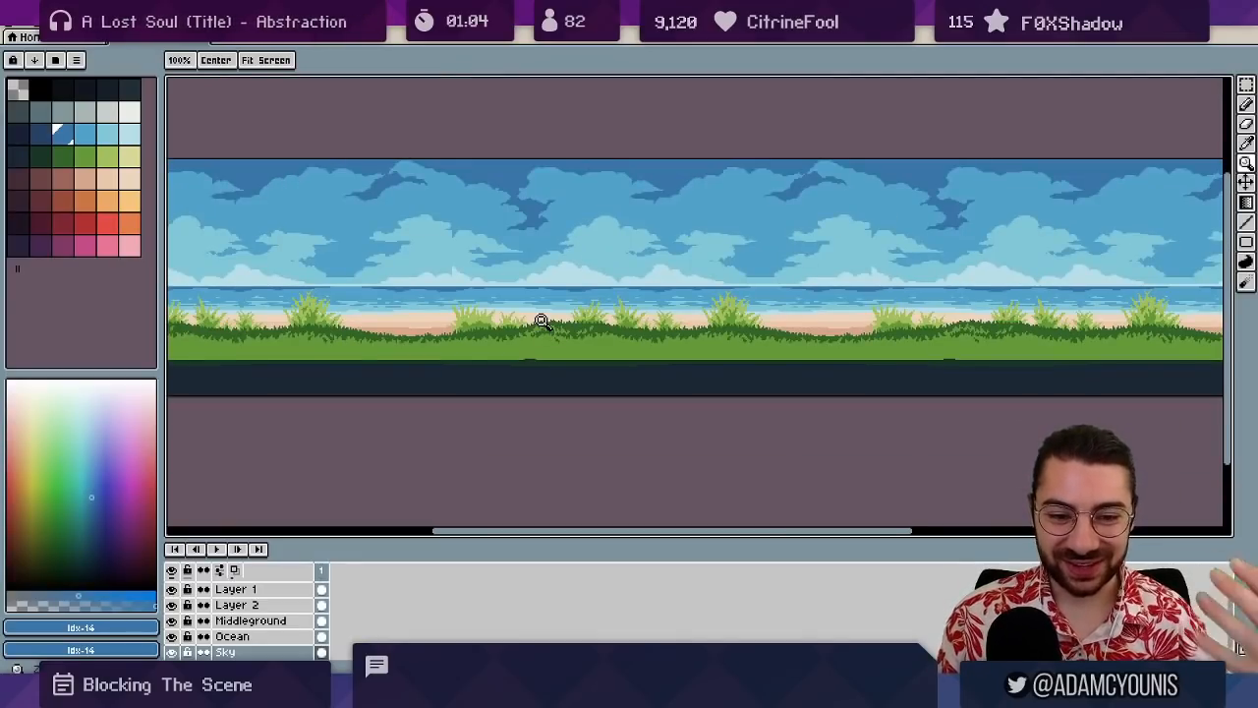
pyautogui.click(590, 338)
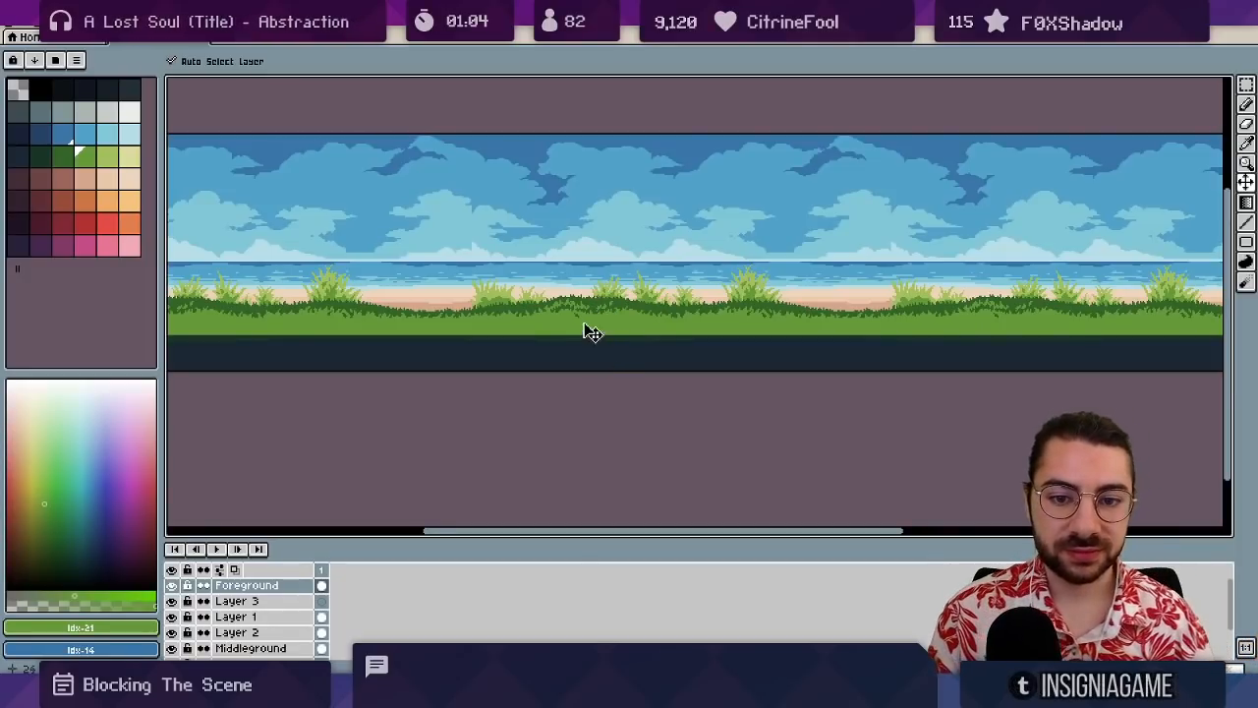
# - Smooth the vertical seam in the palest horizon cloud on the Sky layer and extend its low bumps with pale blue (Idx-17)
pyautogui.press('z')
pyautogui.moveTo(458, 235); pyautogui.dragTo(497, 291)
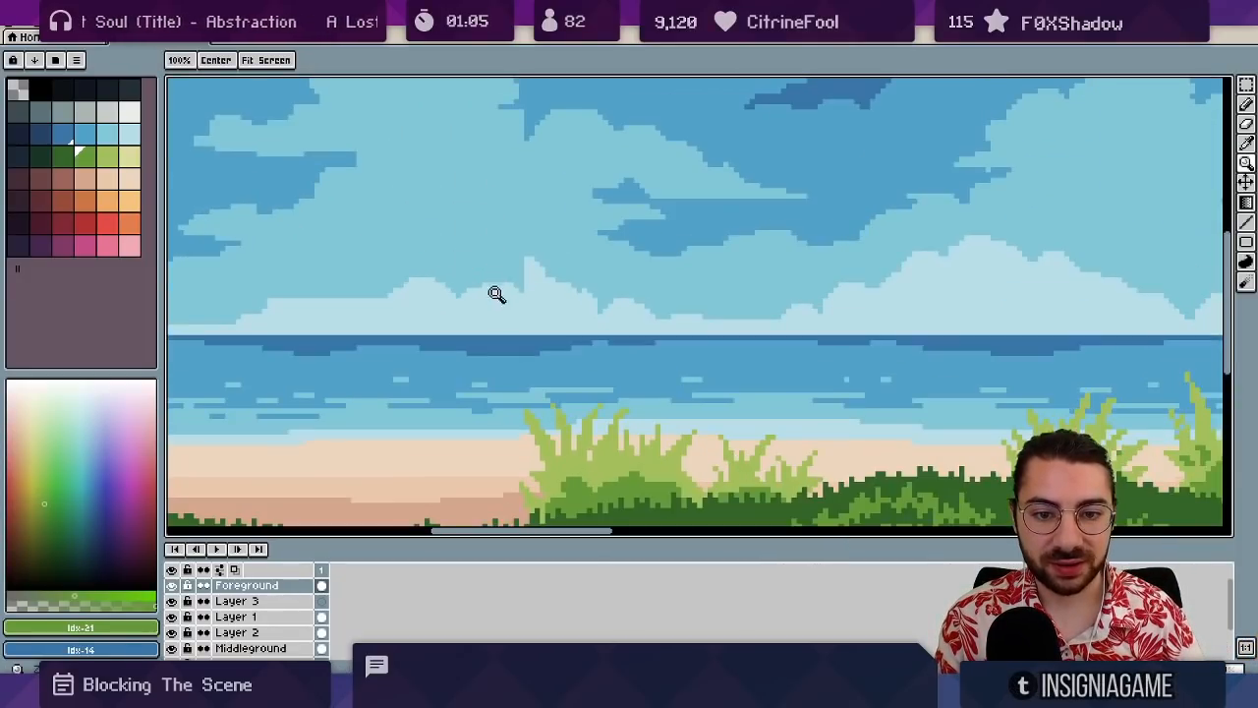
pyautogui.click(503, 287)
pyautogui.keyDown('alt'); pyautogui.click(504, 286); pyautogui.keyUp('alt')
pyautogui.press('b')
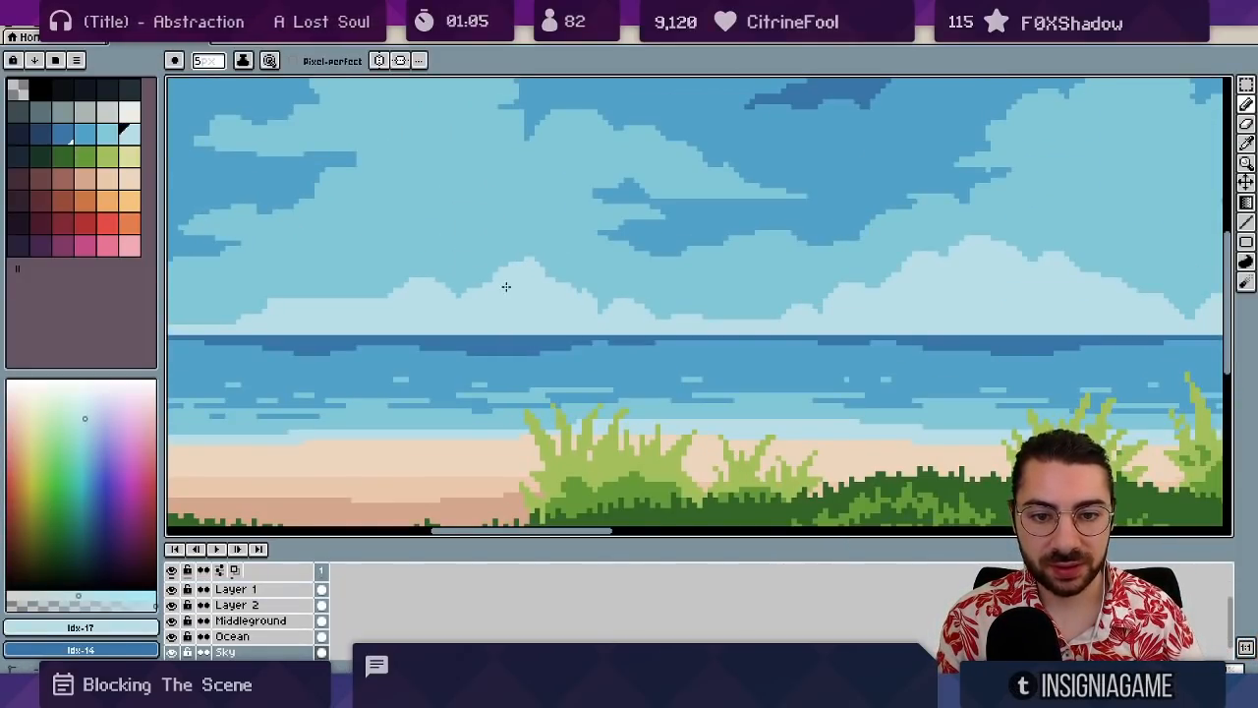
pyautogui.keyDown('alt'); pyautogui.click(261, 291); pyautogui.keyUp('alt')
pyautogui.keyDown('alt'); pyautogui.click(346, 299); pyautogui.keyUp('alt')
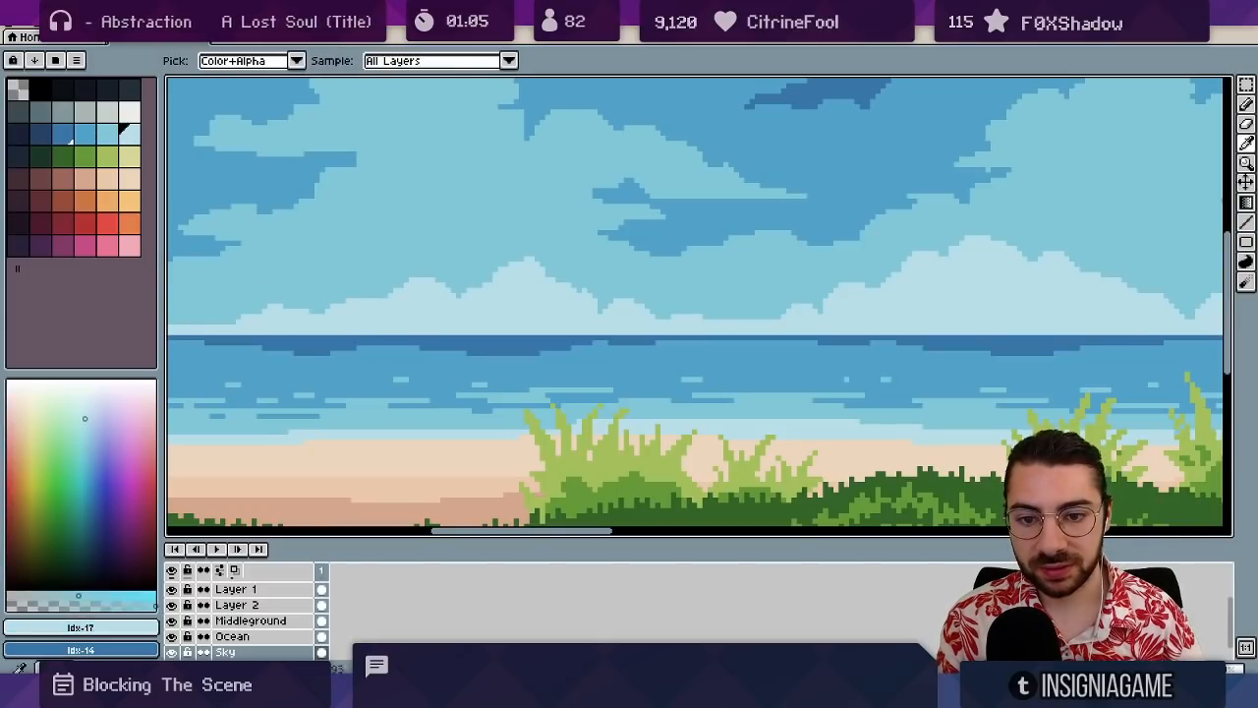
pyautogui.scroll(-3, 299, 301)
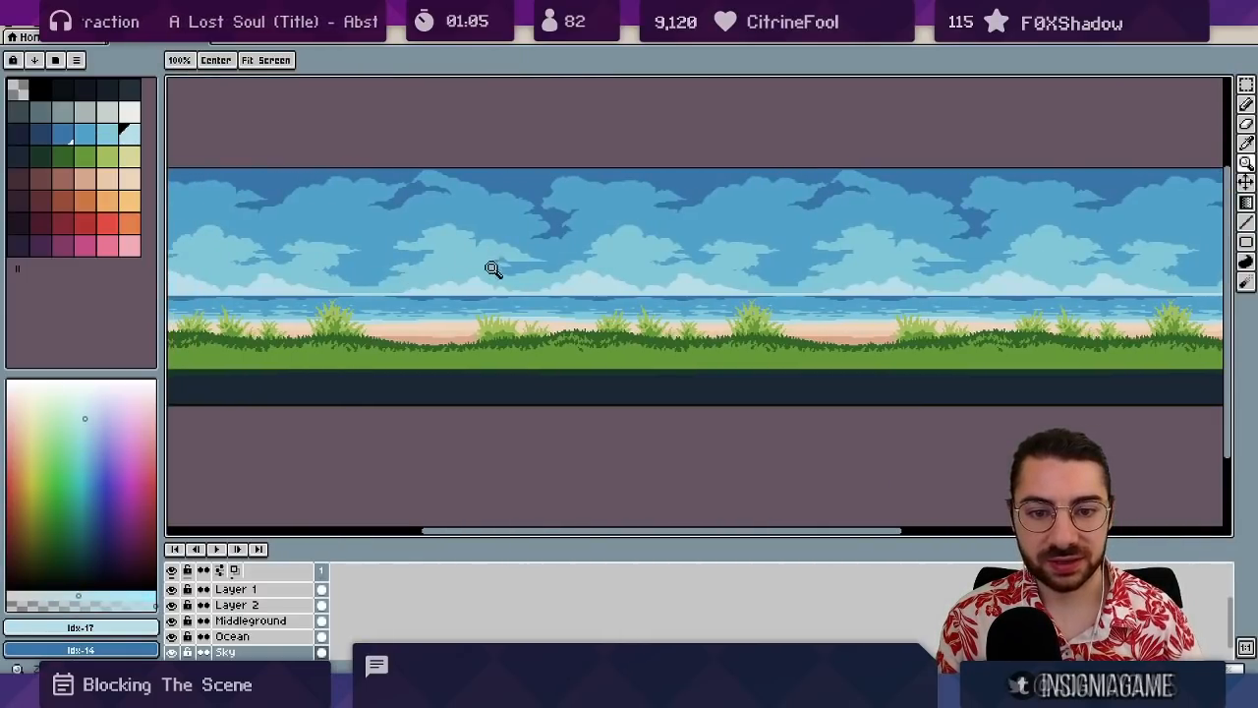
# - Reshape the seam in the mid-tone cloud on the Sky layer, using light blue (Idx-16) and sky blue (Idx-15)
pyautogui.scroll(3, 491, 246)
pyautogui.keyDown('alt'); pyautogui.click(484, 246); pyautogui.keyUp('alt')
pyautogui.scroll(2, 487, 247)
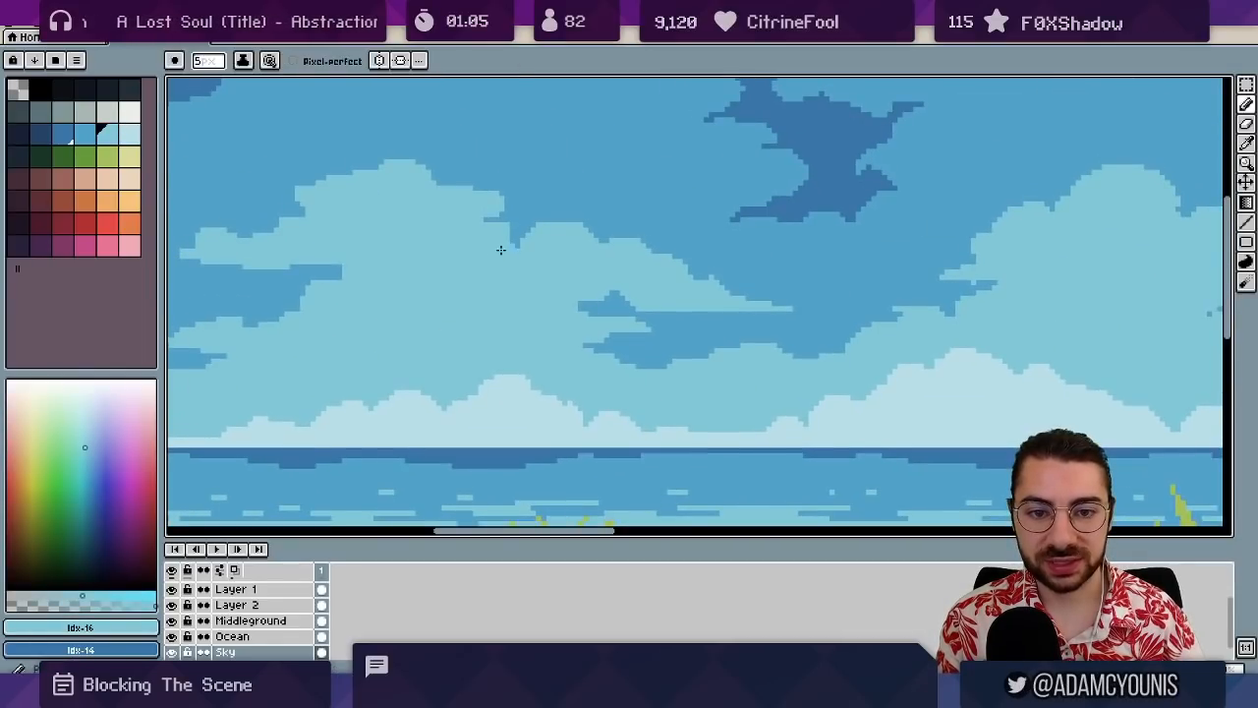
pyautogui.keyDown('alt'); pyautogui.click(519, 201); pyautogui.keyUp('alt')
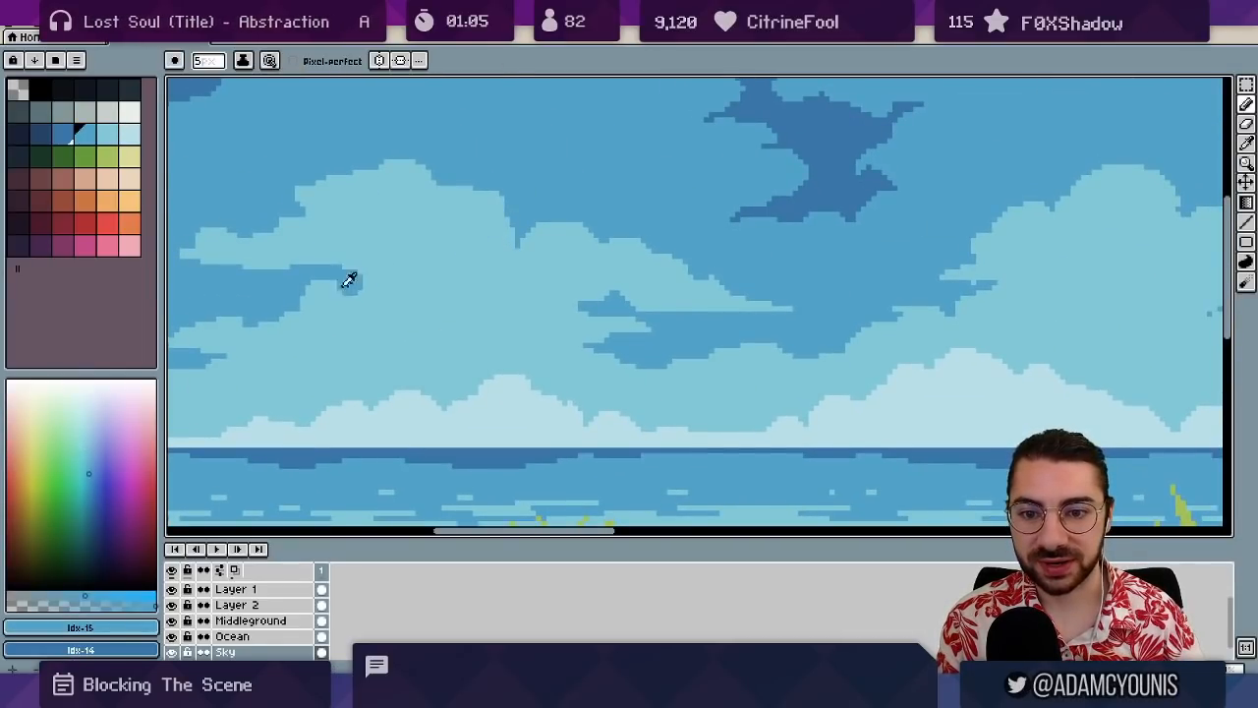
pyautogui.keyDown('alt'); pyautogui.click(348, 282); pyautogui.keyUp('alt')
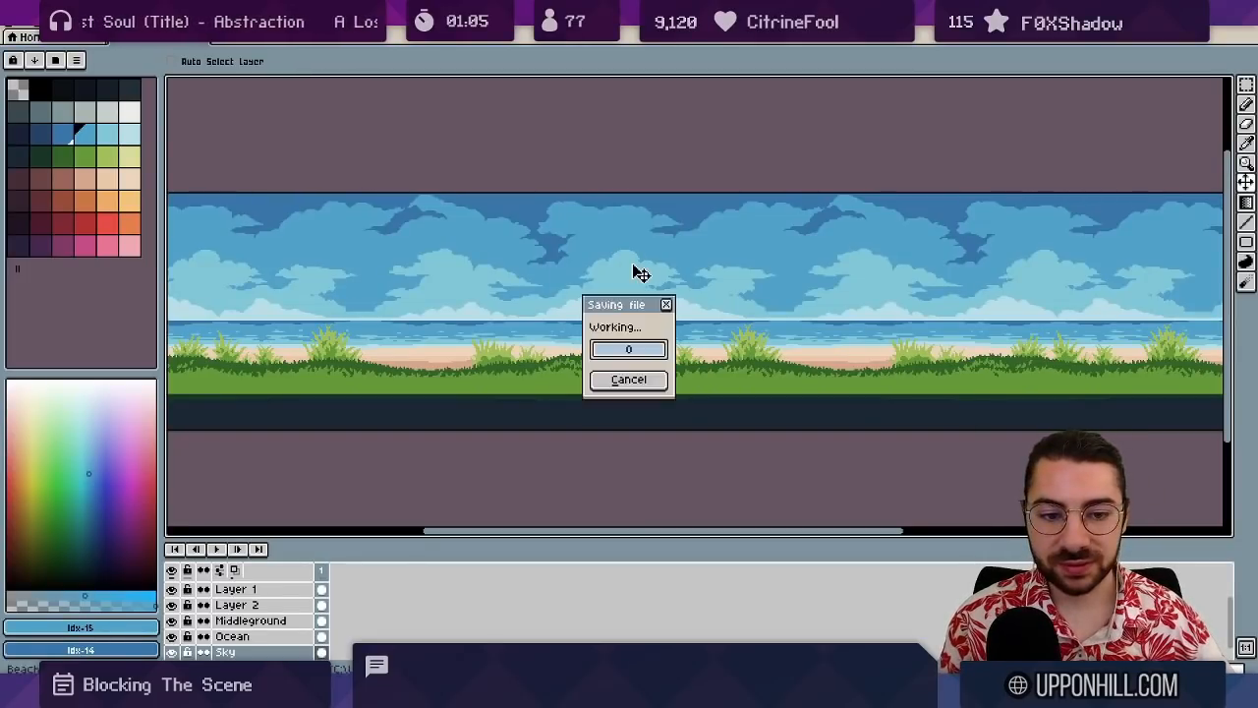
# - Blend the seam in the ocean's dark horizon band on the Ocean layer, using blue tones Idx-14 and Idx-15
pyautogui.scroll(3, 519, 326)
pyautogui.press('b')
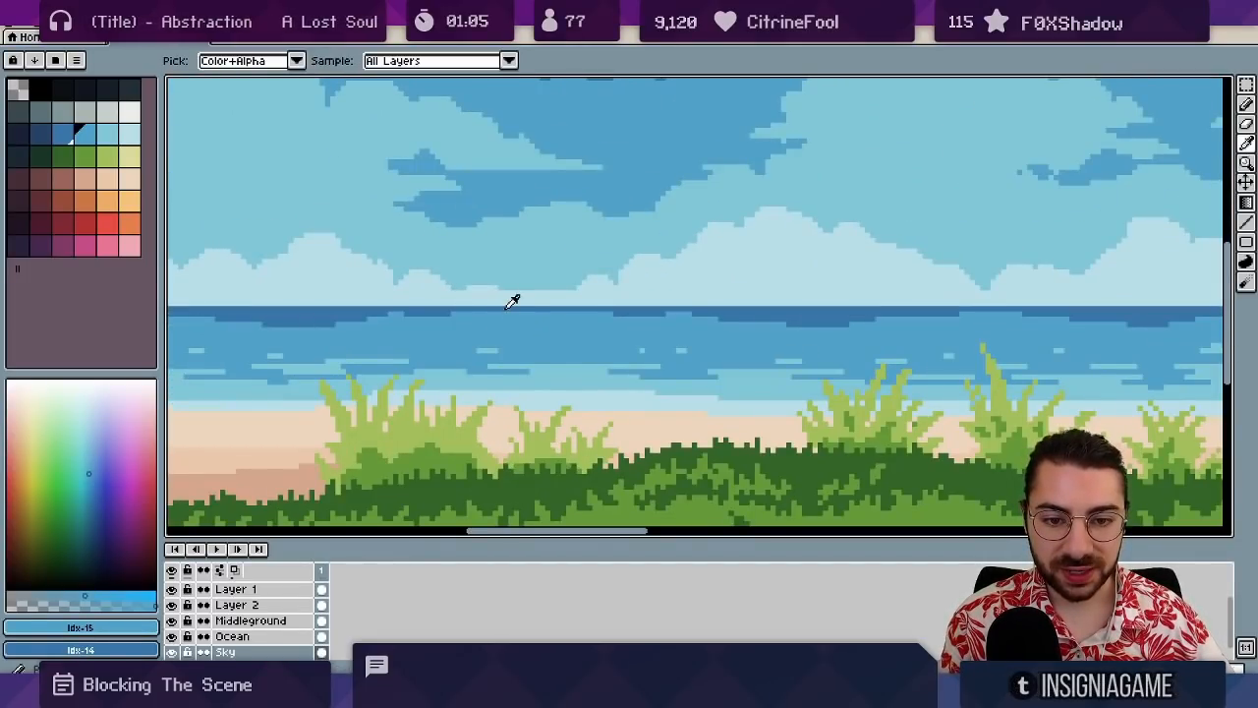
pyautogui.keyDown('alt'); pyautogui.click(510, 312); pyautogui.keyUp('alt')
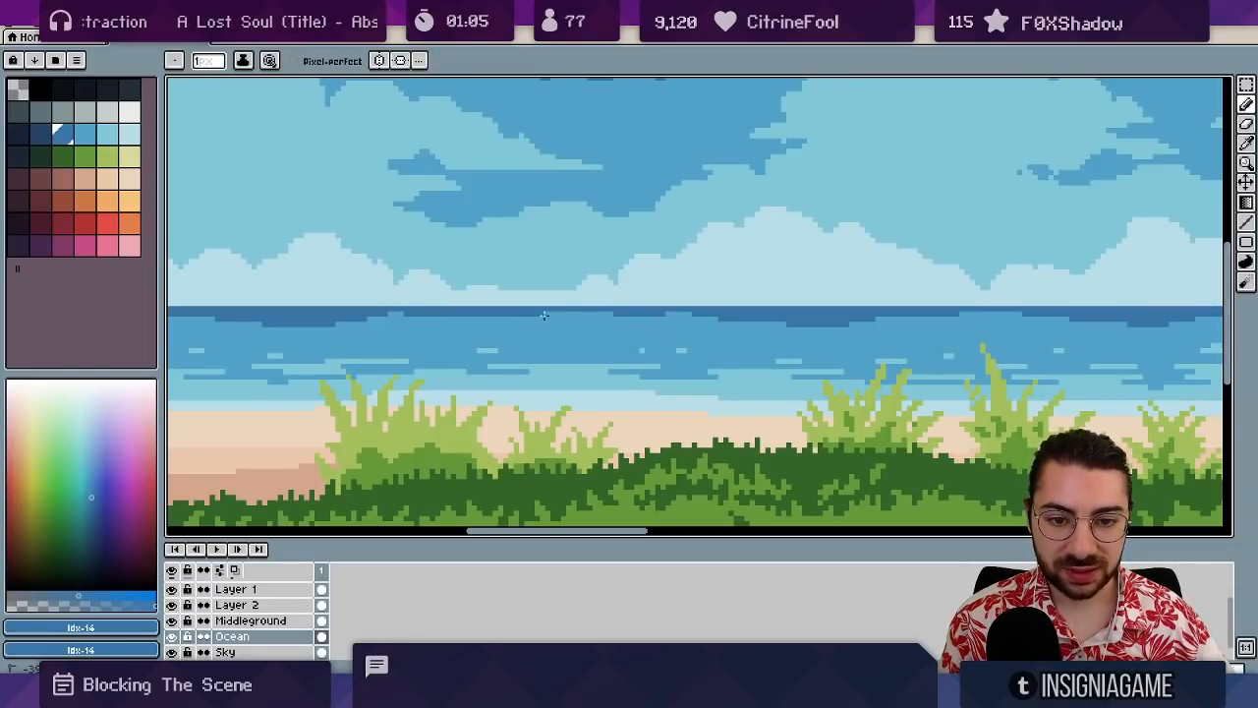
pyautogui.keyDown('alt'); pyautogui.click(444, 313); pyautogui.keyUp('alt')
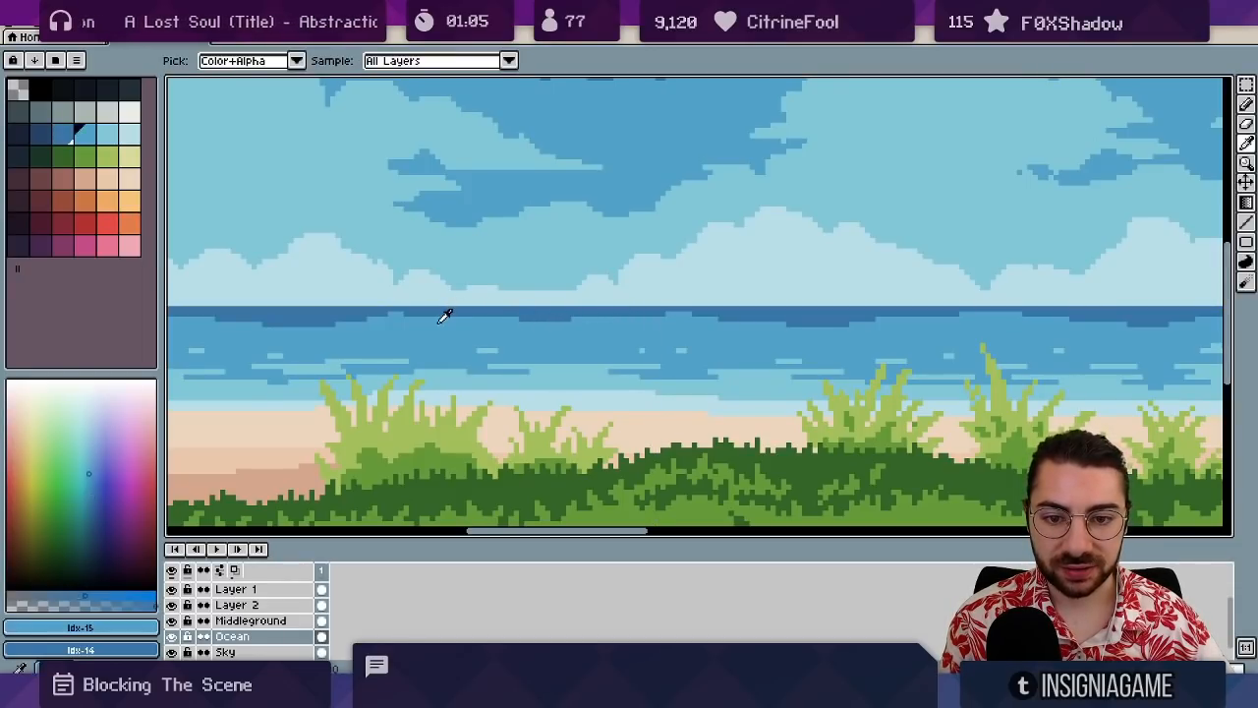
pyautogui.scroll(-3, 543, 302)
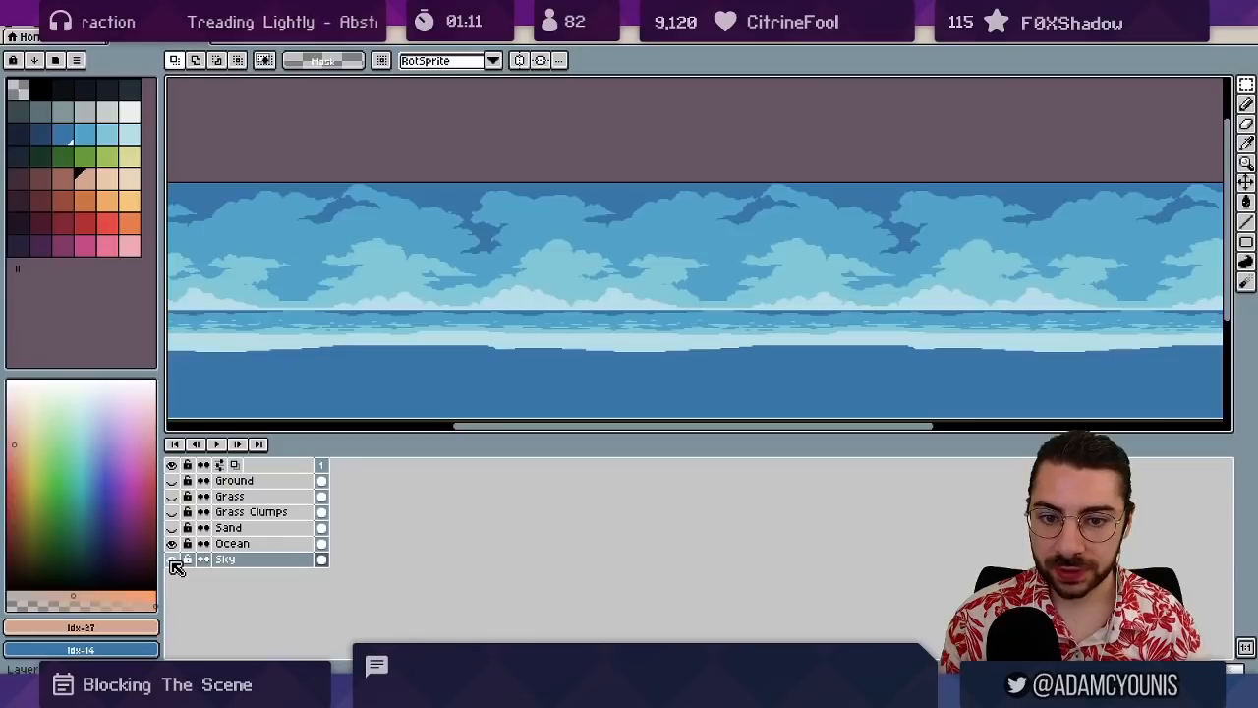
# - Hide the Ocean layer and select the water bands and pale clouds along the horizon on the Sky layer with the Magic Wand
pyautogui.click(172, 545)
pyautogui.press('w')
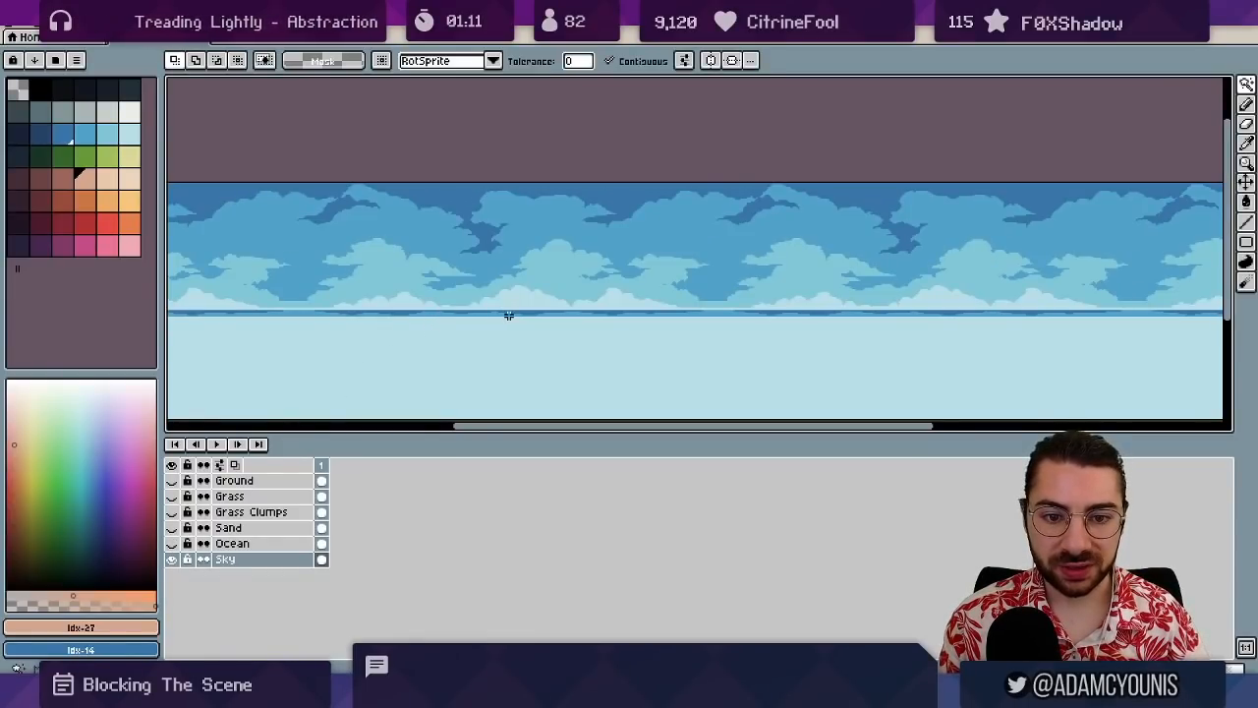
pyautogui.press('z')
pyautogui.moveTo(508, 315); pyautogui.dragTo(551, 311)
pyautogui.press('w')
pyautogui.click(514, 314)
pyautogui.click(525, 305)
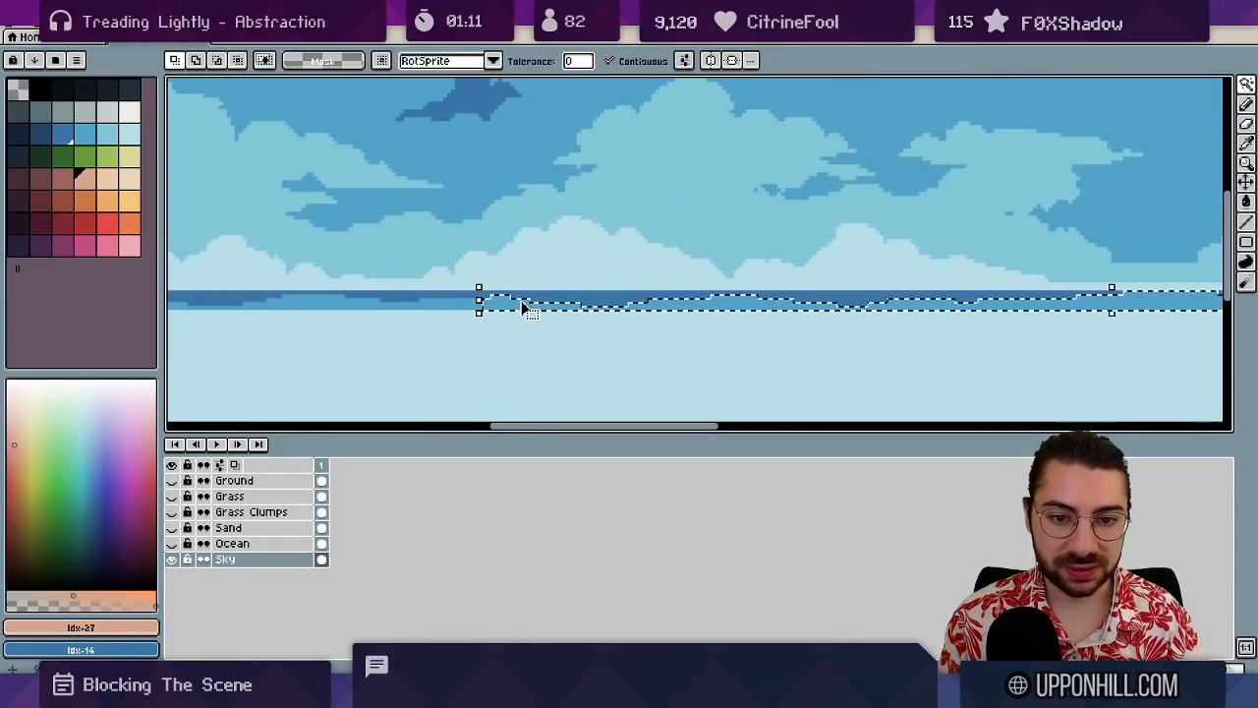
pyautogui.keyDown('shift'); pyautogui.click(570, 295); pyautogui.keyUp('shift')
pyautogui.keyDown('shift'); pyautogui.click(581, 272); pyautogui.keyUp('shift')
# - Cut the selected horizon strip from the Sky layer and paste it onto a new layer directly above Sky
pyautogui.press('z')
pyautogui.moveTo(592, 273); pyautogui.dragTo(483, 295)
pyautogui.press('Delete')
pyautogui.hotkey('shift', 'n')
pyautogui.hotkey('ctrl', 'v')
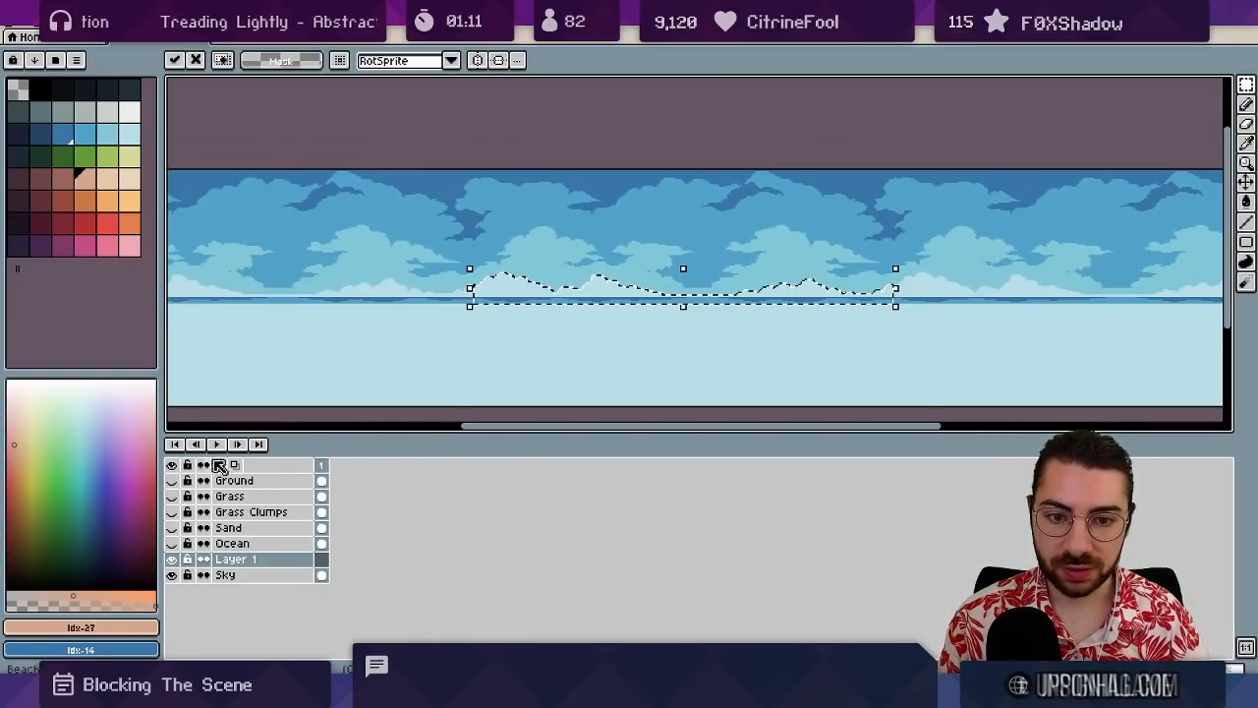
# - Finish the pasted strip as a layer named Horizon with blue (Idx-15) water, and show the Ocean, Sand and Grass Clumps layers again
pyautogui.hotkey('ctrl', 'd')
pyautogui.click(178, 558)
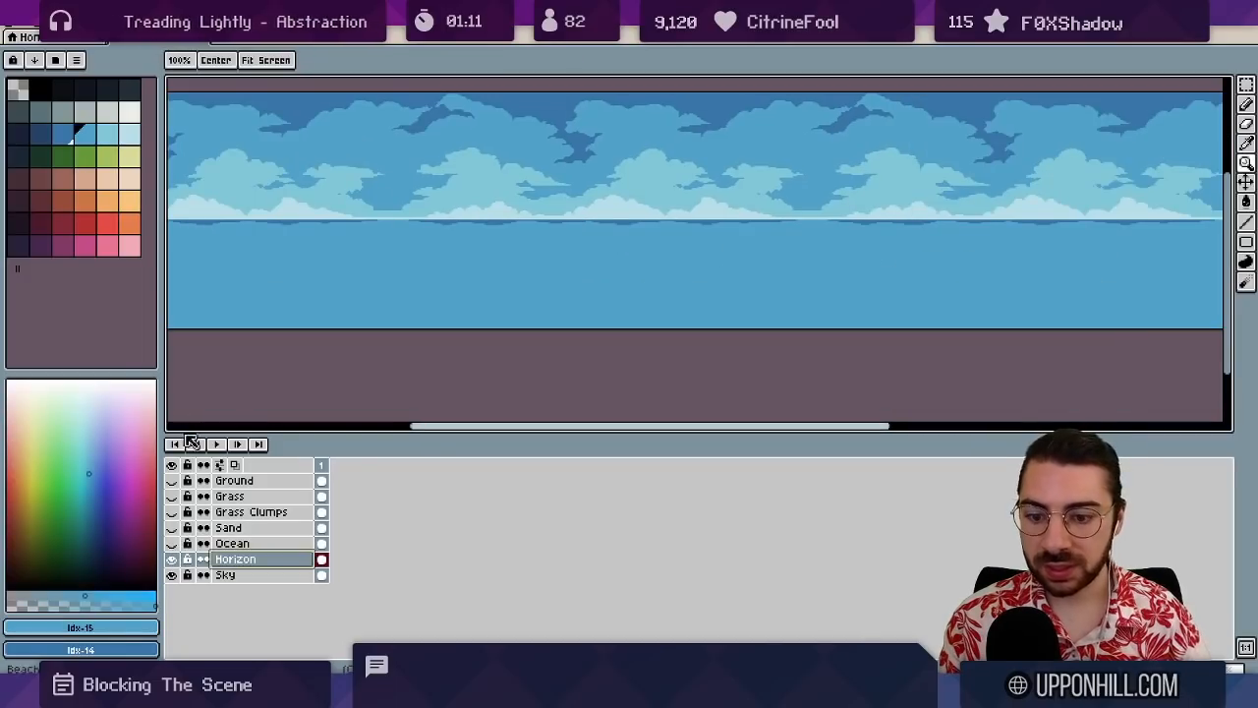
pyautogui.moveTo(172, 542); pyautogui.dragTo(172, 511)
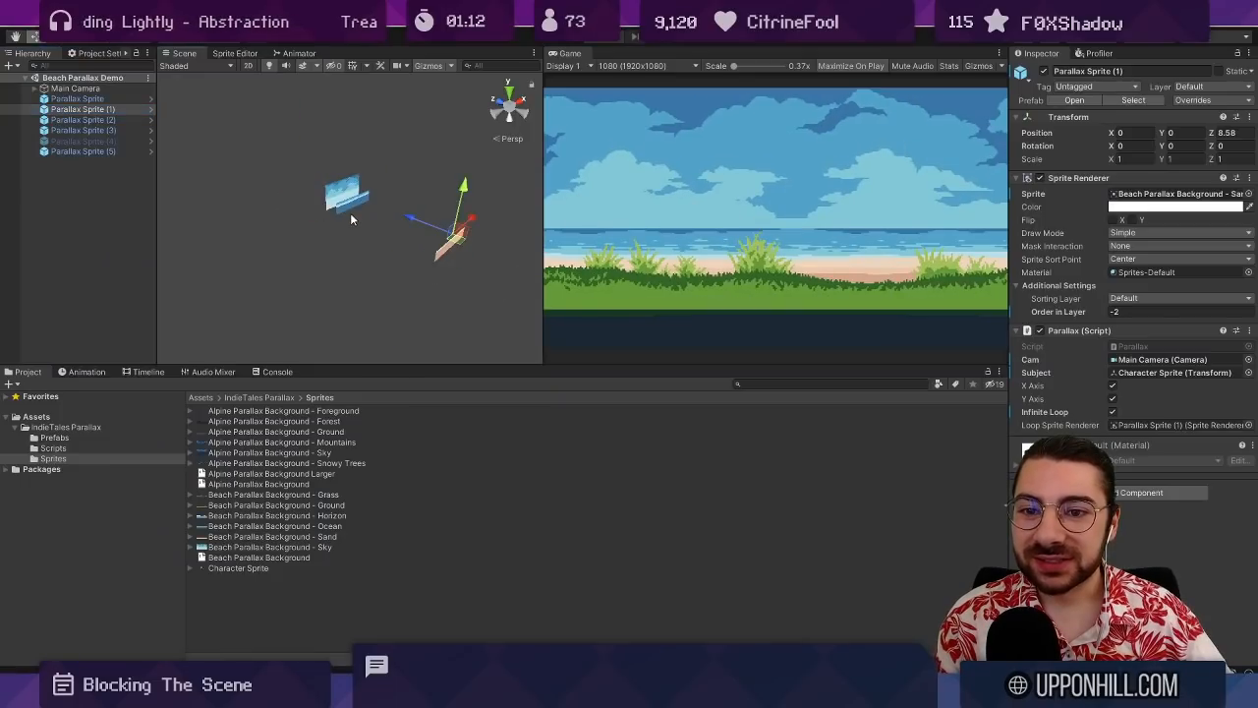
# - In Unity, duplicate the ocean's Parallax Sprite and move the copy back to Z position 16.14
pyautogui.click(351, 204)
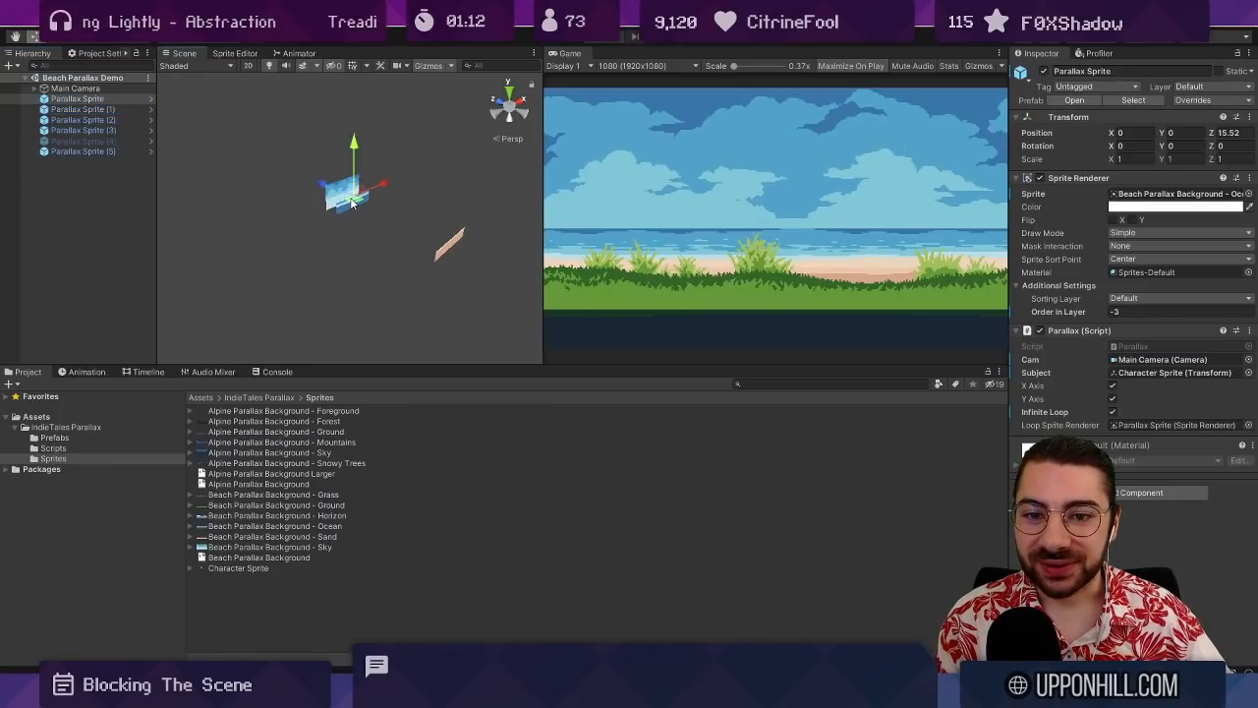
pyautogui.scroll(6, 351, 202)
pyautogui.scroll(-3, 328, 172)
pyautogui.moveTo(328, 169); pyautogui.dragTo(413, 192)
pyautogui.hotkey('ctrl', 'd')
pyautogui.click(389, 213)
pyautogui.click(368, 199)
# - Assign the Beach Parallax Background - Horizon sprite to the duplicated parallax object and run the scene
pyautogui.click(1249, 194)
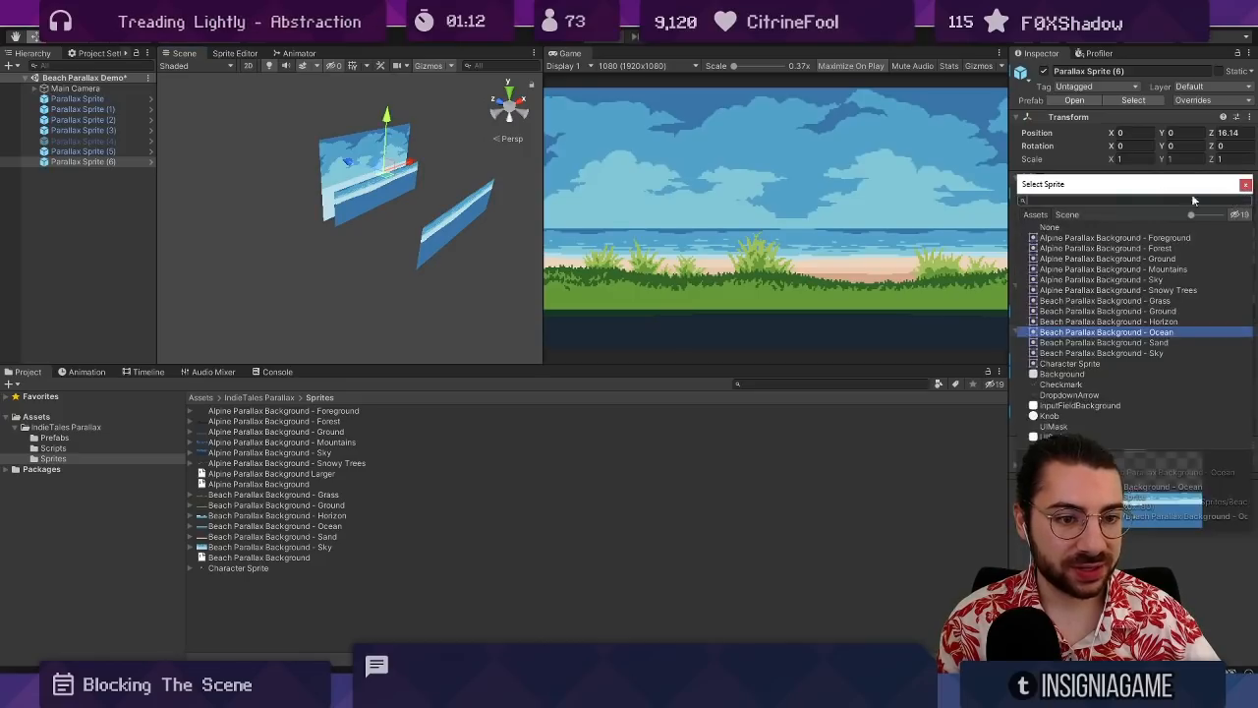
pyautogui.doubleClick(1138, 321)
pyautogui.click(591, 39)
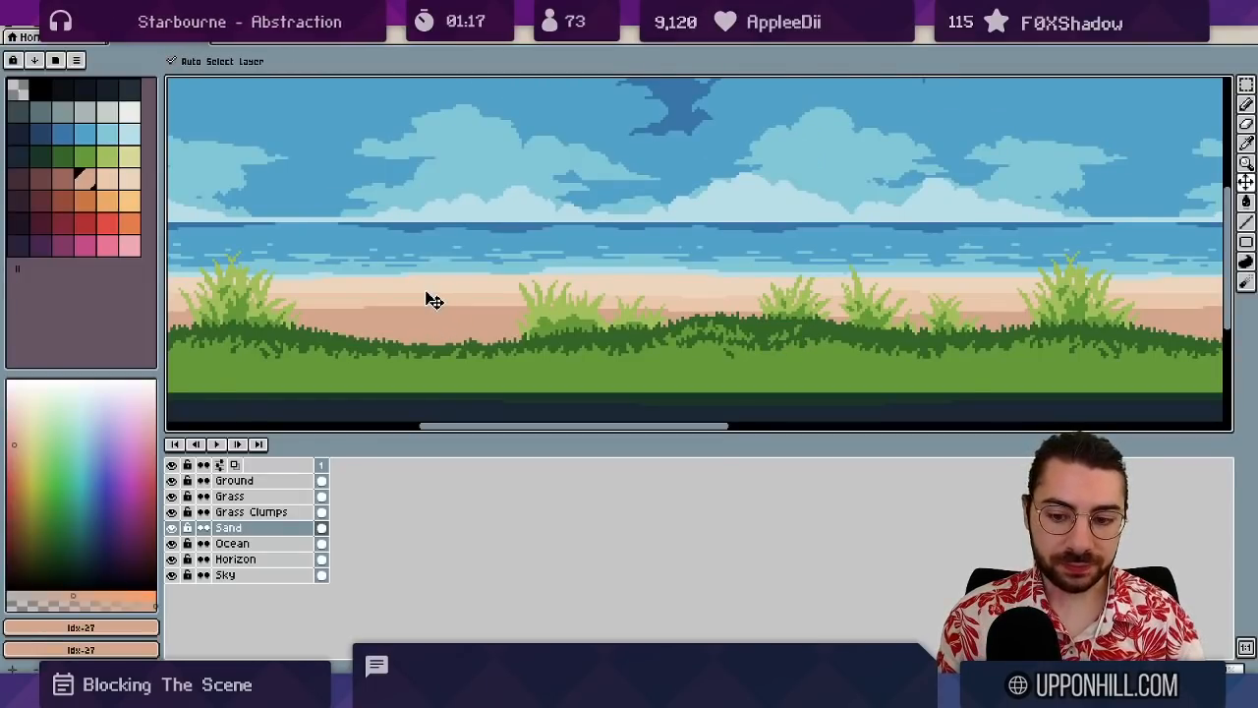
# - In Aseprite, add a new layer above Sand, and consult the beach rocks image results in the browser as reference
pyautogui.hotkey('shift', 'n')
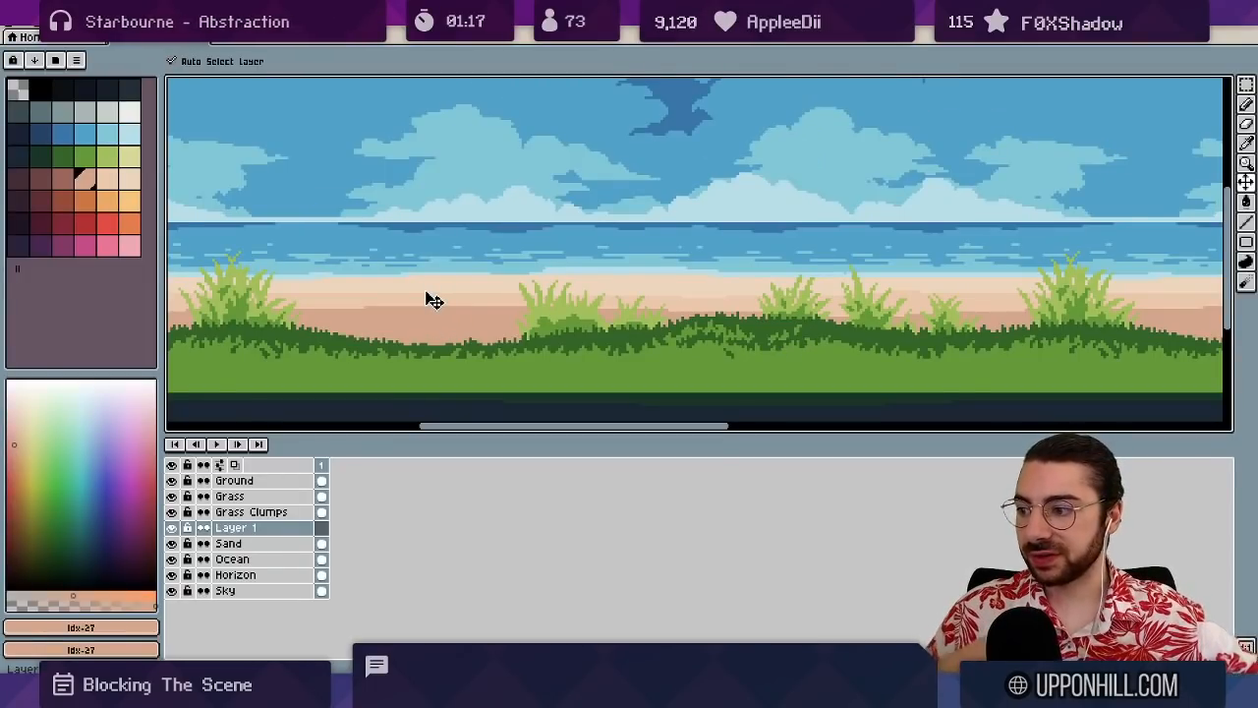
pyautogui.hotkey('alt', 'Tab')
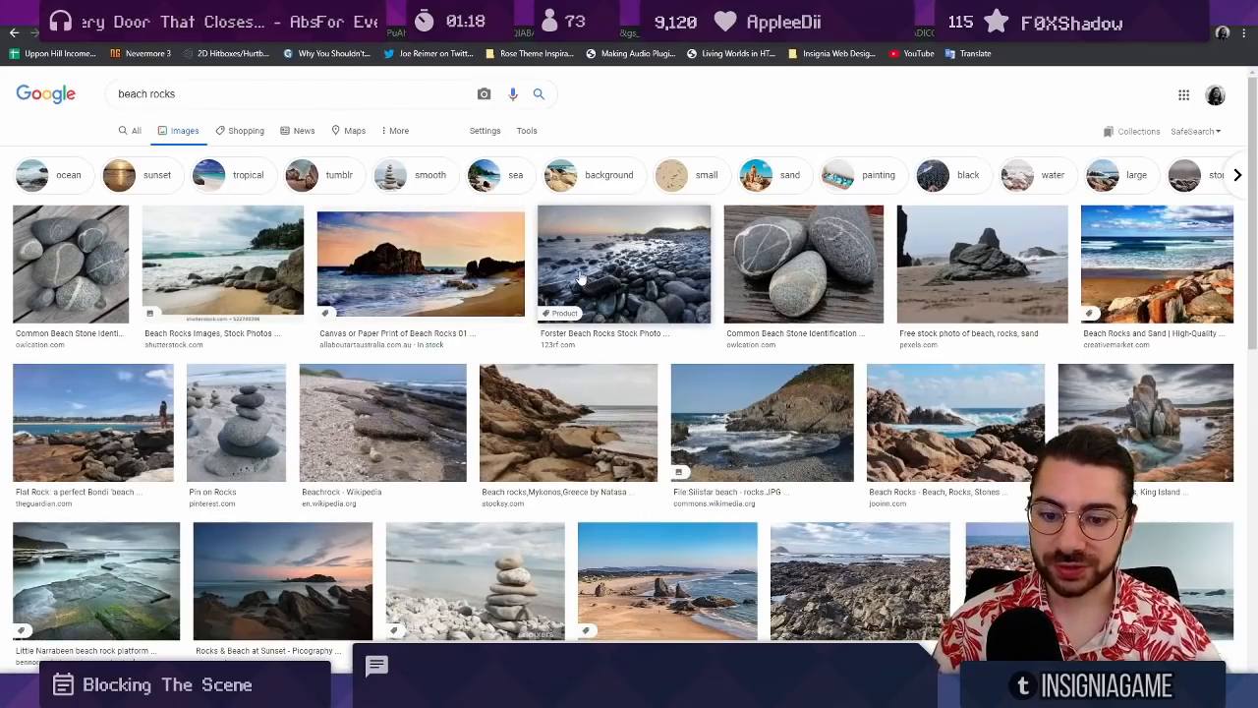
pyautogui.hotkey('alt', 'Tab')
# - Outline a low peaked rock on the sand in dark brown (Idx-25) and fill it with the same colour
pyautogui.moveTo(385, 330); pyautogui.dragTo(459, 302)
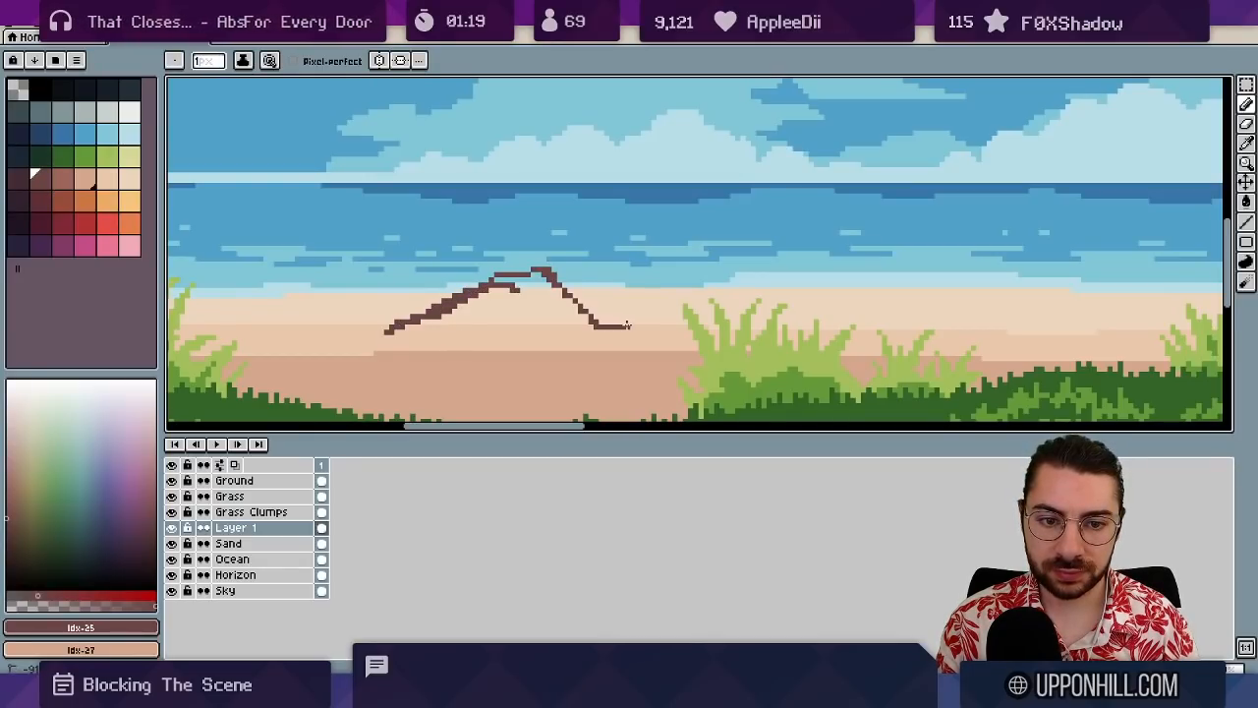
pyautogui.moveTo(459, 357)
pyautogui.mouseDown()
pyautogui.moveTo(548, 361)
pyautogui.moveTo(560, 347)
pyautogui.moveTo(662, 337)
pyautogui.mouseUp()
pyautogui.press('g')
pyautogui.click(496, 332)
pyautogui.press('b')
pyautogui.scroll(-4, 463, 309)
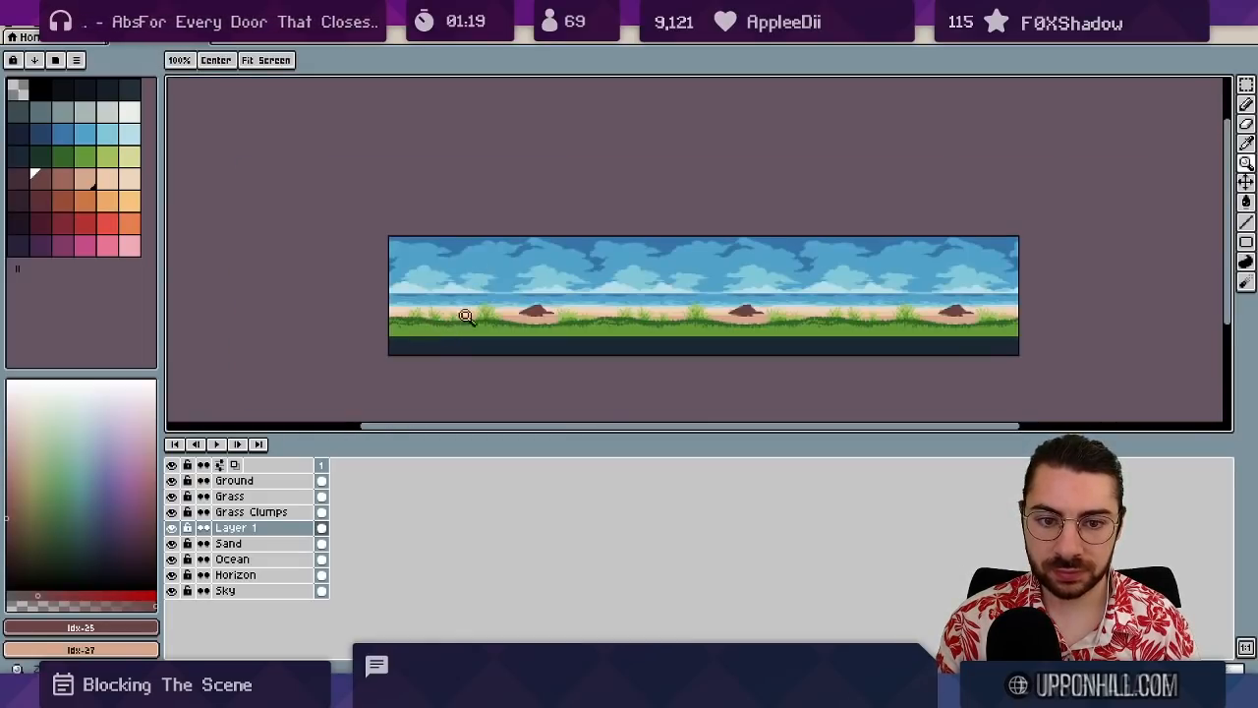
pyautogui.scroll(3, 463, 309)
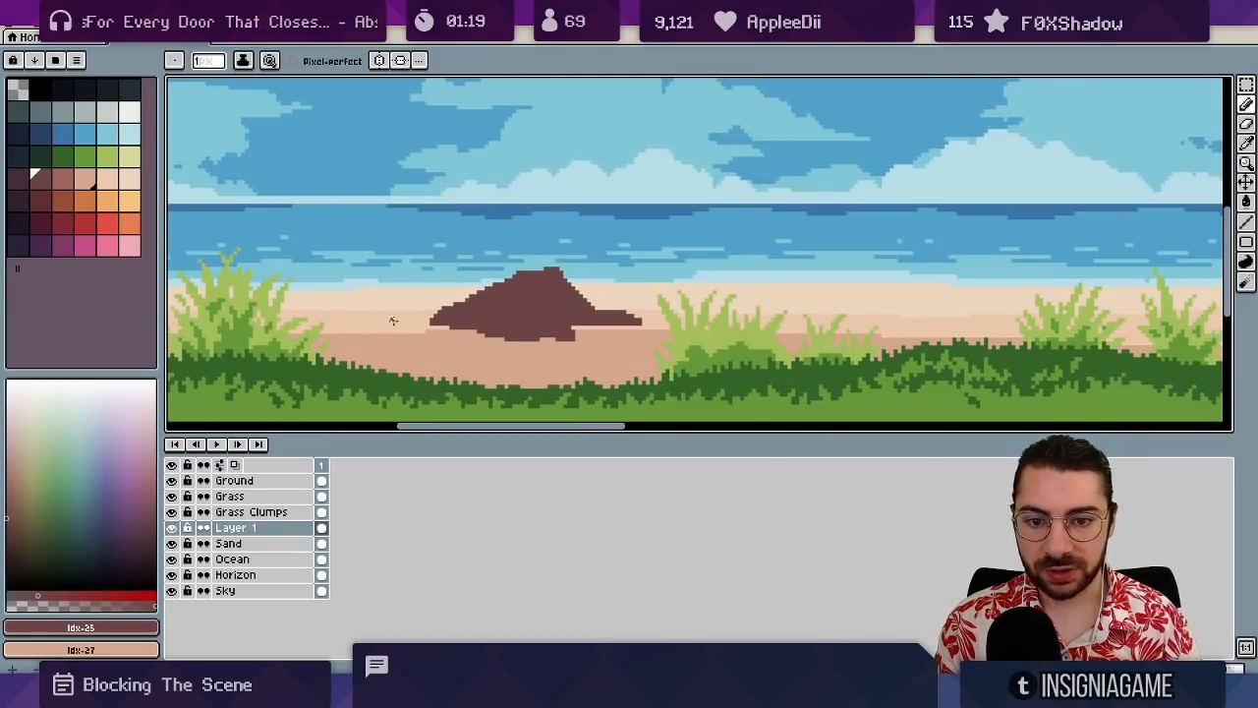
# - Paint small dark brown (Idx-25) rocks on the sand along both sides of the large rock and refine their silhouettes
pyautogui.moveTo(371, 319); pyautogui.dragTo(390, 313)
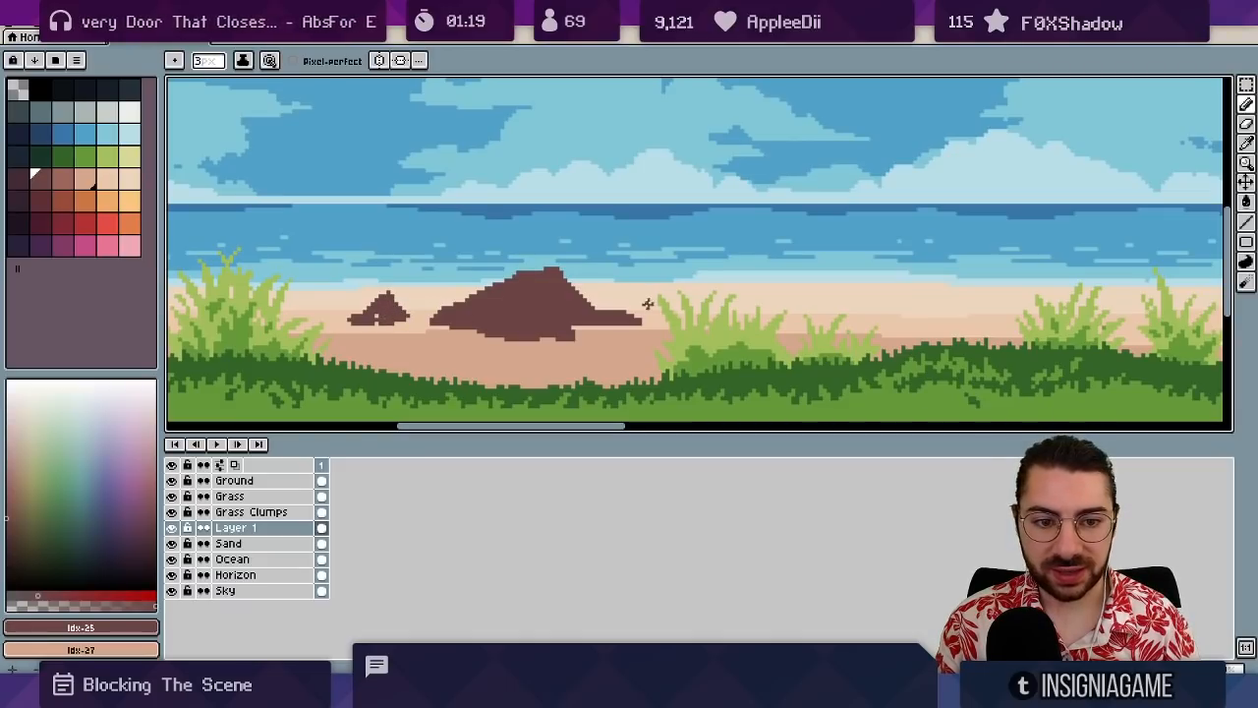
pyautogui.press('z')
pyautogui.scroll(-4, 609, 314)
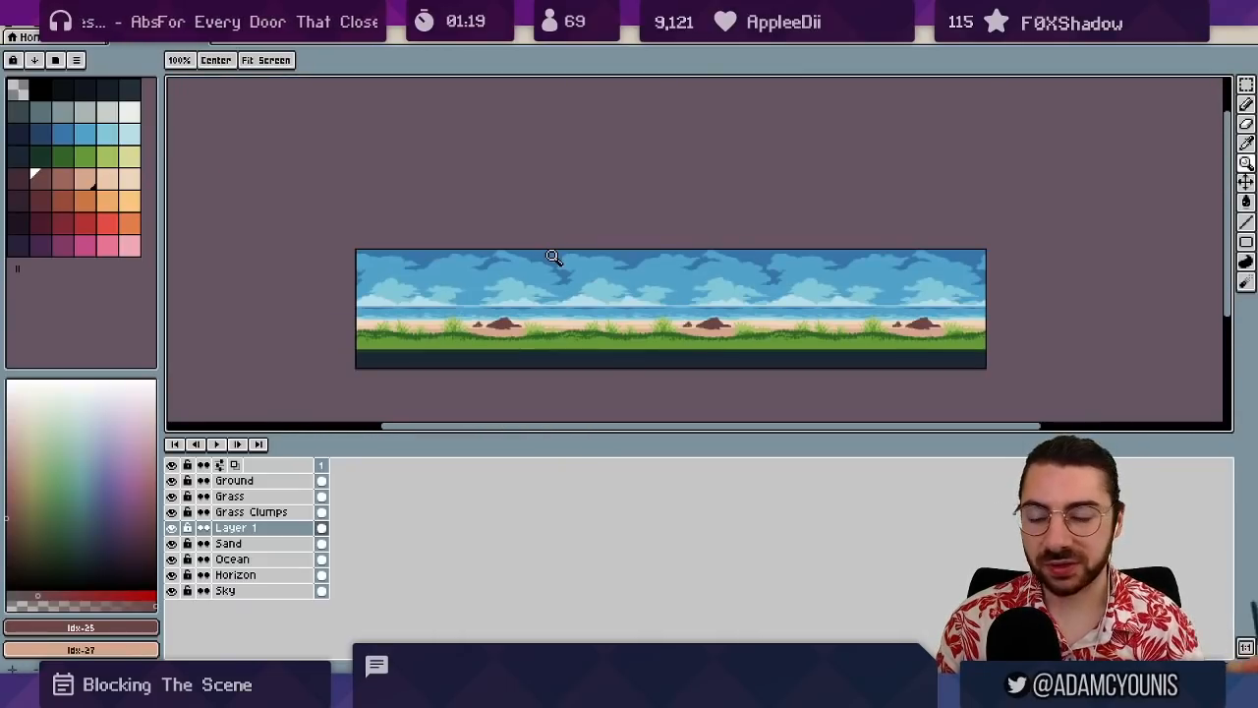
pyautogui.scroll(4, 491, 308)
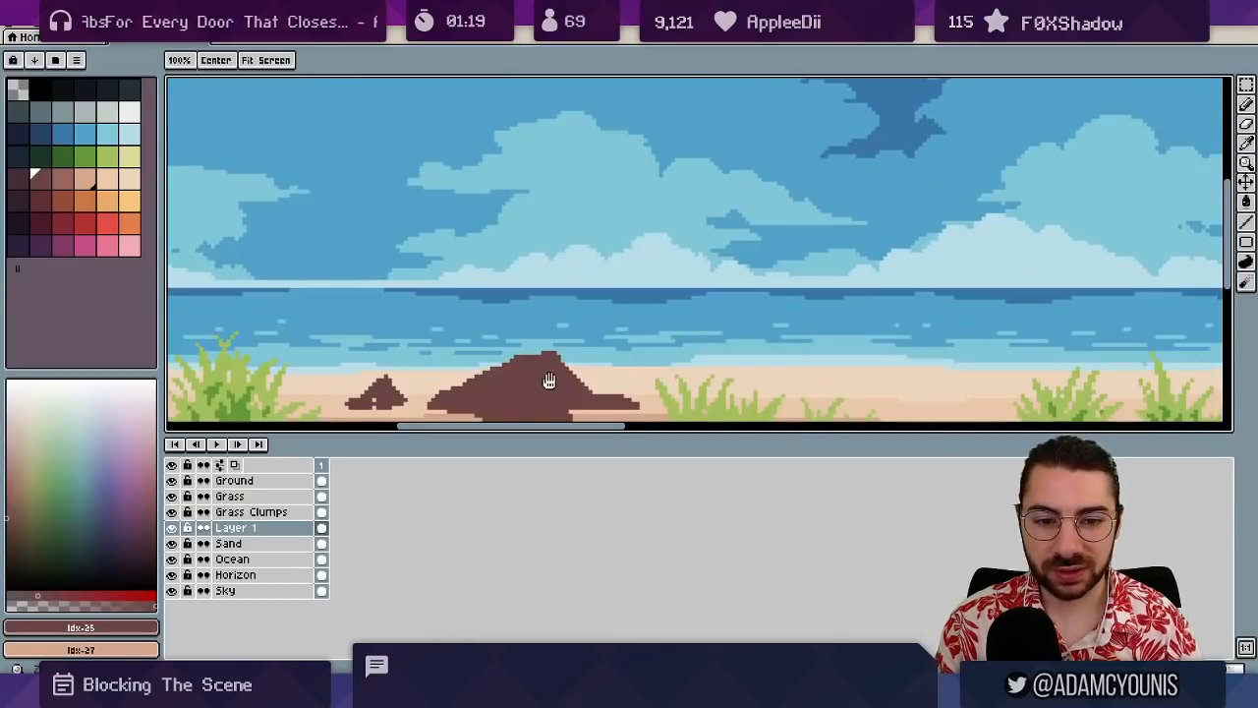
pyautogui.press('b')
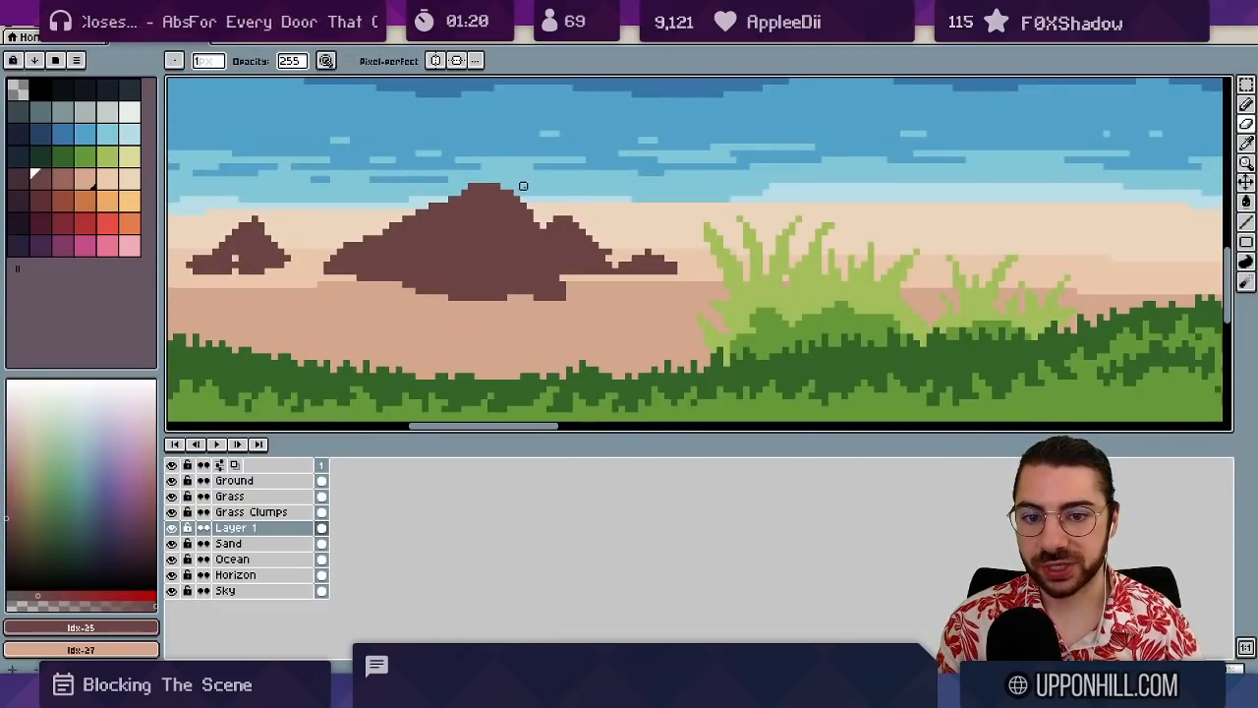
pyautogui.press('e')
pyautogui.hscroll(-3, 236, 265)
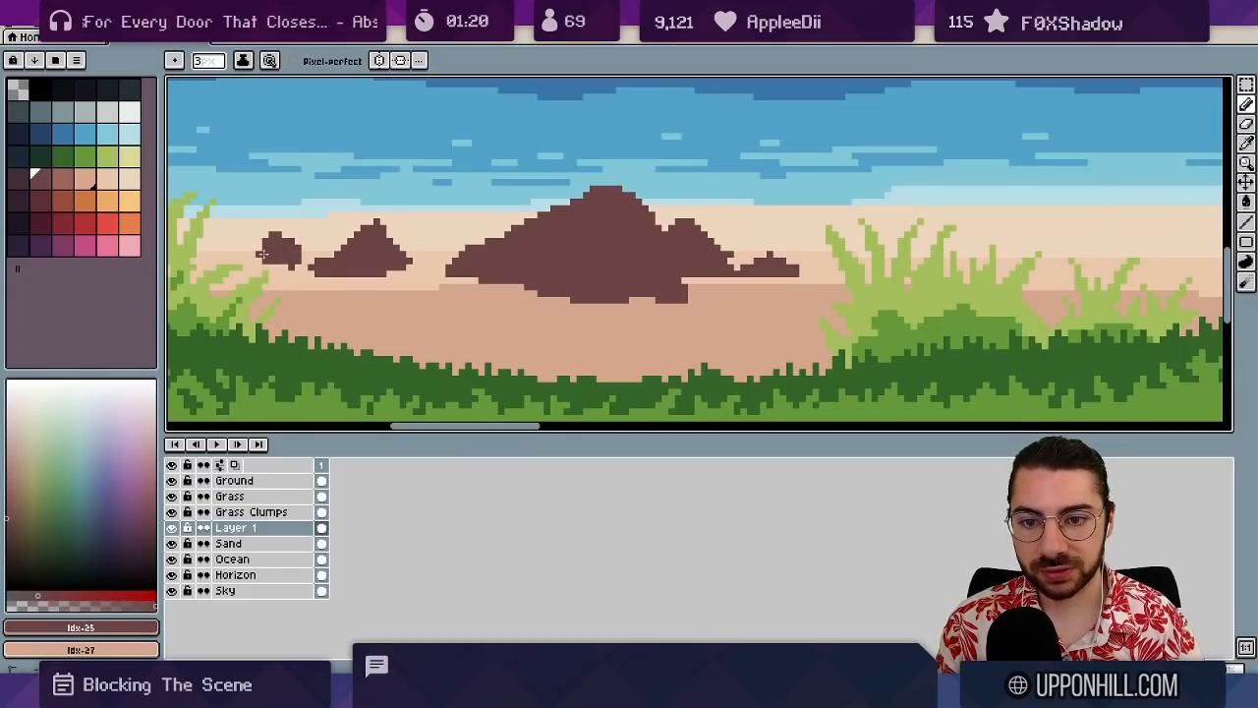
pyautogui.press('b')
pyautogui.click(272, 242)
# - Shade the large rock's sunlit face lighter brown with a 6 px shading brush, keeping its right slope in dark shadow
pyautogui.press('i')
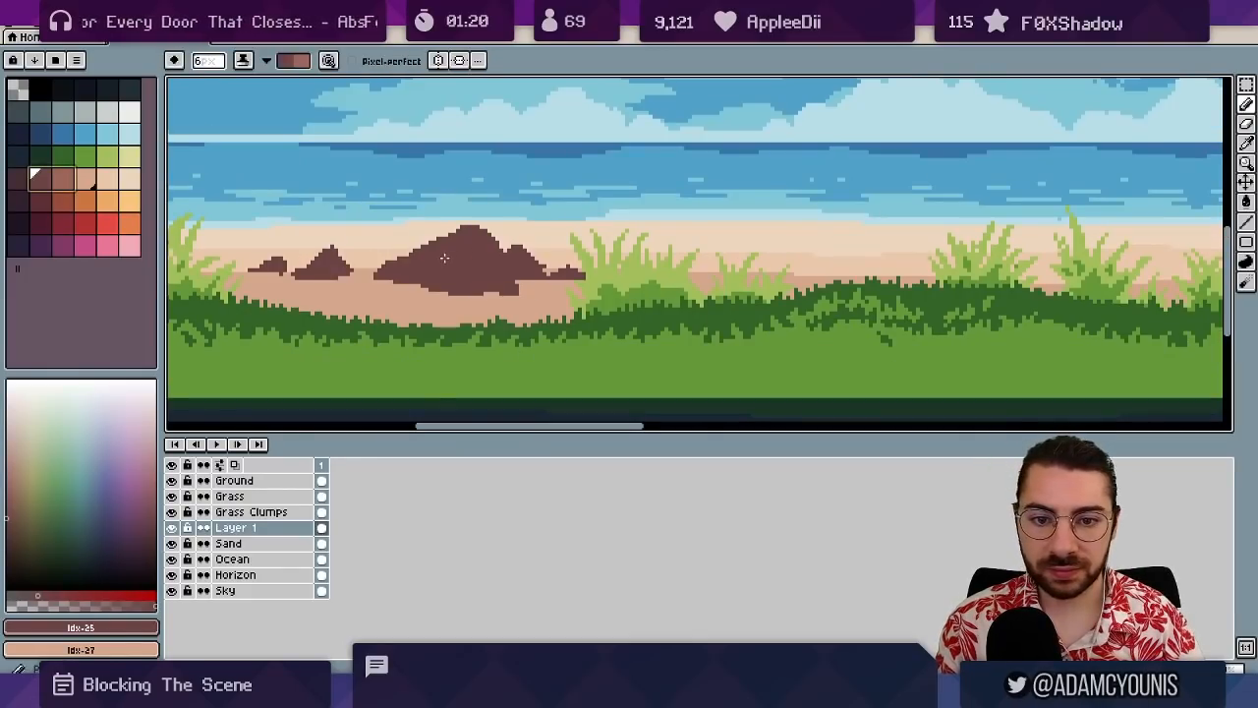
pyautogui.press('x')
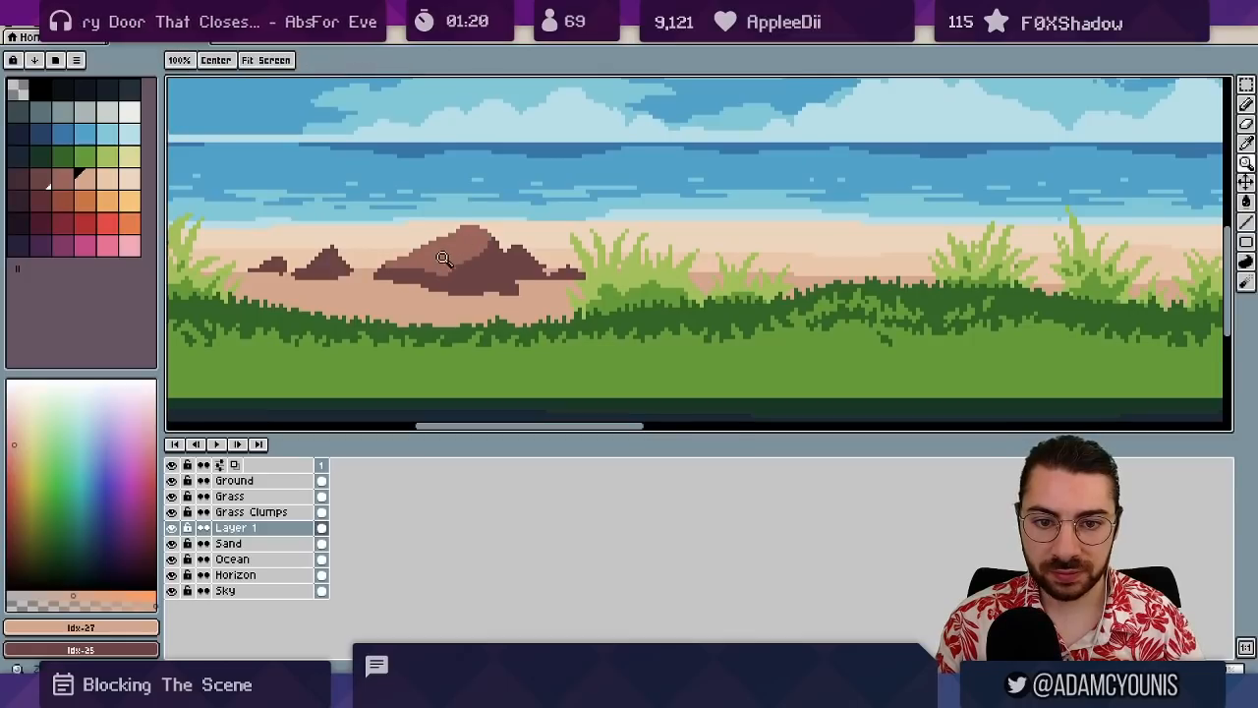
pyautogui.scroll(2, 429, 261)
pyautogui.press('x')
pyautogui.press('x')
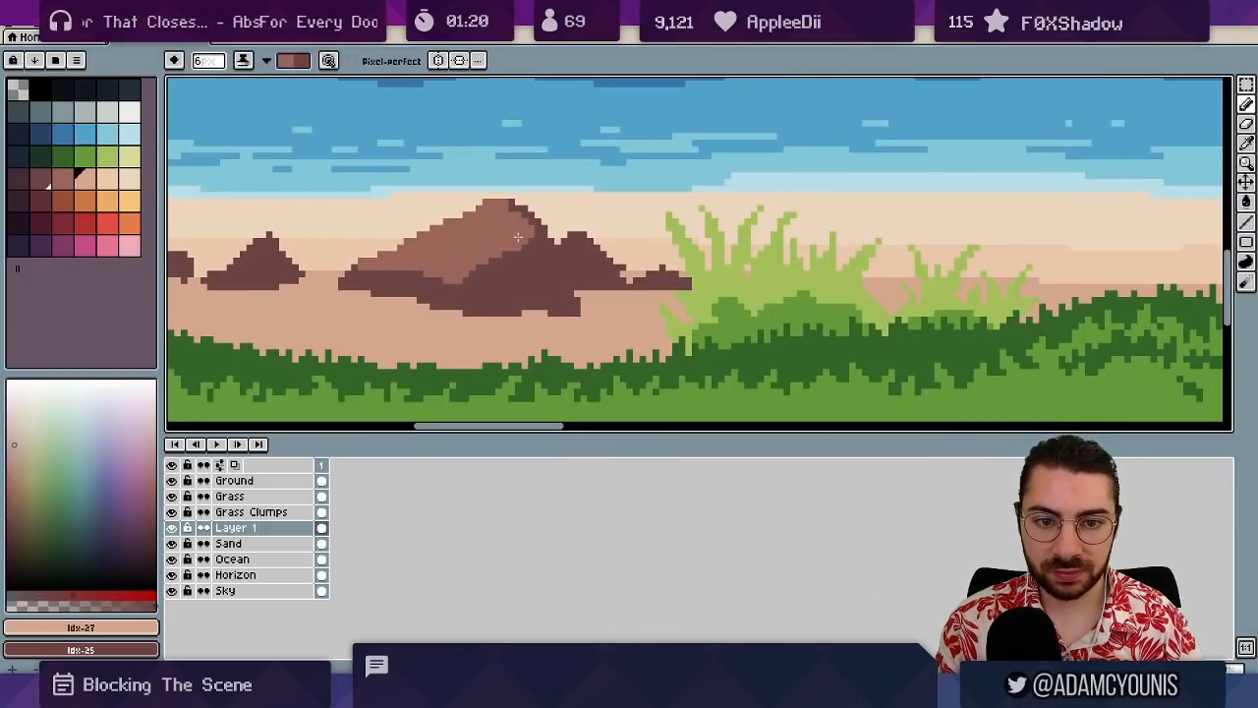
pyautogui.press('x')
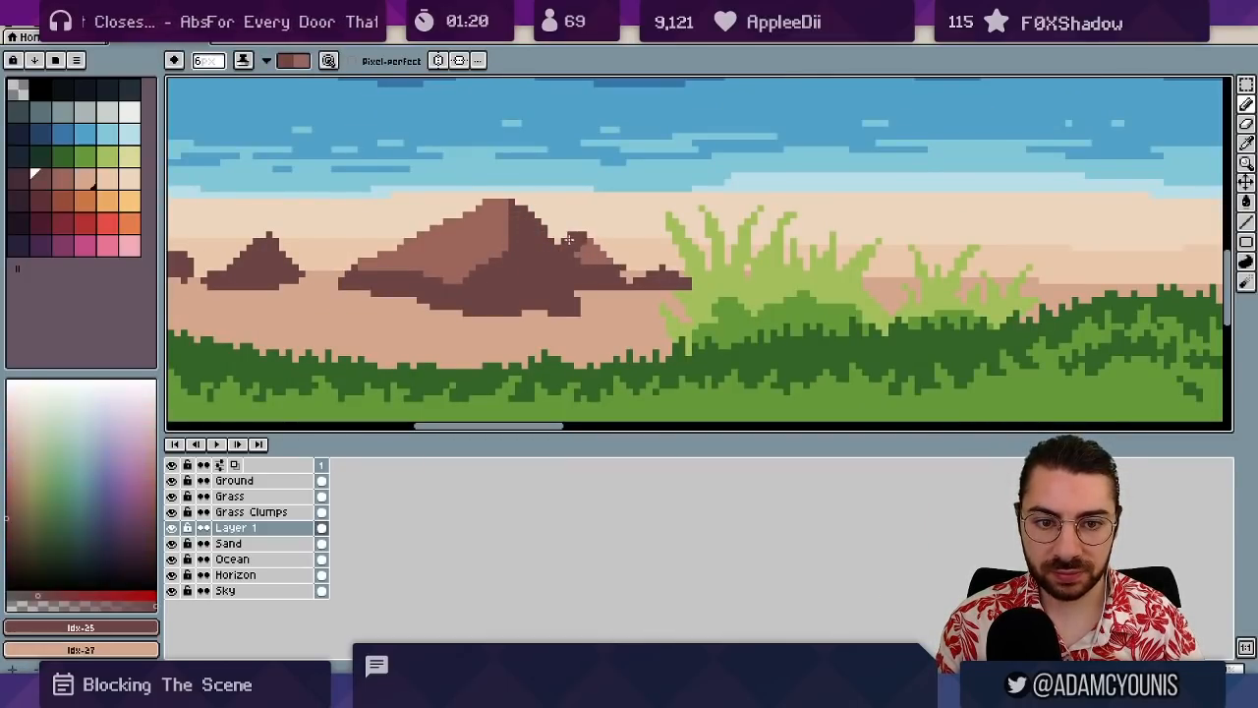
# - Add a lighter facet at the large rock's lower centre and carve dark shadows around it and along the left base
pyautogui.moveTo(580, 237); pyautogui.dragTo(495, 260)
pyautogui.moveTo(523, 279); pyautogui.dragTo(534, 266)
pyautogui.press('x')
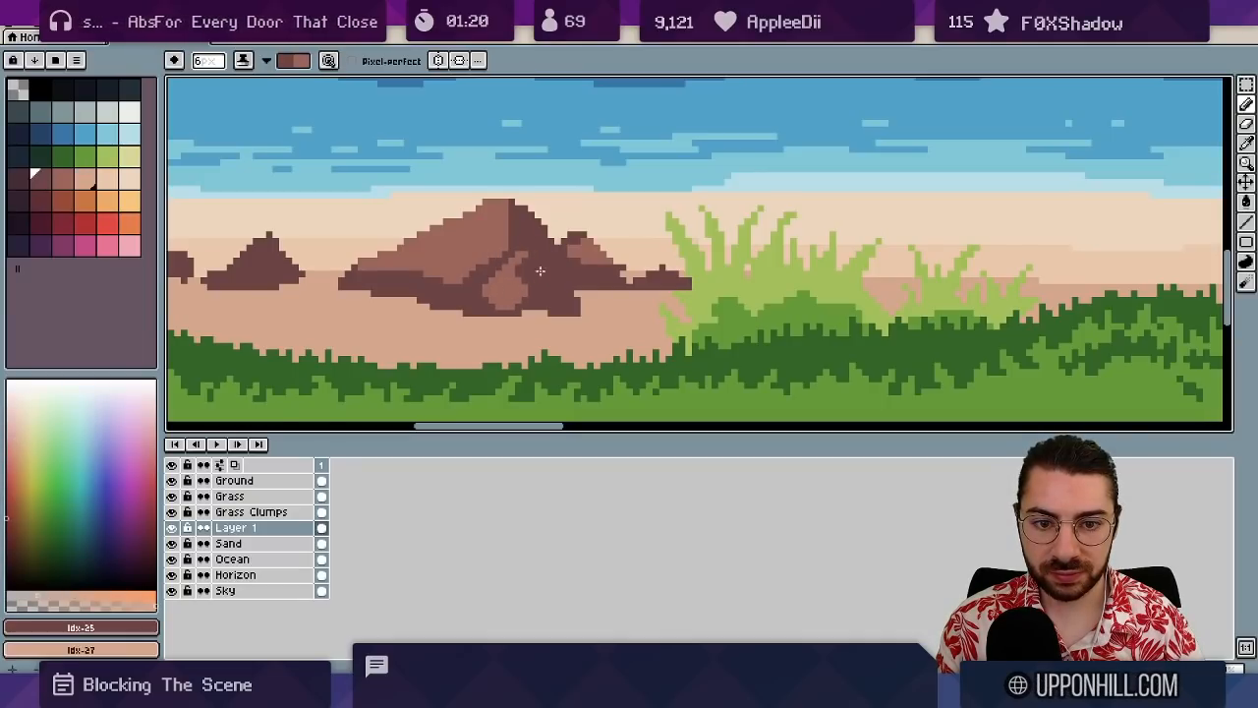
pyautogui.press('x')
pyautogui.press('x')
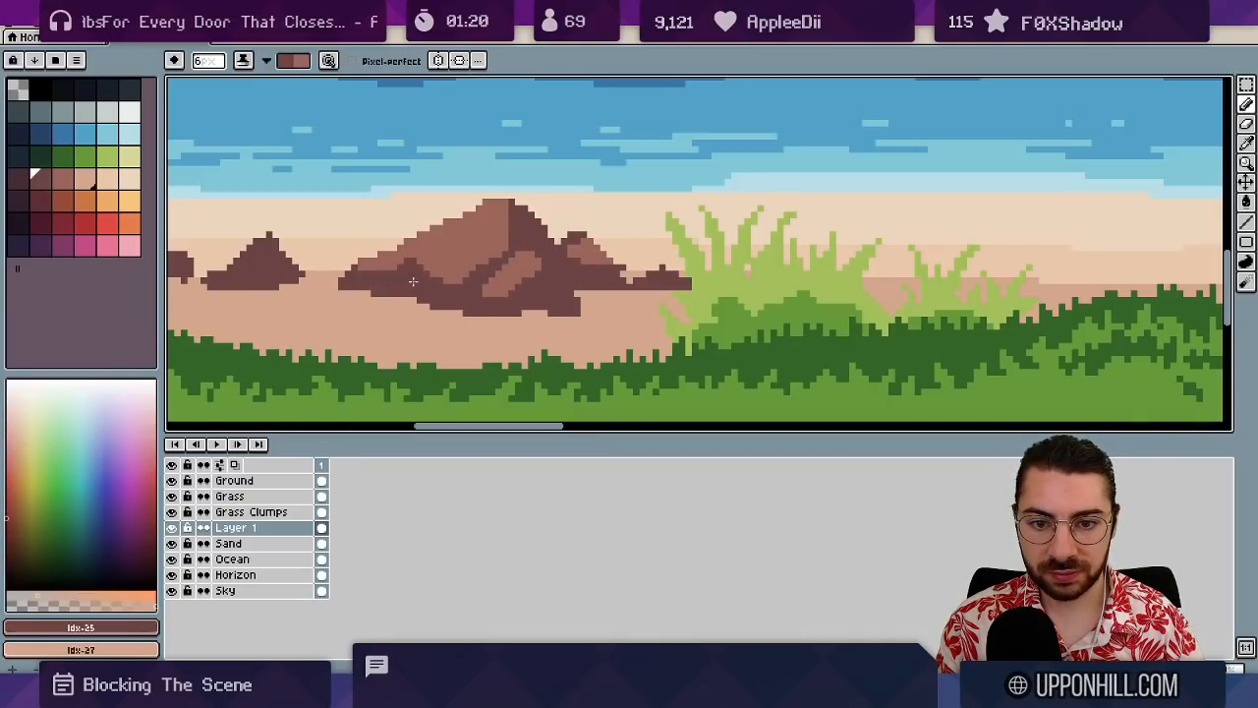
pyautogui.moveTo(401, 281); pyautogui.dragTo(428, 263)
pyautogui.press('x')
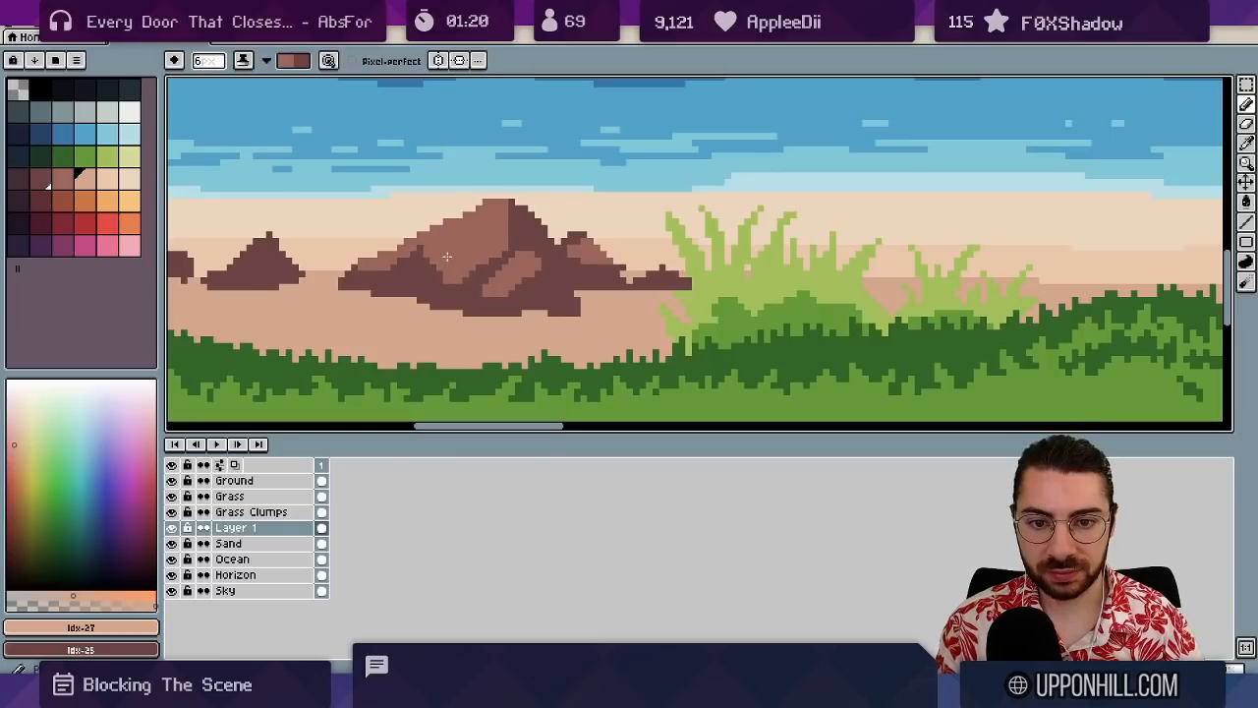
# - Split the large rock's lit face into separate facets with 1 px dark brown (Idx-25) lines, touching up with Idx-26
pyautogui.keyDown('alt'); pyautogui.click(456, 241); pyautogui.keyUp('alt')
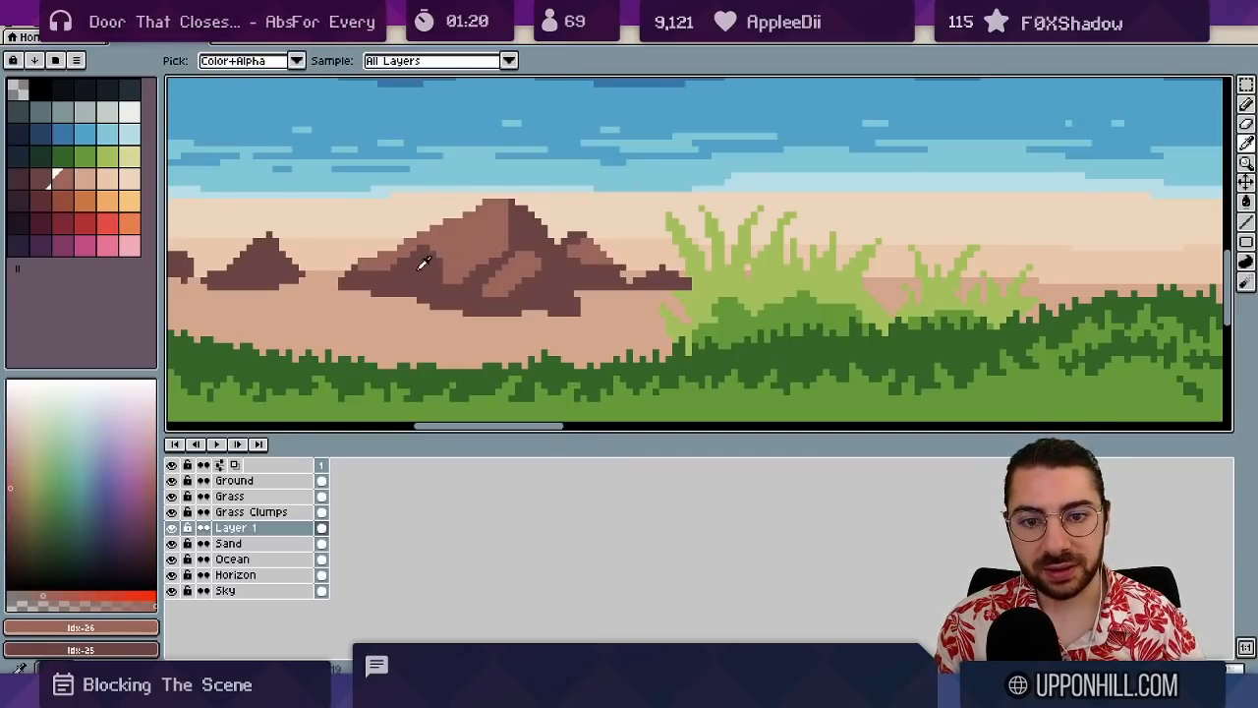
pyautogui.keyDown('alt'); pyautogui.click(429, 257); pyautogui.keyUp('alt')
pyautogui.keyDown('alt'); pyautogui.click(450, 286); pyautogui.keyUp('alt')
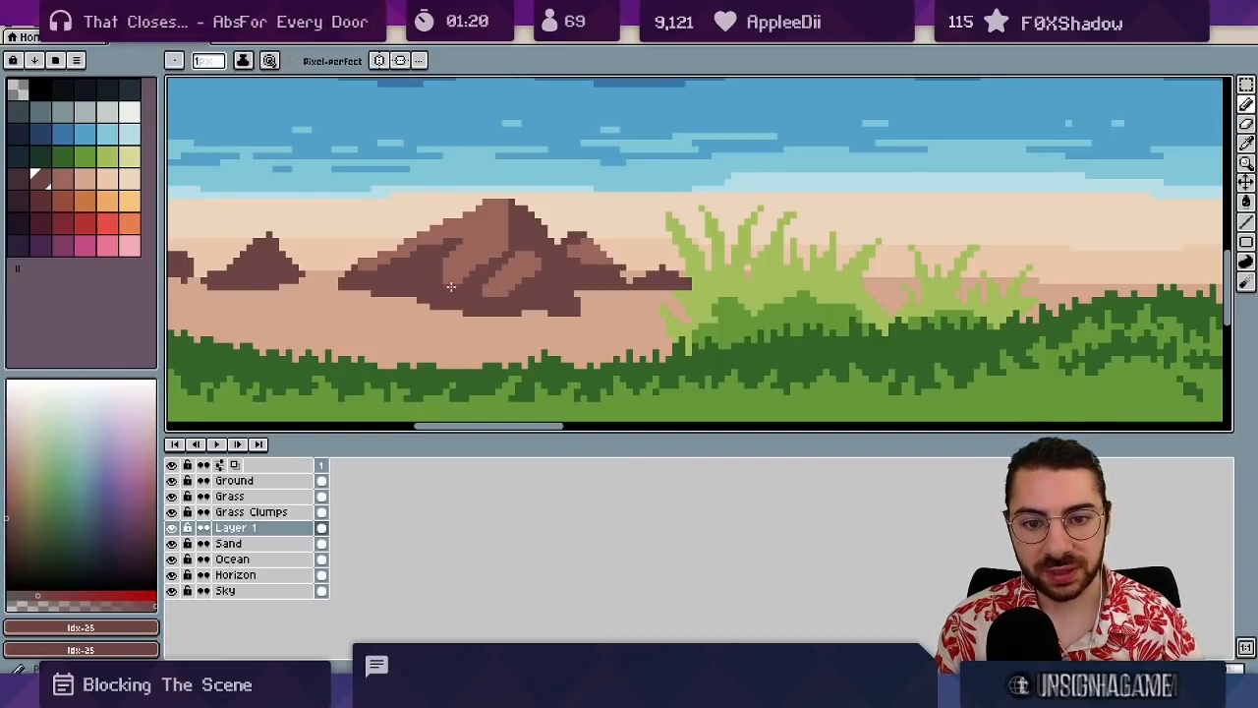
pyautogui.keyDown('alt'); pyautogui.click(481, 246); pyautogui.keyUp('alt')
pyautogui.keyDown('alt'); pyautogui.click(457, 243); pyautogui.keyUp('alt')
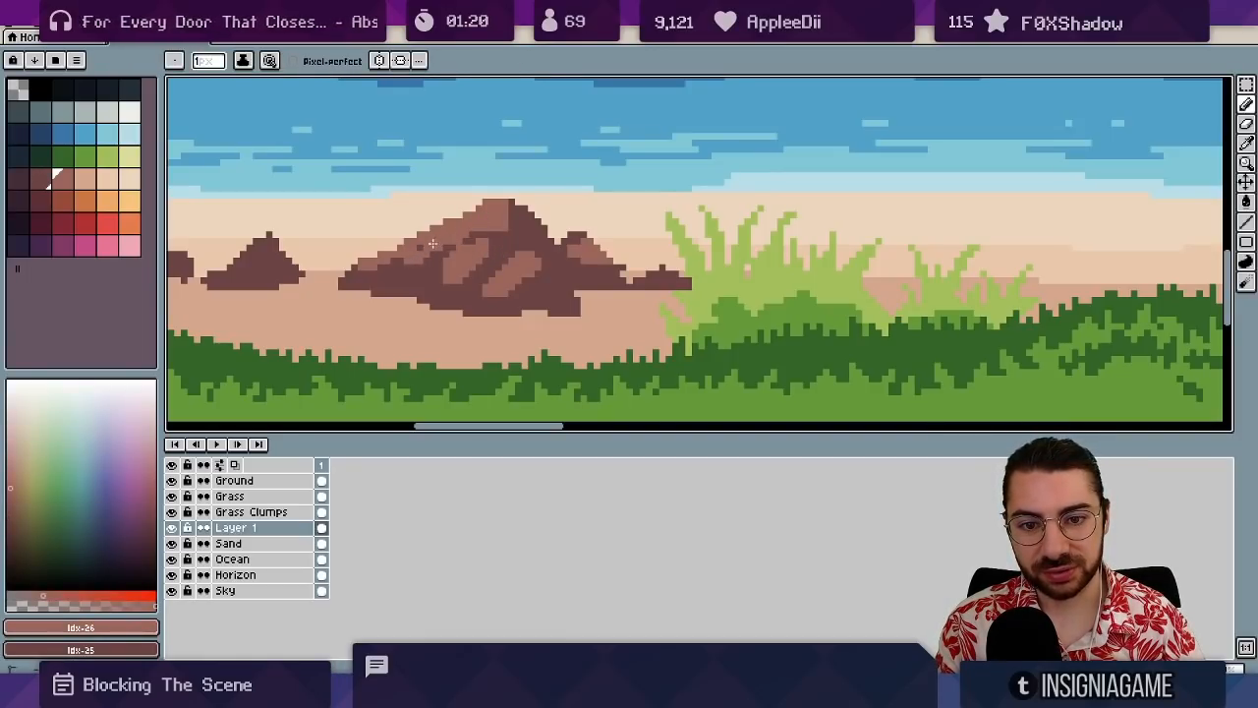
# - Refine the light facets on the large rock's left slope with Idx-26 and erase stray pixels along its outline
pyautogui.scroll(2, 432, 243)
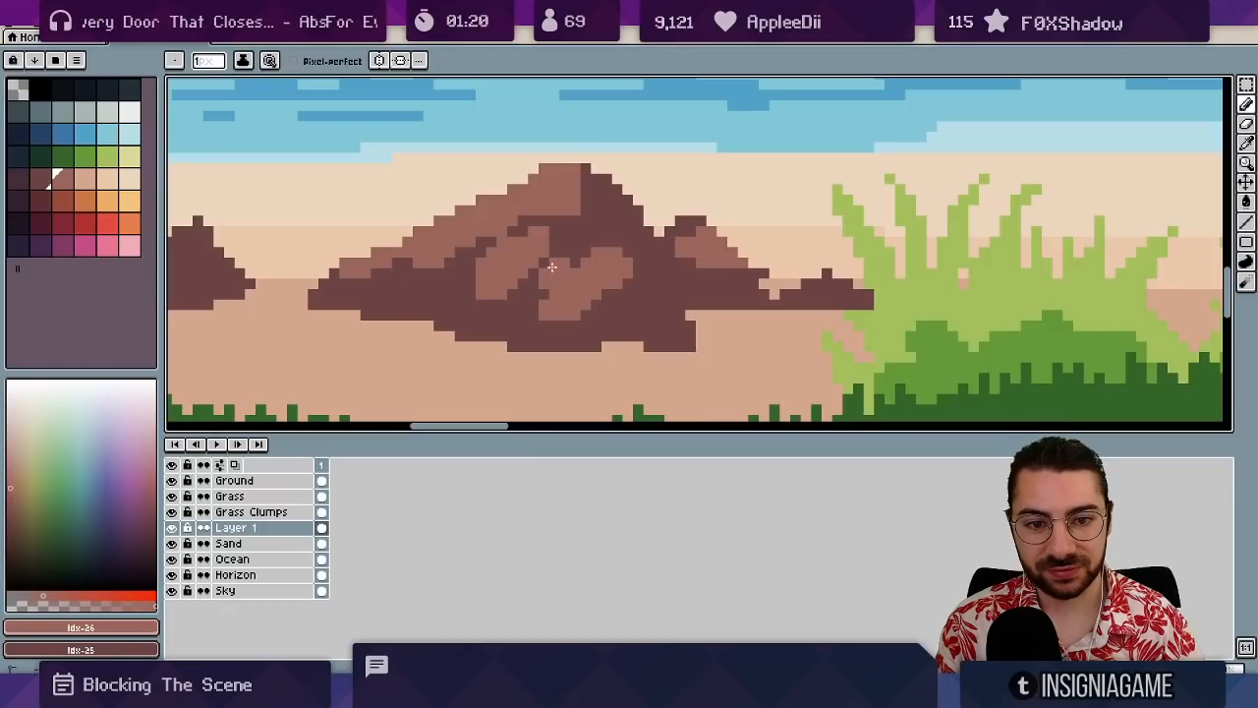
pyautogui.moveTo(407, 252); pyautogui.dragTo(500, 262)
pyautogui.press('e')
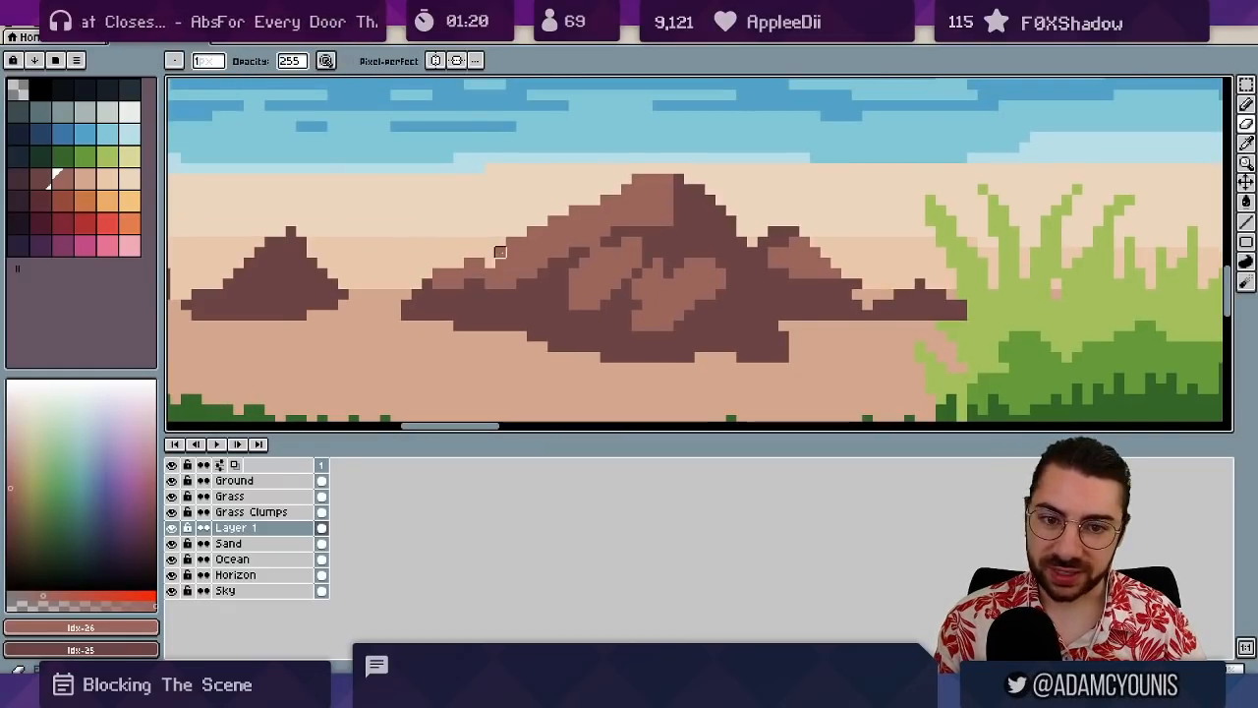
pyautogui.click(511, 242)
pyautogui.press('b')
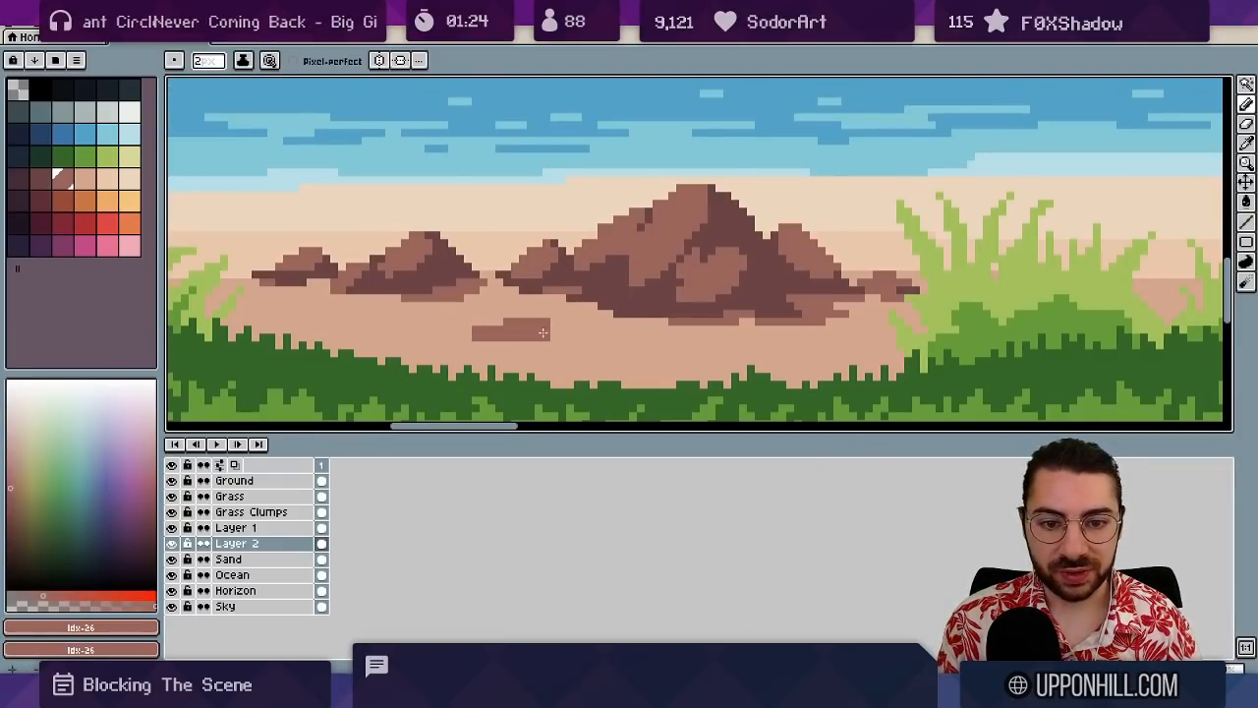
# - Paint a short reddish-brown (Idx-26) ripple on the sand in front of the rocks on Layer 2 and trim its edges
pyautogui.moveTo(543, 332); pyautogui.dragTo(588, 334)
pyautogui.keyDown('alt'); pyautogui.click(476, 342); pyautogui.keyUp('alt')
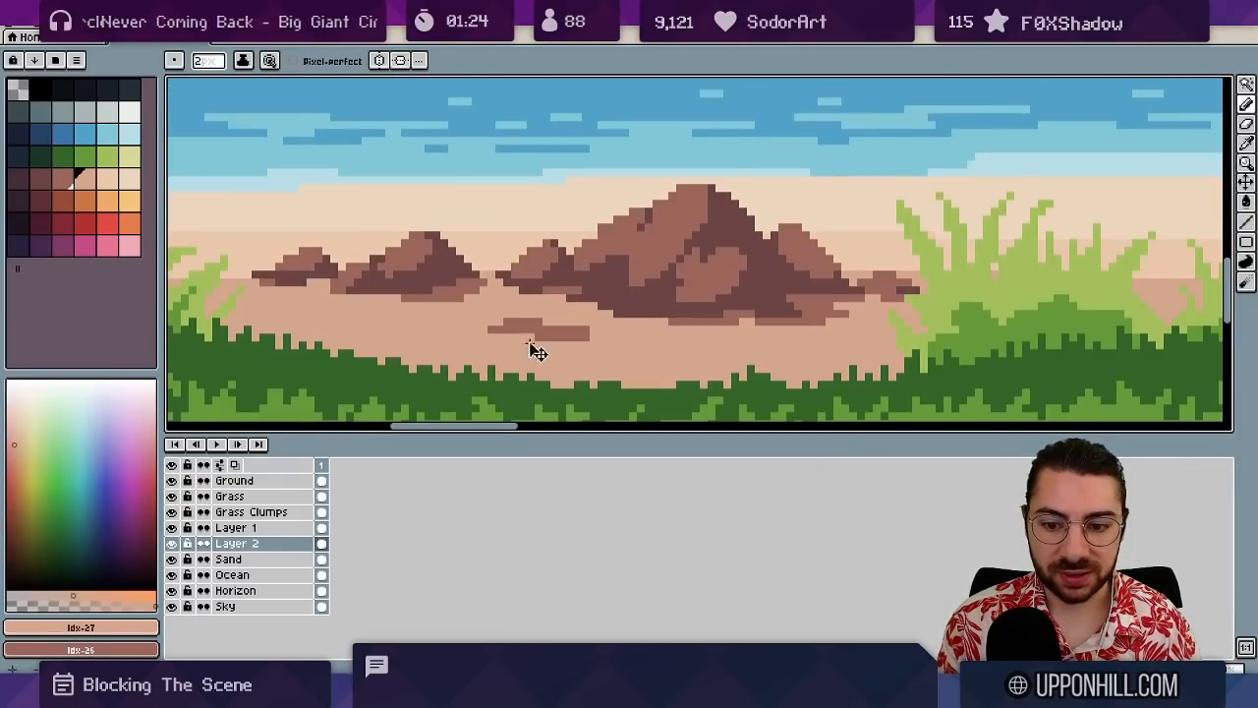
pyautogui.hotkey('ctrl', 'z')
pyautogui.press('e')
pyautogui.moveTo(507, 336); pyautogui.dragTo(523, 337)
pyautogui.click(490, 329)
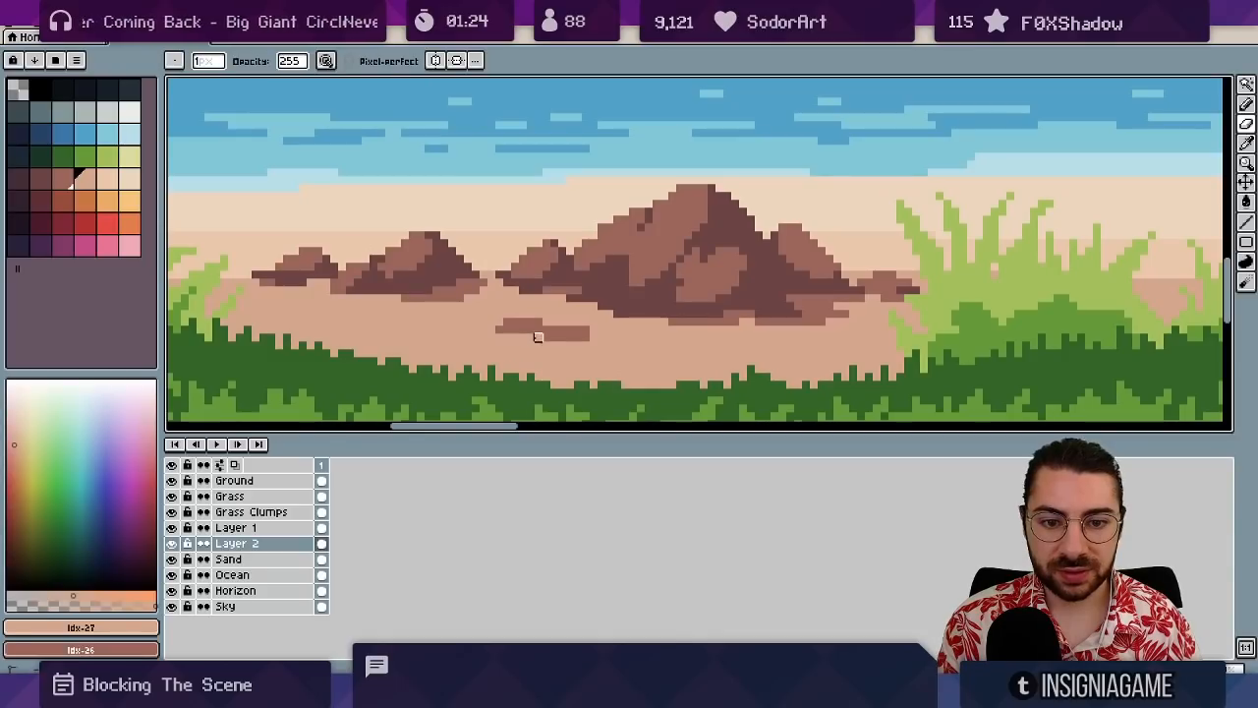
# - Extend the sand ripple outward on both sides with thin 1 px strokes in Idx-26
pyautogui.press('b')
pyautogui.keyDown('alt'); pyautogui.click(512, 328); pyautogui.keyUp('alt')
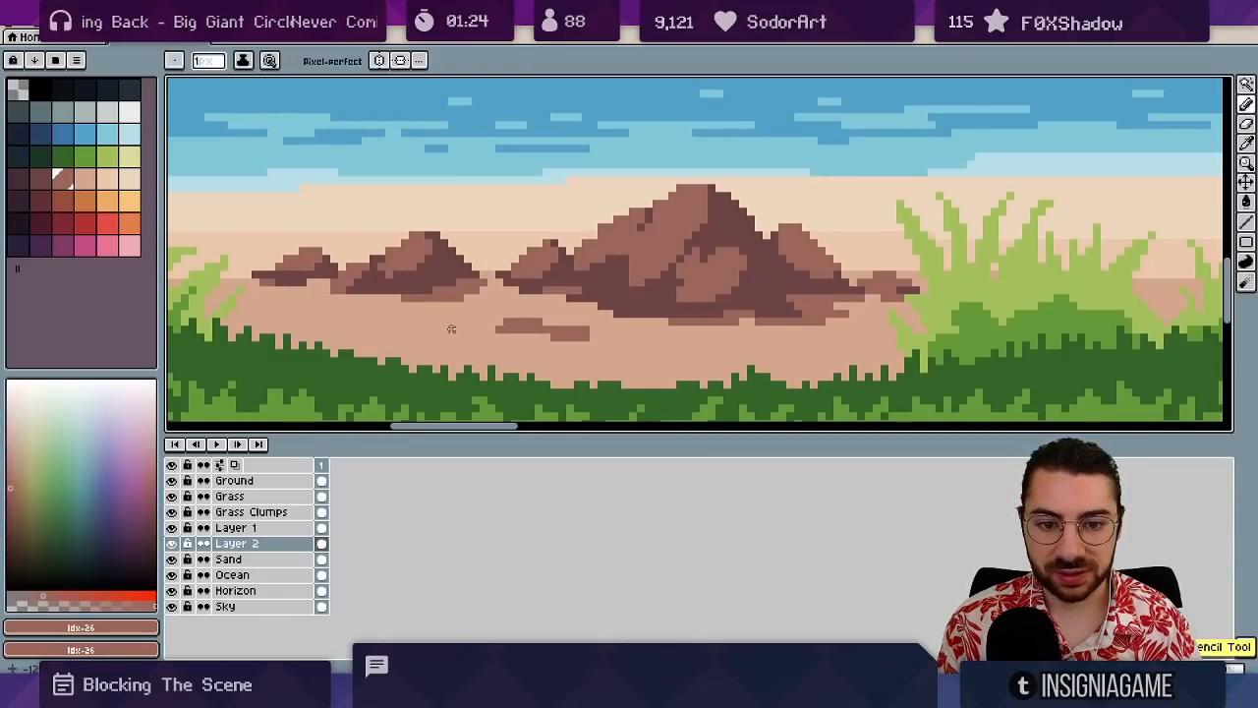
pyautogui.moveTo(450, 329); pyautogui.dragTo(496, 330)
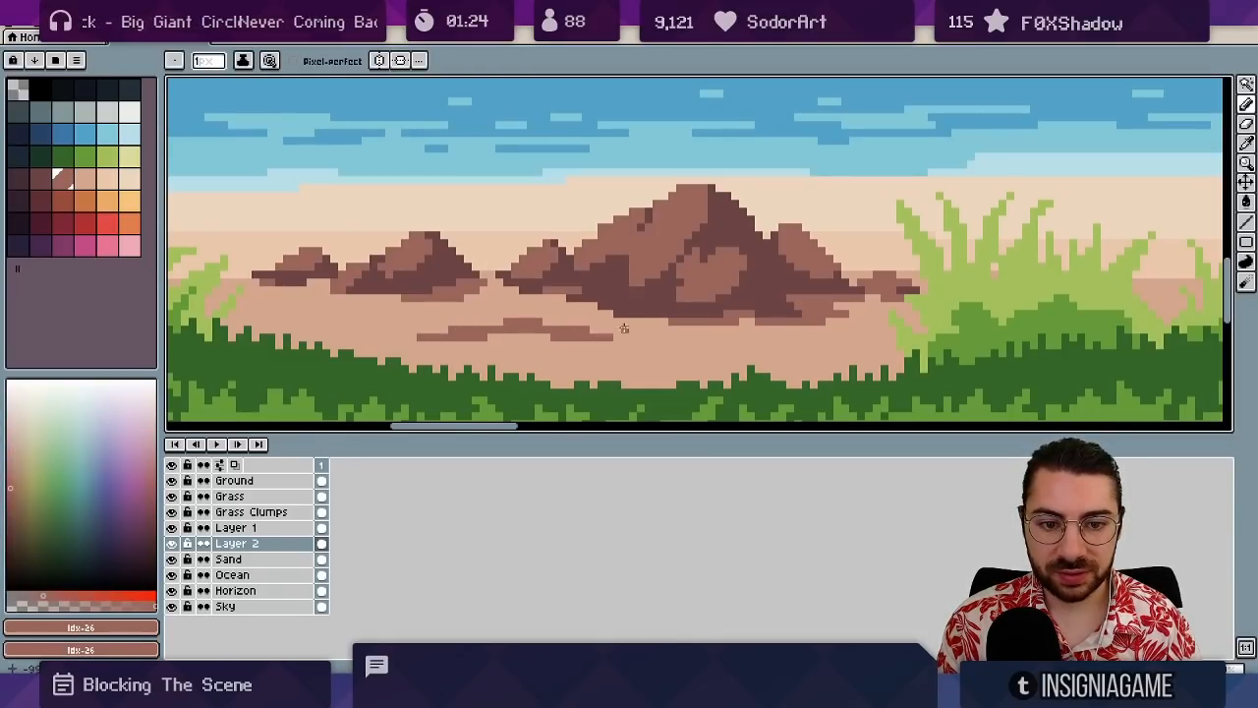
pyautogui.moveTo(625, 329)
pyautogui.mouseDown()
pyautogui.moveTo(529, 309)
pyautogui.moveTo(631, 326)
pyautogui.mouseUp()
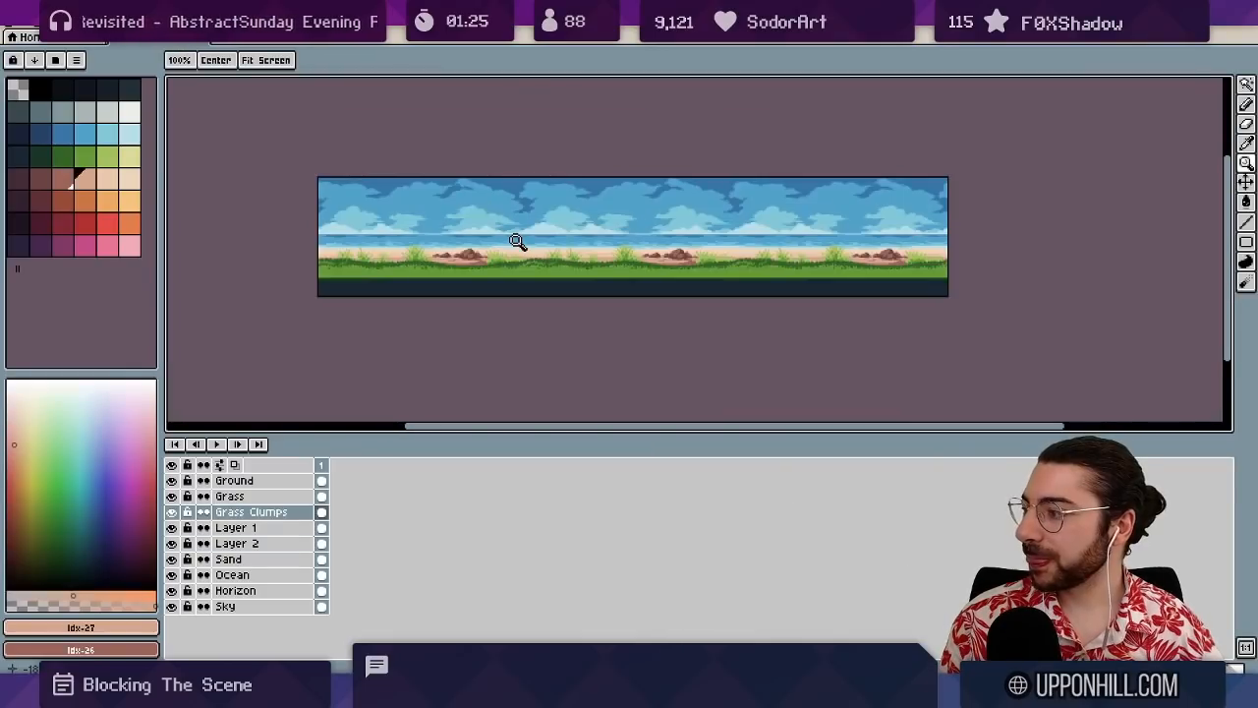
# - Isolate Layer 1, Layer 2 and Sand by hiding all other layers, and open the export settings for the visible layers
pyautogui.click(512, 222)
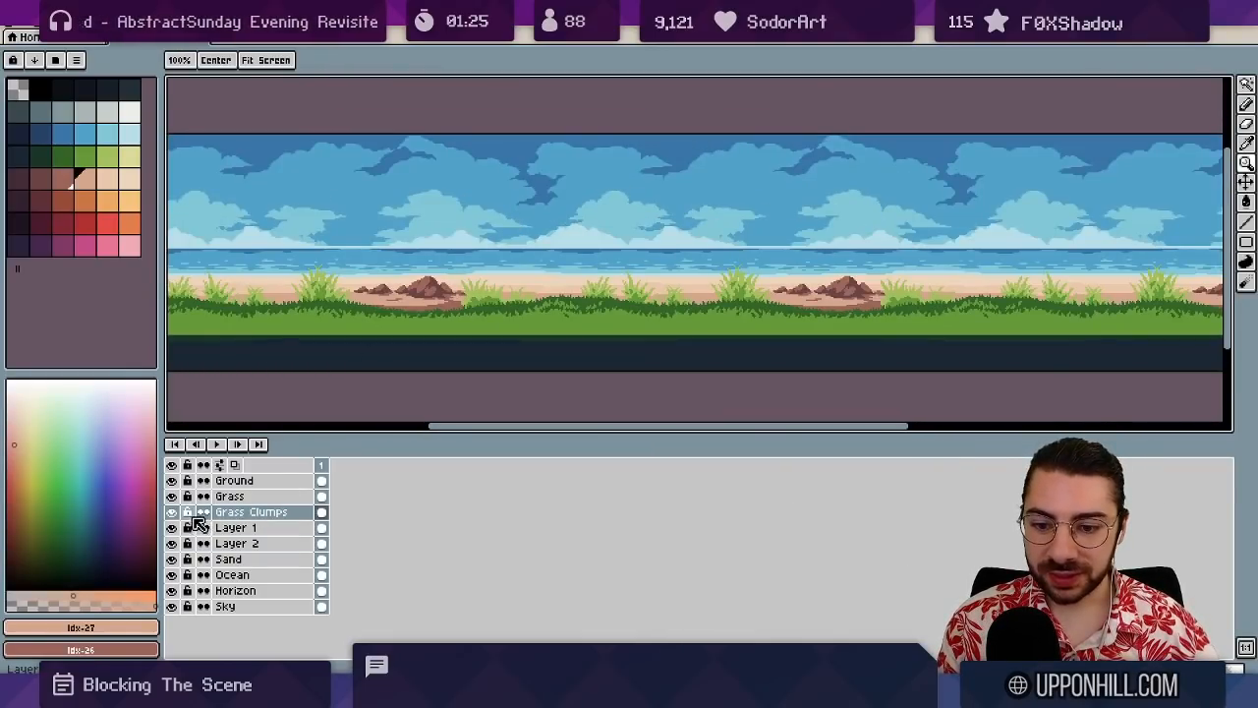
pyautogui.moveTo(174, 512); pyautogui.dragTo(172, 481)
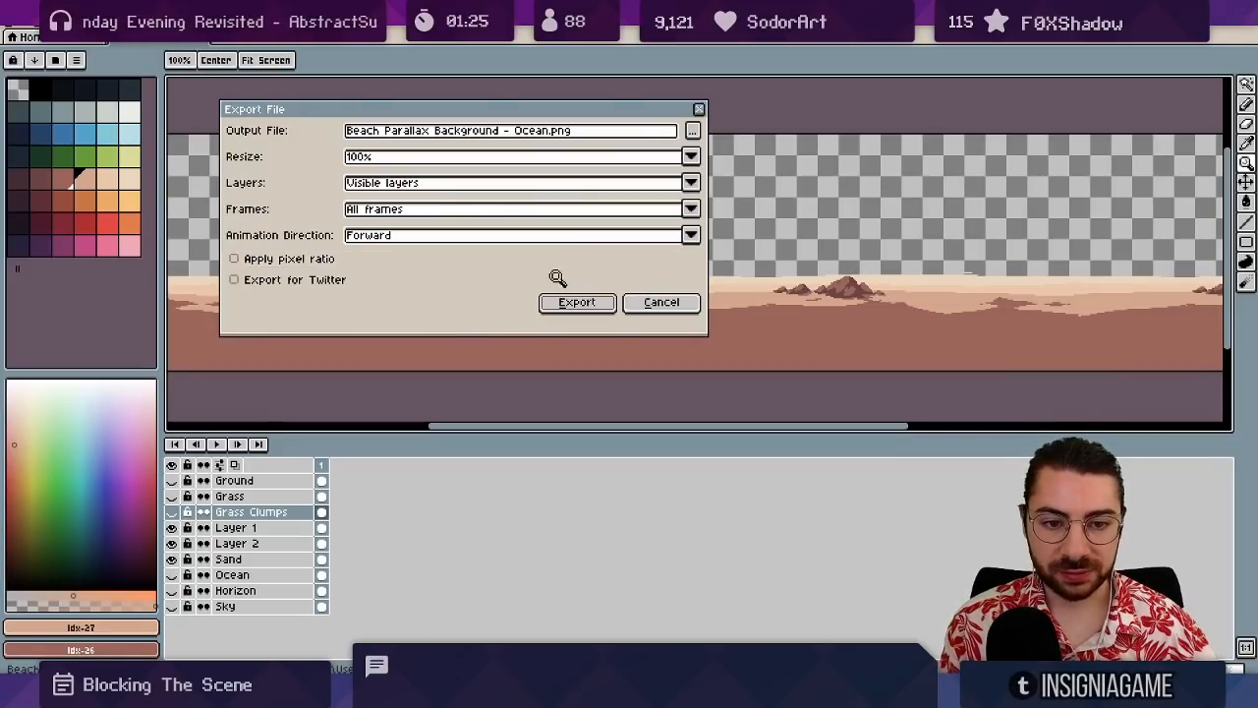
pyautogui.press('Escape')
pyautogui.scroll(2, 553, 276)
pyautogui.keyDown('ctrl'); pyautogui.click(531, 256); pyautogui.keyUp('ctrl')
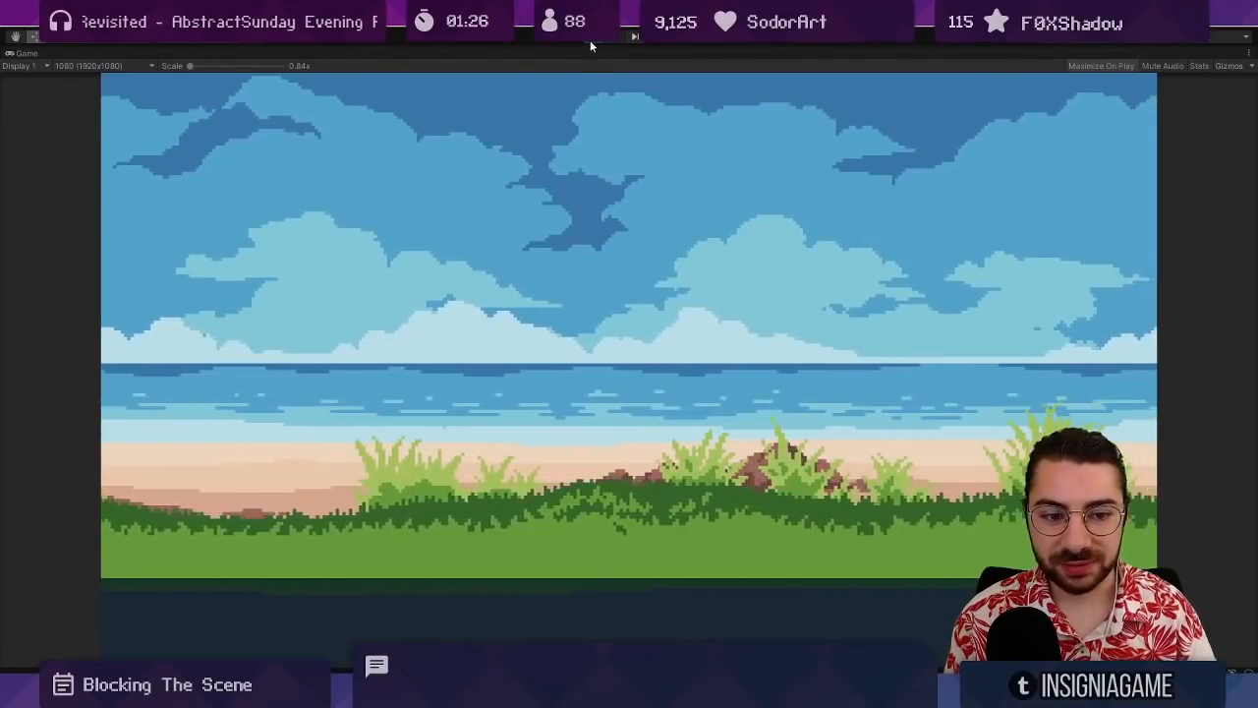
# - Stop the running scene in Unity, and in Aseprite shift the Grass Clumps layer slightly downward behind the grass
pyautogui.click(591, 37)
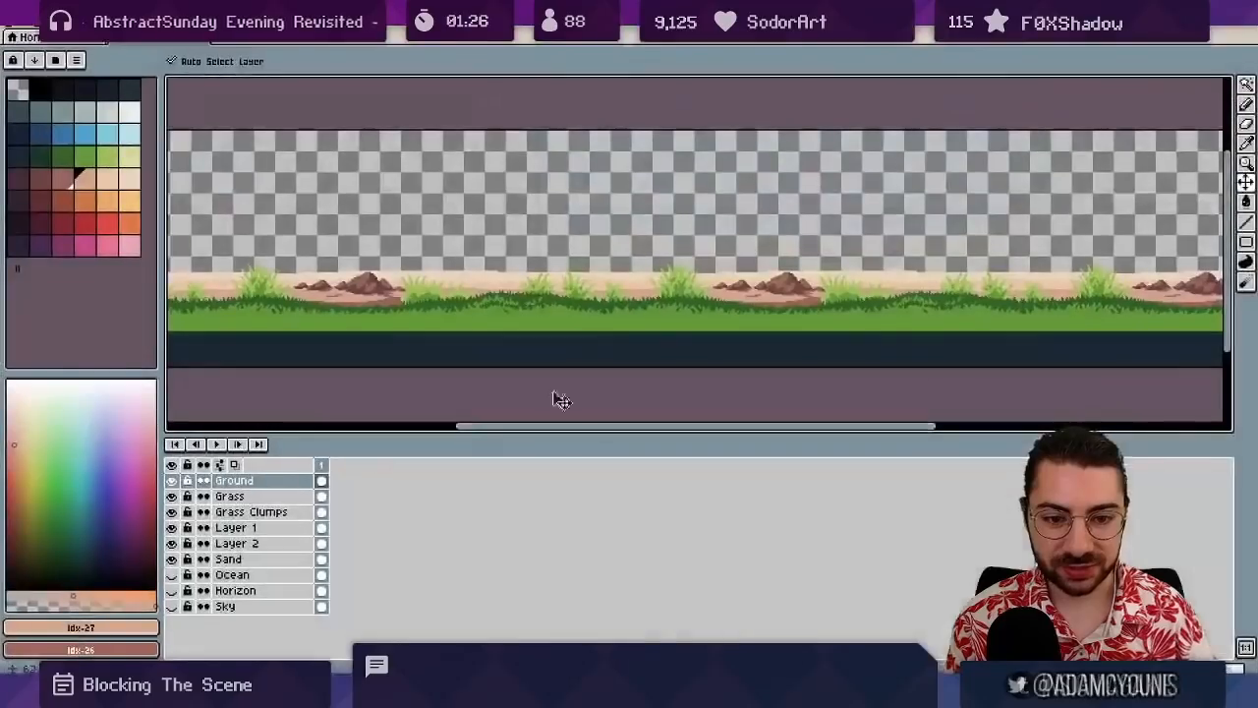
pyautogui.scroll(2, 531, 294)
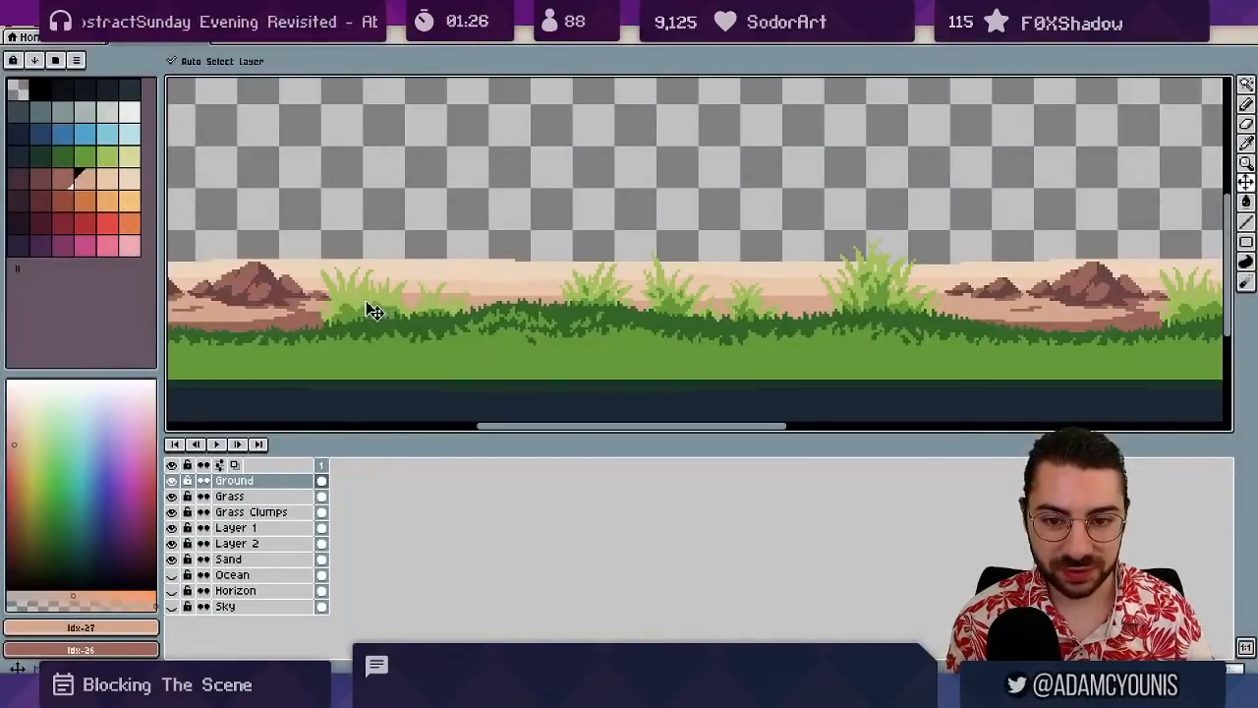
pyautogui.moveTo(373, 311); pyautogui.dragTo(379, 316)
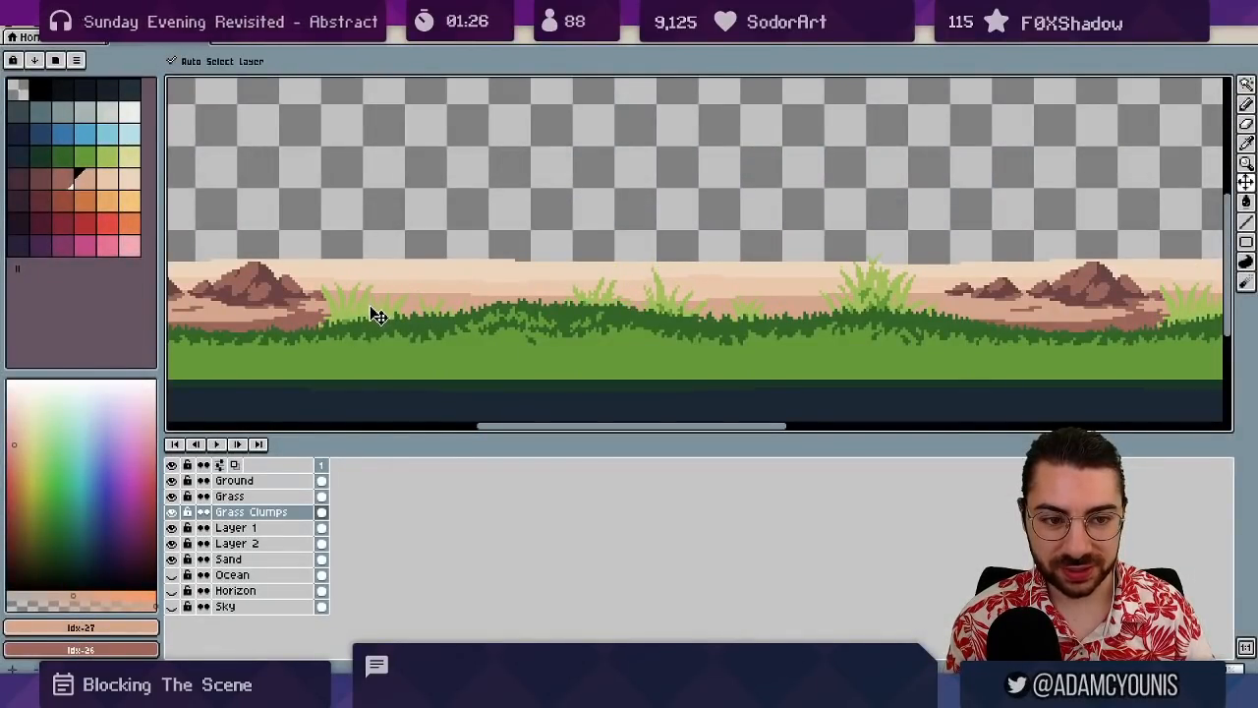
pyautogui.press('z')
pyautogui.scroll(-3, 458, 250)
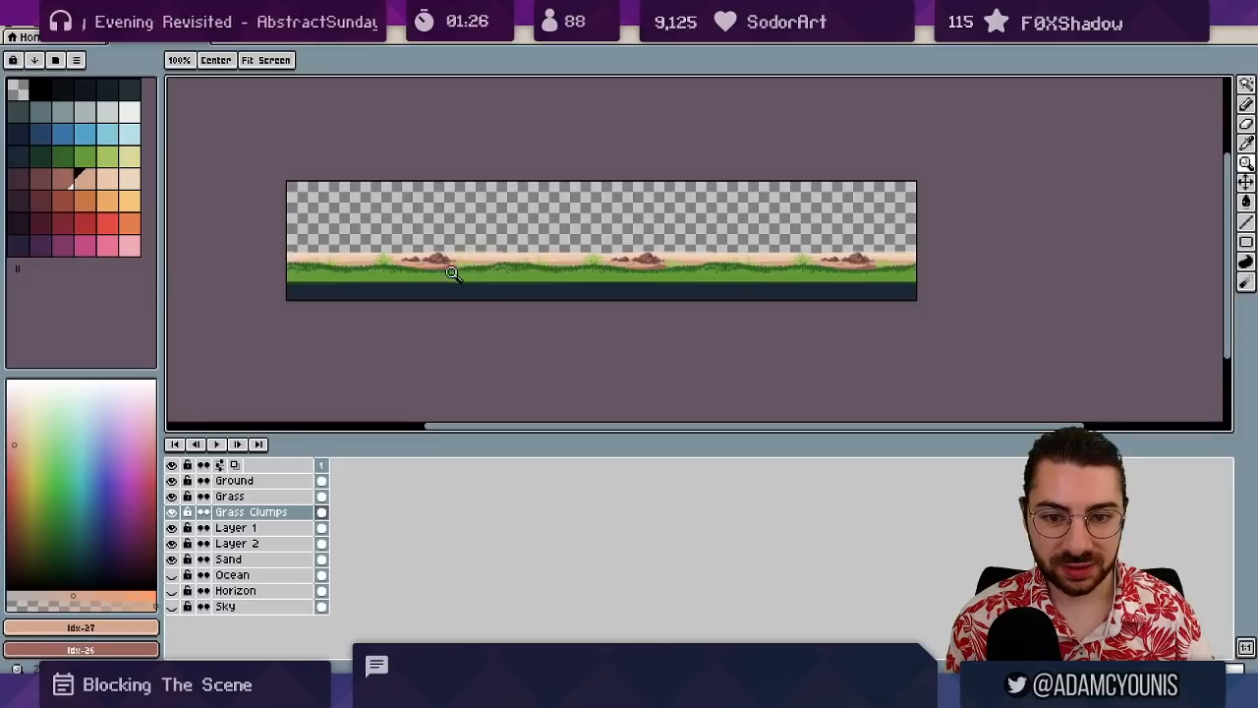
pyautogui.scroll(1, 452, 273)
# - Hide Layer 1, Layer 2, Sand and Ground to isolate the grass layers, and show every layer again when finished
pyautogui.moveTo(172, 528); pyautogui.dragTo(172, 559)
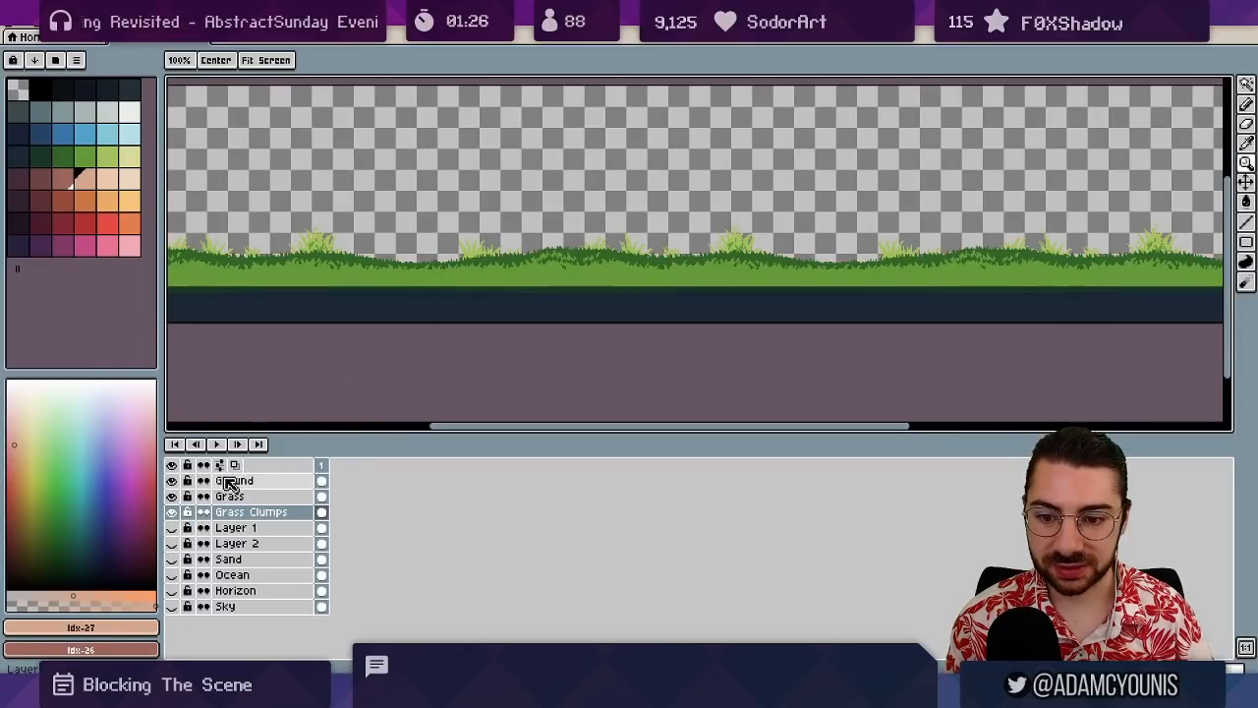
pyautogui.click(173, 480)
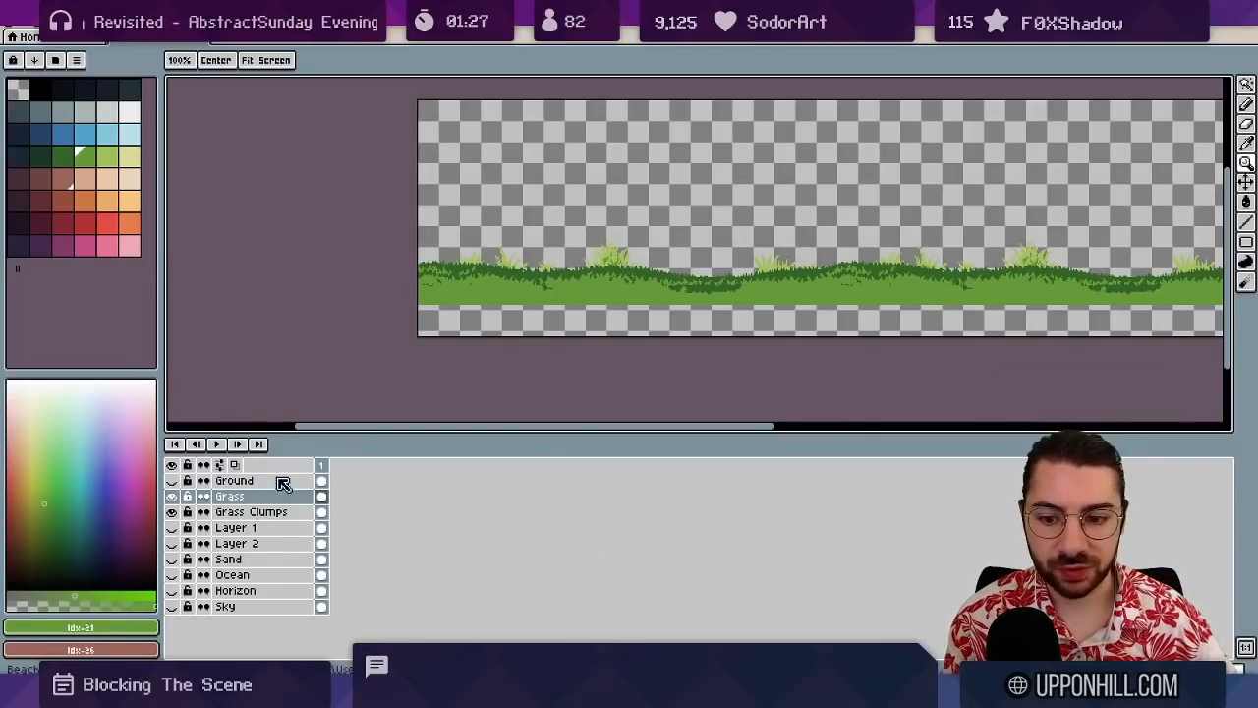
pyautogui.click(172, 464)
pyautogui.click(266, 60)
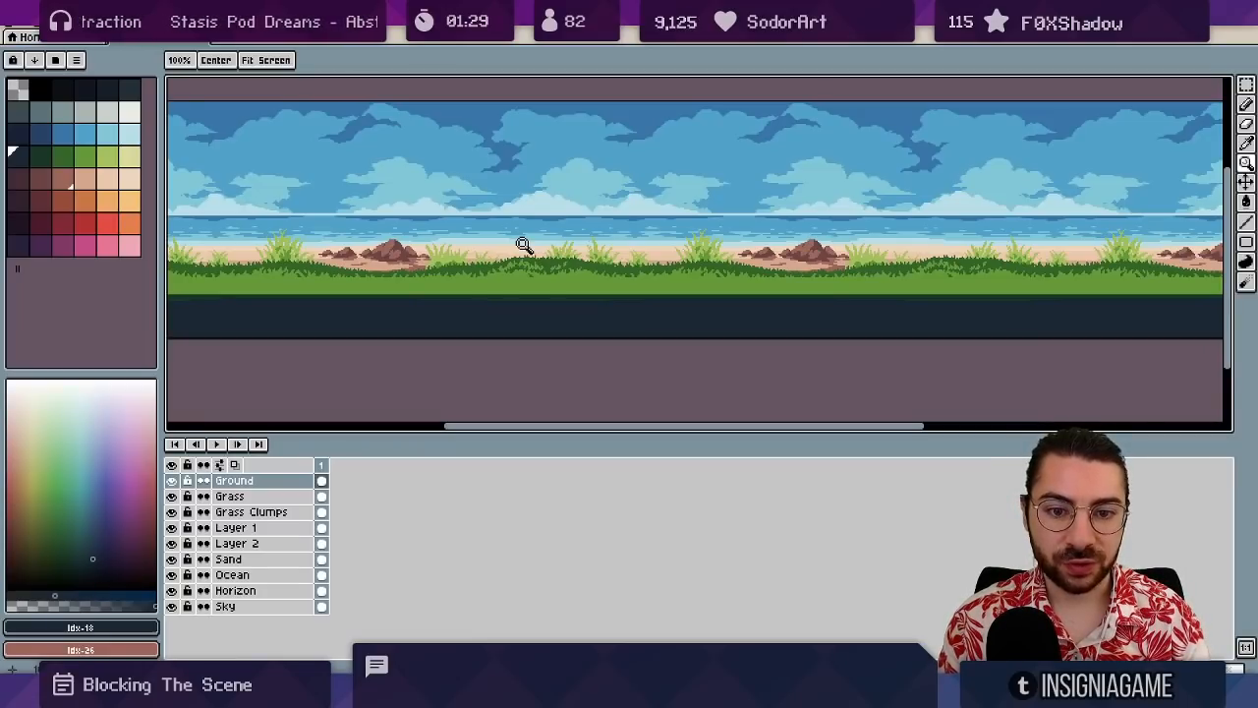
# - Sample the dark grass green (Idx-20) as the drawing colour with the Ground layer active
pyautogui.press('i')
pyautogui.click(471, 267)
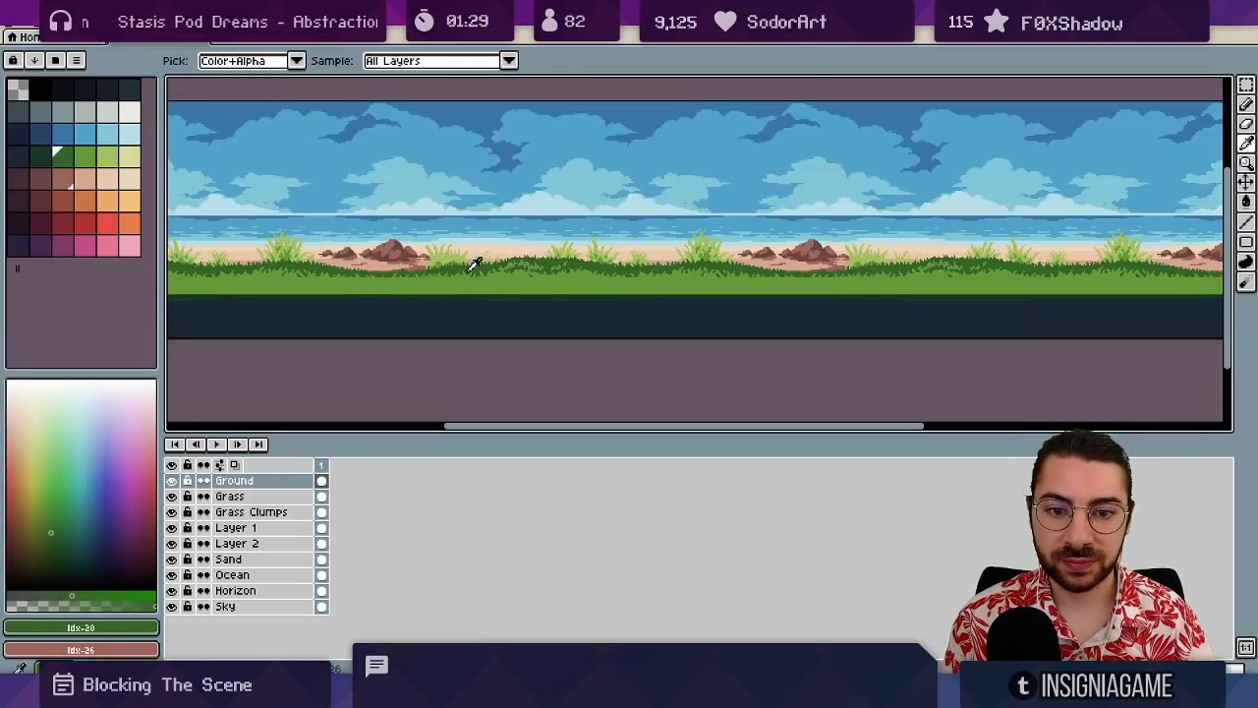
pyautogui.press('v')
pyautogui.press('space')
pyautogui.press('b')
pyautogui.moveTo(317, 306); pyautogui.dragTo(505, 318)
pyautogui.press('space')
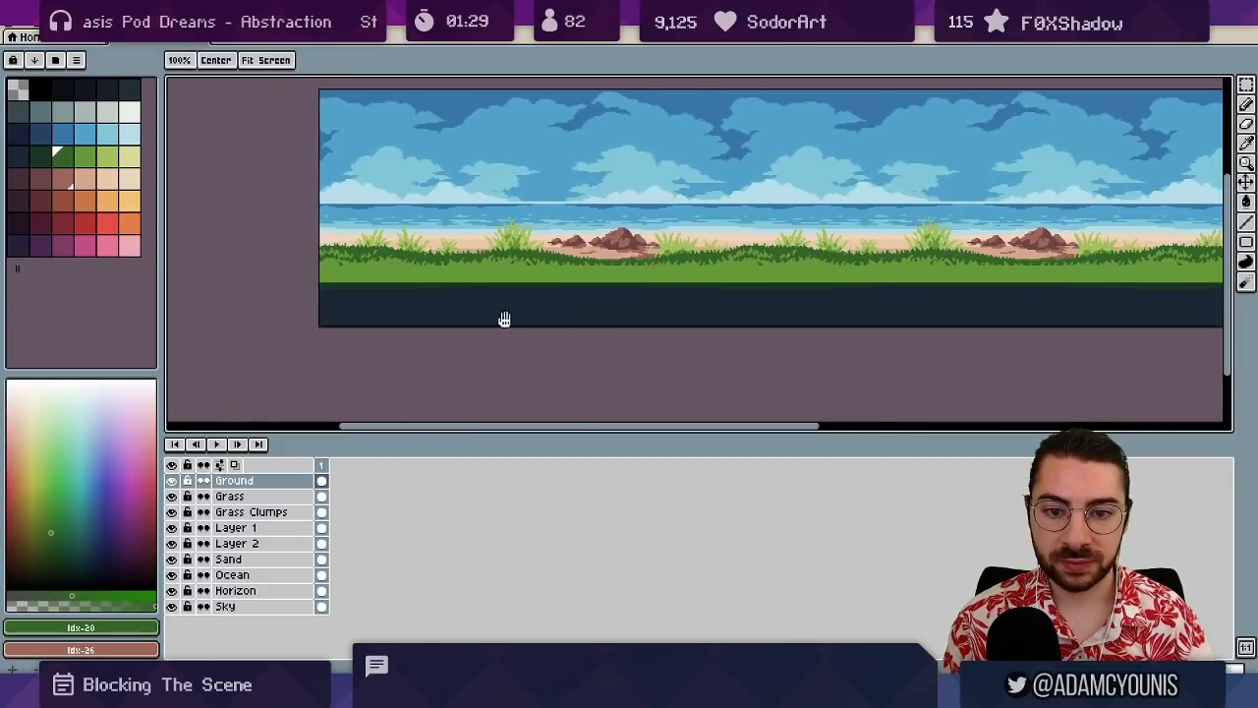
# - Paint a dark green (Idx-20) band along the lower edge of the grass strip on the Ground layer
pyautogui.hotkey('ctrl', 'space')
pyautogui.click(471, 297)
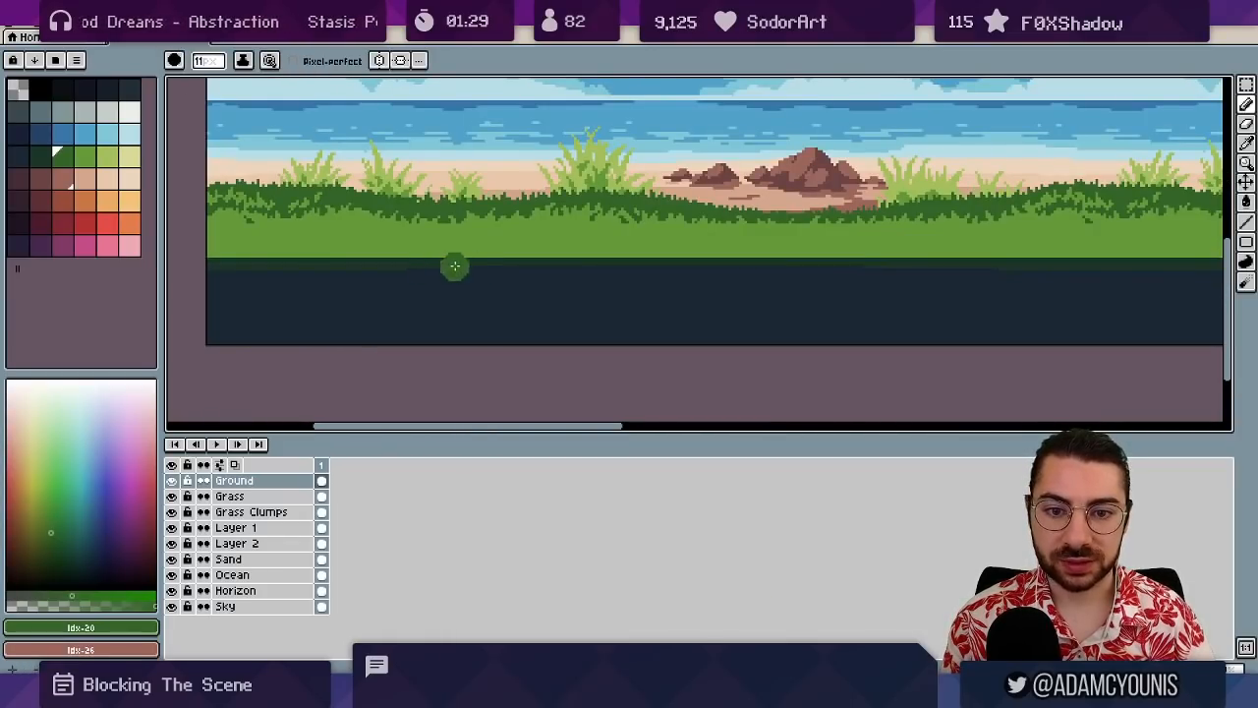
pyautogui.moveTo(226, 278)
pyautogui.mouseDown()
pyautogui.moveTo(333, 270)
pyautogui.moveTo(300, 268)
pyautogui.moveTo(372, 285)
pyautogui.moveTo(348, 260)
pyautogui.moveTo(401, 272)
pyautogui.moveTo(590, 267)
pyautogui.moveTo(620, 289)
pyautogui.moveTo(668, 266)
pyautogui.moveTo(666, 278)
pyautogui.moveTo(710, 284)
pyautogui.moveTo(730, 269)
pyautogui.moveTo(743, 278)
pyautogui.moveTo(711, 278)
pyautogui.moveTo(800, 269)
pyautogui.moveTo(783, 268)
pyautogui.moveTo(877, 283)
pyautogui.mouseUp()
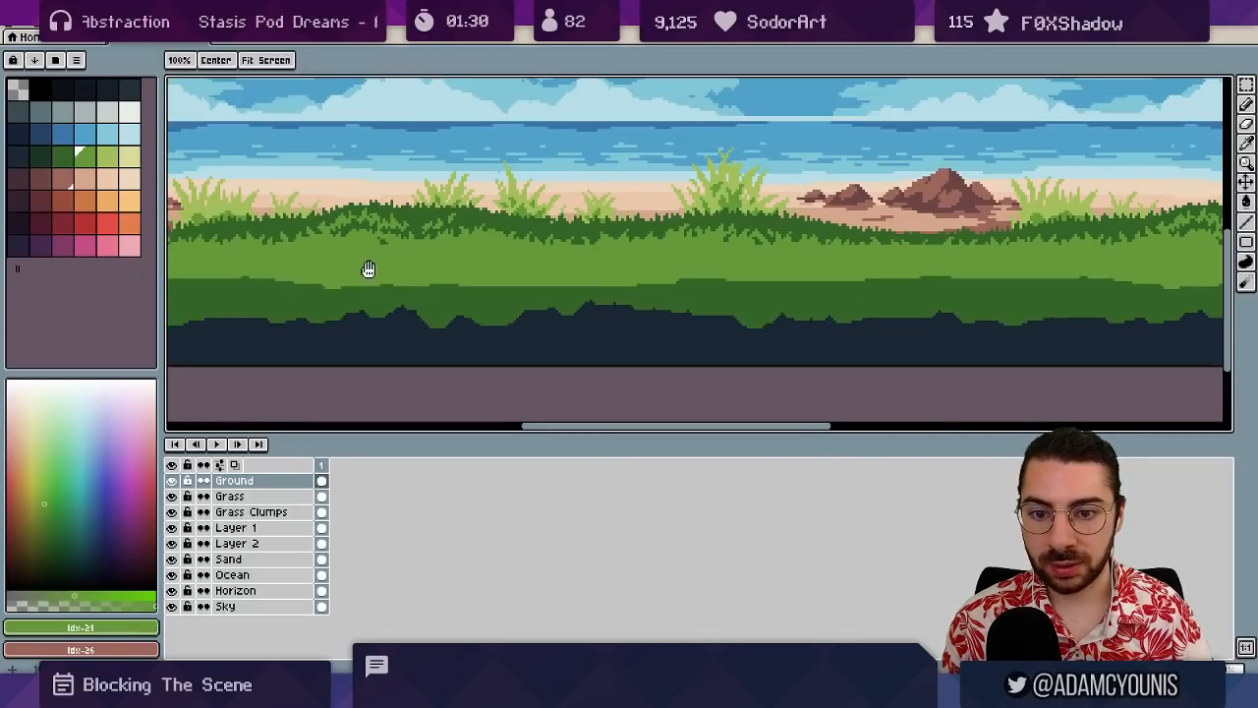
# - Carve jagged grass-blade shapes into the lower edge of the dark green band with the dark navy soil colour (Idx-18)
pyautogui.scroll(2, 364, 273)
pyautogui.scroll(1, 284, 276)
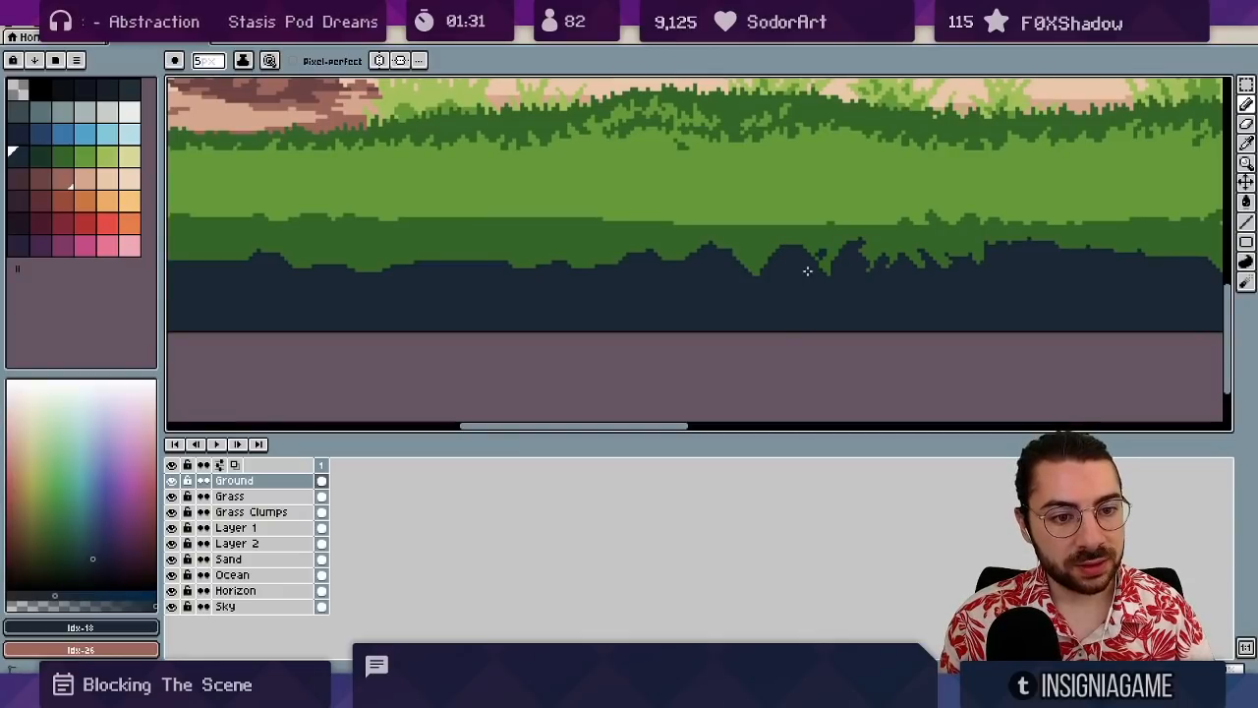
pyautogui.press('-')
pyautogui.moveTo(796, 223); pyautogui.dragTo(817, 236)
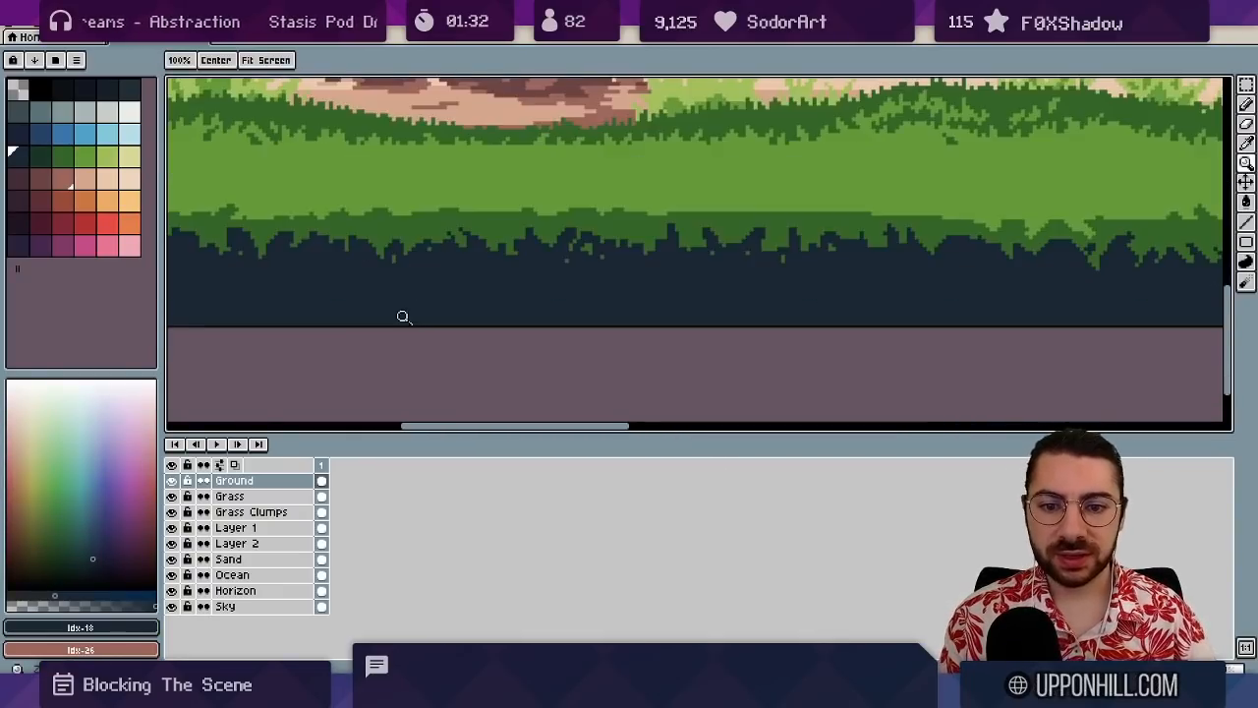
# - Recolour the navy soil below the grass to dark purple-brown (Idx-30)
pyautogui.press('alt')
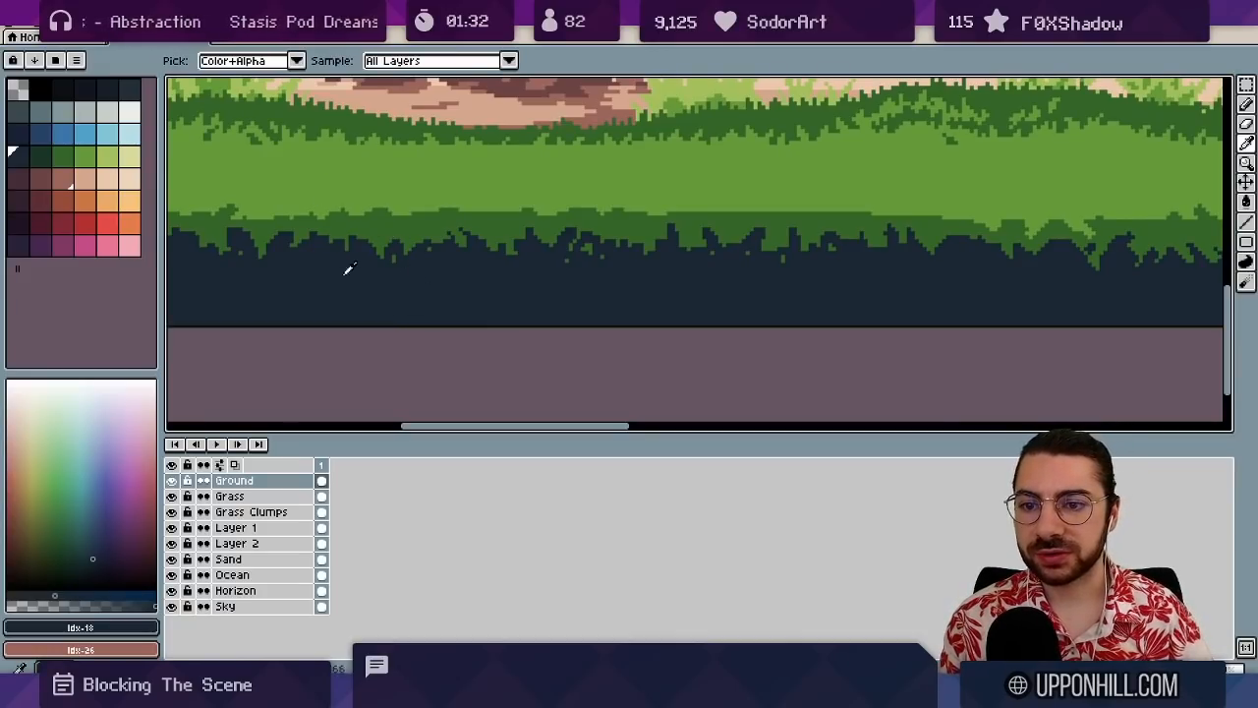
pyautogui.click(21, 198)
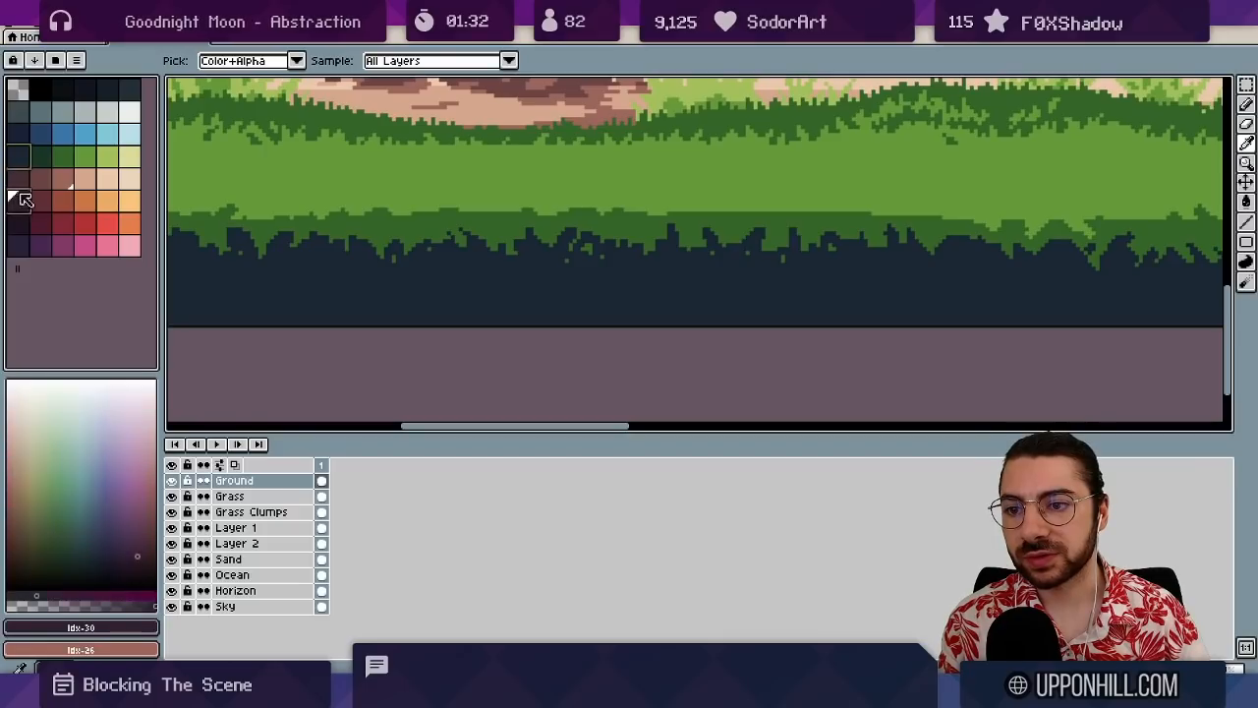
pyautogui.press('b')
pyautogui.press('s')
pyautogui.press('x')
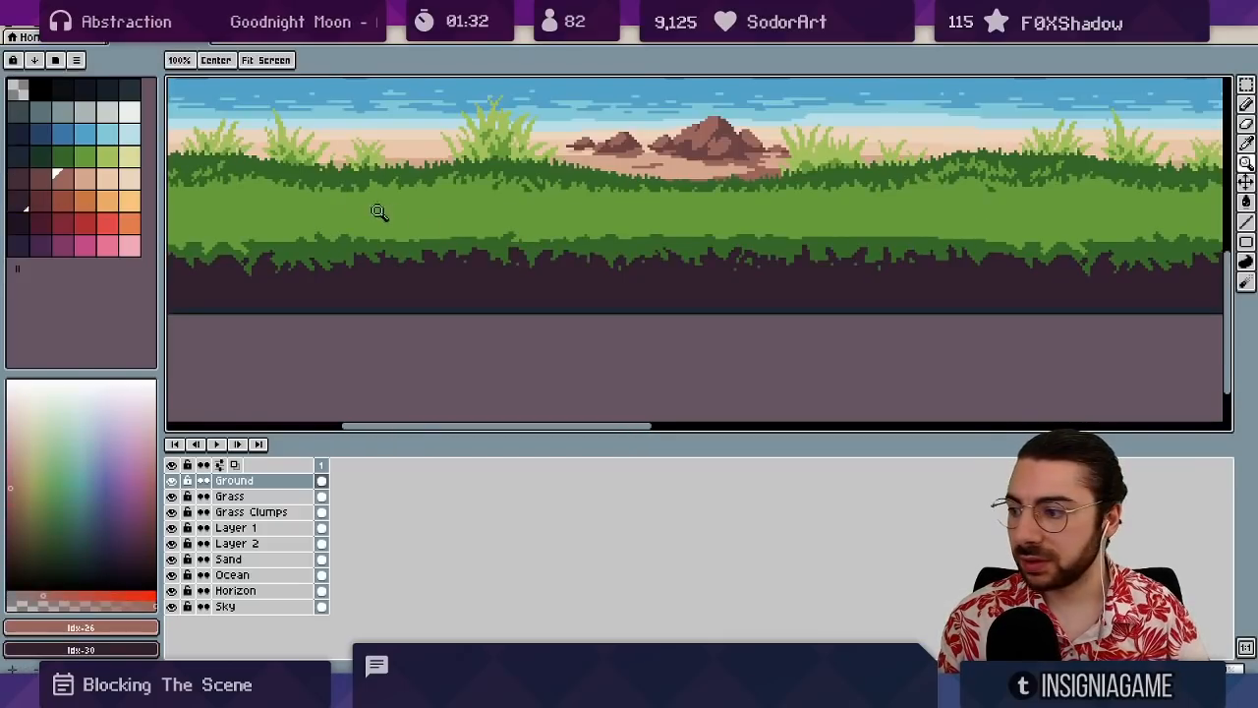
# - Paint a lighter brown (Idx-24) band across the upper soil beneath the grass with a 12 px brush
pyautogui.click(20, 187)
pyautogui.press('b')
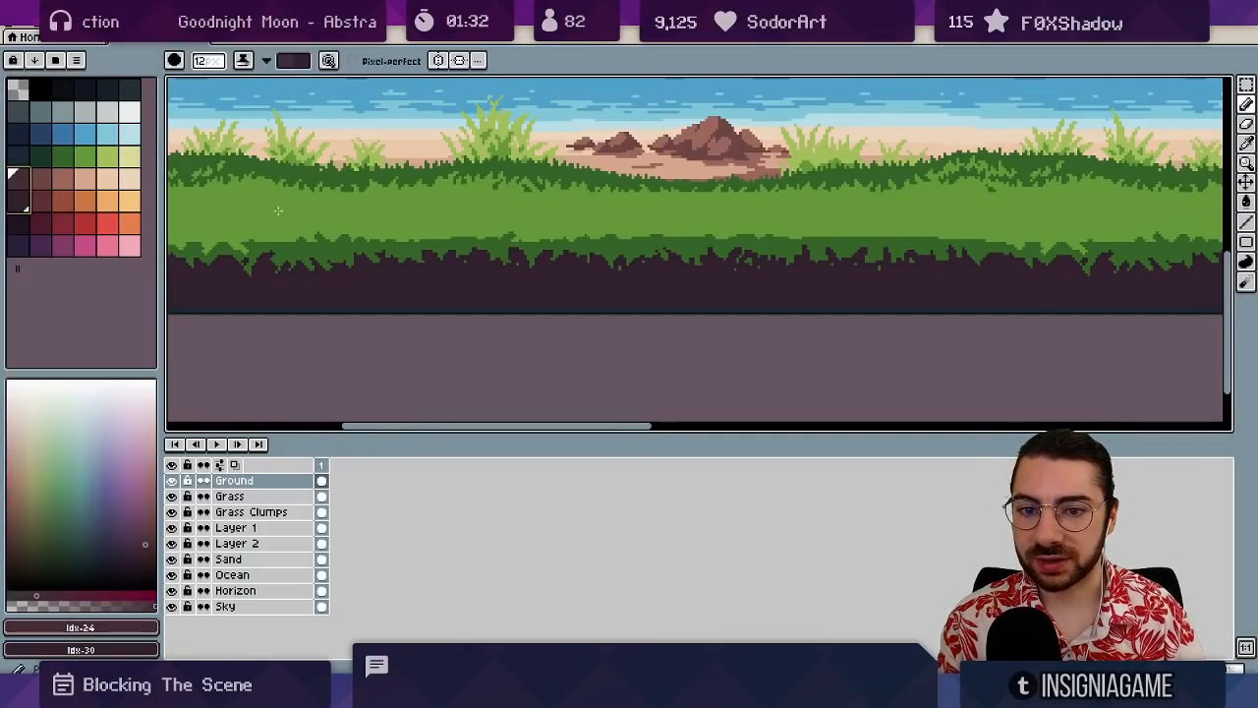
pyautogui.moveTo(418, 265)
pyautogui.mouseDown()
pyautogui.moveTo(562, 263)
pyautogui.moveTo(618, 246)
pyautogui.moveTo(388, 264)
pyautogui.moveTo(1084, 258)
pyautogui.moveTo(691, 253)
pyautogui.moveTo(848, 257)
pyautogui.mouseUp()
pyautogui.scroll(-3, 657, 247)
pyautogui.scroll(2, 481, 248)
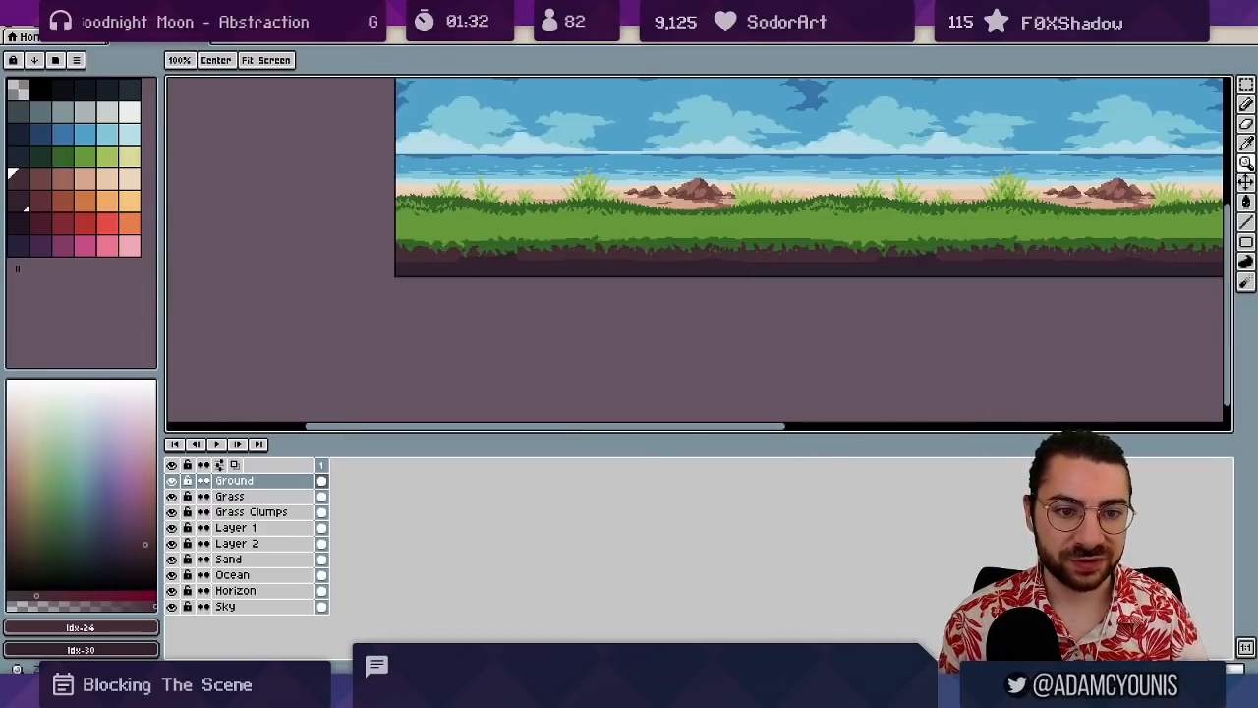
# - Paint a dark Idx-30 shadow on the soil directly under the grass blades with an 8 px brush
pyautogui.press('x')
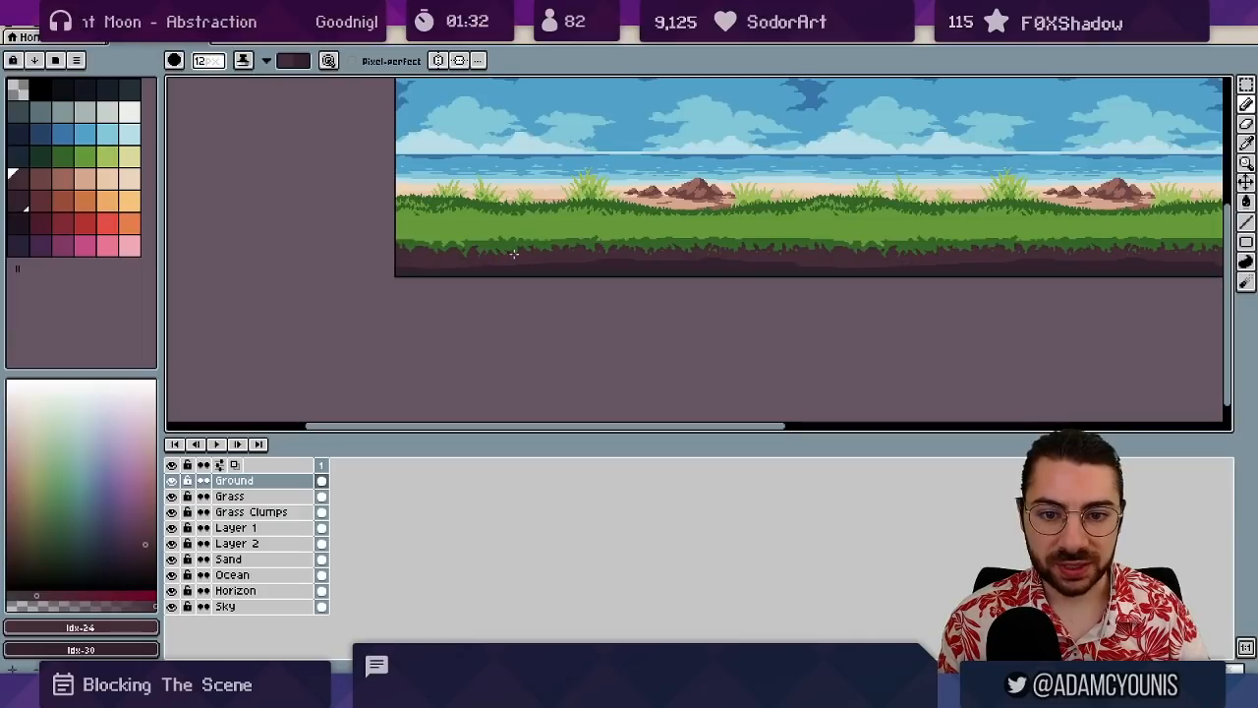
pyautogui.scroll(1, 701, 248)
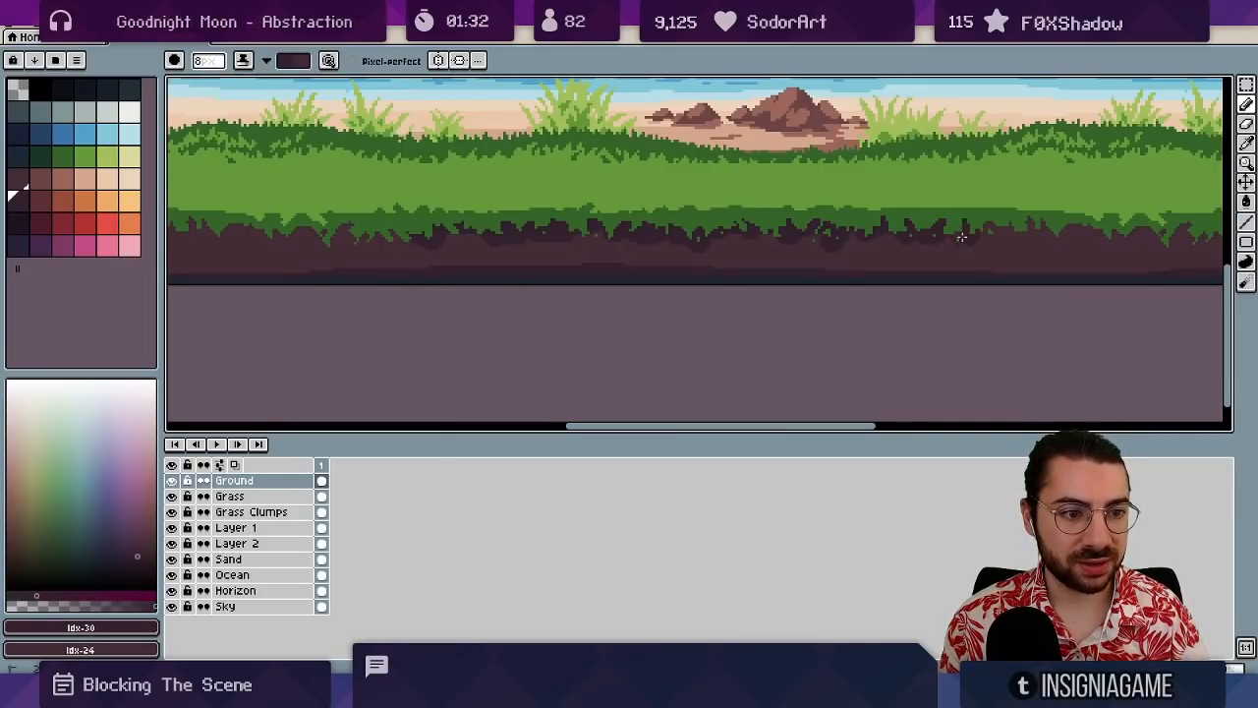
pyautogui.moveTo(1030, 223); pyautogui.dragTo(781, 257)
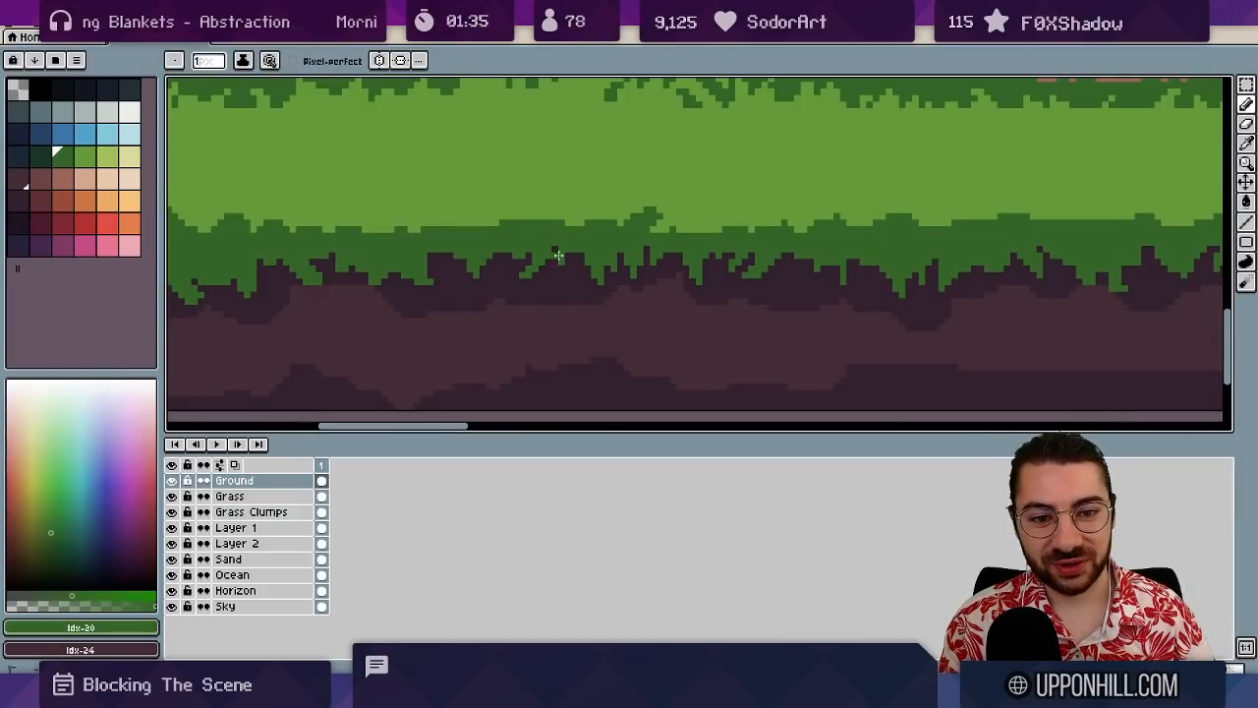
# - Refine the hanging grass blades beneath the small dark green tuft with a 1 px pencil, alternating Idx-20 green and Idx-30 shadow
pyautogui.press('alt')
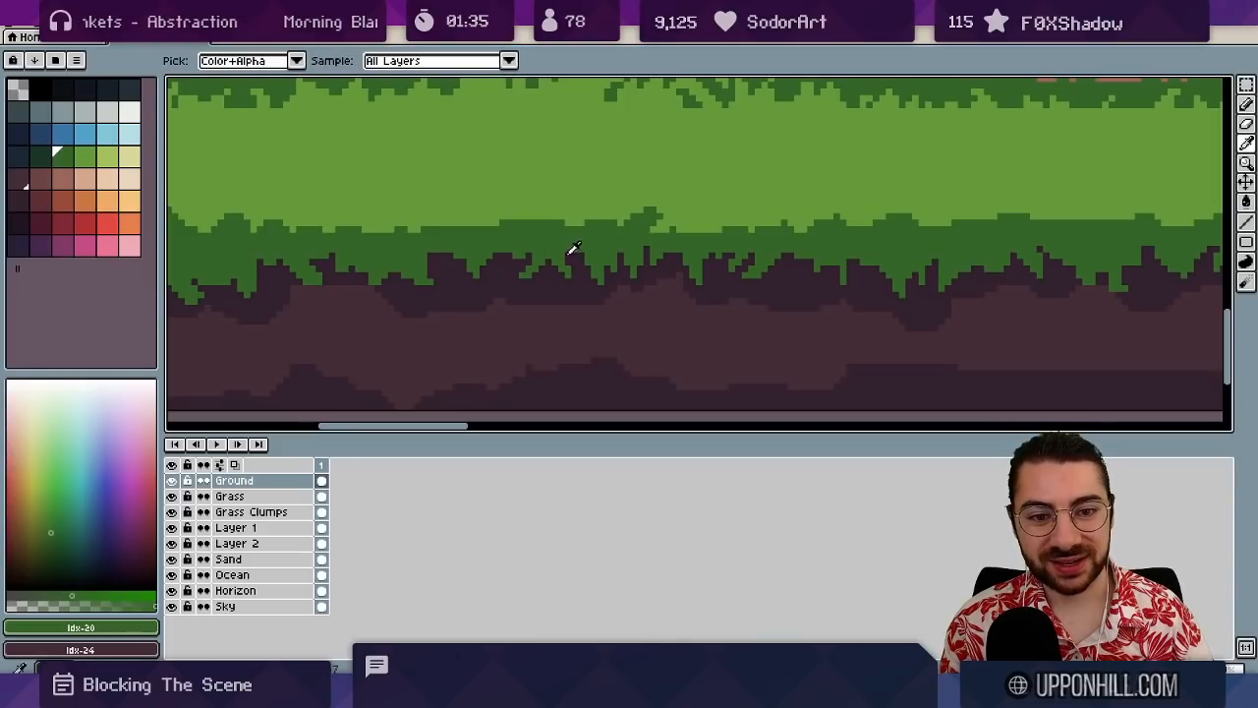
pyautogui.press('alt')
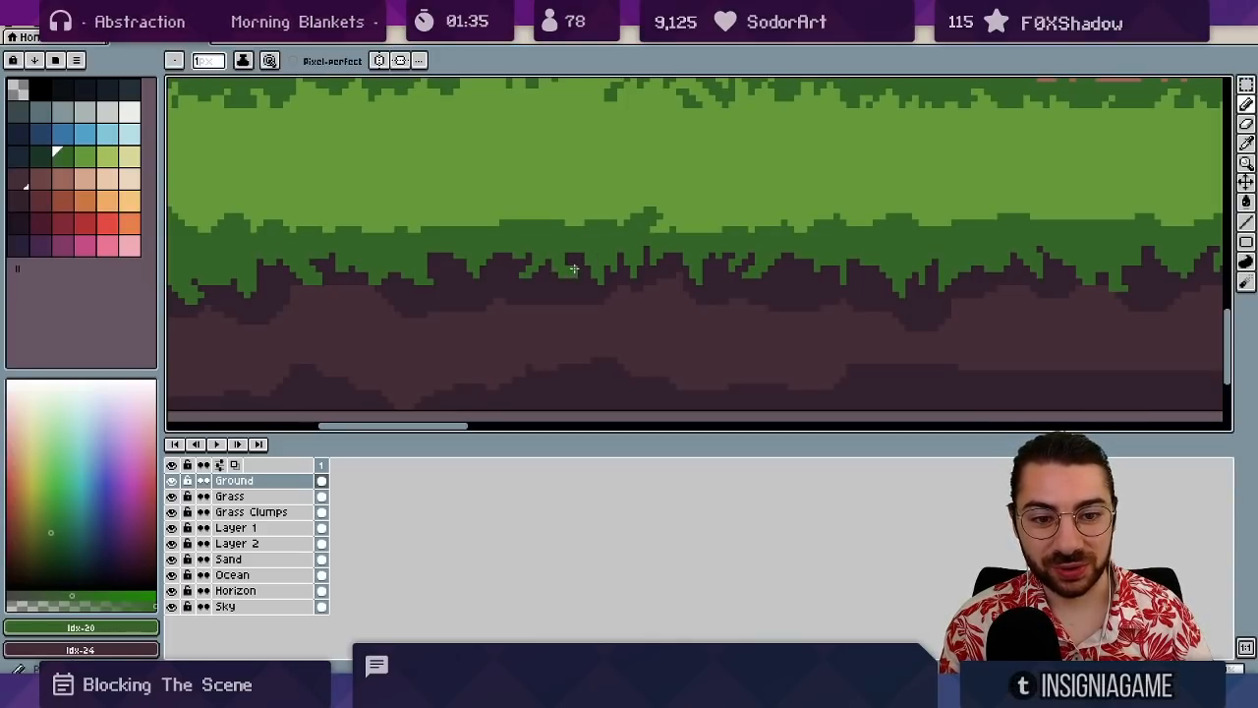
pyautogui.press('alt')
pyautogui.press('alt')
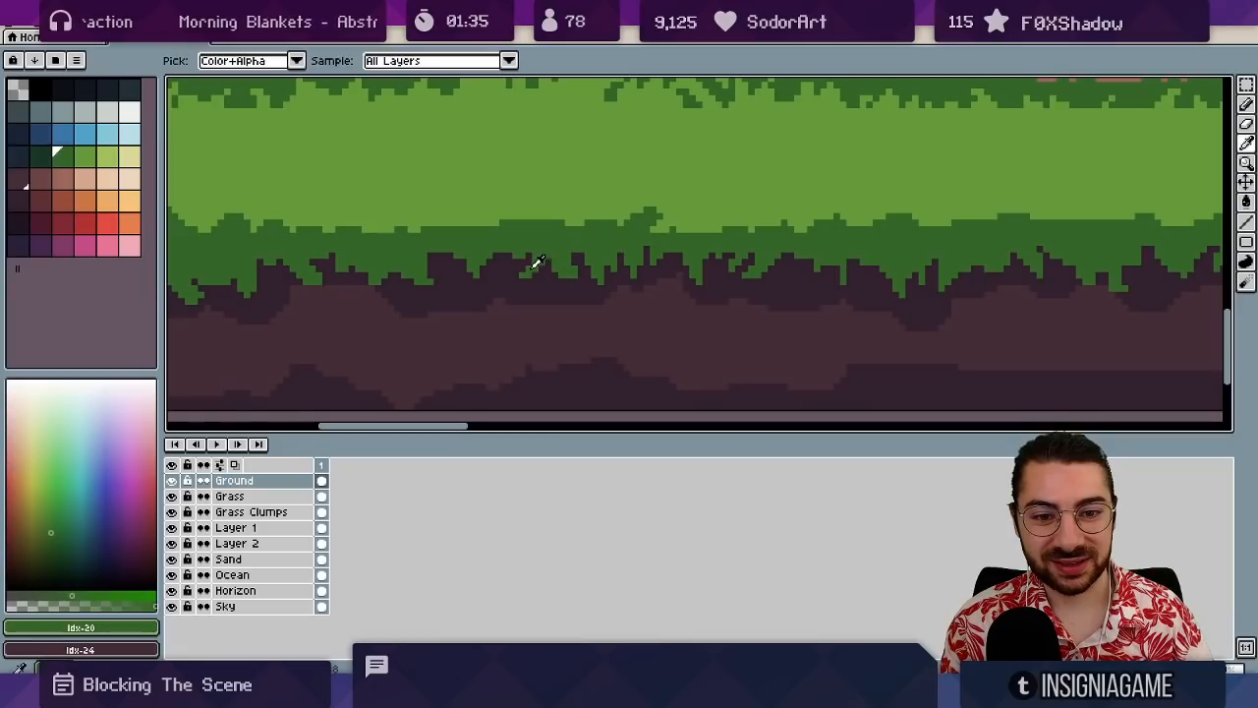
pyautogui.moveTo(498, 257)
pyautogui.mouseDown()
pyautogui.moveTo(590, 272)
pyautogui.moveTo(756, 244)
pyautogui.moveTo(750, 264)
pyautogui.mouseUp()
pyautogui.keyDown('alt'); pyautogui.click(615, 281); pyautogui.keyUp('alt')
pyautogui.press('b')
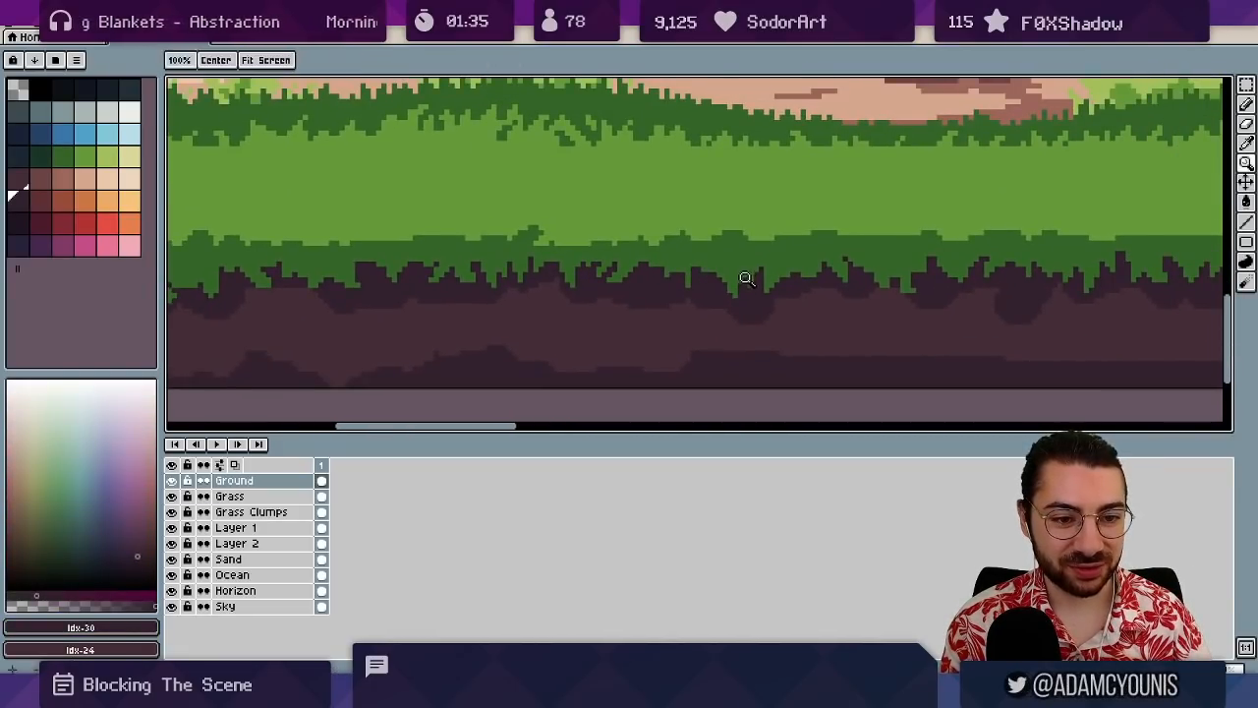
# - Reshape the blade tips just past the tuft pixel by pixel, alternating sampled dark green and shadow colours
pyautogui.keyDown('alt'); pyautogui.click(753, 271); pyautogui.keyUp('alt')
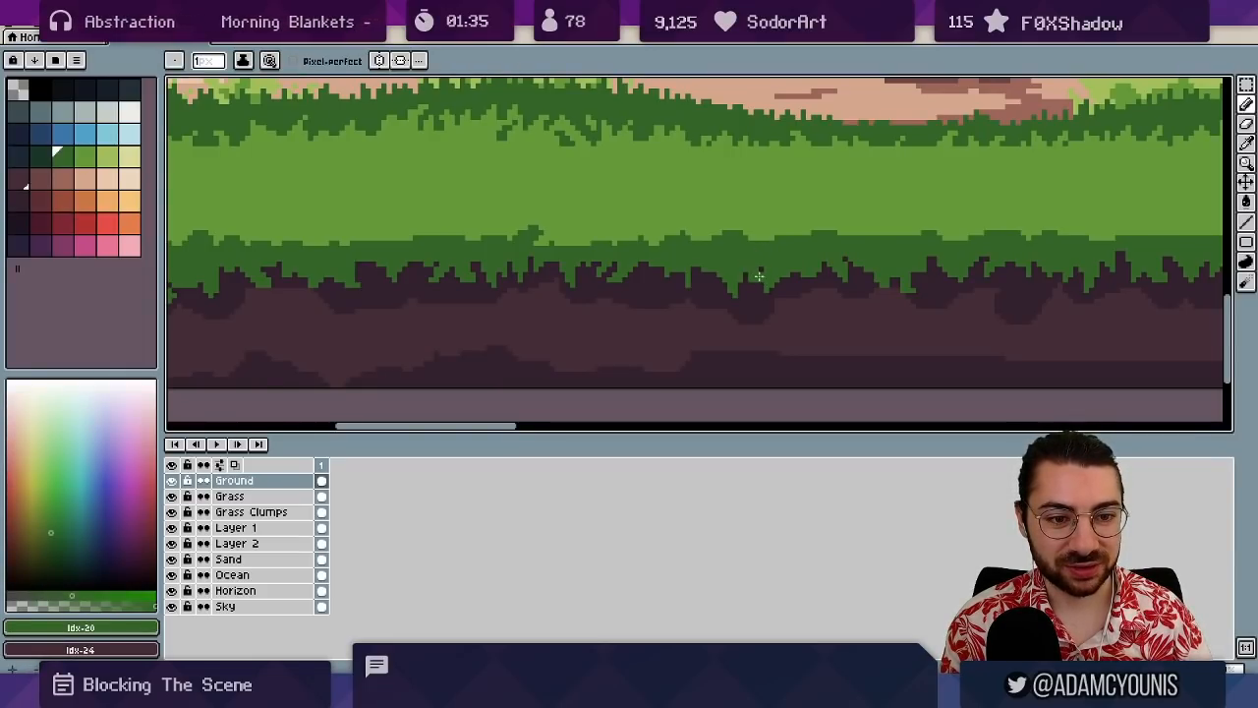
pyautogui.press('z')
pyautogui.rightClick(701, 259)
pyautogui.click(602, 266)
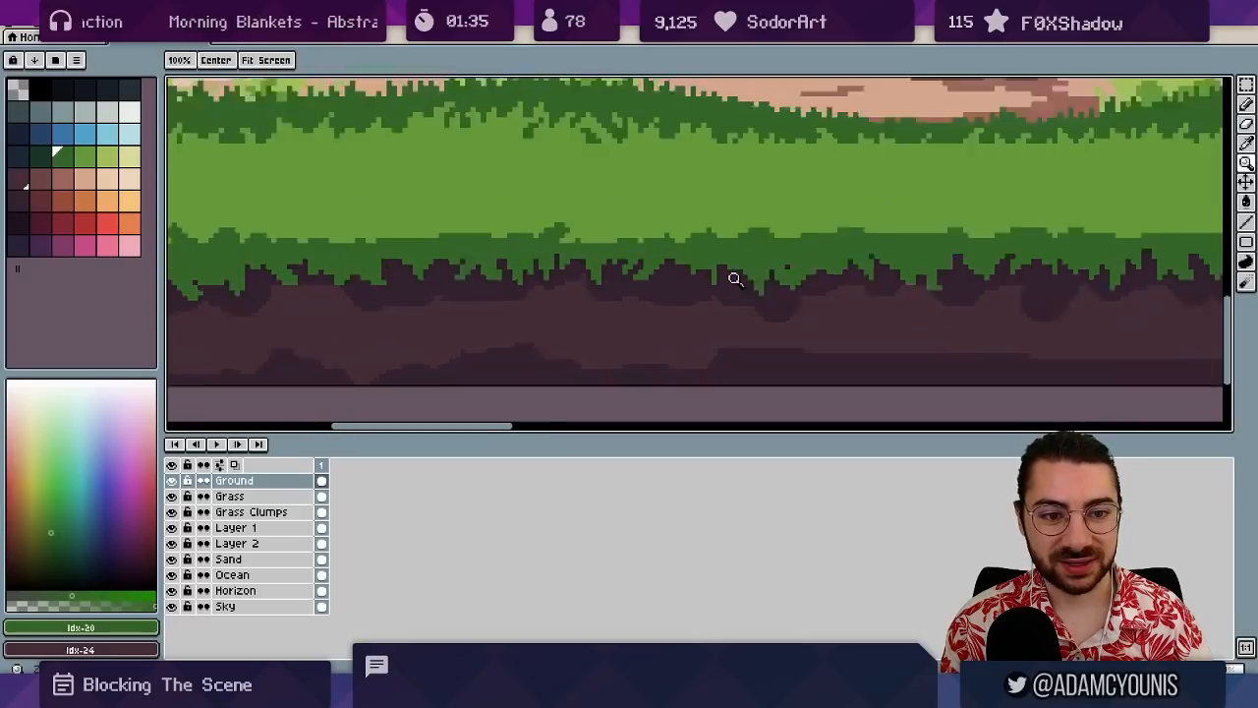
pyautogui.click(722, 284)
pyautogui.press('b')
pyautogui.keyDown('alt'); pyautogui.click(723, 285); pyautogui.keyUp('alt')
pyautogui.click(722, 283)
pyautogui.keyDown('alt'); pyautogui.click(725, 245); pyautogui.keyUp('alt')
pyautogui.click(720, 272)
pyautogui.keyDown('alt'); pyautogui.click(728, 272); pyautogui.keyUp('alt')
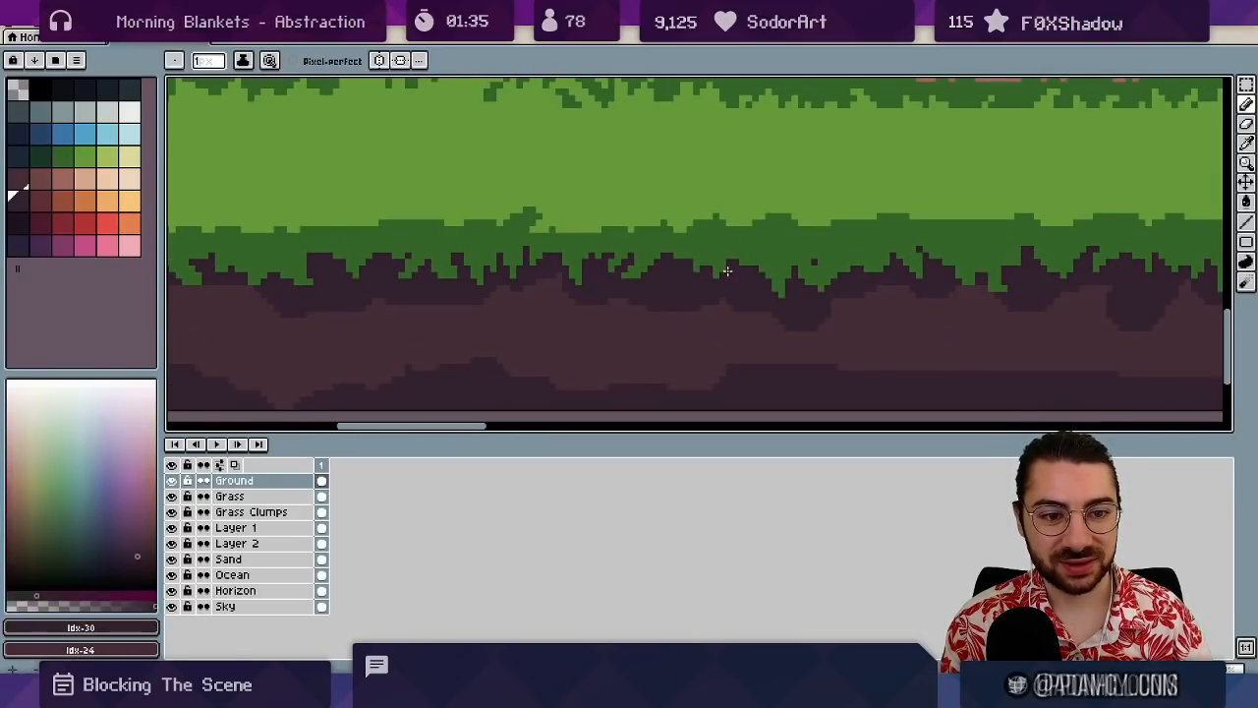
# - Break up the flat-edged shadow block further back along the fringe into narrower blades using sampled green and shadow pixels
pyautogui.moveTo(521, 255); pyautogui.dragTo(669, 289)
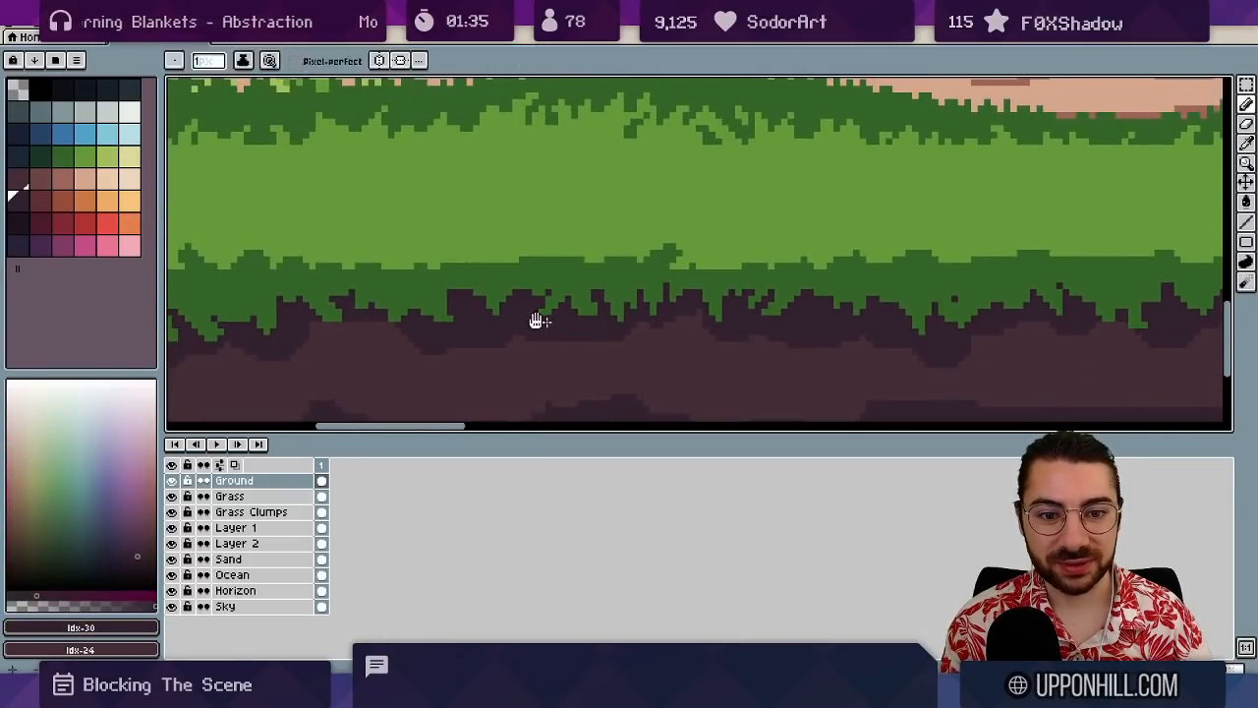
pyautogui.moveTo(534, 321); pyautogui.dragTo(735, 295)
pyautogui.keyDown('alt'); pyautogui.click(651, 267); pyautogui.keyUp('alt')
pyautogui.click(656, 277)
pyautogui.keyDown('alt'); pyautogui.click(658, 274); pyautogui.keyUp('alt')
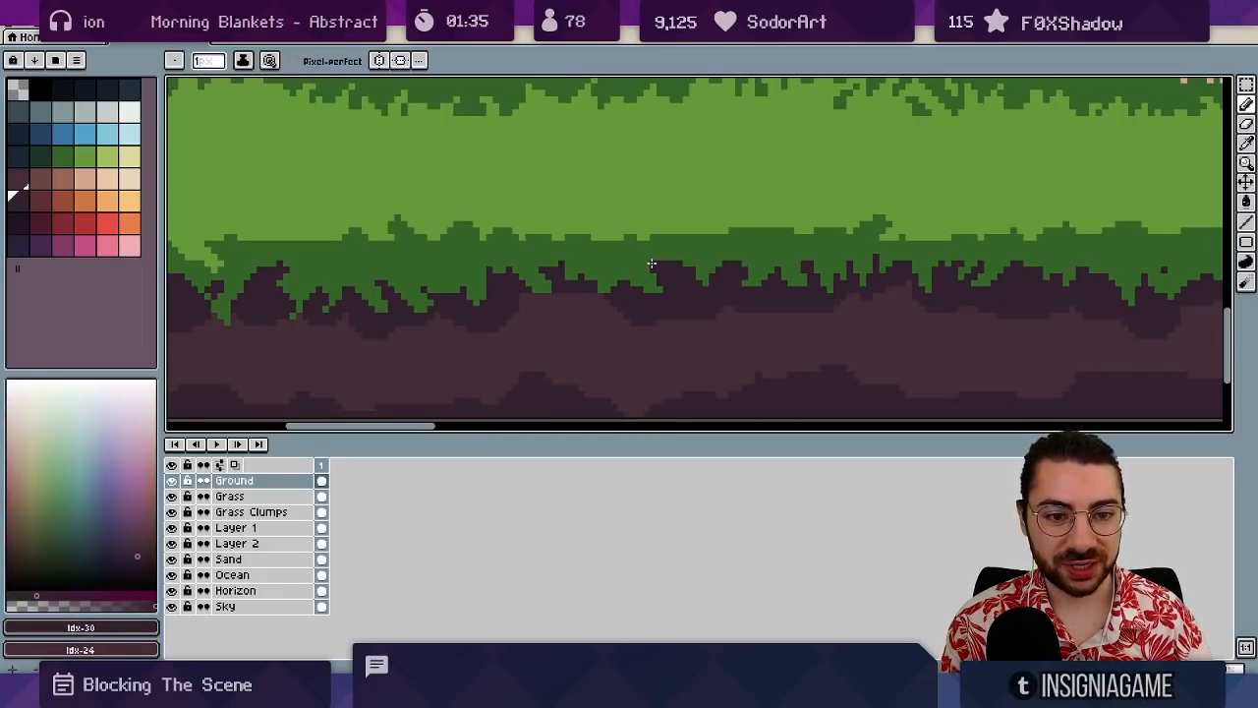
pyautogui.keyDown('alt'); pyautogui.click(624, 283); pyautogui.keyUp('alt')
pyautogui.keyDown('alt'); pyautogui.click(585, 281); pyautogui.keyUp('alt')
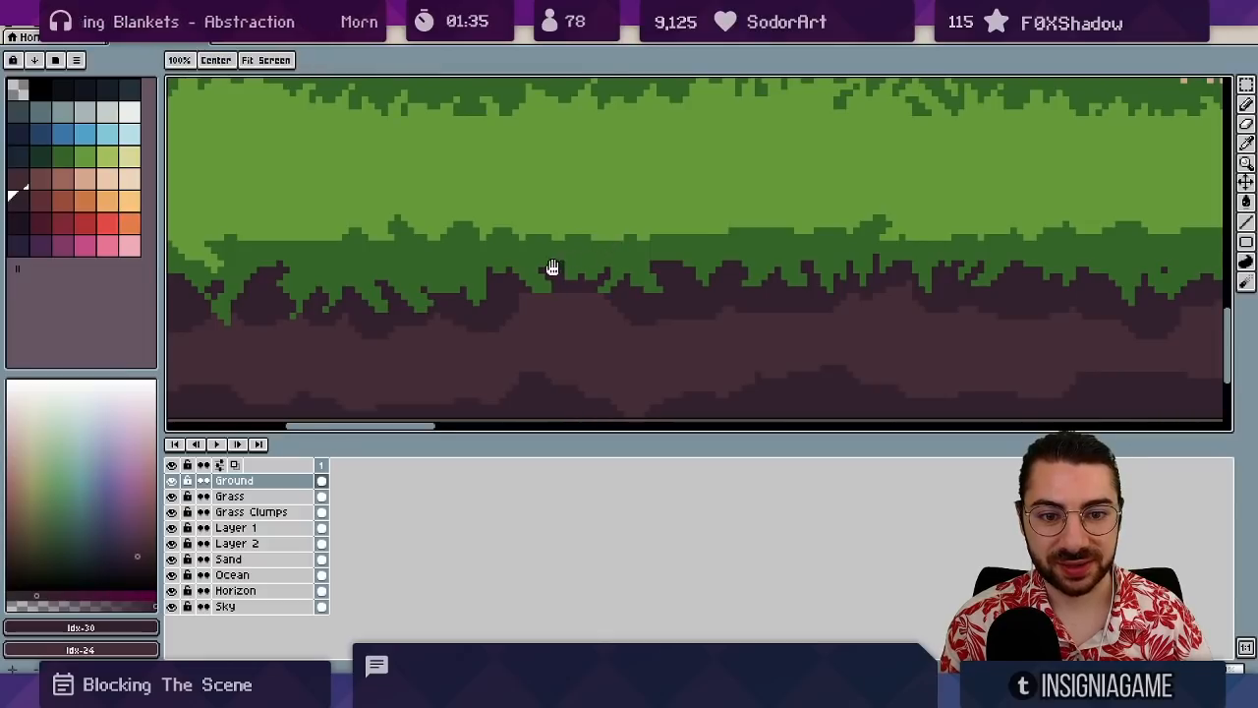
# - Cut small blade notches into the low fringe above the raised brown soil, using sampled green and shadow colours
pyautogui.moveTo(548, 271)
pyautogui.mouseDown()
pyautogui.moveTo(588, 279)
pyautogui.moveTo(578, 299)
pyautogui.mouseUp()
pyautogui.scroll(1, 587, 279)
pyautogui.keyDown('alt'); pyautogui.click(594, 290); pyautogui.keyUp('alt')
pyautogui.keyDown('alt'); pyautogui.click(579, 289); pyautogui.keyUp('alt')
pyautogui.keyDown('alt'); pyautogui.click(563, 287); pyautogui.keyUp('alt')
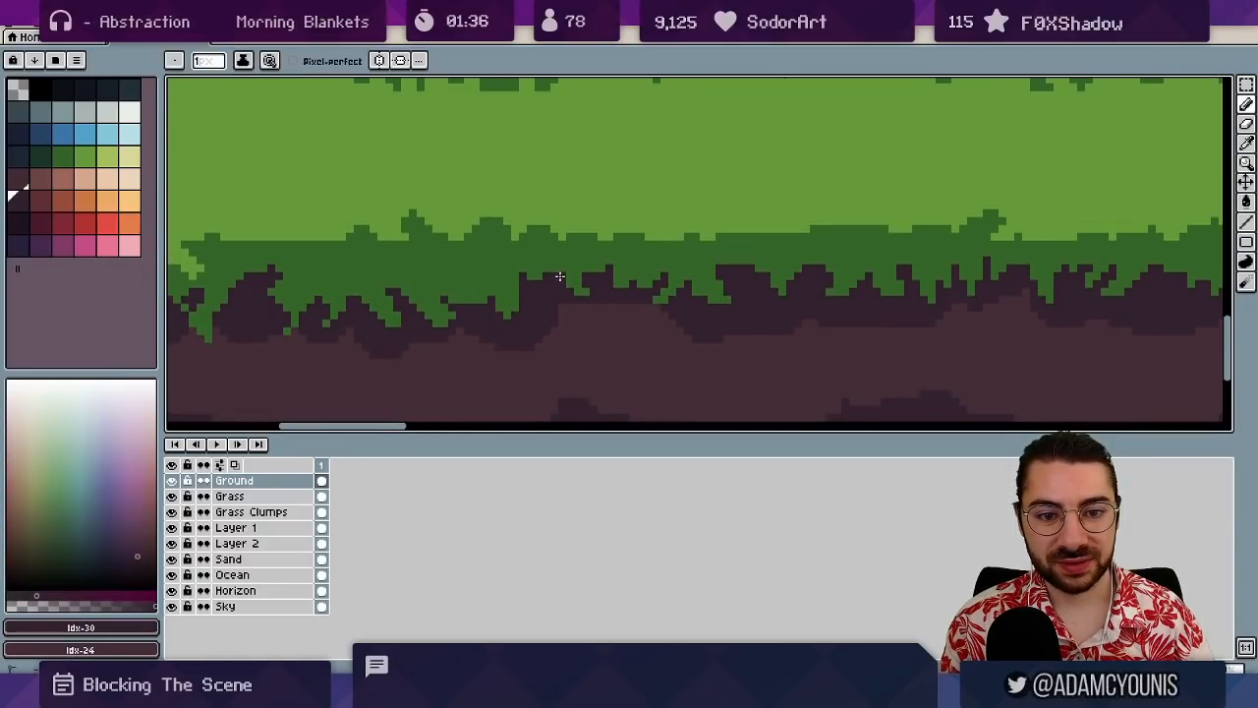
pyautogui.keyDown('alt'); pyautogui.click(551, 275); pyautogui.keyUp('alt')
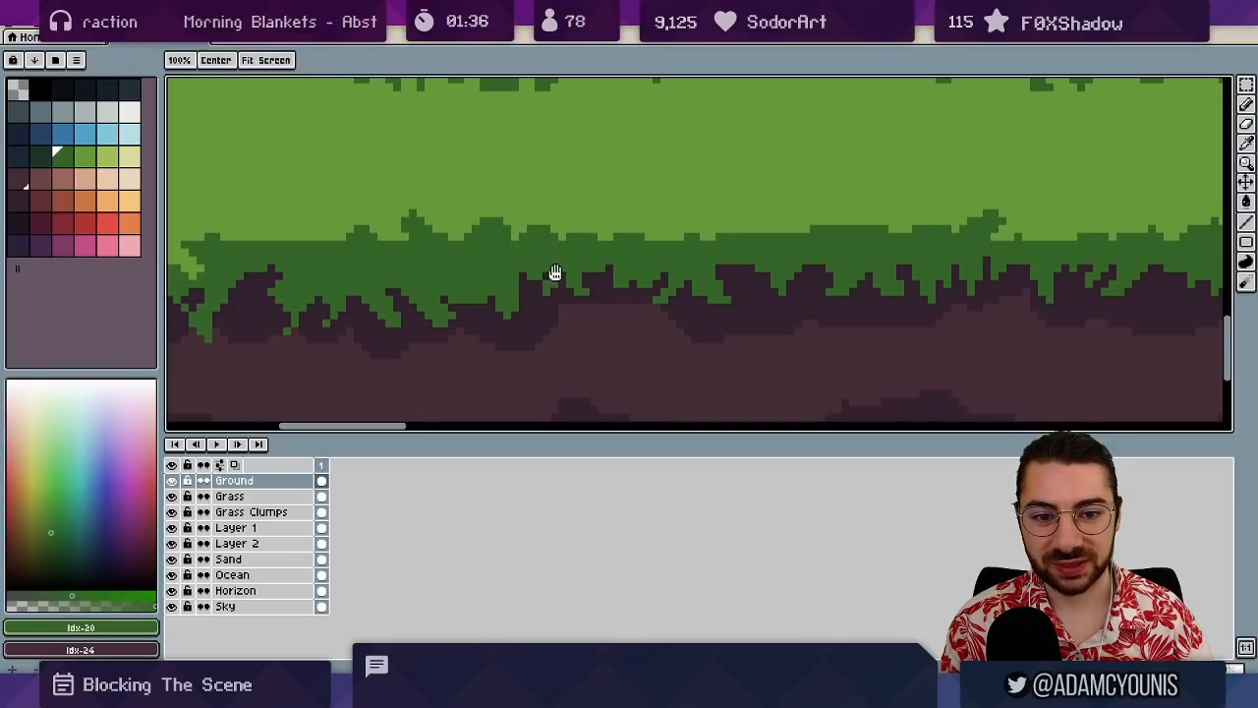
# - Turn the square shadow corner beside the raised brown soil into pointed gaps between the grass blades
pyautogui.moveTo(553, 276); pyautogui.dragTo(617, 281)
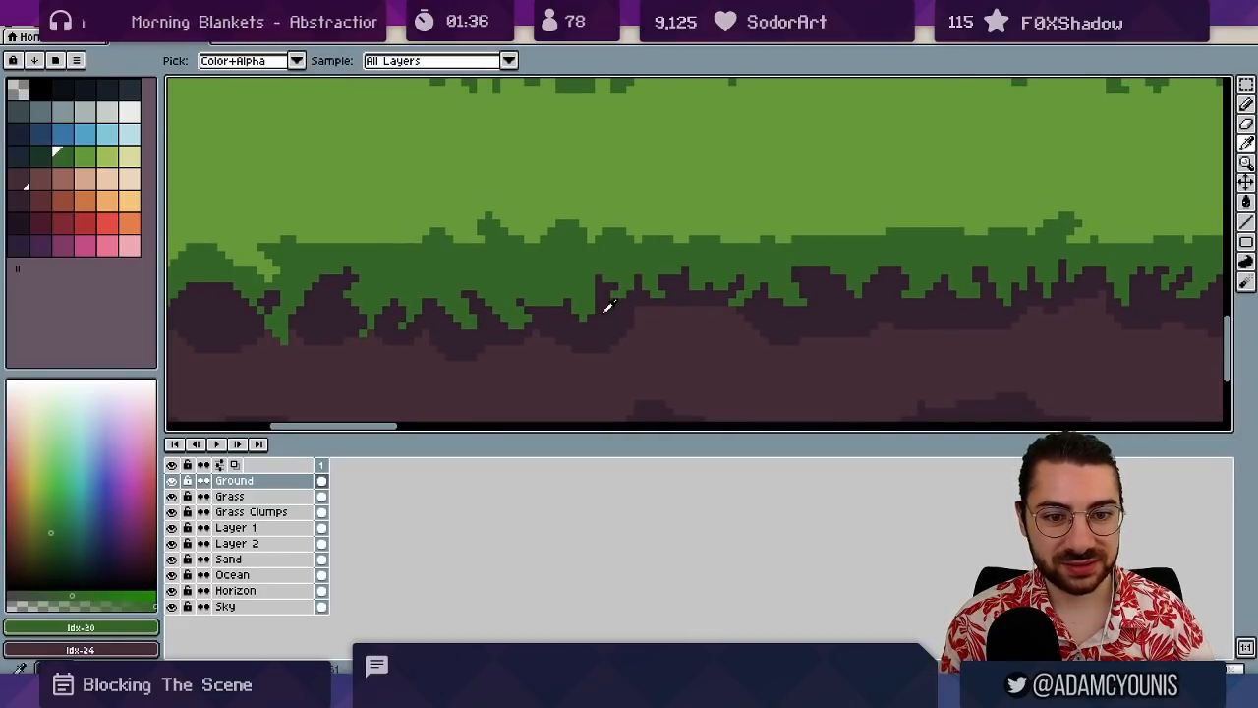
pyautogui.keyDown('alt'); pyautogui.click(603, 300); pyautogui.keyUp('alt')
pyautogui.keyDown('alt'); pyautogui.click(581, 290); pyautogui.keyUp('alt')
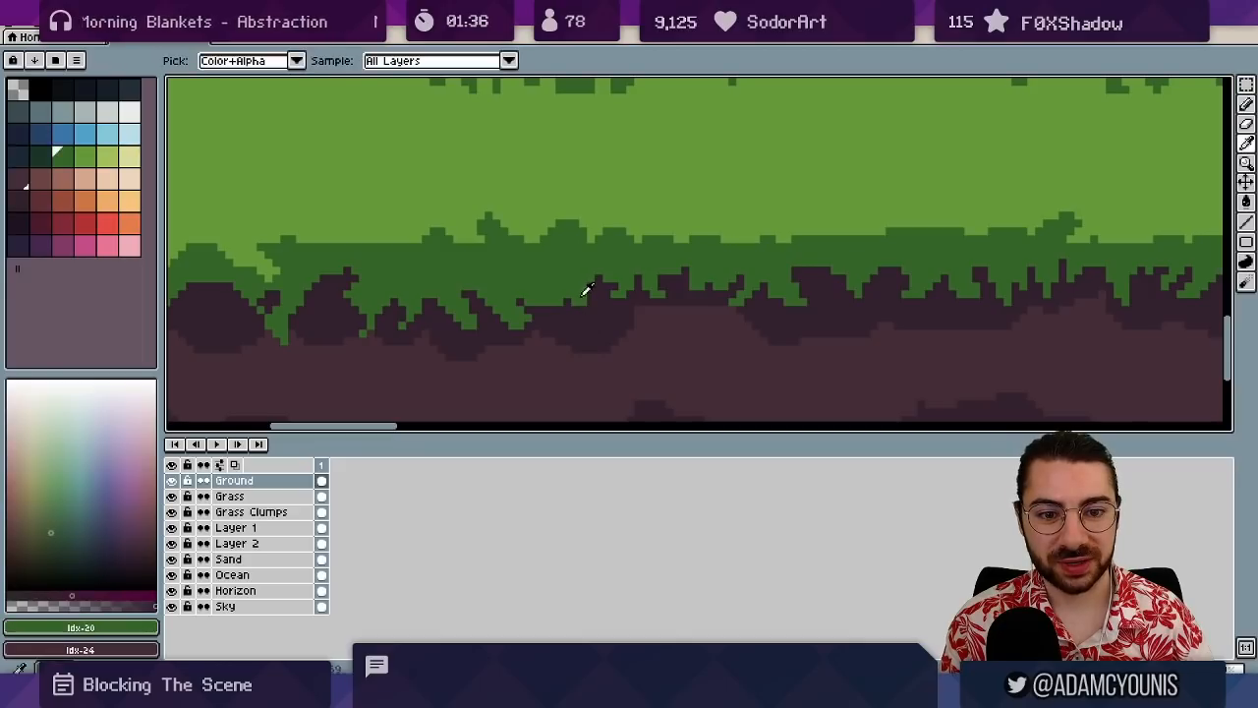
pyautogui.keyDown('alt'); pyautogui.click(556, 295); pyautogui.keyUp('alt')
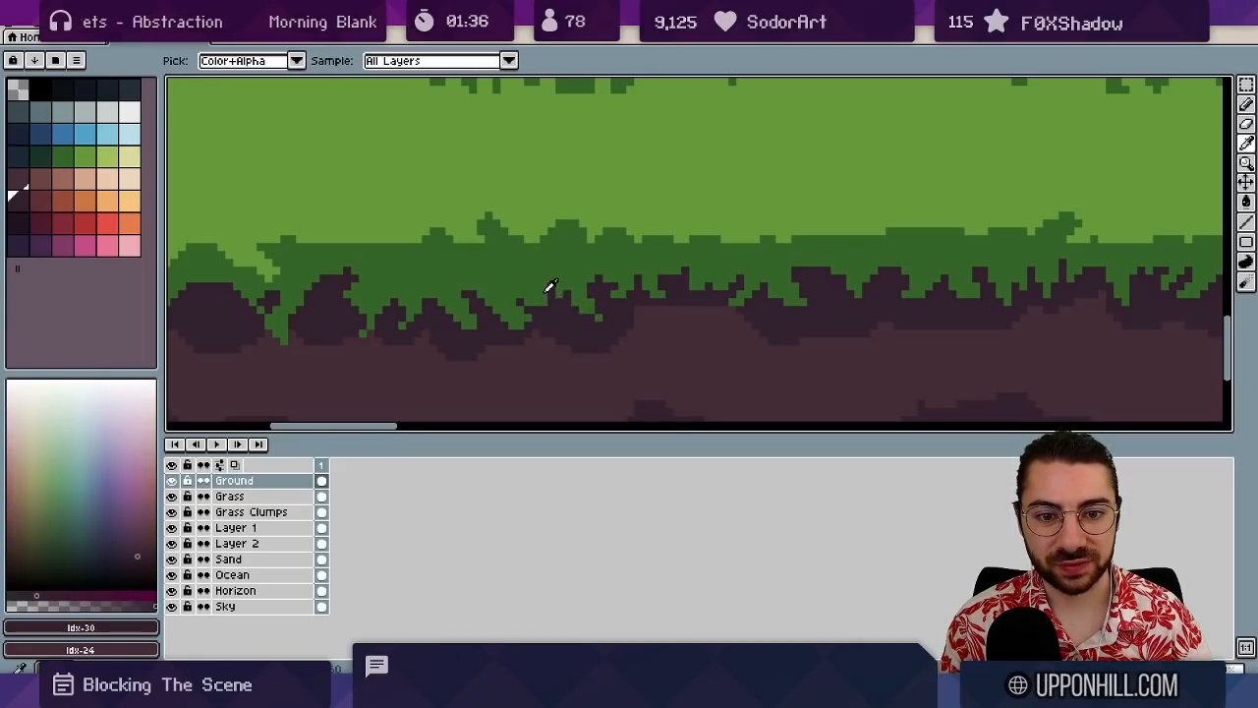
pyautogui.keyDown('alt'); pyautogui.click(548, 284); pyautogui.keyUp('alt')
# - Add thin shadow spikes and green blade tips along the neighbouring stretch of the grass fringe
pyautogui.moveTo(534, 301); pyautogui.dragTo(613, 309)
pyautogui.keyDown('alt'); pyautogui.click(615, 310); pyautogui.keyUp('alt')
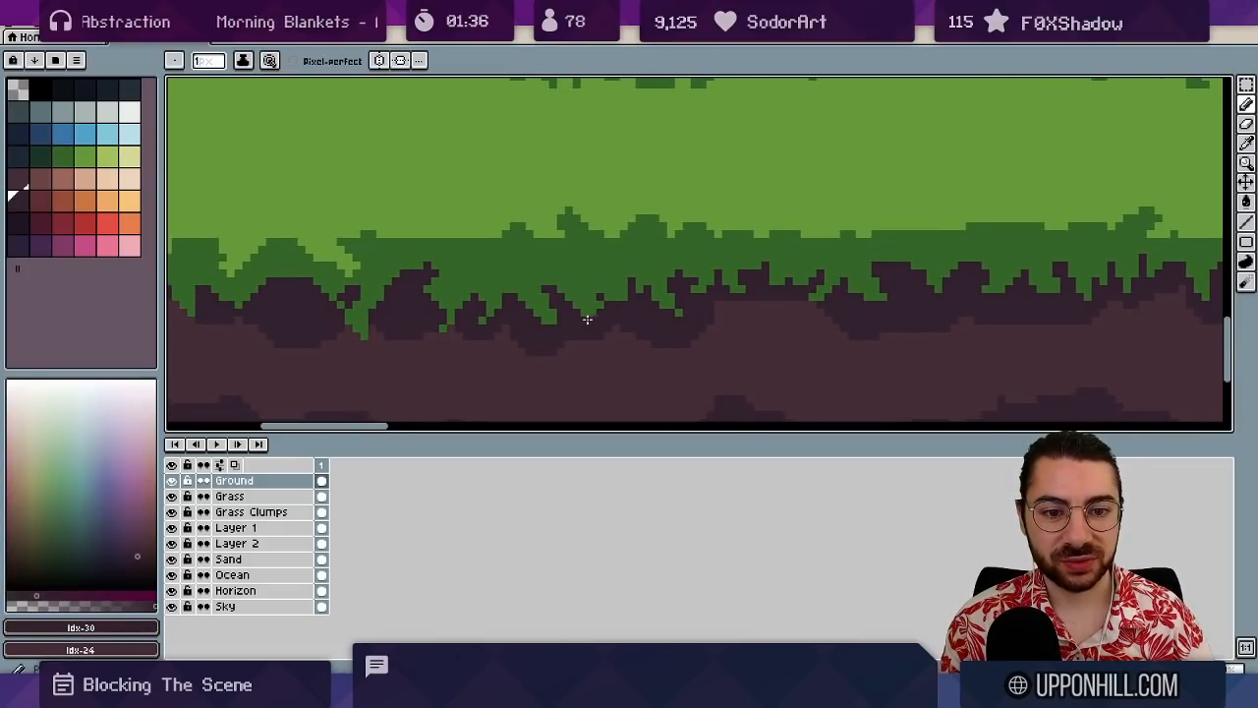
pyautogui.keyDown('alt'); pyautogui.click(611, 306); pyautogui.keyUp('alt')
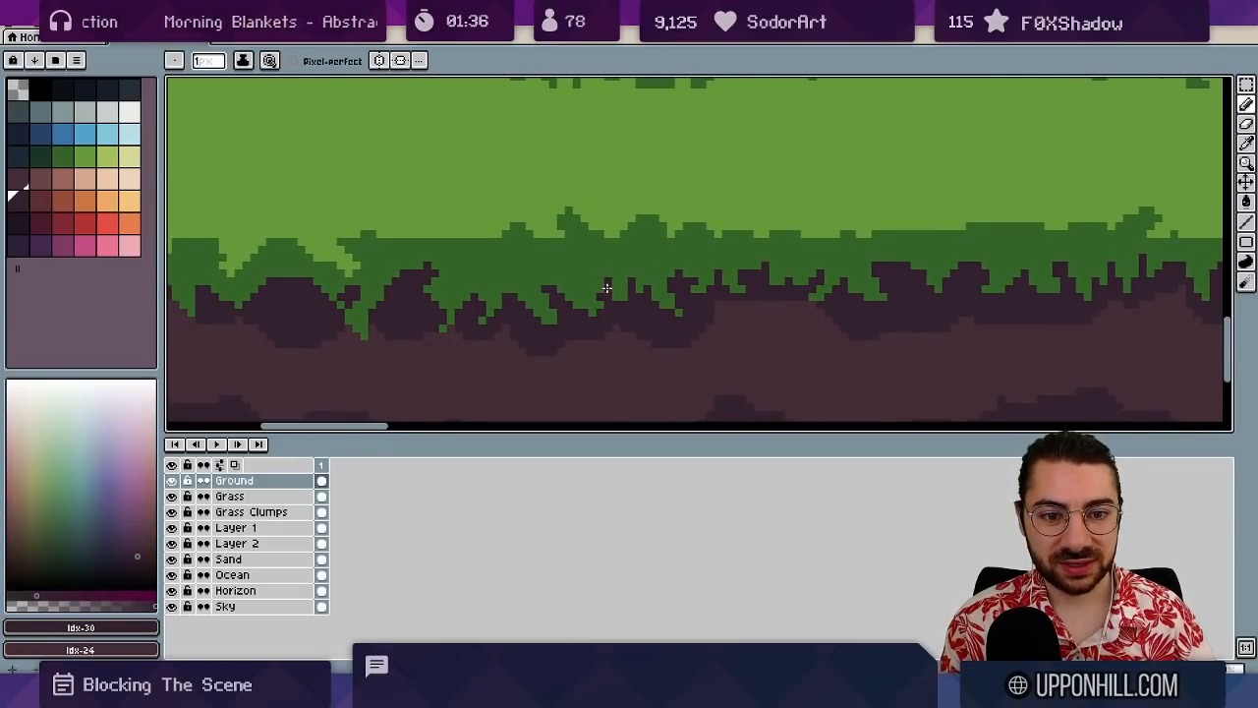
pyautogui.keyDown('alt'); pyautogui.click(621, 287); pyautogui.keyUp('alt')
pyautogui.keyDown('alt'); pyautogui.click(616, 302); pyautogui.keyUp('alt')
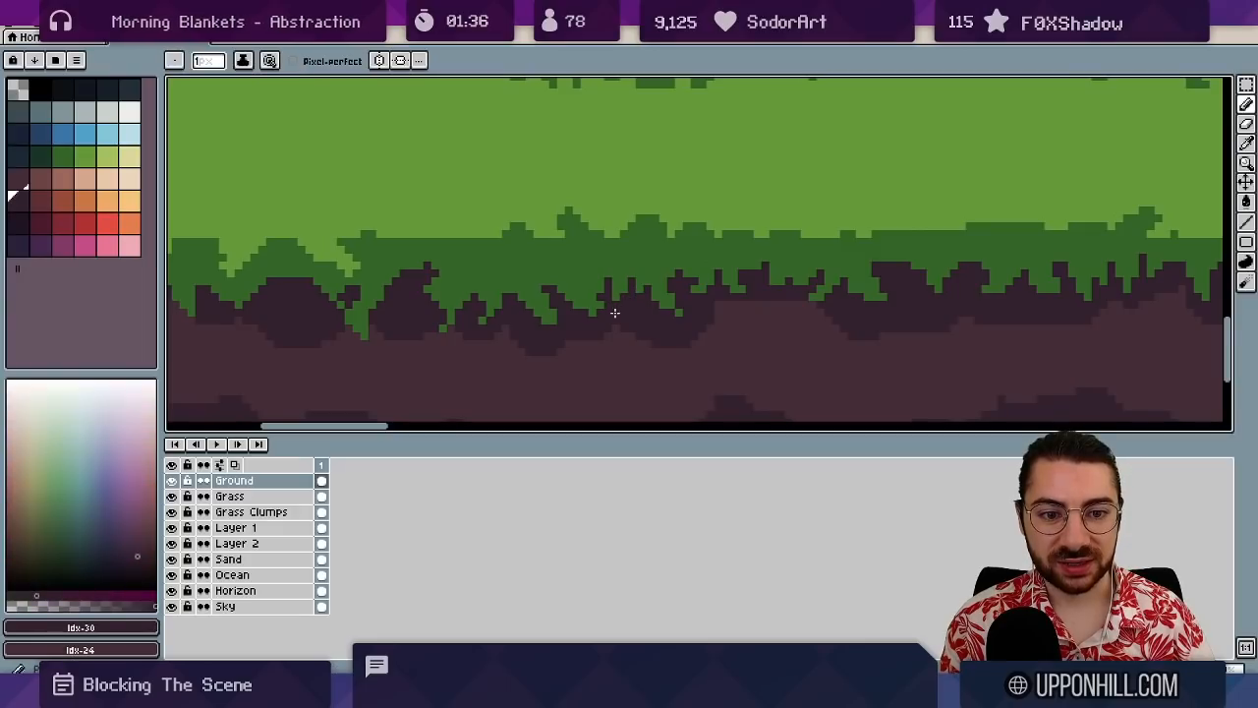
pyautogui.click(616, 295)
pyautogui.keyDown('alt'); pyautogui.click(606, 313); pyautogui.keyUp('alt')
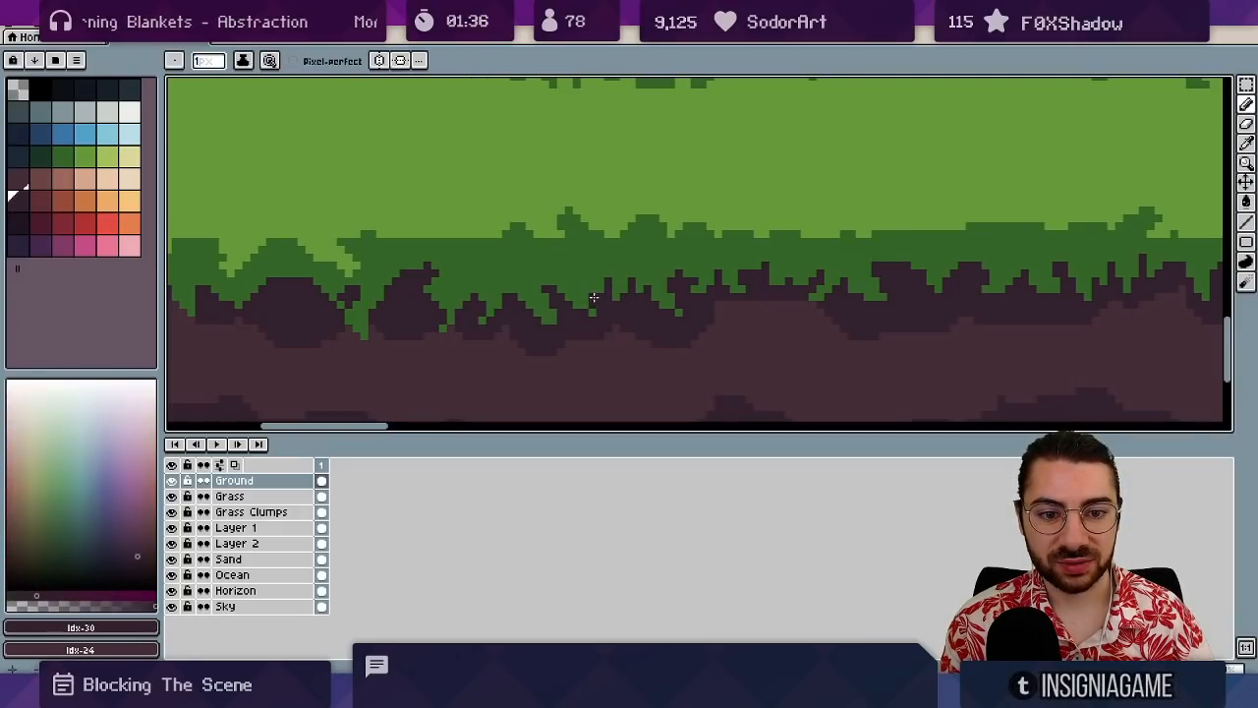
# - Retouch the blade gaps beside the raised brown soil, using sampled dark green and shadow colours
pyautogui.press('z')
pyautogui.scroll(-5, 657, 248)
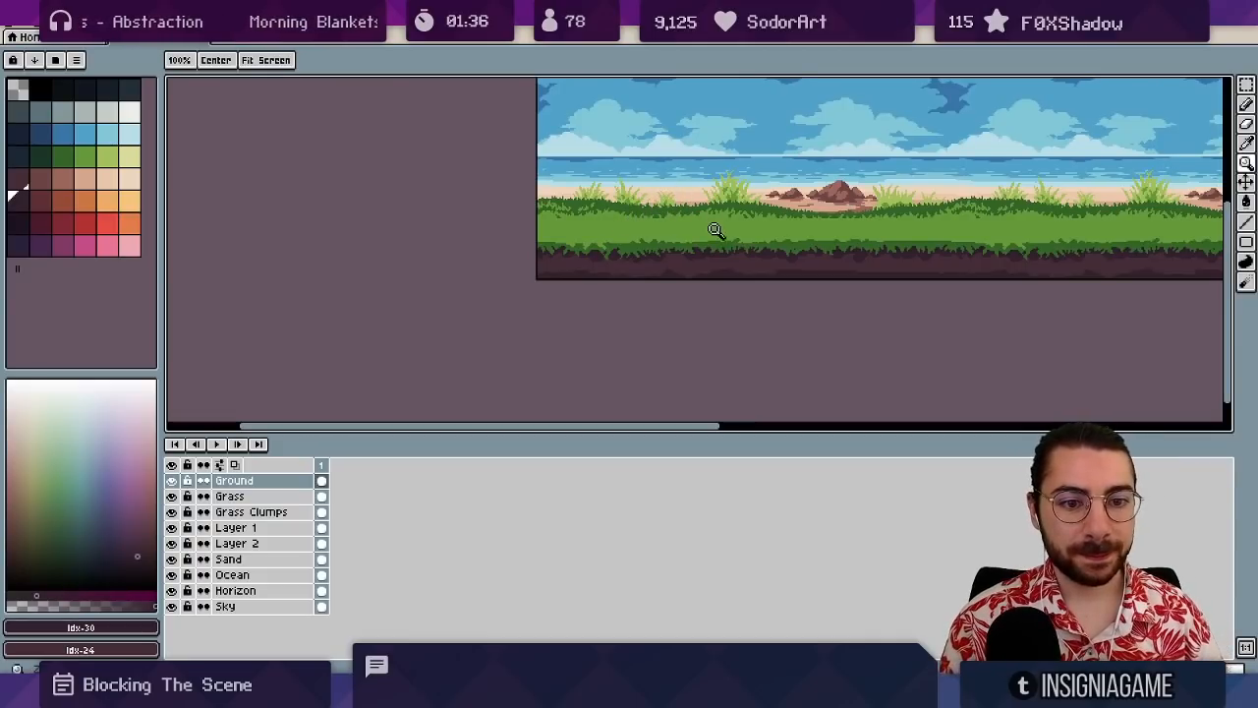
pyautogui.scroll(4, 716, 230)
pyautogui.press('b')
pyautogui.keyDown('alt'); pyautogui.click(636, 224); pyautogui.keyUp('alt')
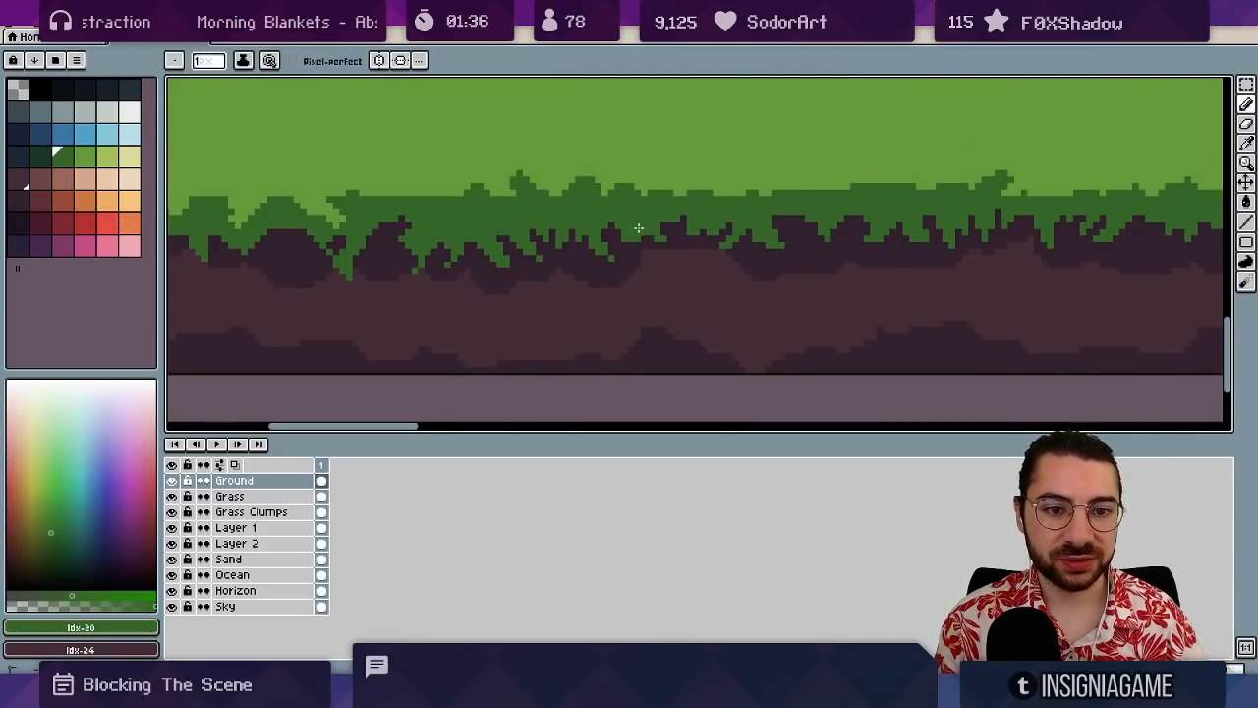
pyautogui.keyDown('alt'); pyautogui.click(631, 241); pyautogui.keyUp('alt')
pyautogui.keyDown('alt'); pyautogui.click(638, 236); pyautogui.keyUp('alt')
pyautogui.keyDown('alt'); pyautogui.click(617, 238); pyautogui.keyUp('alt')
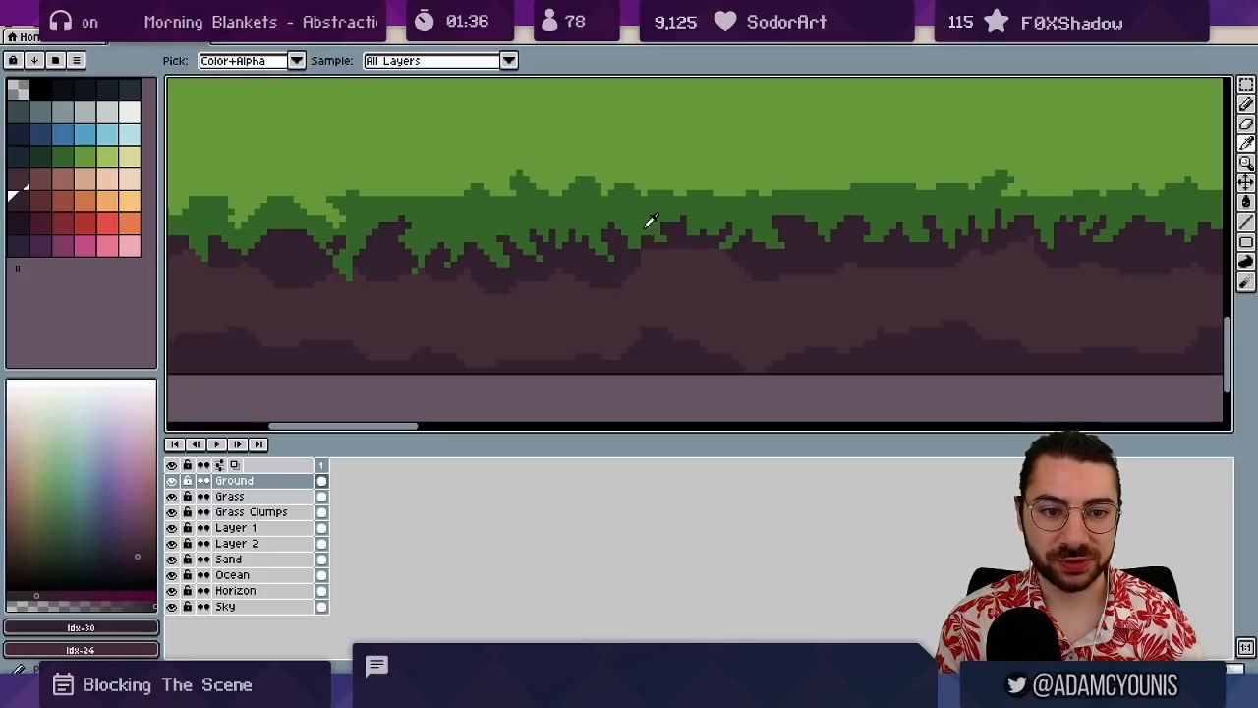
# - Sharpen the short green tips and shadow notches where the fringe meets the edge of the raised brown soil
pyautogui.keyDown('alt'); pyautogui.click(646, 227); pyautogui.keyUp('alt')
pyautogui.click(661, 229)
pyautogui.keyDown('alt'); pyautogui.click(653, 240); pyautogui.keyUp('alt')
pyautogui.keyDown('alt'); pyautogui.click(638, 236); pyautogui.keyUp('alt')
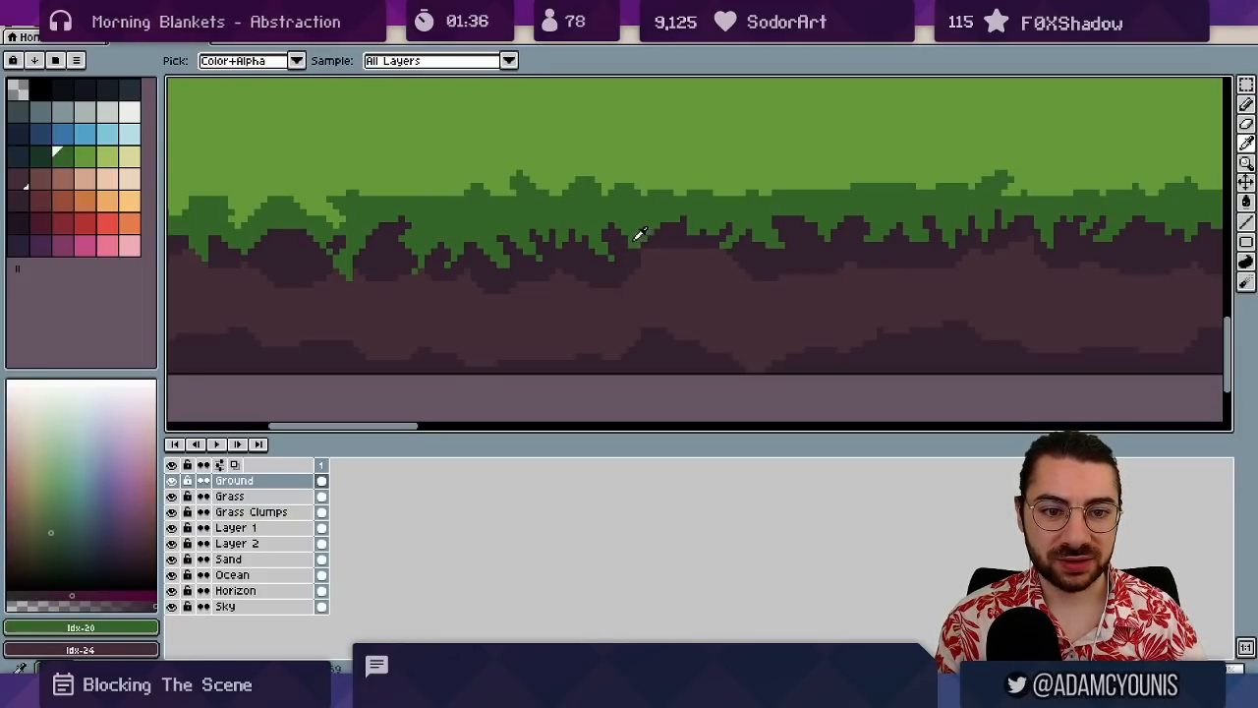
pyautogui.keyDown('alt'); pyautogui.click(624, 237); pyautogui.keyUp('alt')
pyautogui.click(630, 234)
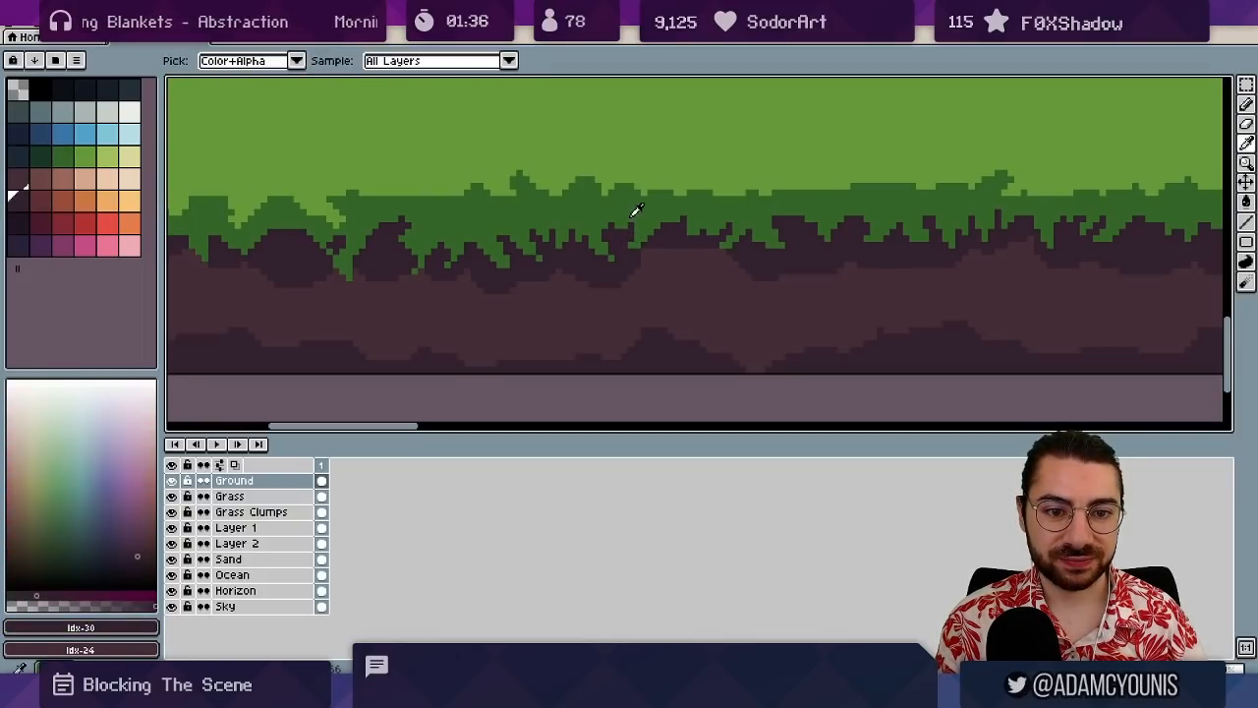
# - Break the narrow rounded shadow mound further along the fringe into slanted green blades with thin shadow gaps
pyautogui.moveTo(466, 242); pyautogui.dragTo(649, 267)
pyautogui.keyDown('alt'); pyautogui.click(558, 248); pyautogui.keyUp('alt')
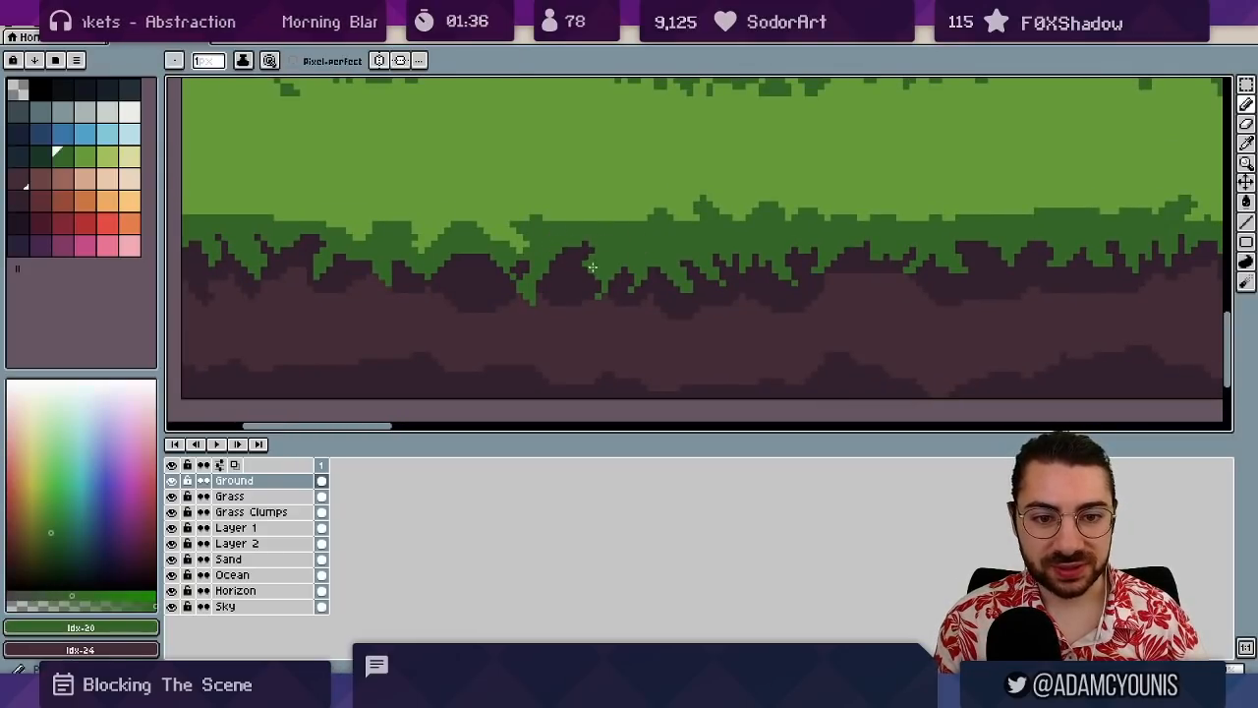
pyautogui.keyDown('alt'); pyautogui.click(591, 284); pyautogui.keyUp('alt')
pyautogui.moveTo(612, 269); pyautogui.dragTo(599, 284)
pyautogui.keyDown('alt'); pyautogui.click(607, 256); pyautogui.keyUp('alt')
pyautogui.keyDown('alt'); pyautogui.click(594, 280); pyautogui.keyUp('alt')
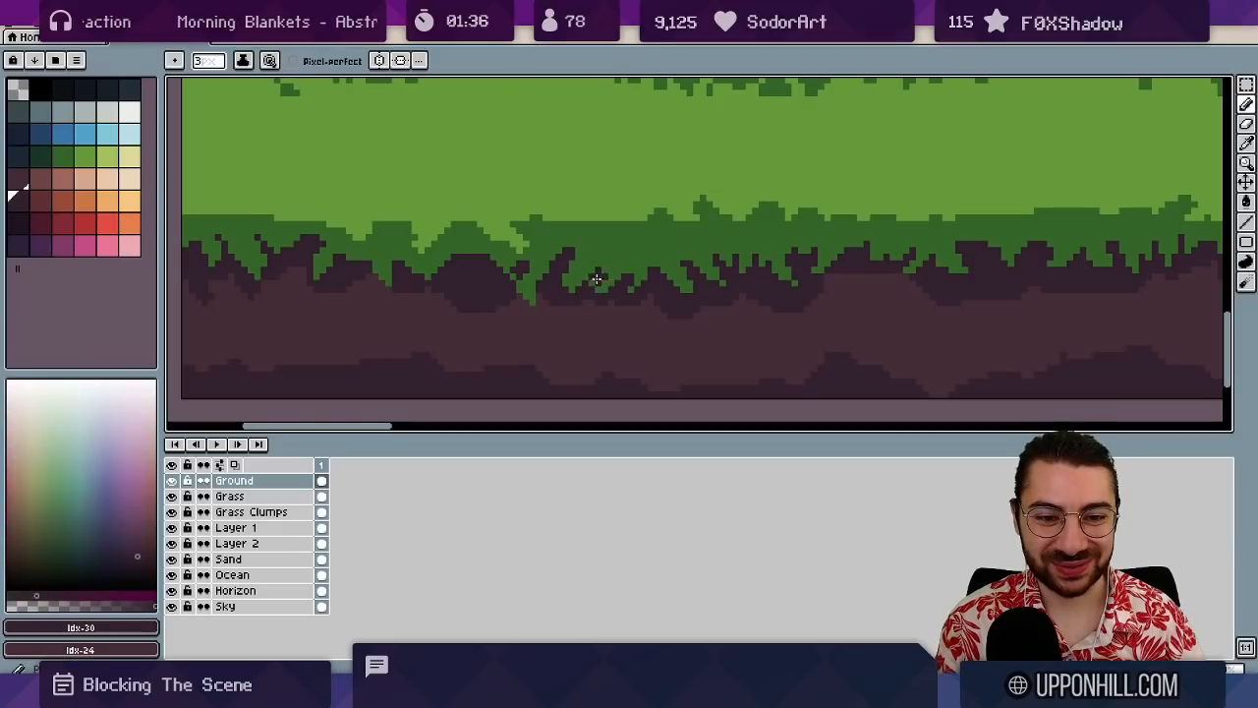
pyautogui.keyDown('alt'); pyautogui.click(606, 279); pyautogui.keyUp('alt')
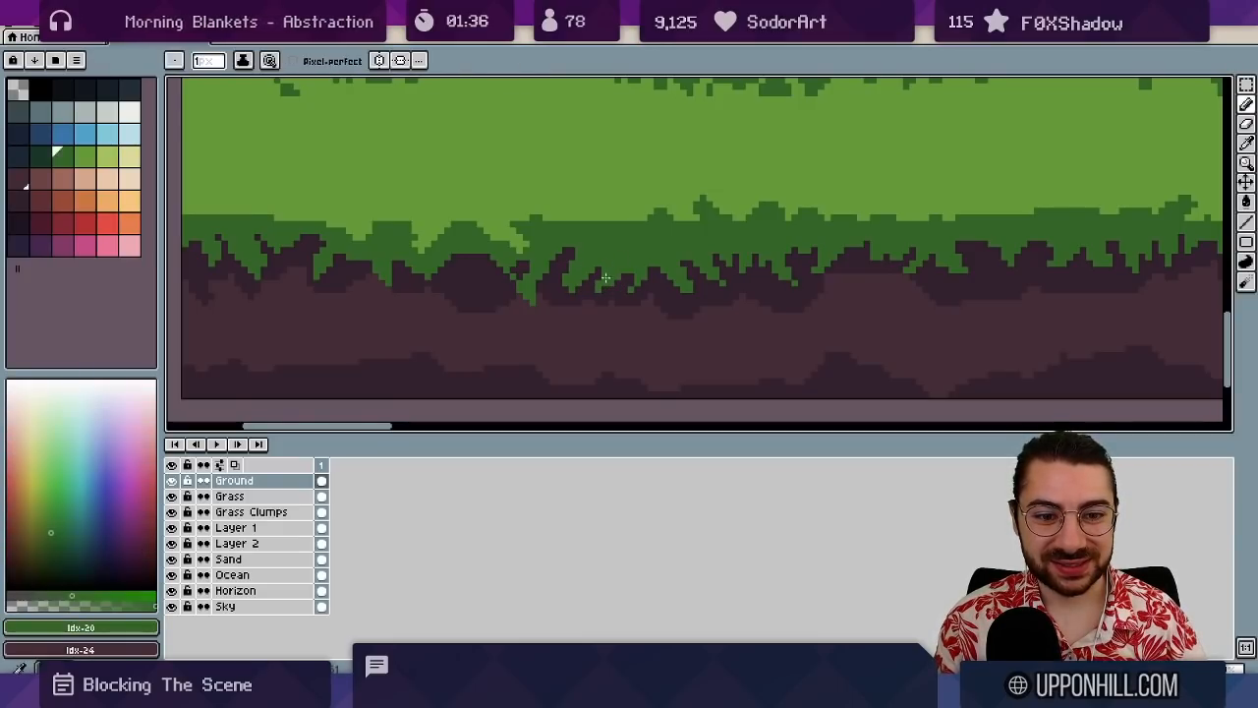
pyautogui.keyDown('alt'); pyautogui.click(634, 273); pyautogui.keyUp('alt')
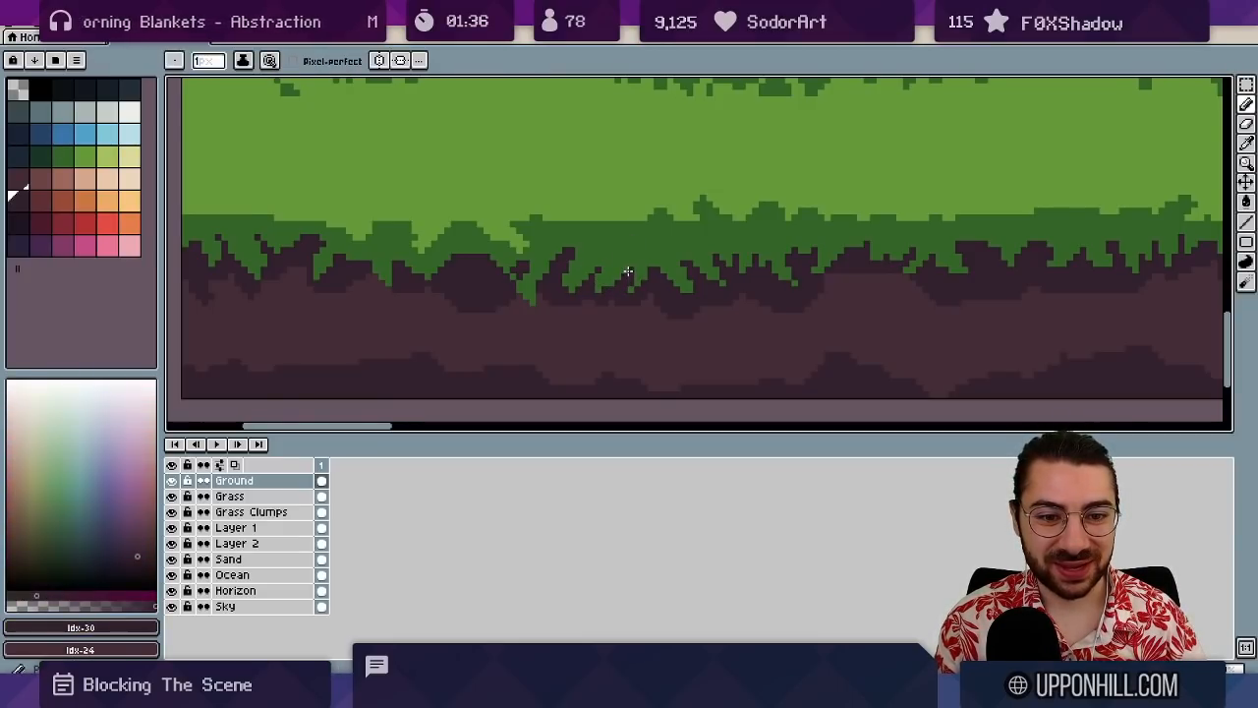
# - Shorten the long green blade hanging into the soil between the two shadow mounds, painting over its tip
pyautogui.press('z')
pyautogui.moveTo(639, 226)
pyautogui.mouseDown()
pyautogui.moveTo(542, 251)
pyautogui.moveTo(738, 242)
pyautogui.mouseUp()
pyautogui.keyDown('alt'); pyautogui.click(635, 242); pyautogui.keyUp('alt')
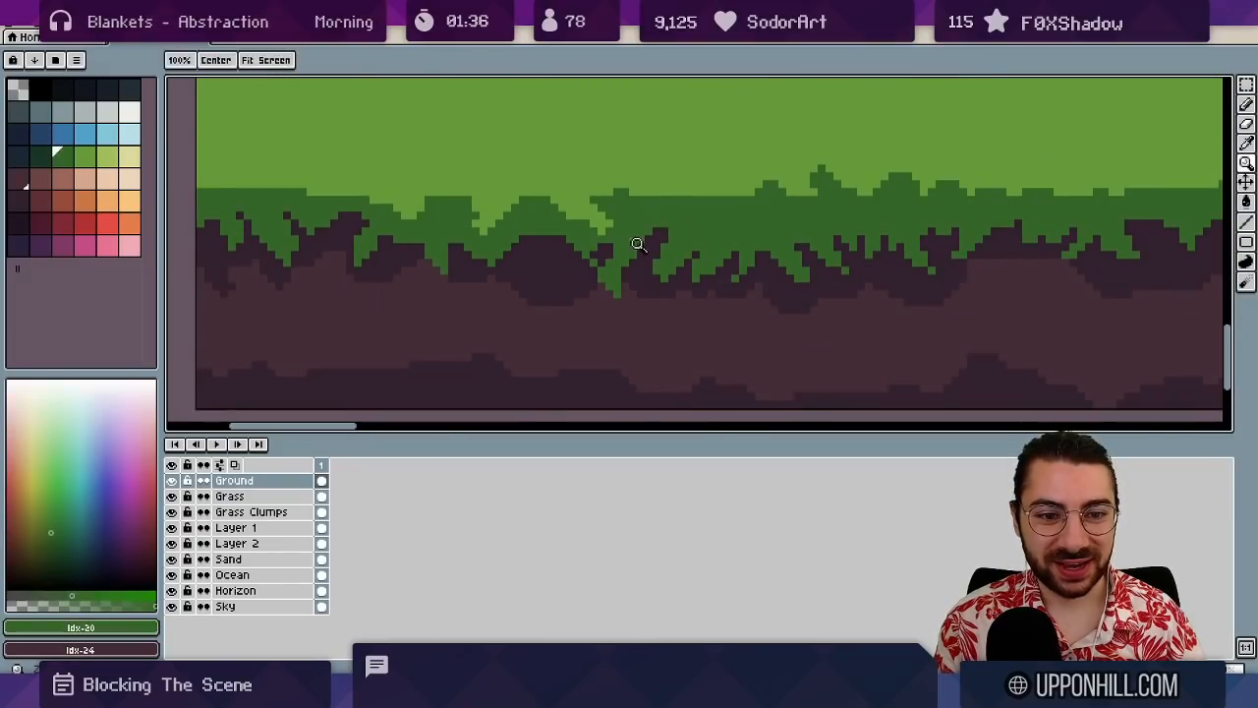
pyautogui.press('b')
pyautogui.keyDown('alt'); pyautogui.click(631, 280); pyautogui.keyUp('alt')
pyautogui.keyDown('alt'); pyautogui.click(618, 303); pyautogui.keyUp('alt')
pyautogui.moveTo(618, 293); pyautogui.dragTo(608, 284)
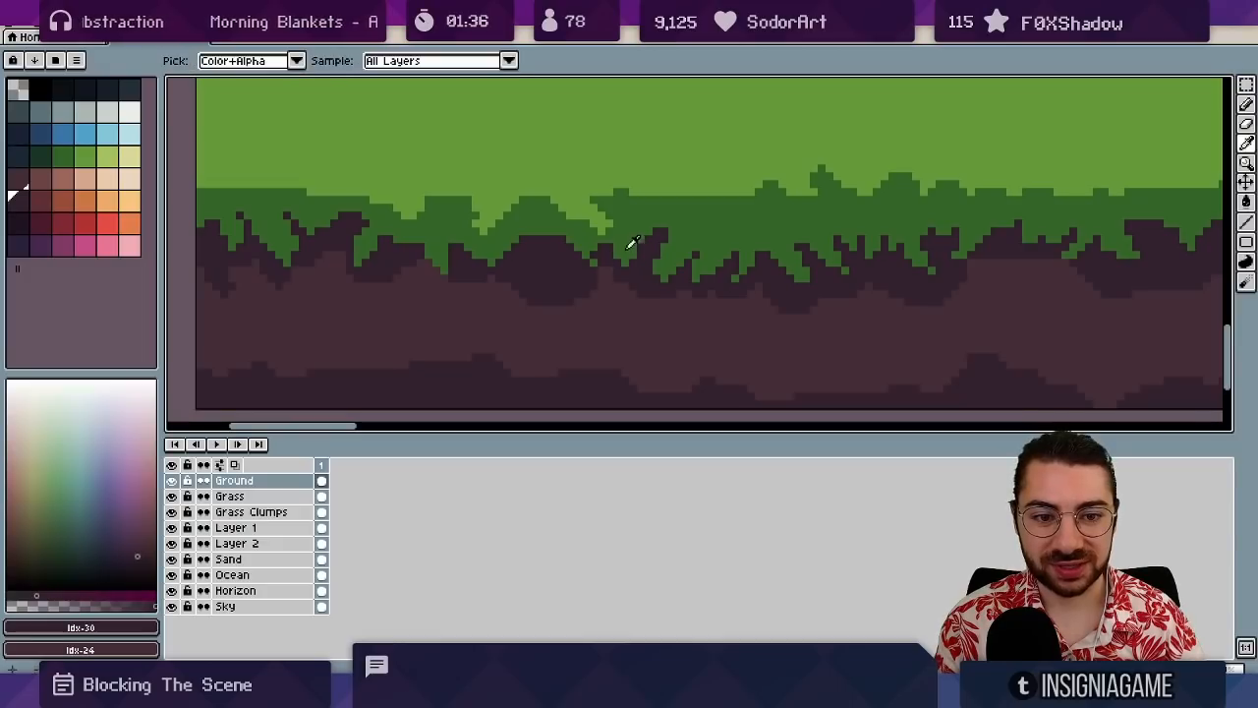
# - Reshape the small green blade and shadow gap at the edge of the wide rounded shadow mound
pyautogui.keyDown('alt'); pyautogui.click(626, 257); pyautogui.keyUp('alt')
pyautogui.keyDown('alt'); pyautogui.click(603, 258); pyautogui.keyUp('alt')
pyautogui.click(592, 262)
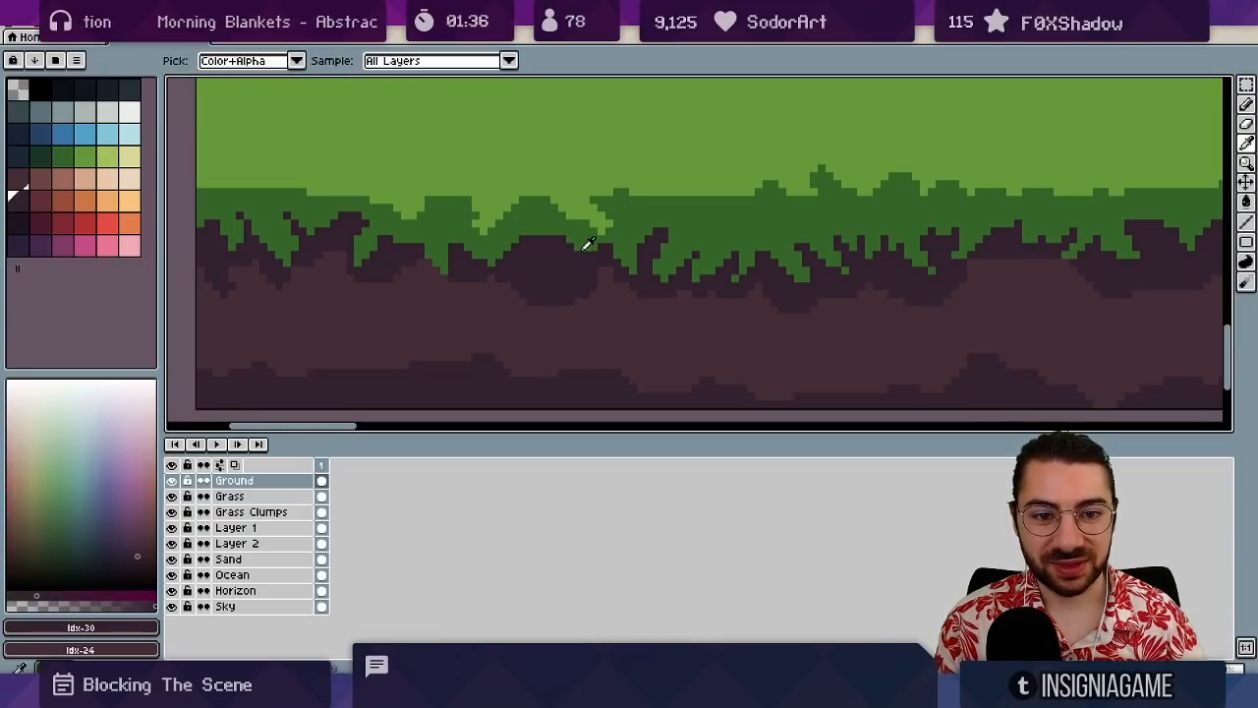
pyautogui.keyDown('alt'); pyautogui.click(589, 243); pyautogui.keyUp('alt')
pyautogui.keyDown('alt'); pyautogui.click(600, 253); pyautogui.keyUp('alt')
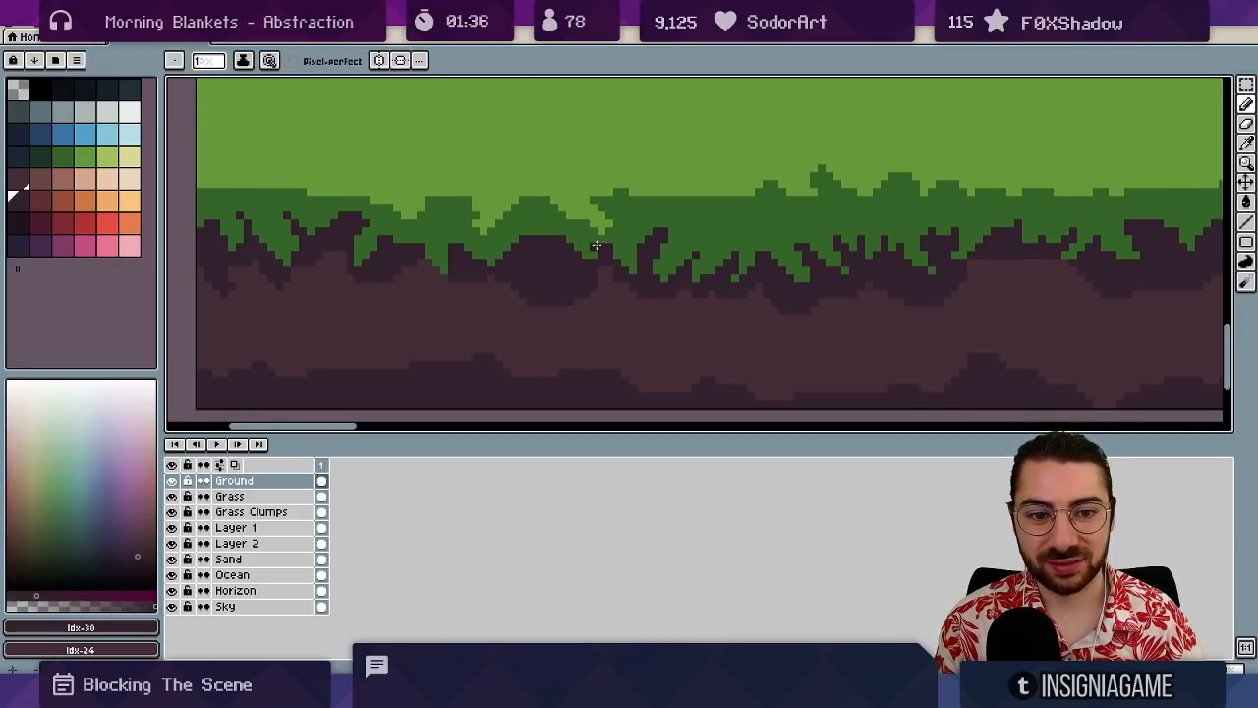
pyautogui.click(594, 241)
# - Carve the wide rounded shadow mound into a pointed peak and a thin slanted spike with green blades
pyautogui.keyDown('alt'); pyautogui.click(590, 254); pyautogui.keyUp('alt')
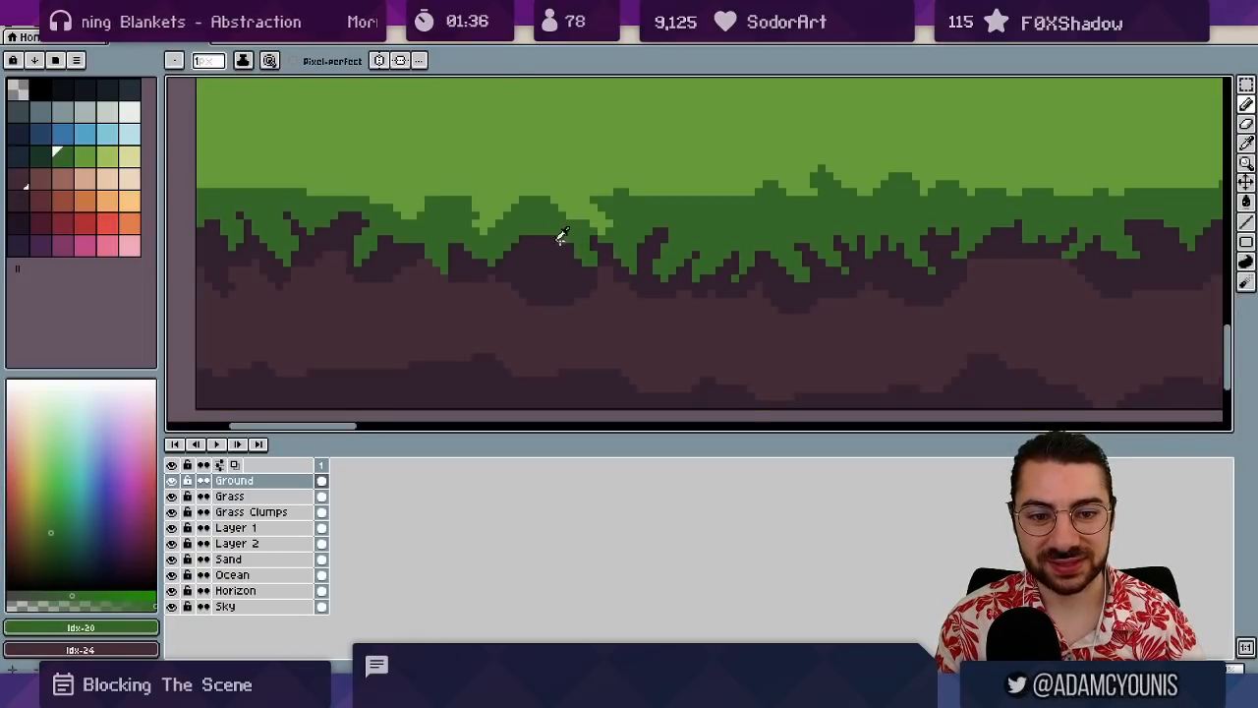
pyautogui.keyDown('alt'); pyautogui.click(502, 268); pyautogui.keyUp('alt')
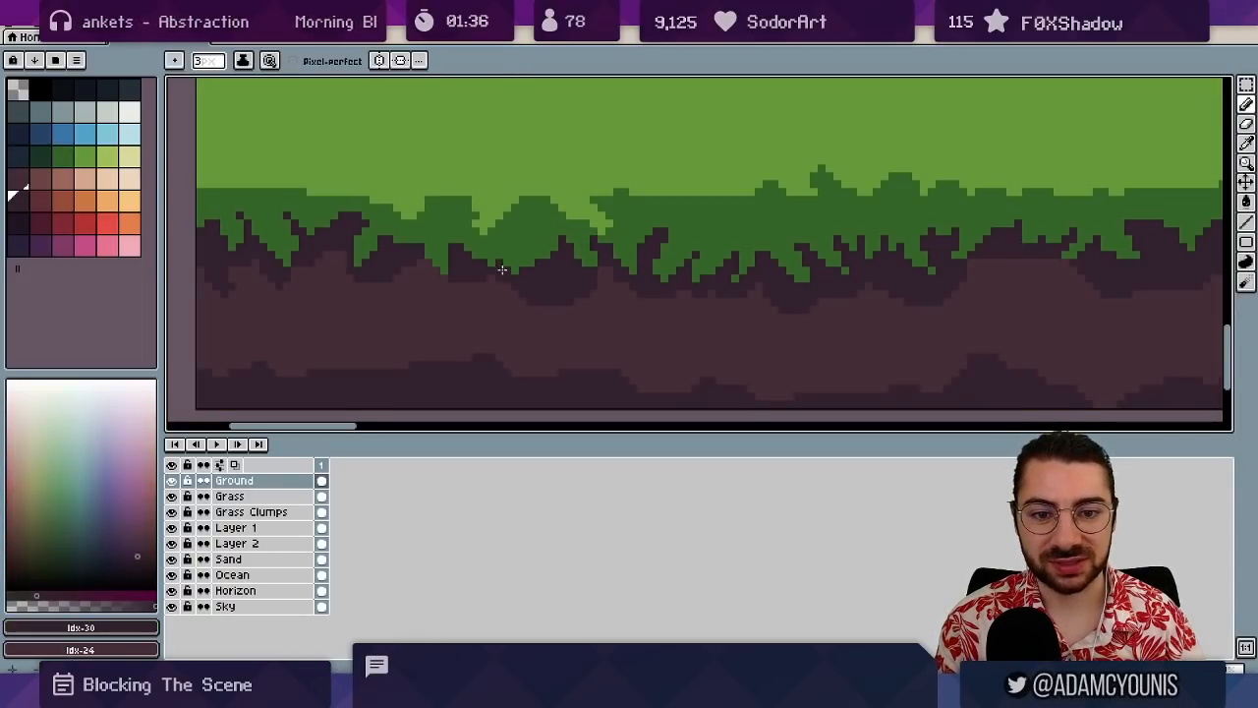
pyautogui.keyDown('alt'); pyautogui.click(497, 236); pyautogui.keyUp('alt')
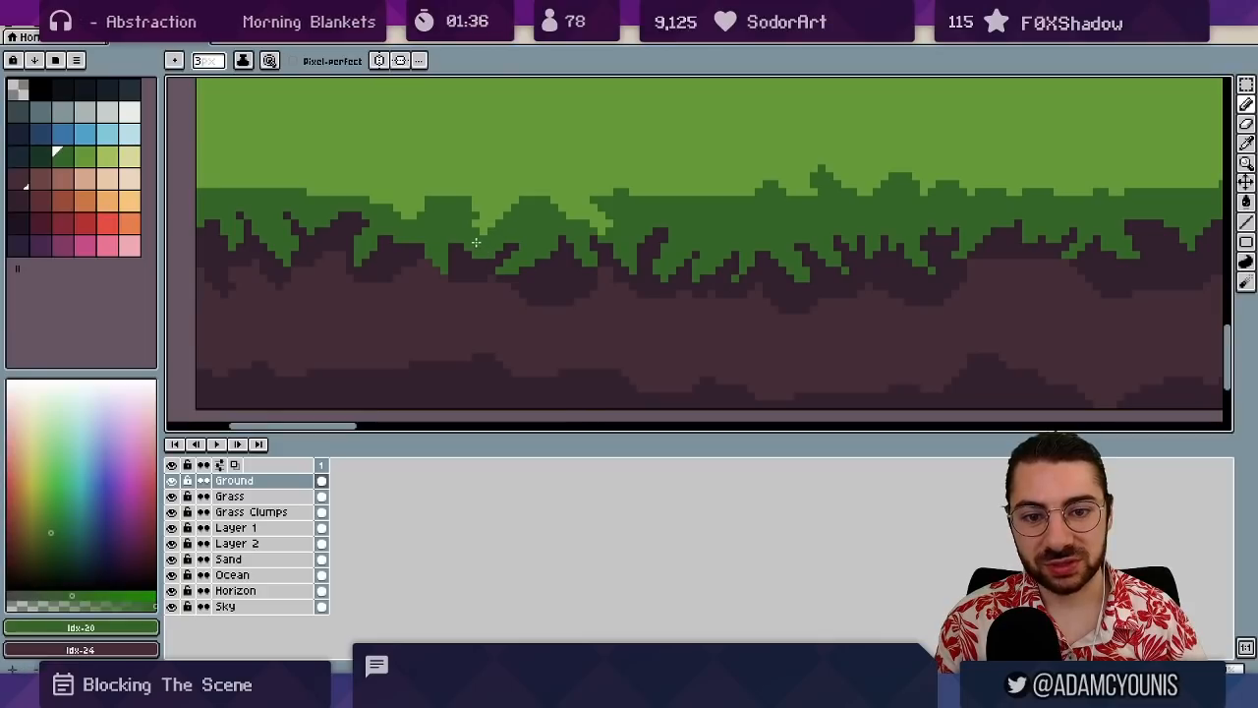
pyautogui.press('i')
pyautogui.scroll(-3, 554, 213)
pyautogui.scroll(3, 590, 236)
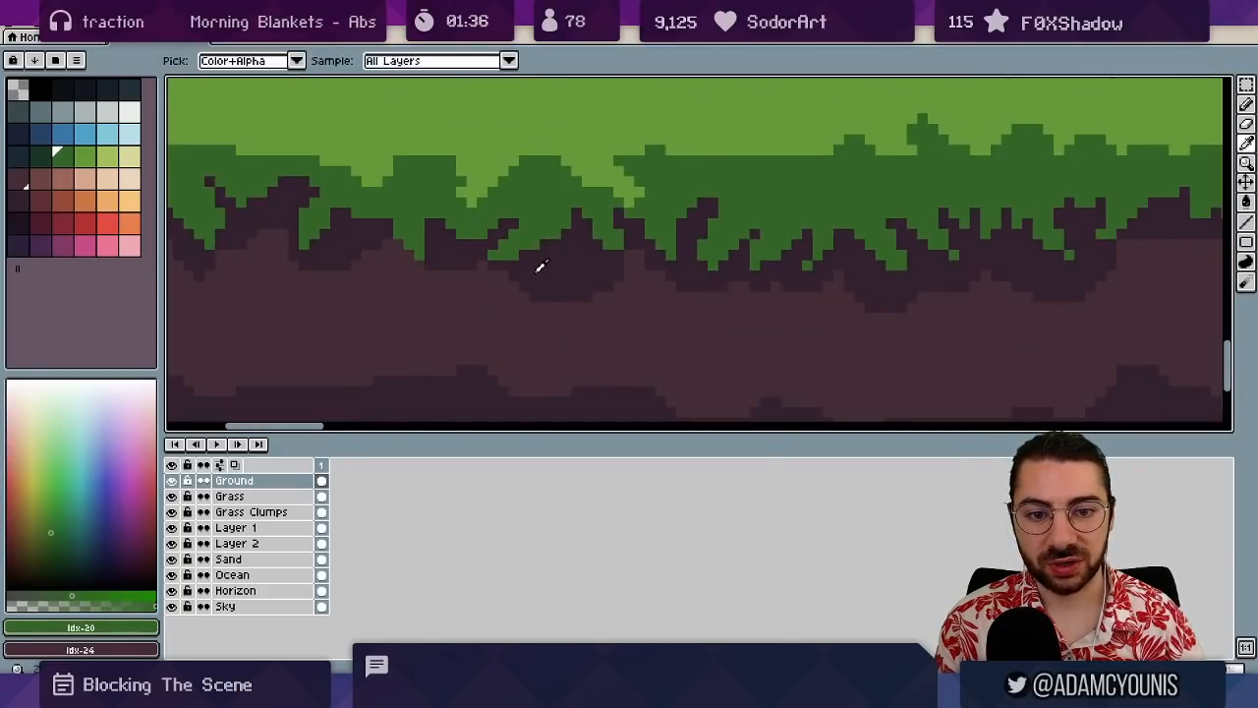
pyautogui.keyDown('alt'); pyautogui.click(539, 266); pyautogui.keyUp('alt')
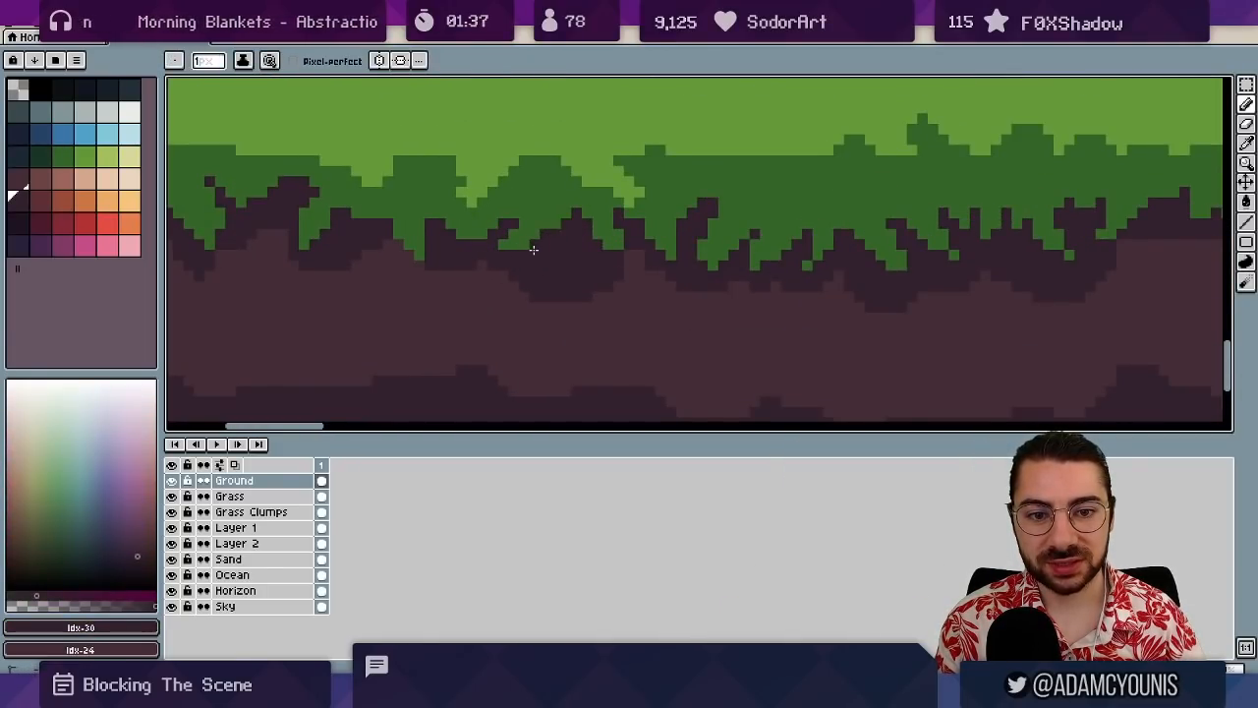
pyautogui.keyDown('alt'); pyautogui.click(534, 226); pyautogui.keyUp('alt')
# - Slope the square shadow corner beside the neighbouring green blade and reshape the shadow's lower edge beneath it
pyautogui.press('z')
pyautogui.click(581, 261)
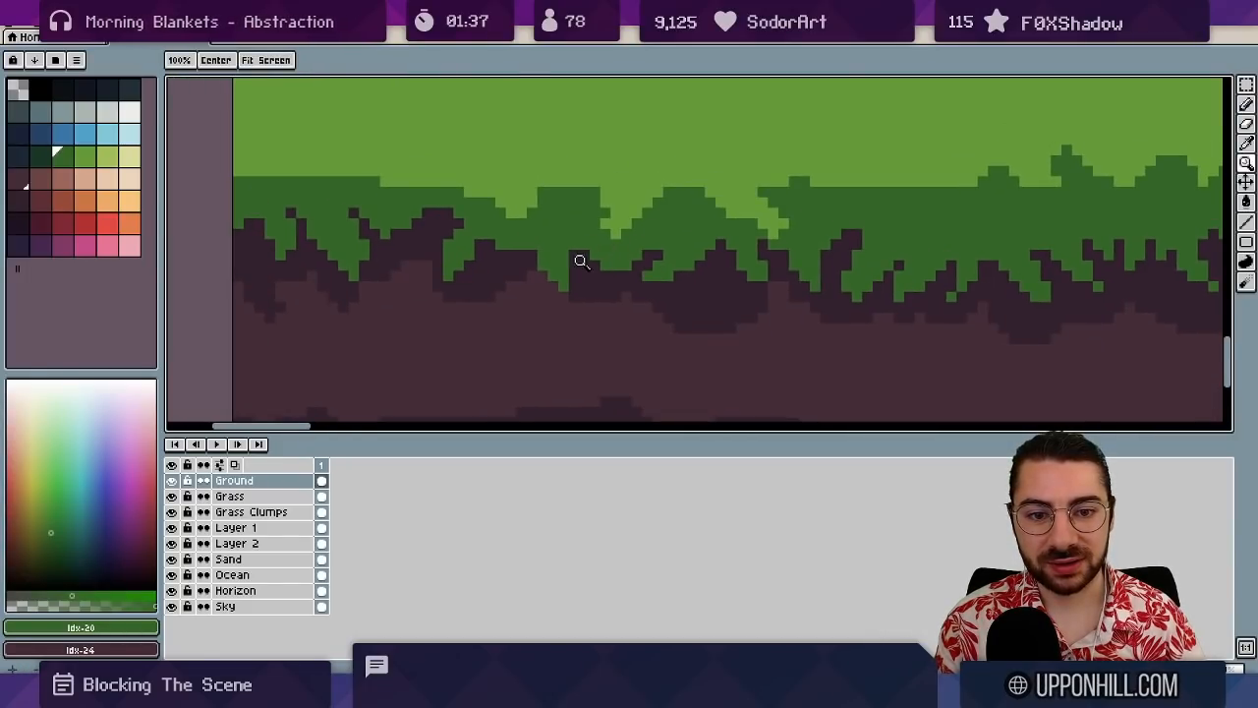
pyautogui.press('b')
pyautogui.keyDown('alt'); pyautogui.click(576, 275); pyautogui.keyUp('alt')
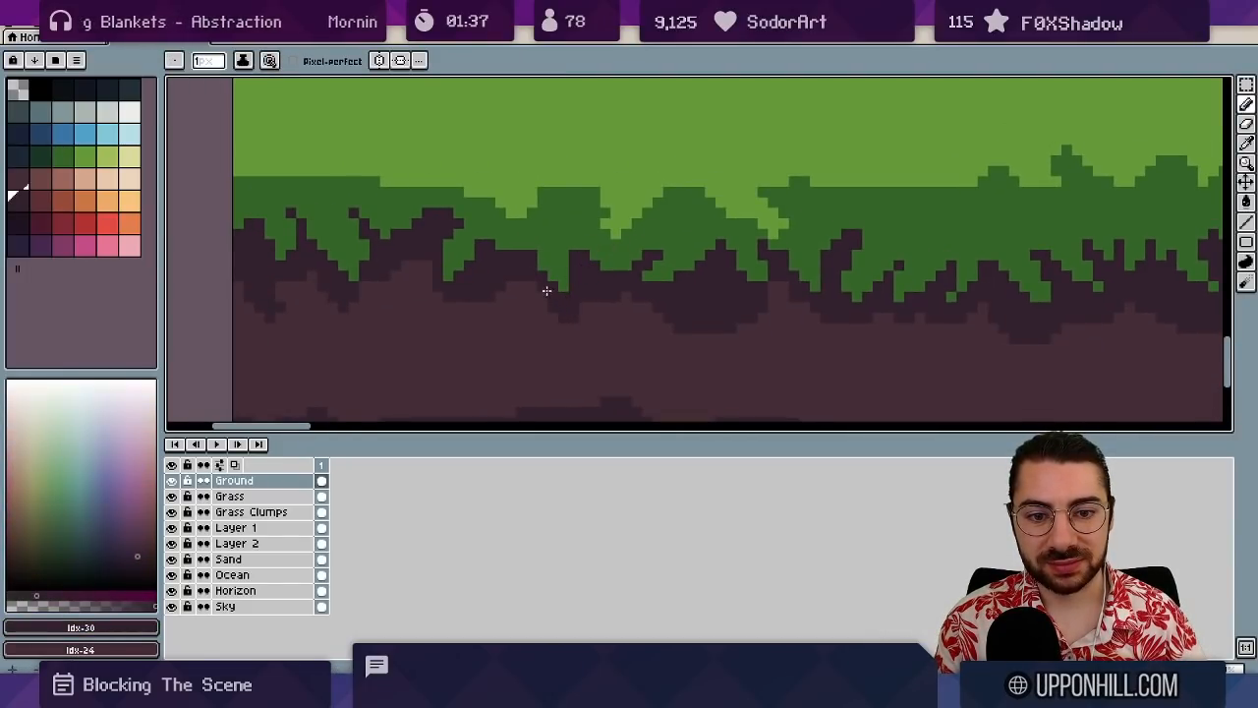
pyautogui.moveTo(494, 283)
pyautogui.mouseDown()
pyautogui.moveTo(575, 297)
pyautogui.moveTo(550, 311)
pyautogui.mouseUp()
pyautogui.keyDown('alt'); pyautogui.click(563, 310); pyautogui.keyUp('alt')
pyautogui.keyDown('alt'); pyautogui.click(472, 272); pyautogui.keyUp('alt')
# - Rework the brown soil and shadow edge beneath the tall shadow peak near the canvas's left edge
pyautogui.press('z')
pyautogui.scroll(-8, 554, 261)
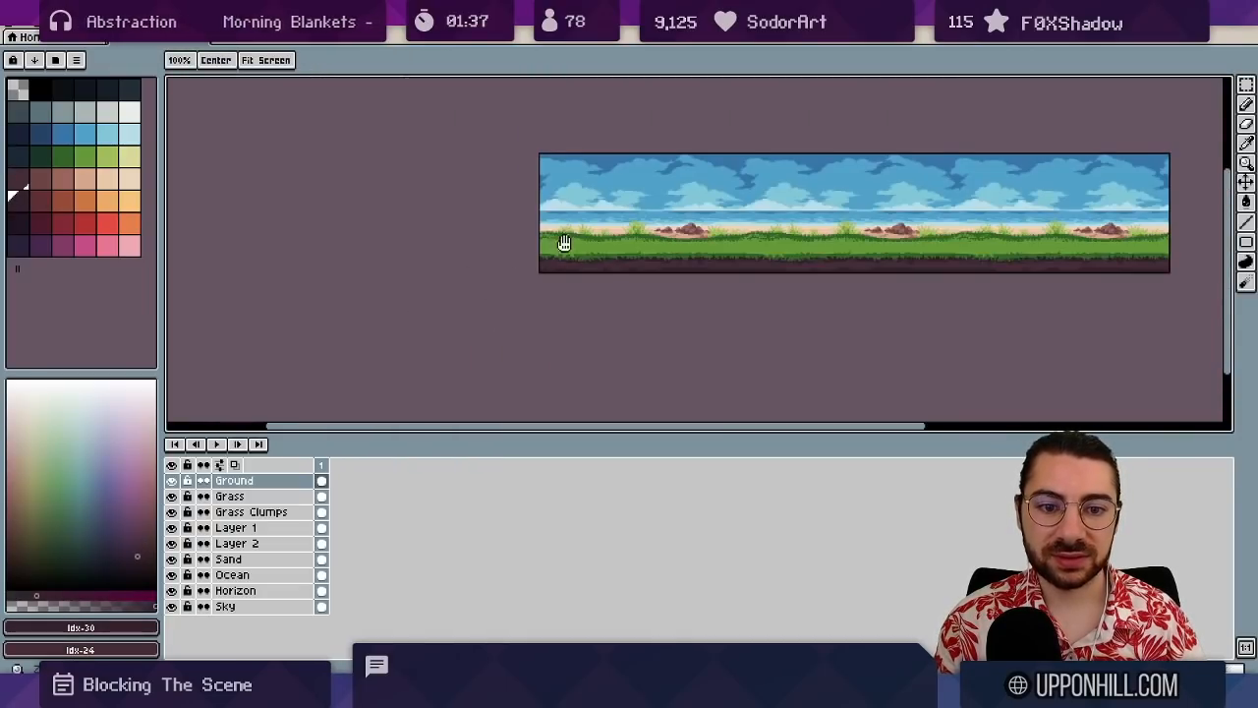
pyautogui.moveTo(560, 244); pyautogui.dragTo(511, 241)
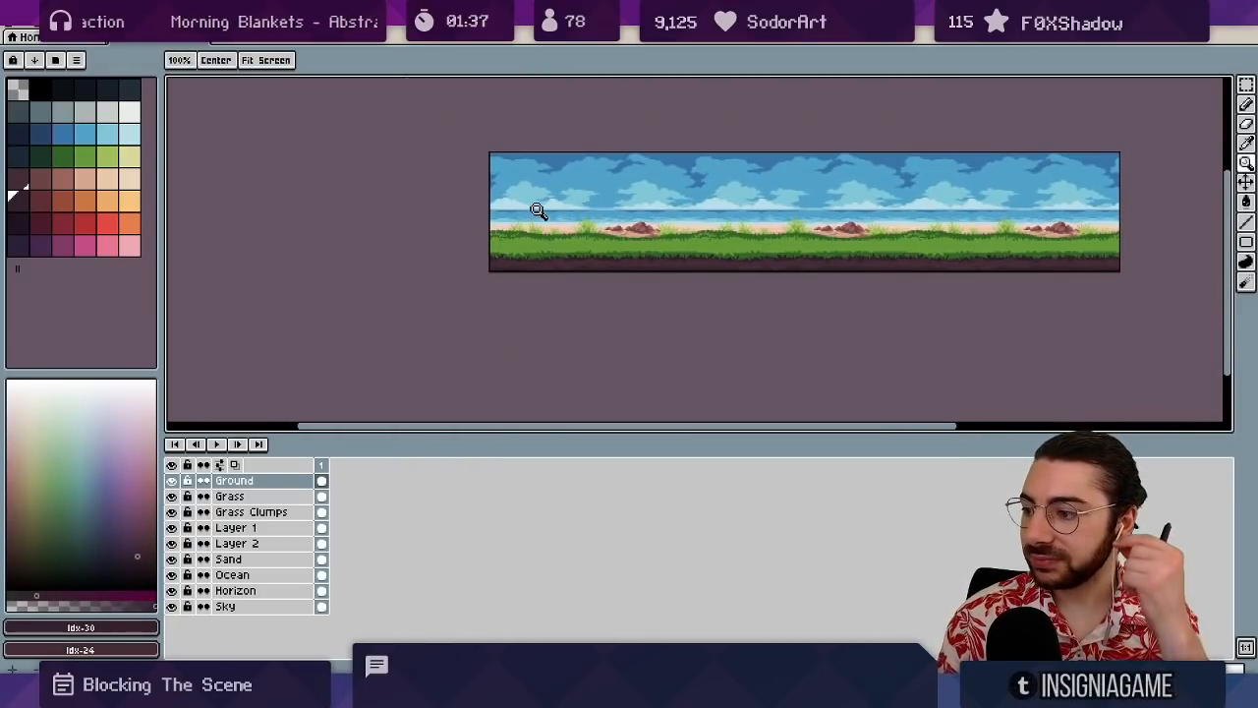
pyautogui.scroll(5, 526, 258)
pyautogui.scroll(2, 612, 264)
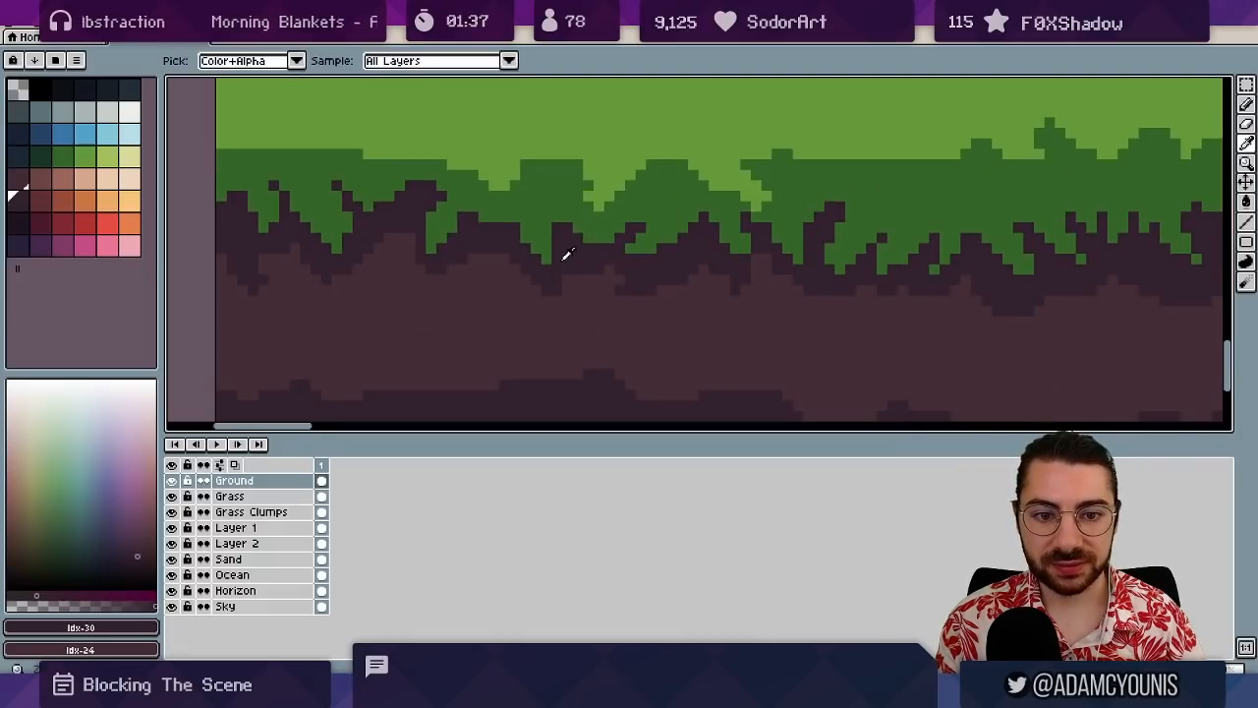
pyautogui.keyDown('alt'); pyautogui.click(413, 255); pyautogui.keyUp('alt')
pyautogui.moveTo(399, 246)
pyautogui.mouseDown()
pyautogui.moveTo(461, 278)
pyautogui.moveTo(482, 260)
pyautogui.mouseUp()
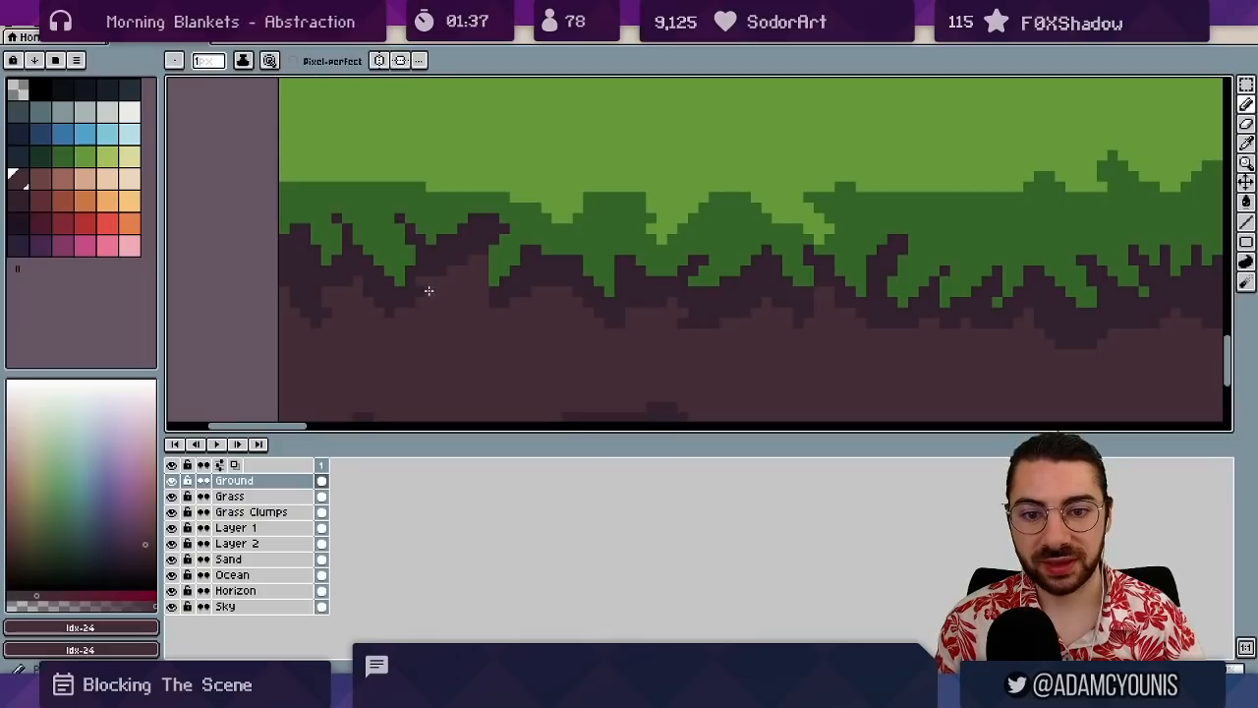
pyautogui.keyDown('alt'); pyautogui.click(414, 276); pyautogui.keyUp('alt')
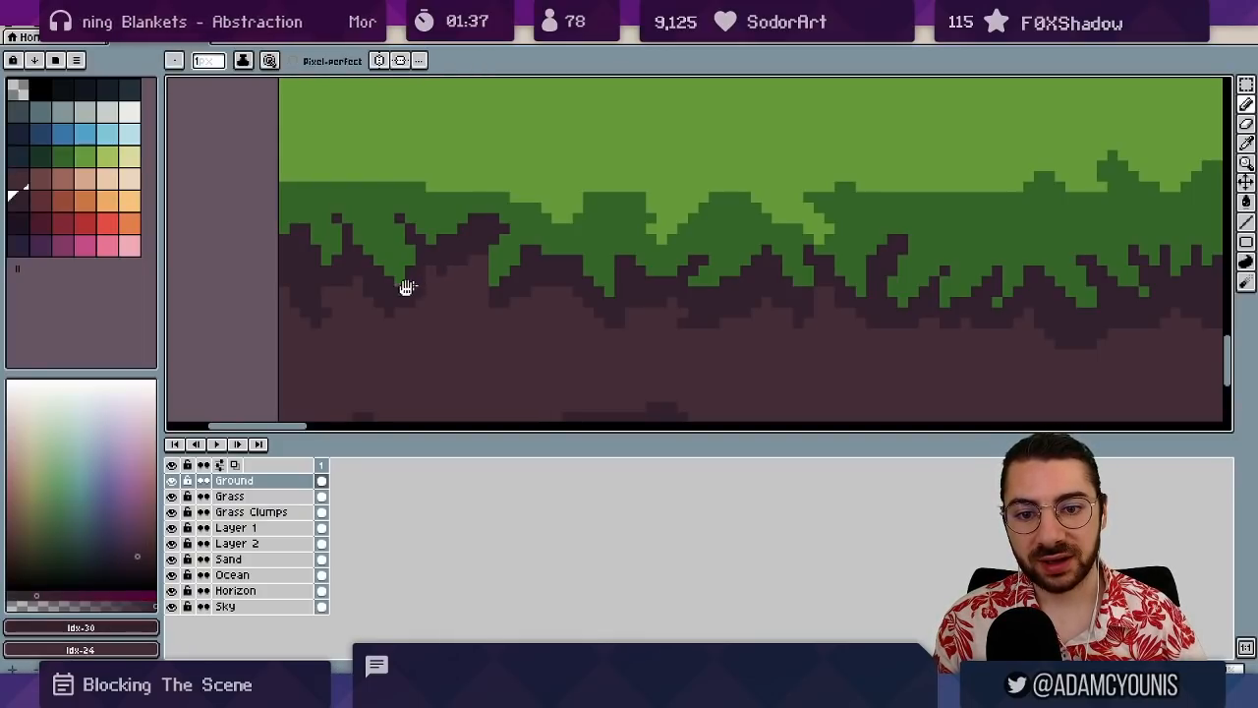
pyautogui.moveTo(407, 284); pyautogui.dragTo(483, 315)
# - Reshape the shadow point hanging into the brown soil at the canvas's left edge, using sampled soil and shadow colours
pyautogui.keyDown('alt'); pyautogui.click(480, 317); pyautogui.keyUp('alt')
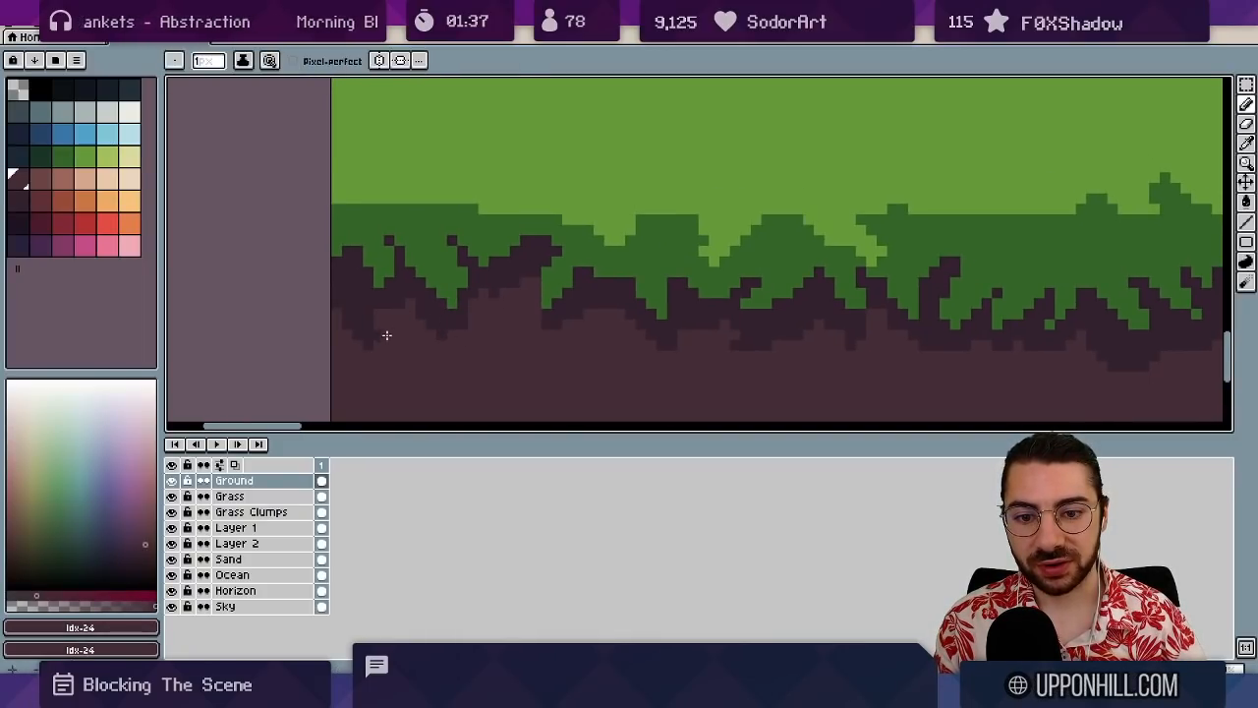
pyautogui.keyDown('alt'); pyautogui.click(372, 305); pyautogui.keyUp('alt')
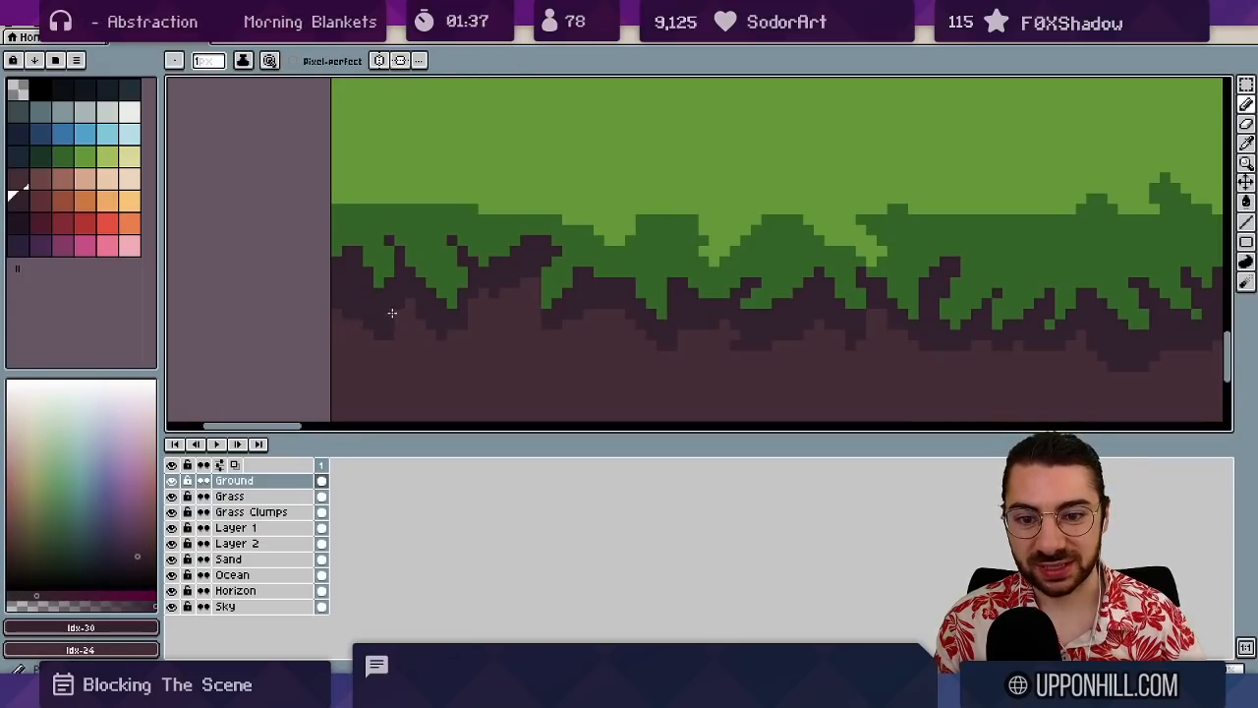
pyautogui.keyDown('alt'); pyautogui.click(391, 345); pyautogui.keyUp('alt')
pyautogui.keyDown('alt'); pyautogui.click(384, 306); pyautogui.keyUp('alt')
pyautogui.click(378, 344)
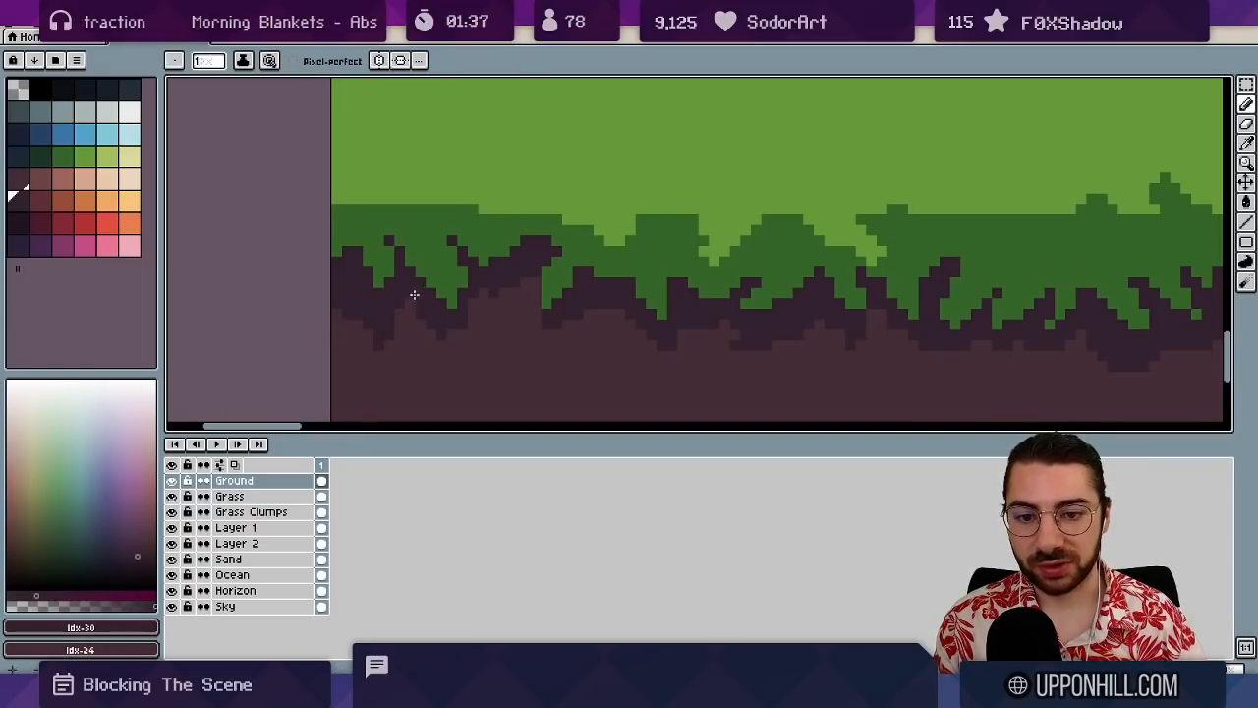
# - Cut slanted dark green blades into the blocky shadow lumps in the fringe below the large grass clump
pyautogui.scroll(-4, 528, 265)
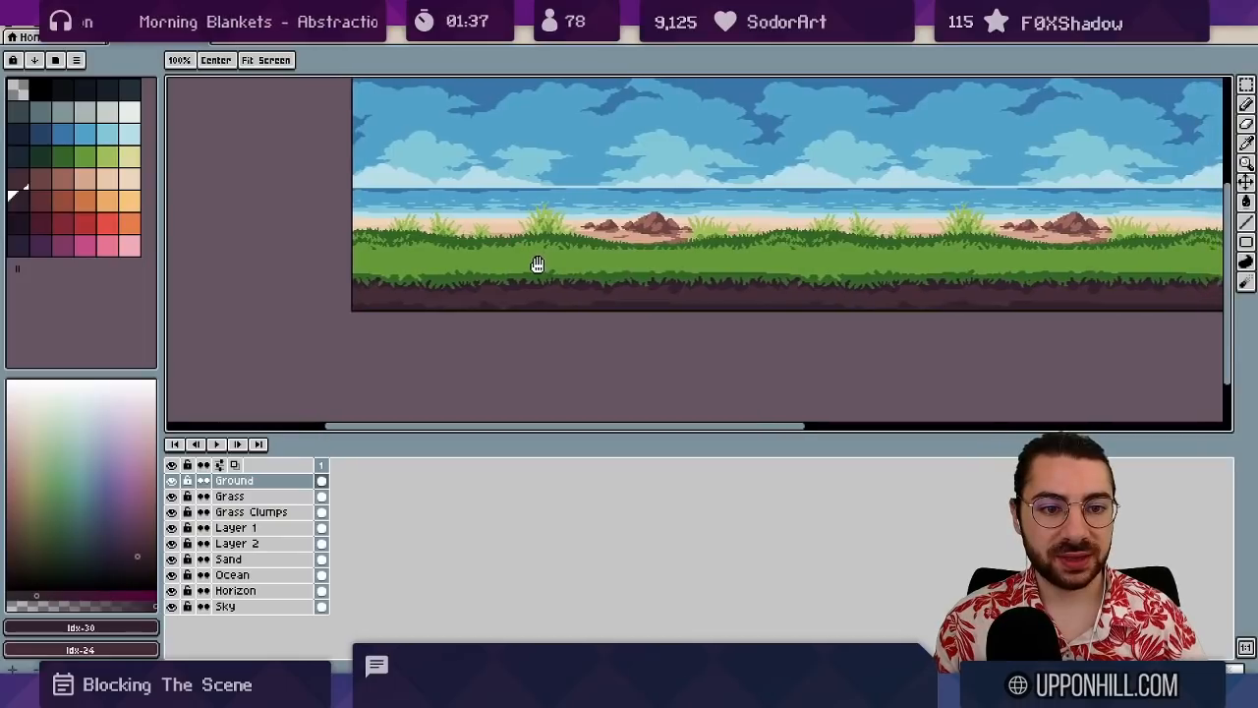
pyautogui.moveTo(537, 264); pyautogui.dragTo(514, 270)
pyautogui.scroll(1, 590, 269)
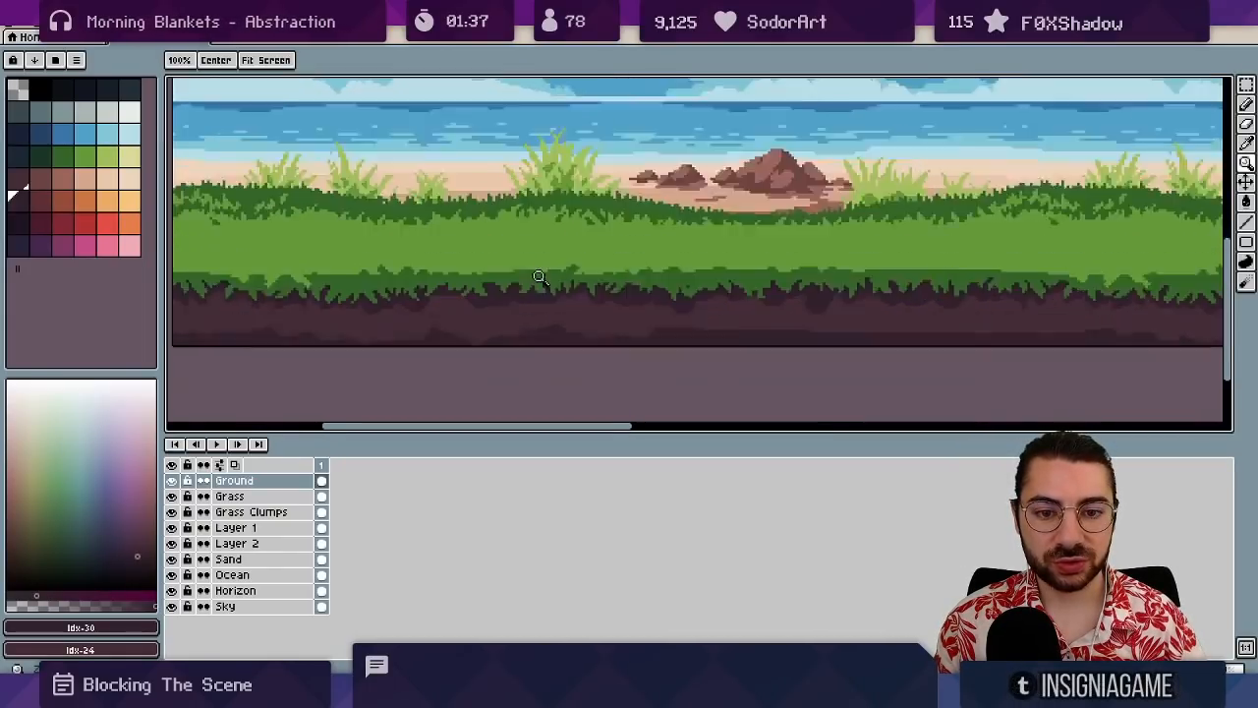
pyautogui.scroll(1, 540, 276)
pyautogui.keyDown('alt'); pyautogui.click(520, 276); pyautogui.keyUp('alt')
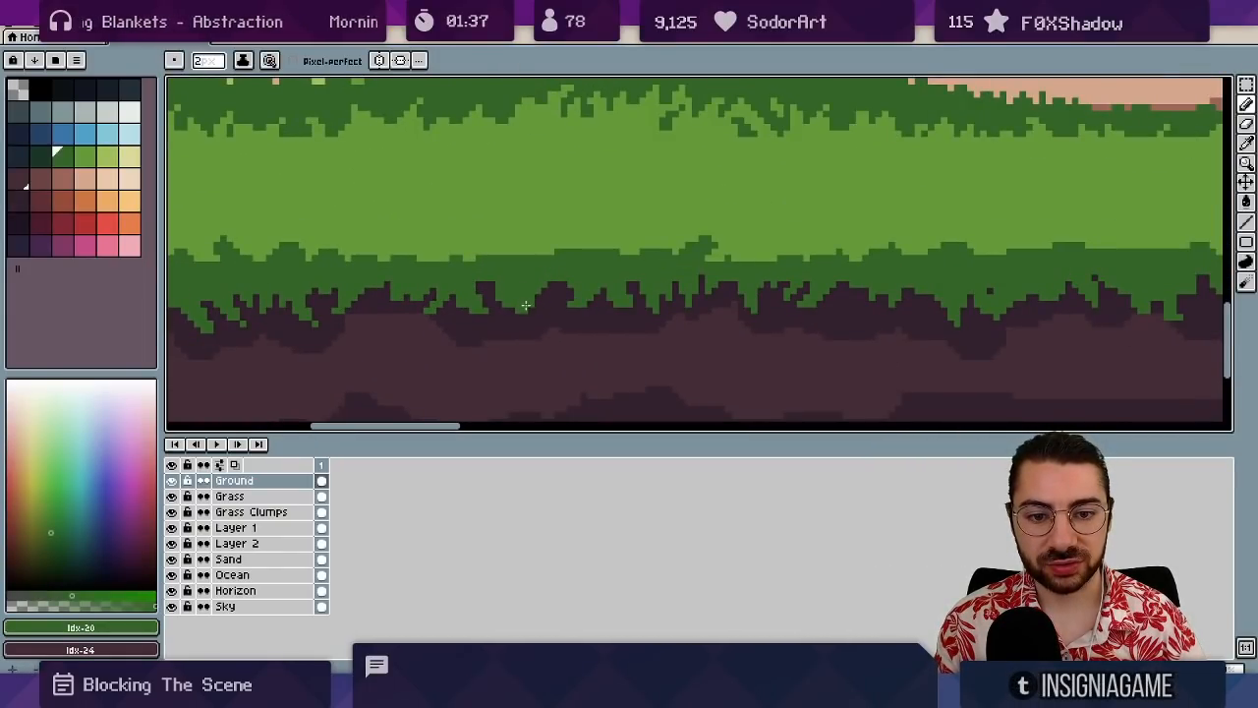
pyautogui.press('alt')
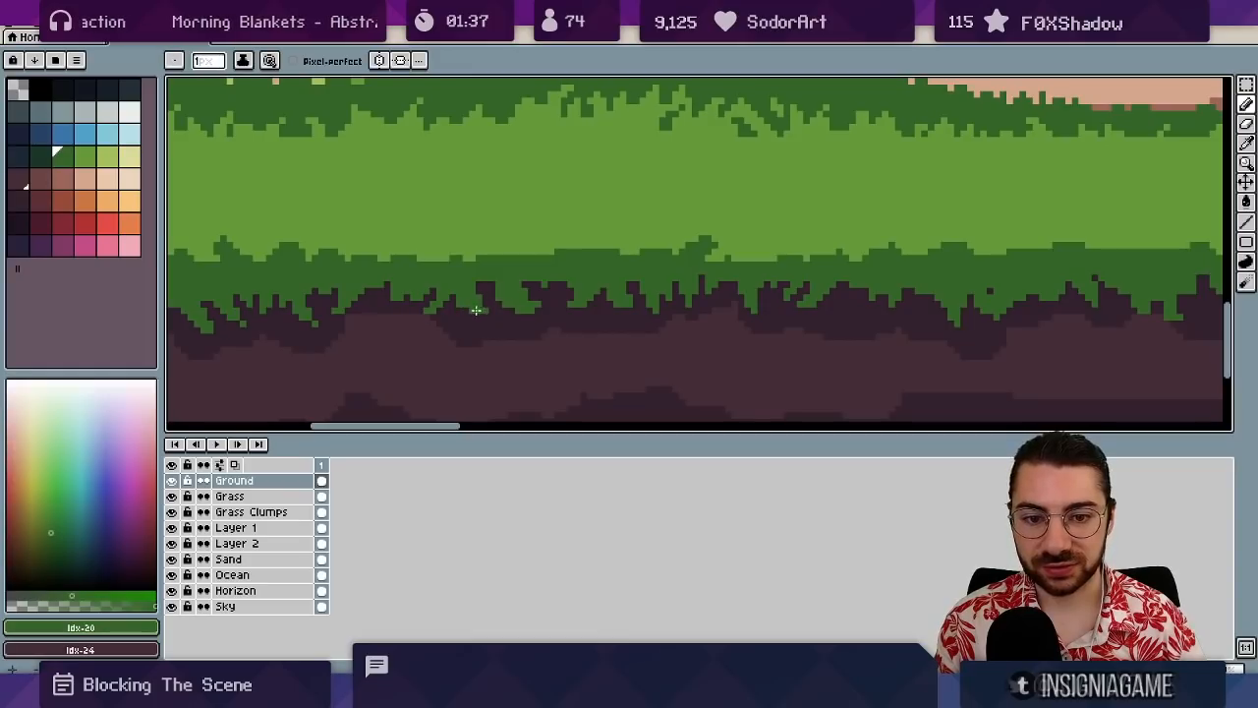
pyautogui.press('space')
pyautogui.scroll(1, 561, 275)
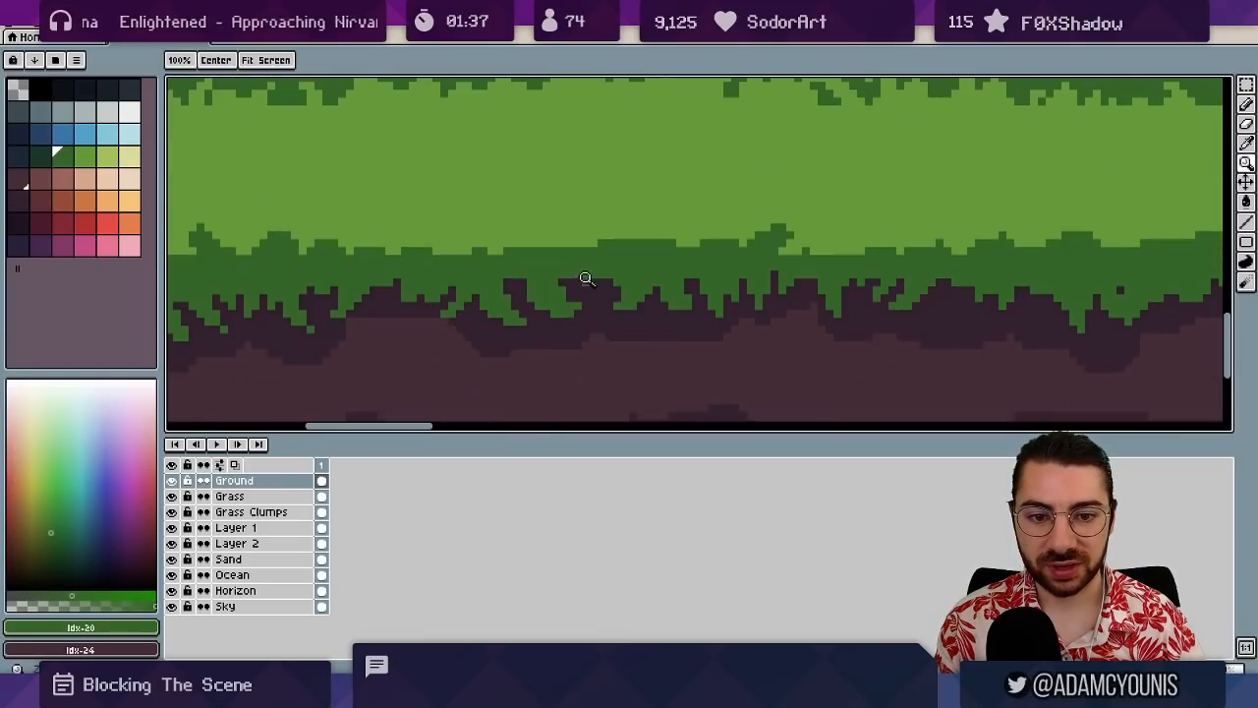
# - Recolour the dark green grass fringe above the soil with the ground's sampled mid green
pyautogui.press('space')
pyautogui.moveTo(565, 265)
pyautogui.mouseDown()
pyautogui.moveTo(478, 268)
pyautogui.moveTo(1088, 286)
pyautogui.mouseUp()
pyautogui.press('space')
pyautogui.scroll(-1, 1088, 285)
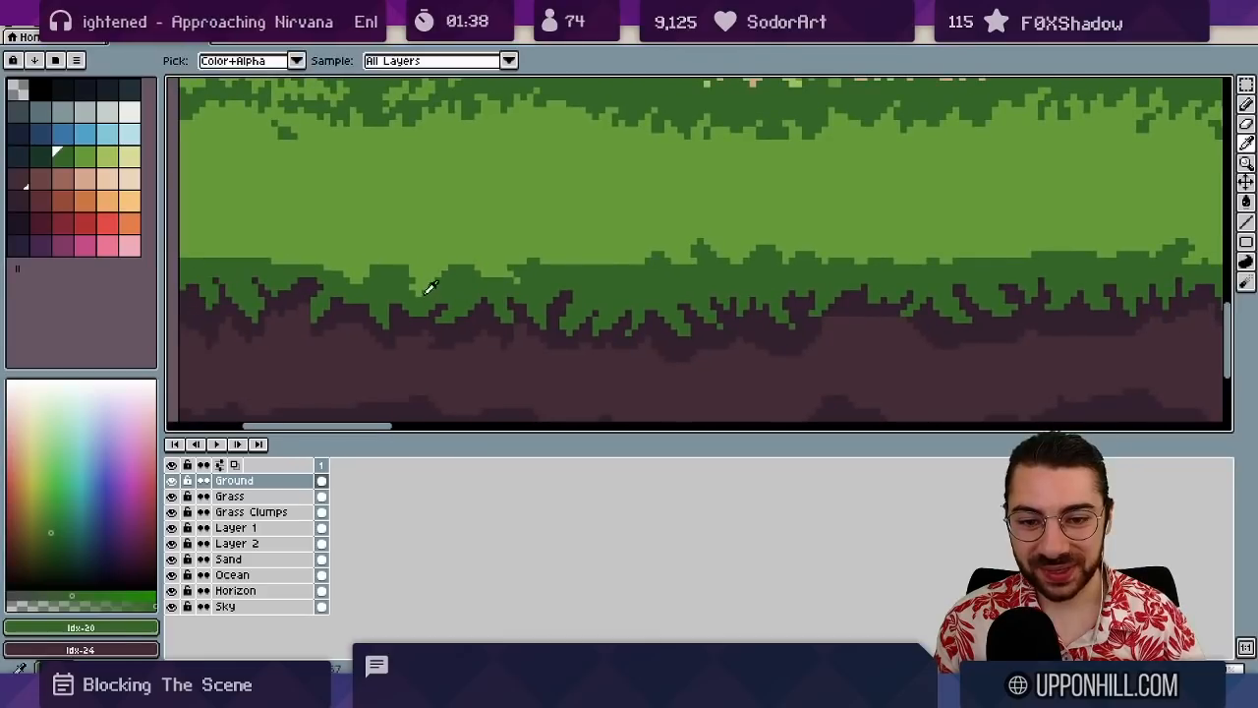
pyautogui.keyDown('alt'); pyautogui.click(445, 260); pyautogui.keyUp('alt')
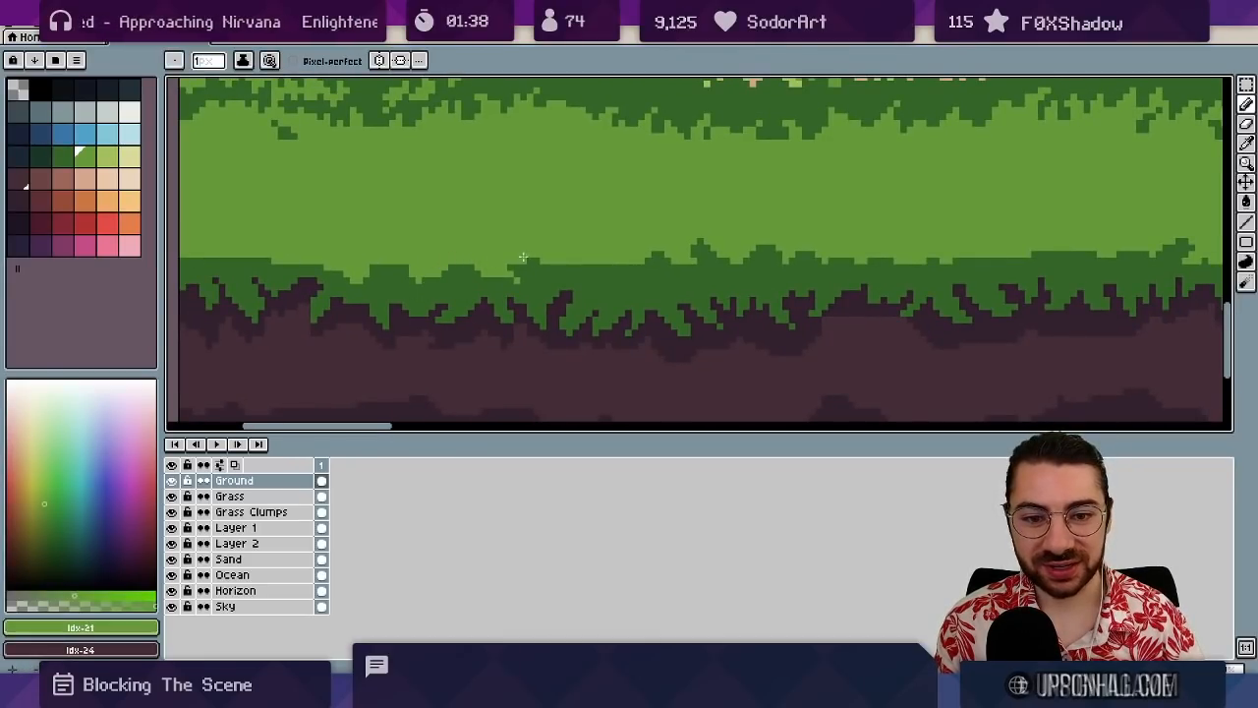
pyautogui.moveTo(661, 258); pyautogui.dragTo(636, 259)
pyautogui.press('g')
pyautogui.click(590, 290)
# - Paint a light green highlight band along the upper edge of the fringe across the canvas
pyautogui.scroll(-1, 636, 258)
pyautogui.click(108, 156)
pyautogui.press('b')
pyautogui.moveTo(169, 267); pyautogui.dragTo(1219, 262)
# - Fill stray dark green specks inside the light green band with the sampled mid green
pyautogui.press('g')
pyautogui.click(417, 279)
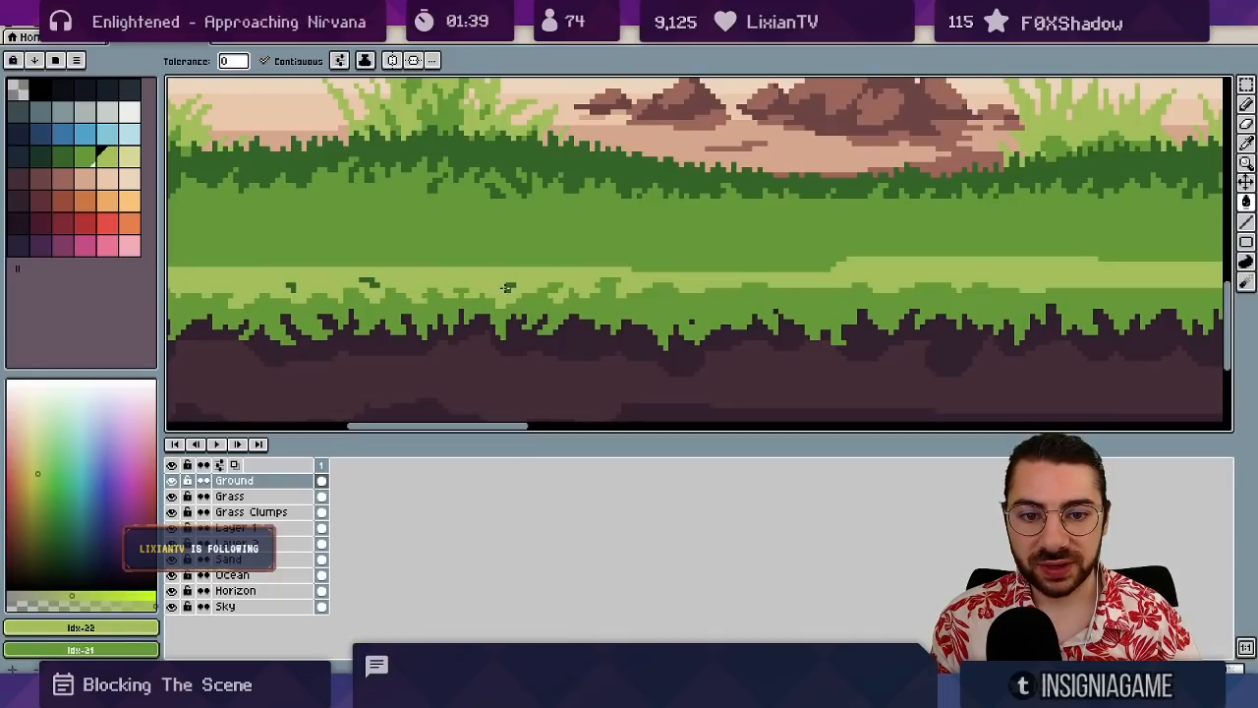
pyautogui.hotkey('ctrl', 'z')
pyautogui.keyDown('alt'); pyautogui.click(428, 296); pyautogui.keyUp('alt')
pyautogui.click(418, 279)
pyautogui.click(510, 286)
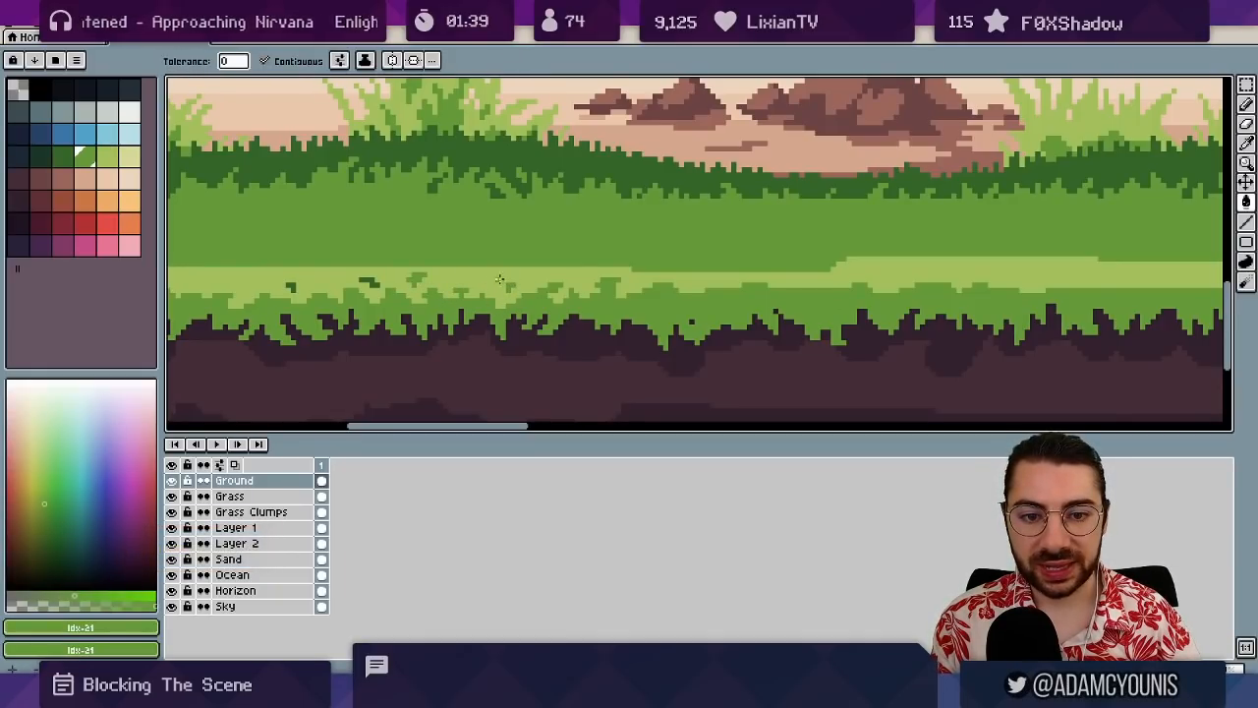
# - Shade the lower grass blades along the soil edge dark green with a 14 px shading brush
pyautogui.press('z')
pyautogui.moveTo(417, 260); pyautogui.dragTo(442, 259)
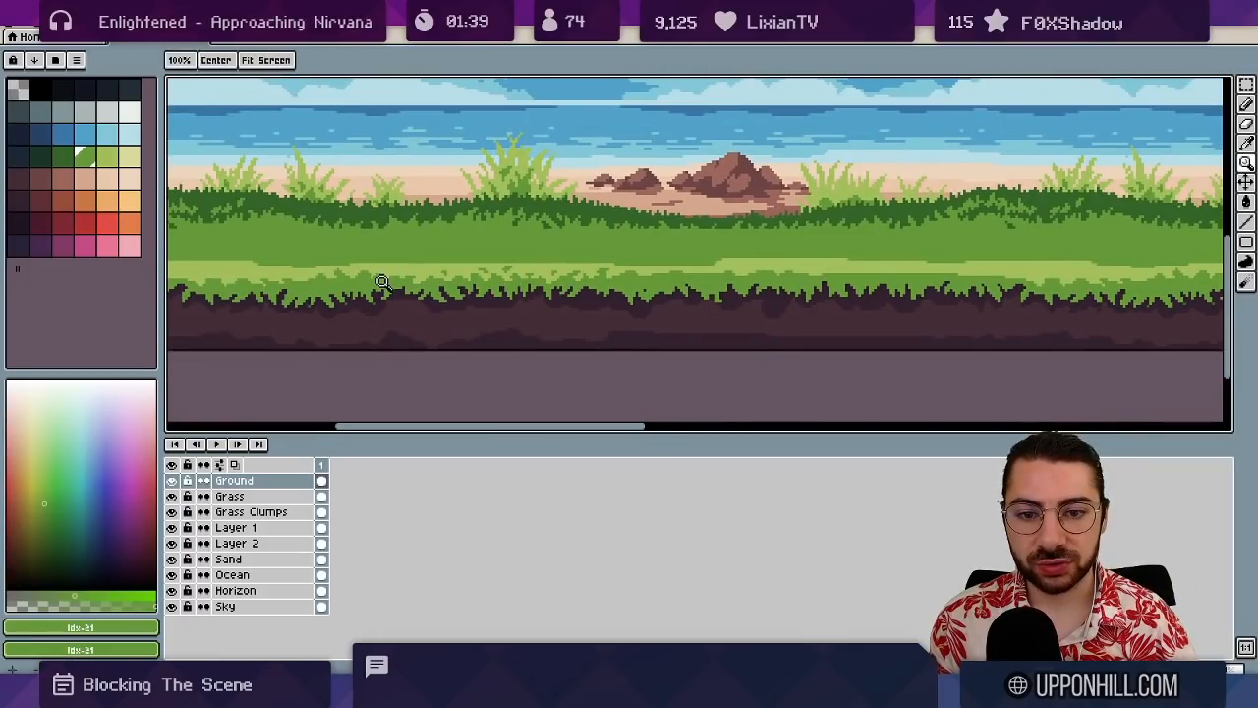
pyautogui.press('alt')
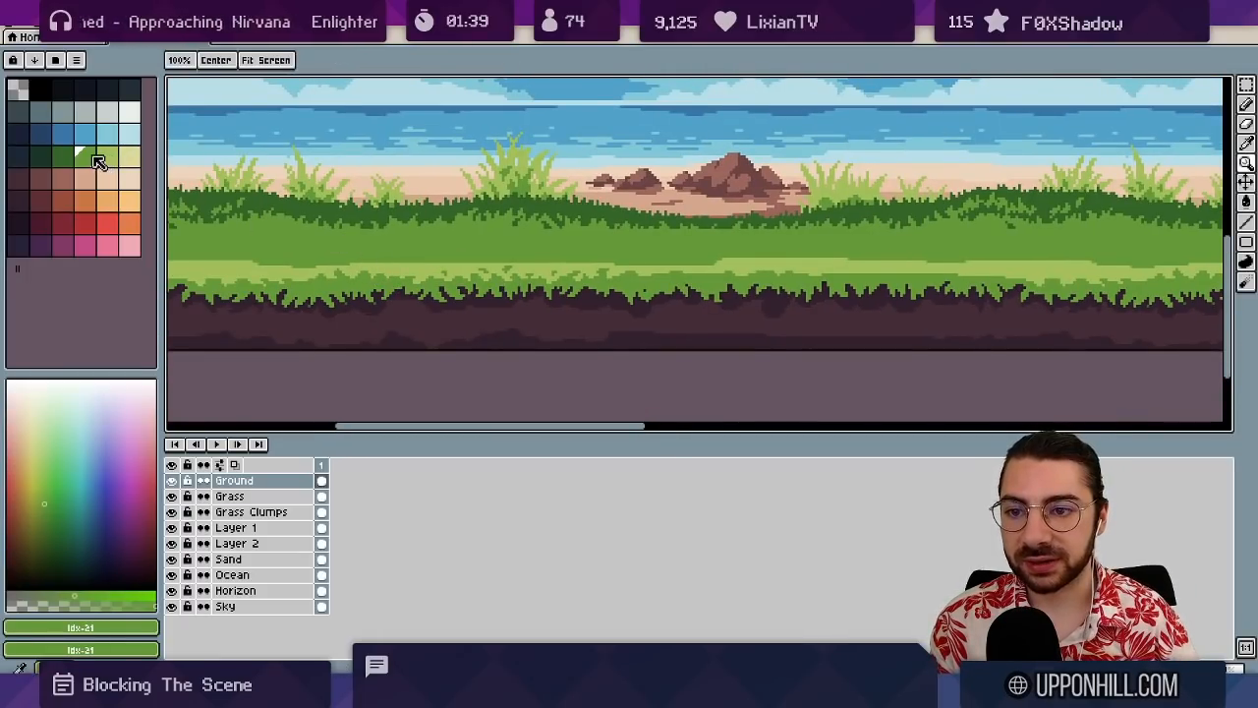
pyautogui.click(63, 157)
pyautogui.moveTo(197, 287); pyautogui.dragTo(382, 271)
pyautogui.press('b')
pyautogui.moveTo(322, 282)
pyautogui.mouseDown()
pyautogui.moveTo(493, 297)
pyautogui.moveTo(637, 284)
pyautogui.mouseUp()
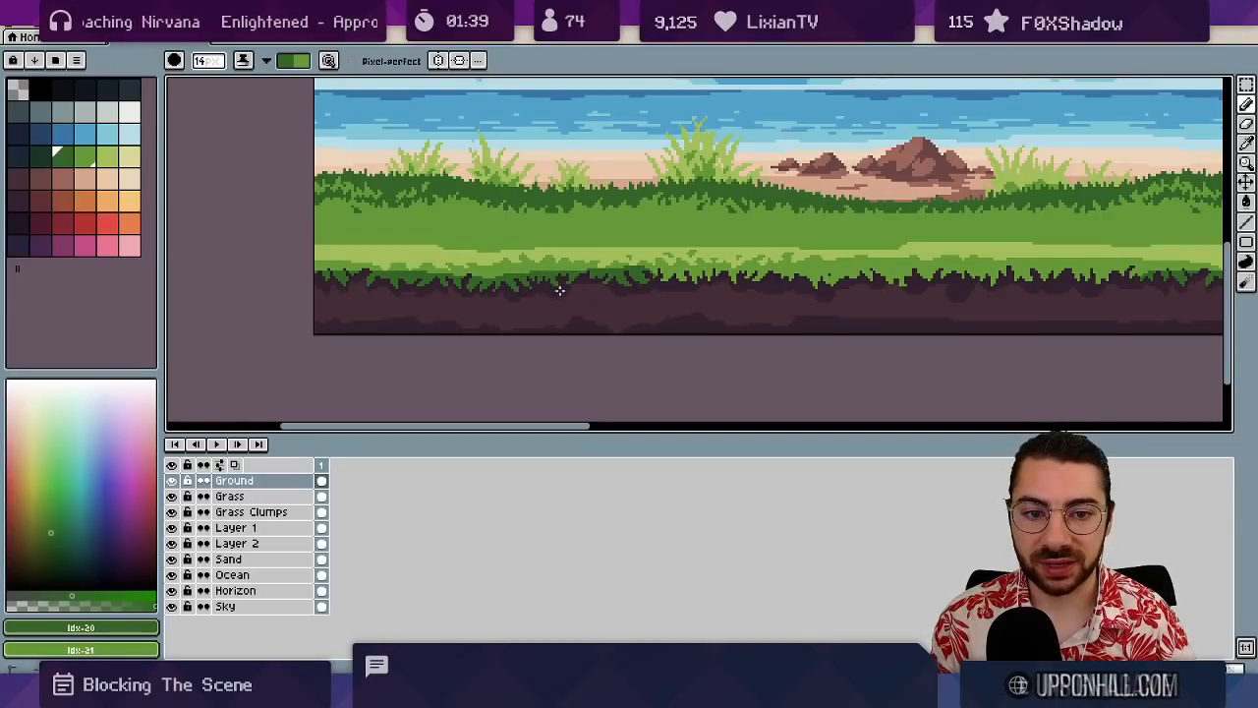
pyautogui.moveTo(559, 290); pyautogui.dragTo(549, 285)
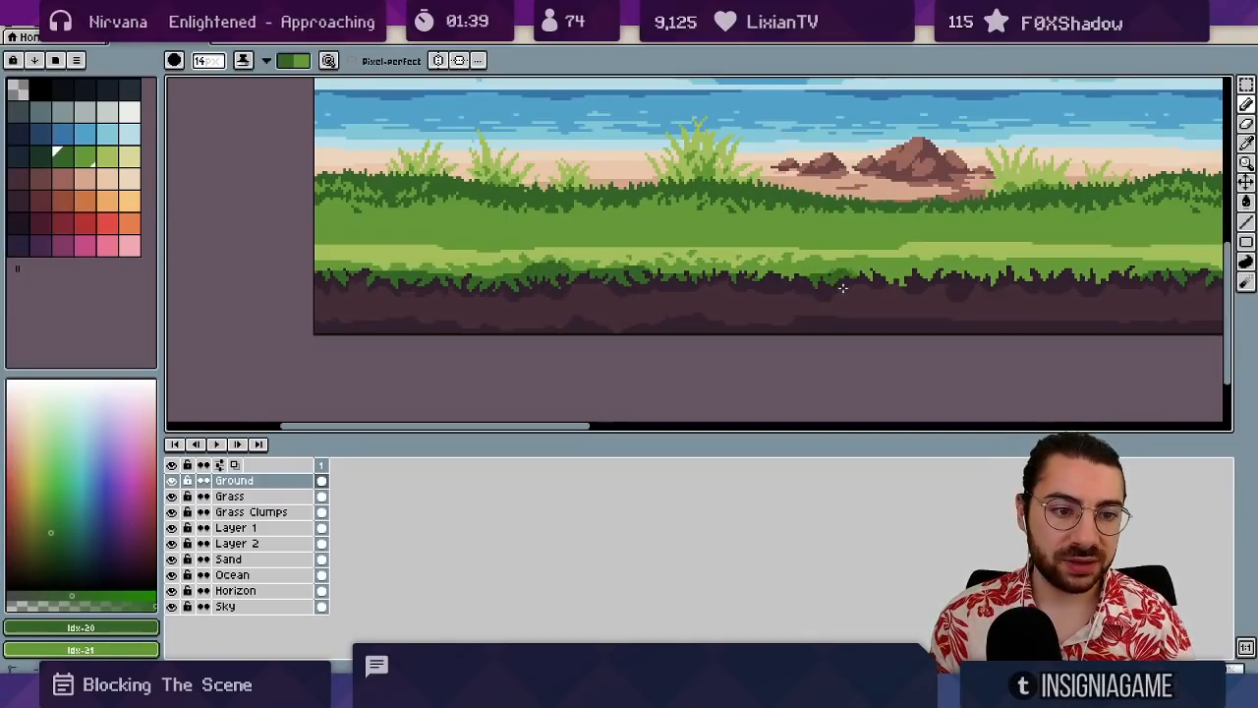
pyautogui.moveTo(865, 297)
pyautogui.mouseDown()
pyautogui.moveTo(688, 301)
pyautogui.moveTo(722, 300)
pyautogui.mouseUp()
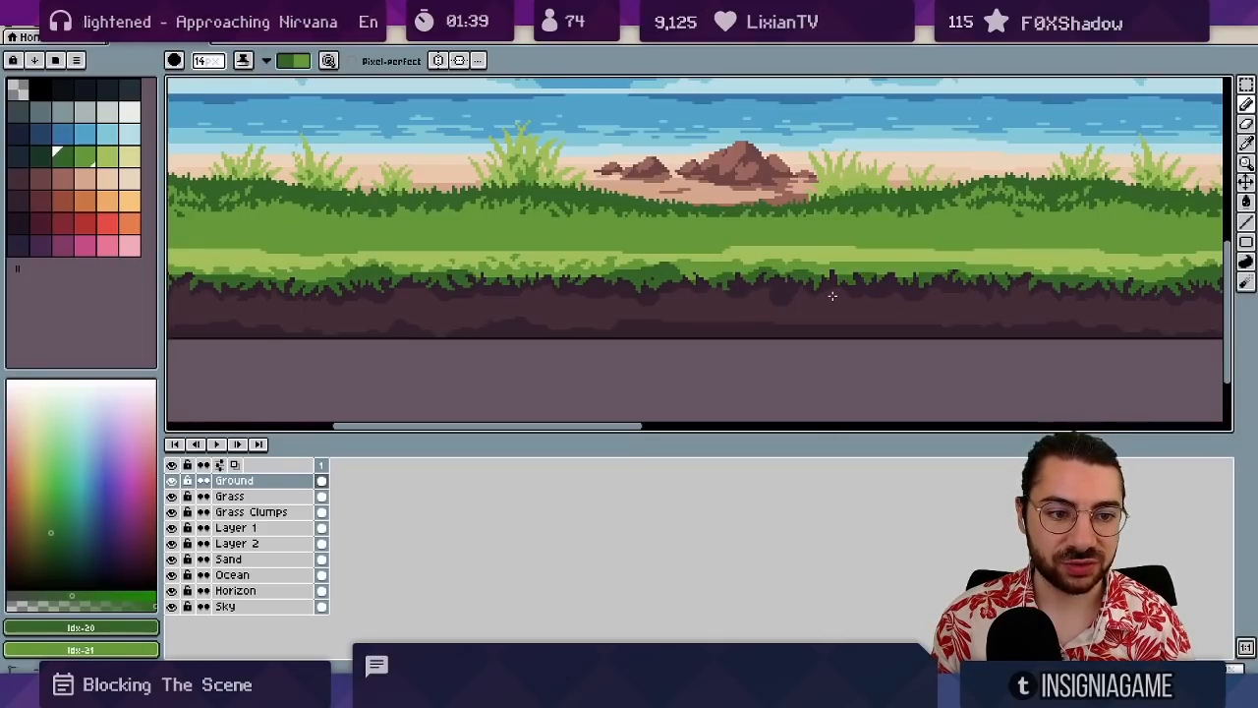
# - Examine the repeating beach scene and its foreground grass bands at different scales
pyautogui.press('z')
pyautogui.scroll(-3, 776, 295)
pyautogui.moveTo(776, 295); pyautogui.dragTo(536, 312)
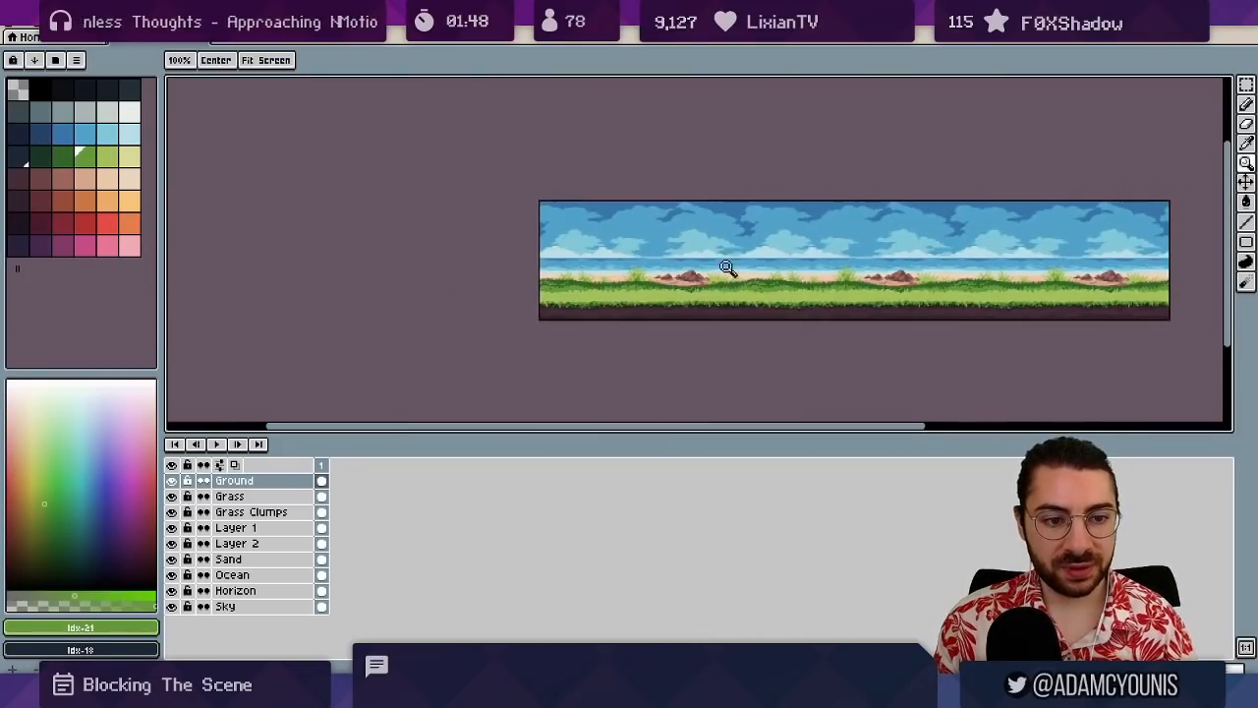
pyautogui.click(721, 270)
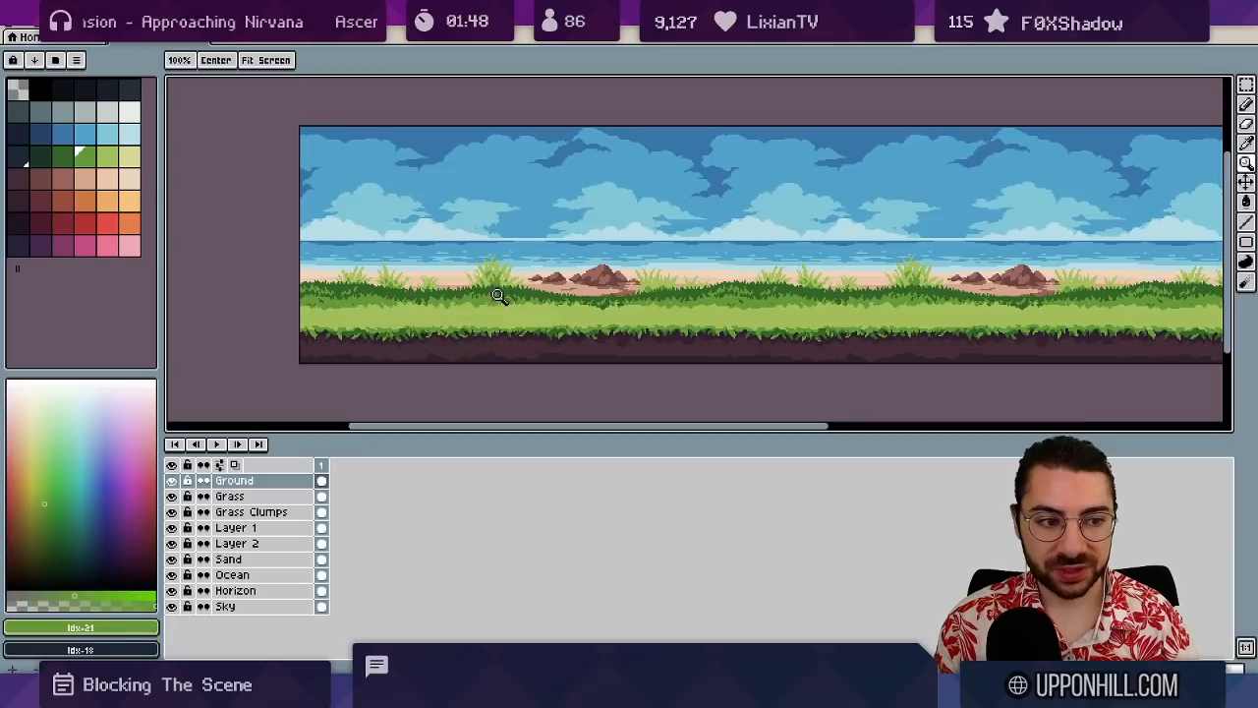
pyautogui.click(442, 304)
pyautogui.moveTo(382, 336); pyautogui.dragTo(425, 337)
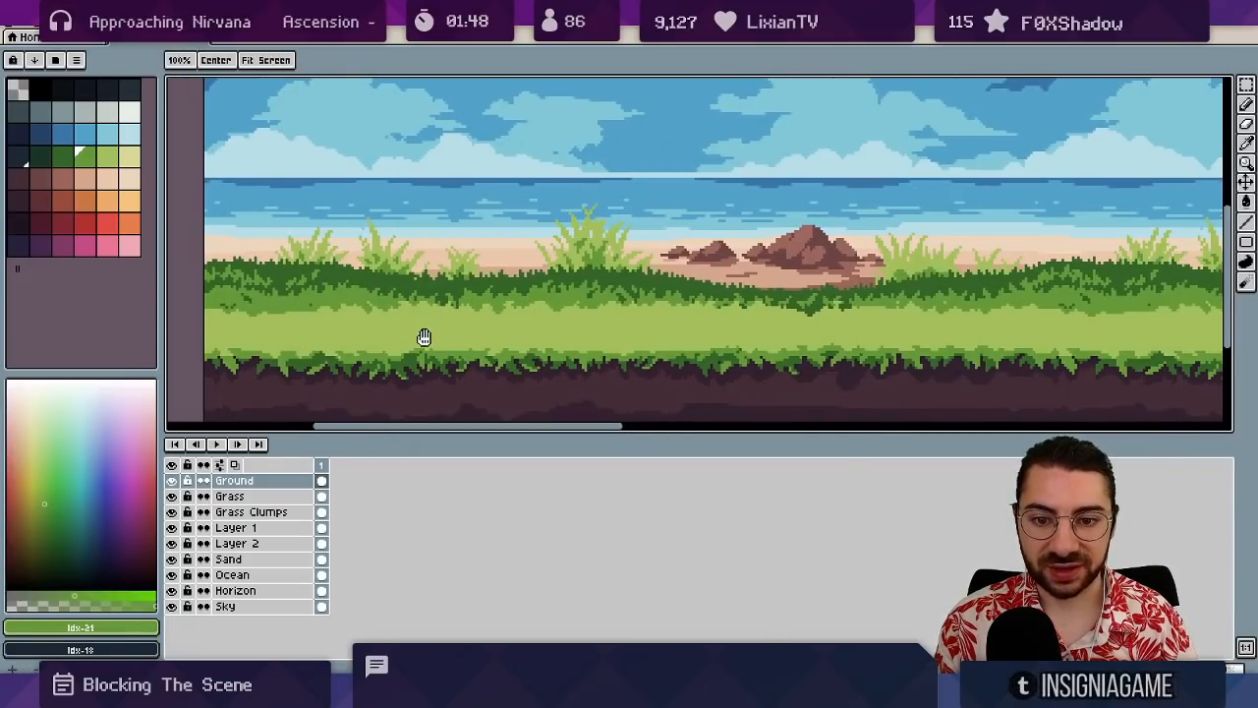
pyautogui.click(427, 325)
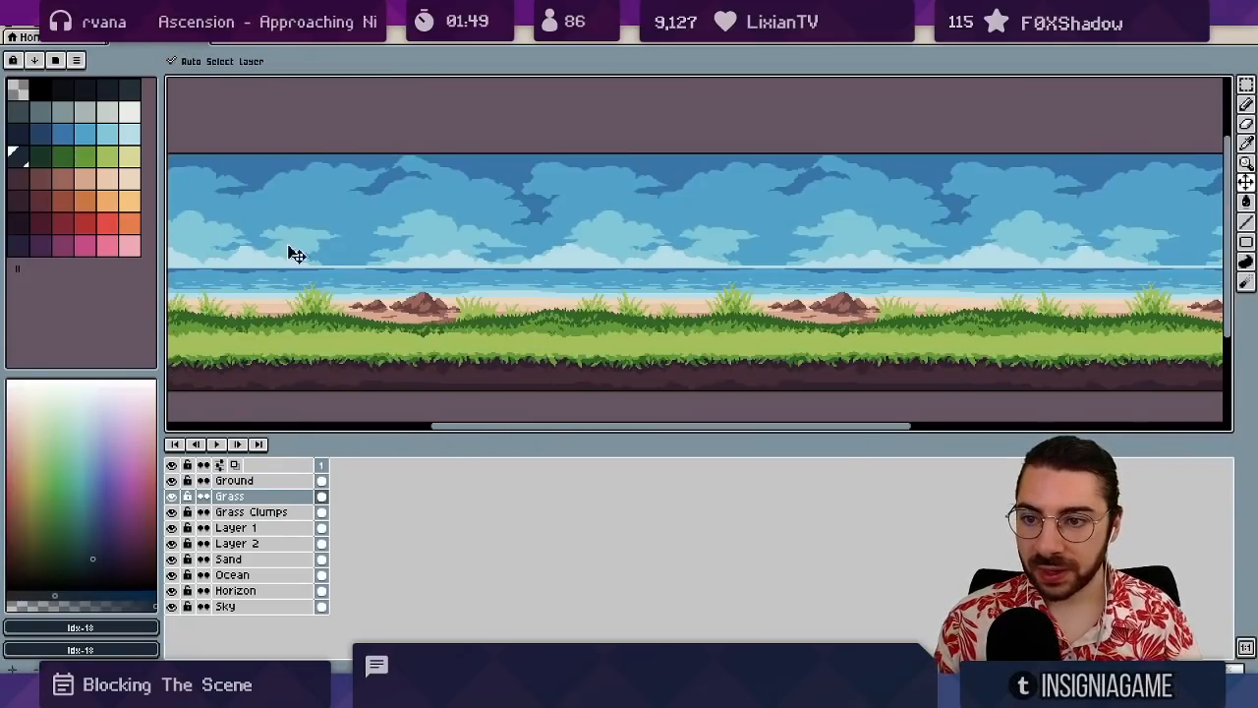
# - Try darker greens on the distant grass and mid green on the foreground ground strip
pyautogui.press('z')
pyautogui.click(451, 323)
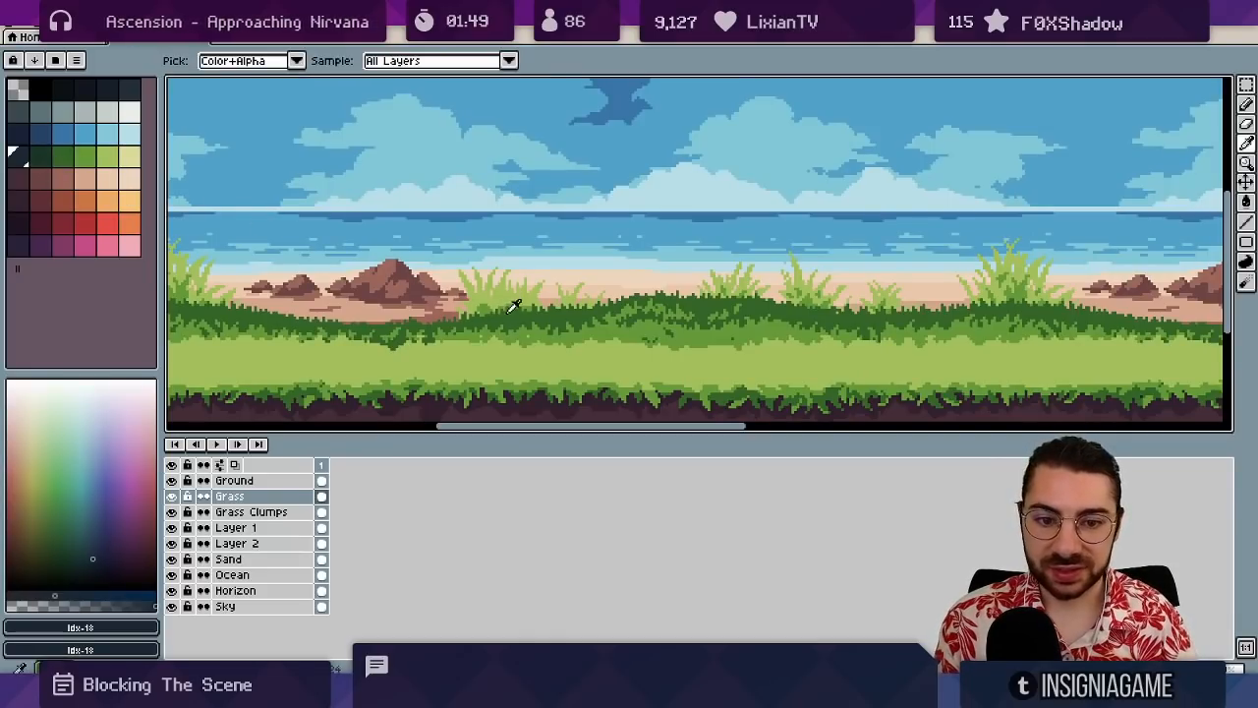
pyautogui.keyDown('alt'); pyautogui.click(509, 315); pyautogui.keyUp('alt')
pyautogui.click(45, 161)
pyautogui.press('g')
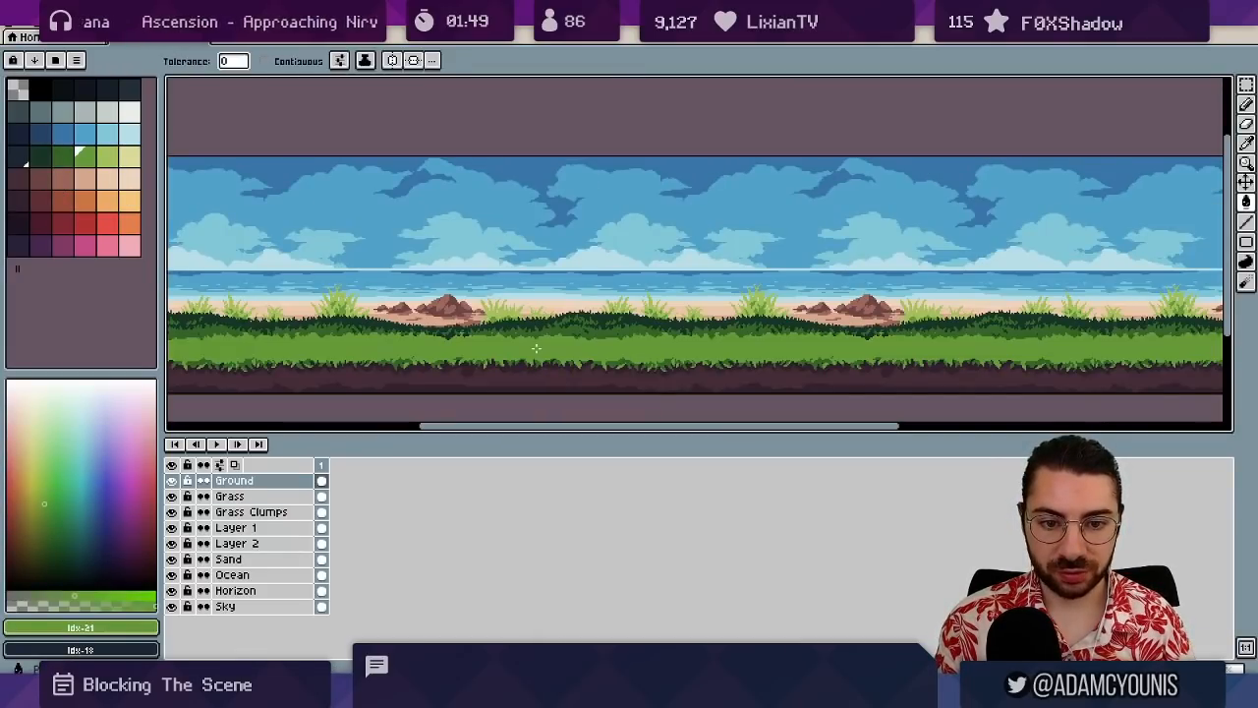
pyautogui.press('z')
pyautogui.rightClick(531, 336)
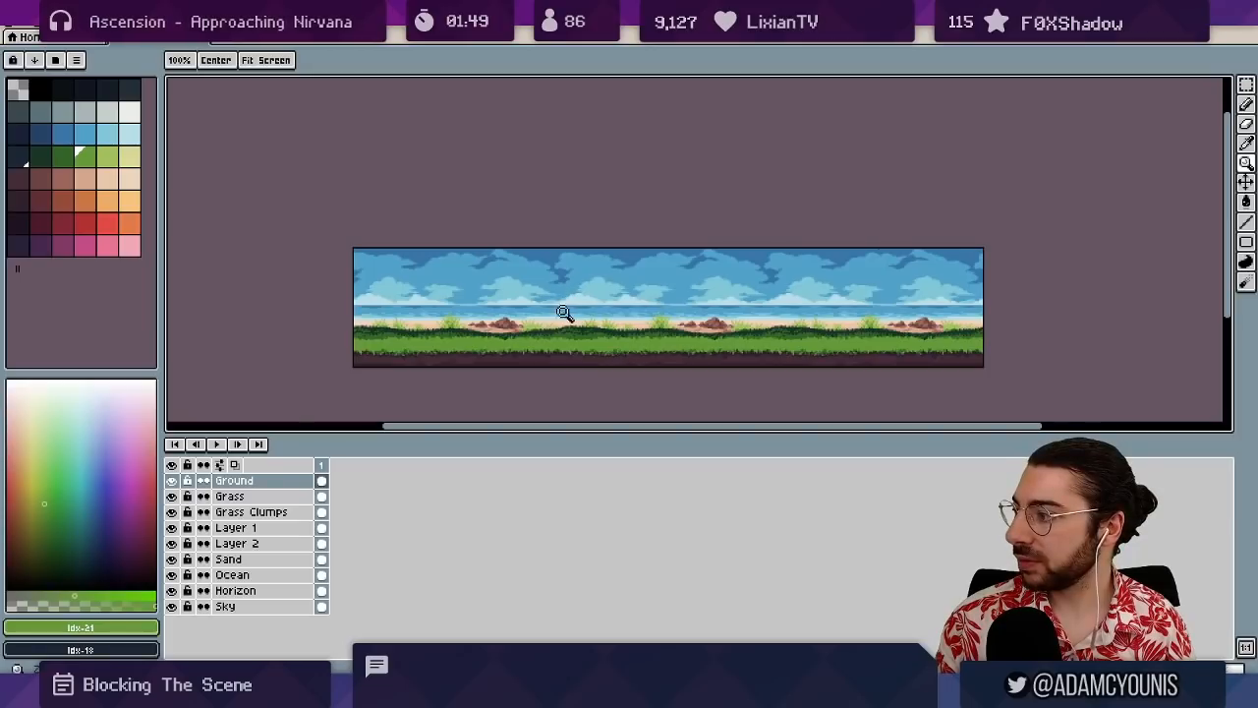
# - Compare the lighter grass colours across the whole tiled scene and up close along the ground's grass edges
pyautogui.rightClick(525, 321)
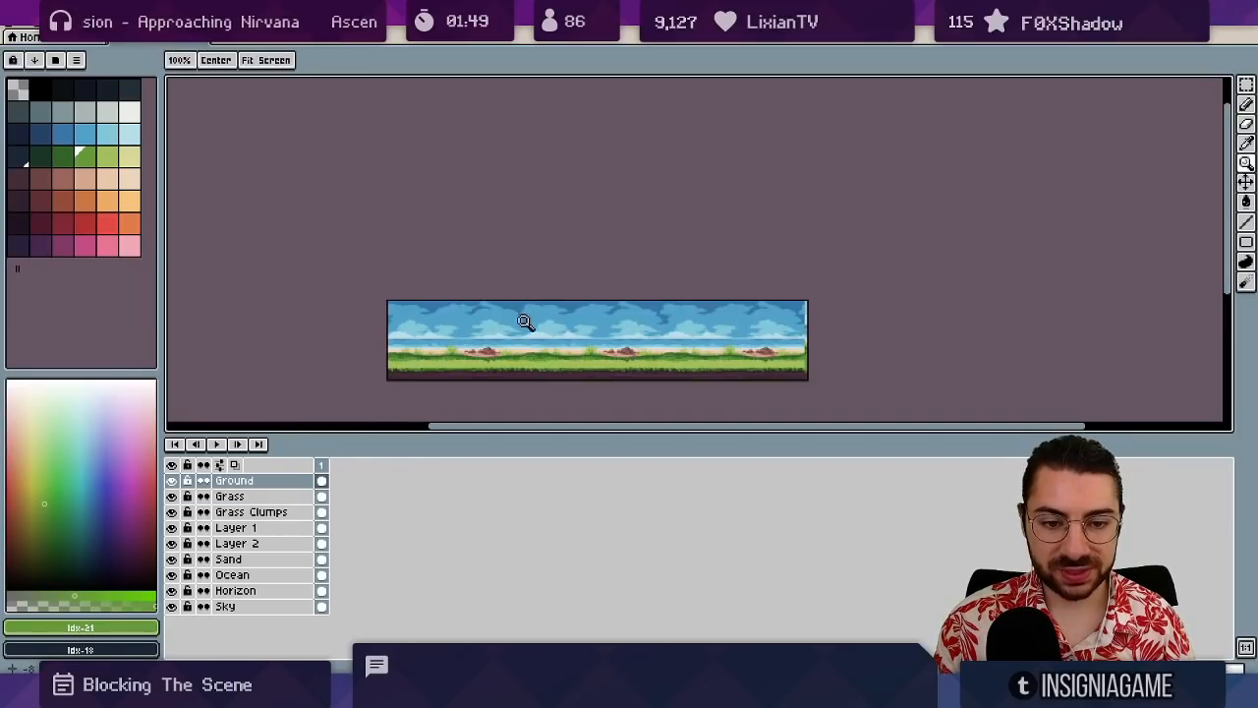
pyautogui.press('v')
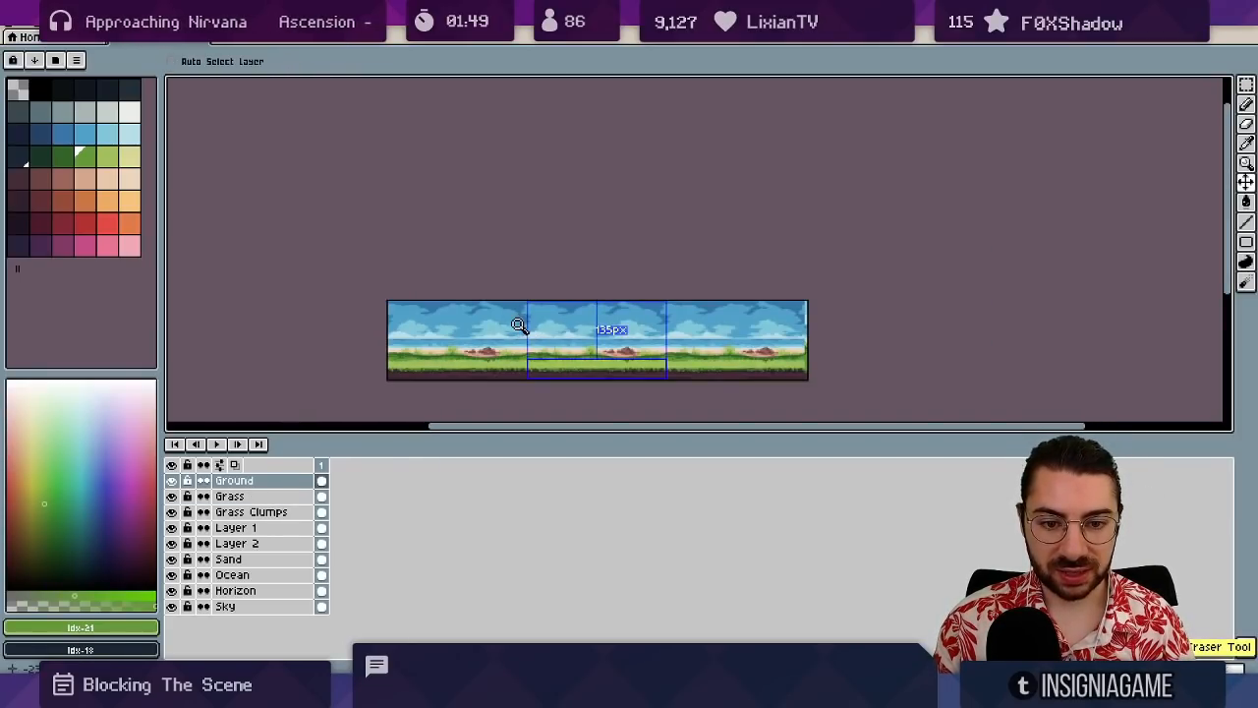
pyautogui.press('z')
pyautogui.click(526, 359)
pyautogui.moveTo(424, 364); pyautogui.dragTo(488, 366)
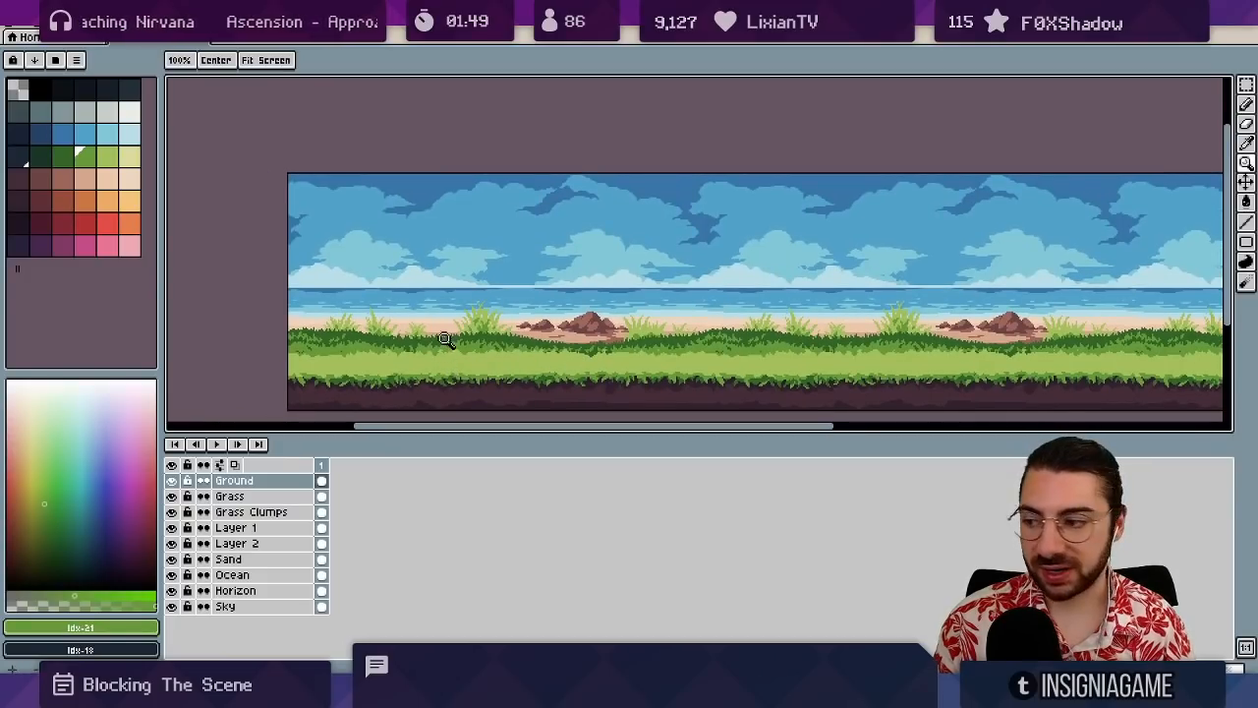
pyautogui.click(410, 340)
pyautogui.press('b')
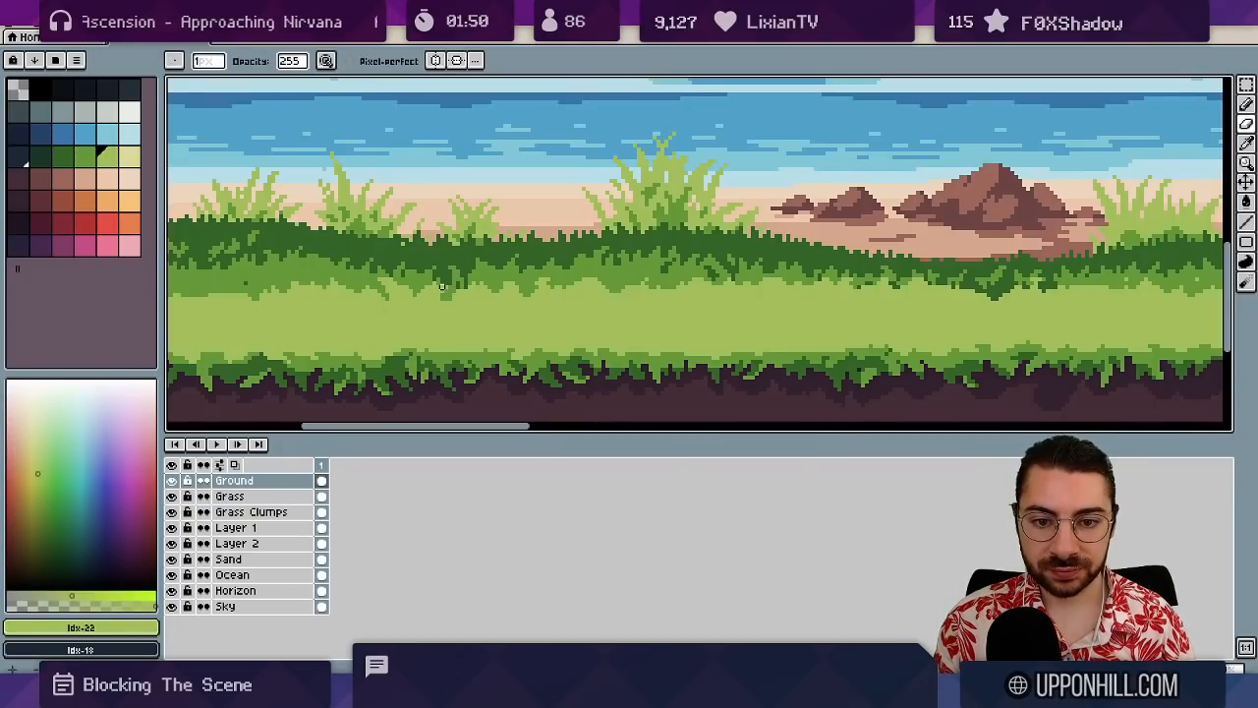
pyautogui.press('e')
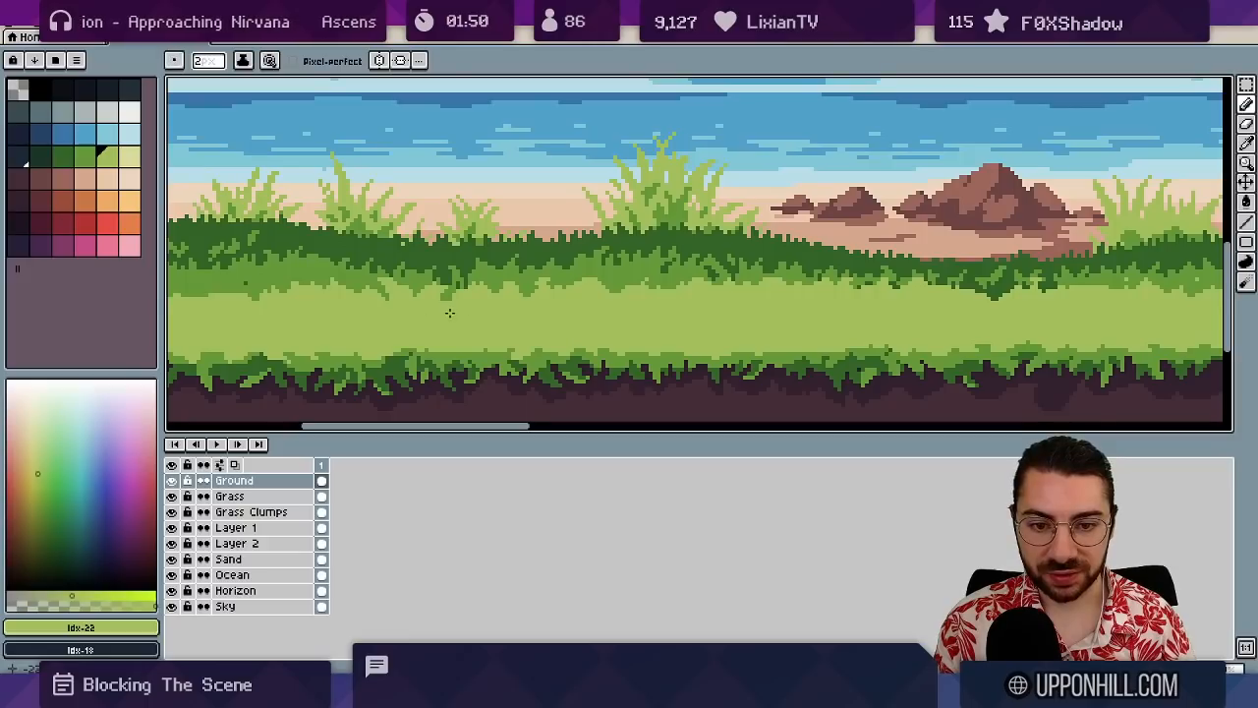
pyautogui.hscroll(2, 491, 302)
pyautogui.press('b')
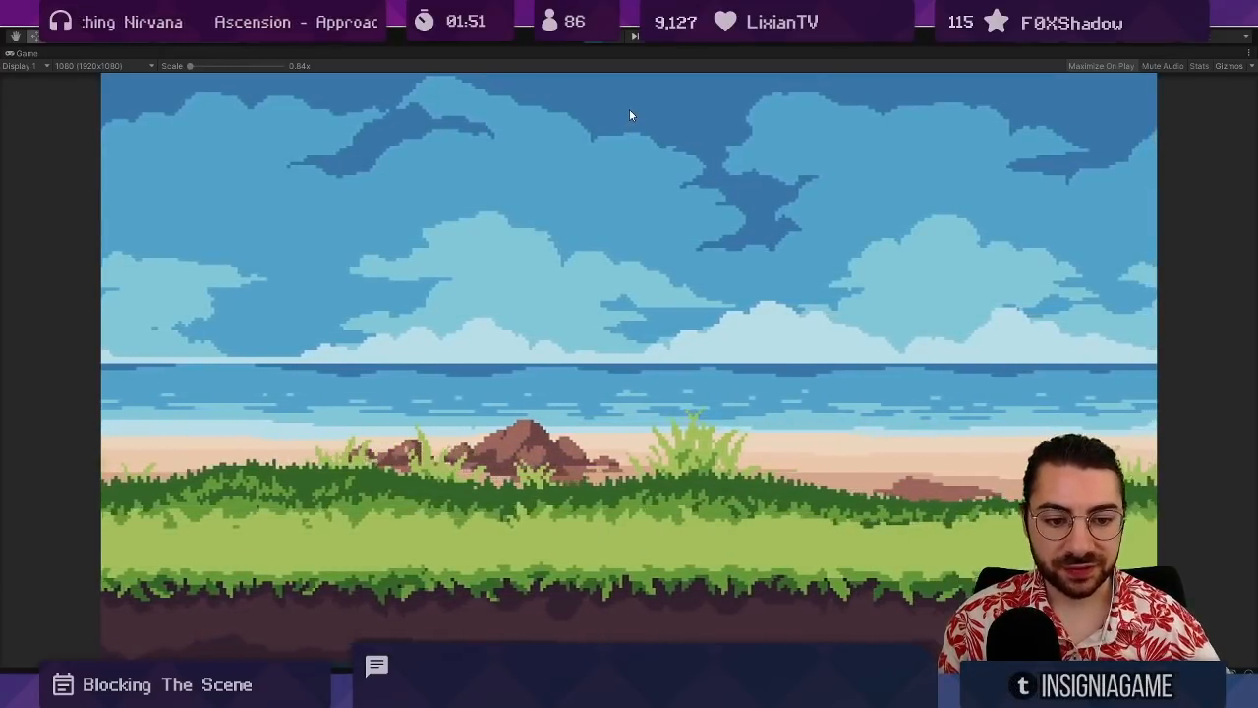
# - Stop the preview in Unity, move the grass sprite Parallax Sprite (2) back to Z 4.22, and run the scene again
pyautogui.click(608, 42)
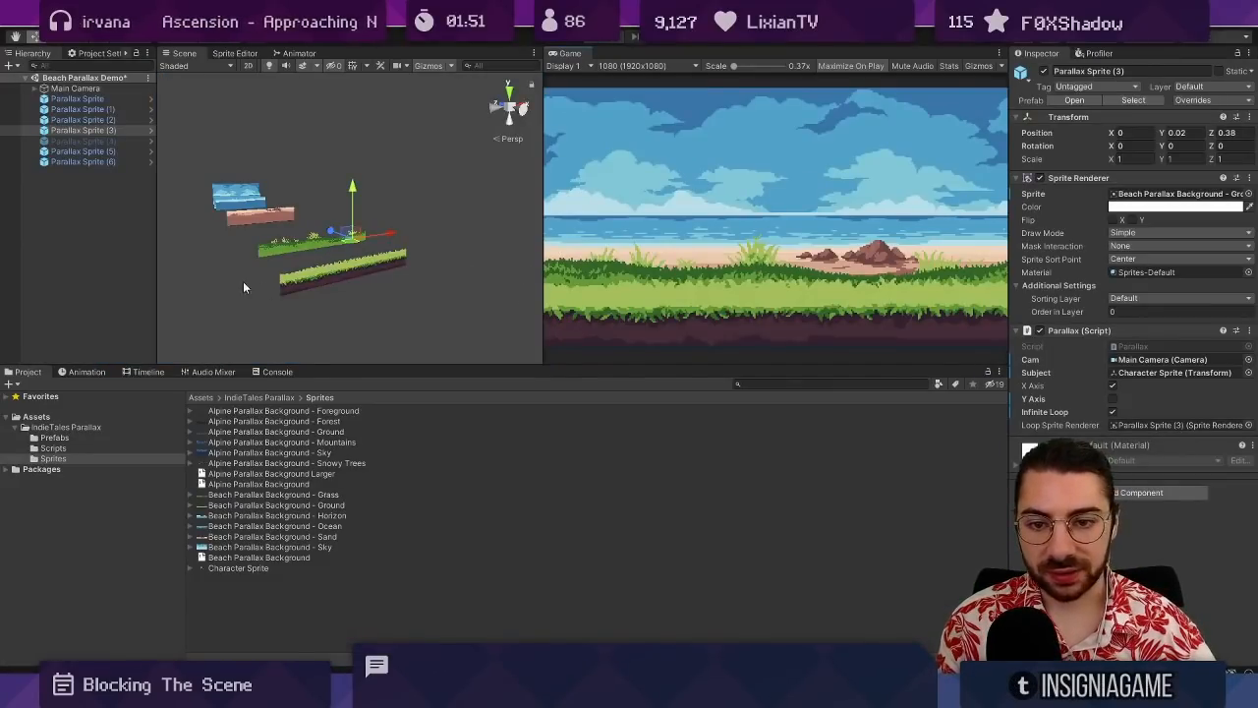
pyautogui.scroll(-3, 280, 273)
pyautogui.click(424, 215)
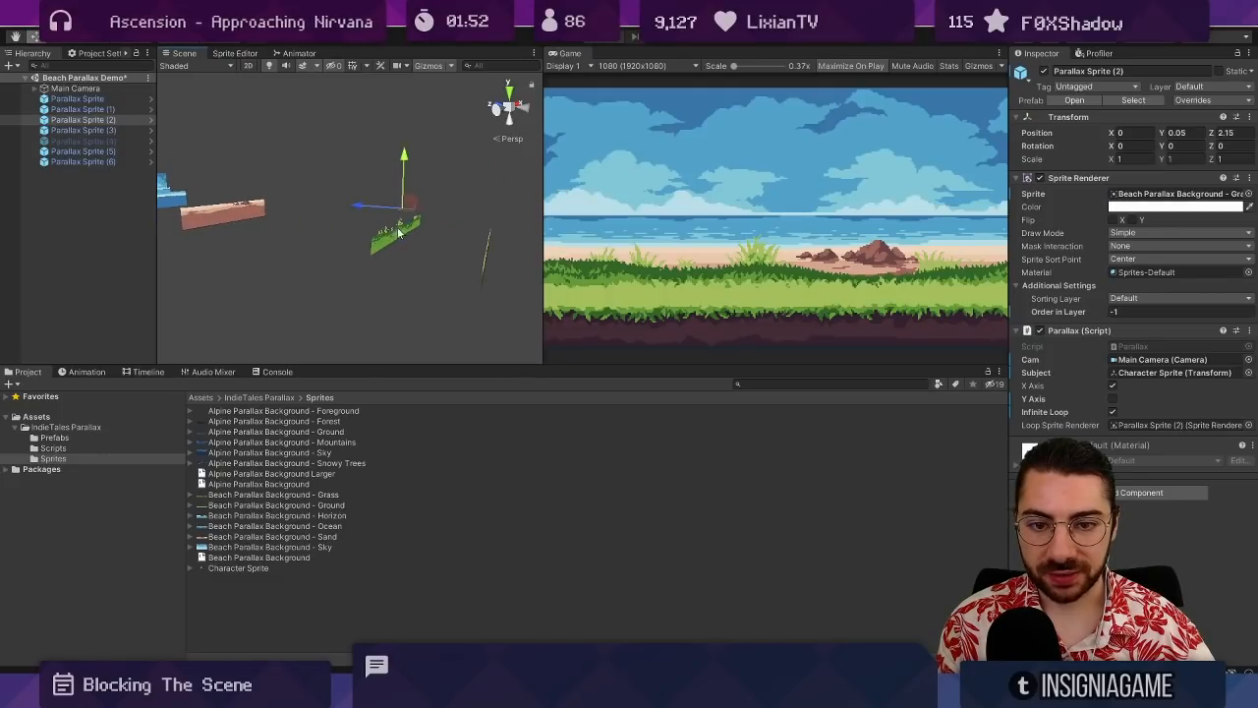
pyautogui.moveTo(361, 209); pyautogui.dragTo(299, 205)
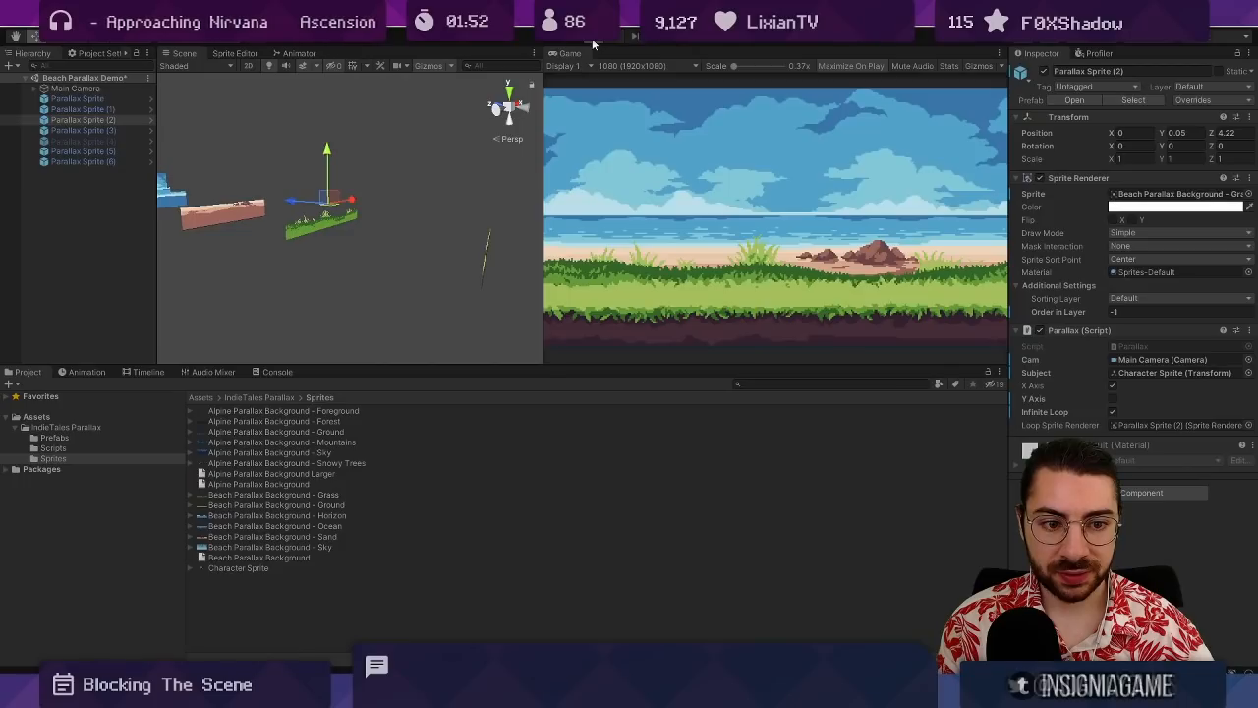
pyautogui.click(591, 38)
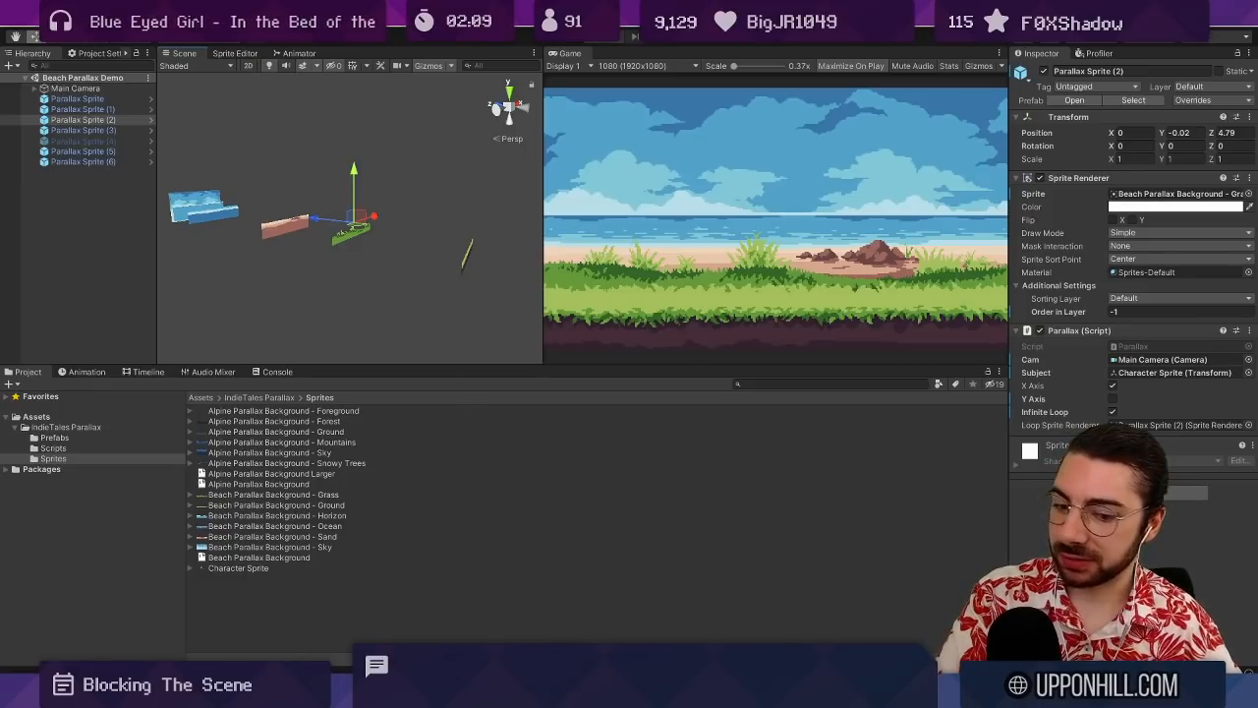
# - Switch back to Aseprite and sketch a white flying bird in the open sky with a 2 px pencil
pyautogui.hotkey('alt', 'Tab')
pyautogui.scroll(-2, 542, 337)
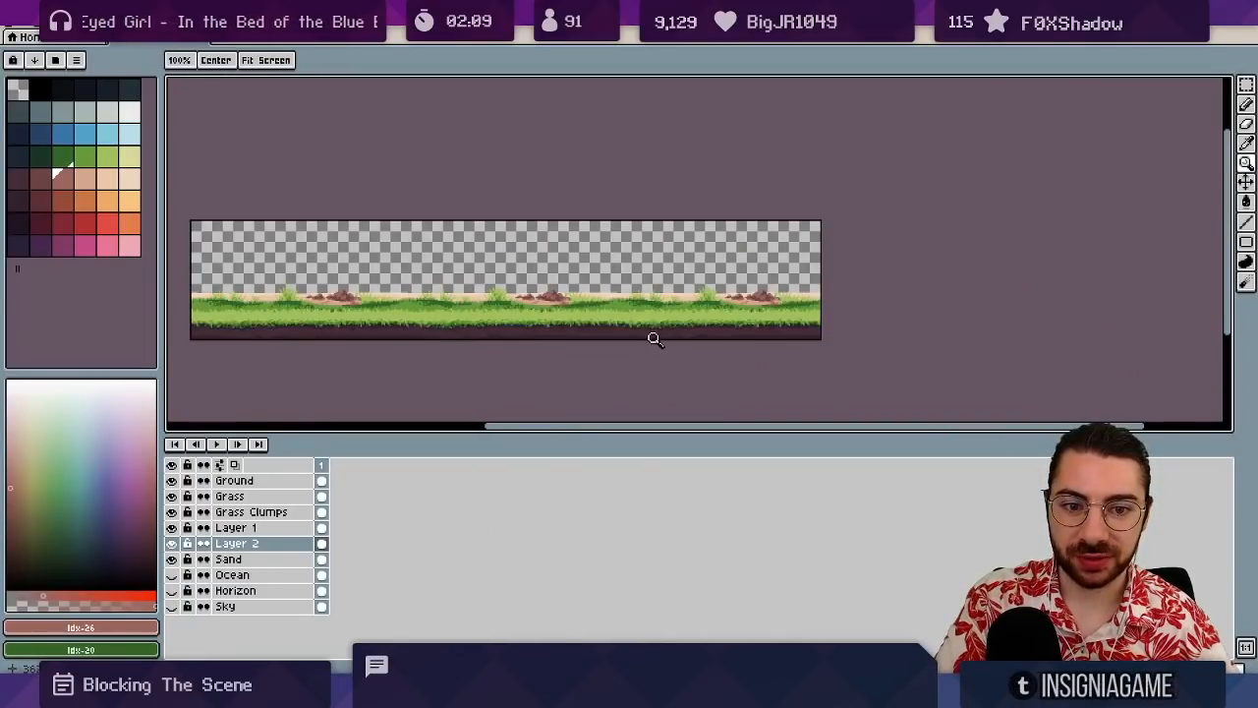
pyautogui.moveTo(435, 285); pyautogui.dragTo(574, 281)
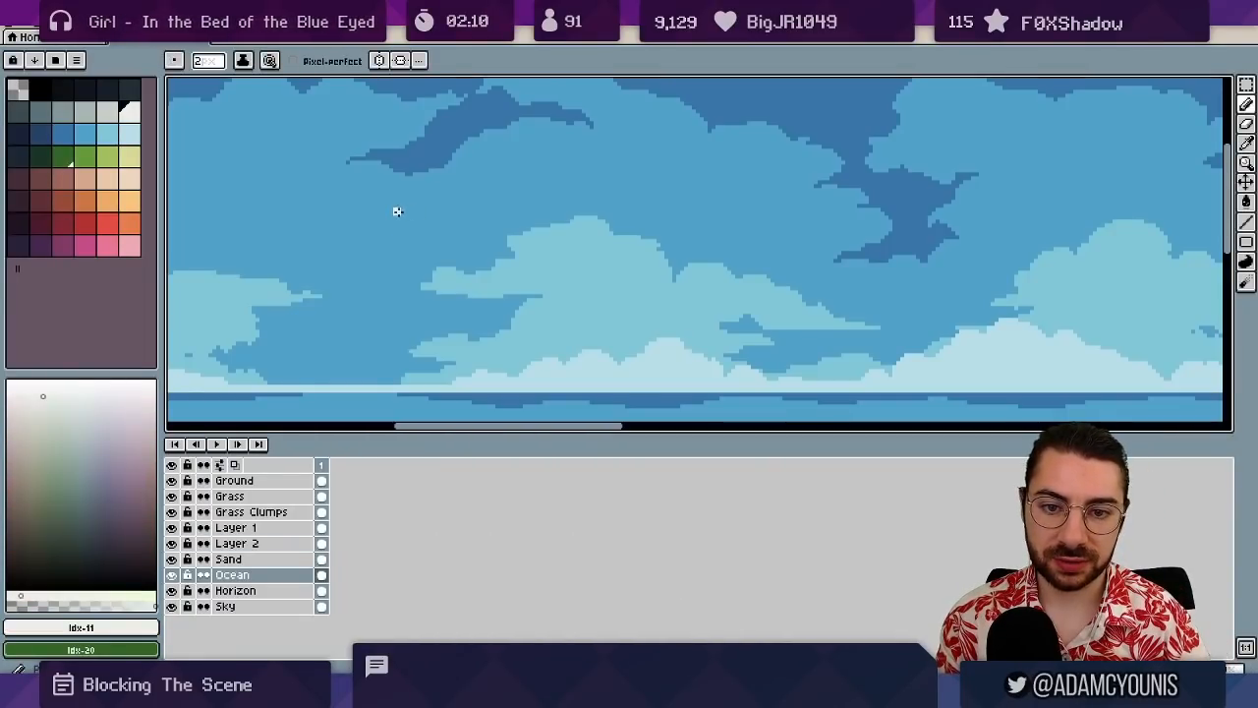
pyautogui.moveTo(393, 210)
pyautogui.mouseDown()
pyautogui.moveTo(428, 218)
pyautogui.moveTo(454, 202)
pyautogui.mouseUp()
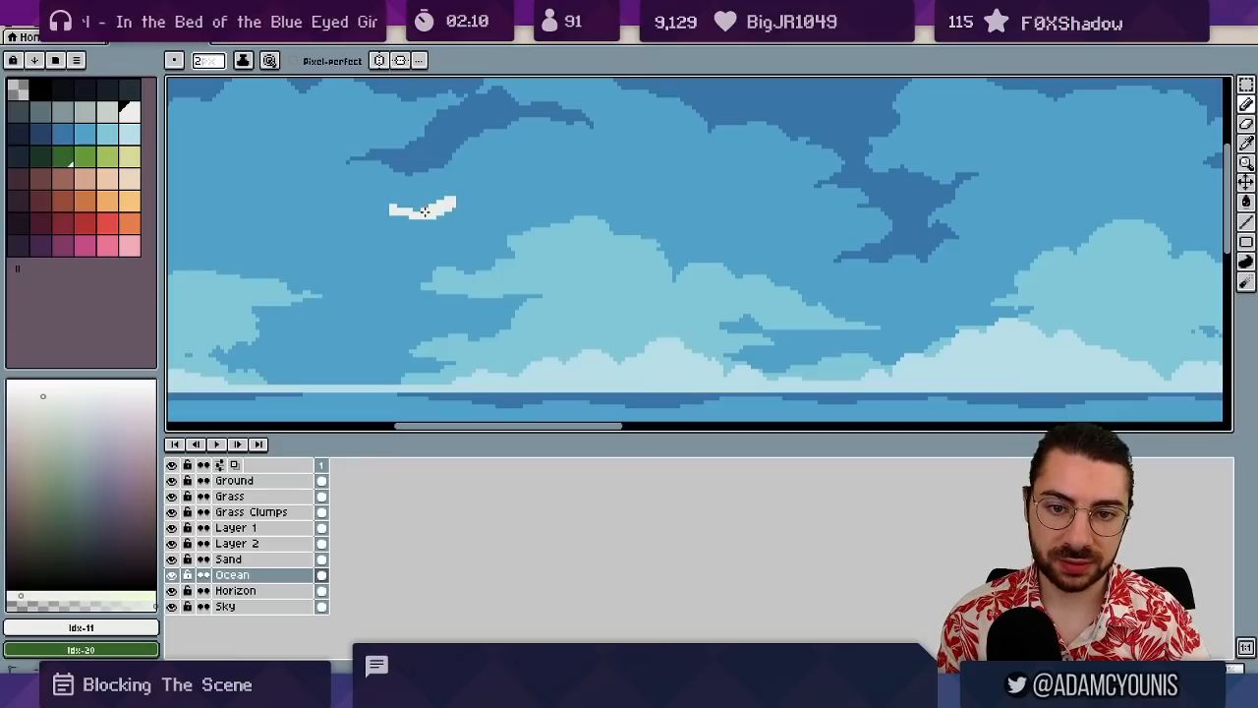
# - Thin the flying bird's wings with the eraser and add a white pixel block for its tail
pyautogui.scroll(2, 401, 213)
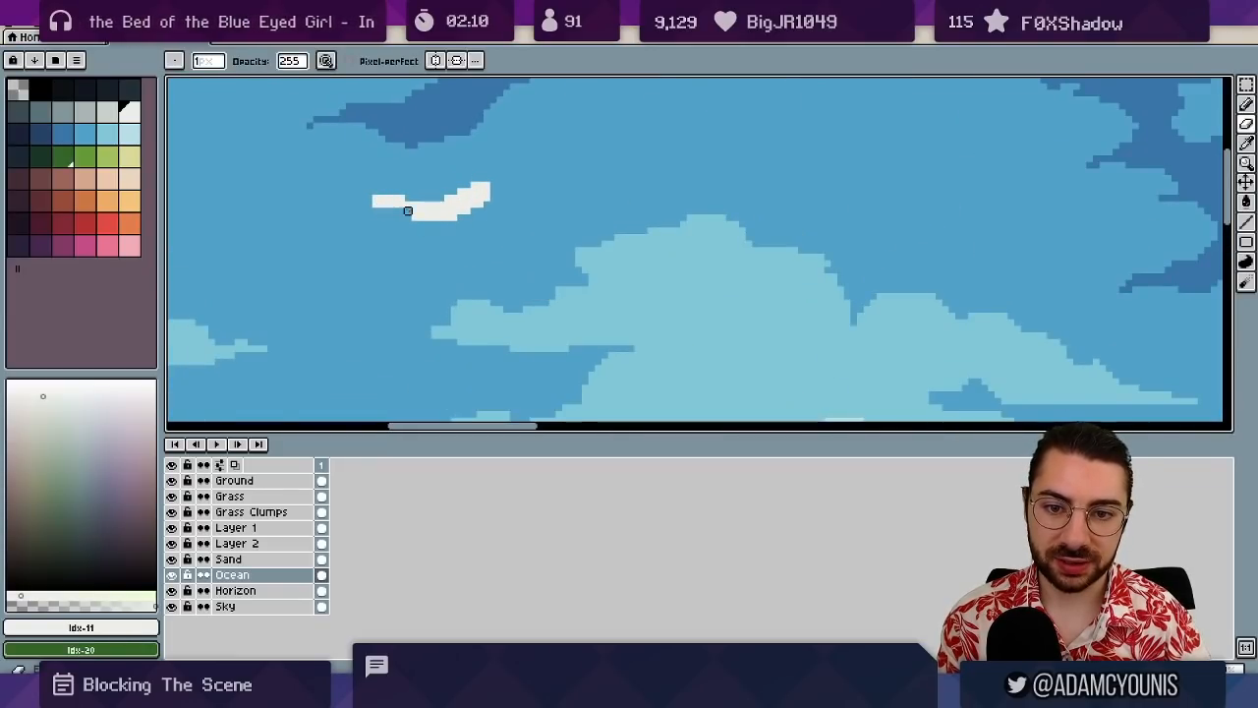
pyautogui.press('b')
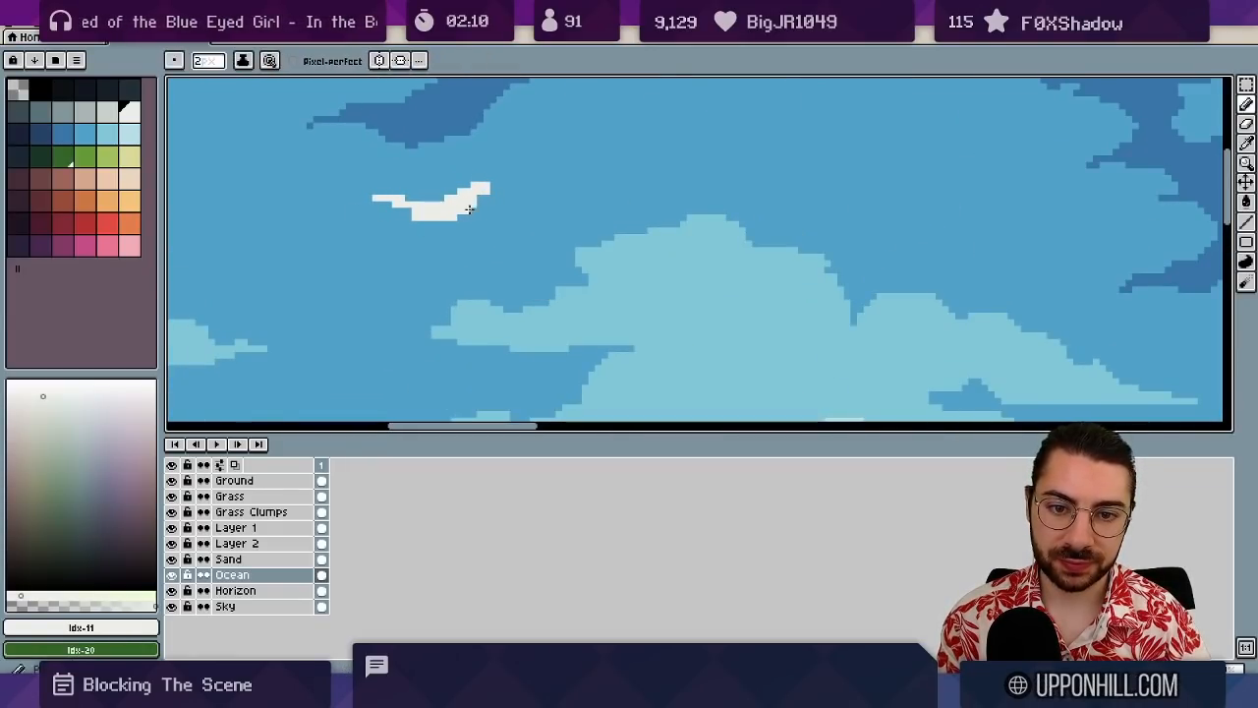
pyautogui.press('e')
pyautogui.moveTo(473, 205); pyautogui.dragTo(467, 204)
pyautogui.press('i')
pyautogui.press('b')
pyautogui.click(470, 216)
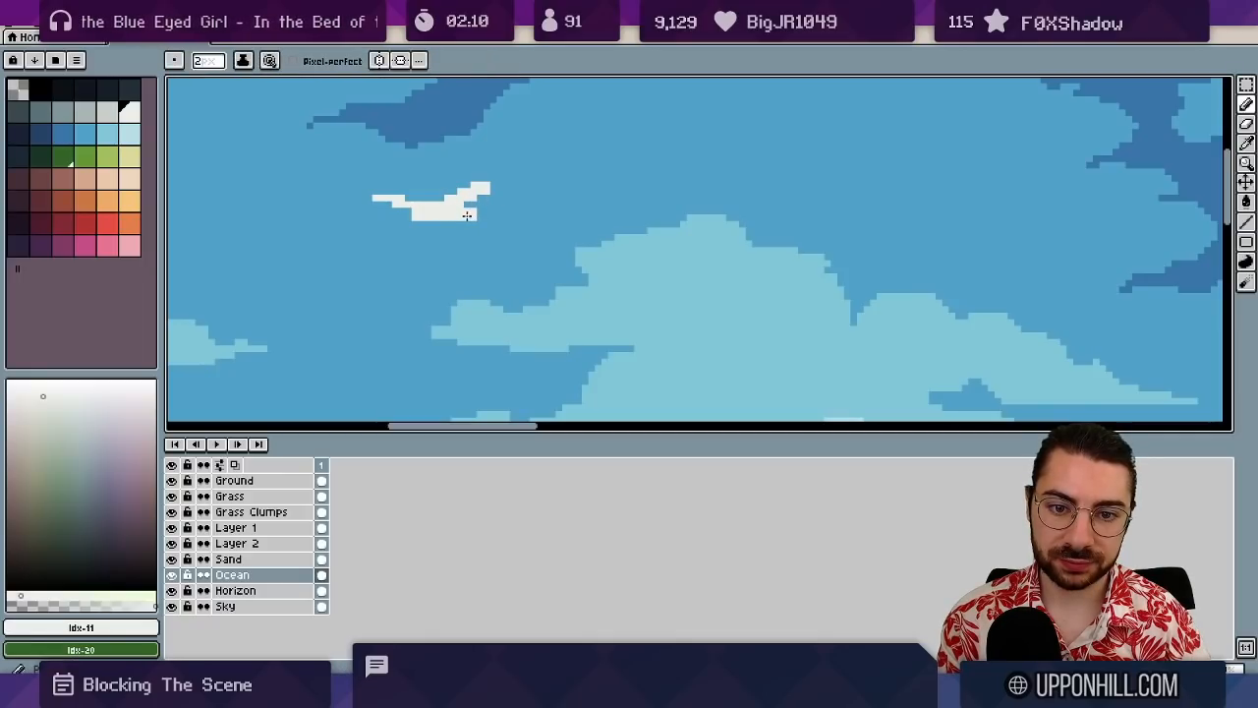
# - Trim the lower front corner of the flying bird's body into a tapered shape
pyautogui.press('e')
pyautogui.click(420, 216)
pyautogui.press('i')
pyautogui.keyDown('alt'); pyautogui.click(421, 216); pyautogui.keyUp('alt')
pyautogui.keyDown('alt'); pyautogui.click(428, 211); pyautogui.keyUp('alt')
pyautogui.press('b')
pyautogui.moveTo(421, 217)
pyautogui.mouseDown()
pyautogui.moveTo(402, 212)
pyautogui.moveTo(414, 218)
pyautogui.mouseUp()
pyautogui.press('e')
pyautogui.click(401, 210)
pyautogui.press('z')
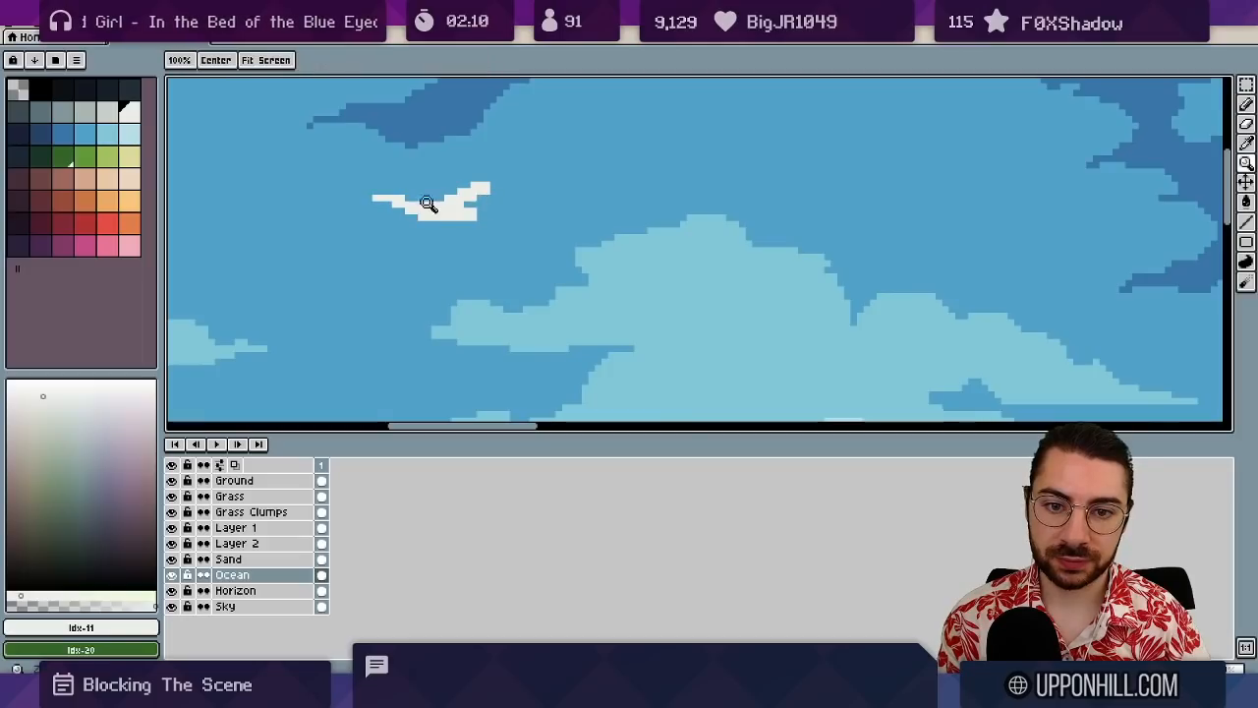
pyautogui.scroll(-4, 486, 197)
pyautogui.scroll(4, 479, 198)
# - Extend the perched gull's tail with white pixels on Layer 1 and trim its edge with the 1 px eraser
pyautogui.press('b')
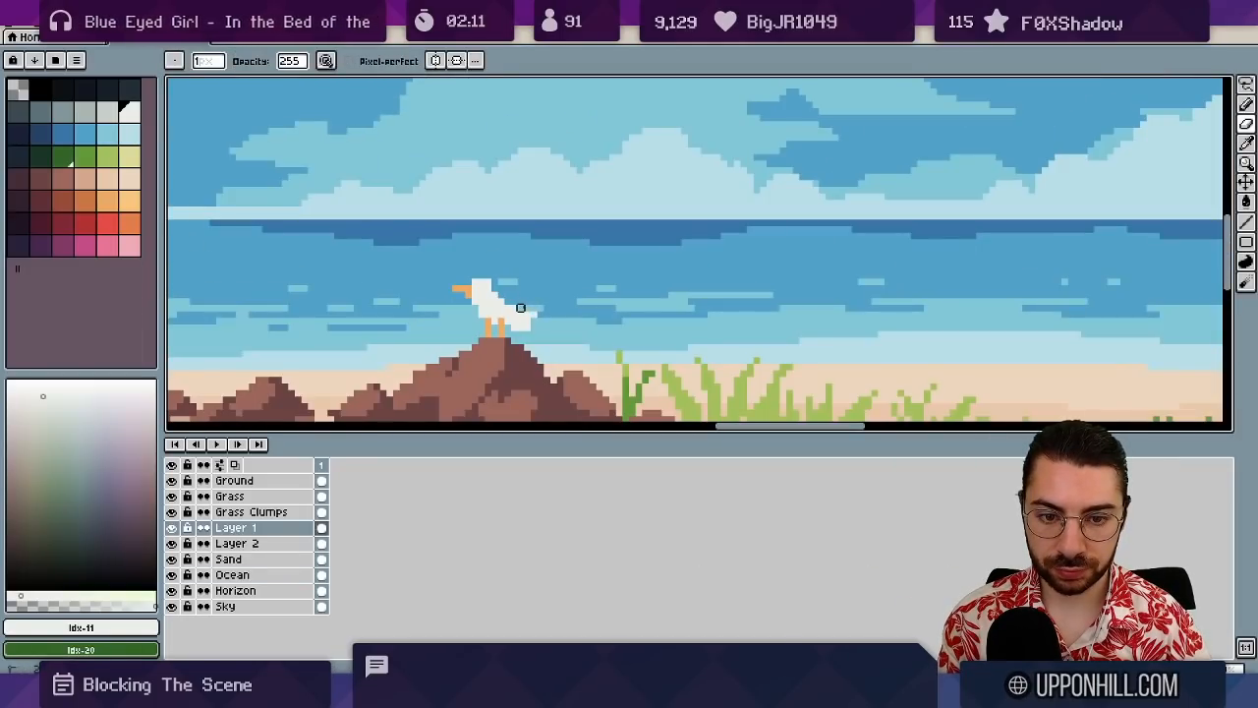
pyautogui.press('i')
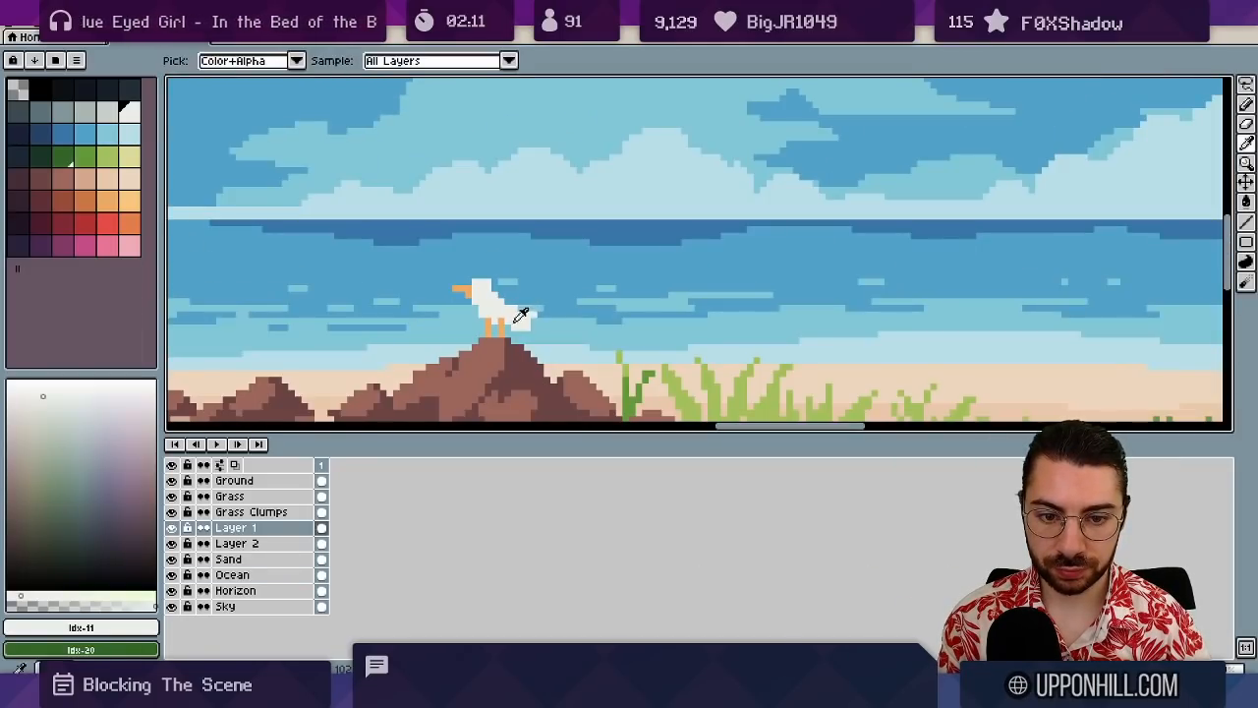
pyautogui.press('b')
pyautogui.scroll(-1, 534, 306)
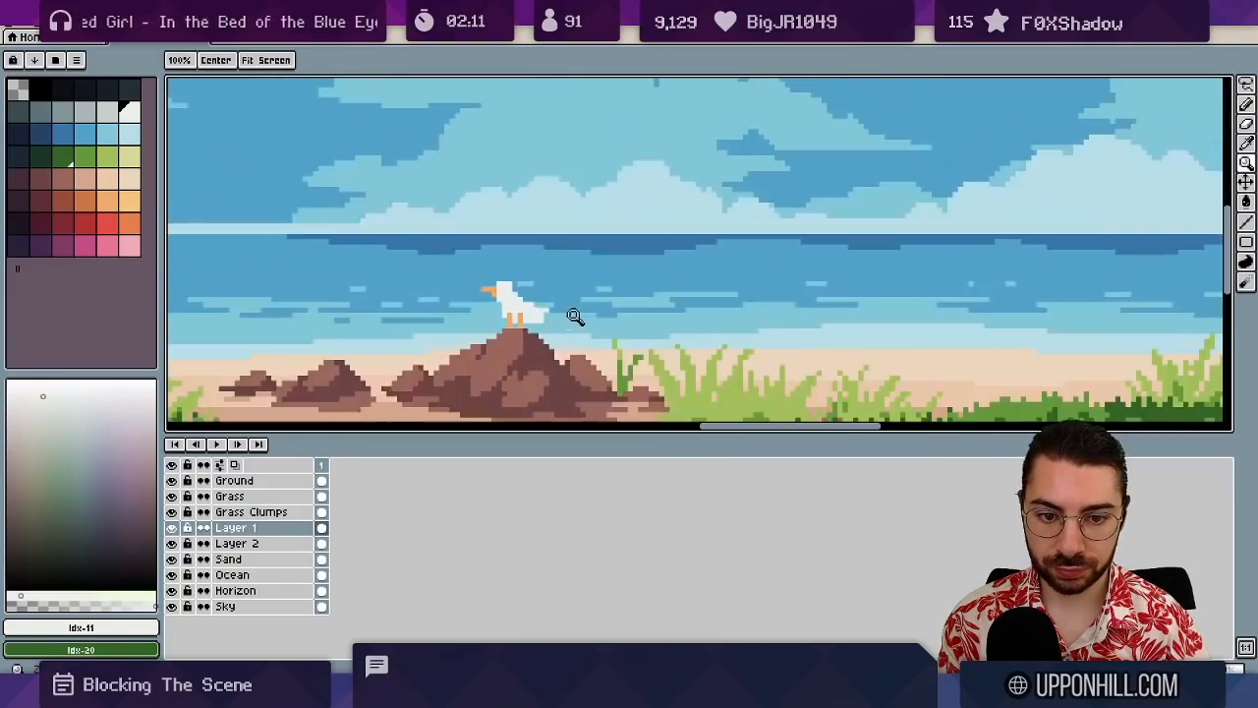
pyautogui.press('i')
pyautogui.press('e')
pyautogui.press('b')
pyautogui.moveTo(544, 311); pyautogui.dragTo(557, 310)
pyautogui.press('e')
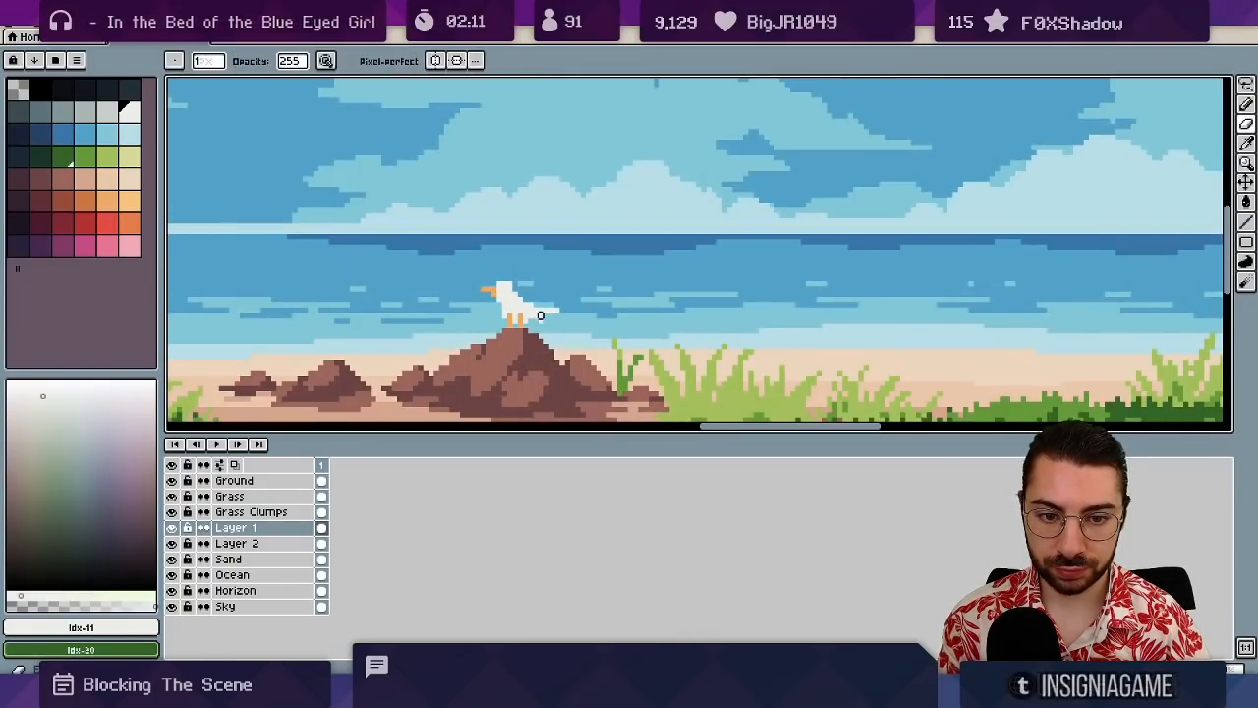
pyautogui.click(546, 315)
pyautogui.press('i')
pyautogui.press('b')
pyautogui.press('z')
pyautogui.scroll(-3, 570, 285)
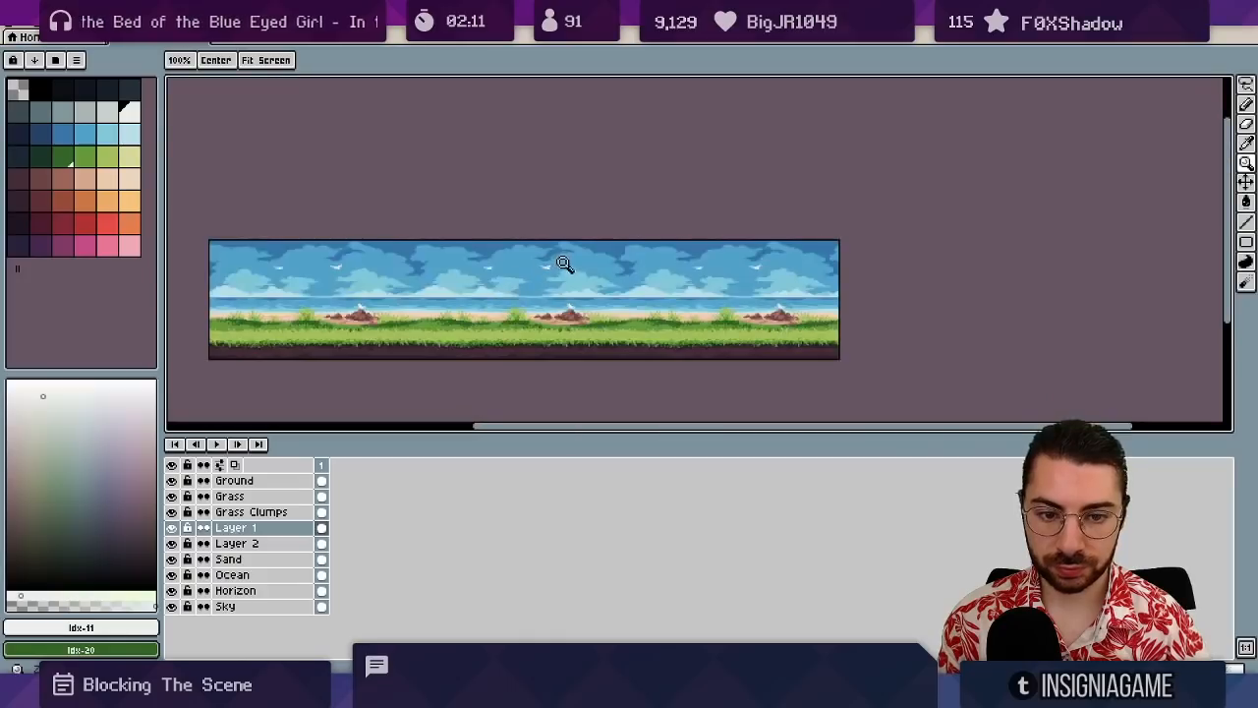
# - Select the Ocean layer and paint short light-blue (Idx-16) wave highlights on the water with a 1 px pencil
pyautogui.scroll(1, 595, 276)
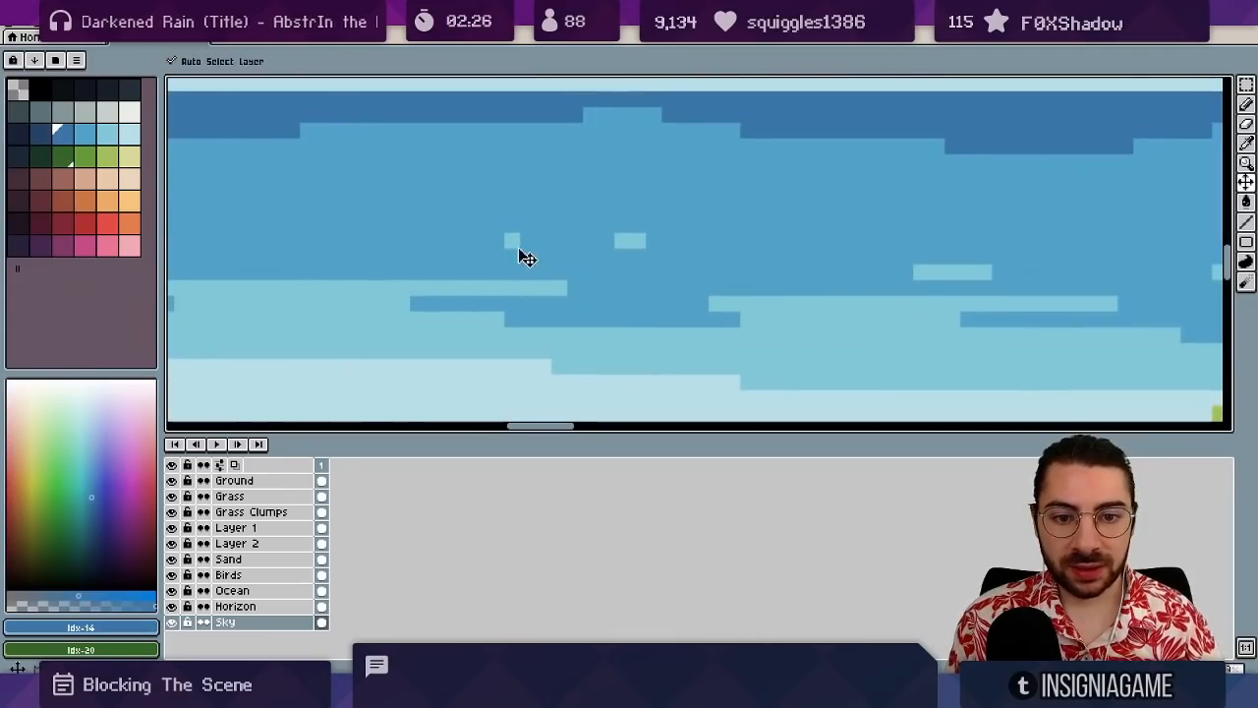
pyautogui.keyDown('ctrl'); pyautogui.click(504, 248); pyautogui.keyUp('ctrl')
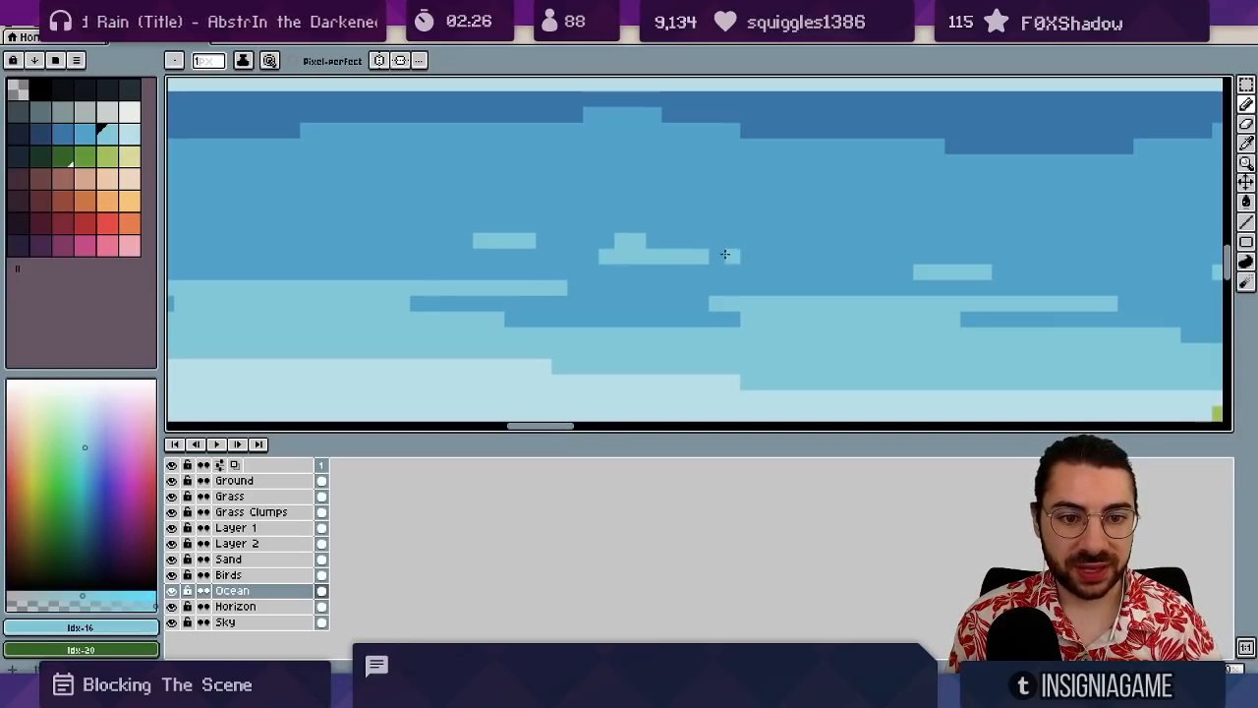
# - Examine the water highlights and the repeating beach scene, both from afar and close up
pyautogui.press('z')
pyautogui.moveTo(725, 245); pyautogui.dragTo(658, 230)
pyautogui.moveTo(731, 219)
pyautogui.mouseDown()
pyautogui.moveTo(698, 212)
pyautogui.moveTo(764, 222)
pyautogui.mouseUp()
pyautogui.moveTo(692, 236)
pyautogui.mouseDown()
pyautogui.moveTo(702, 205)
pyautogui.moveTo(761, 191)
pyautogui.moveTo(757, 205)
pyautogui.mouseUp()
pyautogui.press('z')
pyautogui.press('z')
pyautogui.moveTo(696, 233)
pyautogui.mouseDown()
pyautogui.moveTo(705, 227)
pyautogui.moveTo(670, 193)
pyautogui.mouseUp()
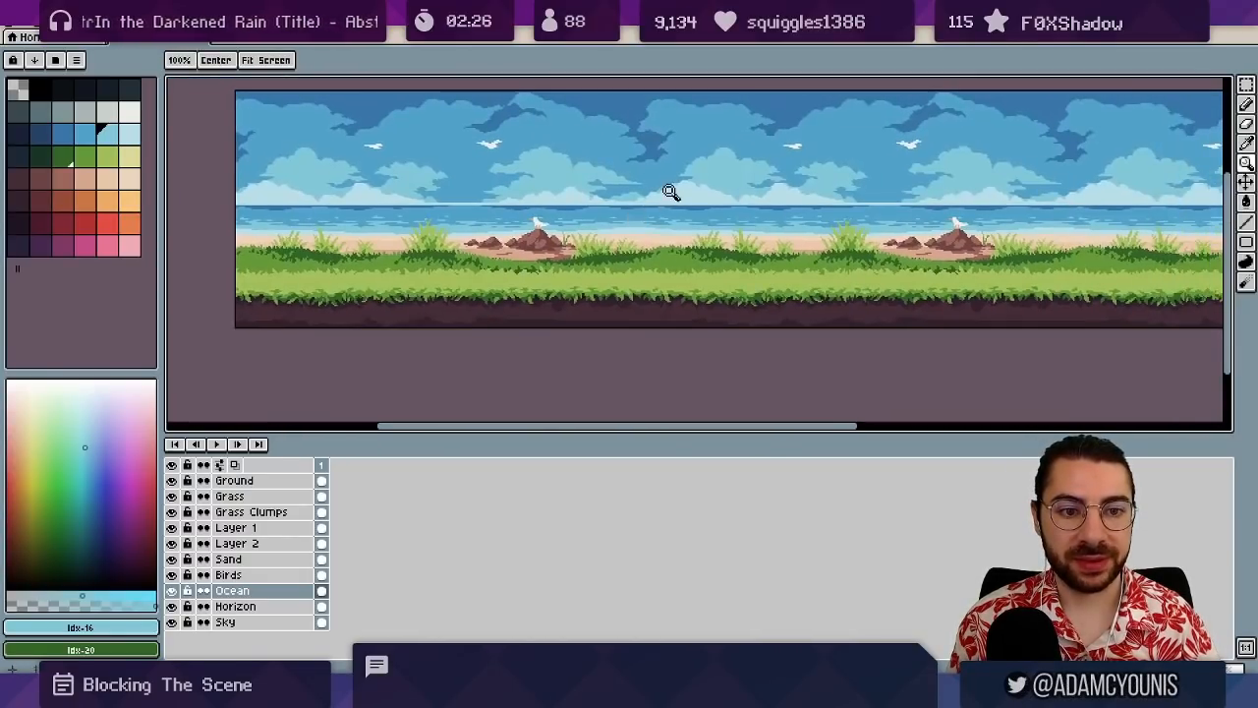
pyautogui.press('v')
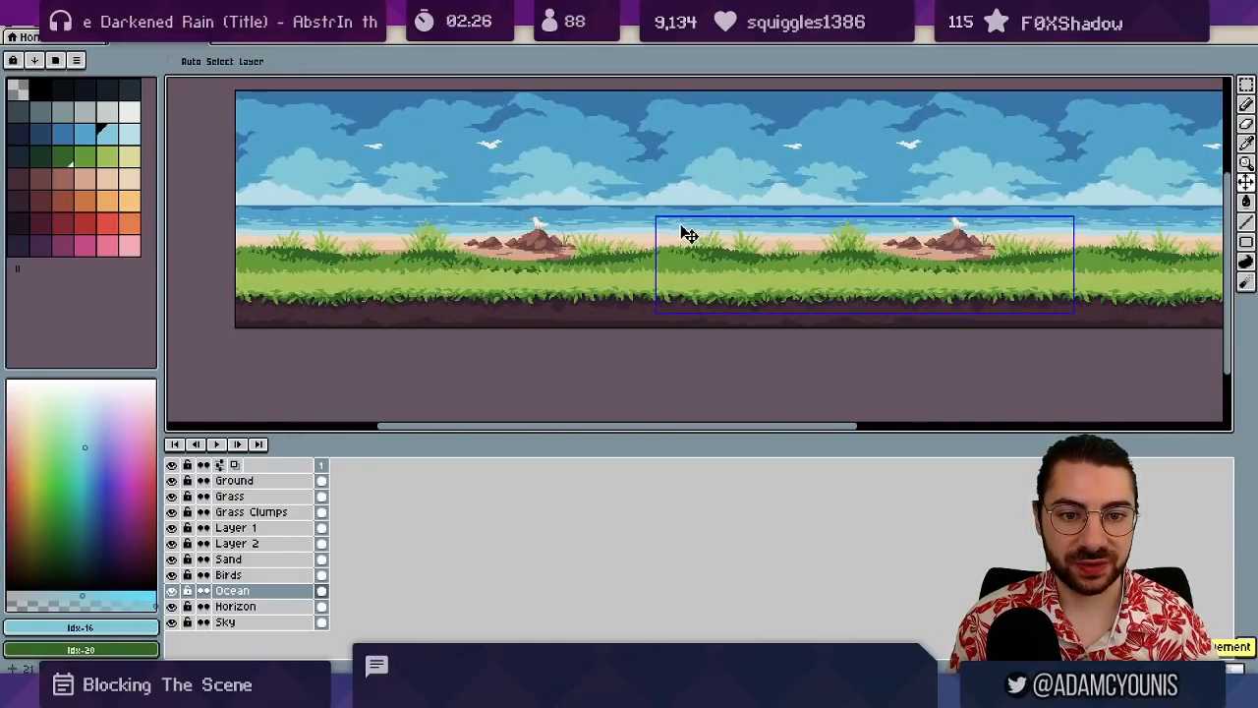
pyautogui.press('z')
pyautogui.moveTo(655, 211); pyautogui.dragTo(620, 226)
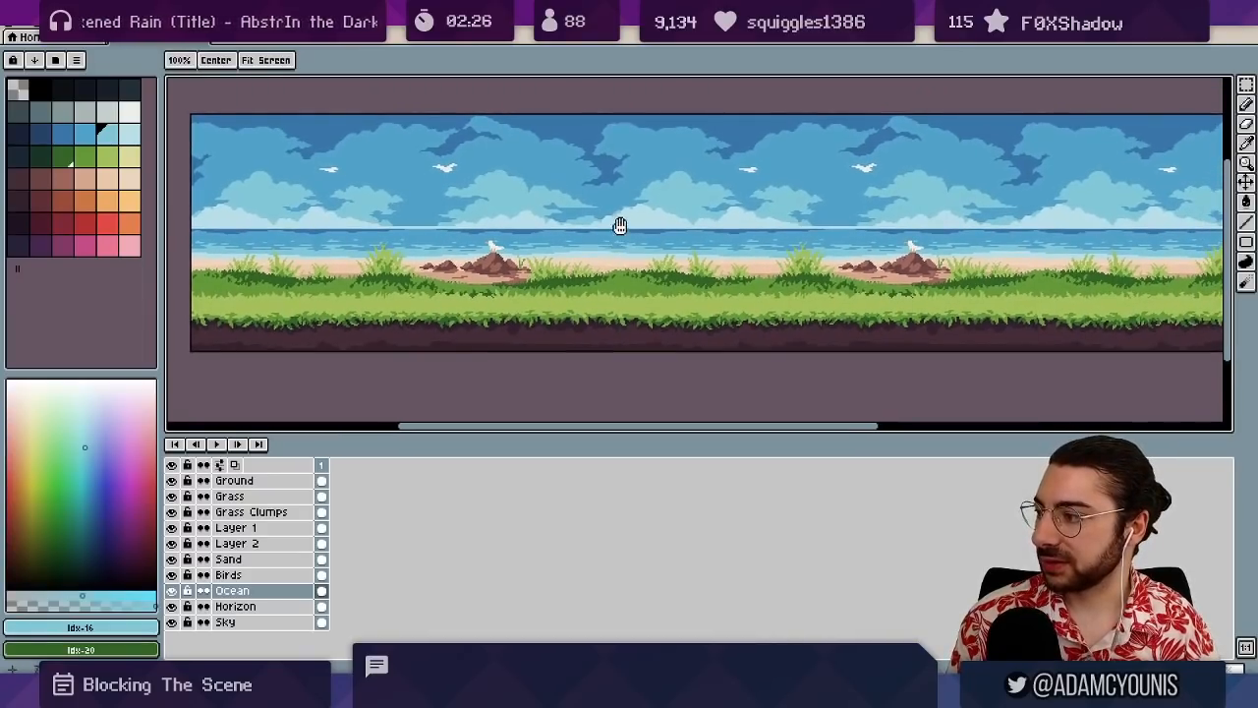
pyautogui.moveTo(786, 224); pyautogui.dragTo(824, 220)
pyautogui.moveTo(924, 216); pyautogui.dragTo(576, 225)
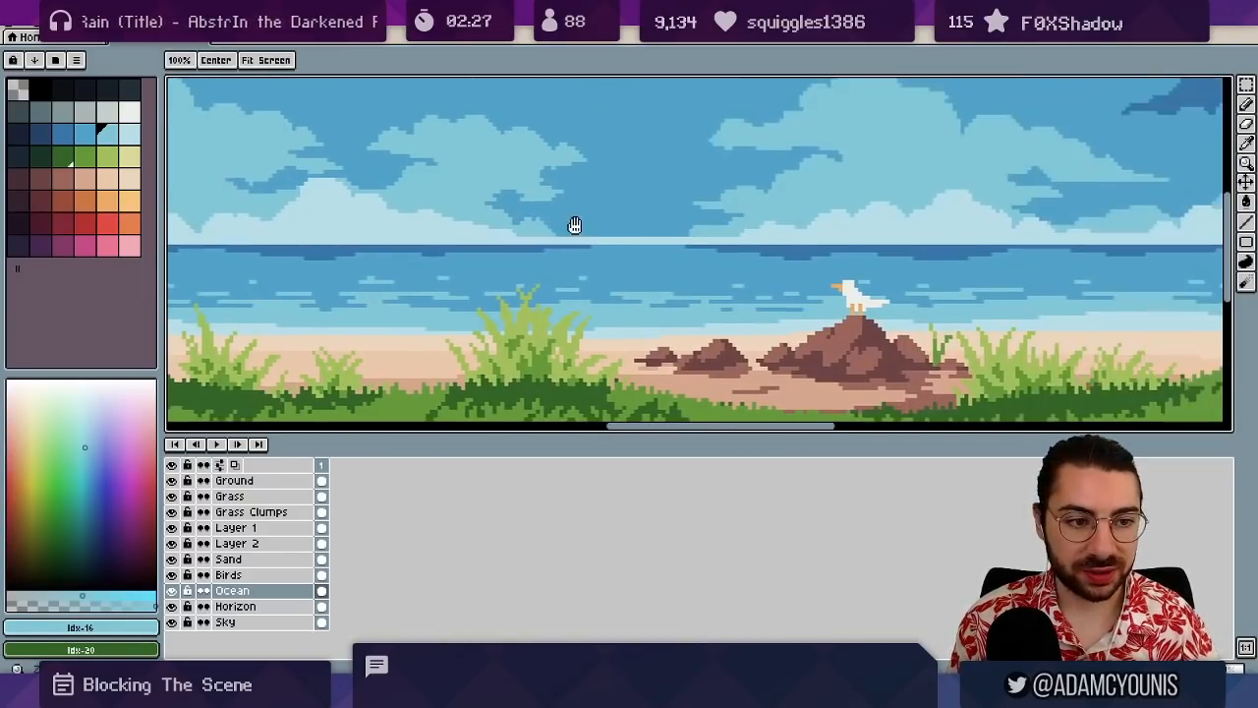
# - Select the Horizon layer and touch up the tapering end of the pale cloud above the sea in Idx-17 with a 1 px pencil
pyautogui.press('v')
pyautogui.click(619, 239)
pyautogui.press('m')
pyautogui.moveTo(577, 239); pyautogui.dragTo(674, 214)
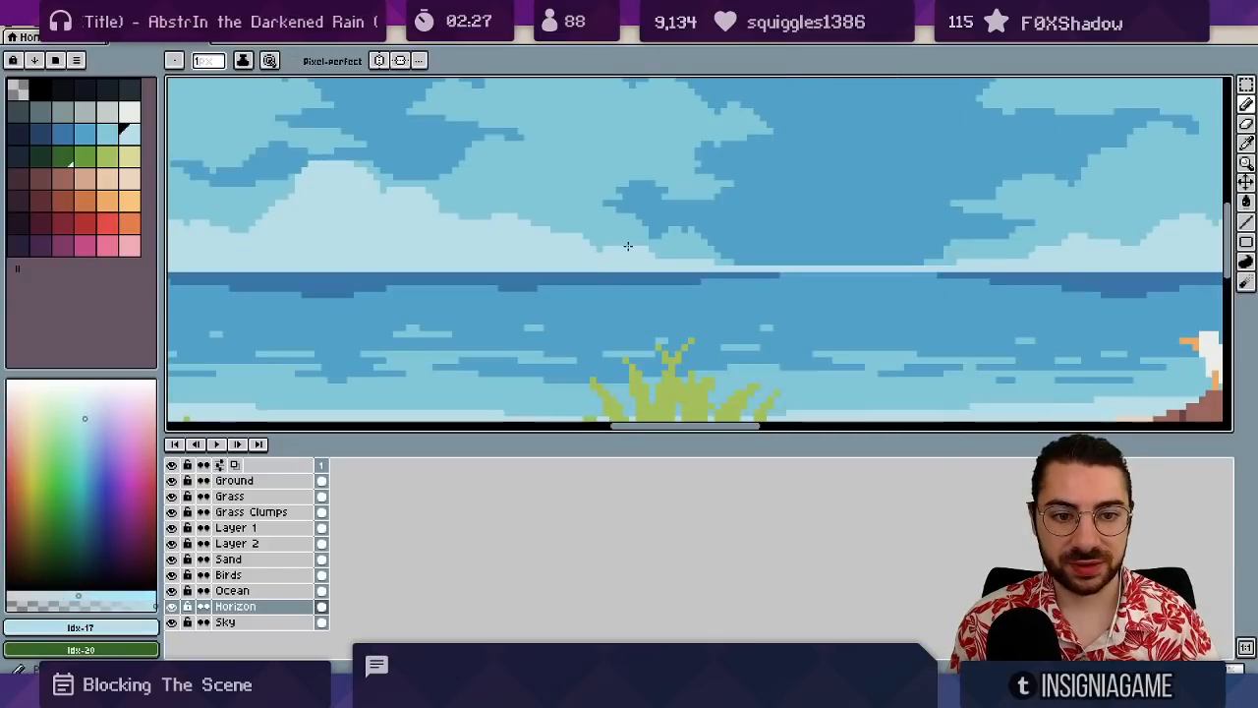
pyautogui.moveTo(628, 246); pyautogui.dragTo(627, 244)
pyautogui.press('alt')
pyautogui.press('e')
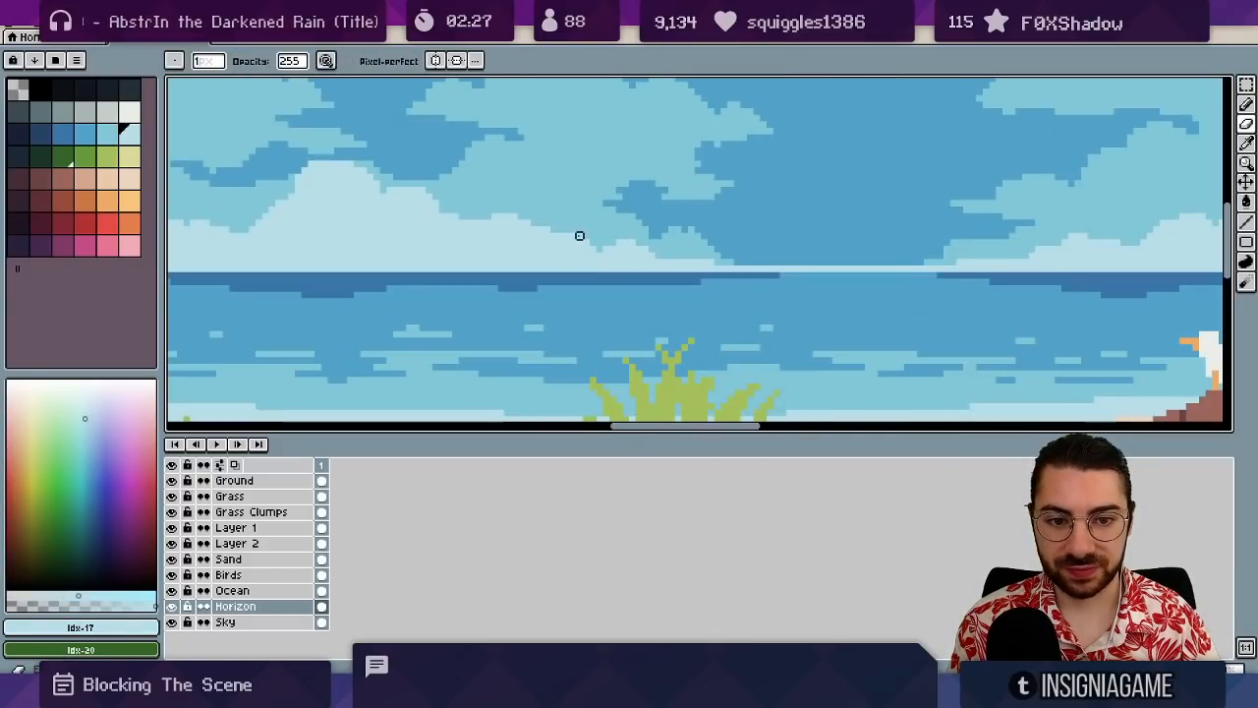
pyautogui.keyDown('alt'); pyautogui.click(551, 208); pyautogui.keyUp('alt')
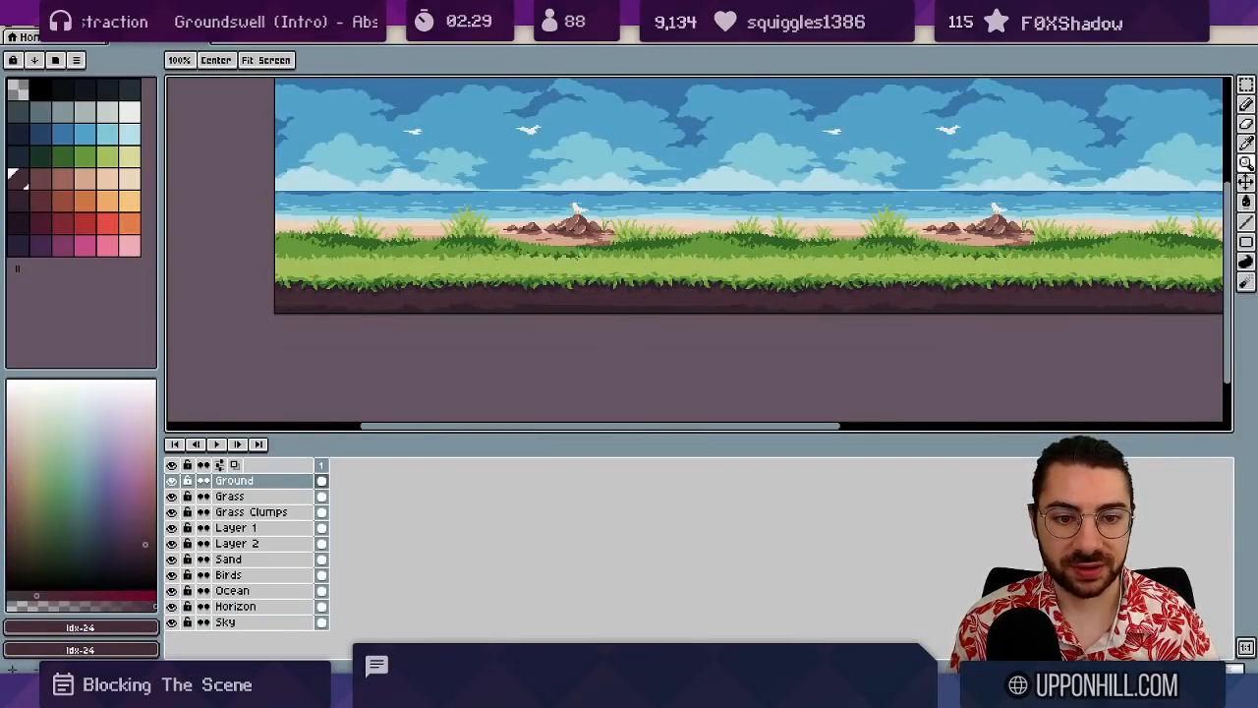
# - Select the brown soil area on the Ground layer and fill it with the darker brown Idx-30, clearing the selection
pyautogui.press('w')
pyautogui.click(618, 301)
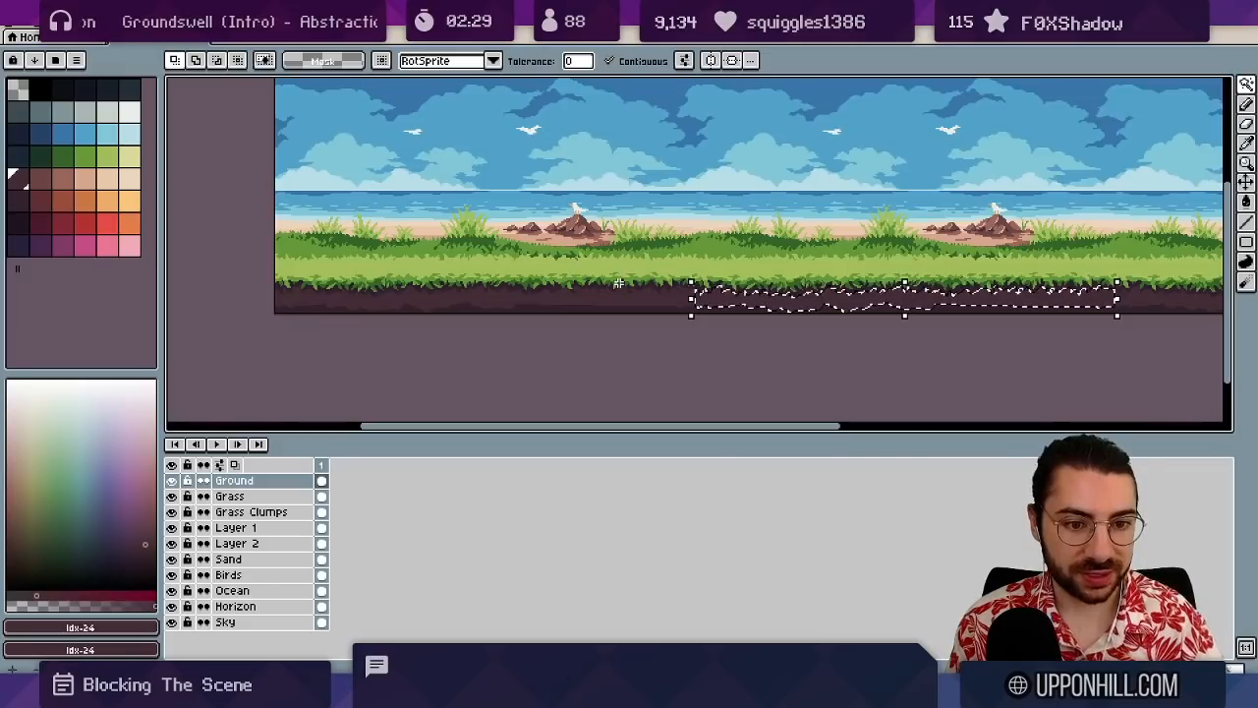
pyautogui.press('i')
pyautogui.click(759, 304)
pyautogui.press('w')
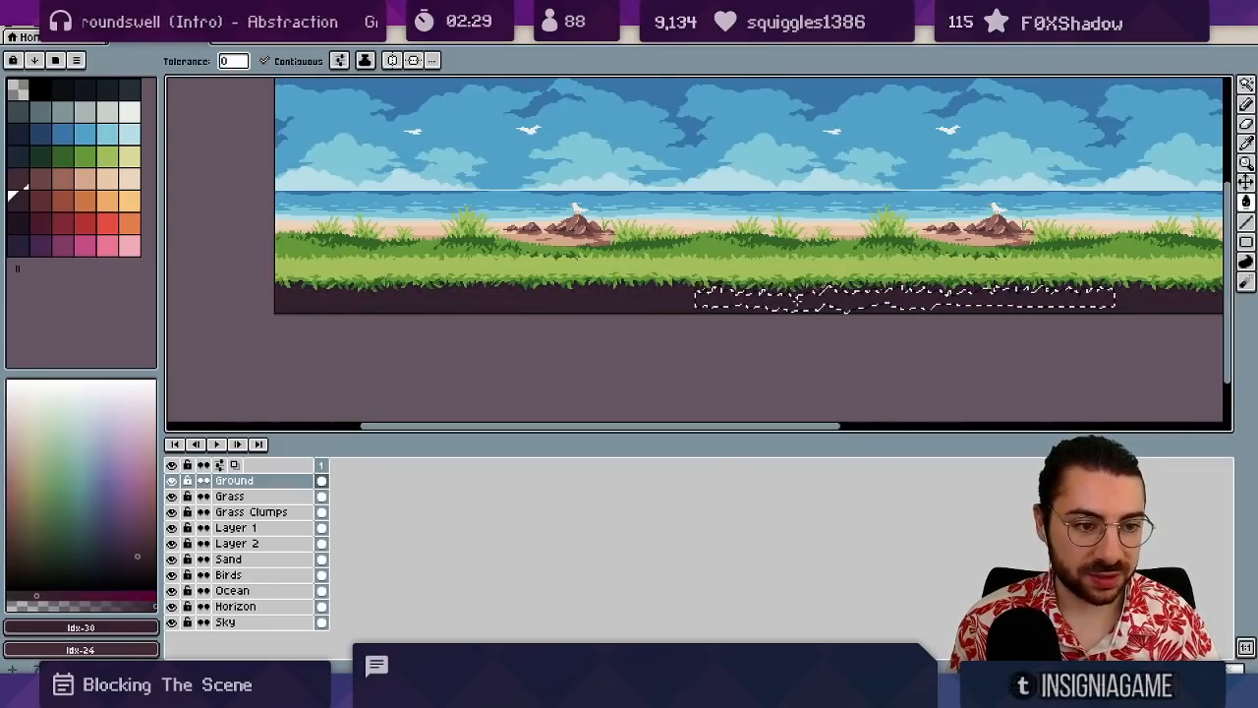
pyautogui.press('m')
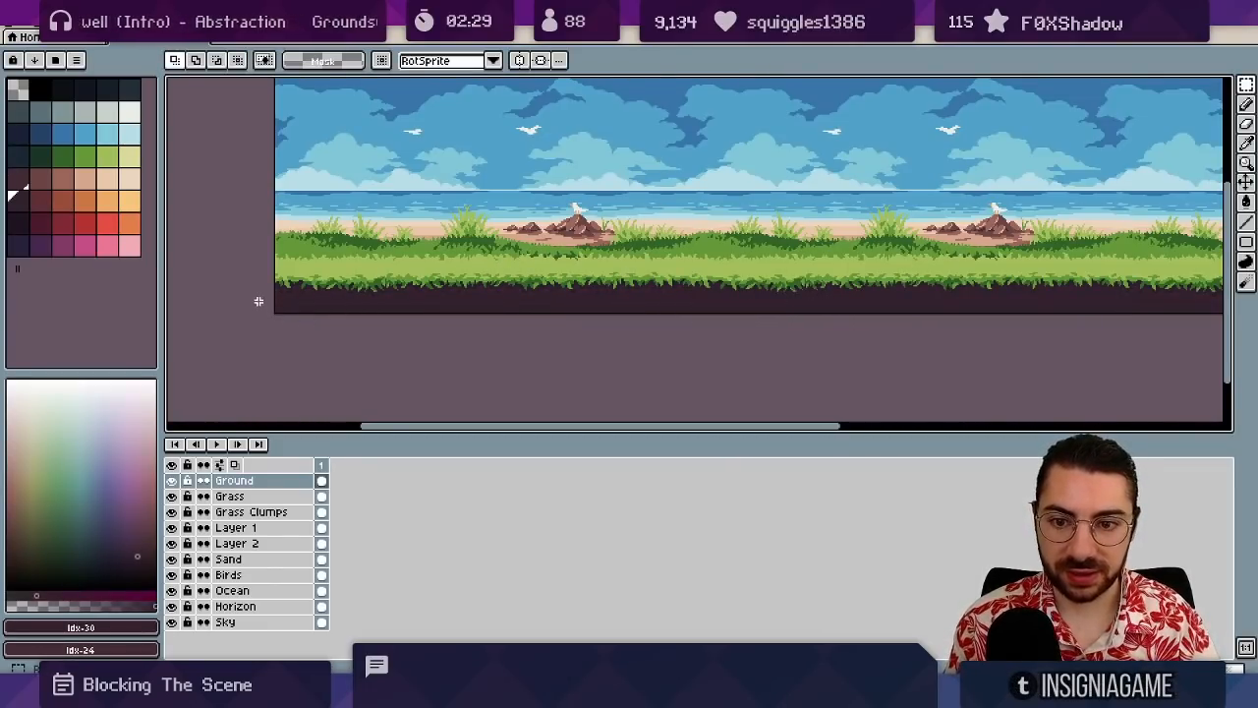
# - Select the whole dark soil strip on the Ground layer and shift the selection a few pixels down from the grass edge
pyautogui.press('w')
pyautogui.click(335, 309)
pyautogui.moveTo(823, 295); pyautogui.dragTo(606, 293)
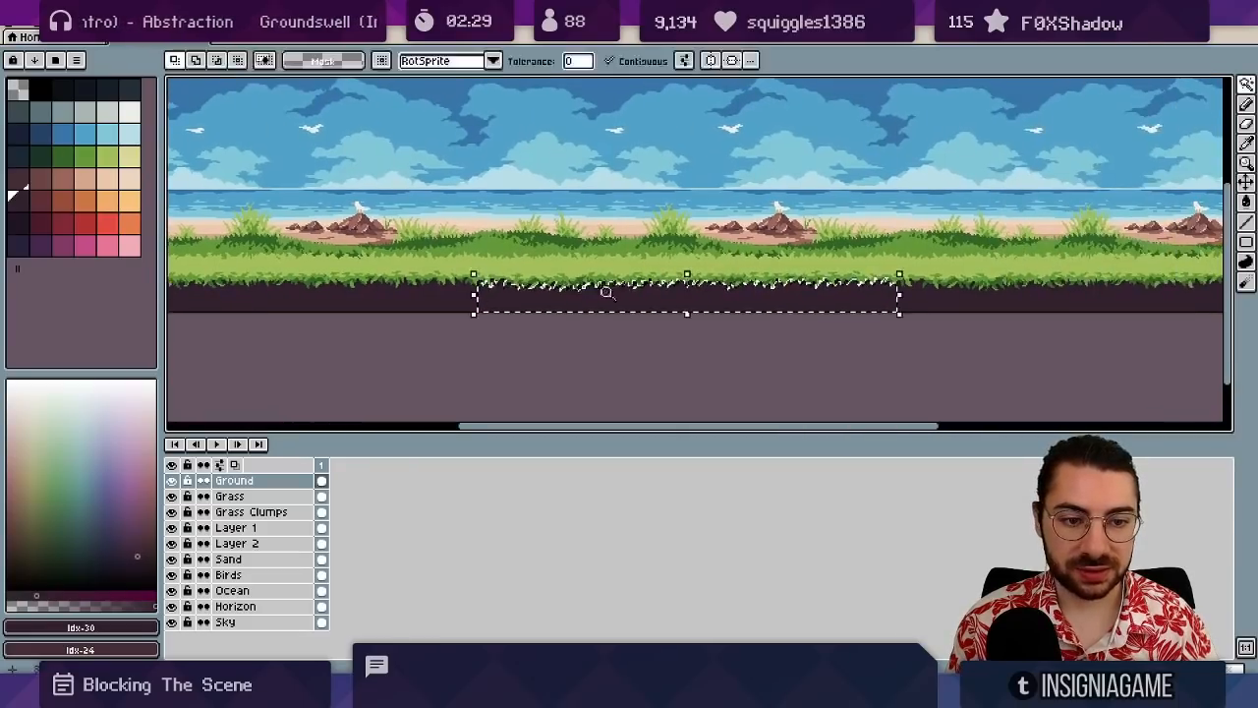
pyautogui.click(607, 293)
pyautogui.press('v')
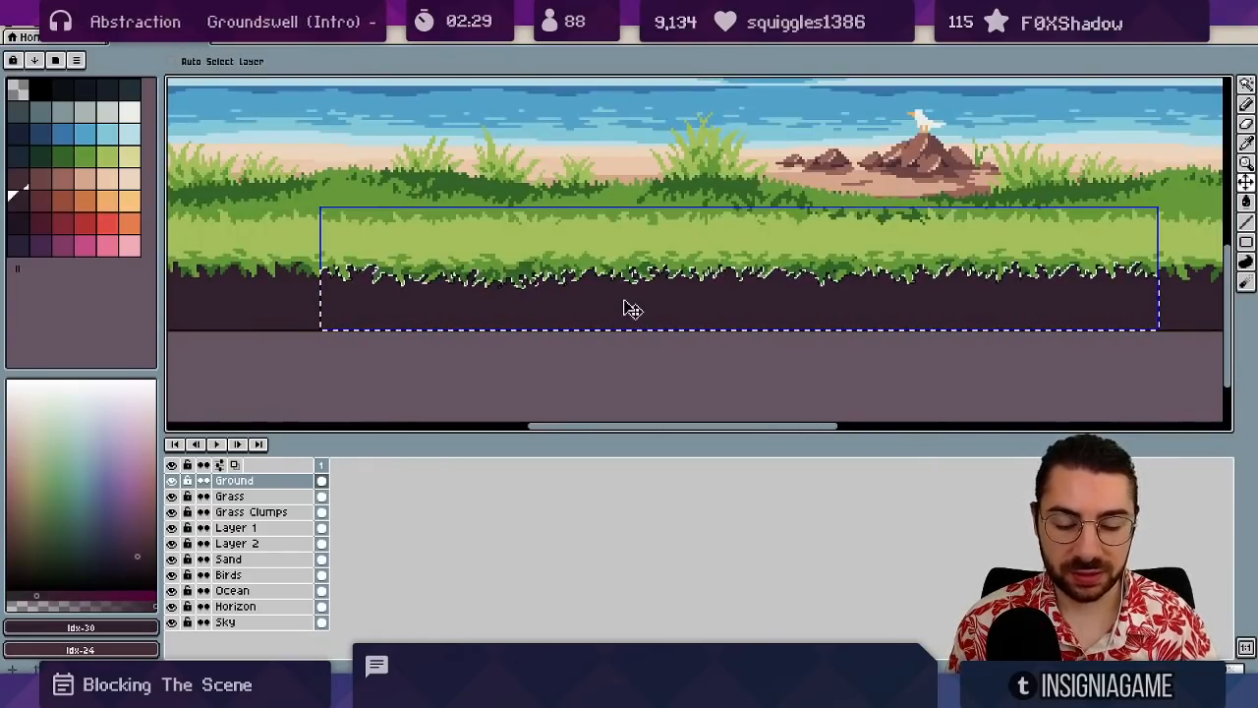
pyautogui.hotkey('ctrl', 't')
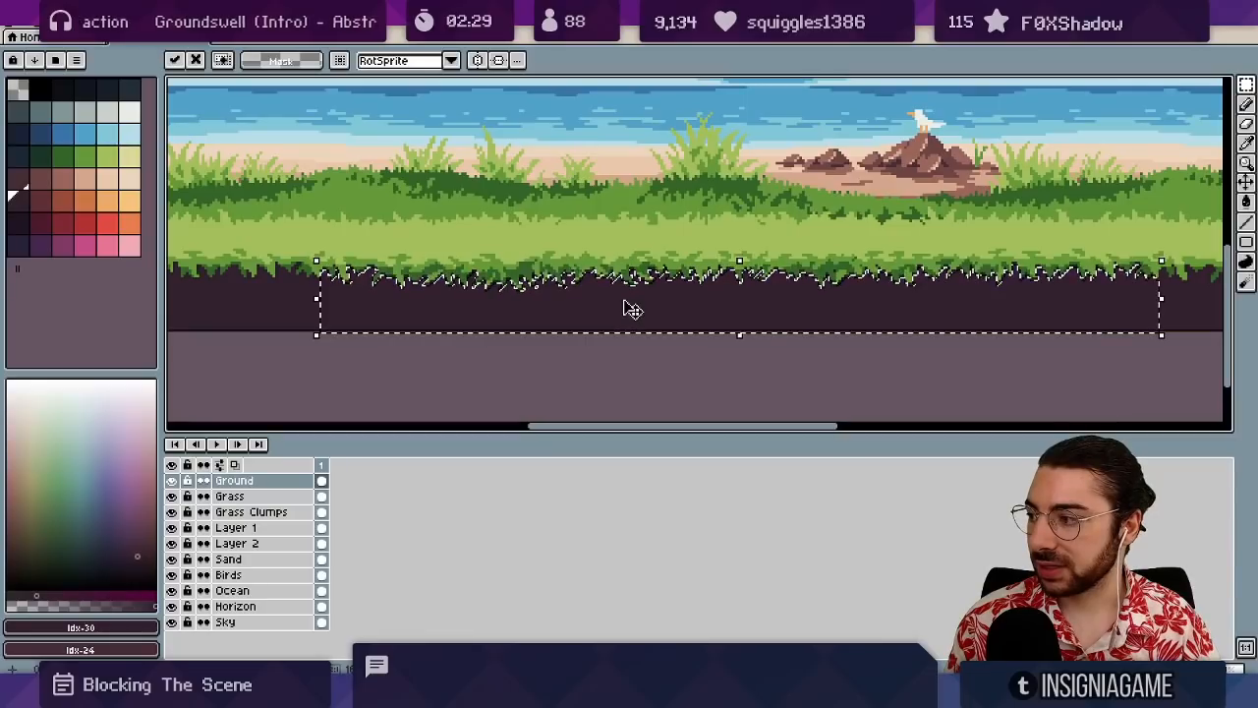
pyautogui.press('Down')
pyautogui.press('Down')
pyautogui.press('Down')
pyautogui.press('Down')
pyautogui.press('Down')
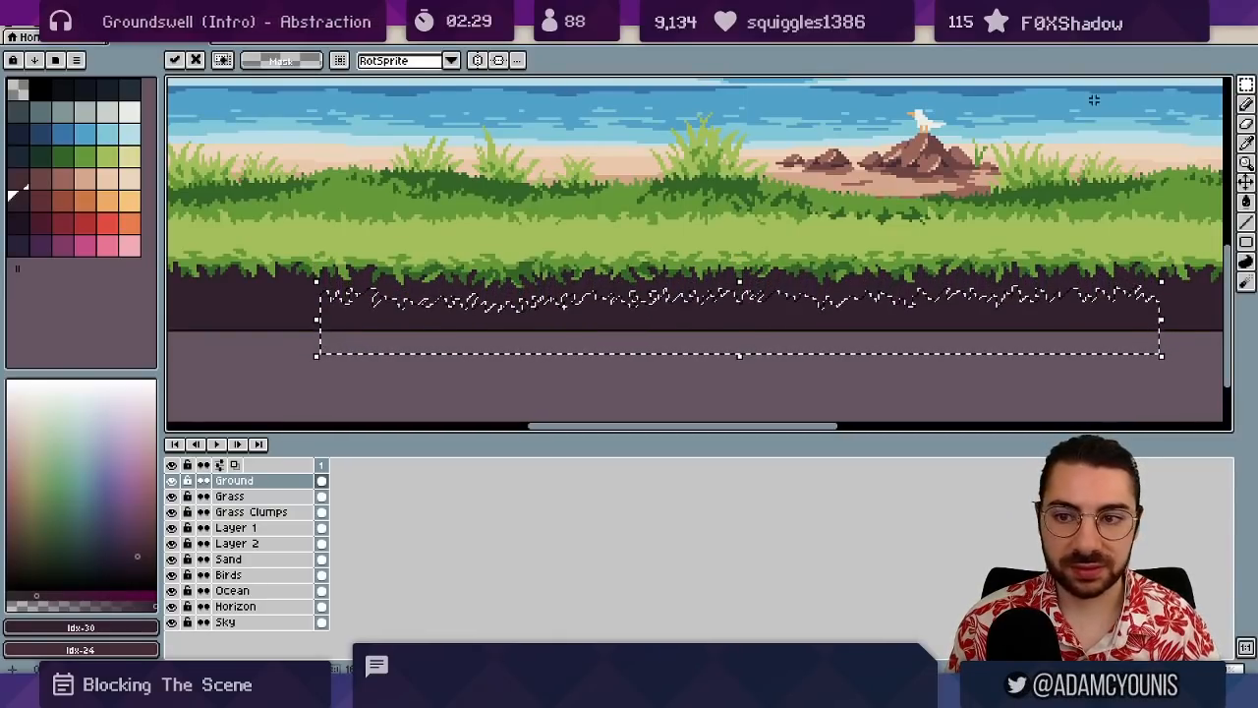
# - Fill the shifted soil selection with the lighter brown Idx-24 to form a jagged shadow under the grass, and deselect
pyautogui.click(20, 183)
pyautogui.press('g')
pyautogui.click(411, 322)
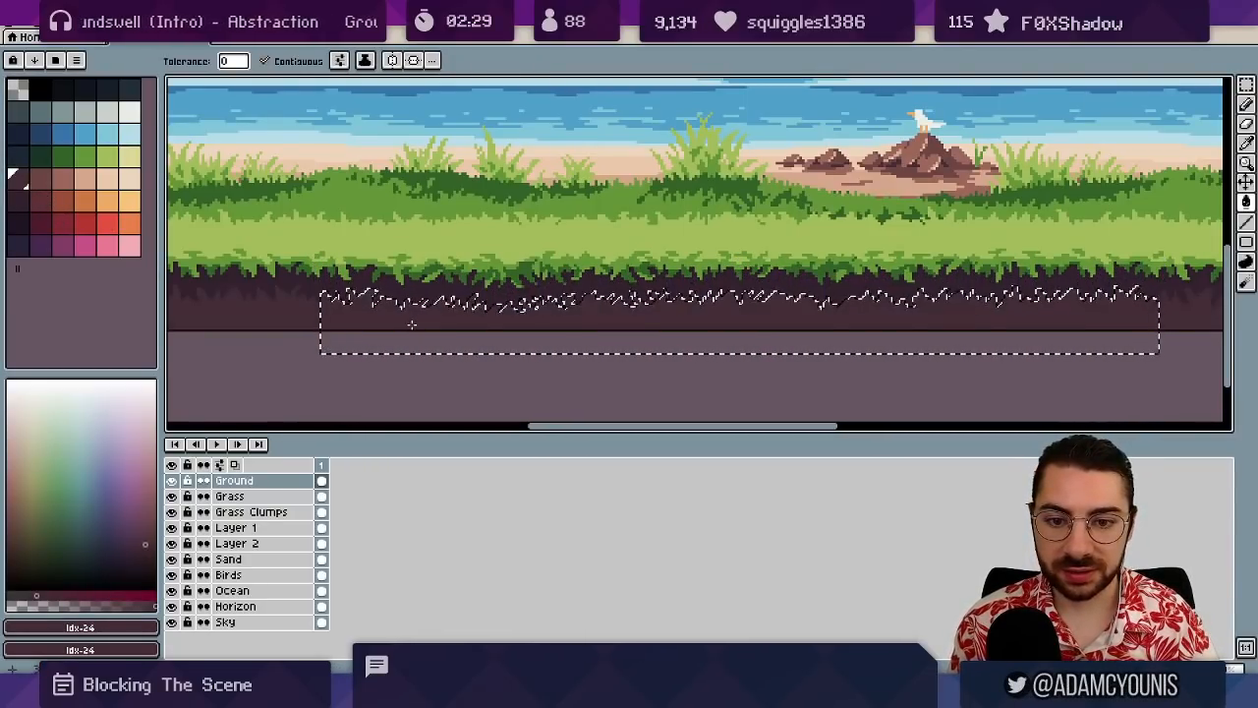
pyautogui.hotkey('ctrl', 'd')
# - Examine the soil shading and the lower grass edge up close and across the tiled scene, sampling the mid green Idx-21
pyautogui.press('z')
pyautogui.scroll(-1, 443, 407)
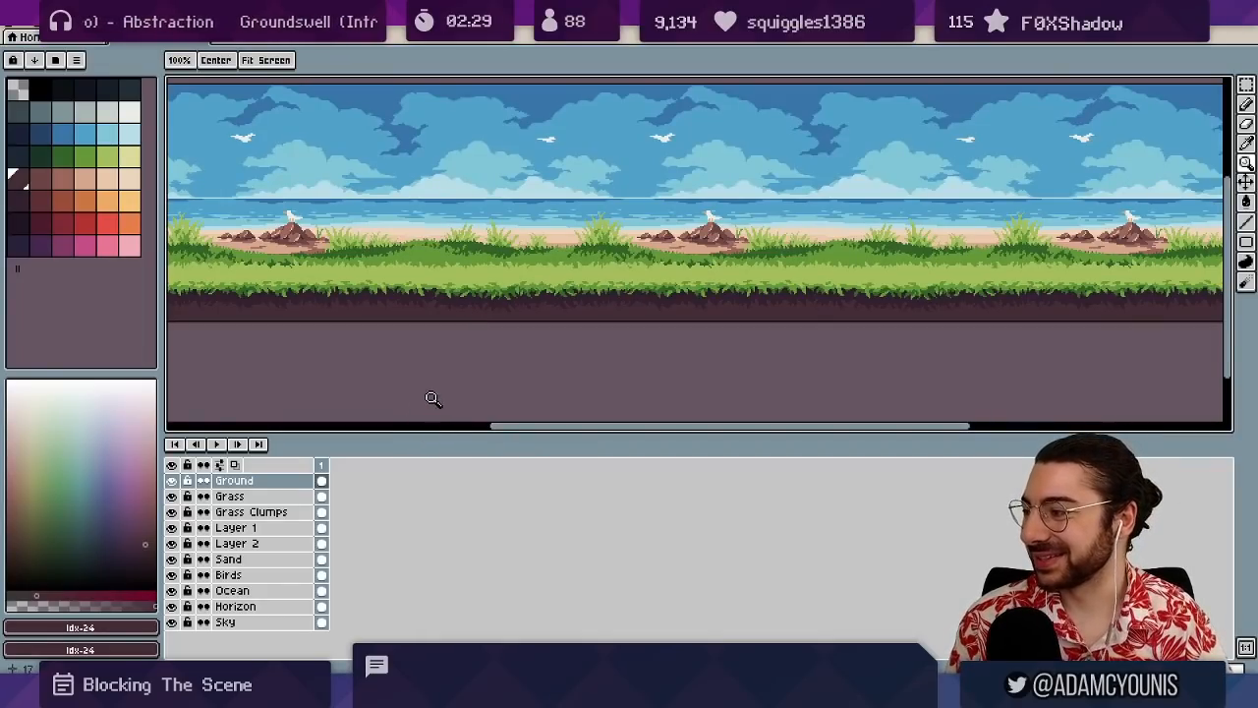
pyautogui.scroll(1, 522, 288)
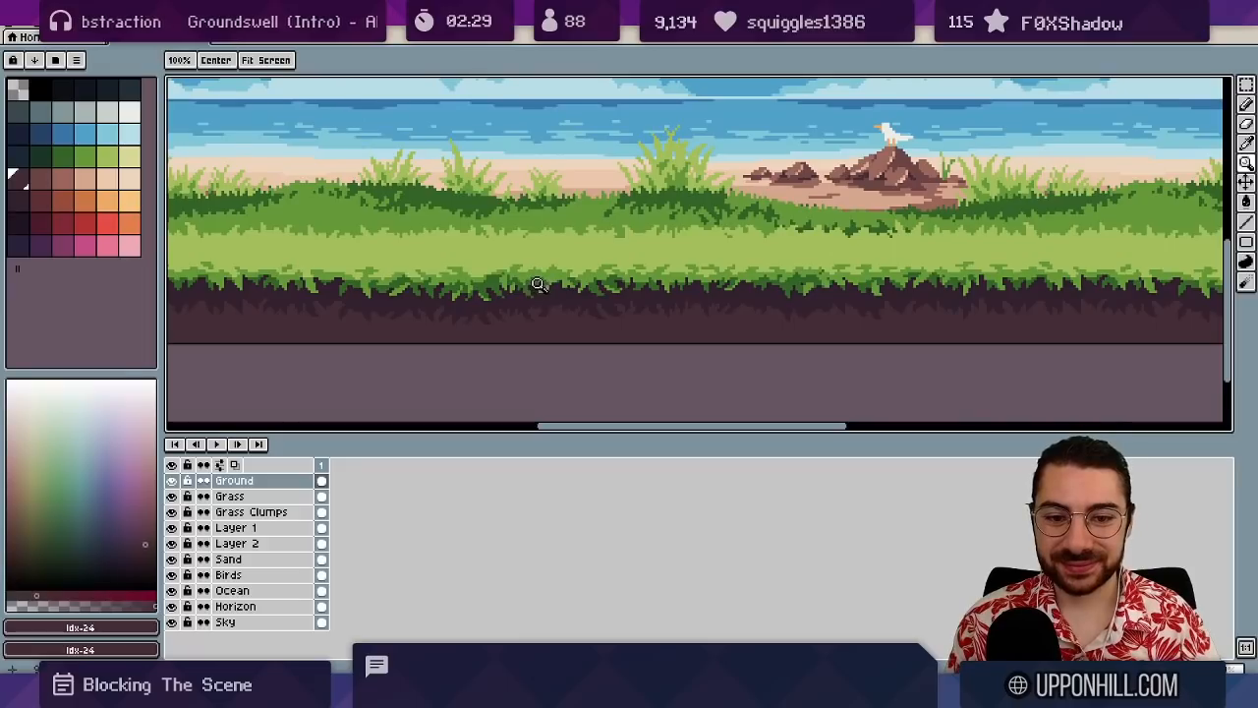
pyautogui.scroll(-1, 553, 306)
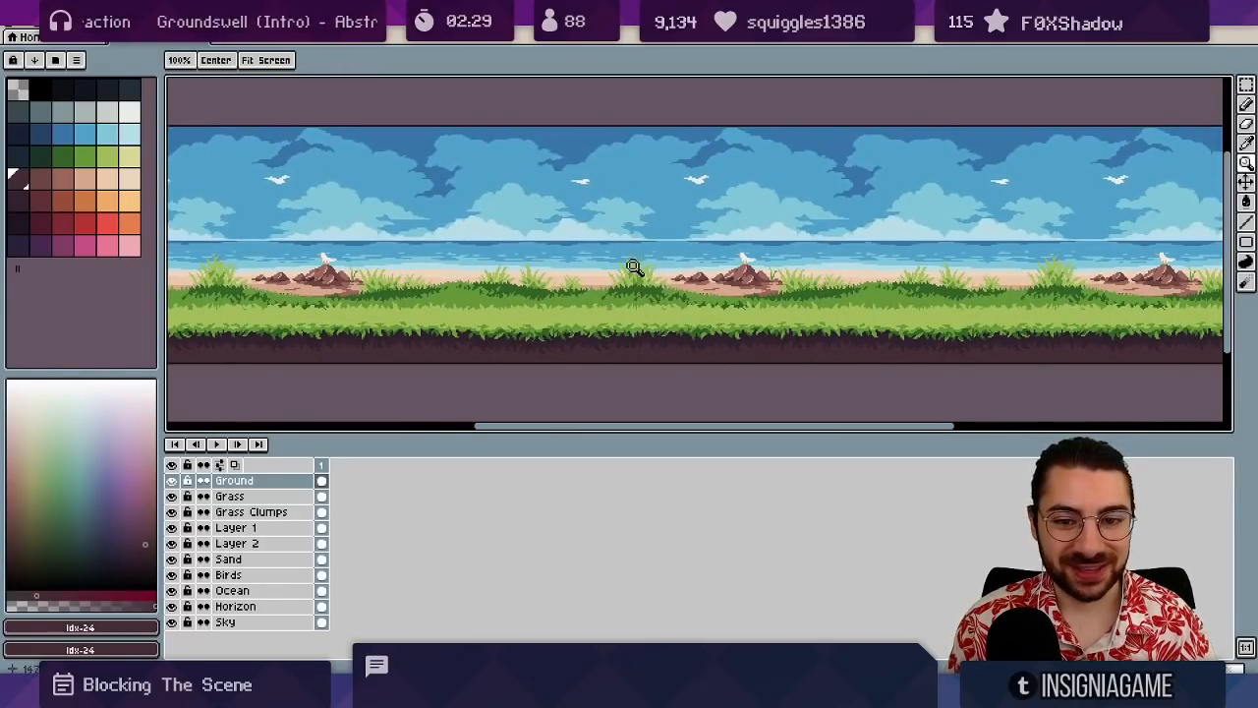
pyautogui.scroll(3, 521, 306)
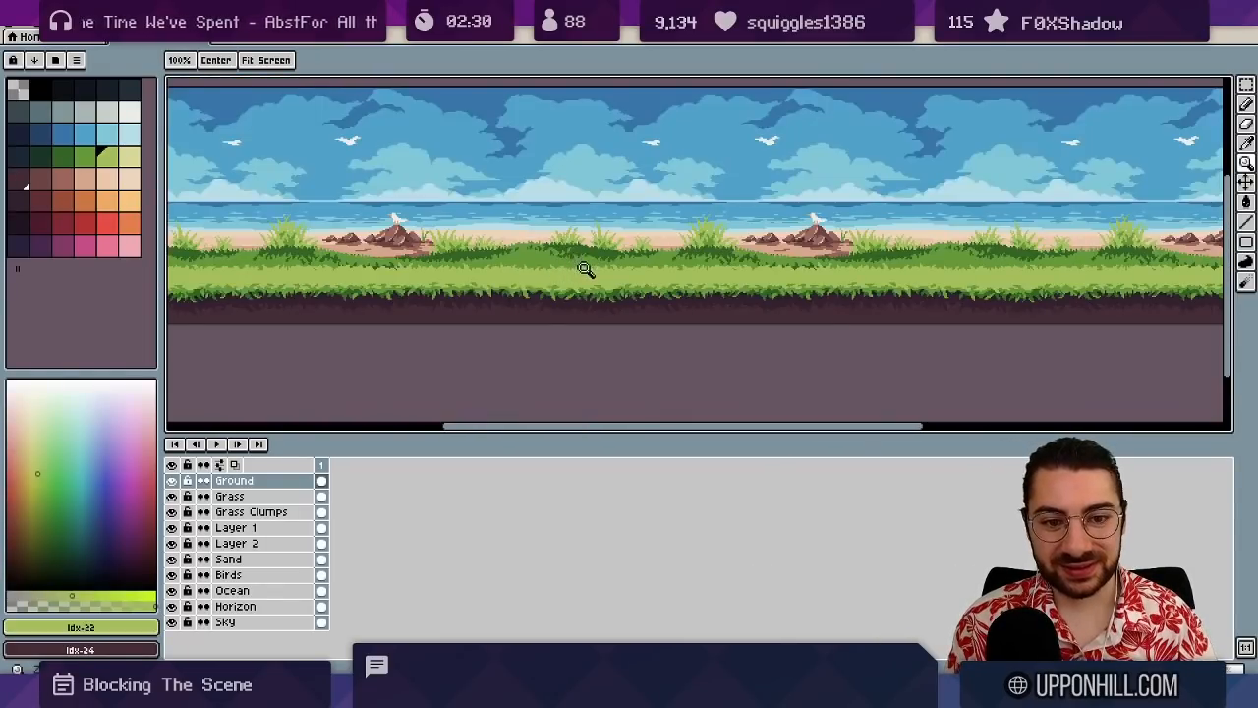
pyautogui.scroll(5, 565, 279)
pyautogui.press('i')
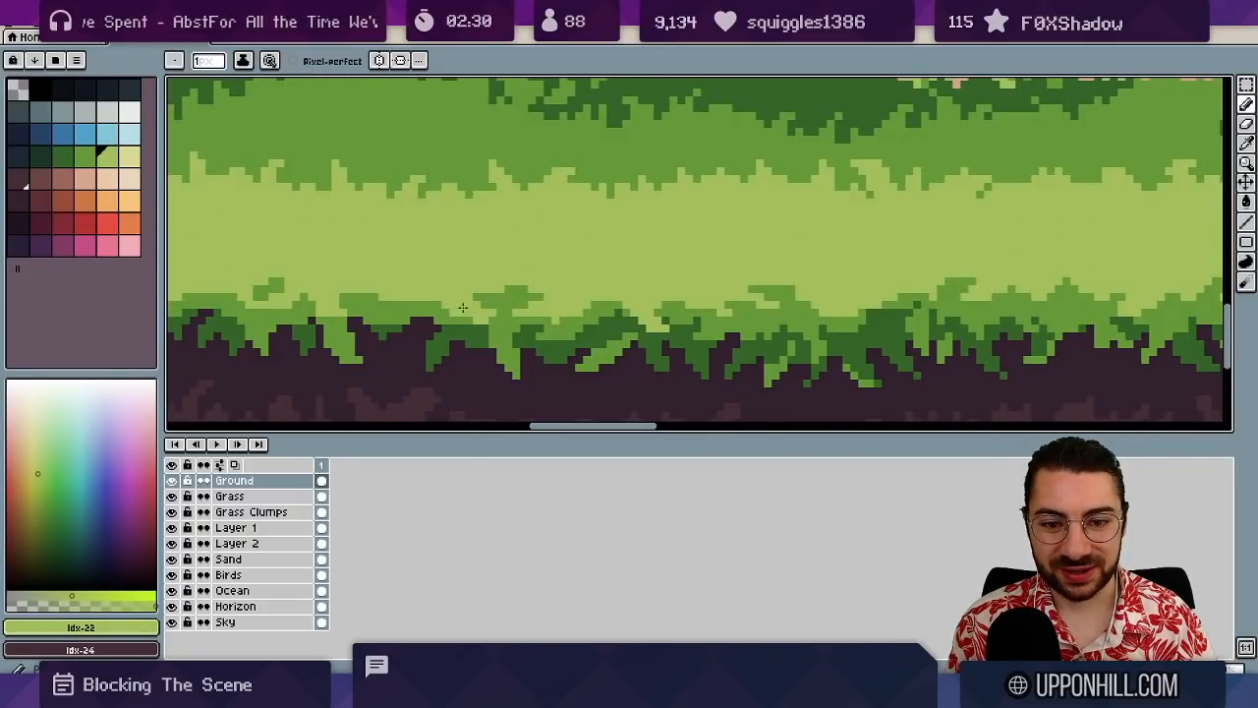
pyautogui.press('b')
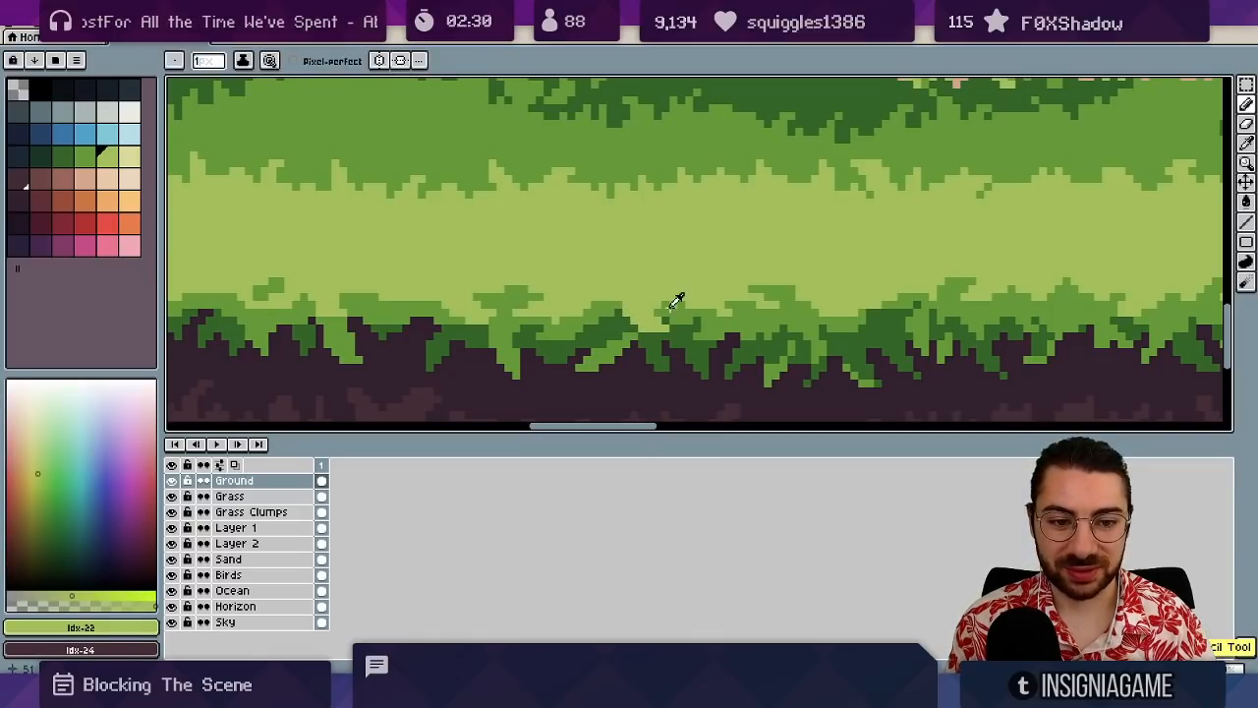
pyautogui.keyDown('alt'); pyautogui.click(674, 303); pyautogui.keyUp('alt')
pyautogui.press('z')
pyautogui.scroll(-4, 587, 315)
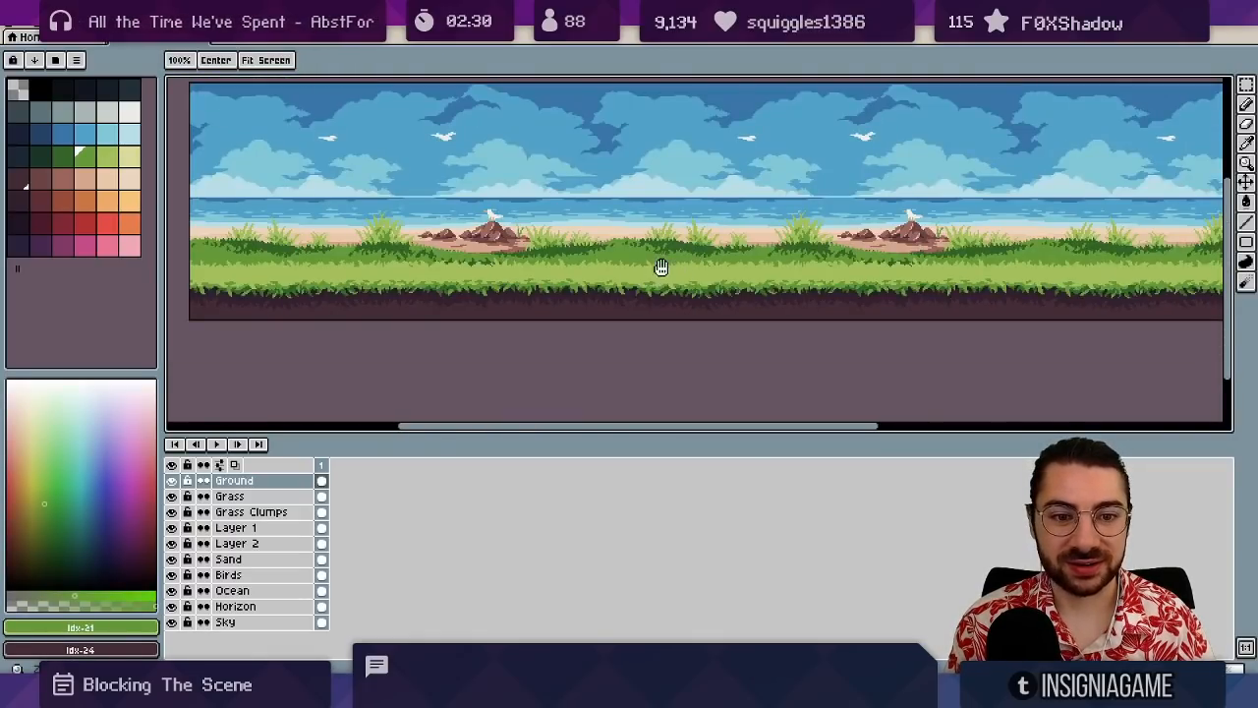
pyautogui.moveTo(662, 267); pyautogui.dragTo(646, 280)
pyautogui.scroll(4, 794, 278)
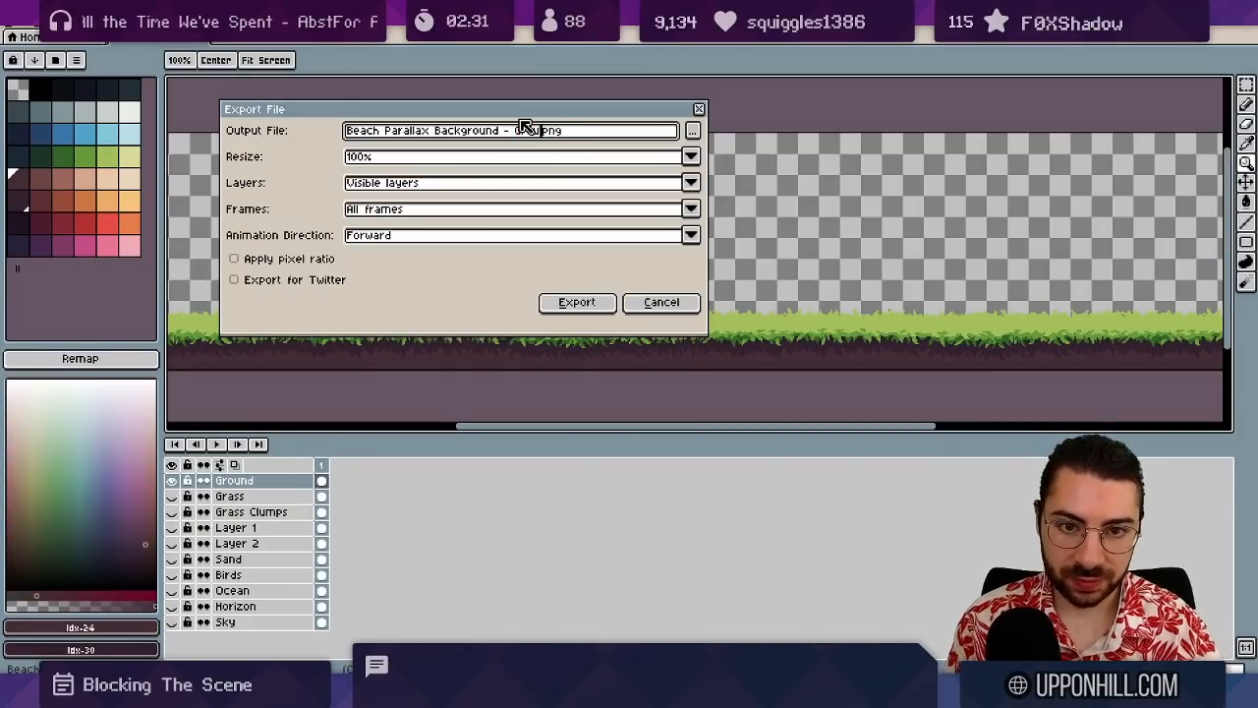
# - Export the visible Ground layer as "Beach Parallax Background - Ground.png" and switch to Unity to run the scene
pyautogui.write('nd')
pyautogui.press('Return')
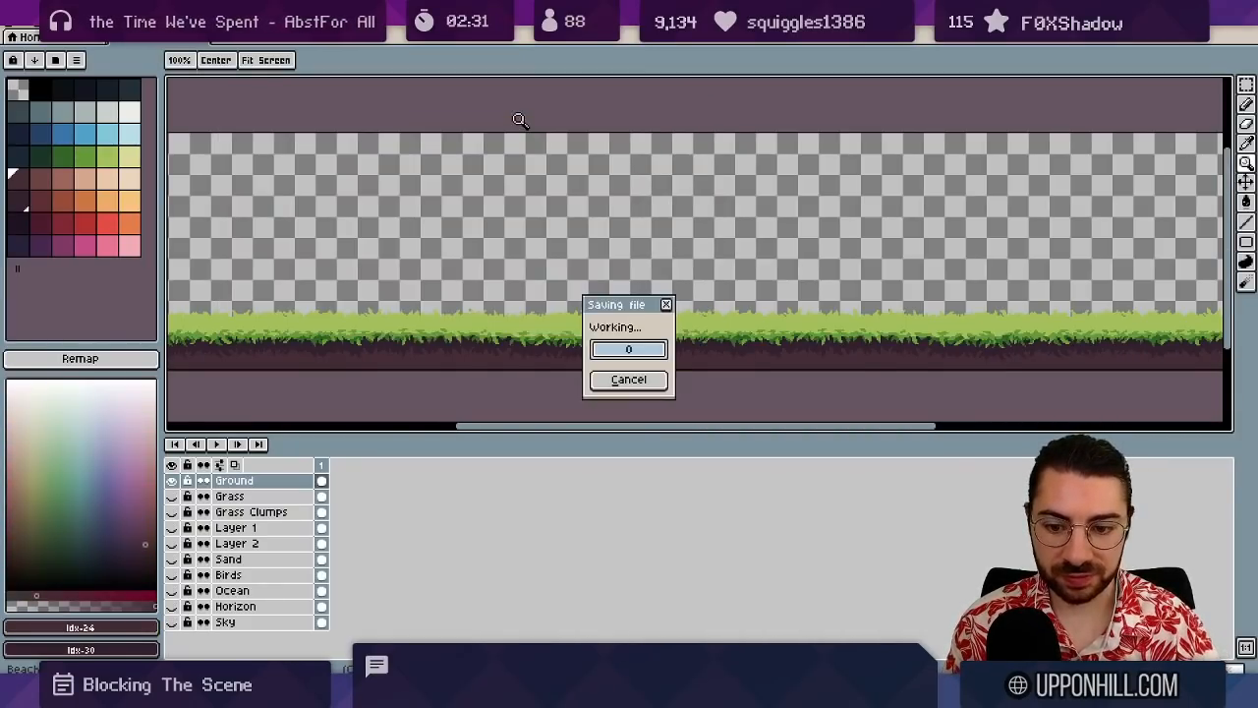
pyautogui.click(541, 694)
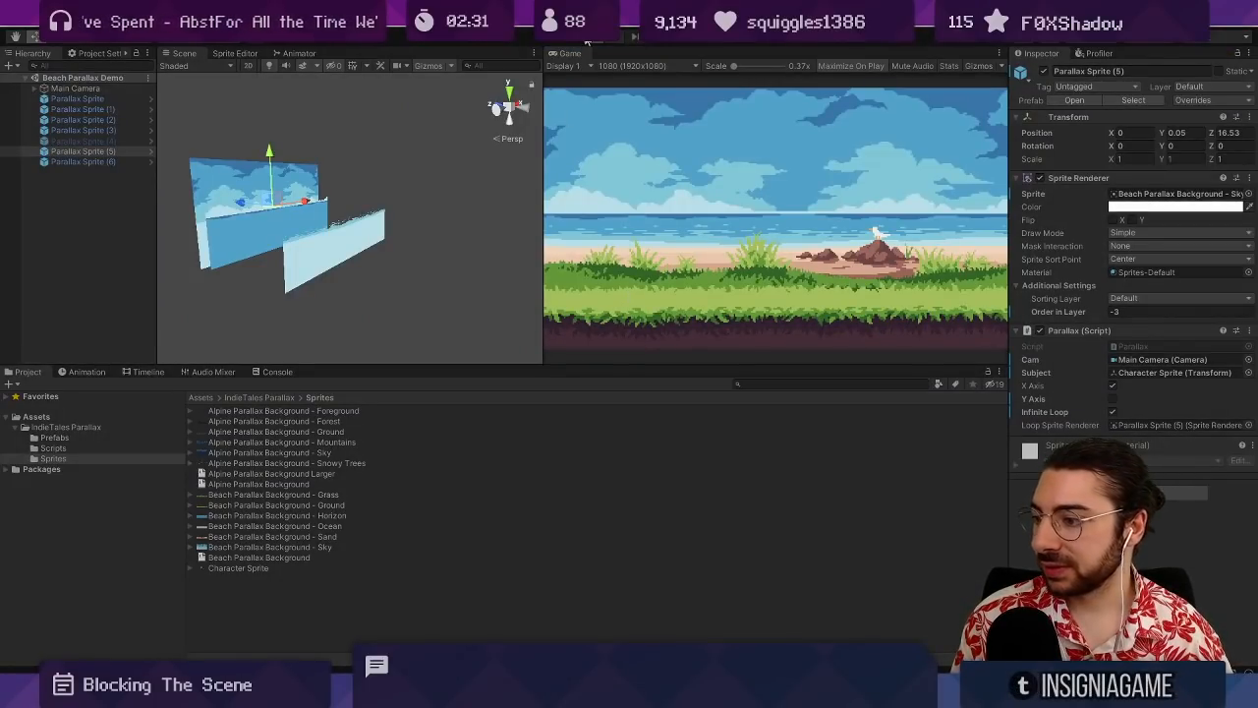
pyautogui.click(592, 38)
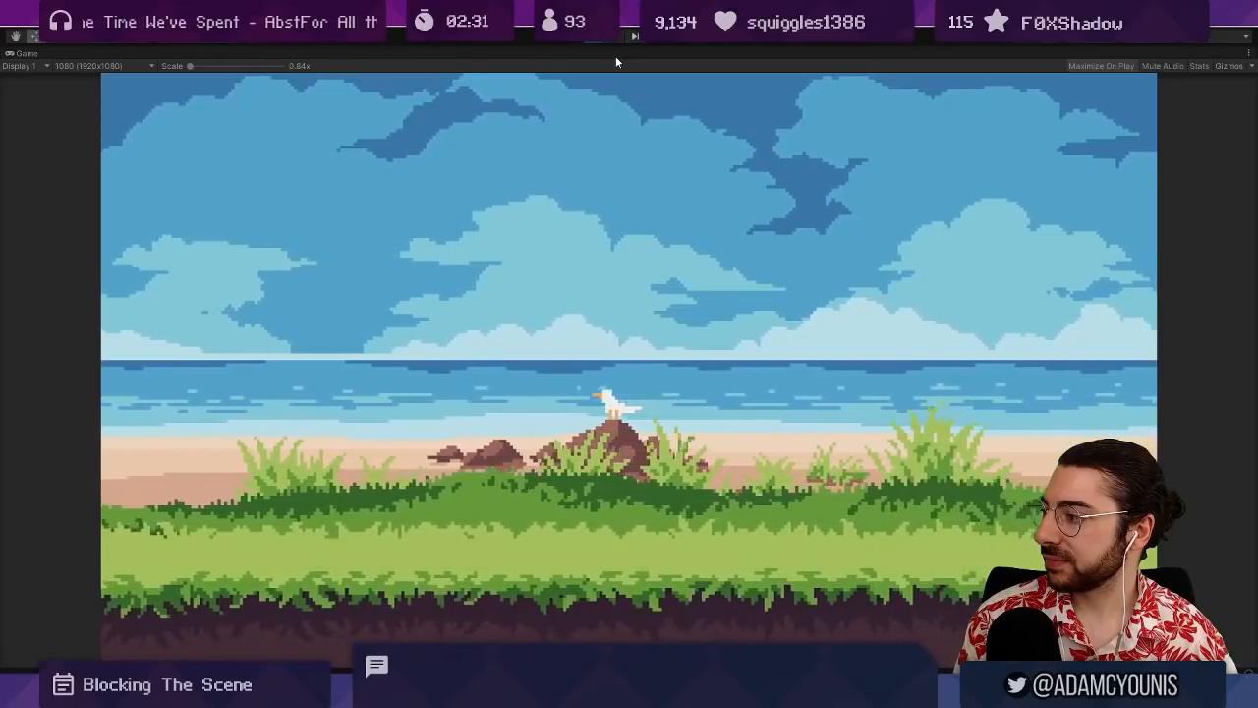
# - Switch to Aseprite and block out rough dark mounds in Idx-4 with a 15 px brush along the Foreground layer's lower edge
pyautogui.hotkey('alt', 'Tab')
pyautogui.moveTo(481, 360)
pyautogui.mouseDown()
pyautogui.moveTo(645, 346)
pyautogui.moveTo(670, 360)
pyautogui.moveTo(693, 343)
pyautogui.moveTo(733, 354)
pyautogui.mouseUp()
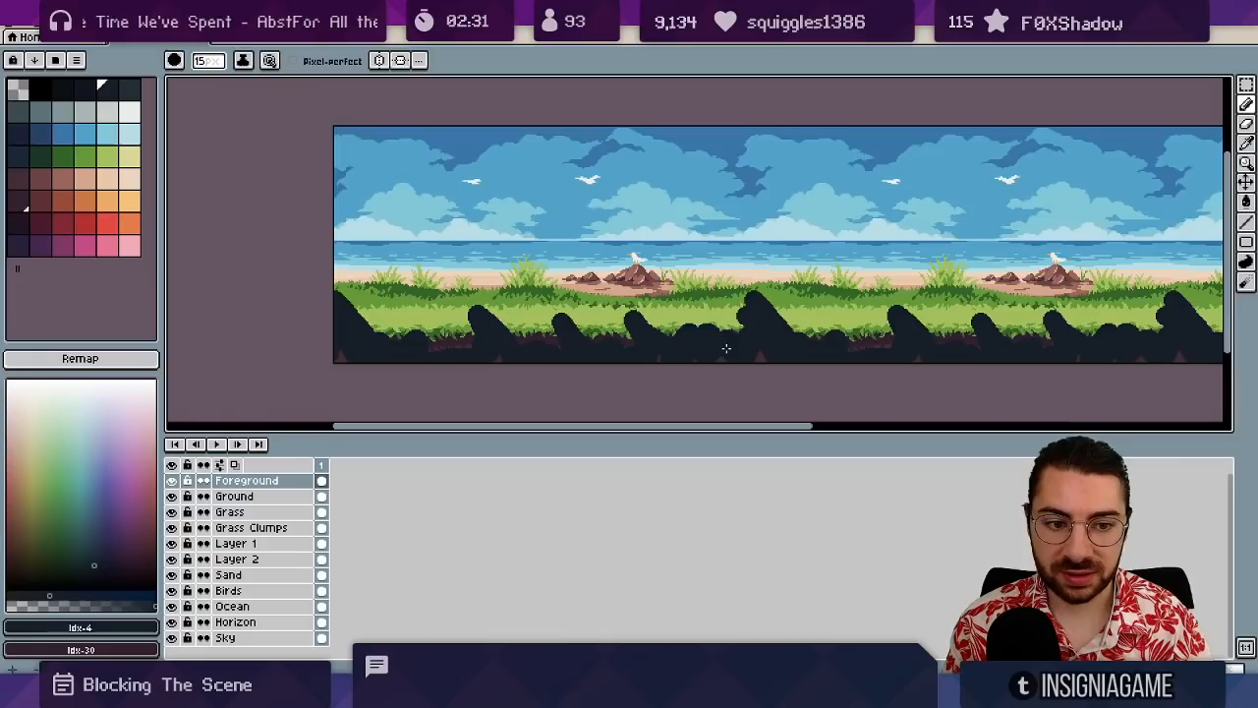
# - Carve the dark mounds into sharp, curved grass blades with a 7 px eraser across the Foreground layer
pyautogui.press('e')
pyautogui.moveTo(476, 303); pyautogui.dragTo(492, 339)
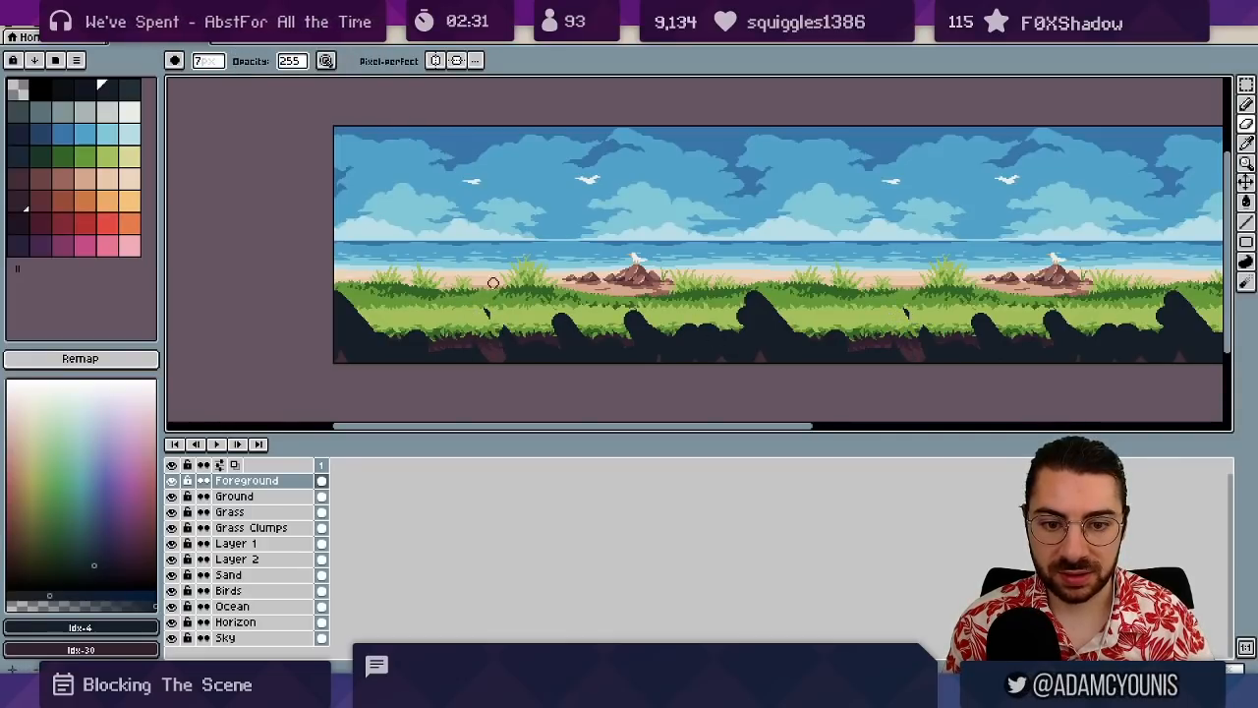
pyautogui.hotkey('ctrl', 'z')
pyautogui.moveTo(332, 285); pyautogui.dragTo(353, 364)
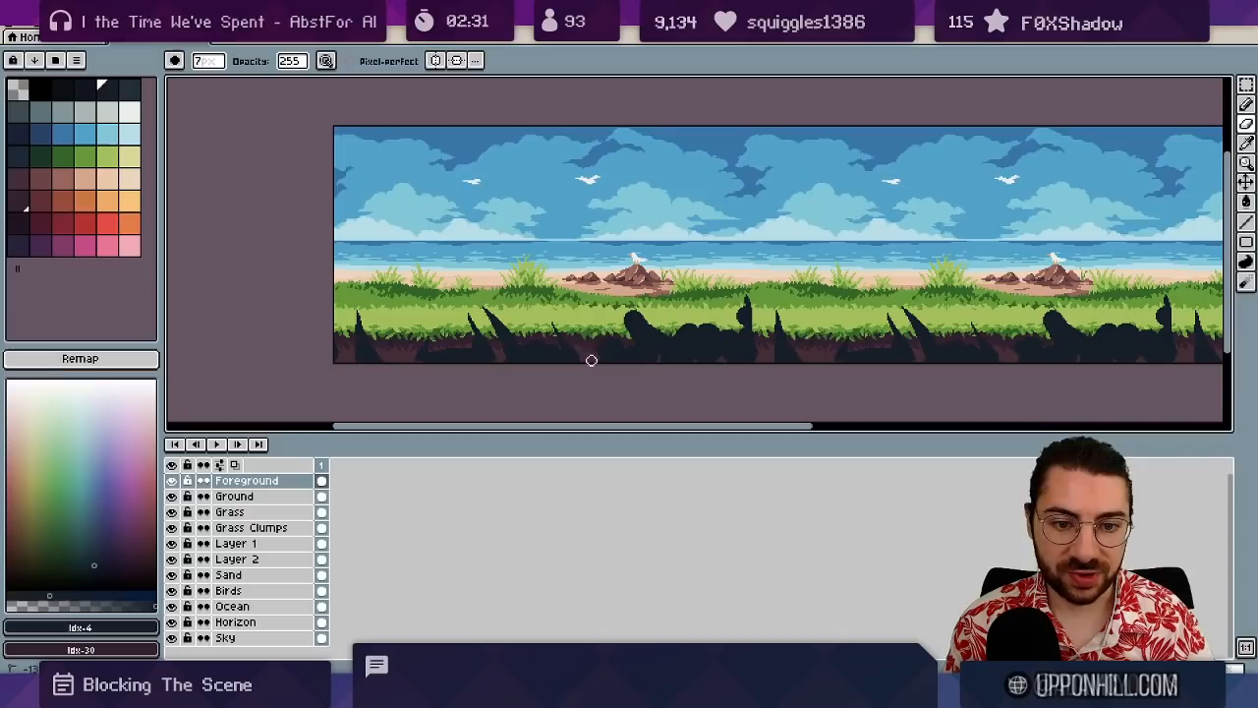
pyautogui.moveTo(591, 359); pyautogui.dragTo(616, 369)
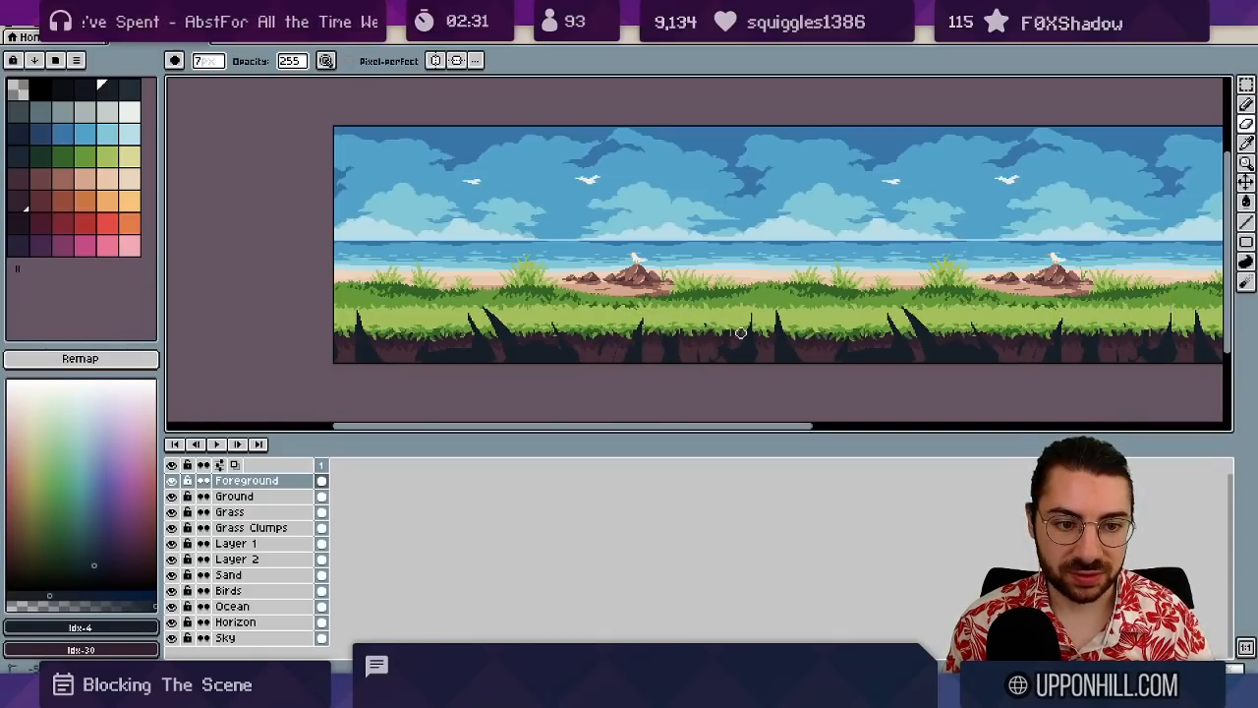
pyautogui.scroll(-1, 738, 328)
pyautogui.scroll(4, 711, 300)
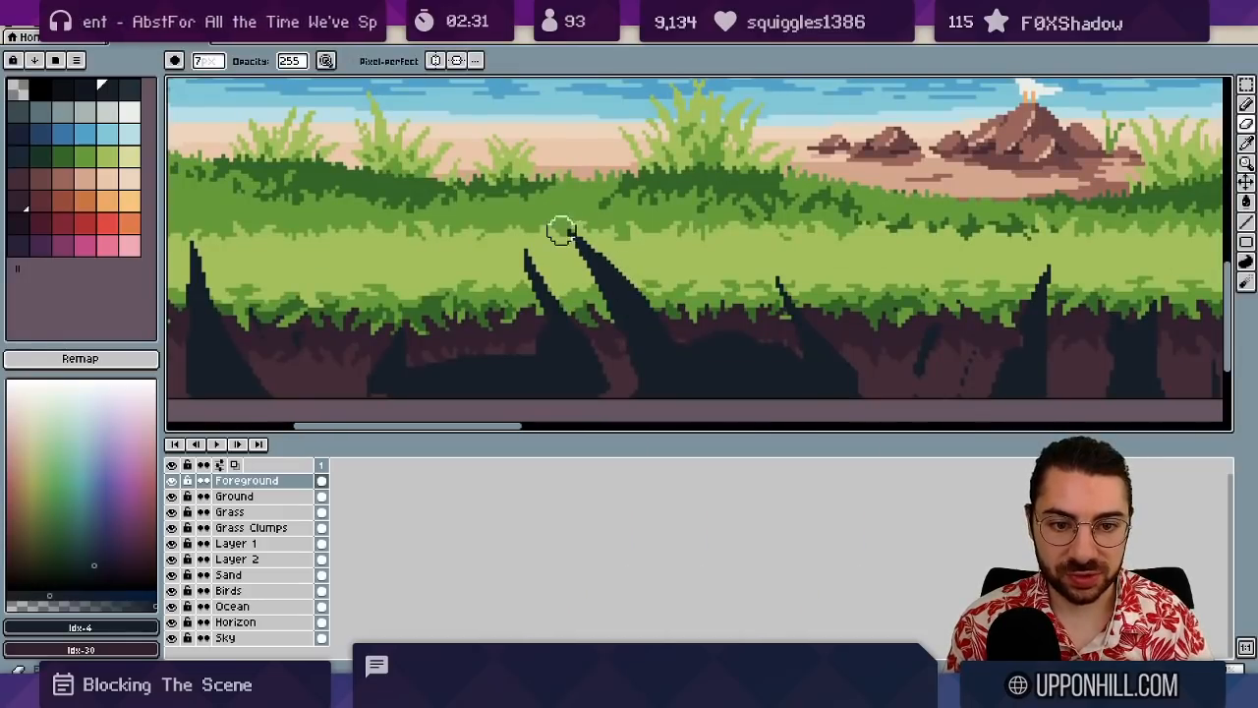
pyautogui.moveTo(677, 334); pyautogui.dragTo(679, 352)
pyautogui.moveTo(744, 298); pyautogui.dragTo(603, 272)
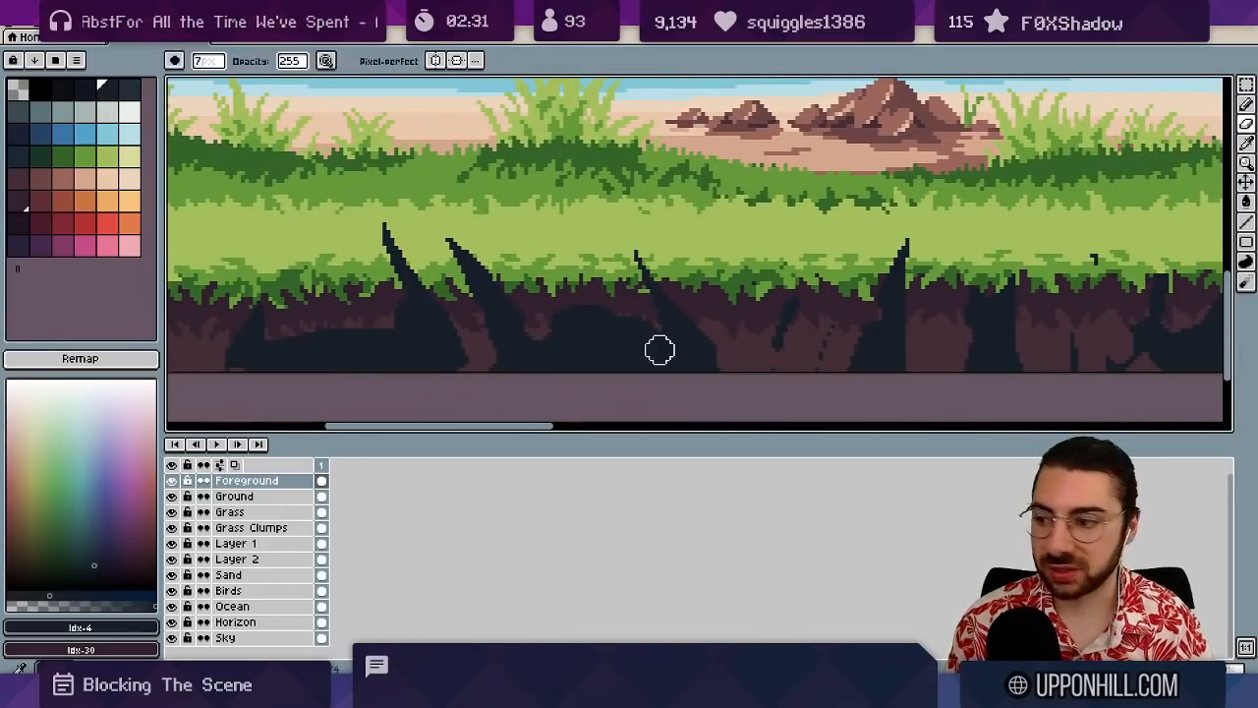
pyautogui.scroll(-3, 554, 362)
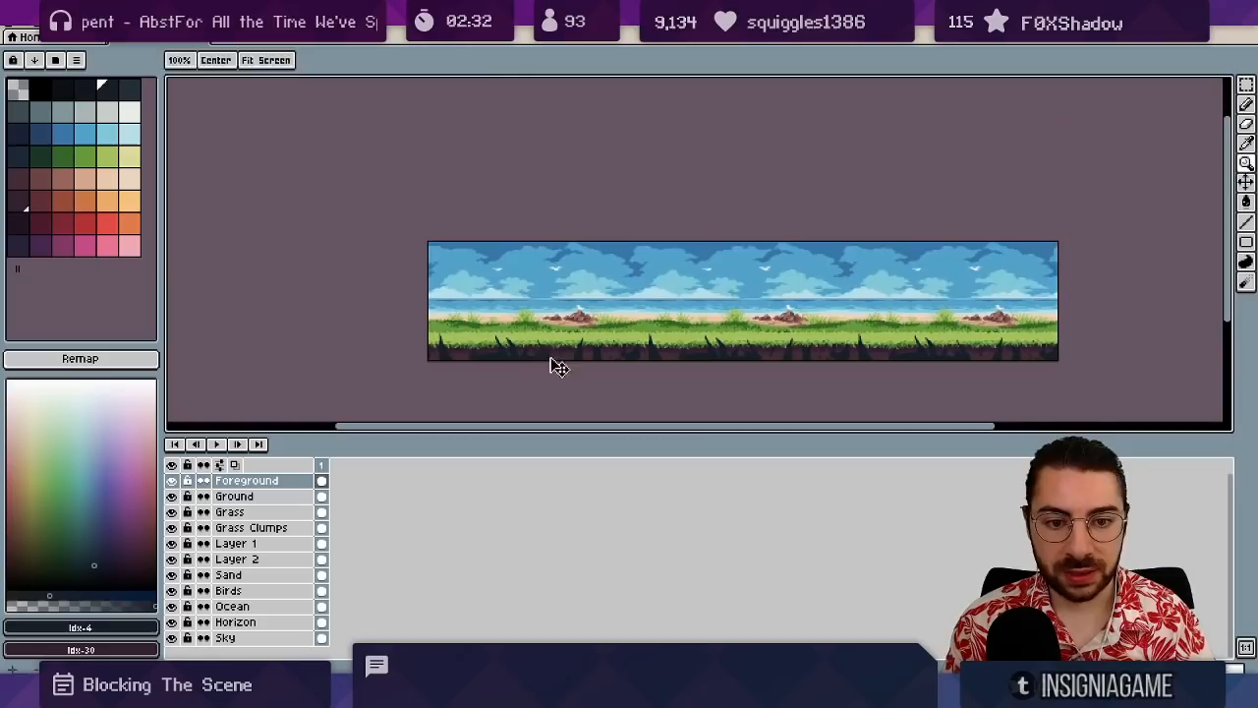
# - Move the dark blades up over the grass strip, close off their lower edge and fill the area beneath with Idx-4
pyautogui.press('v')
pyautogui.moveTo(542, 354); pyautogui.dragTo(567, 299)
pyautogui.press('b')
pyautogui.scroll(1, 567, 299)
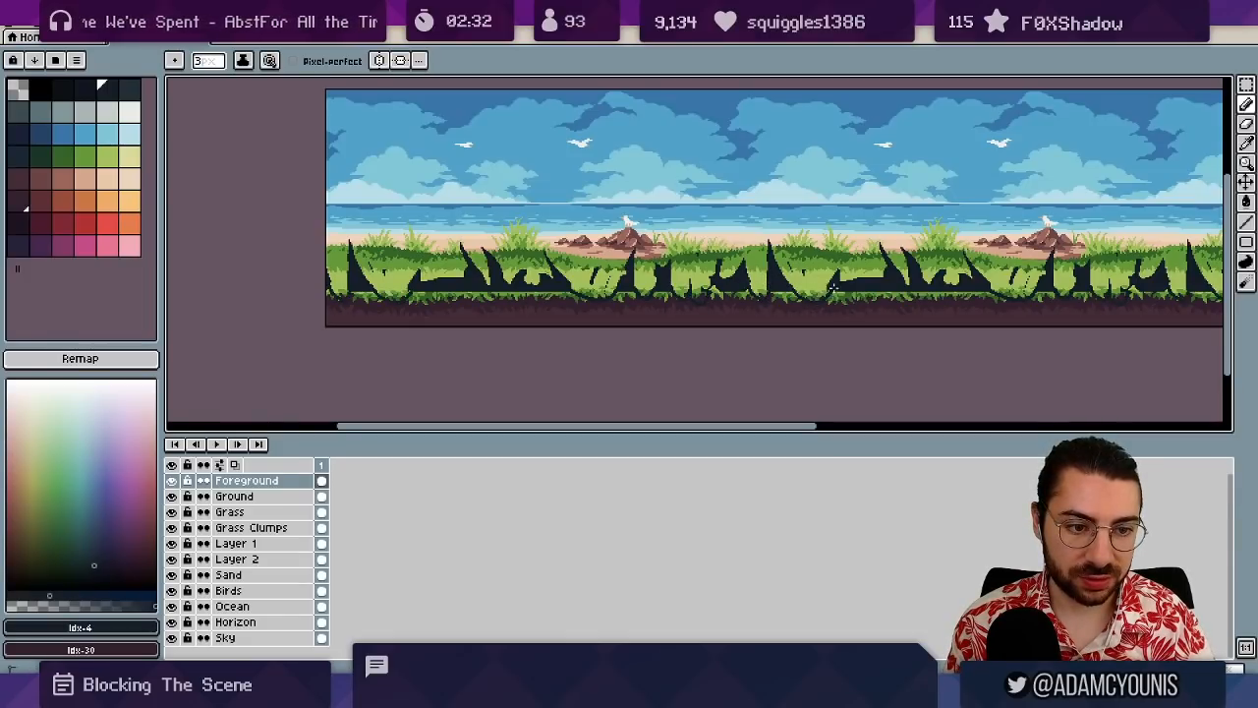
pyautogui.press('g')
pyautogui.click(838, 303)
pyautogui.press('z')
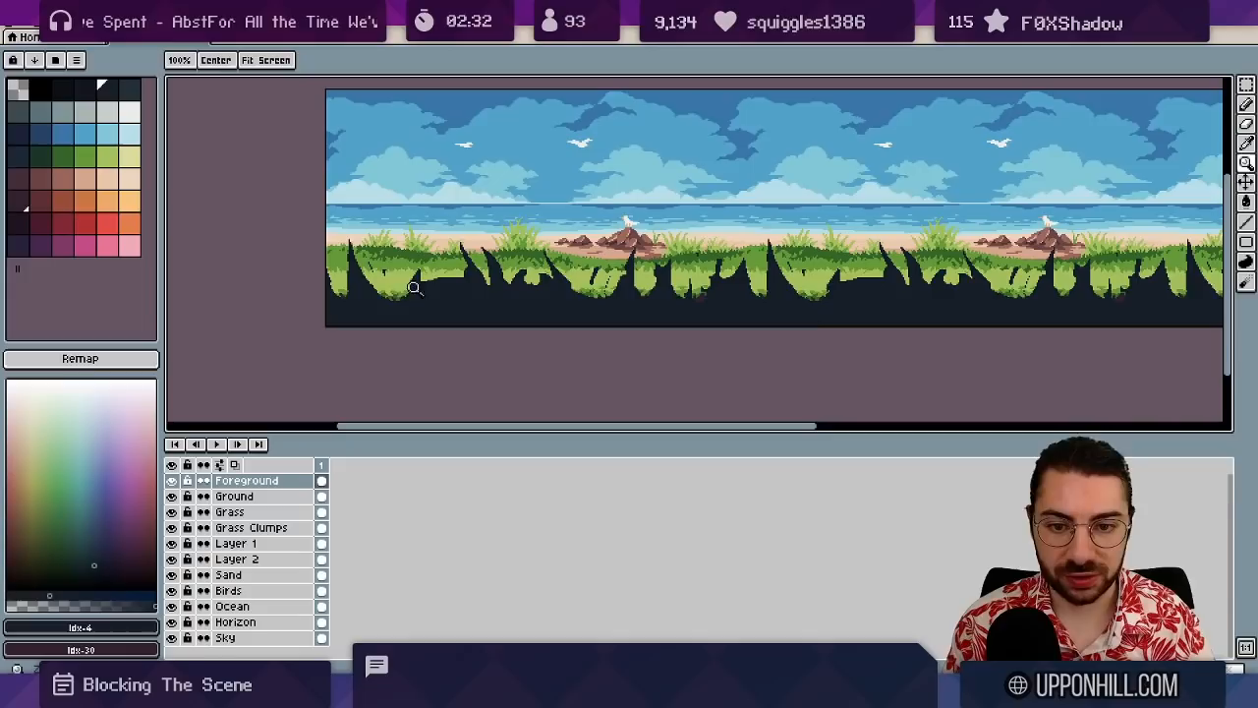
# - Erase the stray dark marks between the foreground blades below the rocks and tidy the silhouette's edges
pyautogui.press('v')
pyautogui.press('z')
pyautogui.moveTo(372, 268)
pyautogui.mouseDown()
pyautogui.moveTo(413, 267)
pyautogui.moveTo(393, 247)
pyautogui.mouseUp()
pyautogui.press('e')
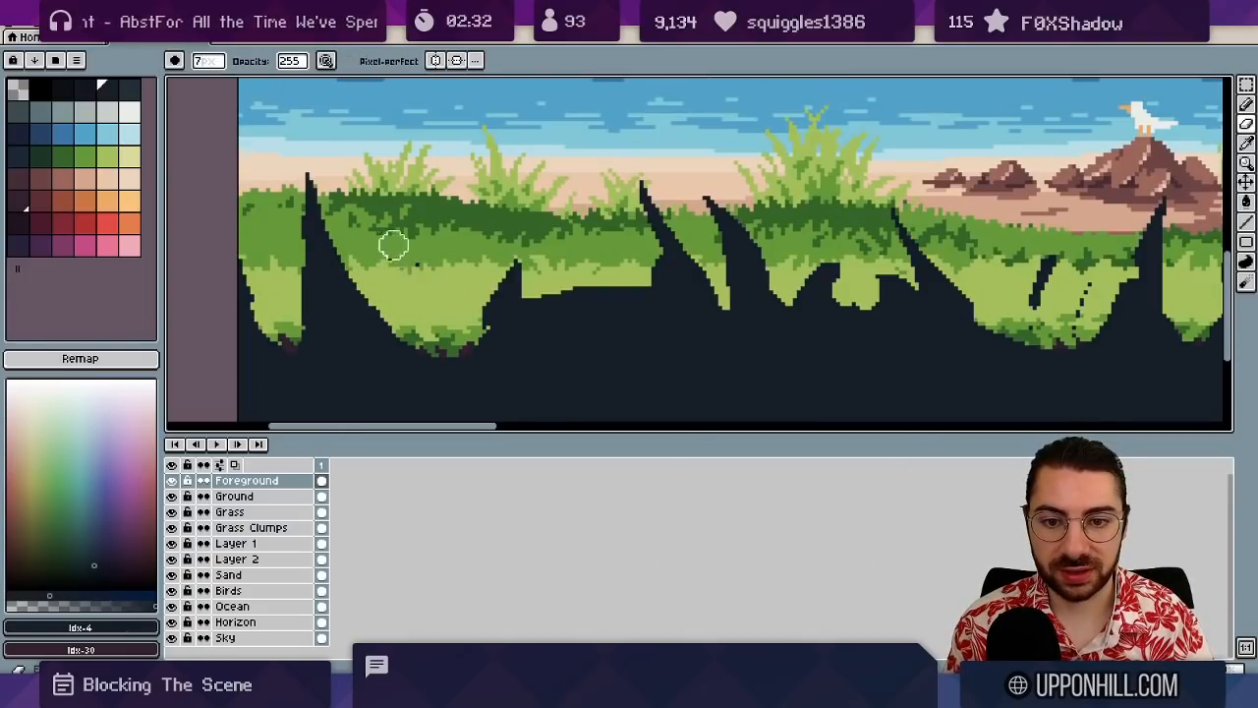
pyautogui.press('z')
pyautogui.moveTo(555, 279); pyautogui.dragTo(496, 286)
pyautogui.click(747, 282)
pyautogui.press('b')
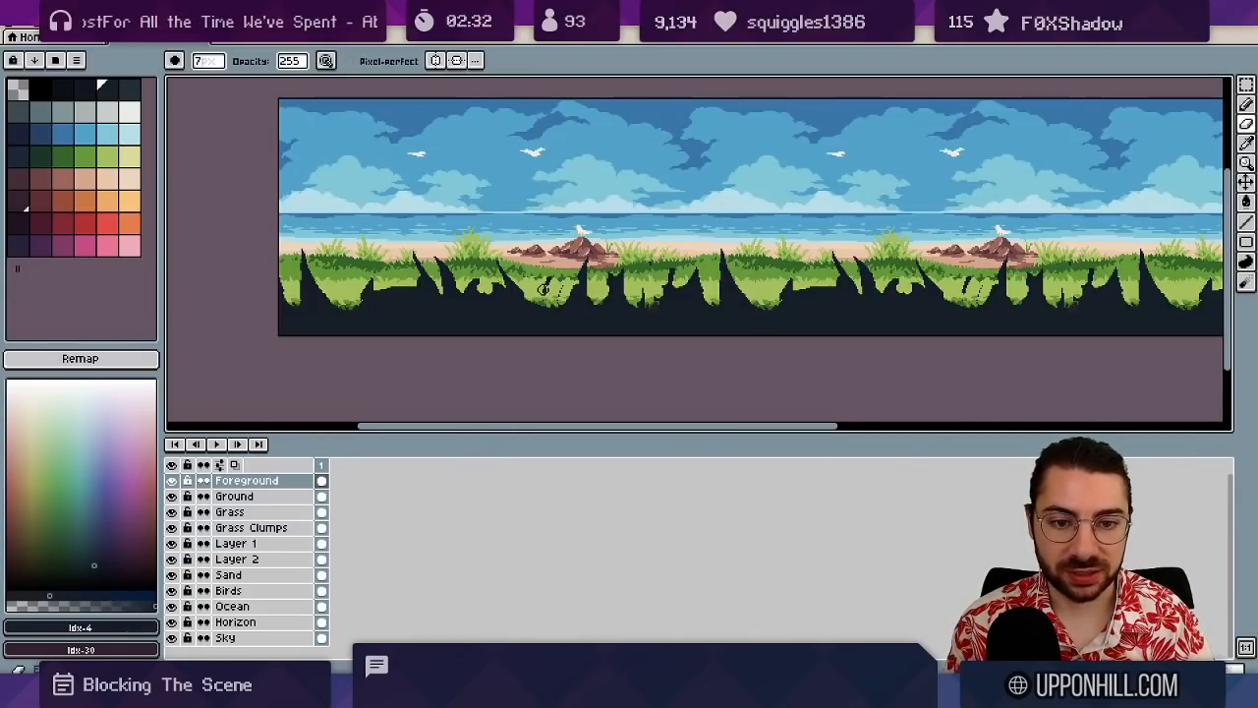
pyautogui.press('z')
pyautogui.click(548, 292)
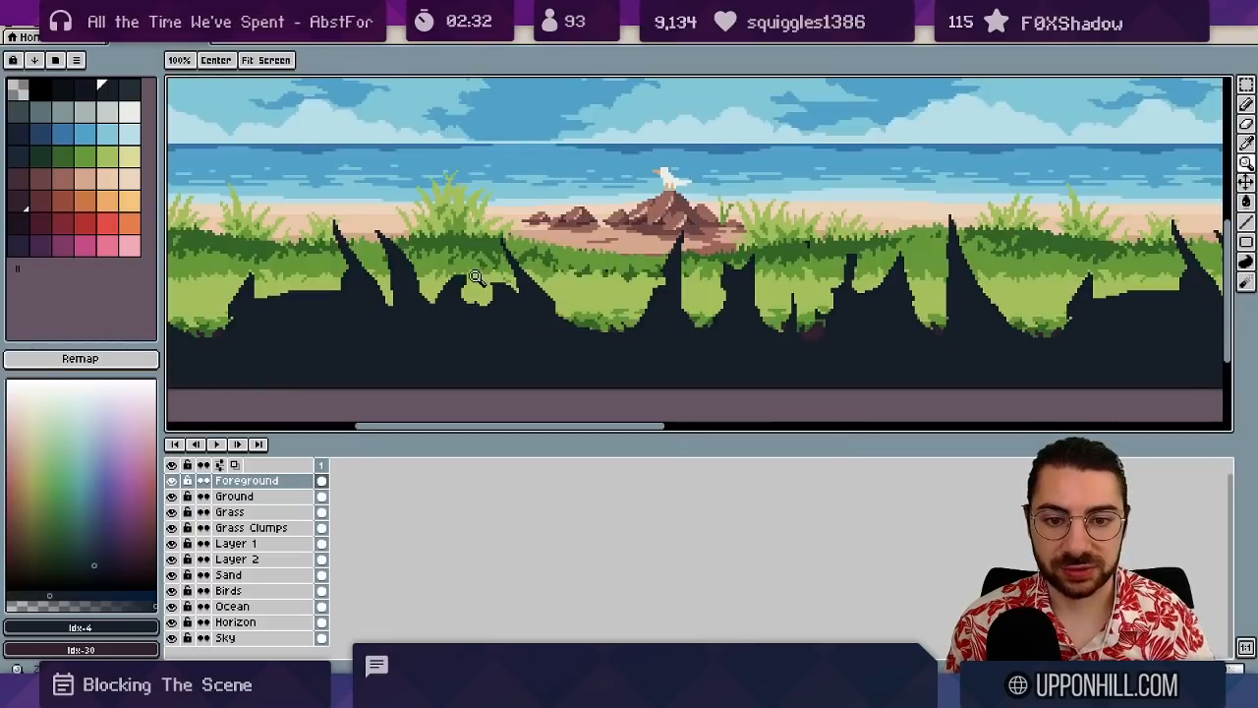
# - Add small curved blades with a 2 px brush in the gaps between the large ones and trim them with the eraser
pyautogui.press('e')
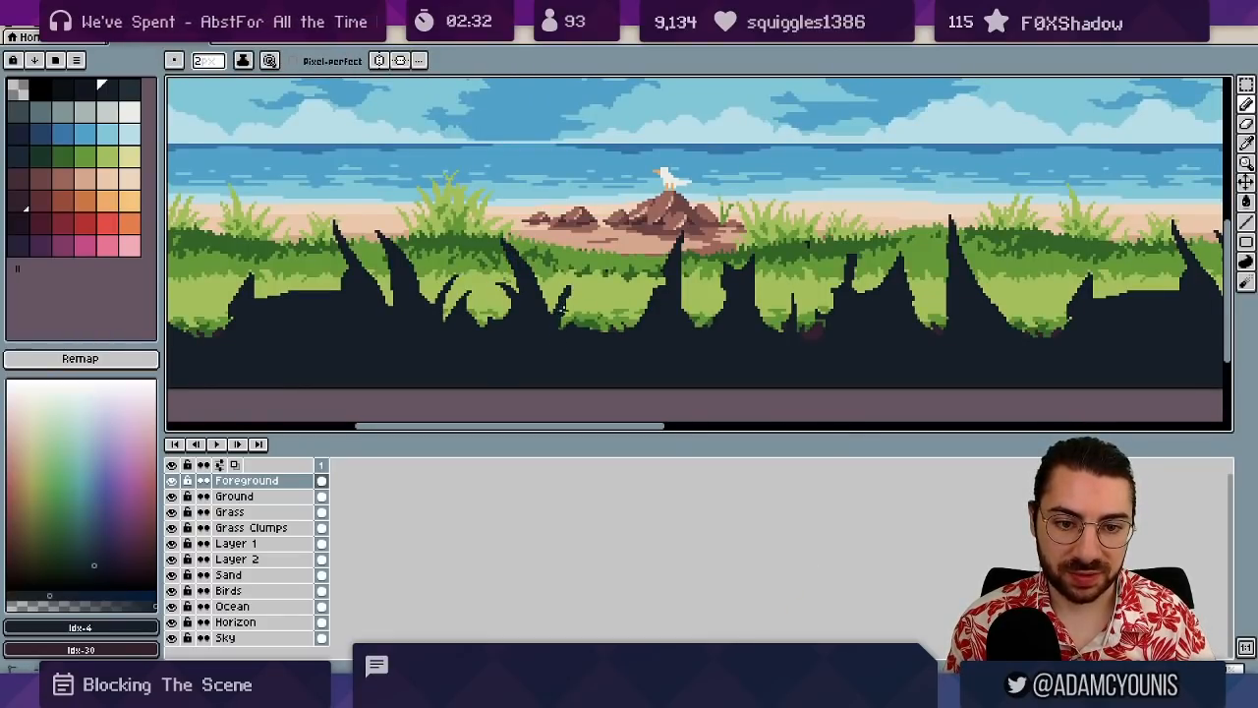
pyautogui.press('b')
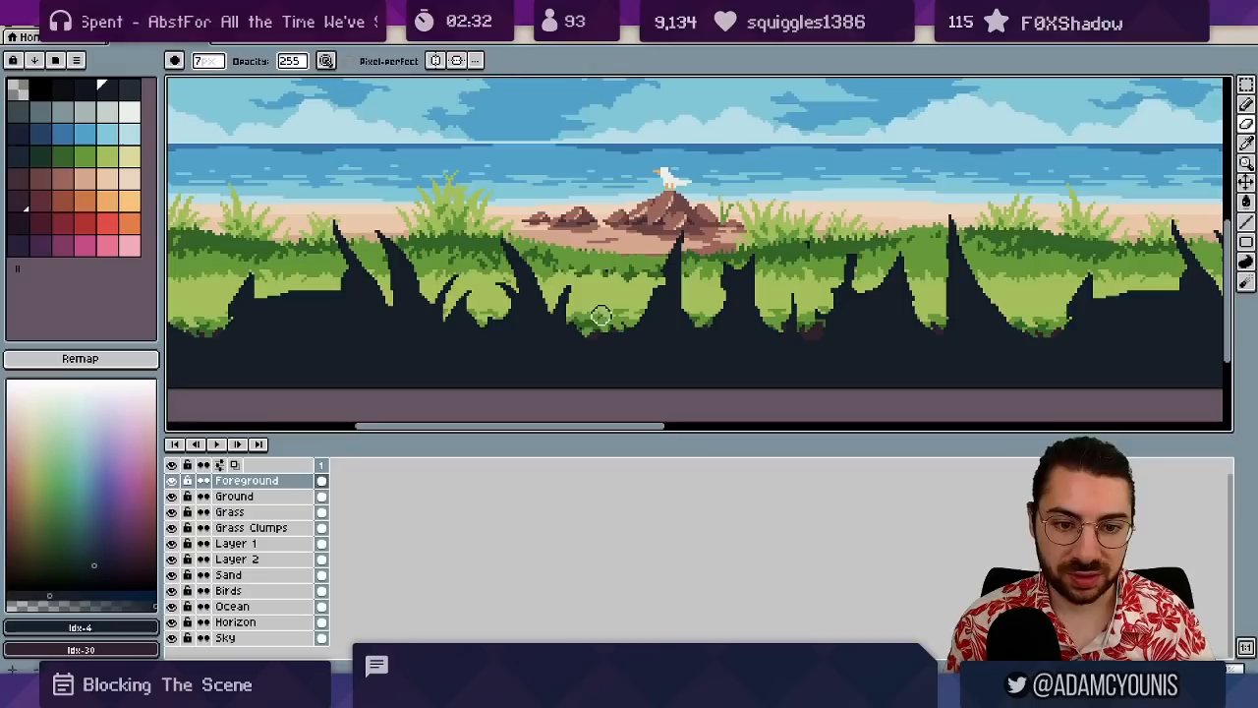
pyautogui.press('e')
pyautogui.press('e')
pyautogui.moveTo(611, 313); pyautogui.dragTo(613, 323)
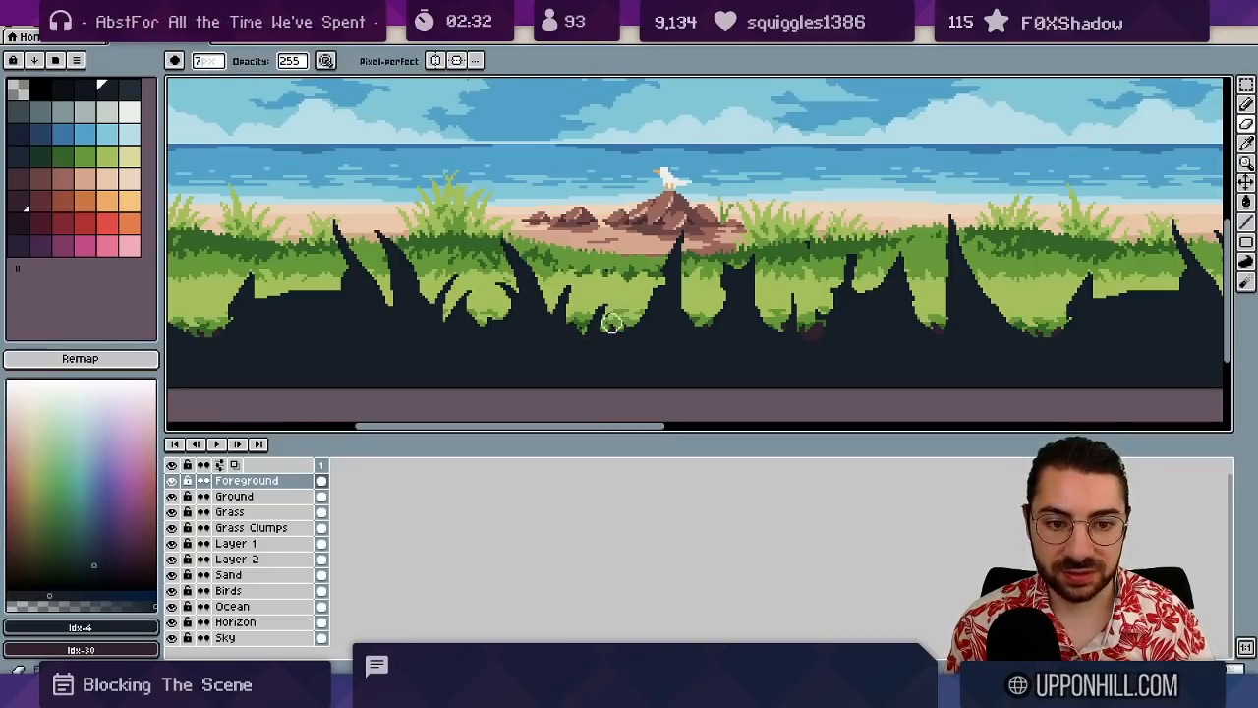
pyautogui.keyDown('alt'); pyautogui.click(615, 336); pyautogui.keyUp('alt')
pyautogui.press('b')
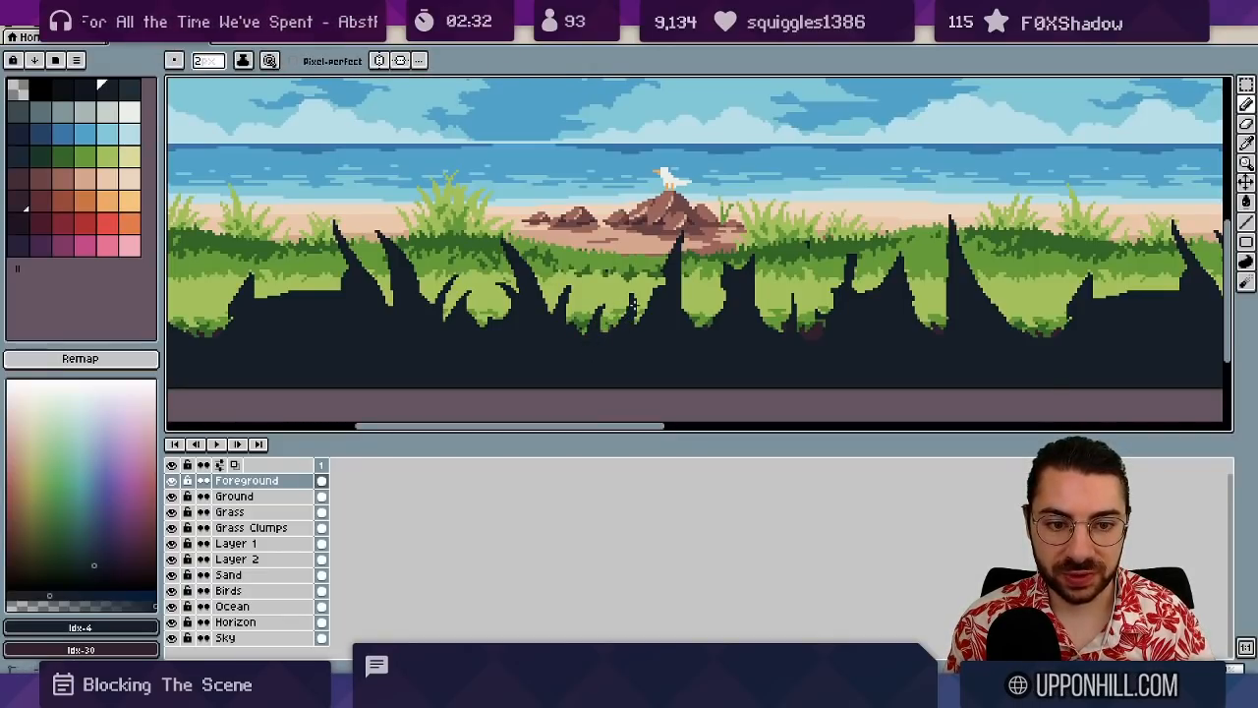
# - Thin the tall blade below the gull's rock and shape short upright blades beside its base
pyautogui.press('b')
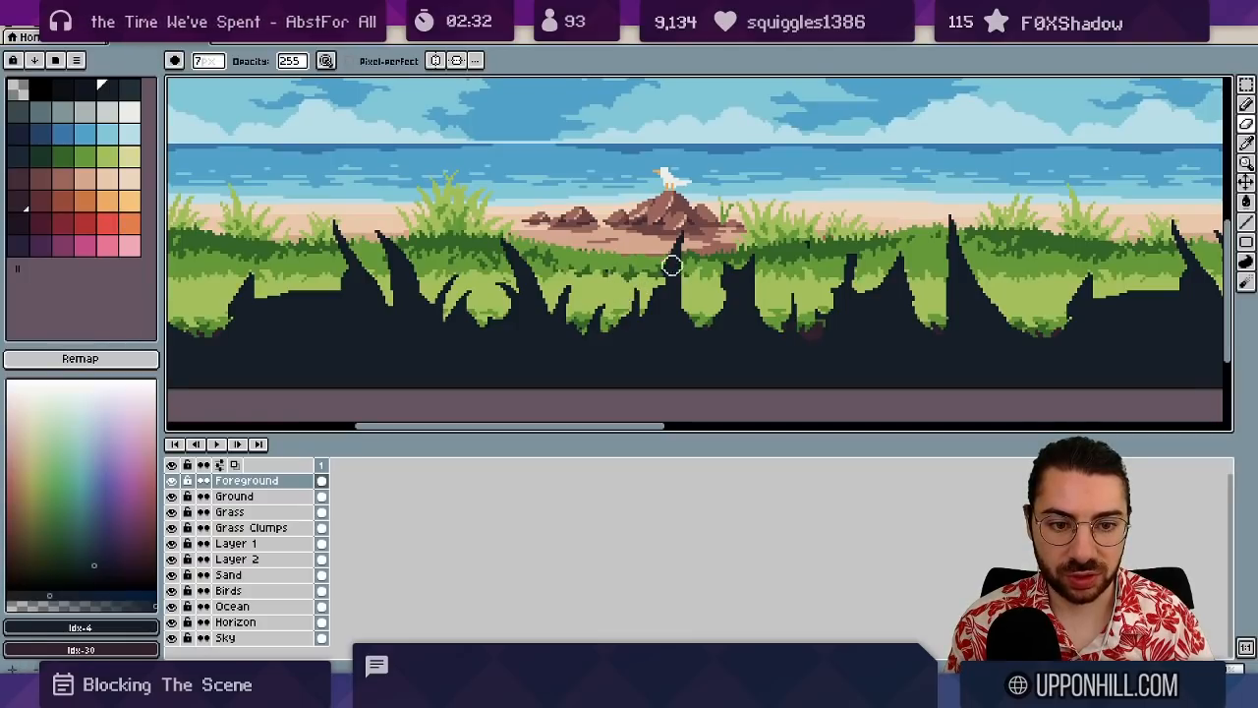
pyautogui.keyDown('alt'); pyautogui.click(666, 288); pyautogui.keyUp('alt')
pyautogui.keyDown('alt'); pyautogui.click(659, 328); pyautogui.keyUp('alt')
pyautogui.moveTo(665, 269); pyautogui.dragTo(654, 311)
pyautogui.press('b')
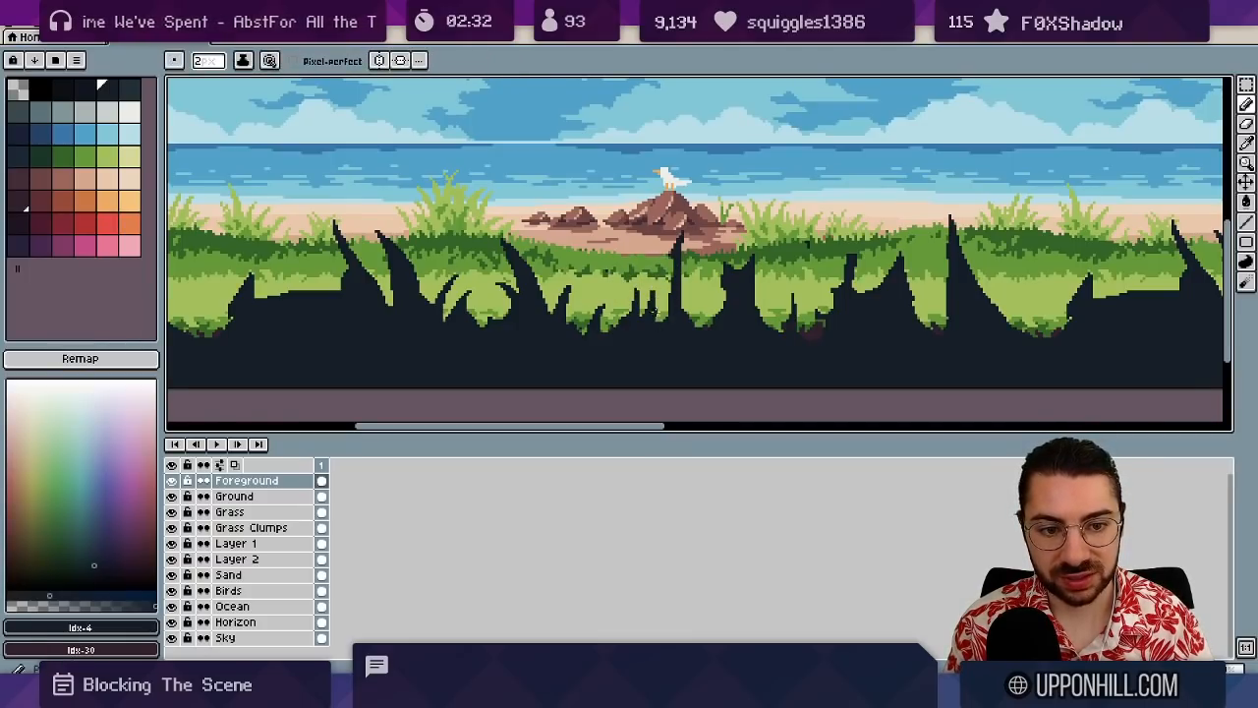
pyautogui.press('b')
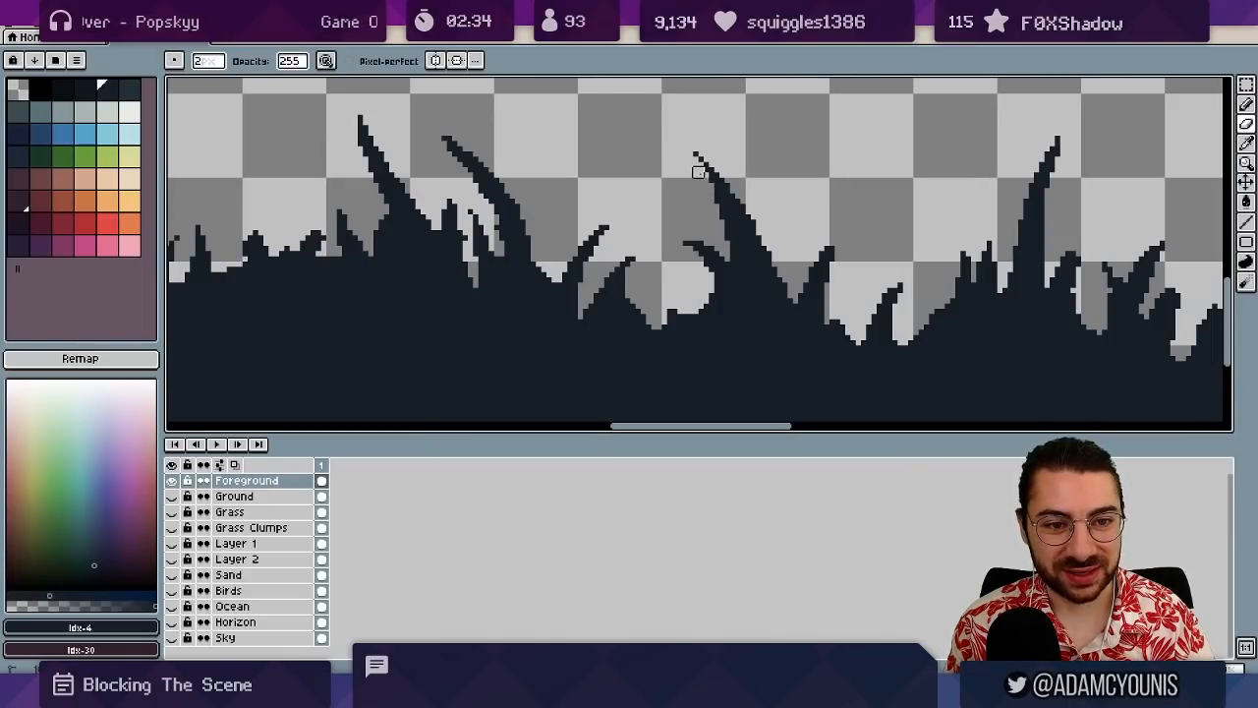
# - Lasso the upper part of the second tall leaning blade, move it slightly down to shorten the blade, and deselect
pyautogui.press('z')
pyautogui.moveTo(726, 209)
pyautogui.mouseDown()
pyautogui.moveTo(669, 205)
pyautogui.moveTo(643, 188)
pyautogui.moveTo(670, 182)
pyautogui.mouseUp()
pyautogui.press('q')
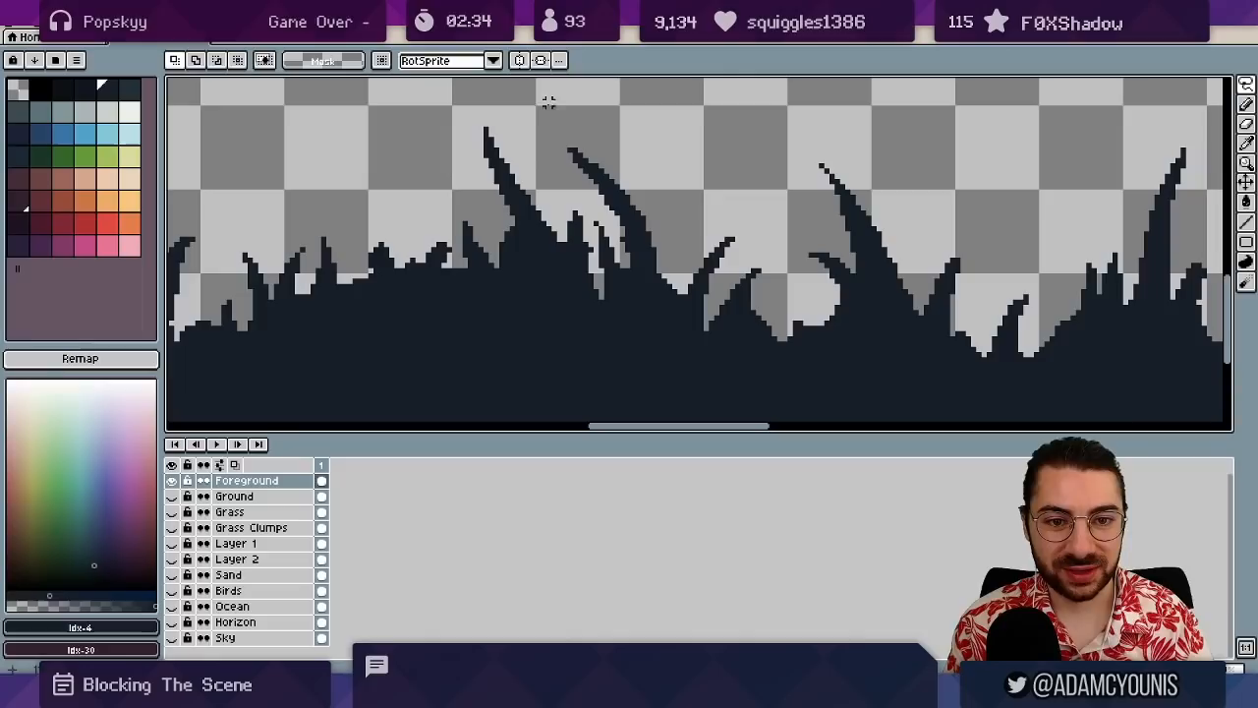
pyautogui.moveTo(549, 102); pyautogui.dragTo(562, 104)
pyautogui.moveTo(623, 191); pyautogui.dragTo(636, 213)
pyautogui.hotkey('ctrl', 'd')
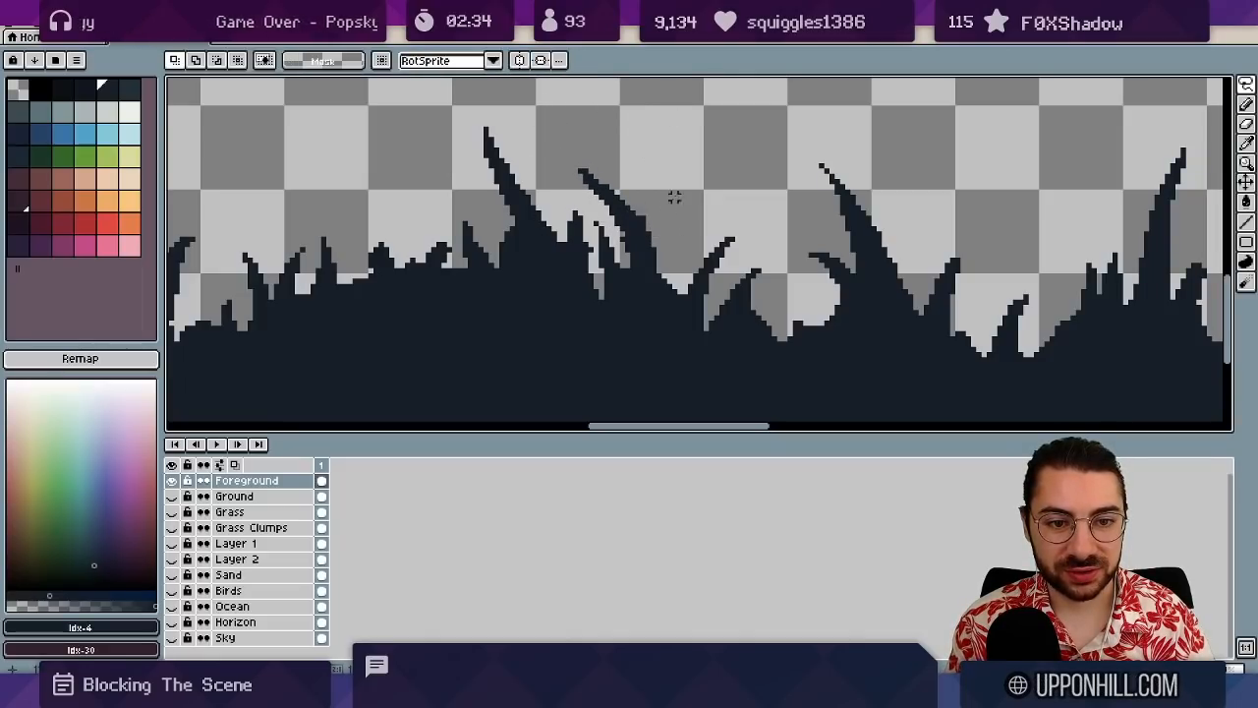
pyautogui.press('e')
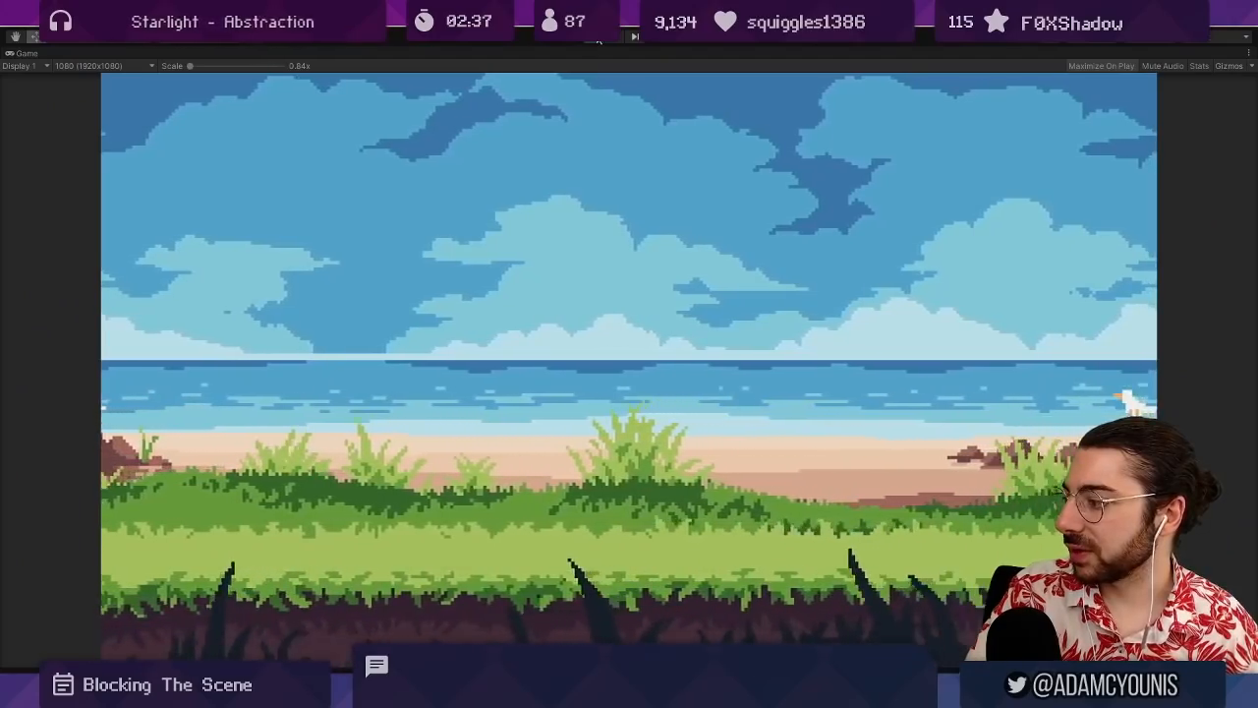